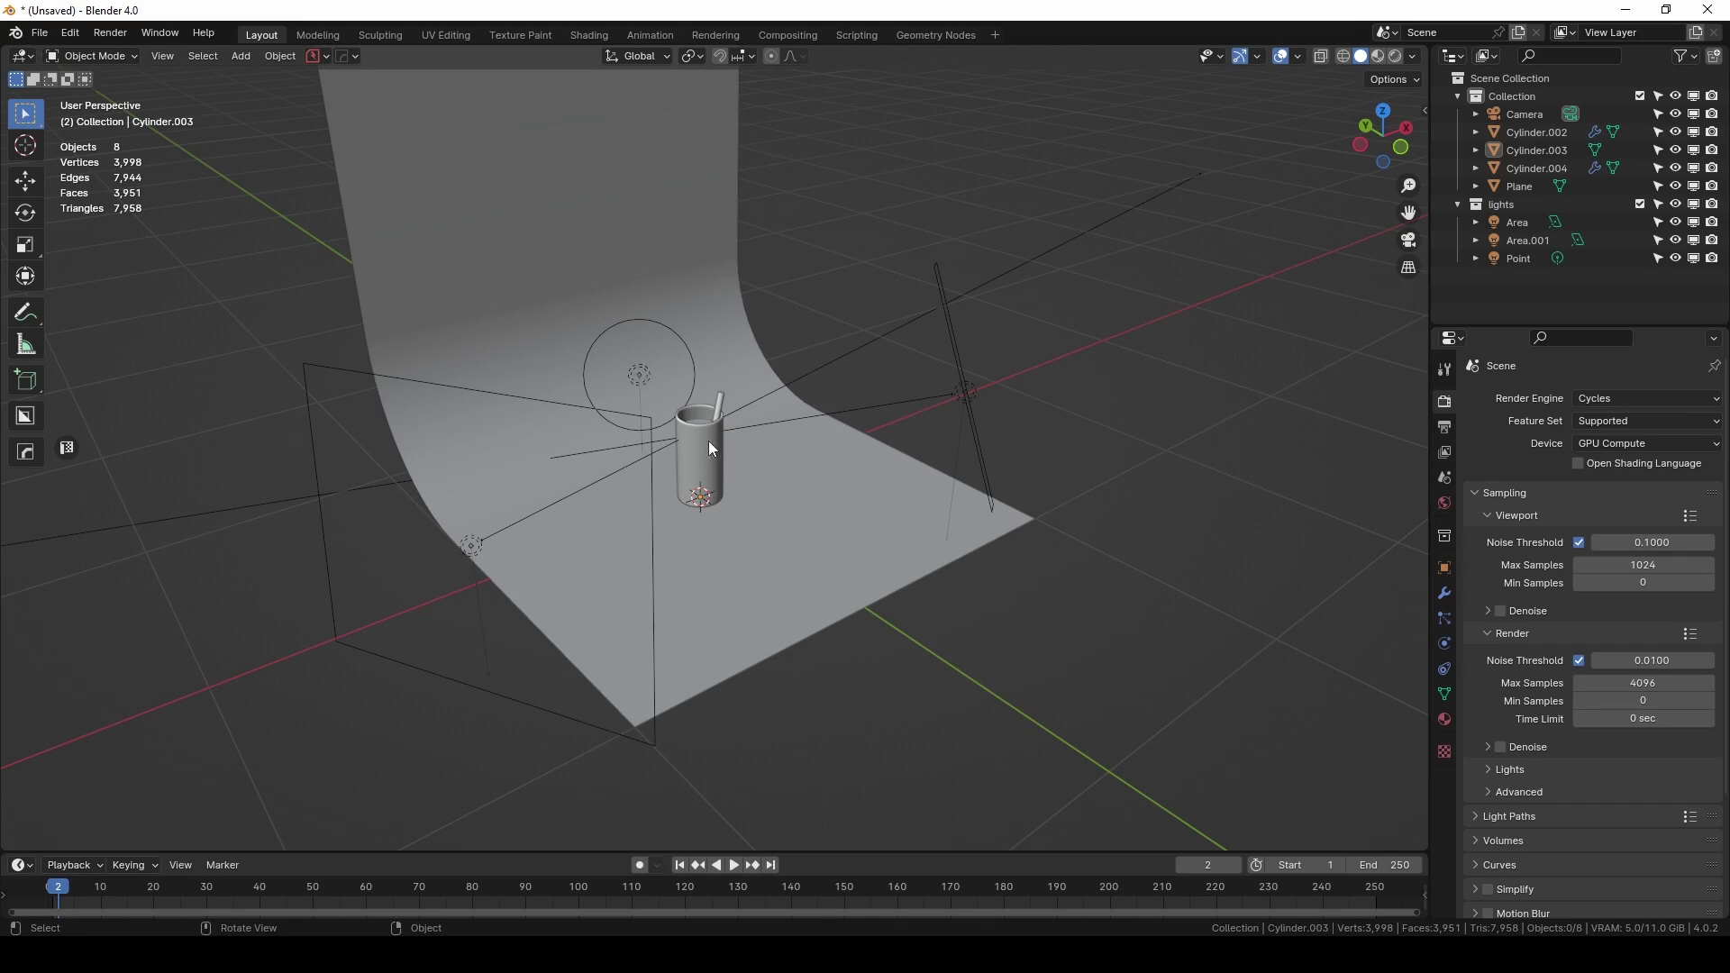
# Examine the scene's glass, the liquid inside it and the straw by selecting each object
pyautogui.moveTo(755, 480)
pyautogui.mouseDown(button='middle')
pyautogui.moveTo(769, 553)
pyautogui.moveTo(755, 565)
pyautogui.moveTo(775, 504)
pyautogui.mouseUp(button='middle')
pyautogui.scroll(2, 775, 504)
pyautogui.scroll(2, 775, 512)
pyautogui.click(637, 452)
pyautogui.moveTo(637, 451); pyautogui.dragTo(818, 566, button='middle')
pyautogui.click(706, 472)
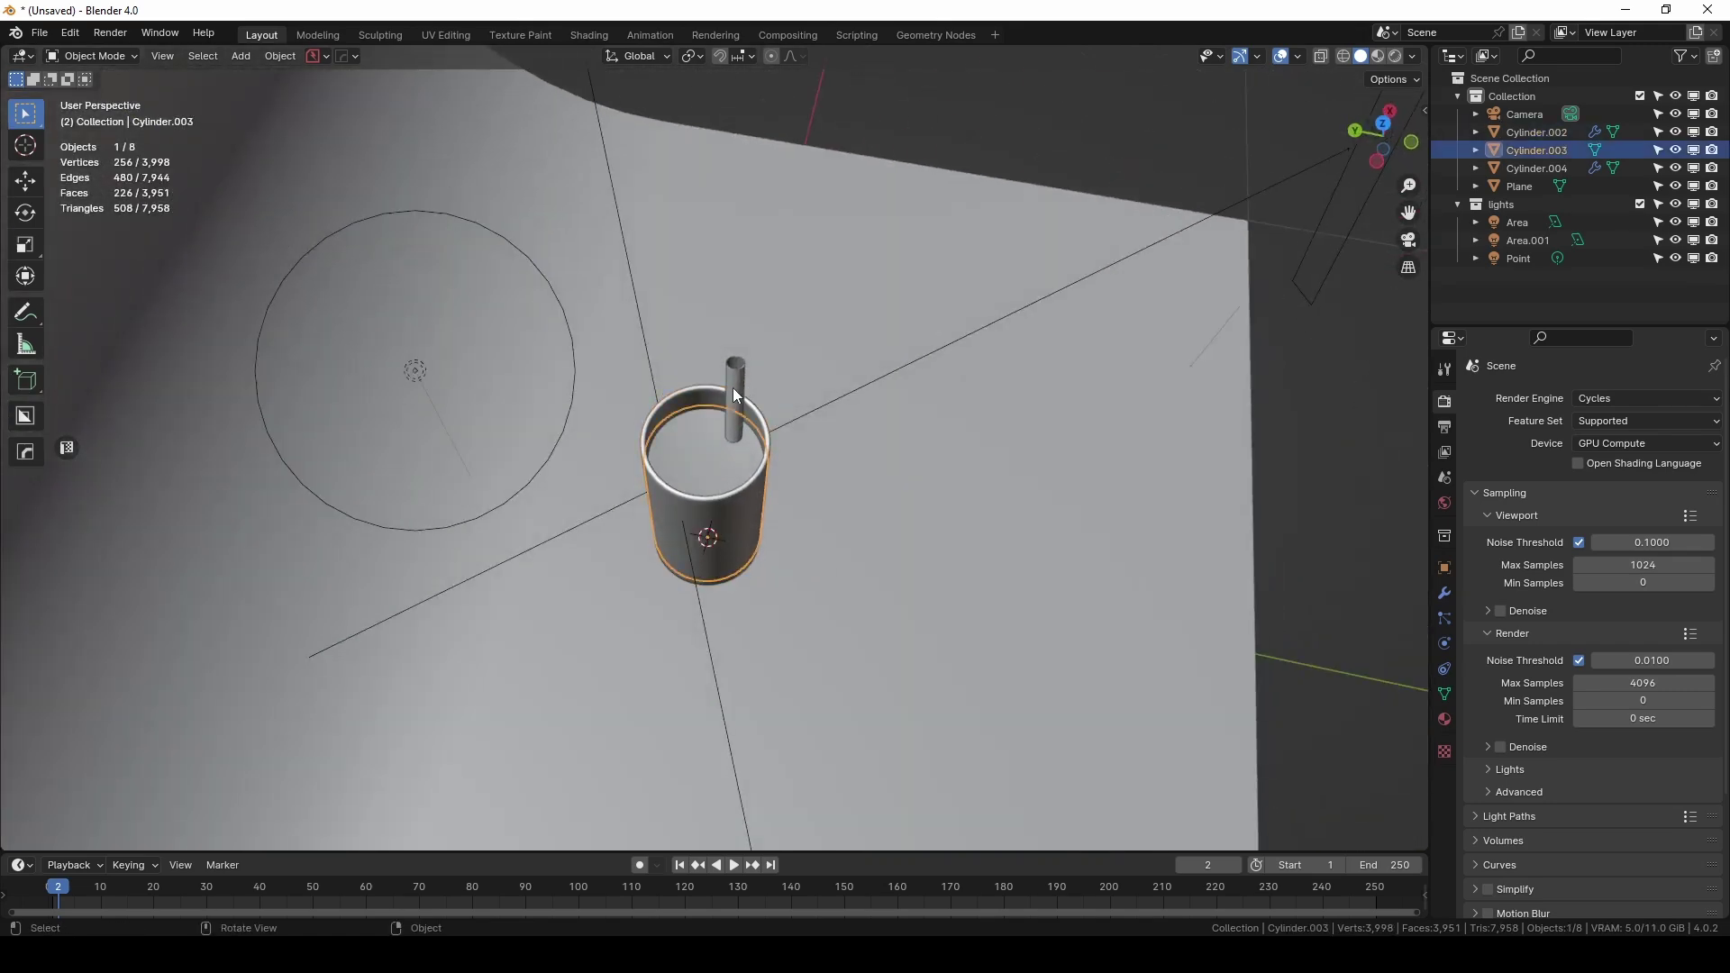
pyautogui.click(732, 387)
pyautogui.moveTo(732, 388); pyautogui.dragTo(1337, 110, button='middle')
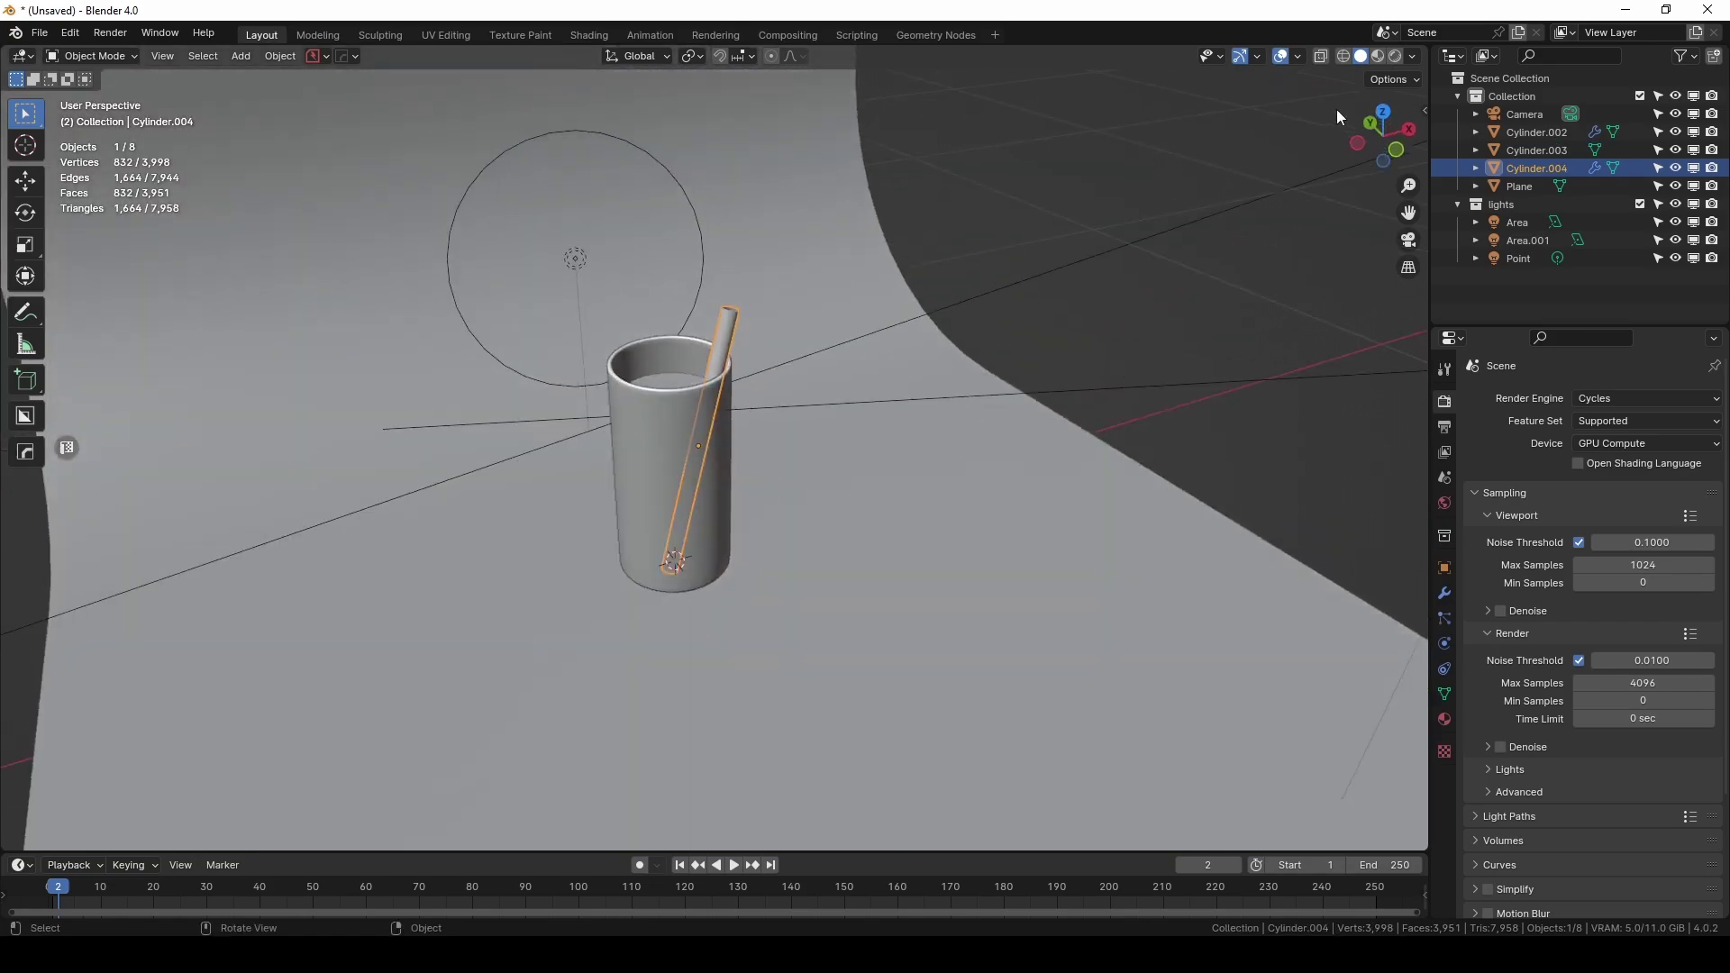
# Switch the viewport to rendered shading, select the curved backdrop plane and inspect its shape around the glass
pyautogui.click(1400, 58)
pyautogui.moveTo(793, 479)
pyautogui.mouseDown(button='middle')
pyautogui.moveTo(901, 492)
pyautogui.moveTo(883, 413)
pyautogui.moveTo(811, 451)
pyautogui.moveTo(739, 423)
pyautogui.moveTo(613, 294)
pyautogui.mouseUp(button='middle')
pyautogui.click(614, 295)
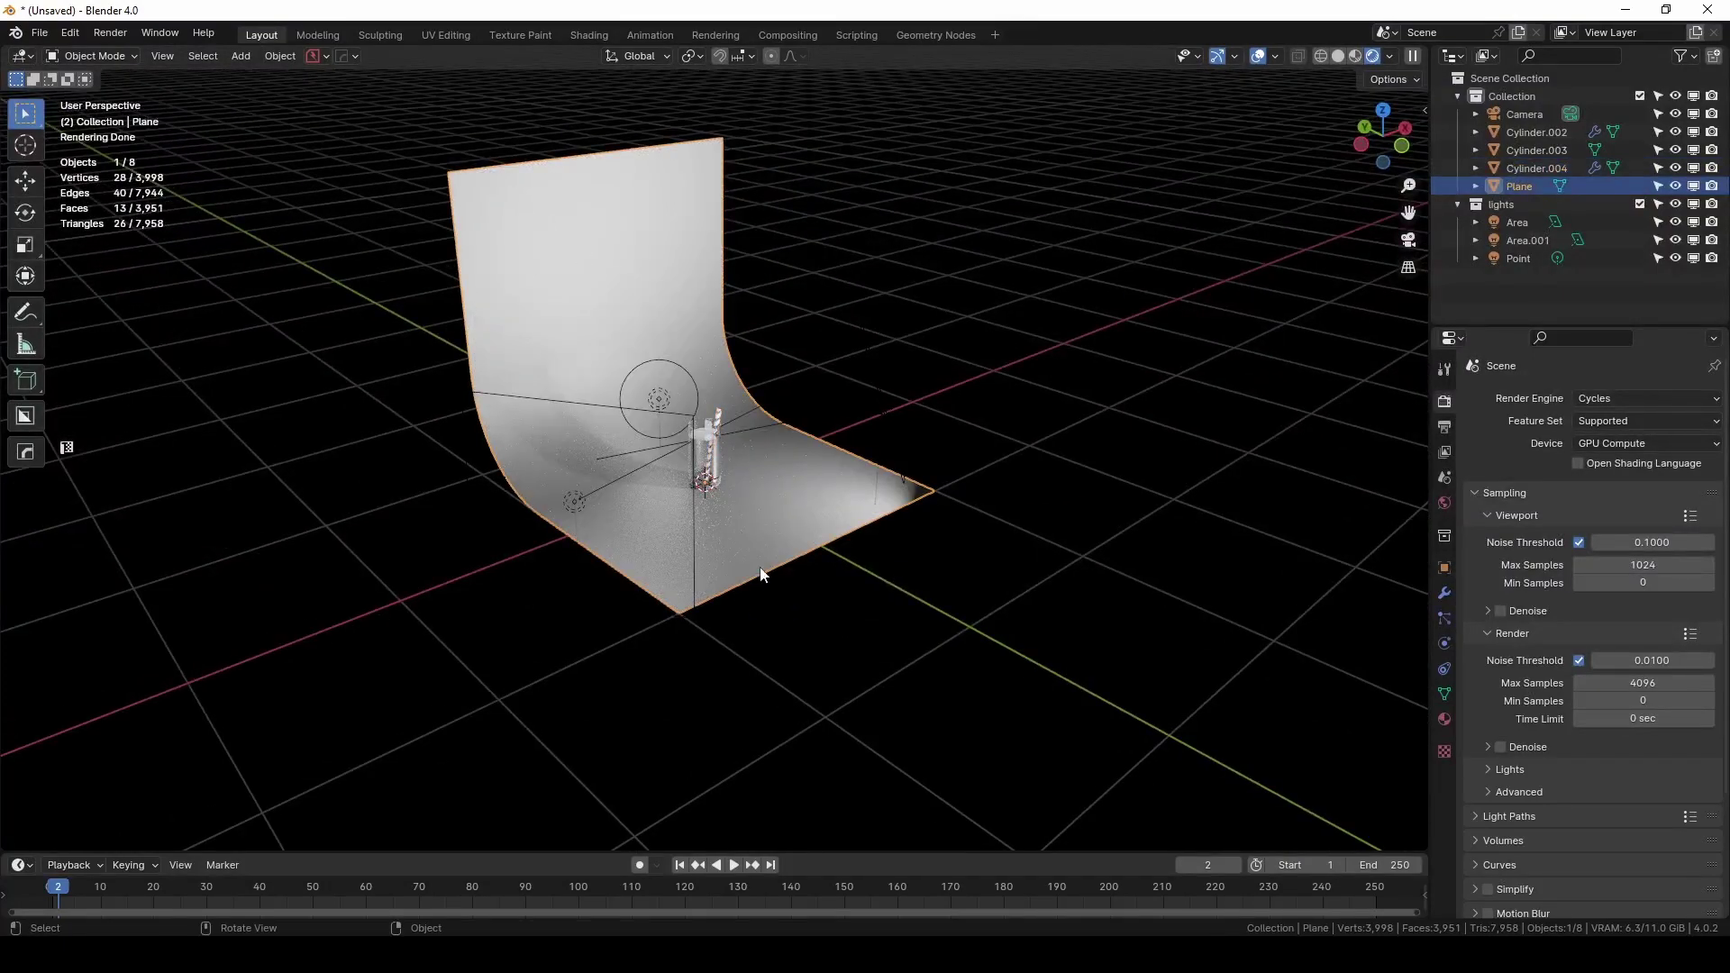
pyautogui.moveTo(774, 526); pyautogui.dragTo(838, 543, button='middle')
pyautogui.scroll(2, 838, 542)
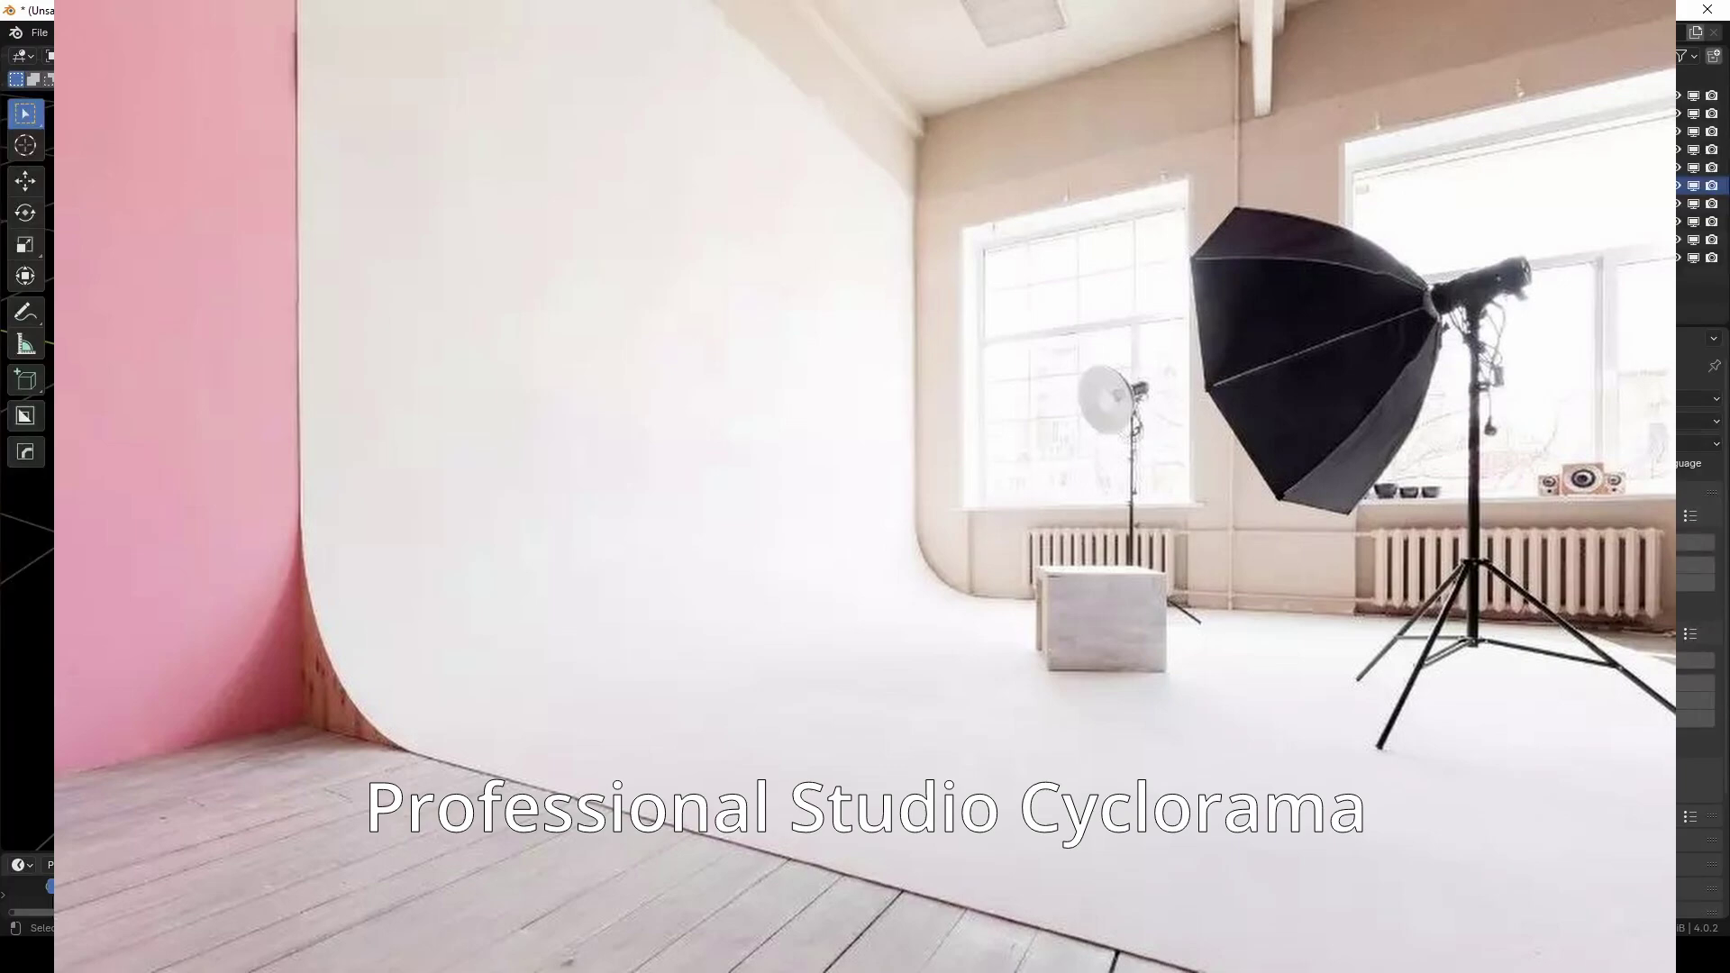
pyautogui.moveTo(838, 542)
pyautogui.mouseDown(button='middle')
pyautogui.moveTo(841, 501)
pyautogui.moveTo(597, 486)
pyautogui.moveTo(680, 508)
pyautogui.moveTo(667, 410)
pyautogui.moveTo(846, 533)
pyautogui.mouseUp(button='middle')
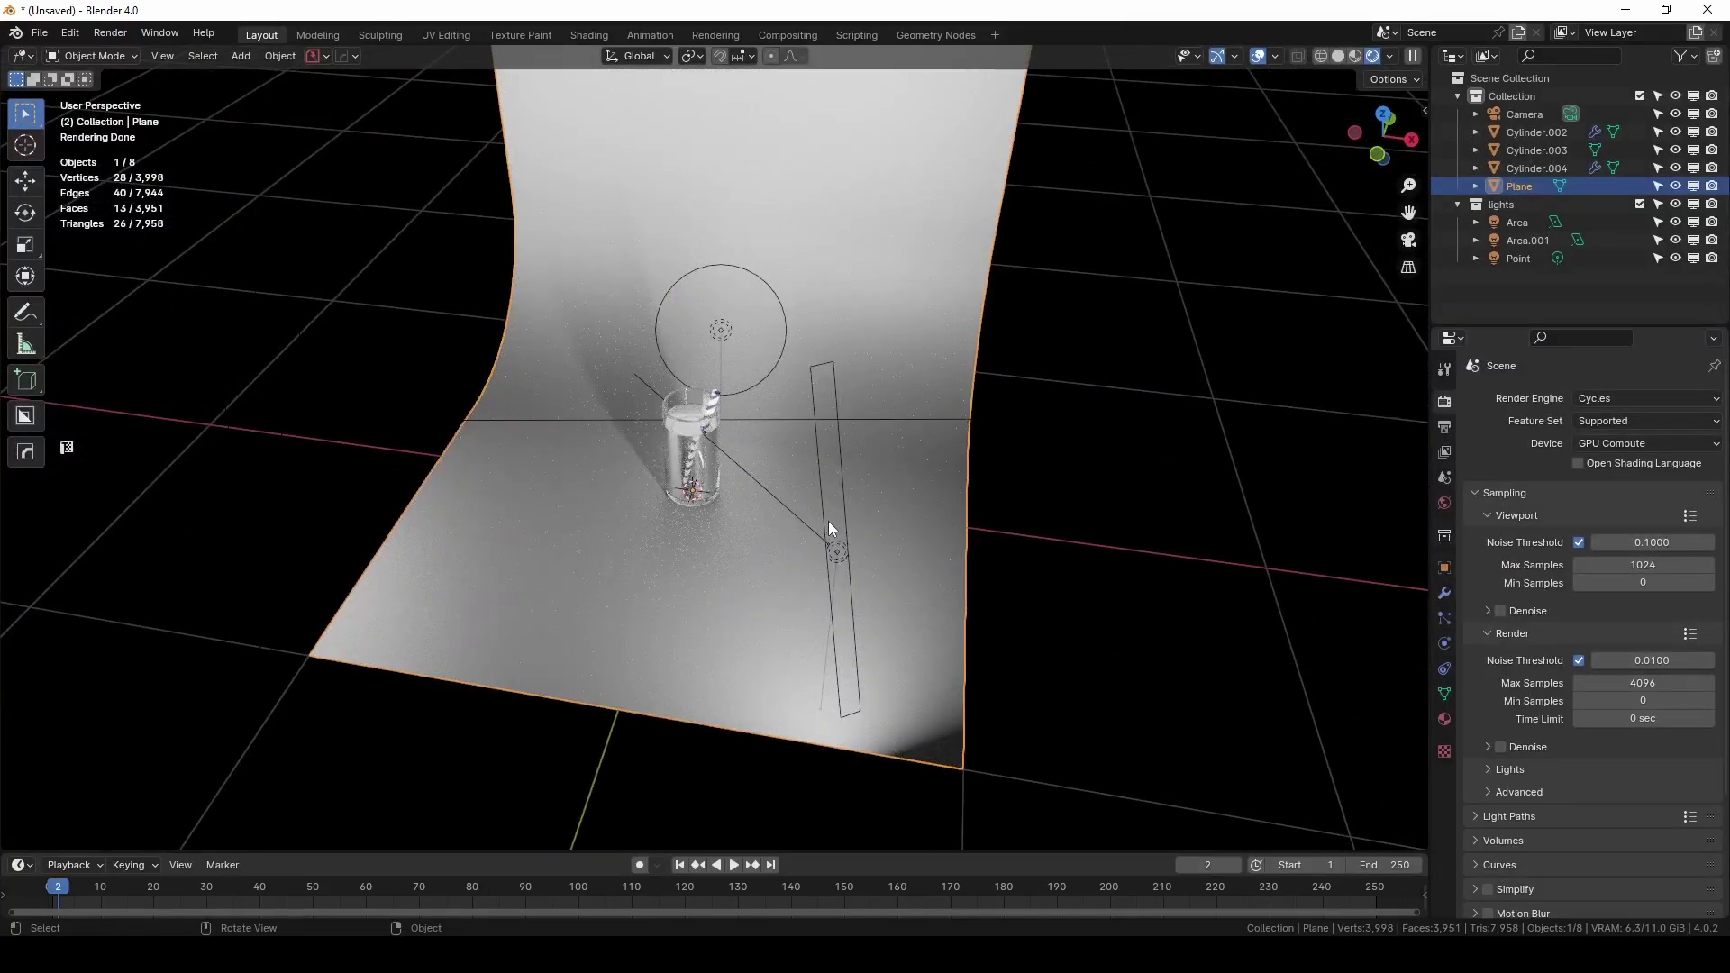
# View the scene from the front in perspective and hide Area.001 and Point to isolate the Area light
pyautogui.press('KP_1')
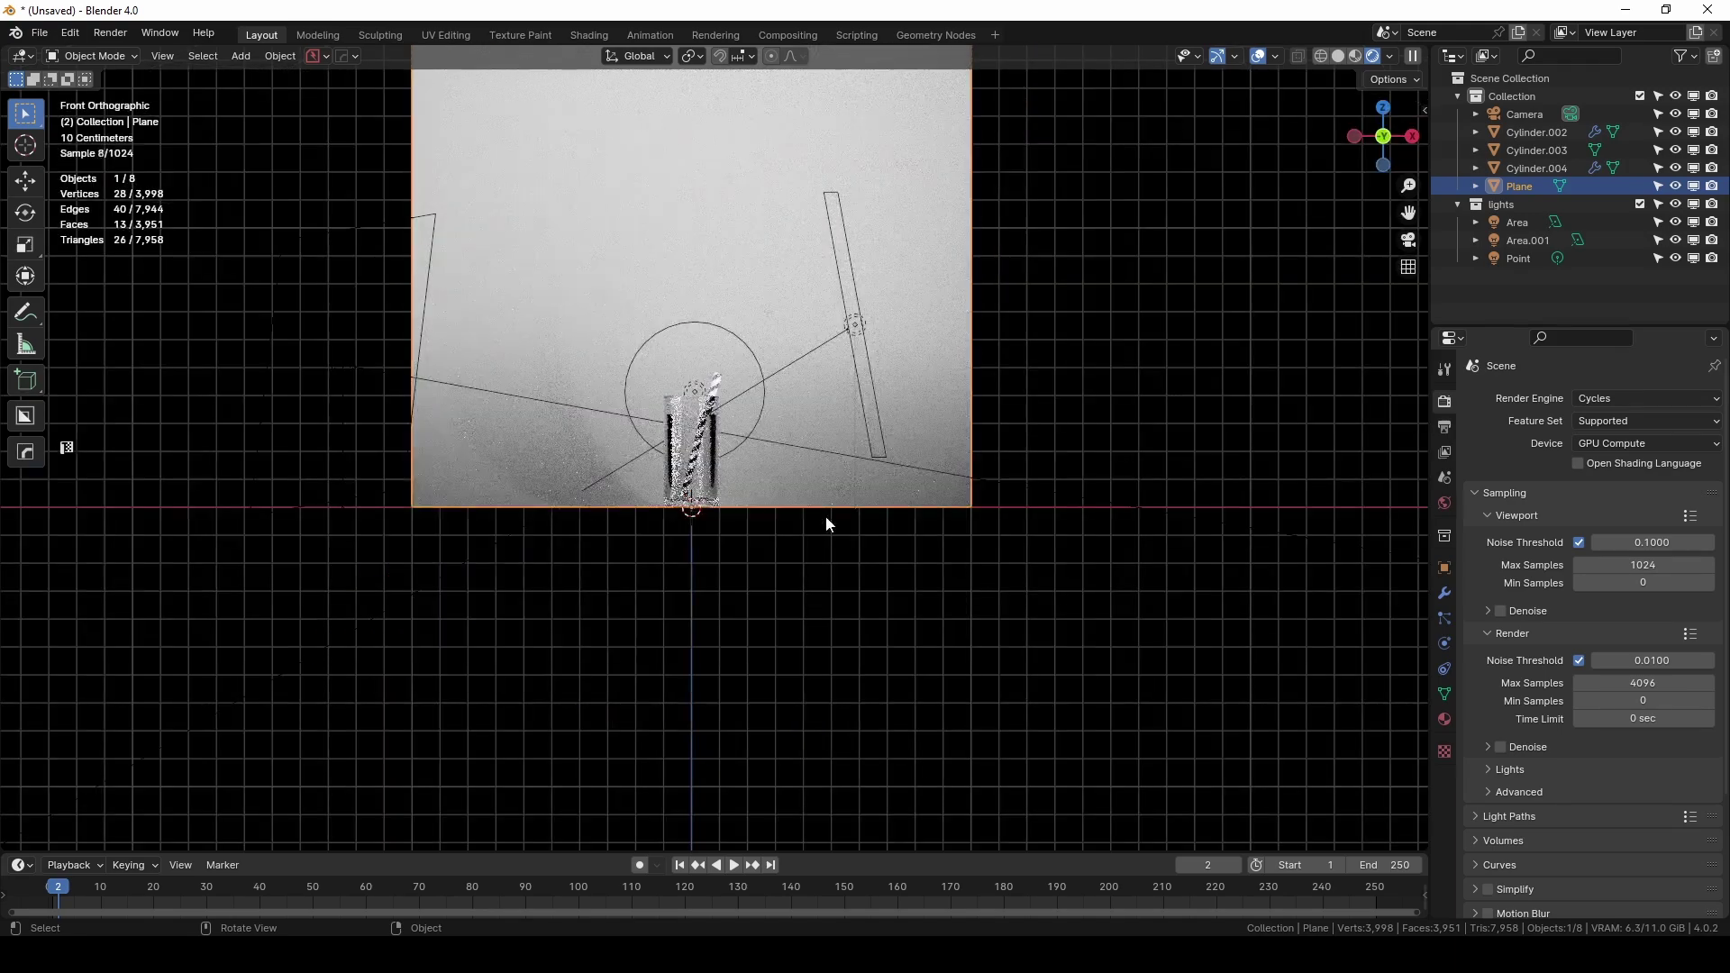
pyautogui.press('KP_5')
pyautogui.click(1674, 240)
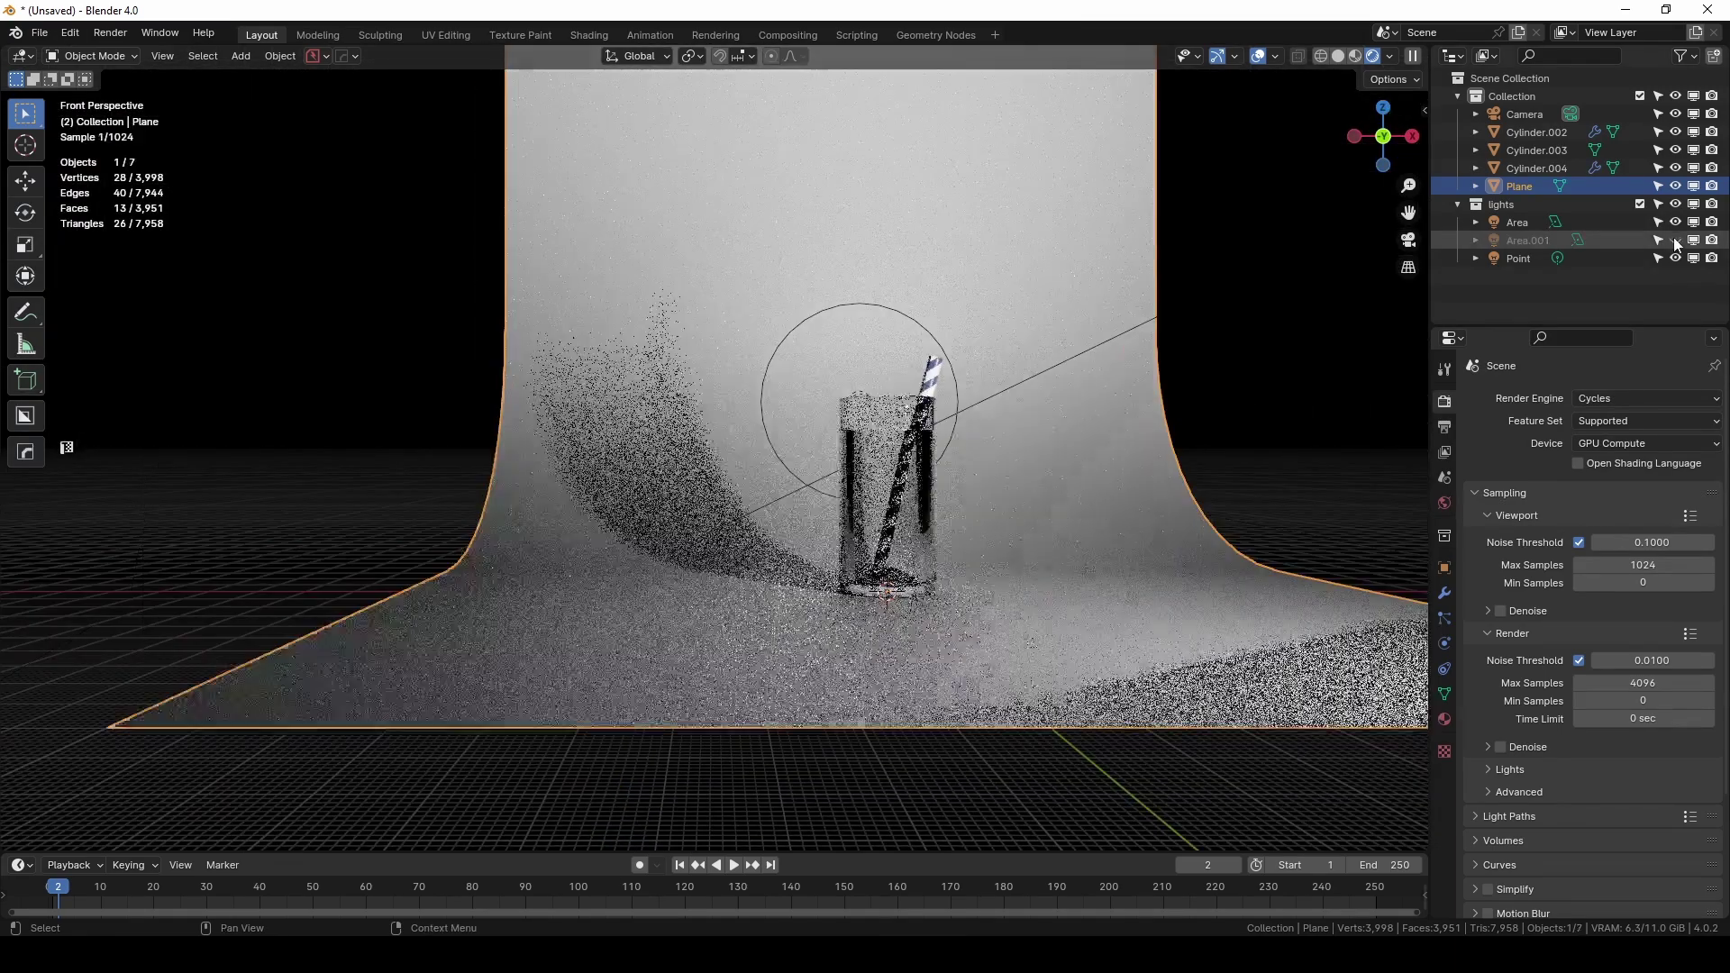
pyautogui.click(1675, 258)
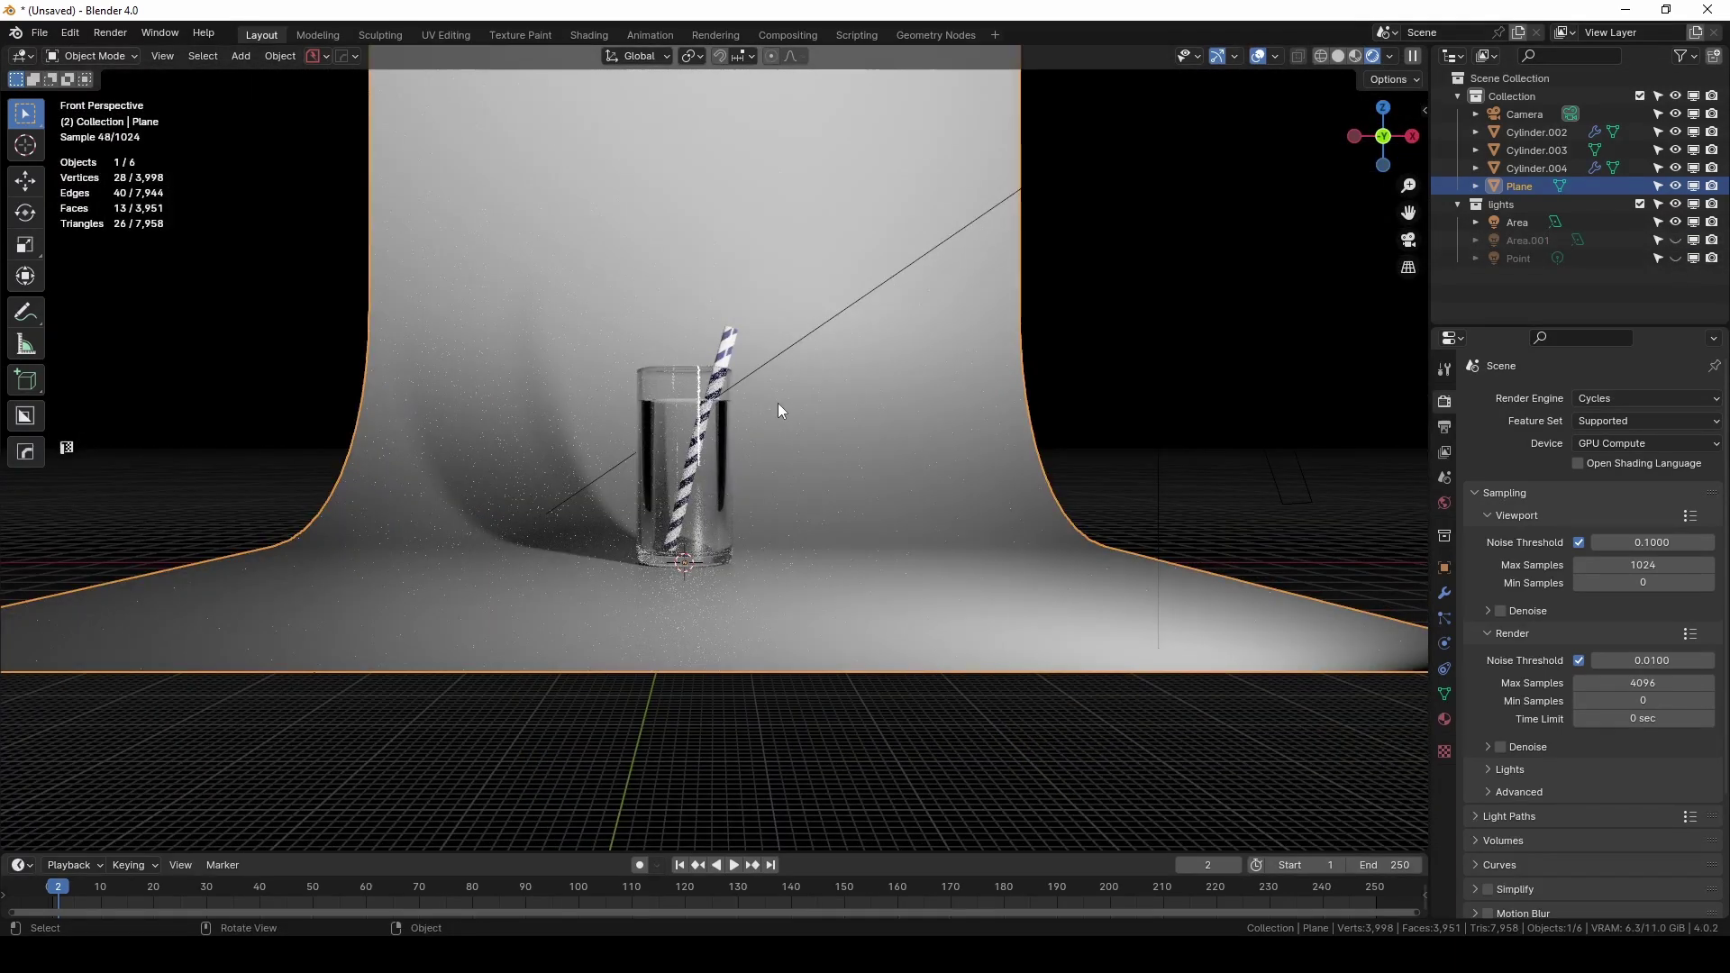
pyautogui.scroll(4, 780, 409)
pyautogui.scroll(-3, 1217, 136)
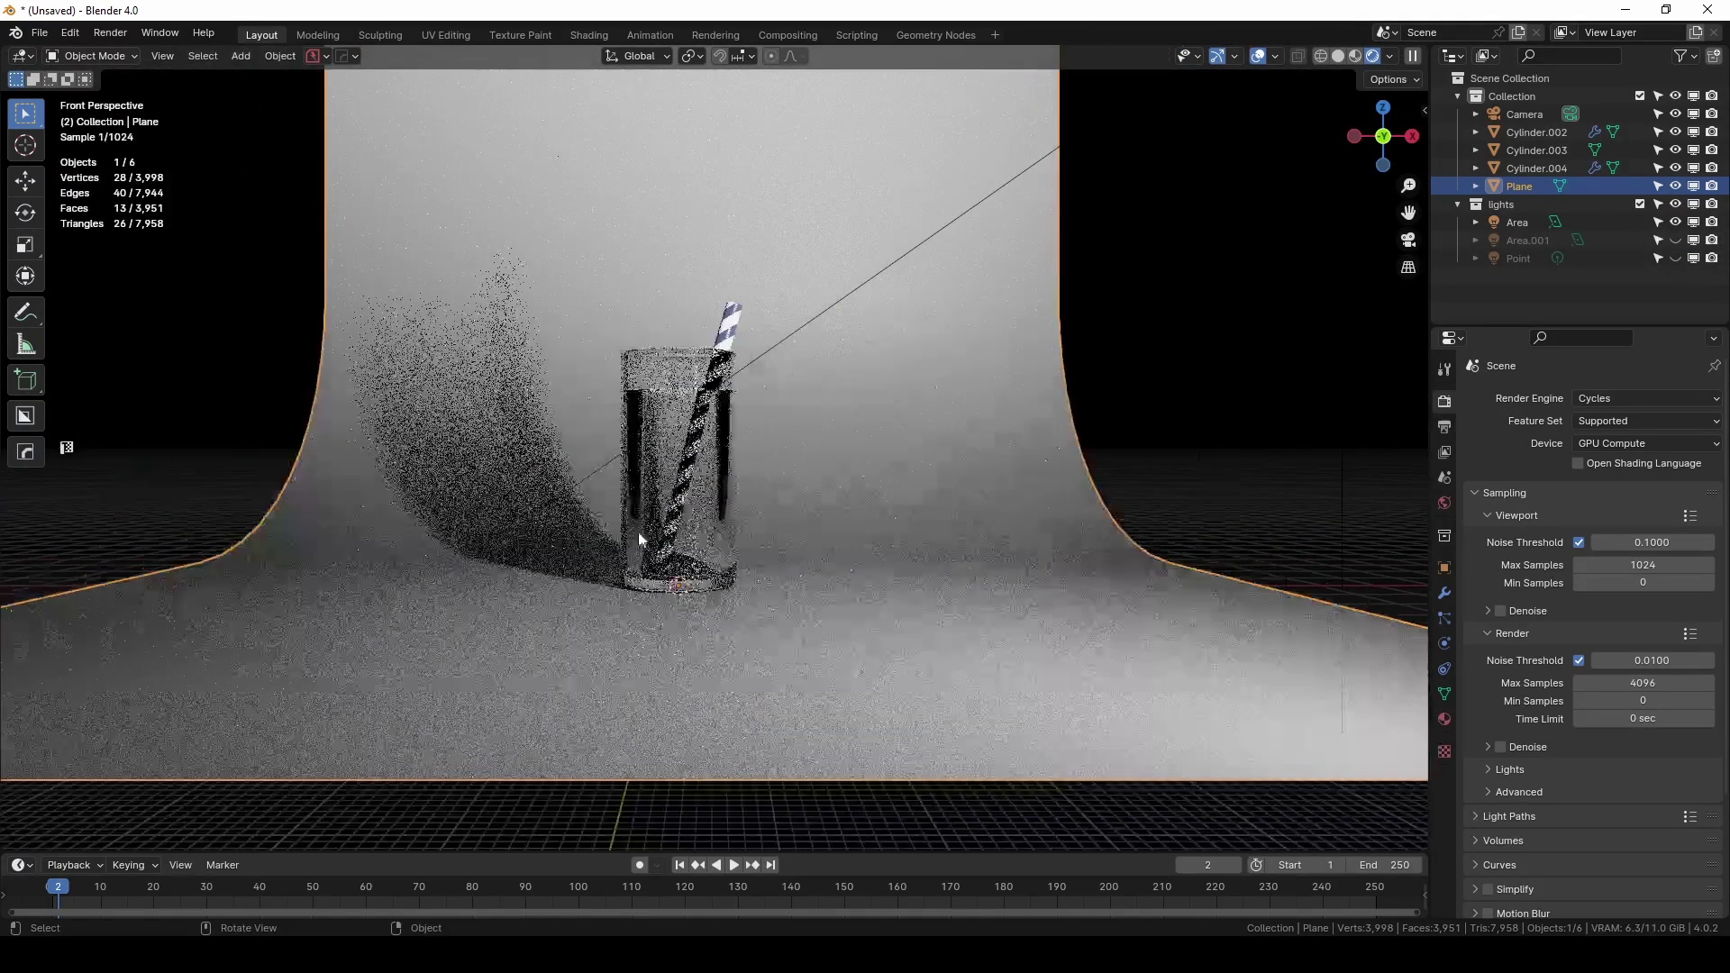
# Isolate the Area.001 light and the Point light in turn to compare how each illuminates the glass
pyautogui.click(1675, 221)
pyautogui.click(1676, 239)
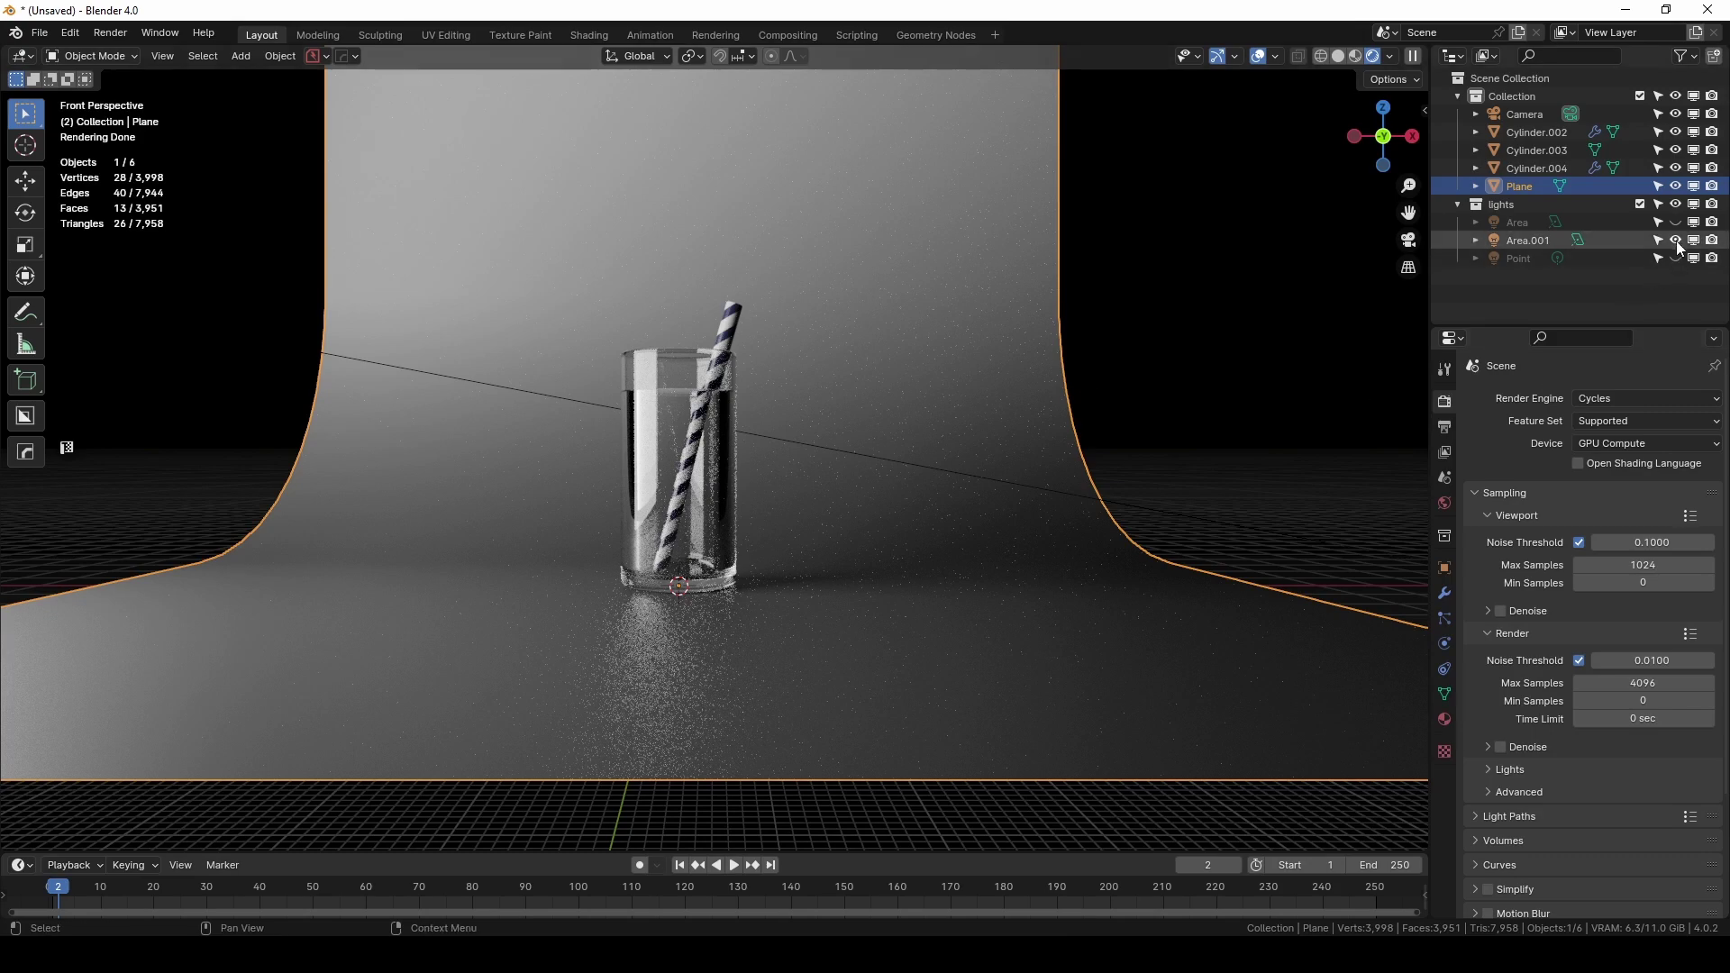
pyautogui.click(1672, 222)
pyautogui.click(1675, 222)
pyautogui.click(1675, 239)
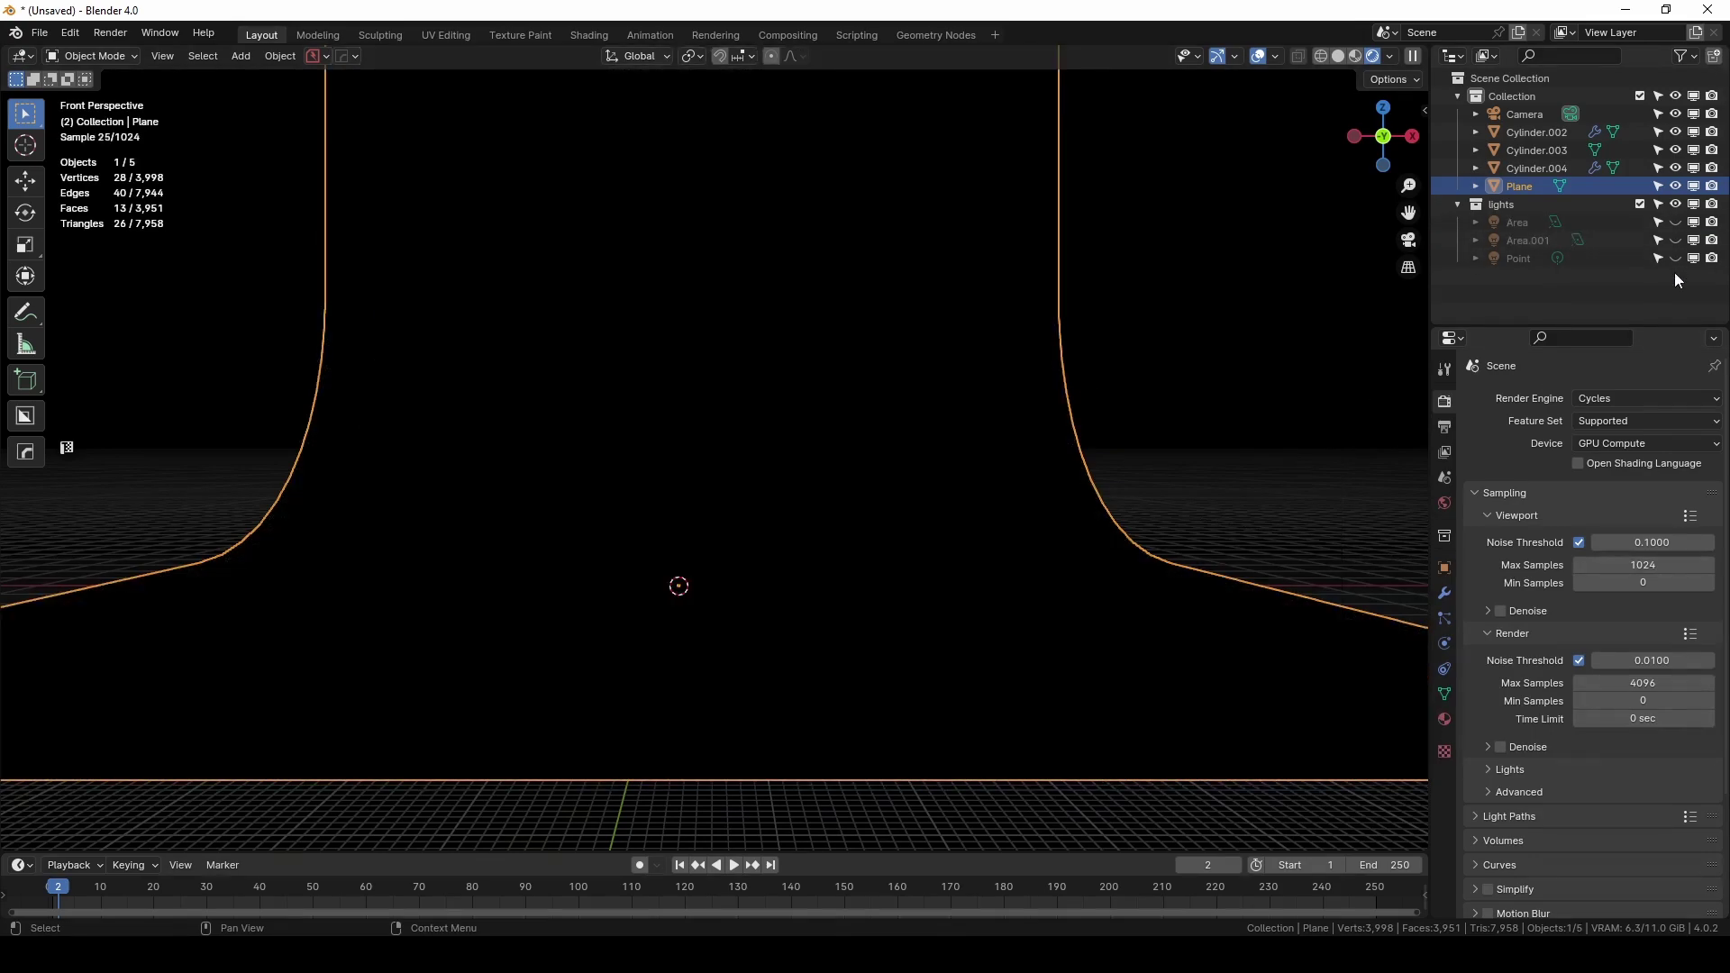
pyautogui.click(1675, 258)
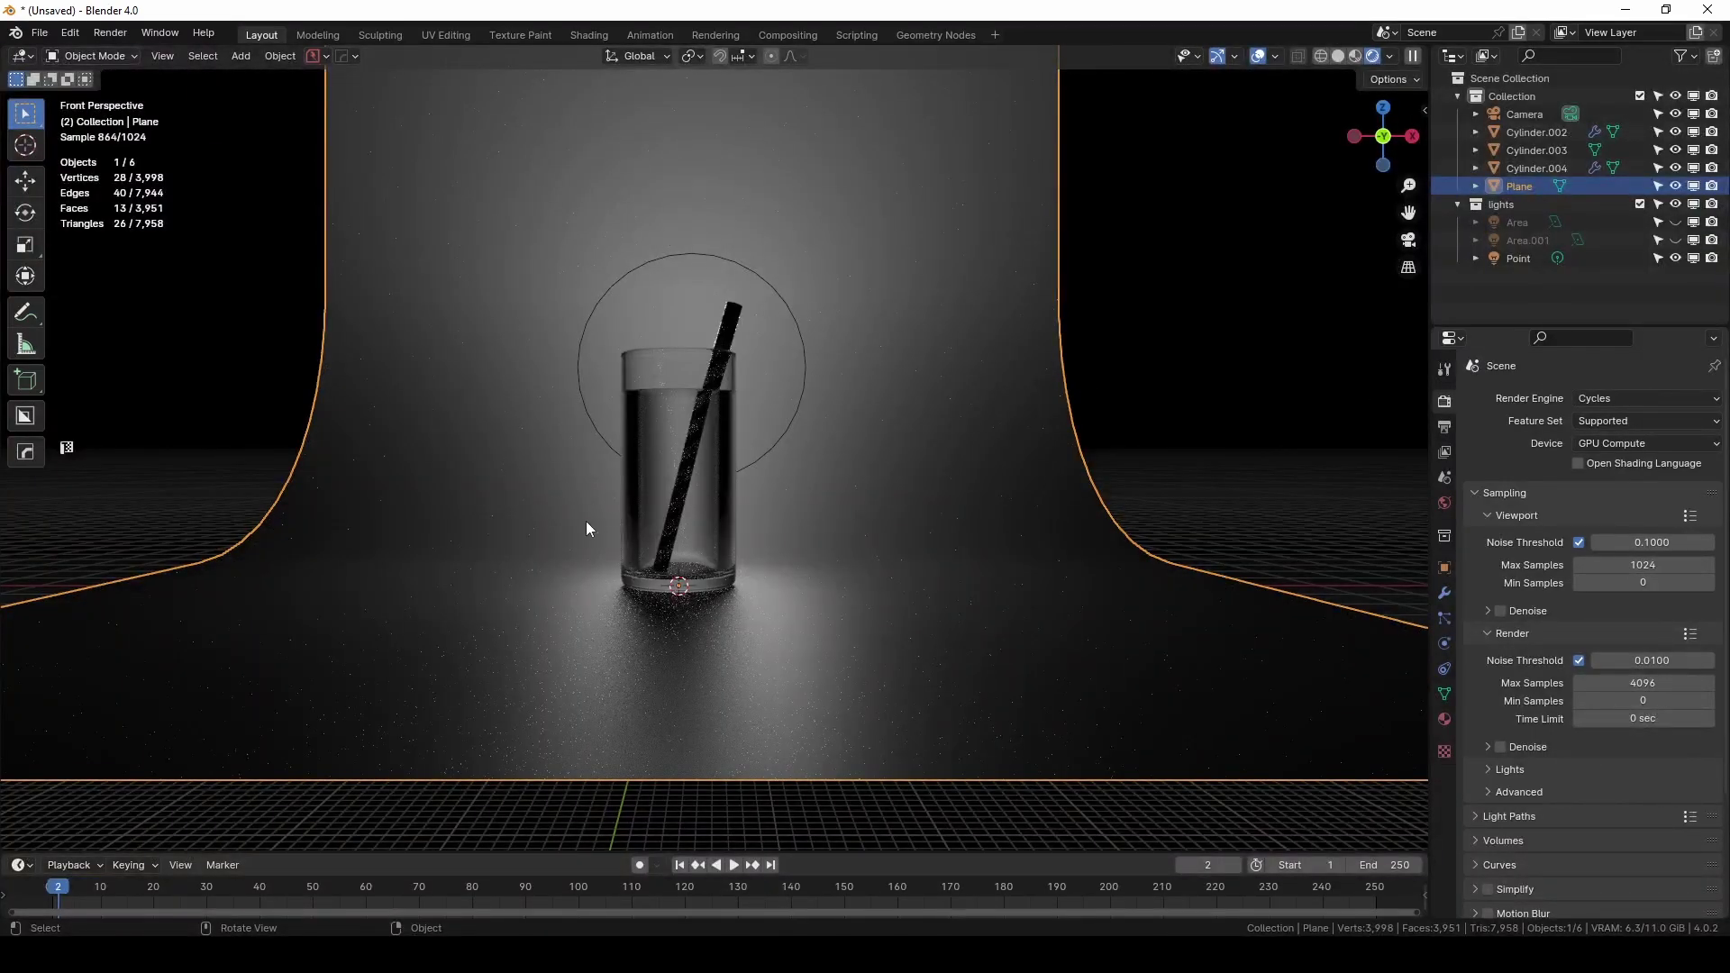
# Make the Area and Area.001 lights visible again alongside the Point light
pyautogui.scroll(2, 723, 463)
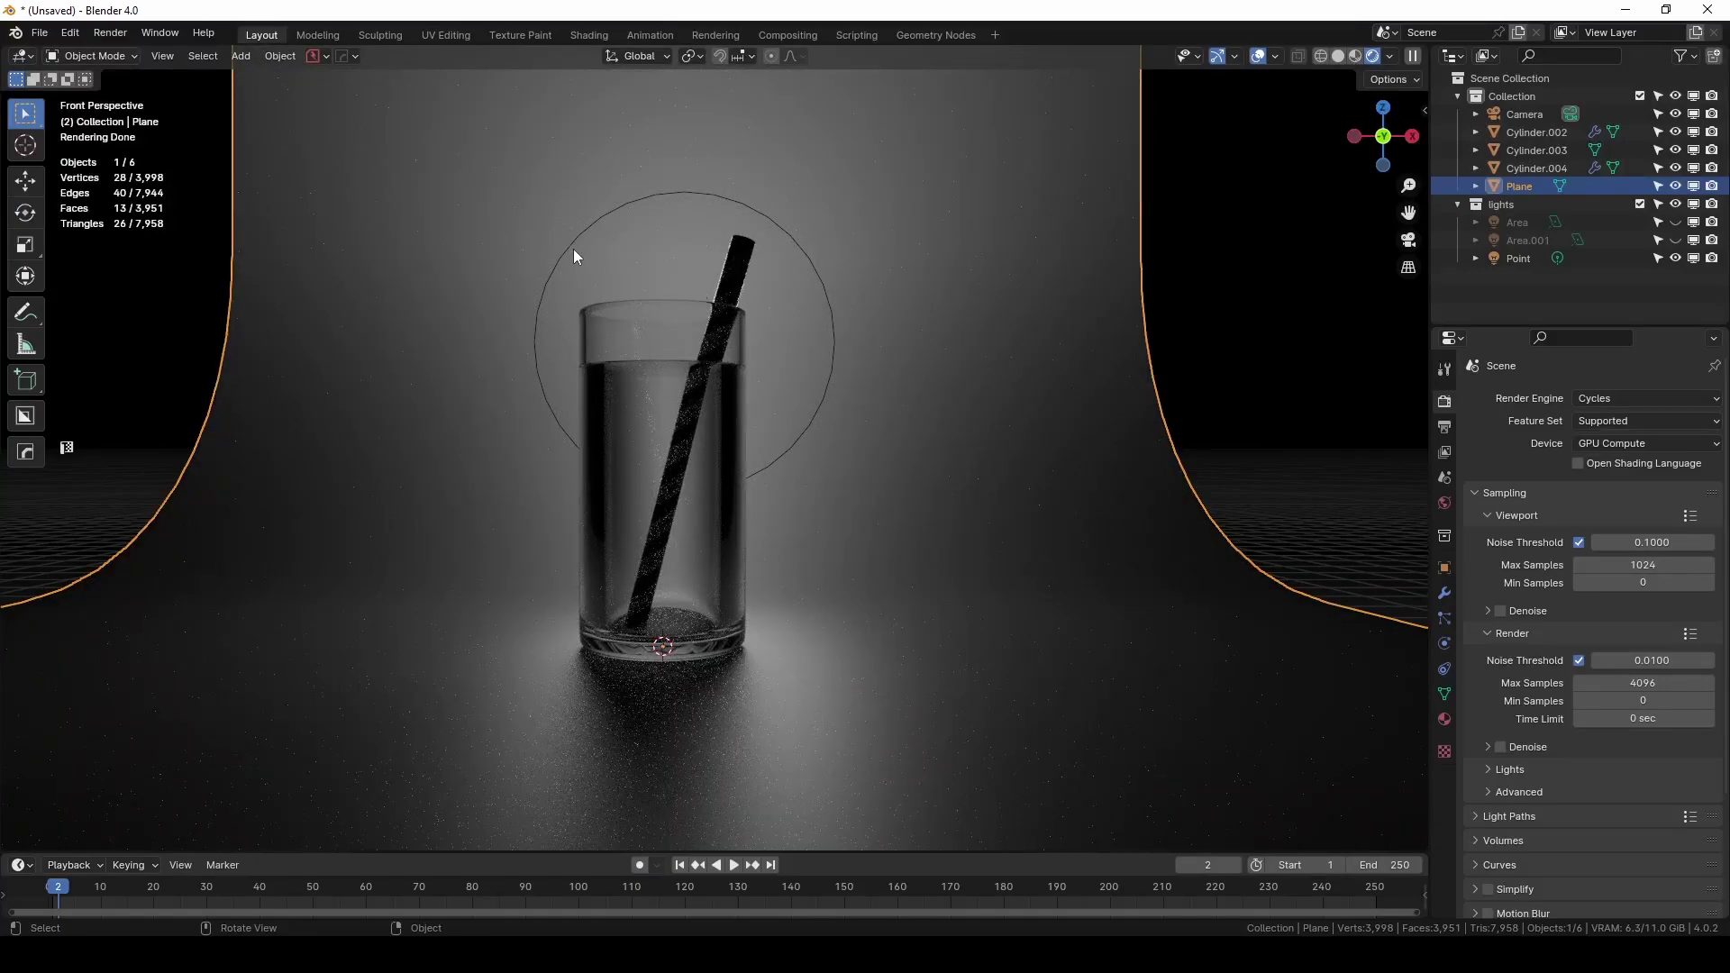
pyautogui.moveTo(571, 385); pyautogui.dragTo(807, 491, button='middle')
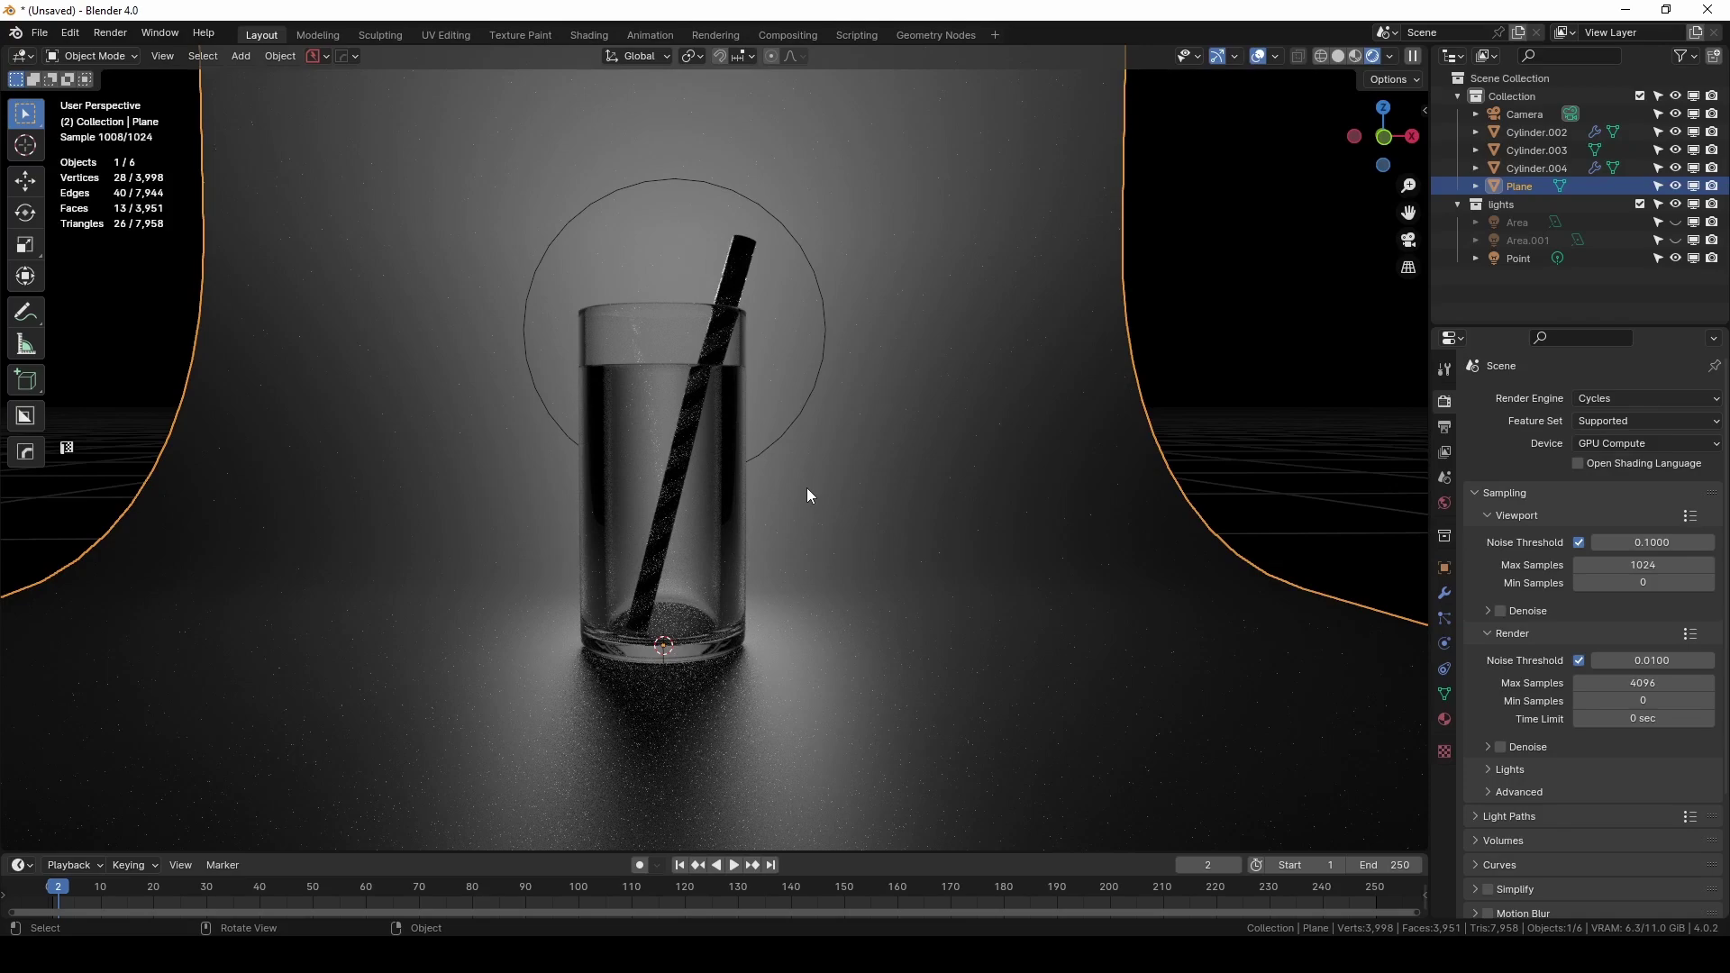
pyautogui.scroll(2, 705, 279)
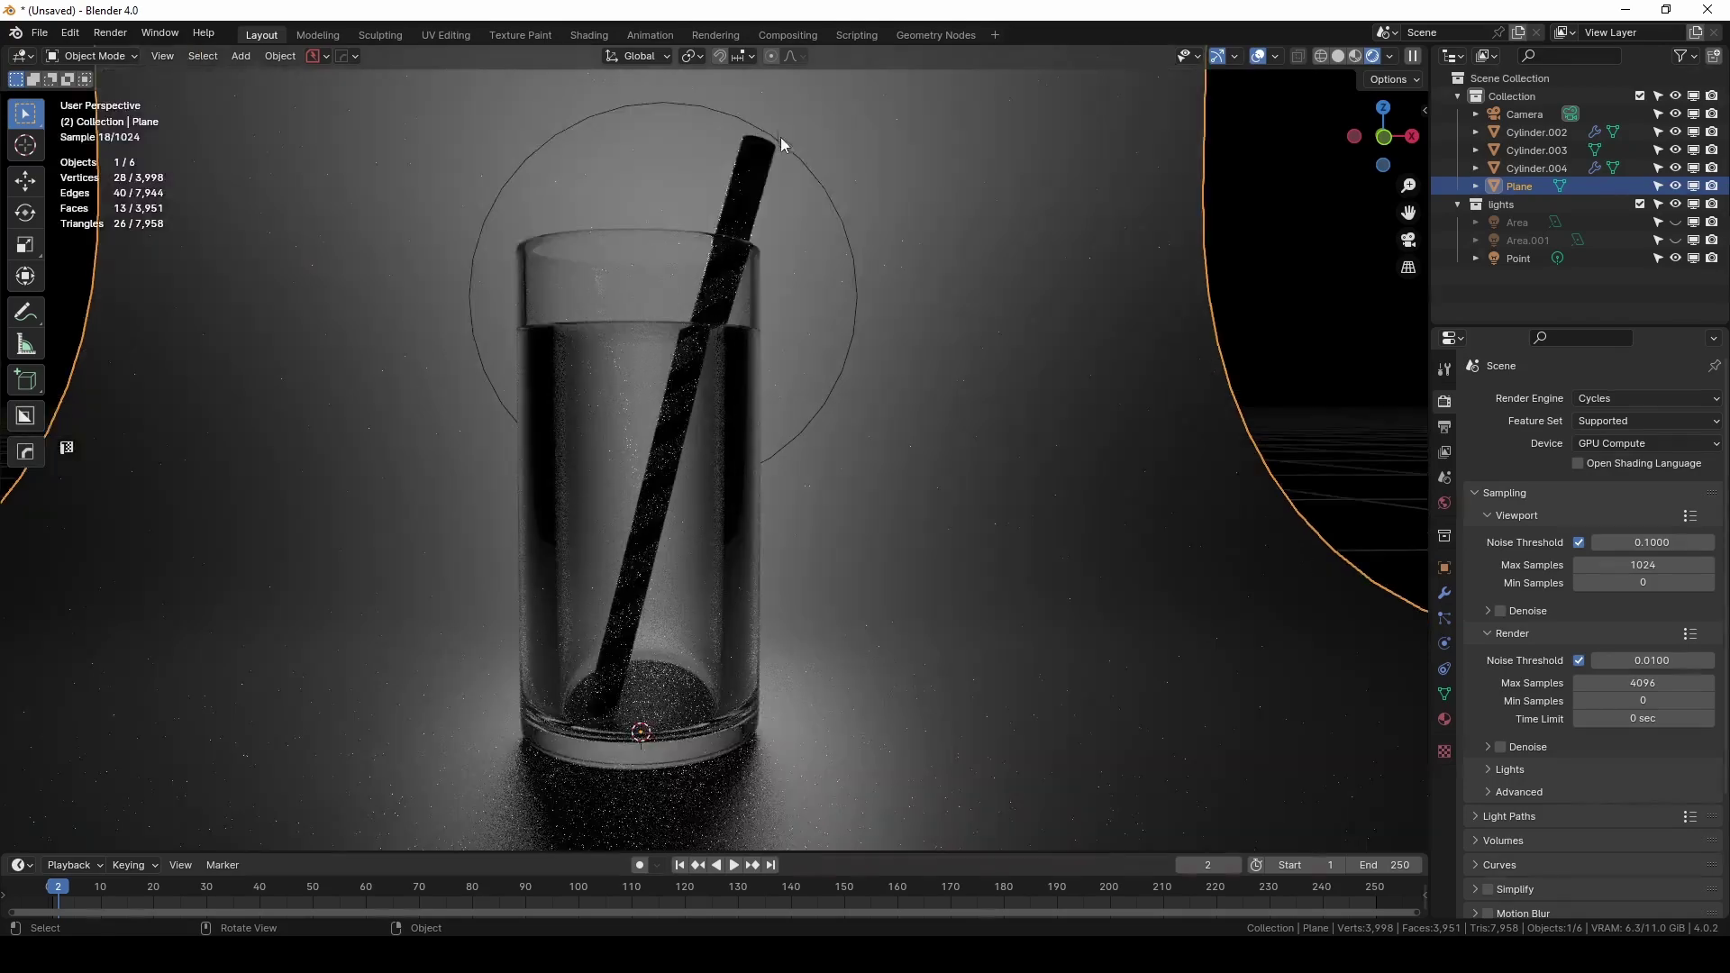
pyautogui.moveTo(1675, 221); pyautogui.dragTo(1675, 240)
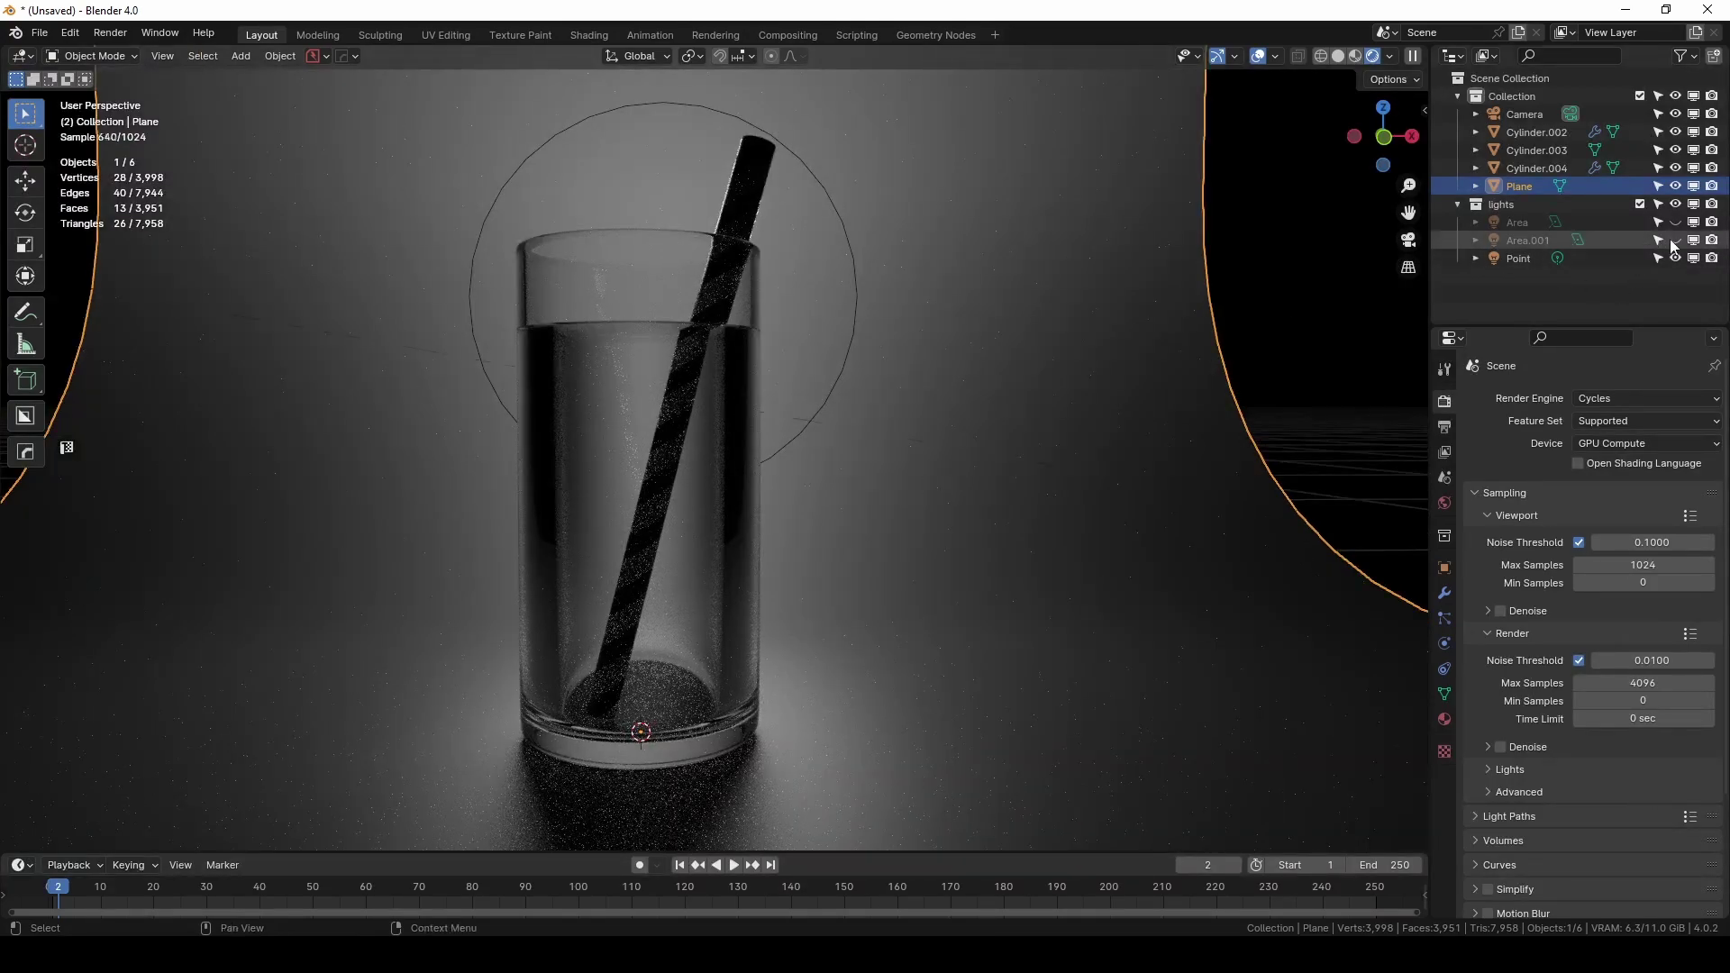
pyautogui.moveTo(814, 521); pyautogui.dragTo(830, 560, button='middle')
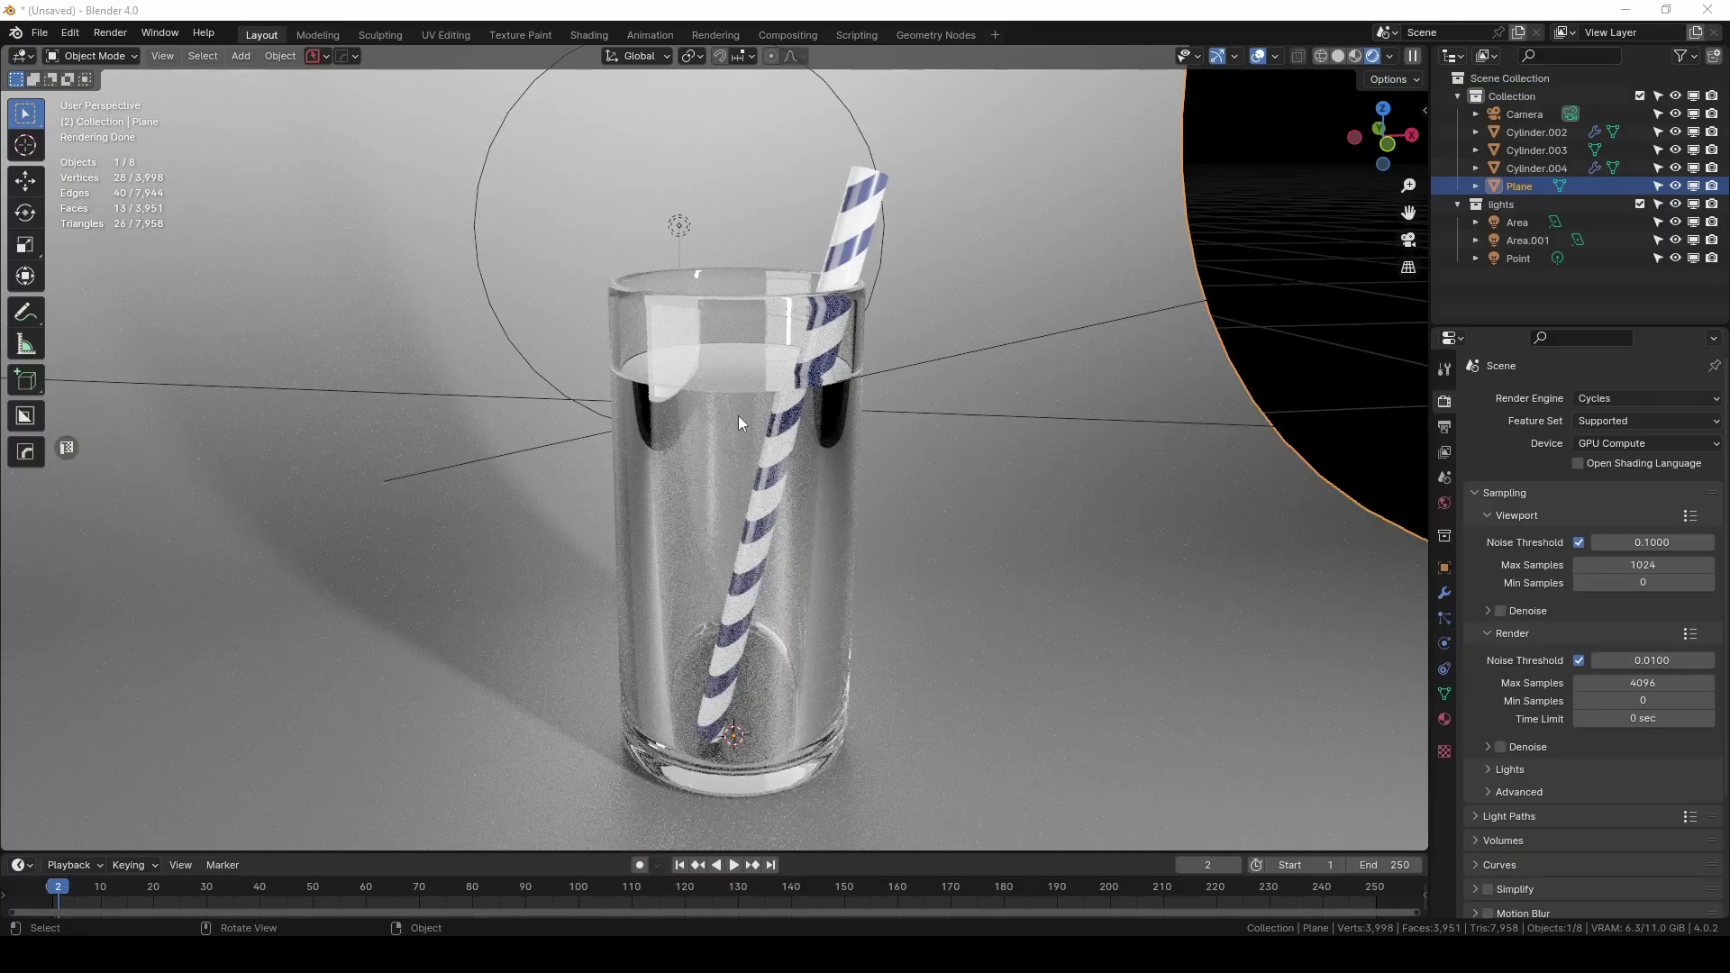
# Hide the glass and the straw so only the liquid cylinder remains on the backdrop
pyautogui.click(738, 414)
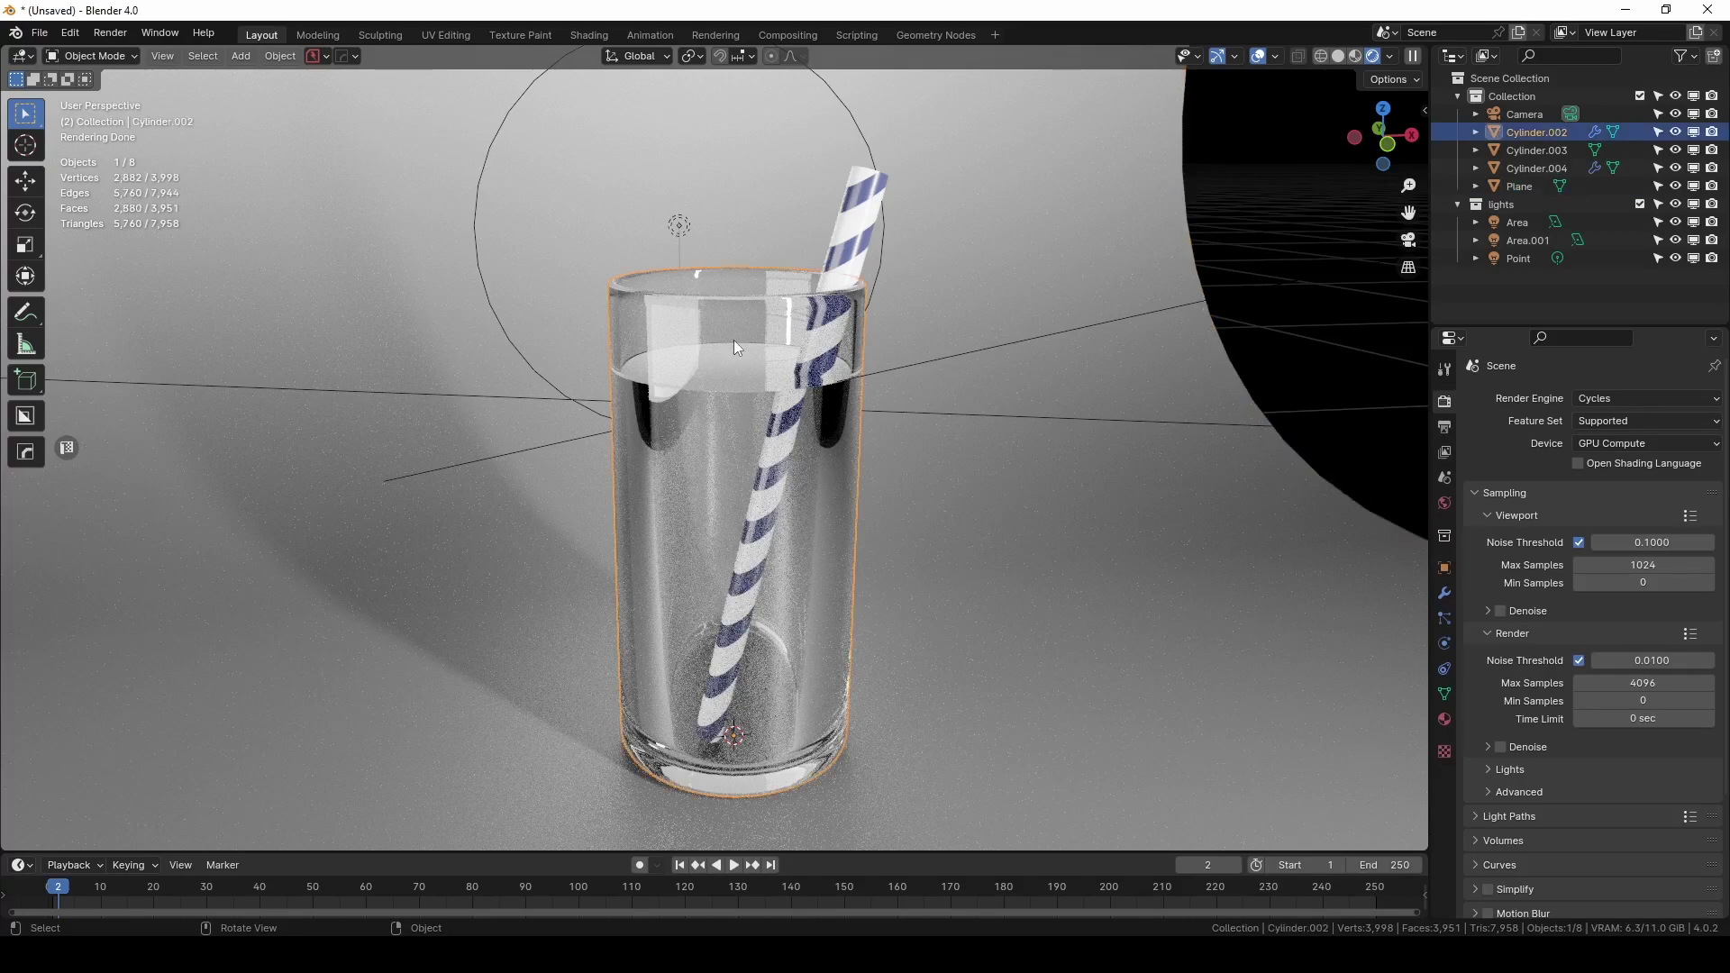
pyautogui.click(835, 271)
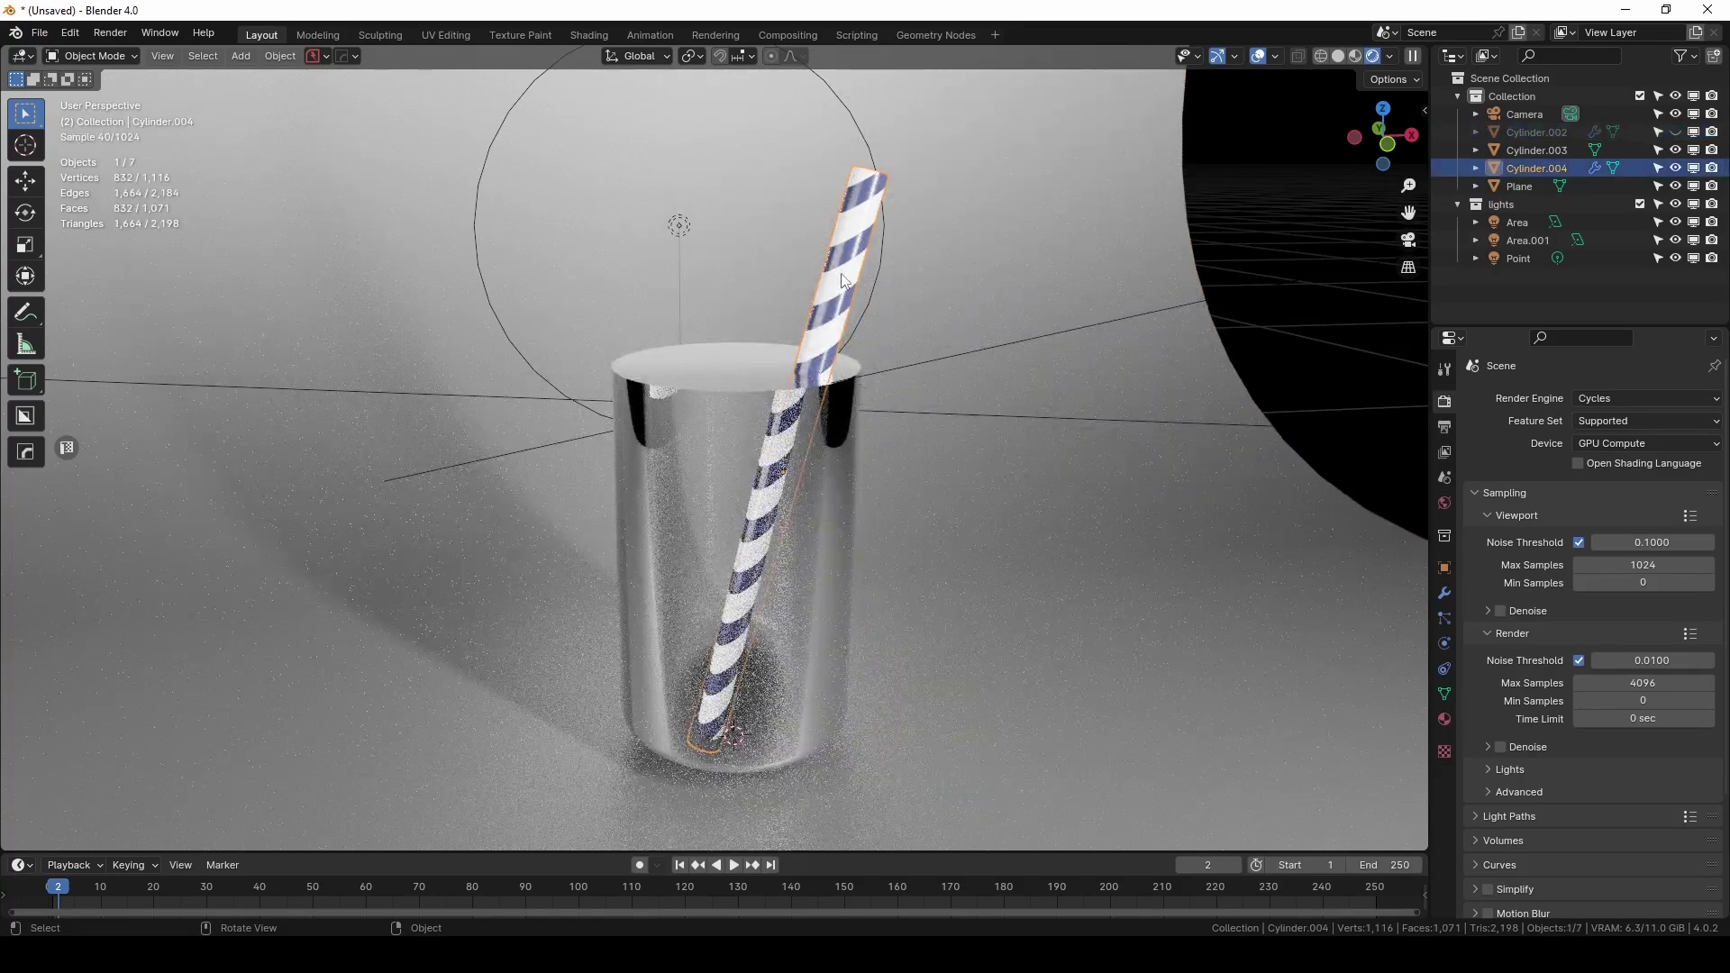
pyautogui.press('h')
pyautogui.moveTo(769, 436); pyautogui.dragTo(741, 399, button='middle')
# In the liquid's Material.002, delete the Light Path, Greater Than, Glass BSDF and Transparent BSDF nodes, and enlarge the viewport
pyautogui.moveTo(571, 472); pyautogui.dragTo(973, 863)
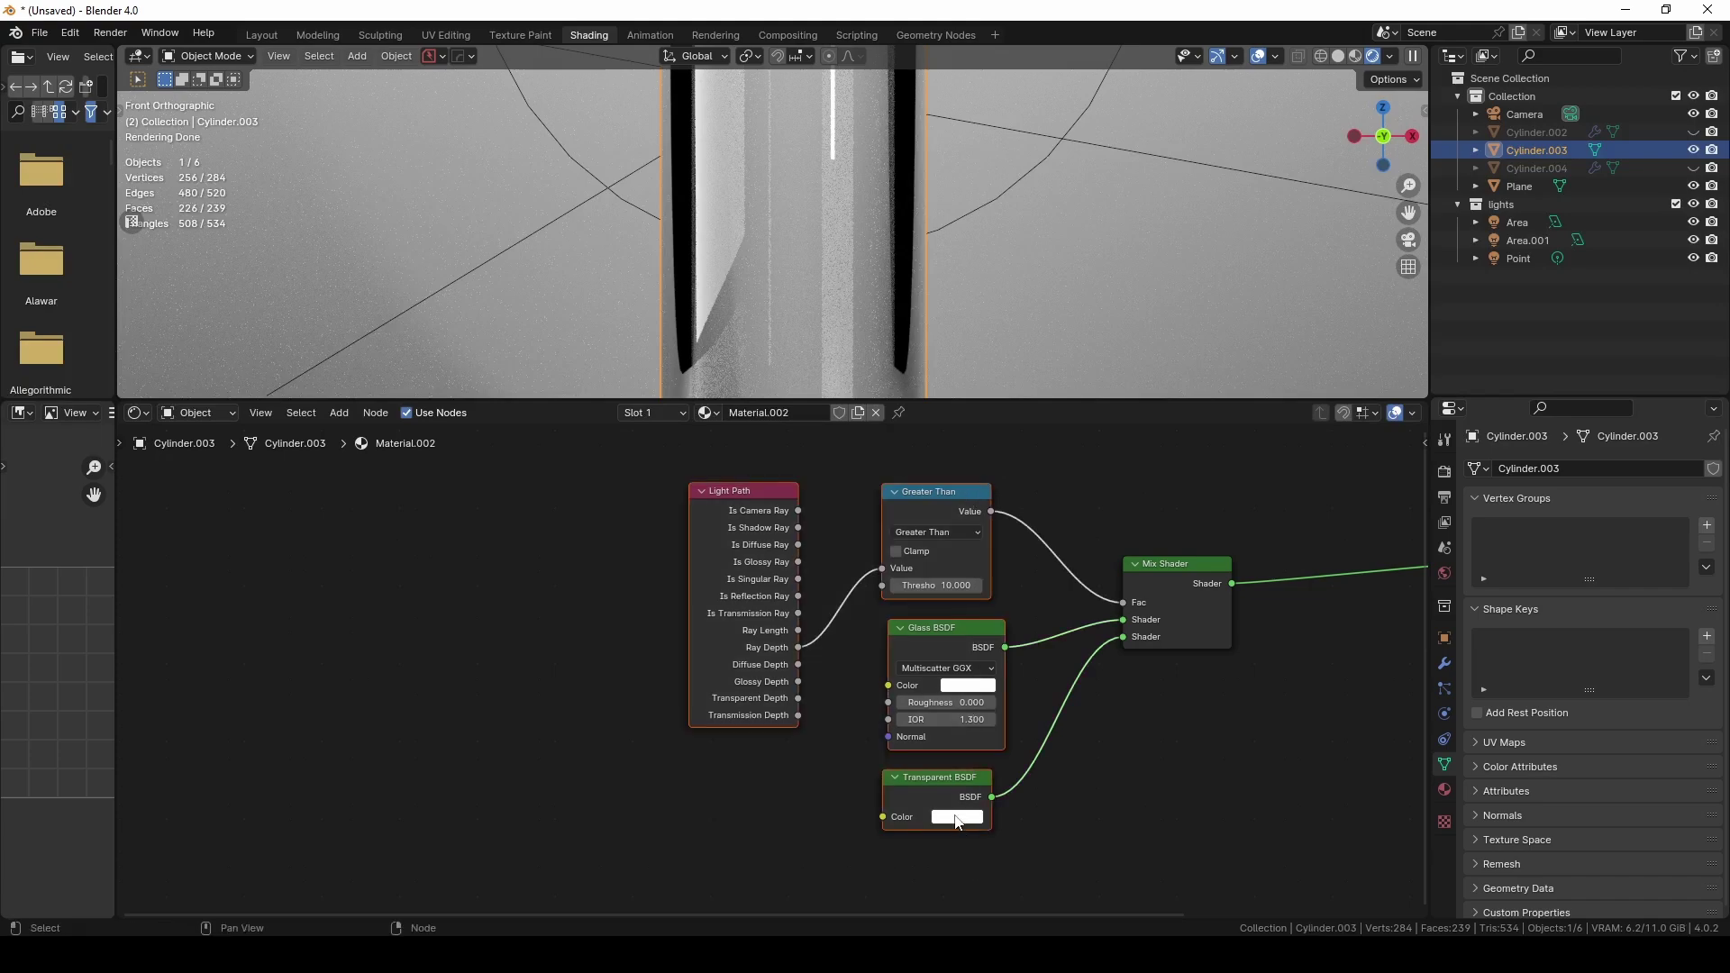
pyautogui.press('x')
pyautogui.moveTo(860, 196); pyautogui.dragTo(865, 205, button='middle')
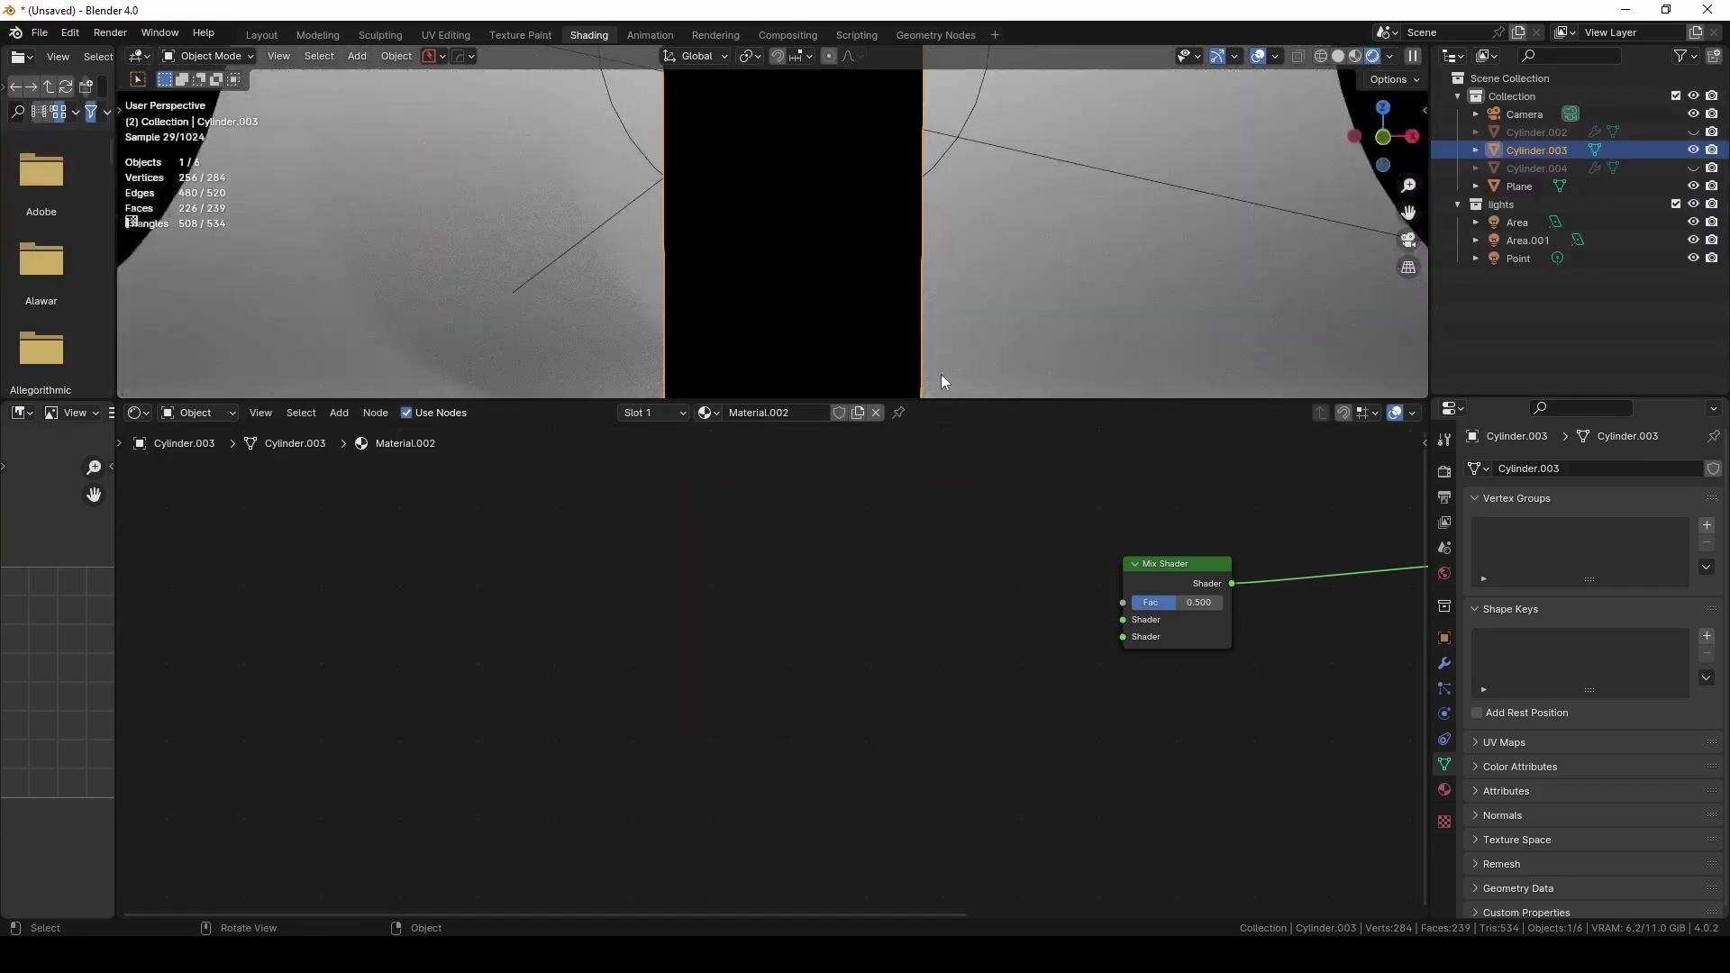
pyautogui.moveTo(937, 402); pyautogui.dragTo(865, 567)
# Add a Subsurface Scattering node to the liquid's material
pyautogui.hotkey('shift', 'a')
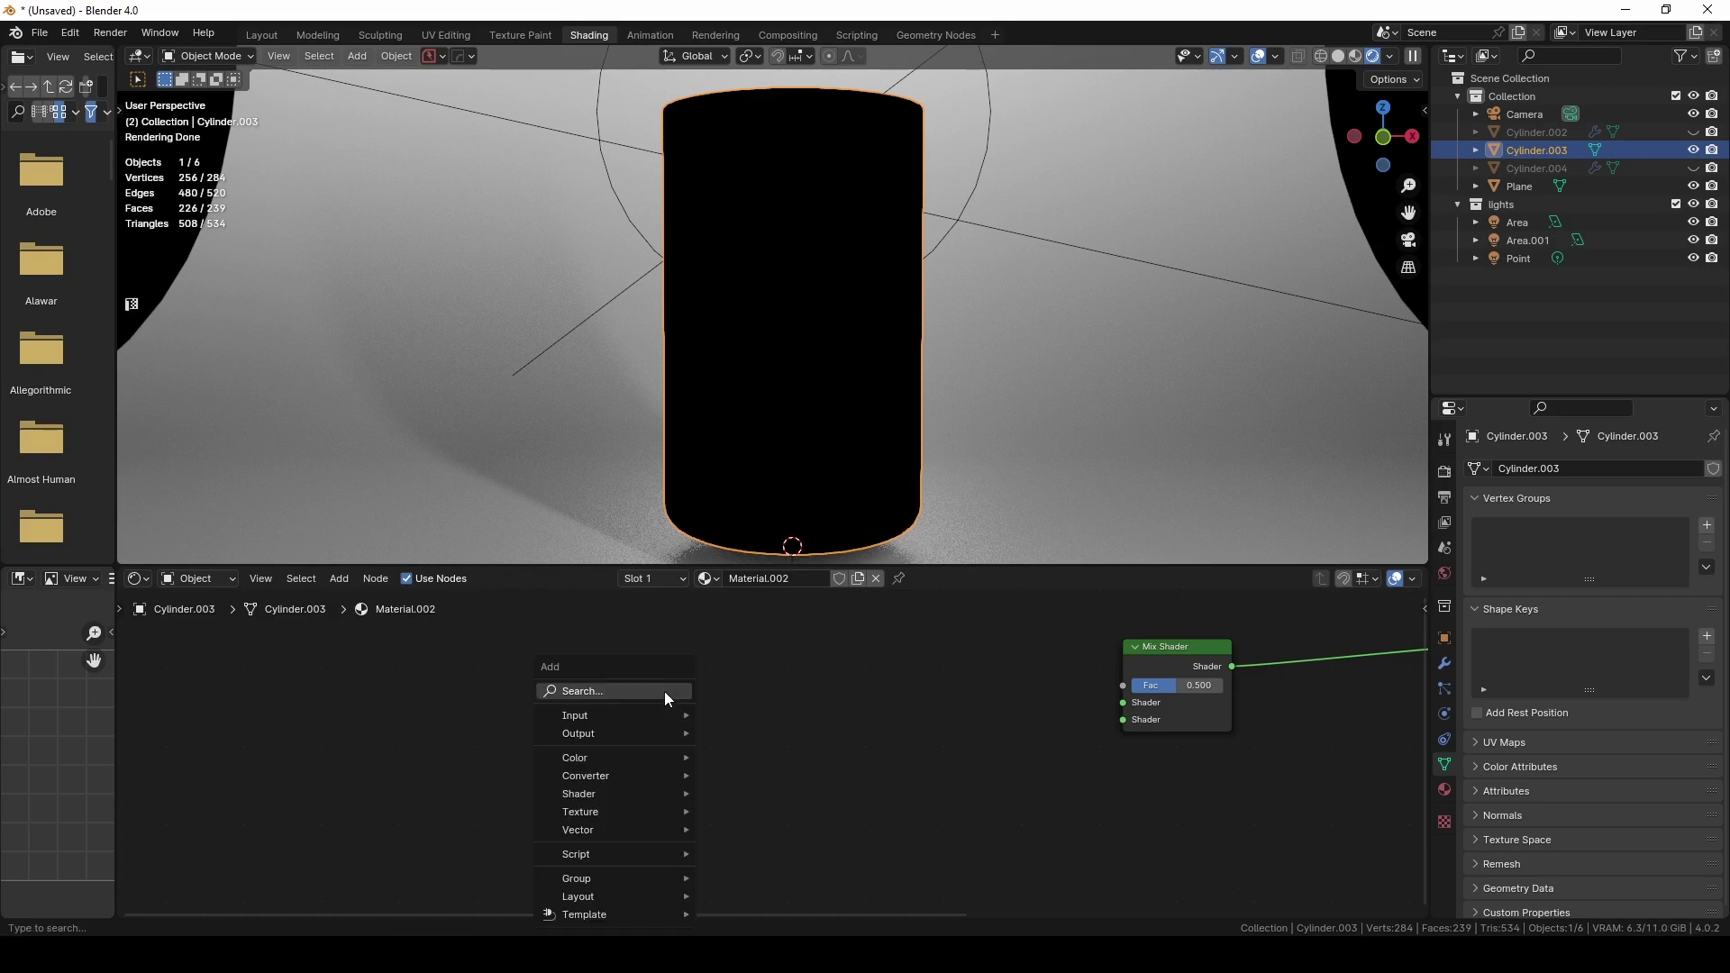
pyautogui.write('s')
pyautogui.click(772, 723)
pyautogui.click(733, 676)
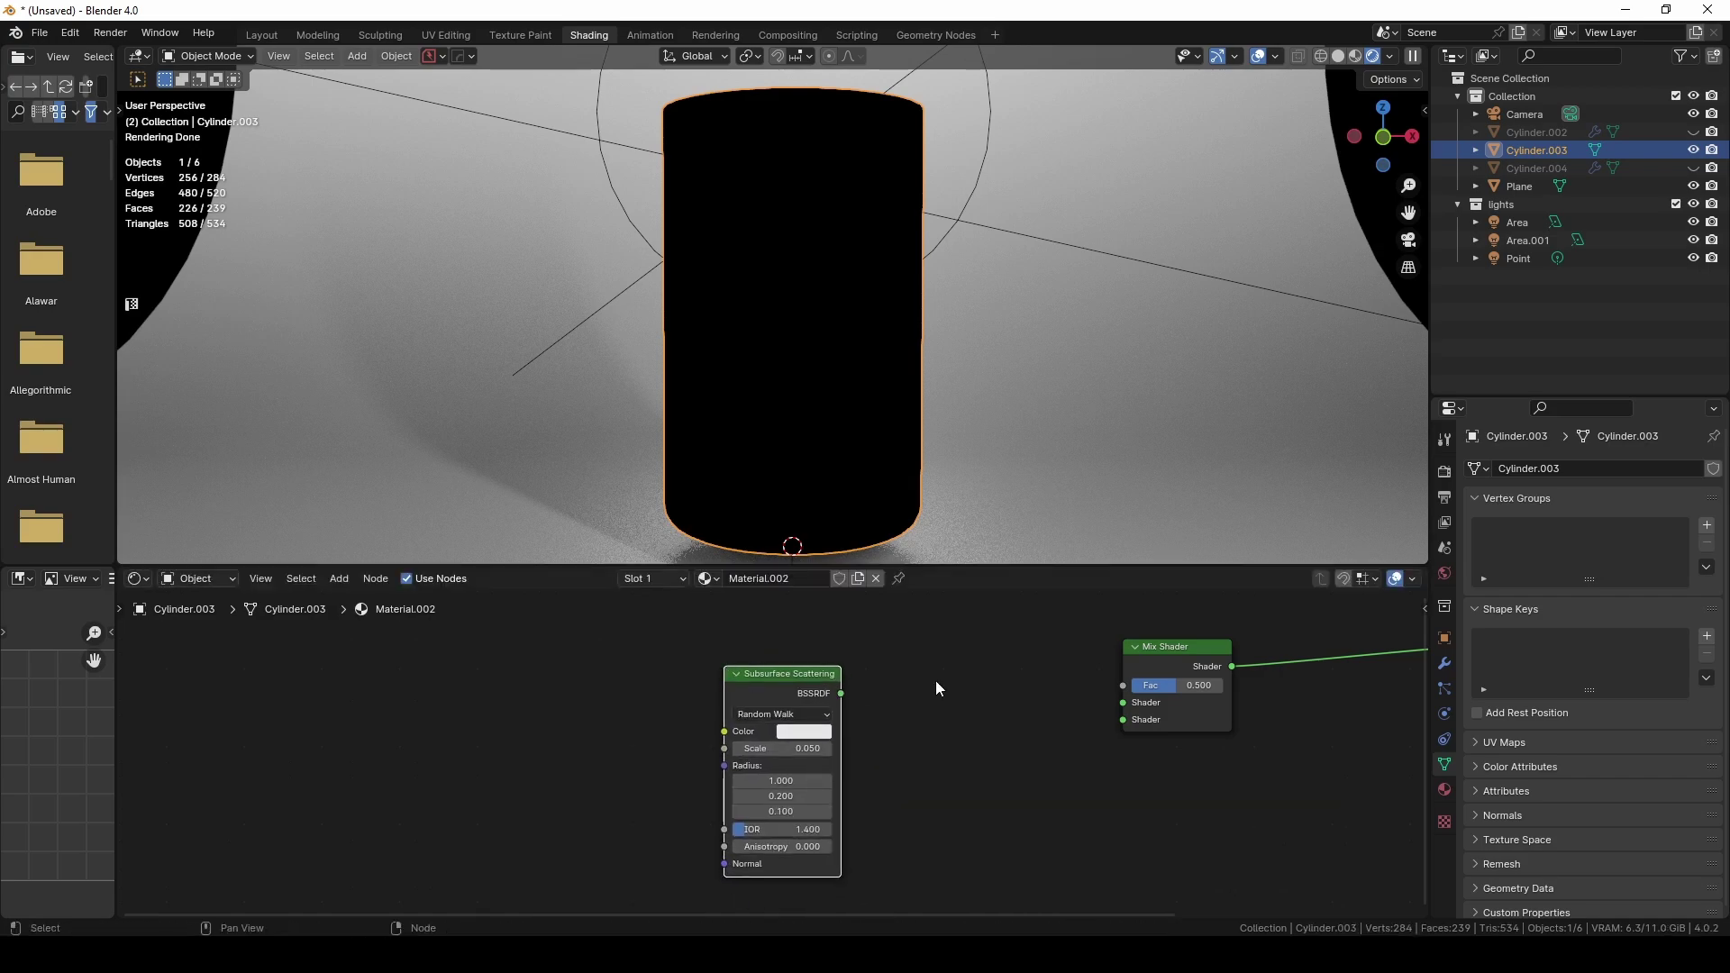
# Delete the Mix Shader and connect the Subsurface Scattering output to the Material Output's Surface
pyautogui.moveTo(1160, 716); pyautogui.dragTo(743, 716, button='middle')
pyautogui.click(752, 684)
pyautogui.press('x')
pyautogui.moveTo(356, 706); pyautogui.dragTo(495, 656)
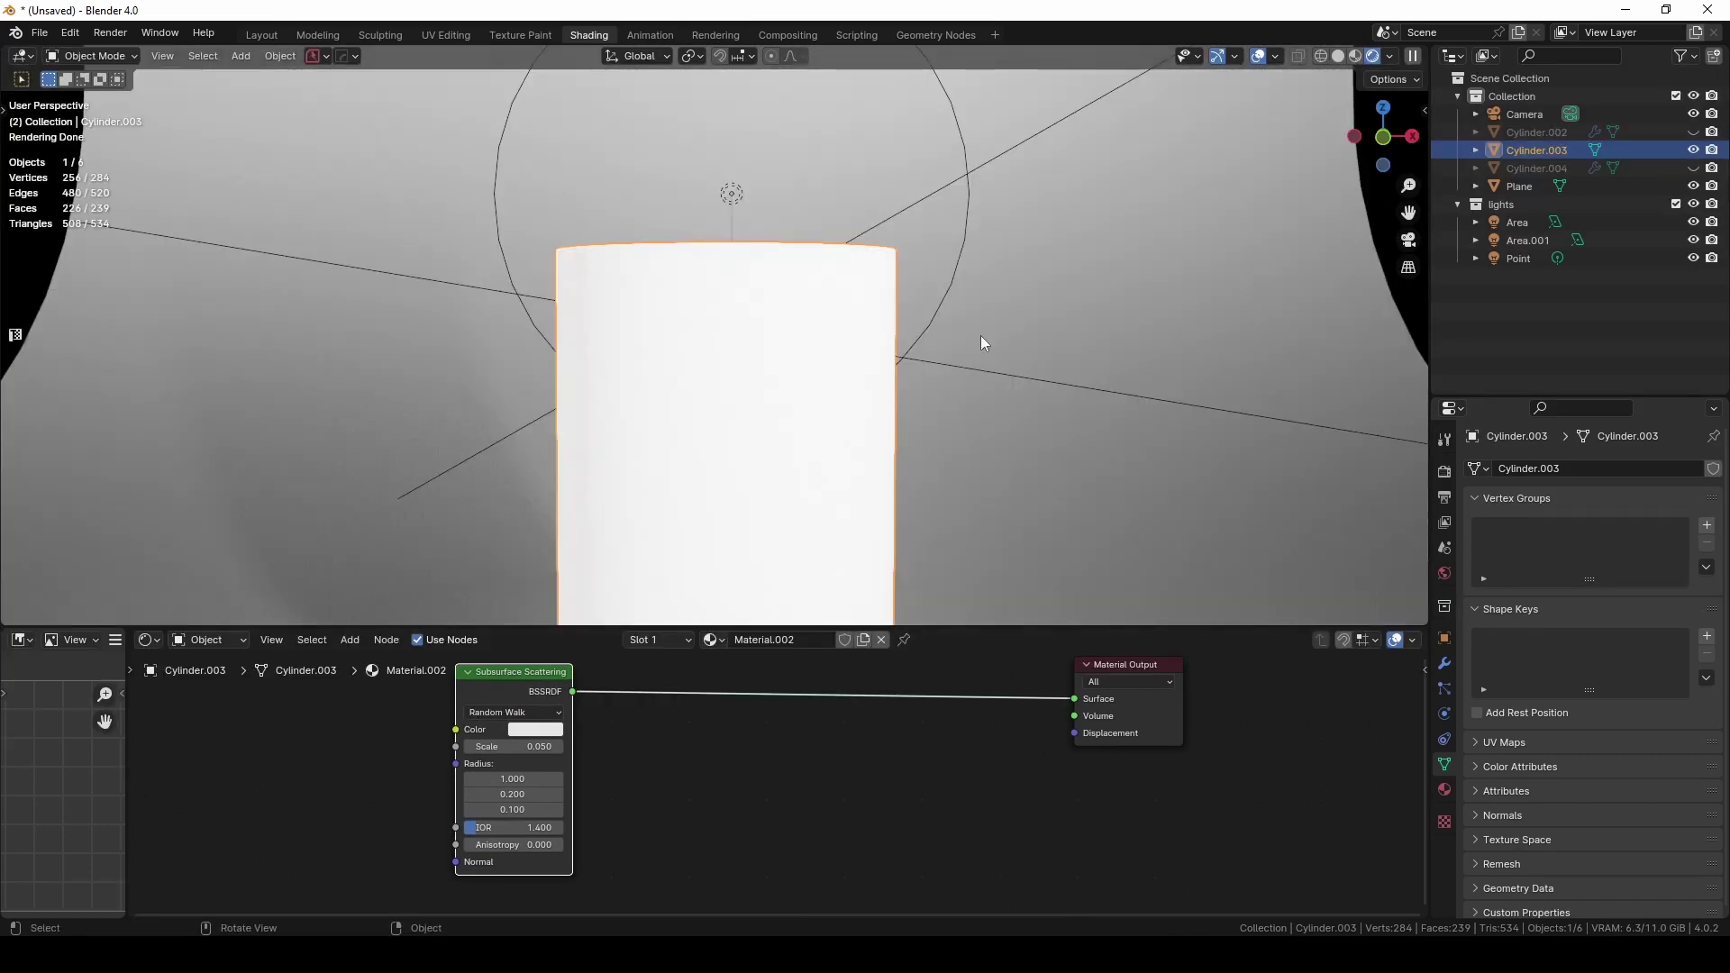
pyautogui.moveTo(1095, 262); pyautogui.dragTo(897, 362)
pyautogui.moveTo(894, 364)
pyautogui.mouseDown()
pyautogui.moveTo(873, 349)
pyautogui.moveTo(858, 368)
pyautogui.moveTo(836, 454)
pyautogui.moveTo(1035, 594)
pyautogui.mouseUp()
pyautogui.moveTo(898, 407); pyautogui.dragTo(1023, 464)
pyautogui.moveTo(894, 400)
pyautogui.mouseDown()
pyautogui.moveTo(863, 377)
pyautogui.moveTo(836, 409)
pyautogui.moveTo(820, 355)
pyautogui.moveTo(843, 336)
pyautogui.moveTo(823, 273)
pyautogui.moveTo(862, 218)
pyautogui.mouseUp()
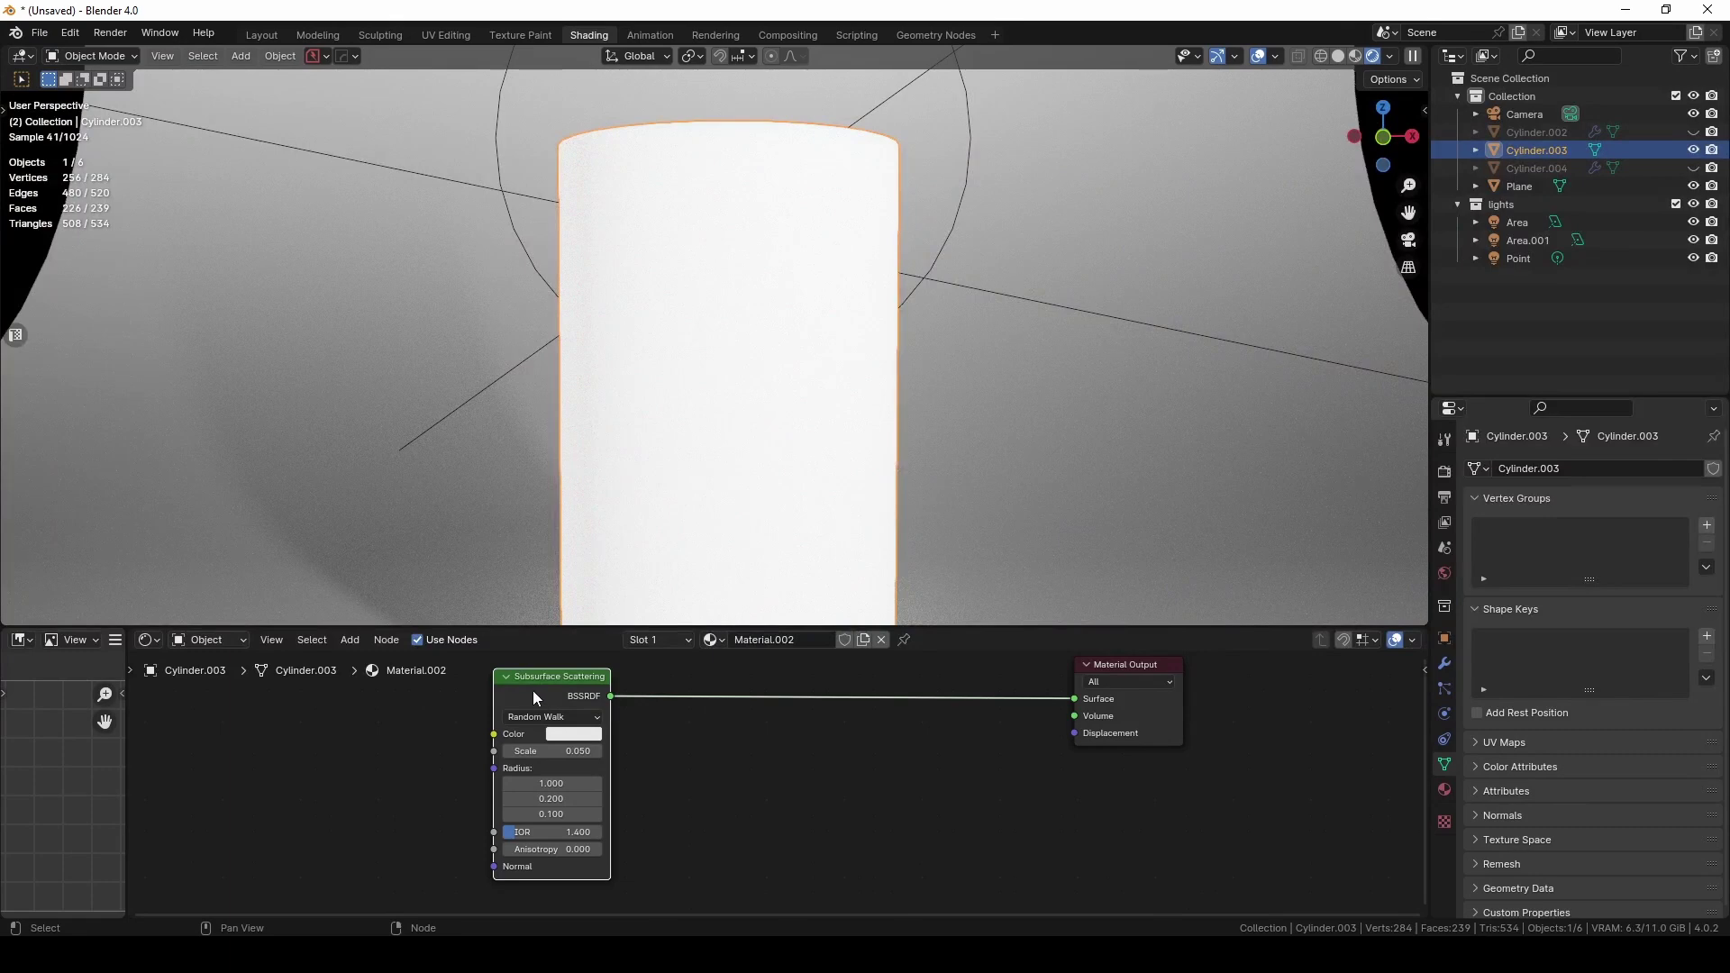
pyautogui.moveTo(532, 690); pyautogui.dragTo(536, 687)
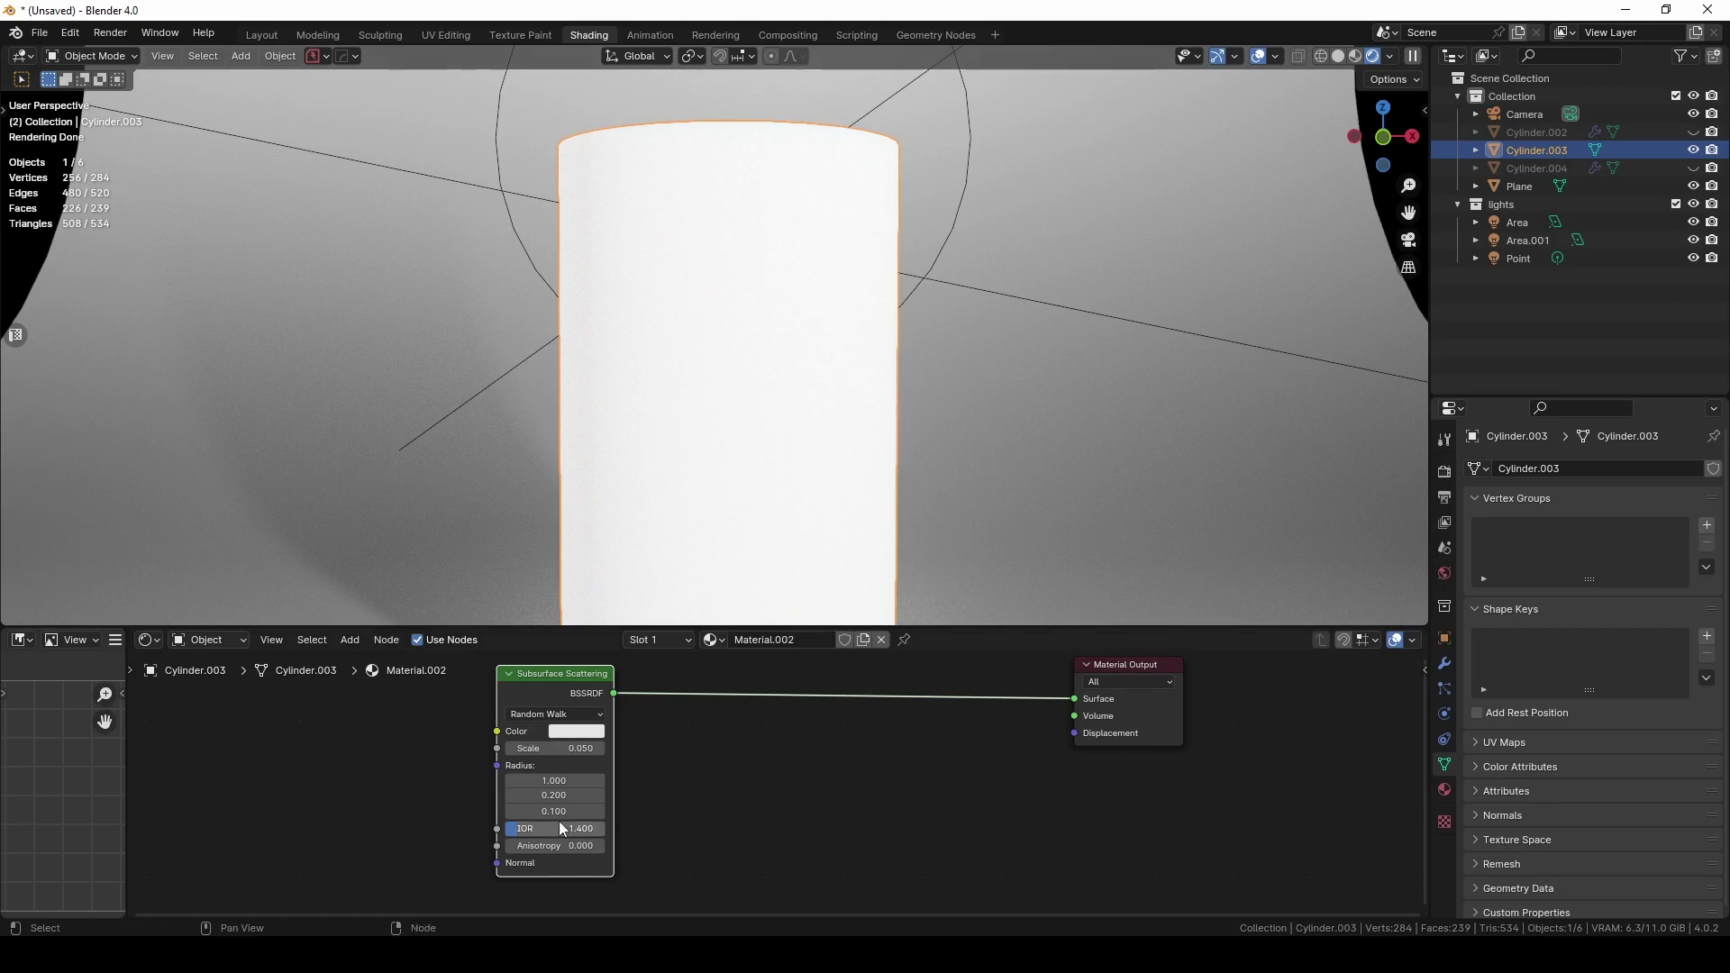
pyautogui.click(551, 748)
pyautogui.press('Return')
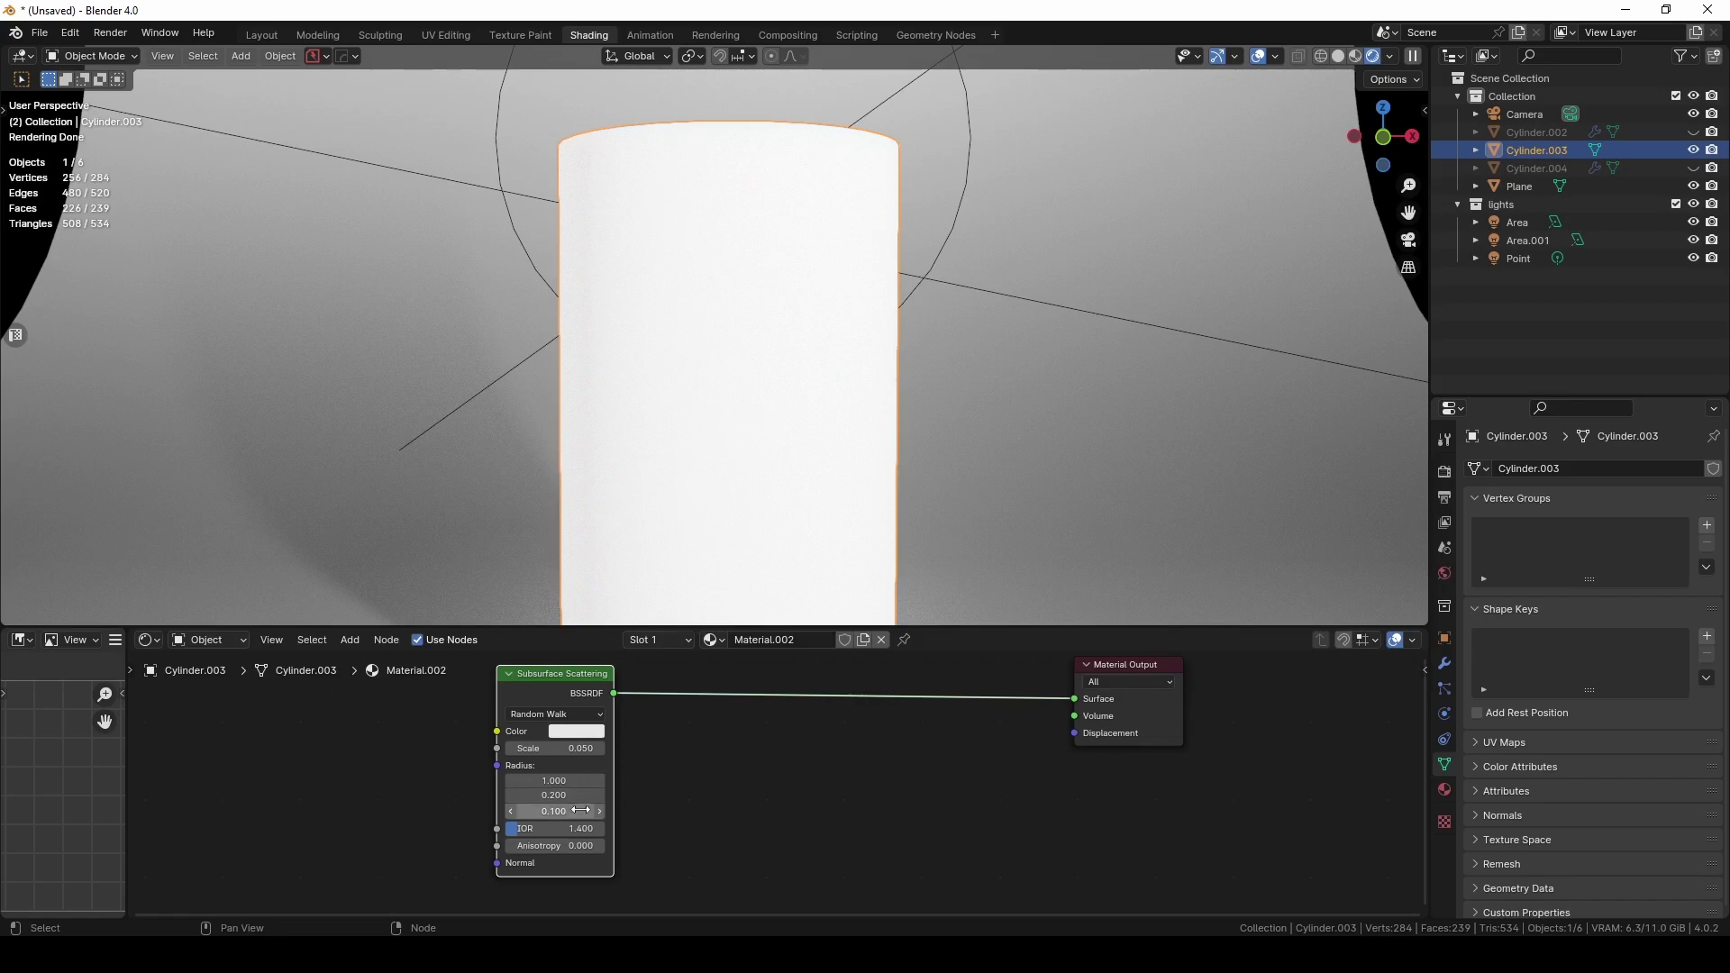
# Set the second and third Radius values of the Subsurface Scattering node to 1
pyautogui.click(568, 795)
pyautogui.write('1')
pyautogui.press('Tab')
pyautogui.write('1')
pyautogui.press('Return')
# Paste a copied golden yellow into the Subsurface Scattering node's Color
pyautogui.click(576, 731)
pyautogui.hotkey('ctrl', 'v')
pyautogui.moveTo(833, 370); pyautogui.dragTo(824, 366, button='middle')
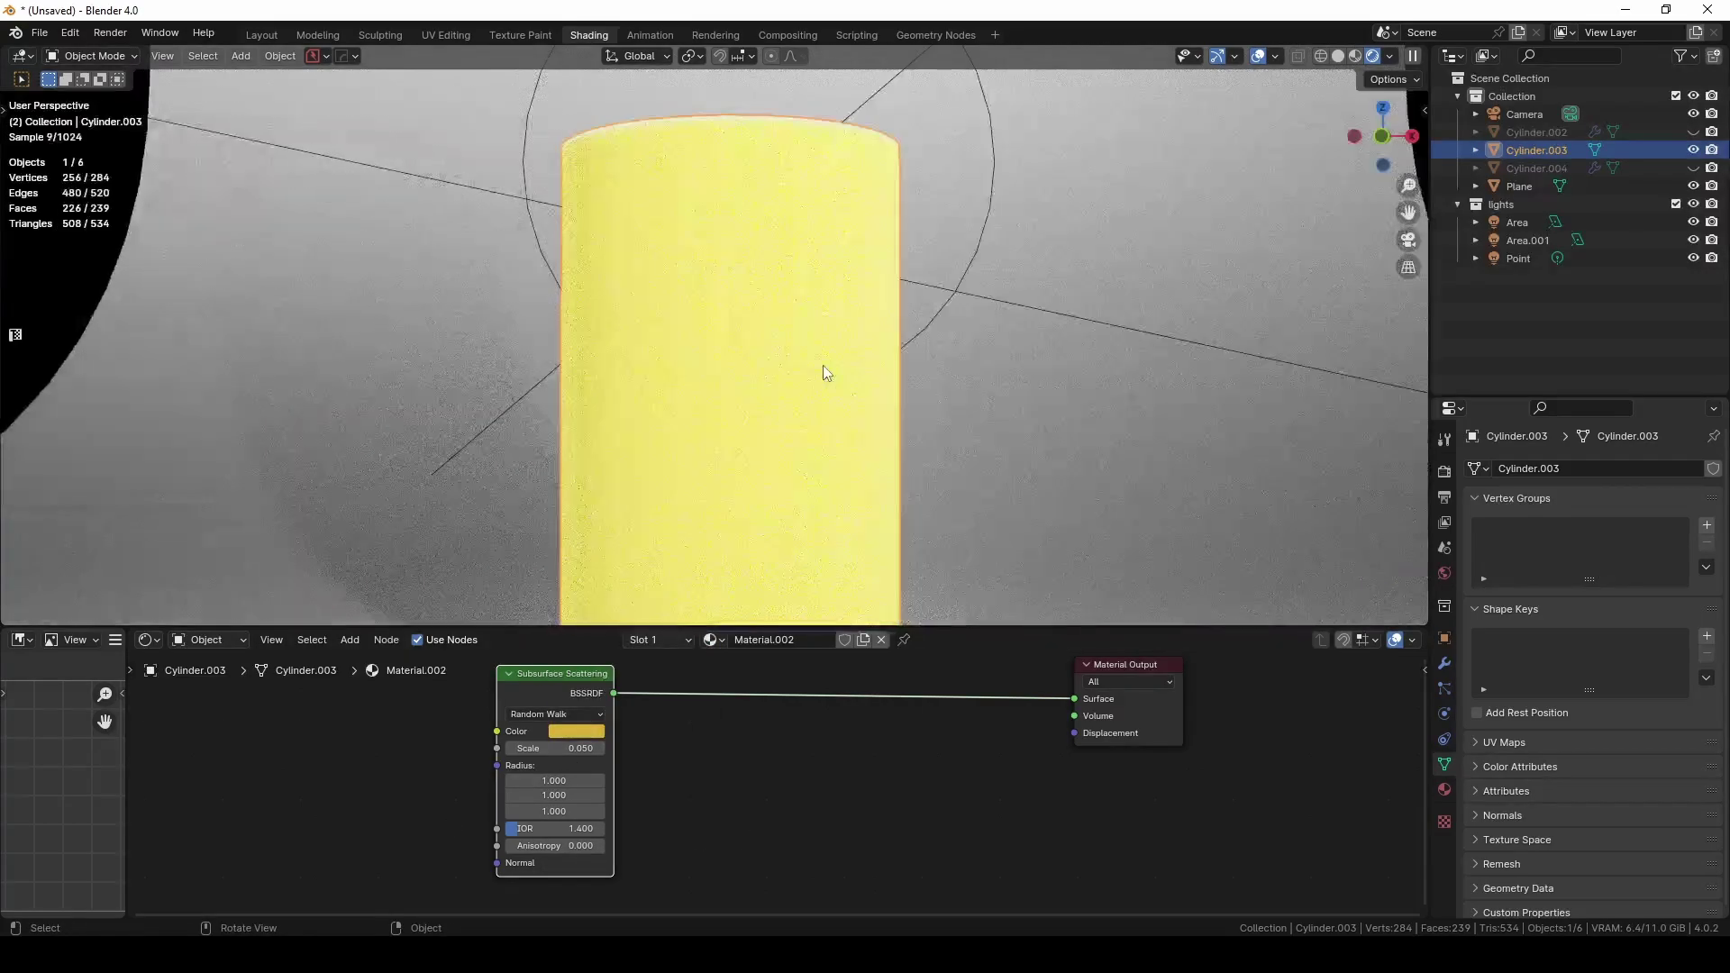
# Set the Subsurface Scattering node's Scale to 0.4
pyautogui.moveTo(780, 282); pyautogui.dragTo(767, 341, button='middle')
pyautogui.scroll(3, 767, 340)
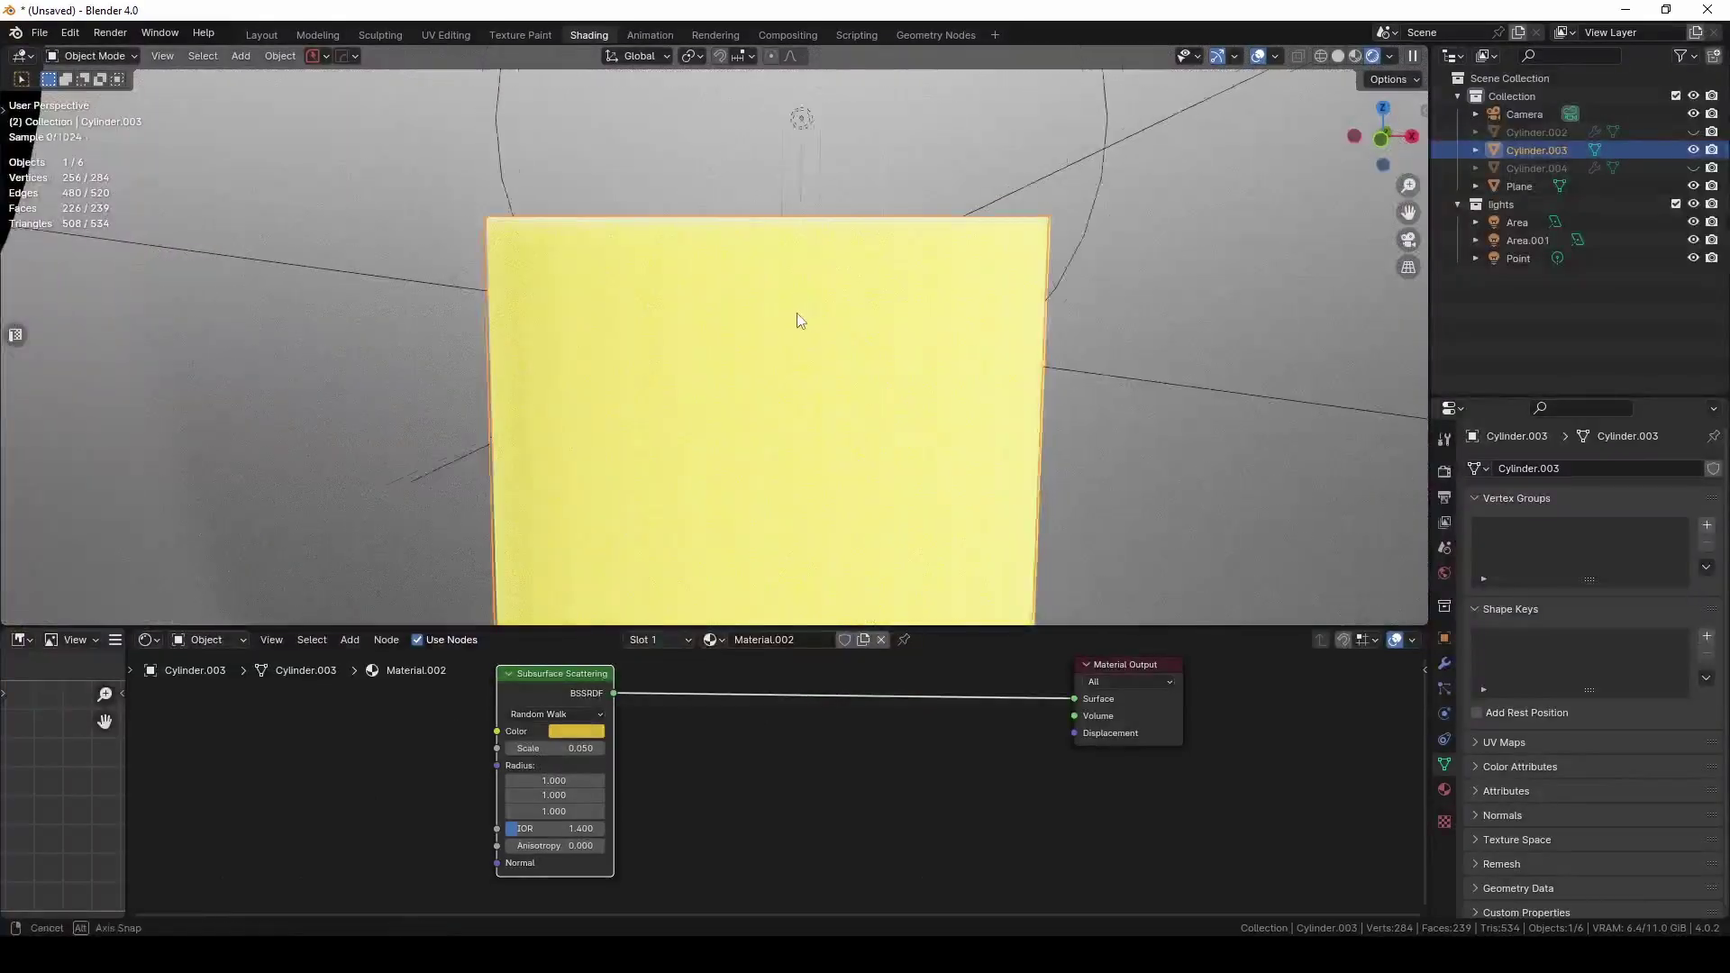
pyautogui.scroll(3, 637, 276)
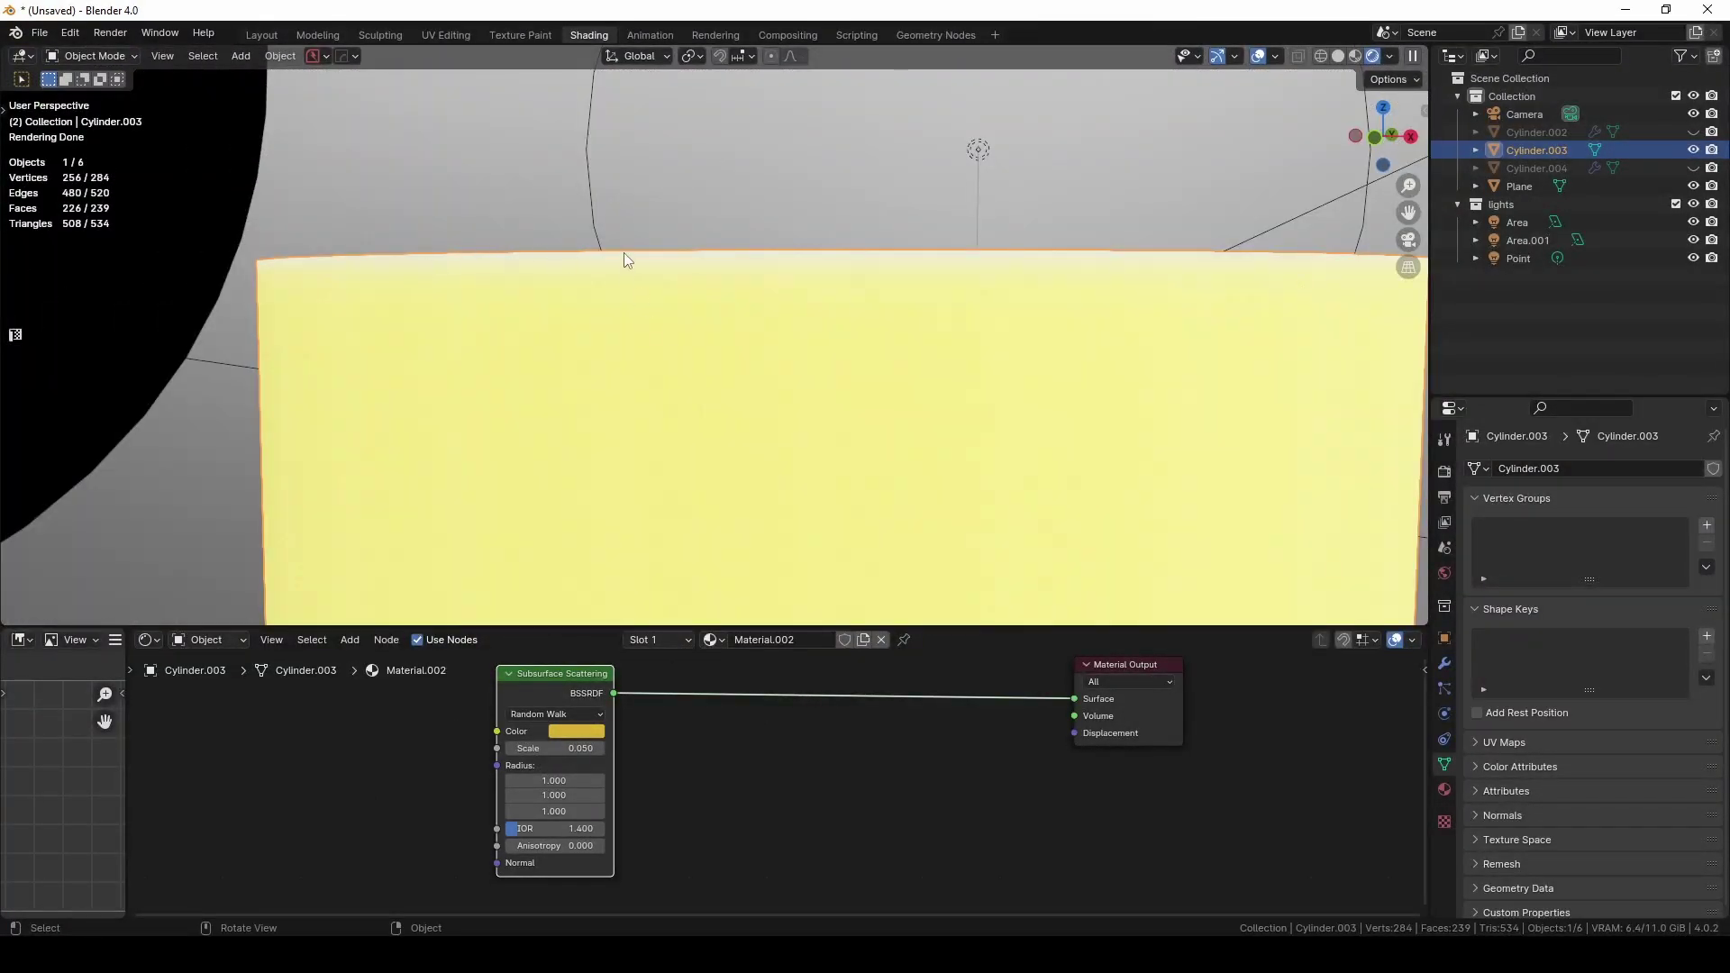
pyautogui.moveTo(906, 316); pyautogui.dragTo(842, 390, button='middle')
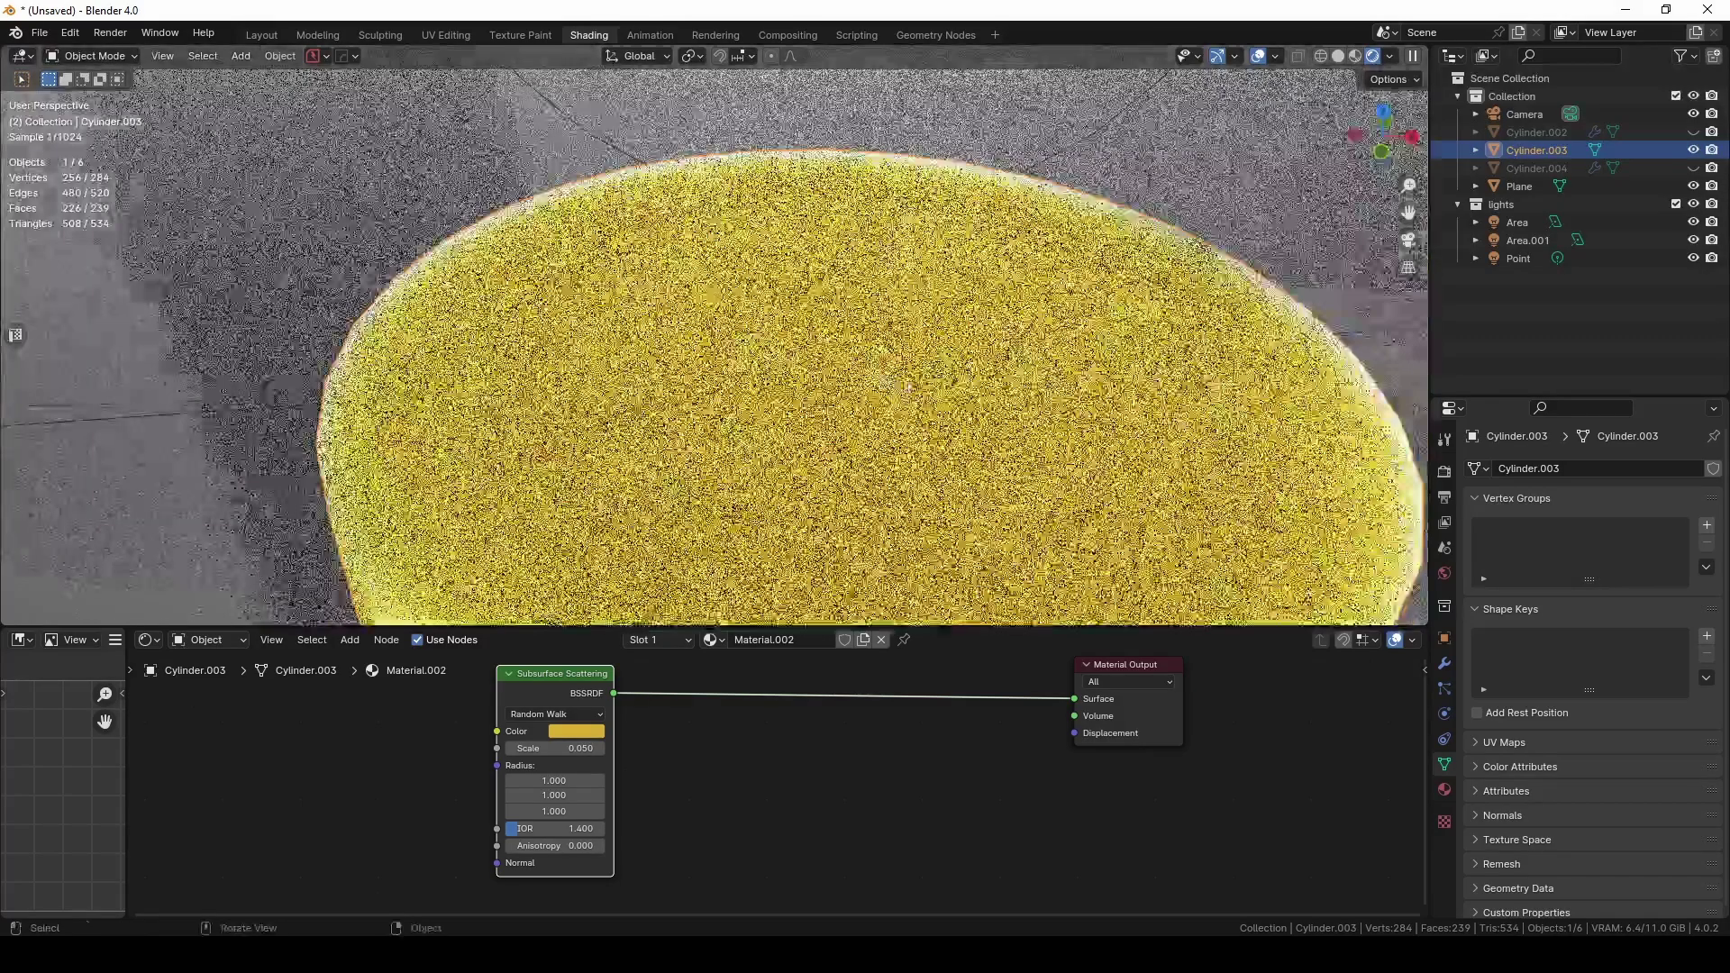
pyautogui.keyDown('shift'); pyautogui.moveTo(1310, 412); pyautogui.dragTo(1253, 379, button='middle'); pyautogui.keyUp('shift')
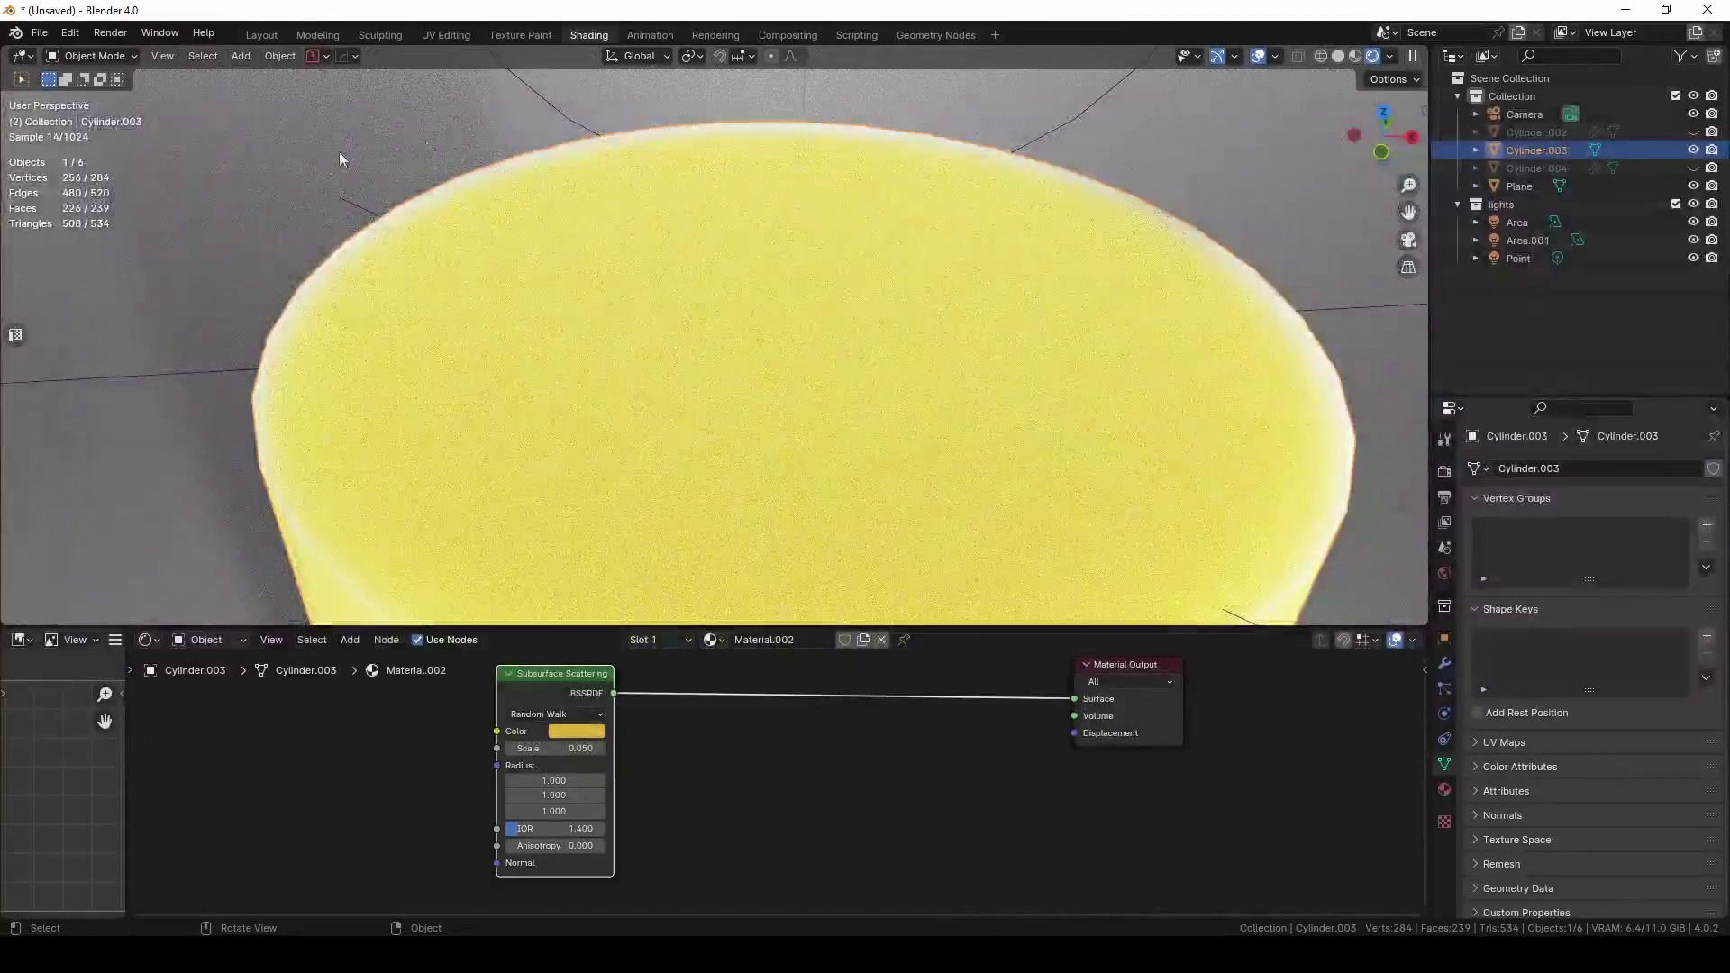
pyautogui.moveTo(1307, 160); pyautogui.dragTo(1290, 139, button='middle')
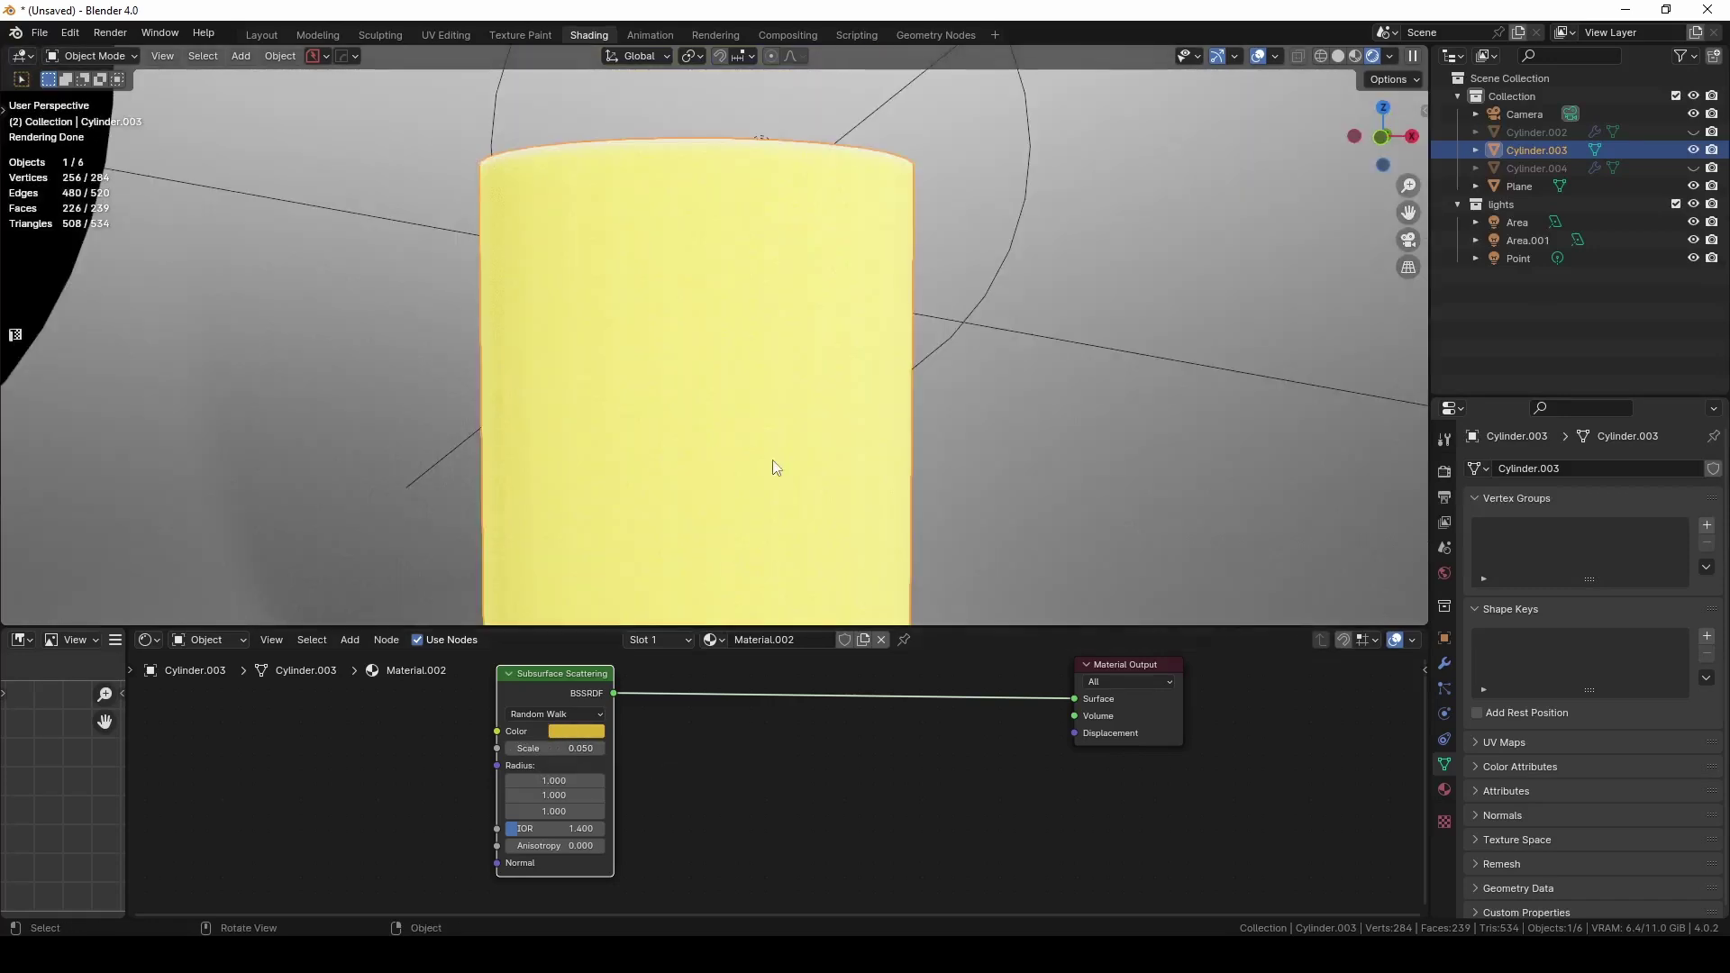
pyautogui.keyDown('shift'); pyautogui.moveTo(555, 748); pyautogui.dragTo(635, 748); pyautogui.keyUp('shift')
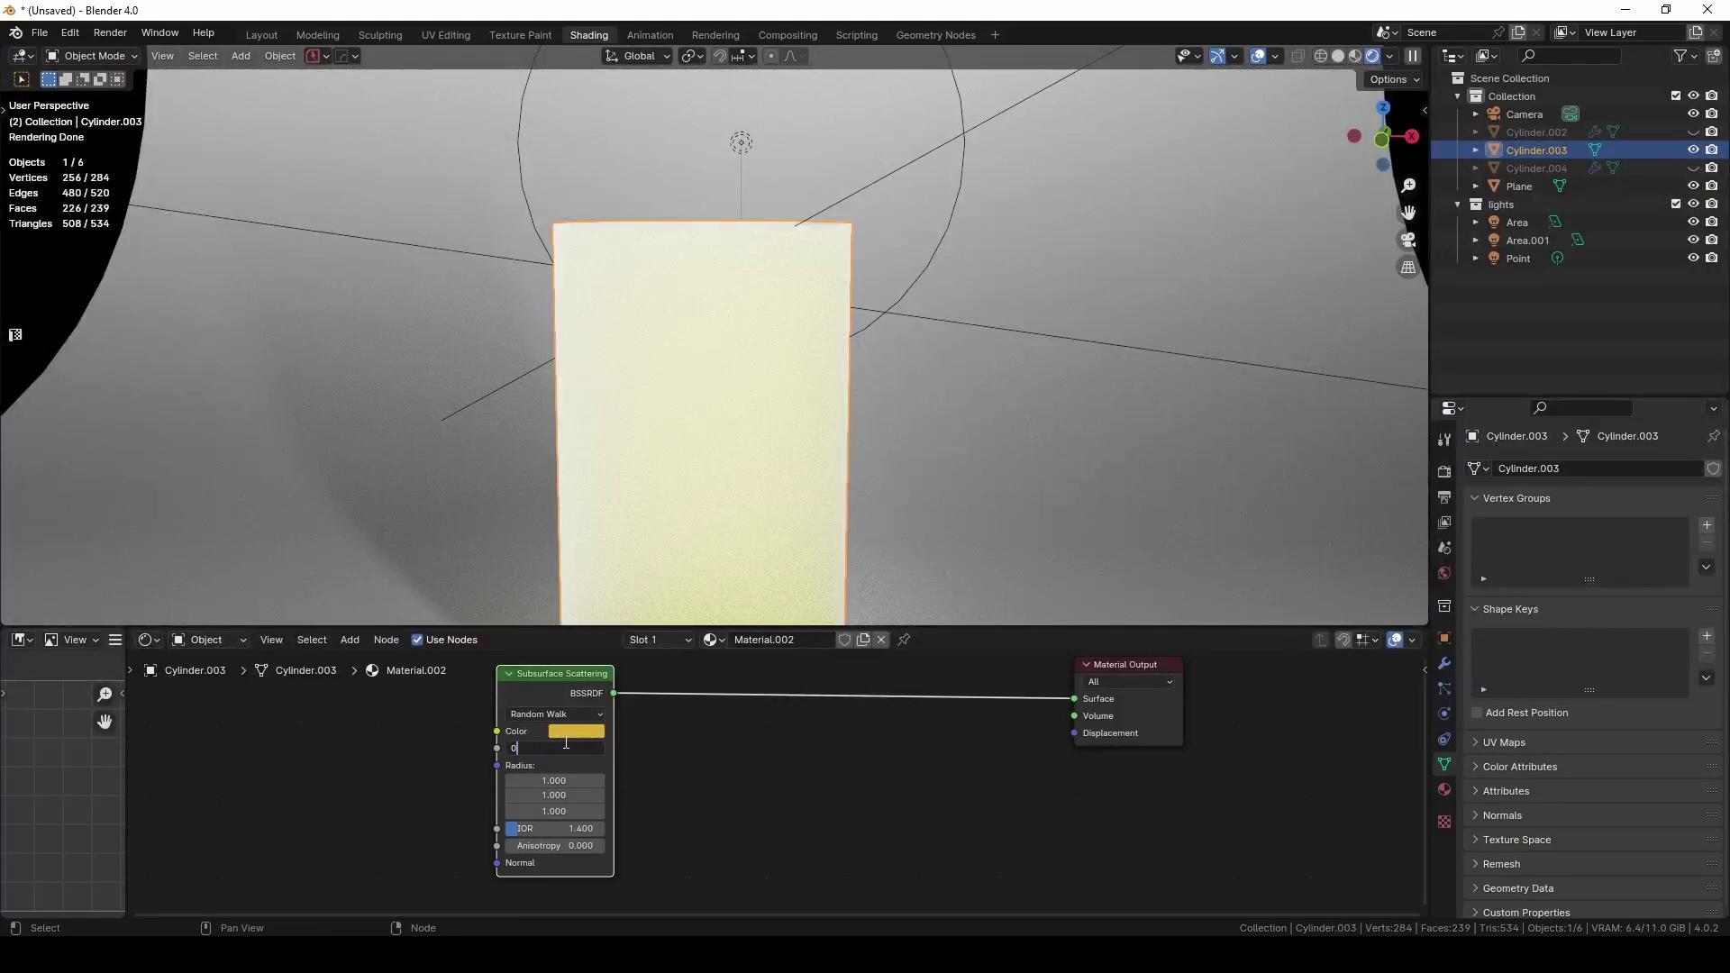
pyautogui.moveTo(557, 748); pyautogui.dragTo(563, 741)
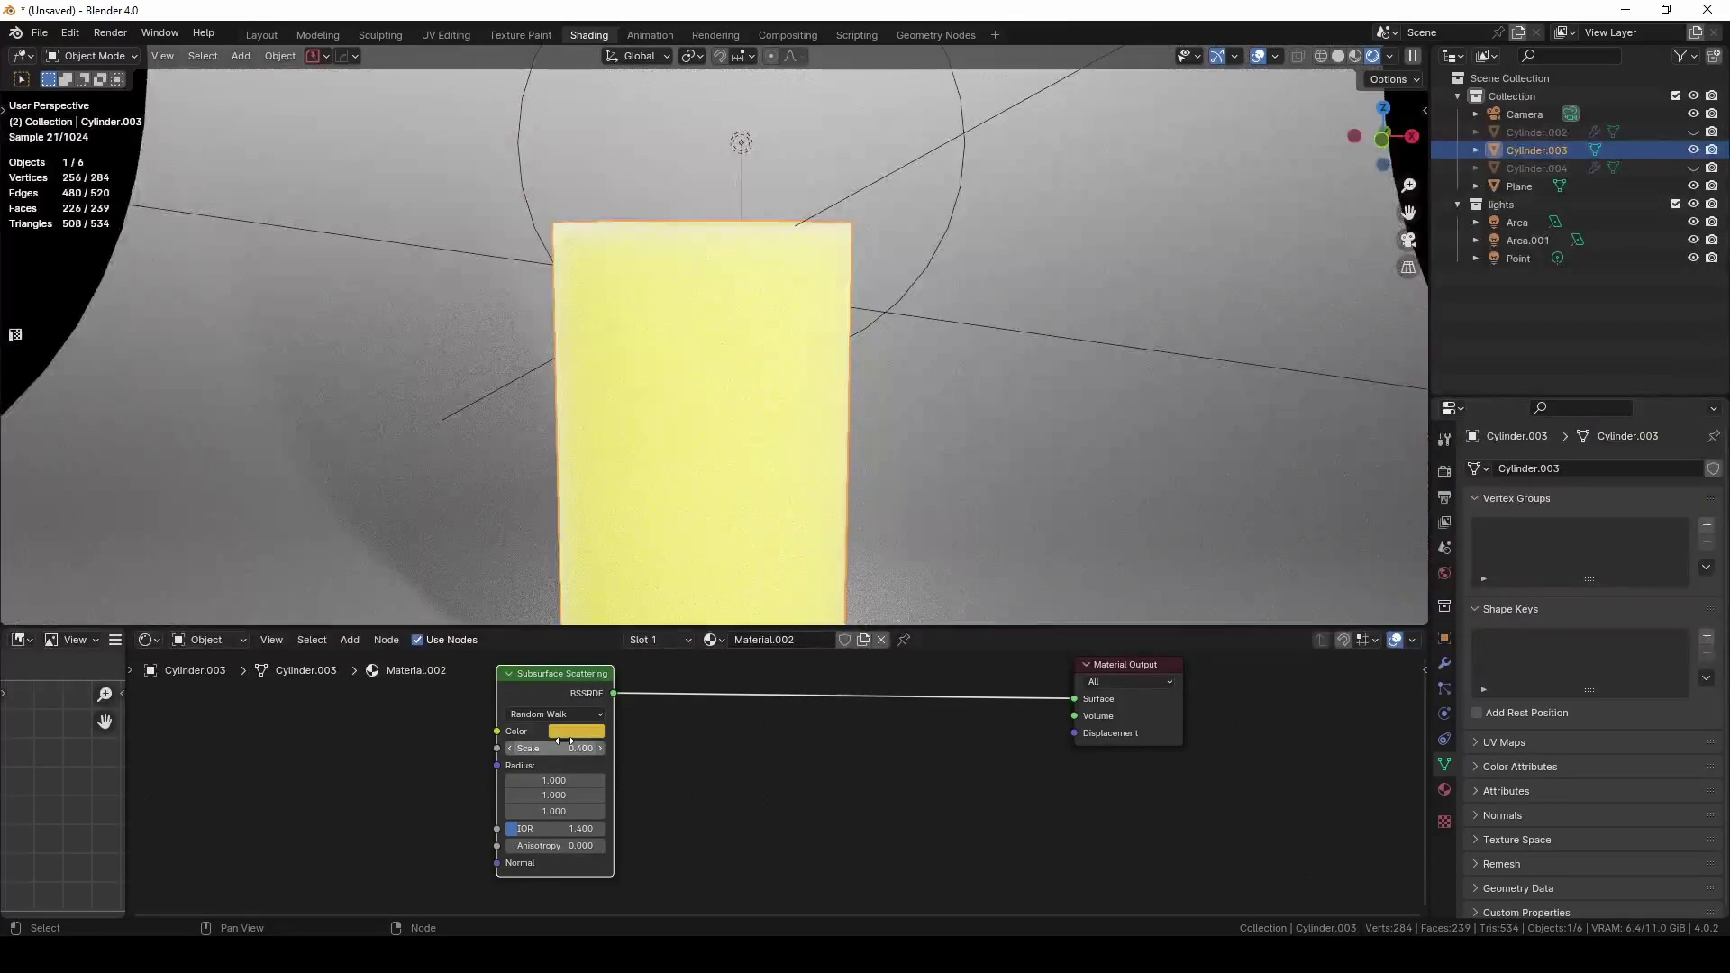
# Set the Subsurface Scattering node's IOR to 1.3
pyautogui.click(551, 829)
pyautogui.write('1.3')
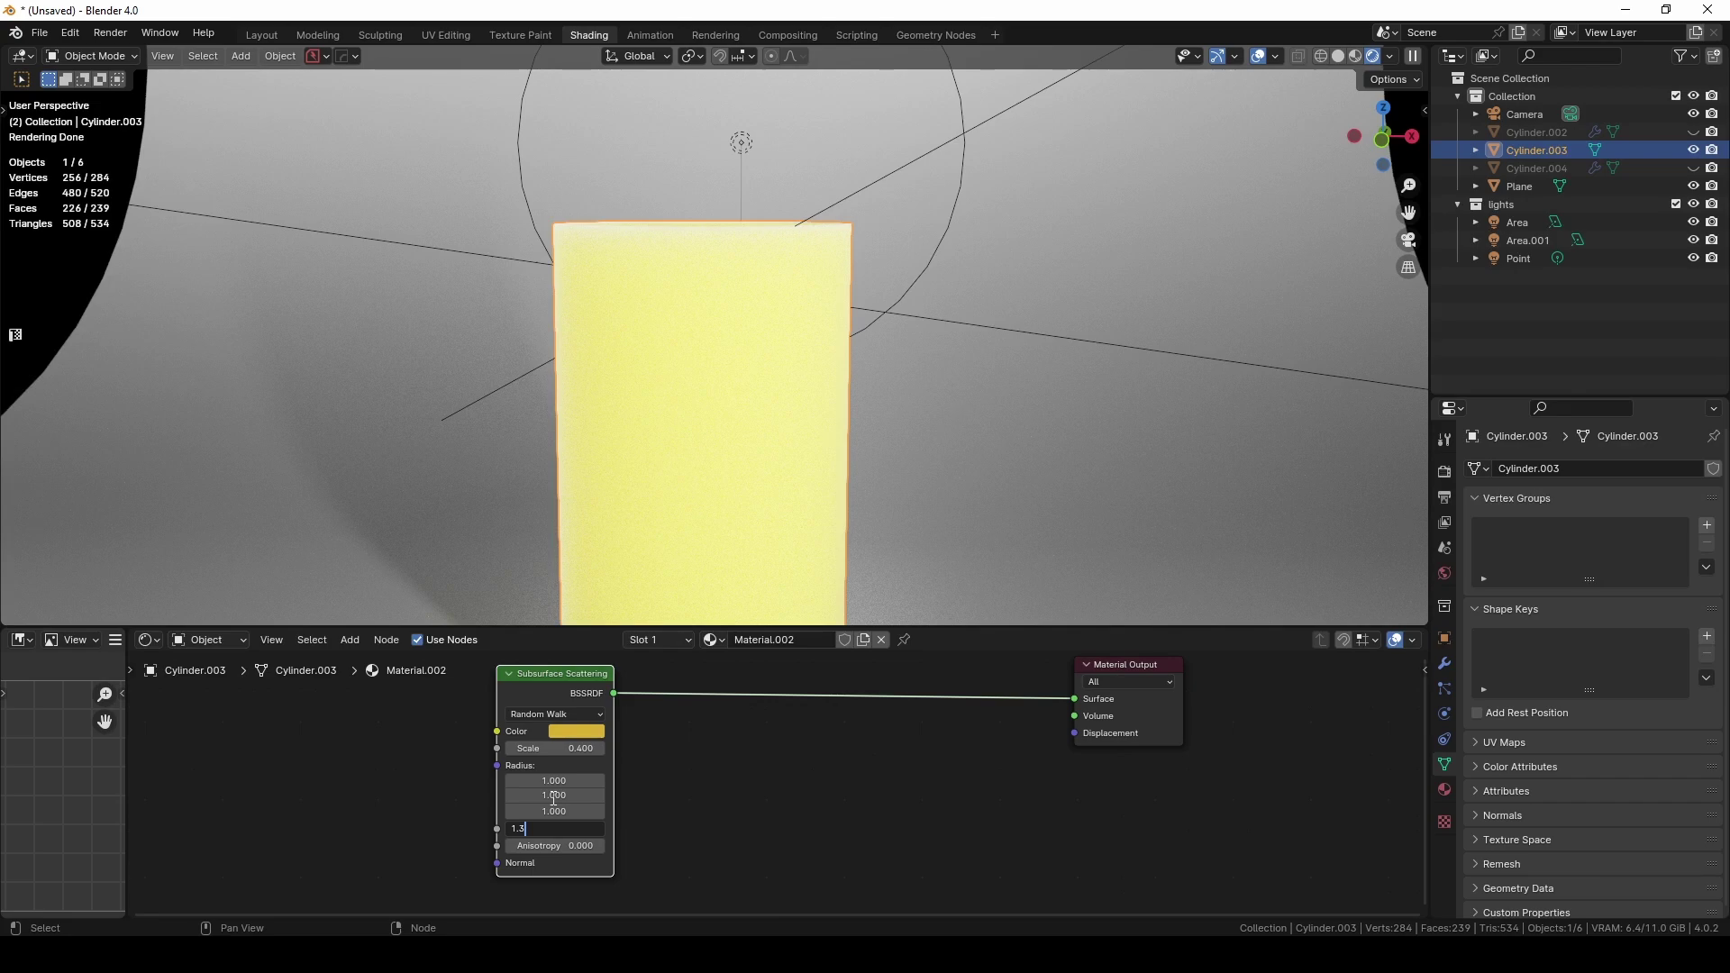
pyautogui.press('Return')
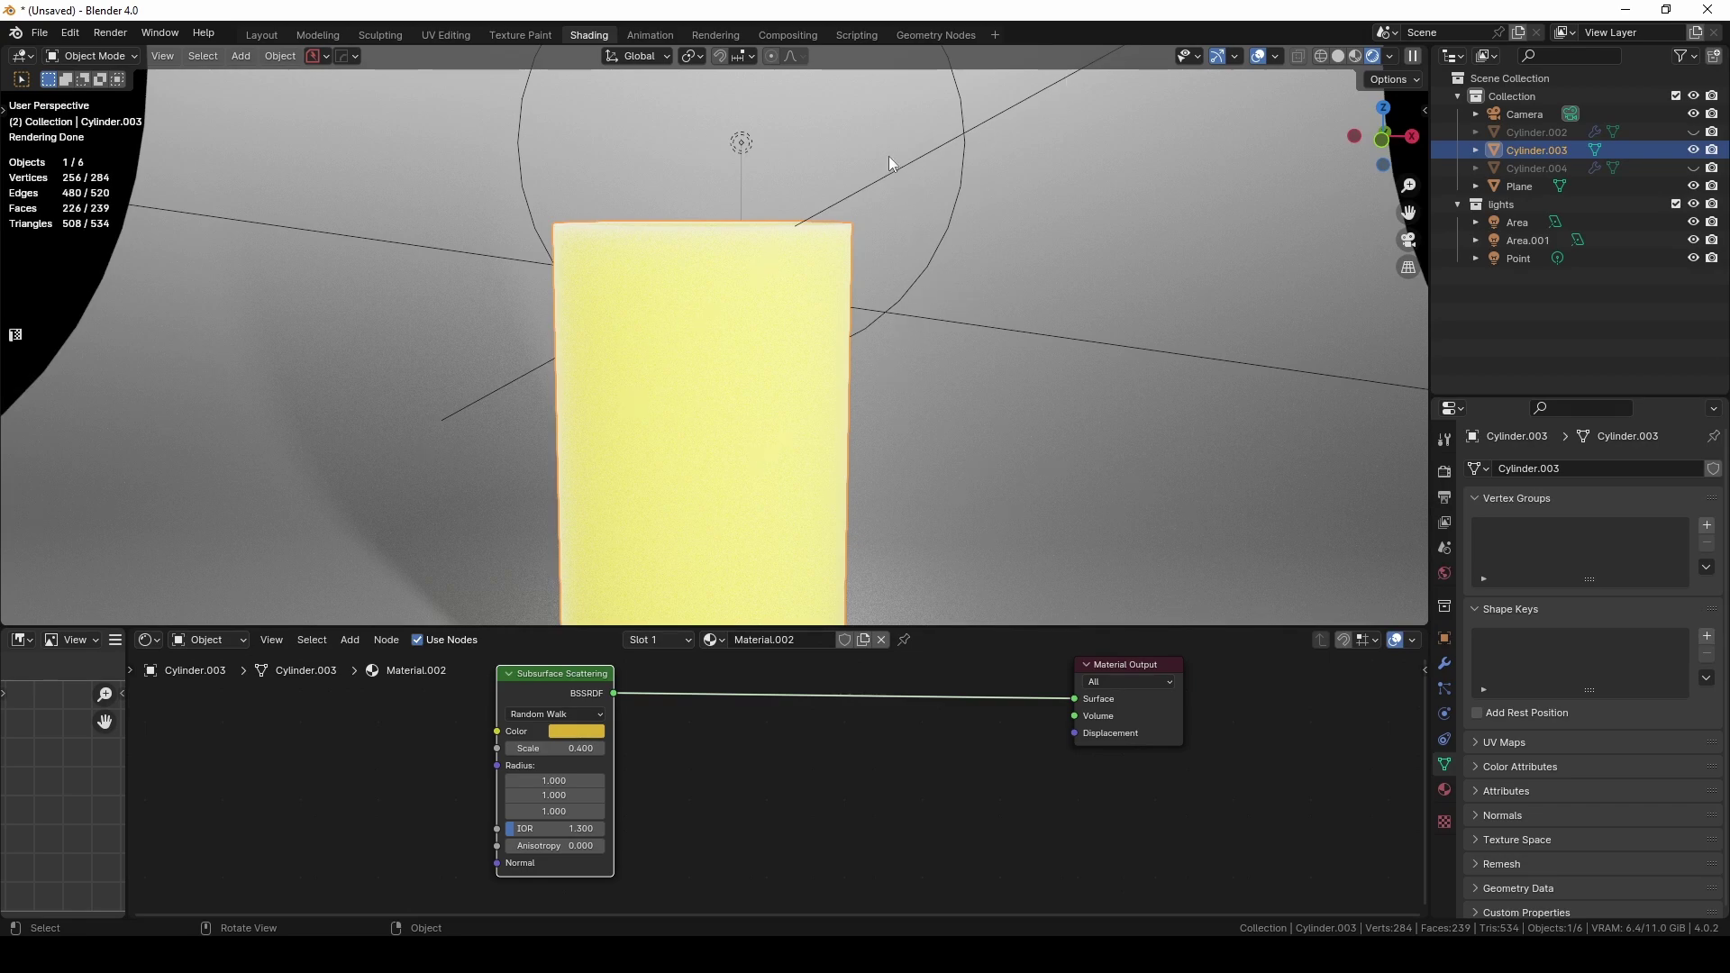
pyautogui.moveTo(925, 240)
pyautogui.mouseDown()
pyautogui.moveTo(856, 278)
pyautogui.moveTo(776, 385)
pyautogui.moveTo(712, 376)
pyautogui.moveTo(565, 484)
pyautogui.mouseUp()
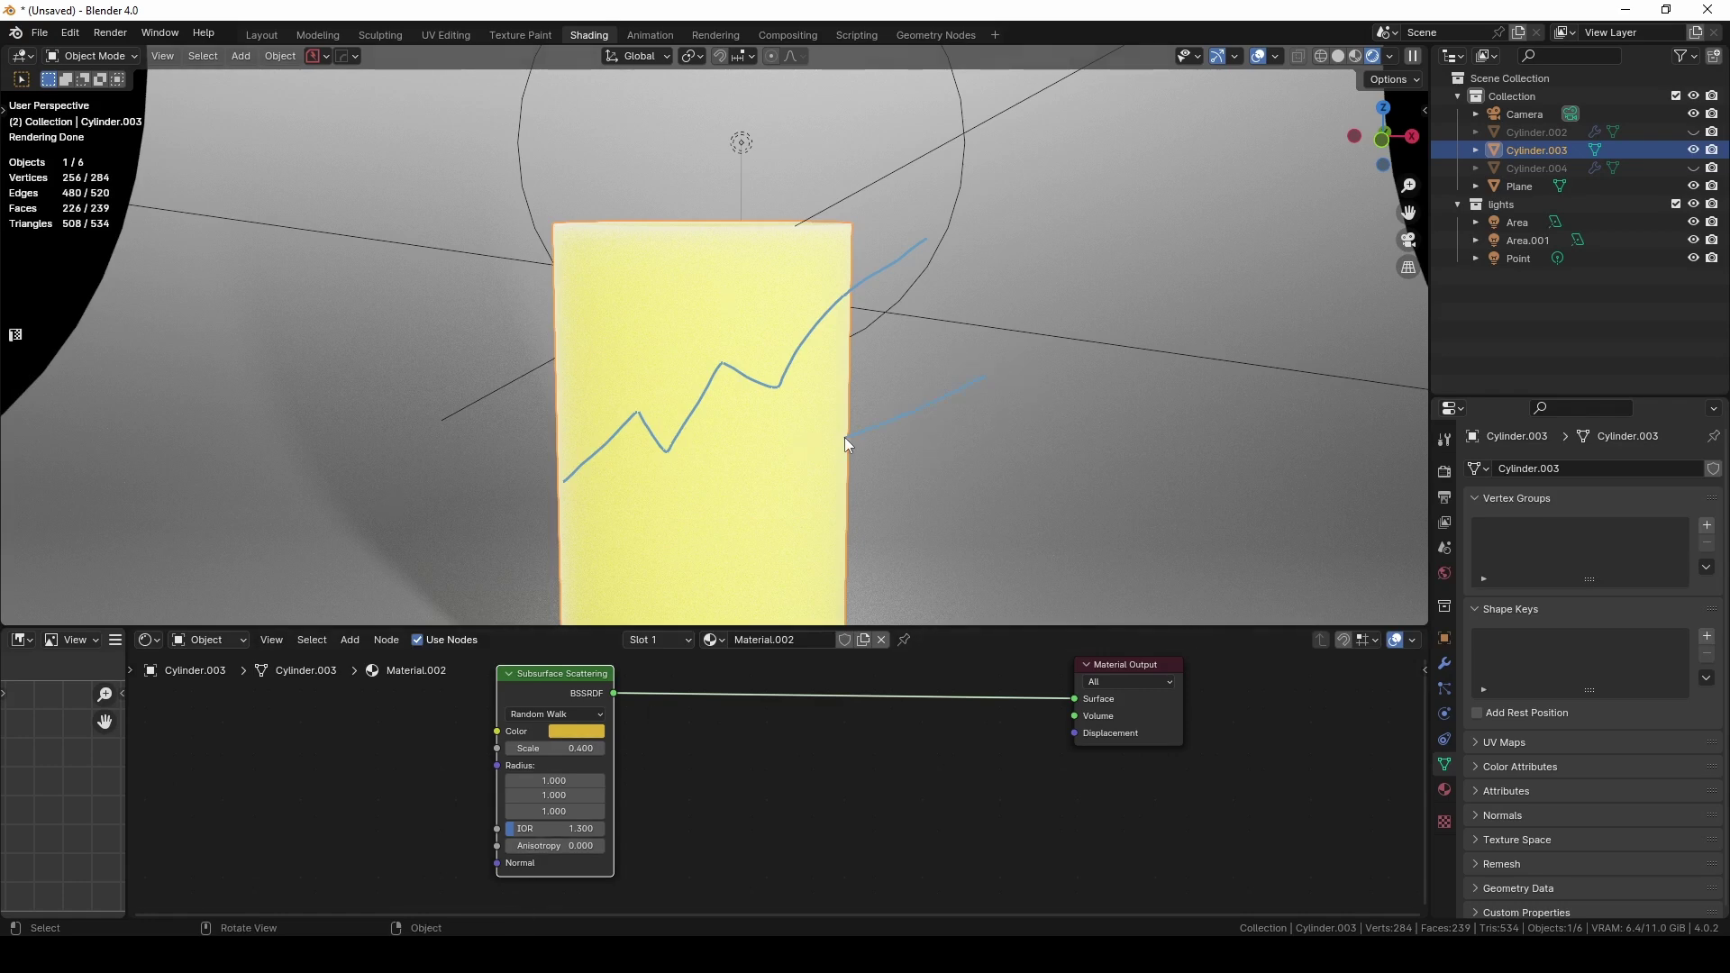
pyautogui.moveTo(845, 436)
pyautogui.mouseDown()
pyautogui.moveTo(791, 442)
pyautogui.moveTo(786, 484)
pyautogui.moveTo(808, 519)
pyautogui.moveTo(870, 523)
pyautogui.mouseUp()
pyautogui.moveTo(901, 259); pyautogui.dragTo(597, 438, button='right')
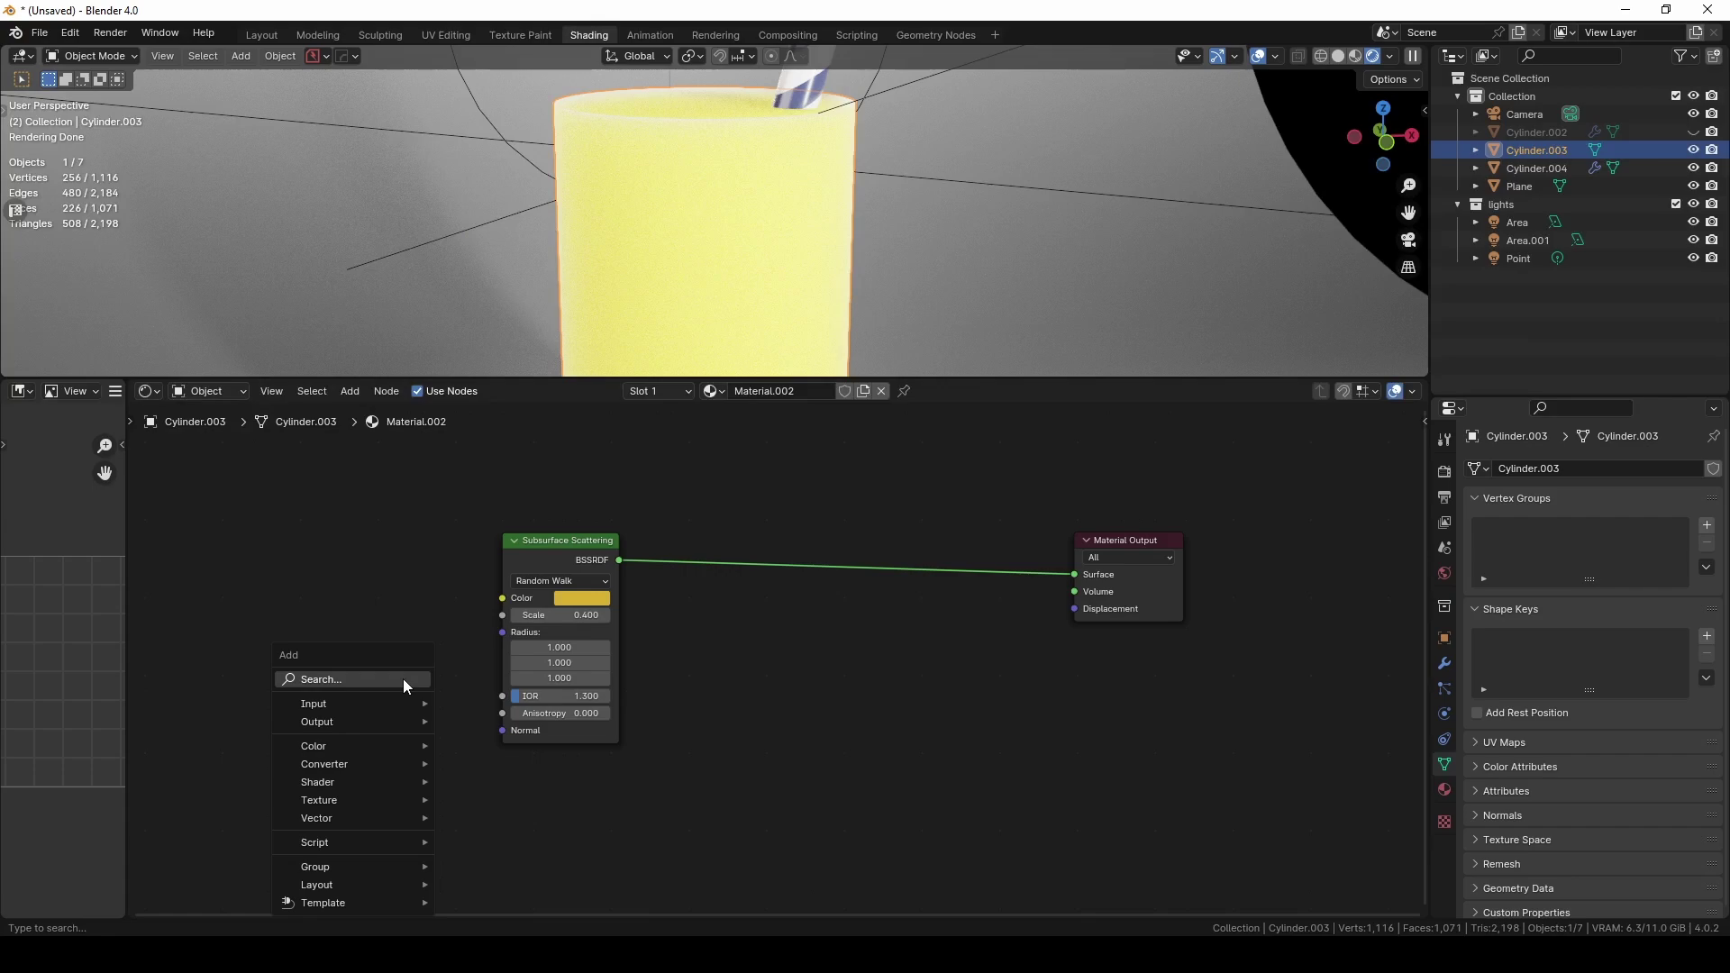
# Add a Translucent BSDF below the Subsurface Scattering node and connect it to the Material Output's Surface
pyautogui.write('tra')
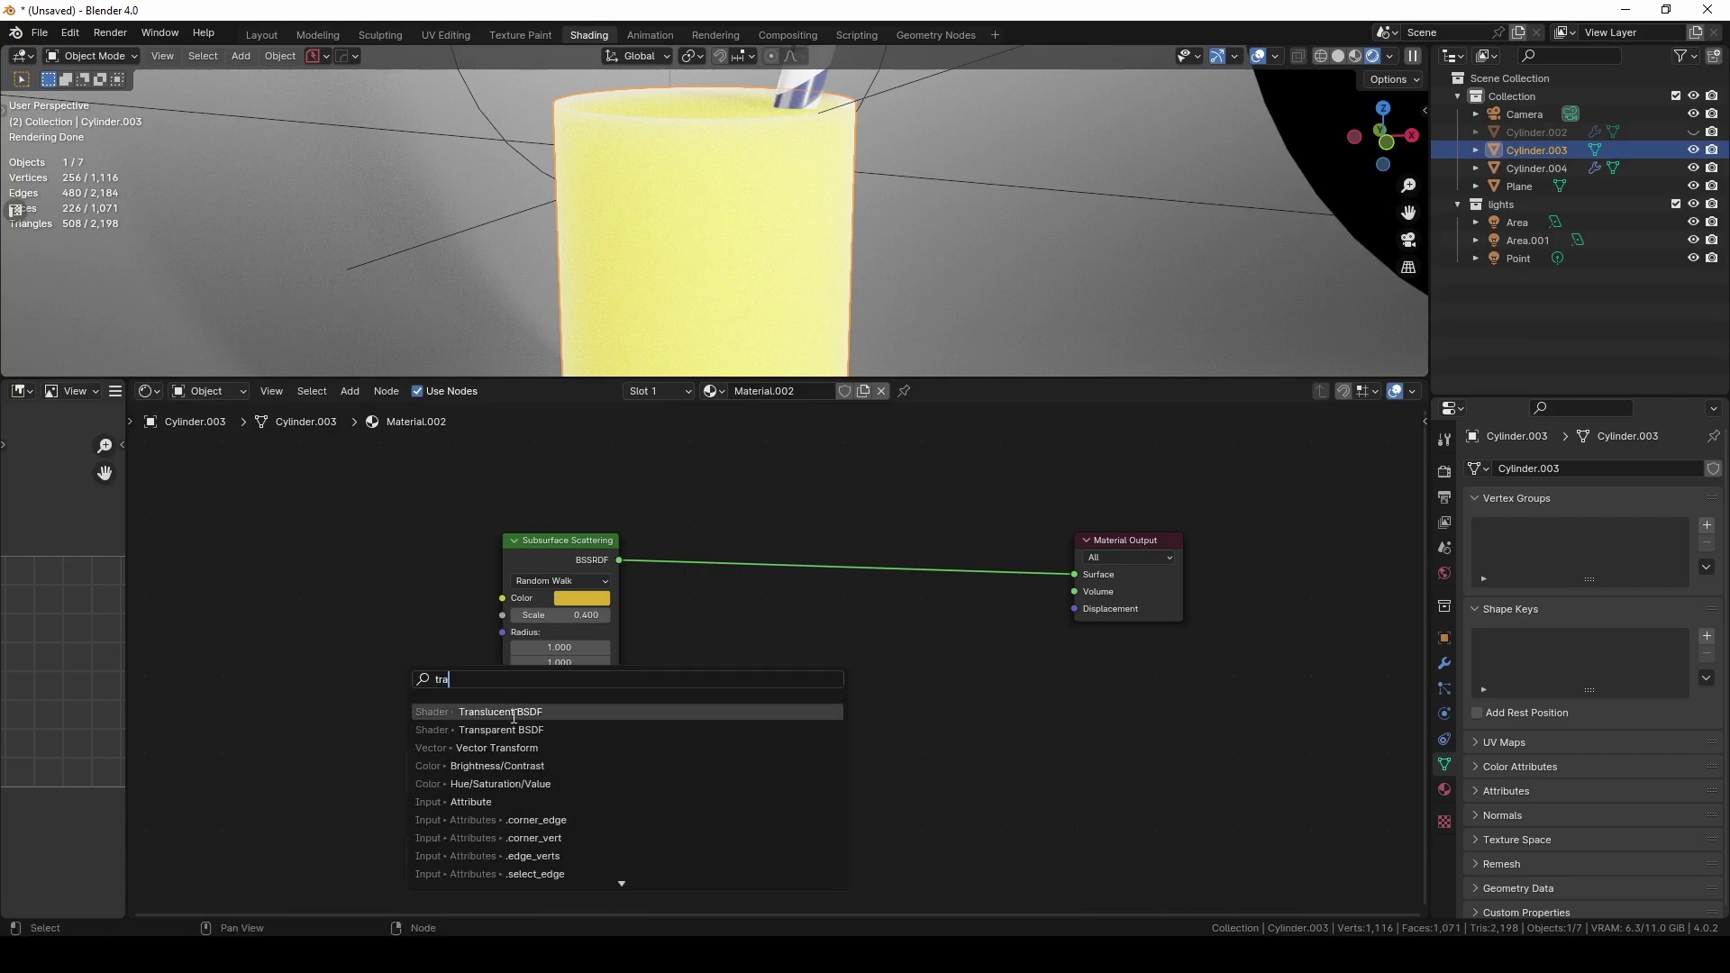
pyautogui.click(514, 717)
pyautogui.click(543, 798)
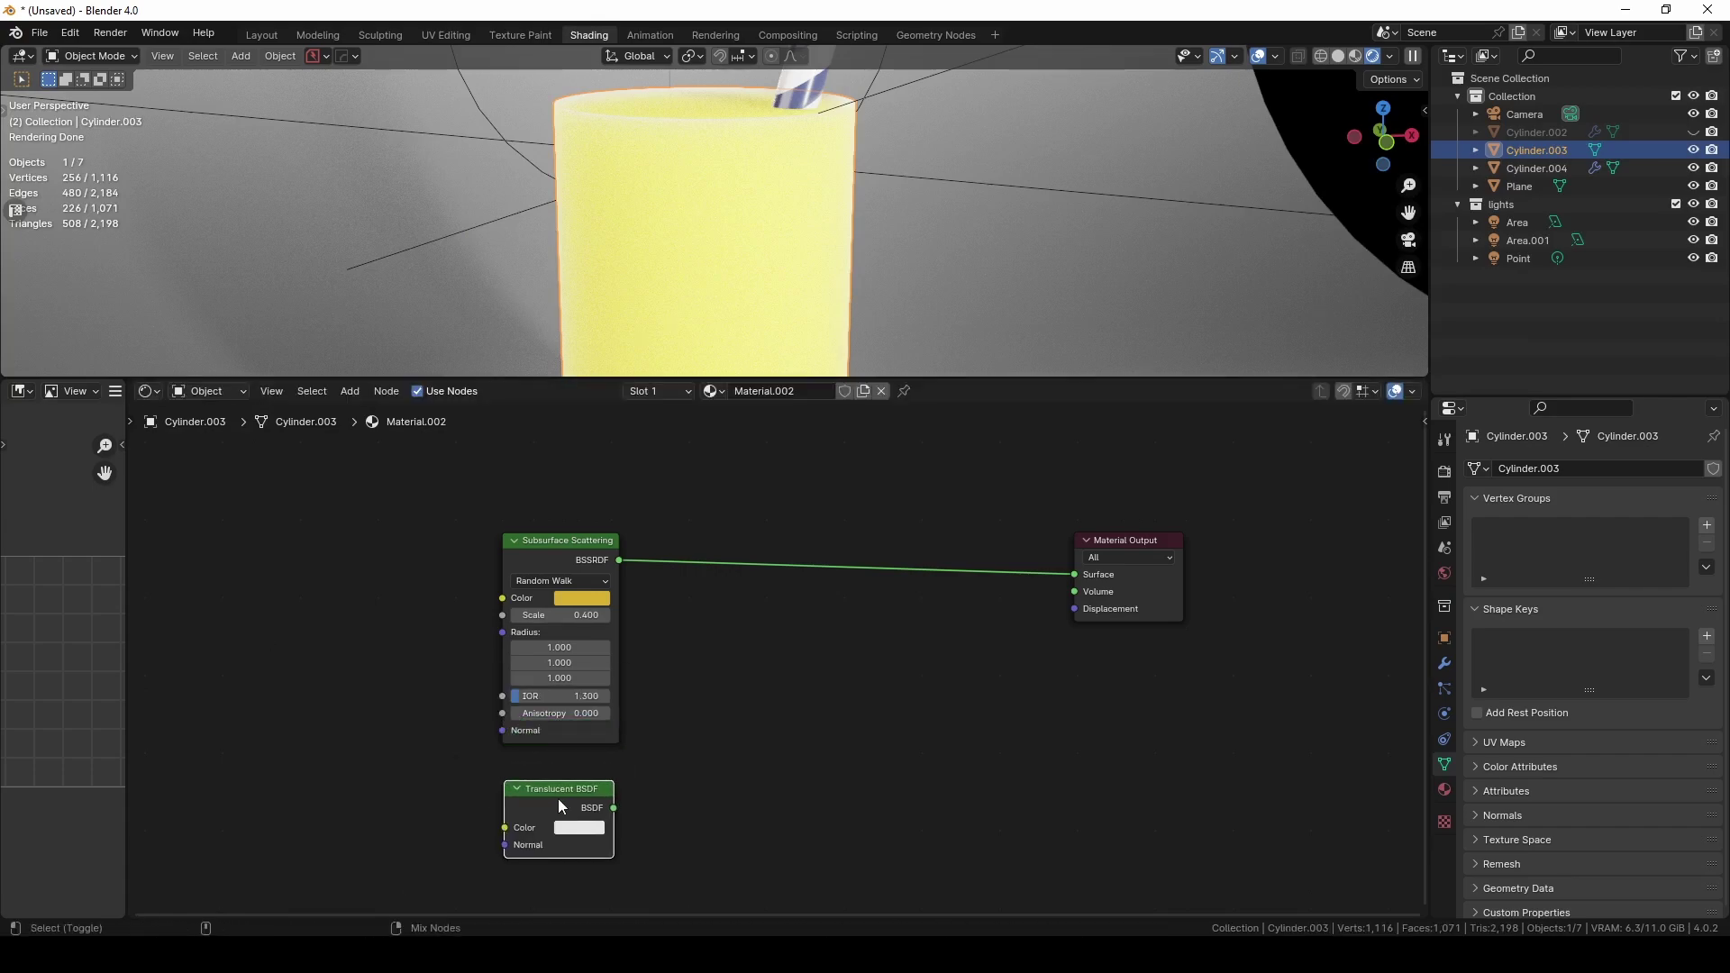
pyautogui.keyDown('ctrl'); pyautogui.keyDown('shift'); pyautogui.click(559, 798); pyautogui.keyUp('shift'); pyautogui.keyUp('ctrl')
pyautogui.scroll(-5, 721, 216)
pyautogui.moveTo(721, 217); pyautogui.dragTo(816, 230, button='middle')
pyautogui.scroll(6, 817, 230)
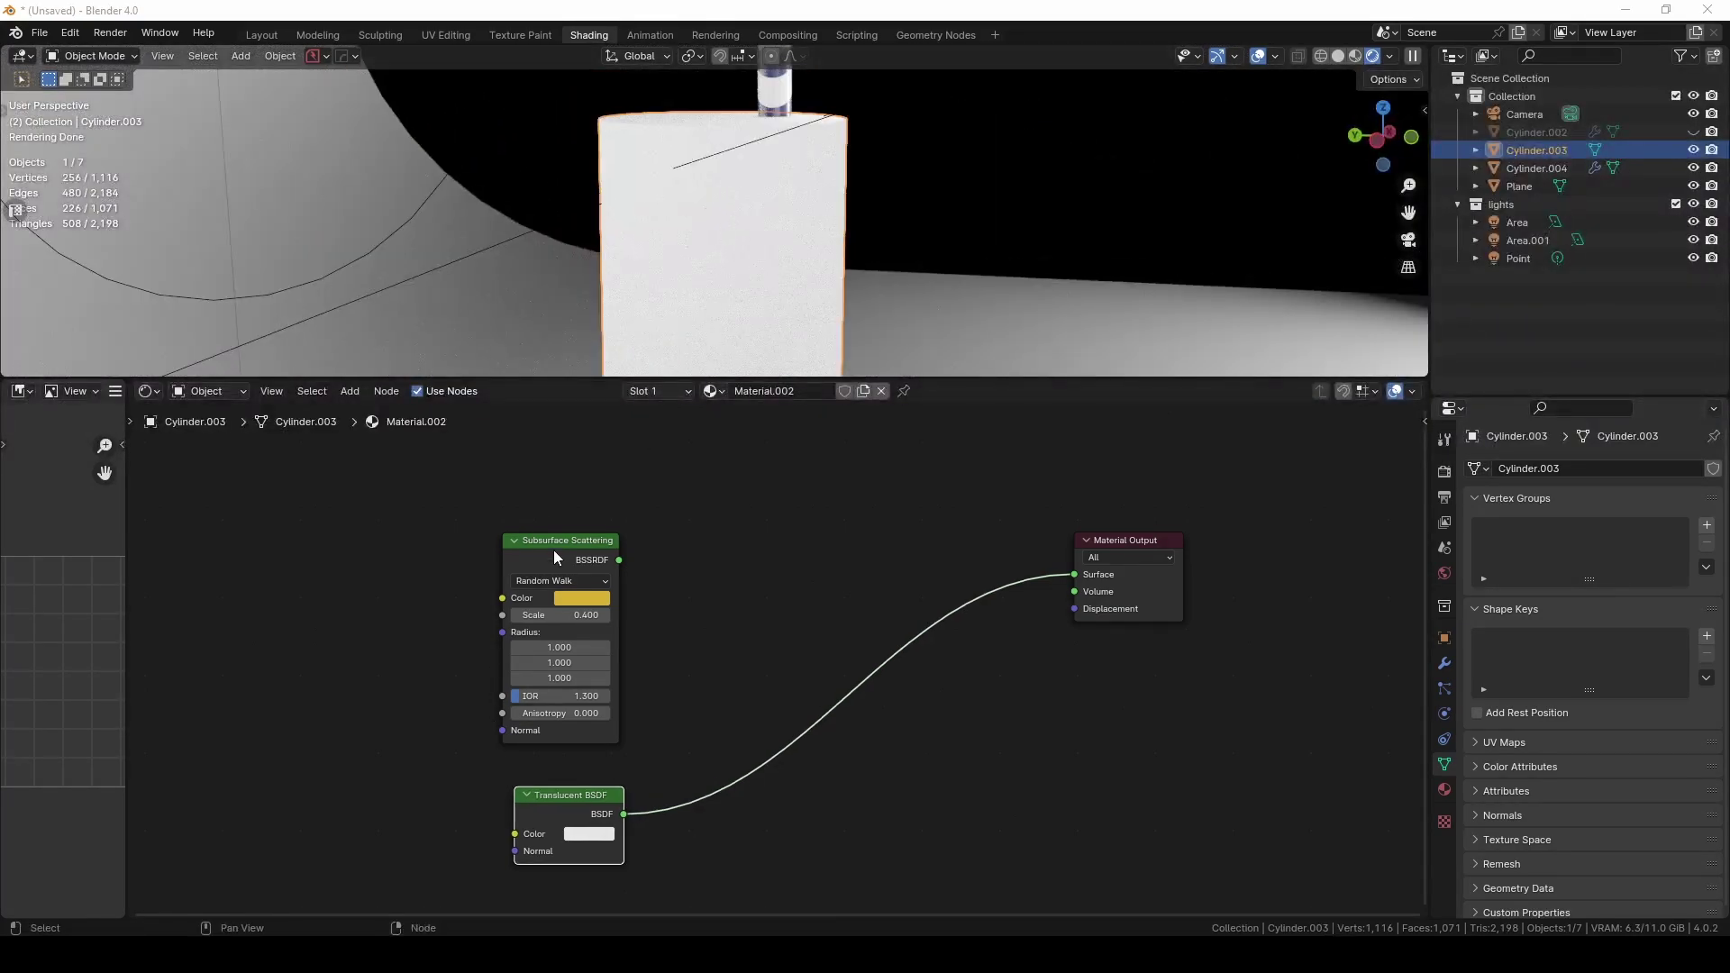
pyautogui.click(553, 550)
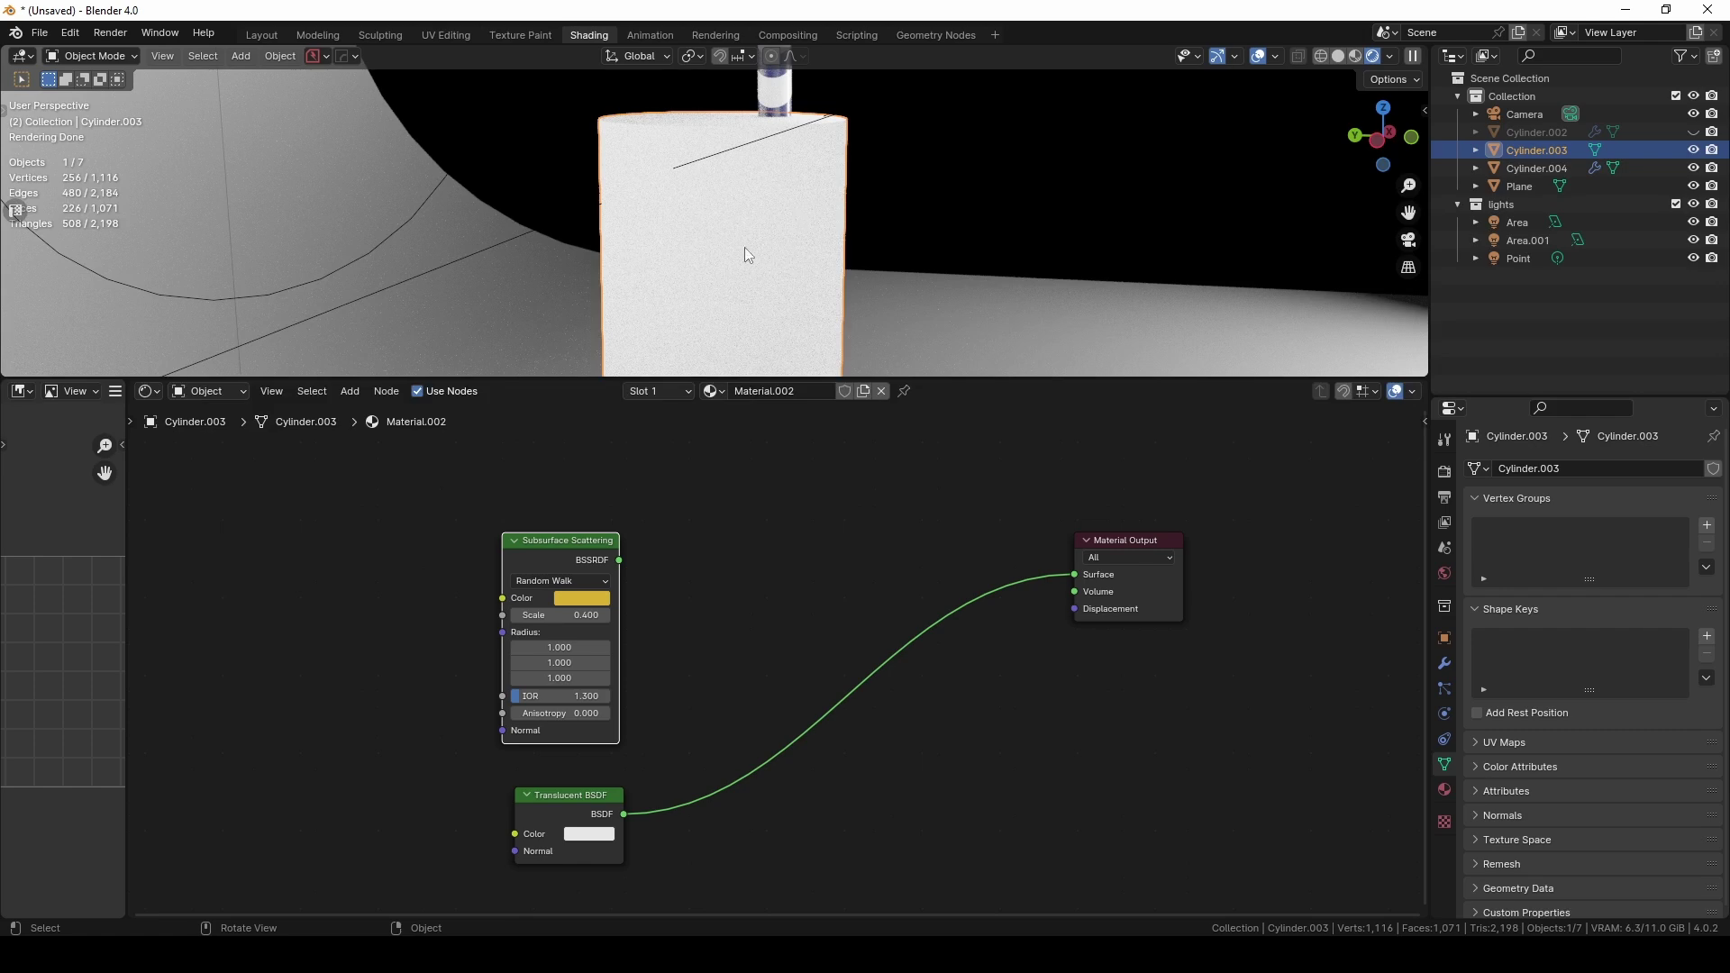
pyautogui.moveTo(575, 828); pyautogui.dragTo(623, 804)
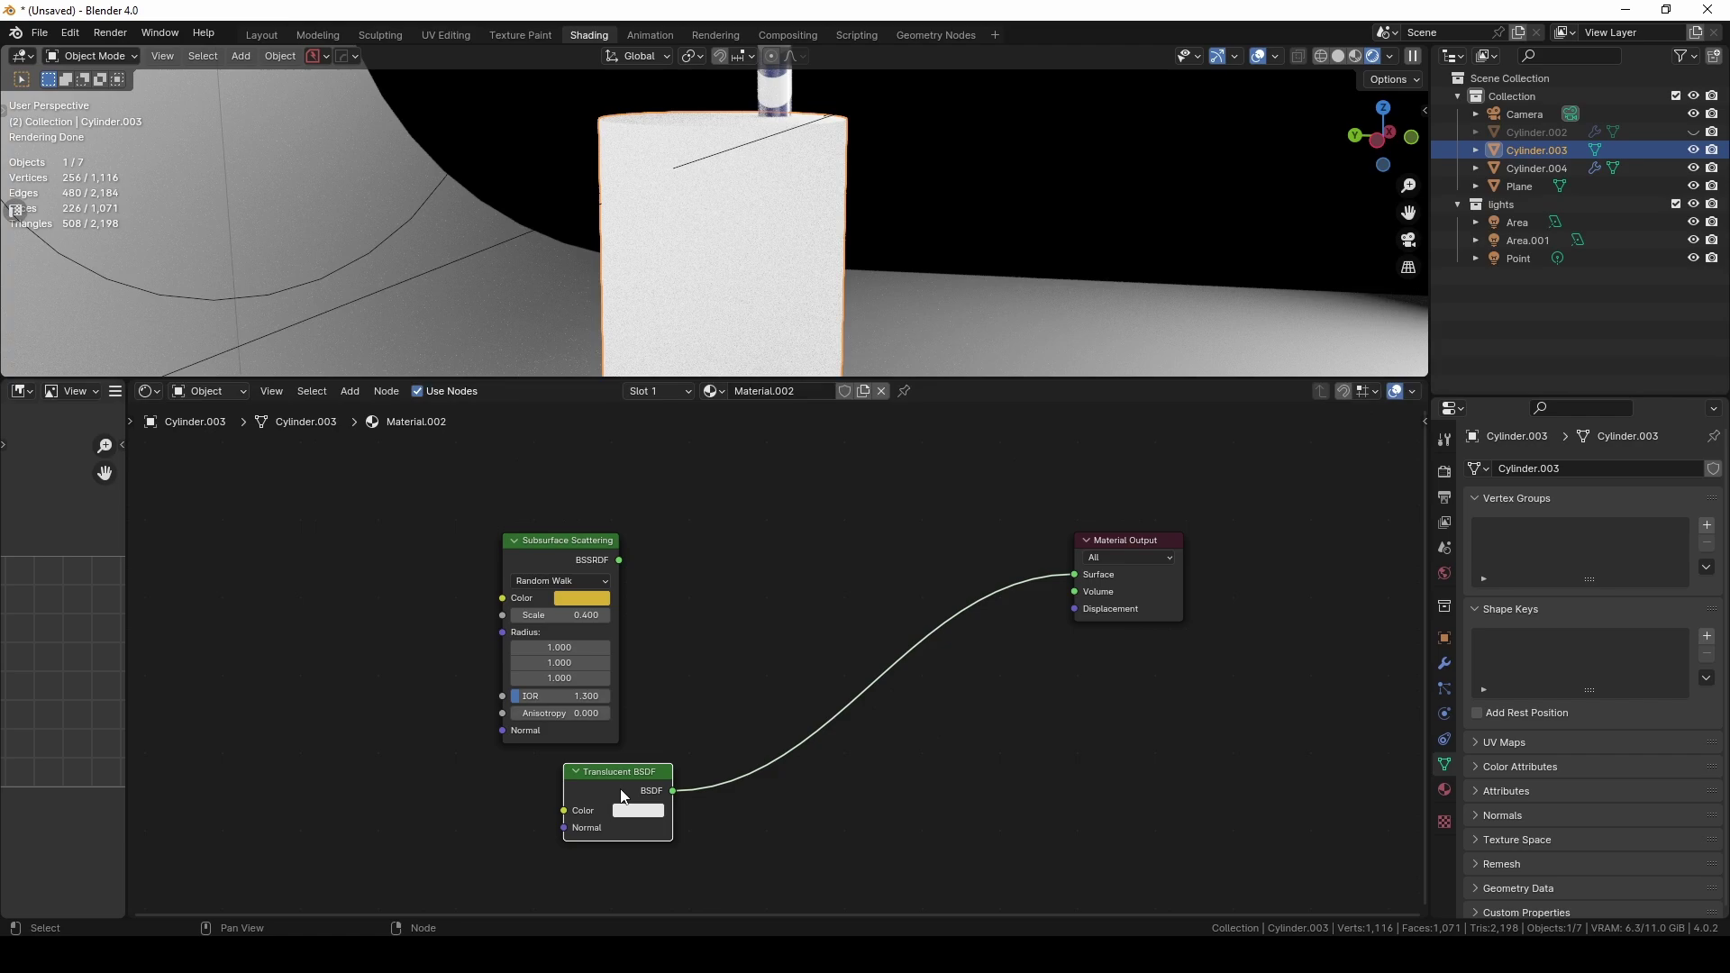
# Hide the Area and Area.001 lights to inspect the translucent cylinder lit only by the Point light
pyautogui.scroll(-6, 591, 256)
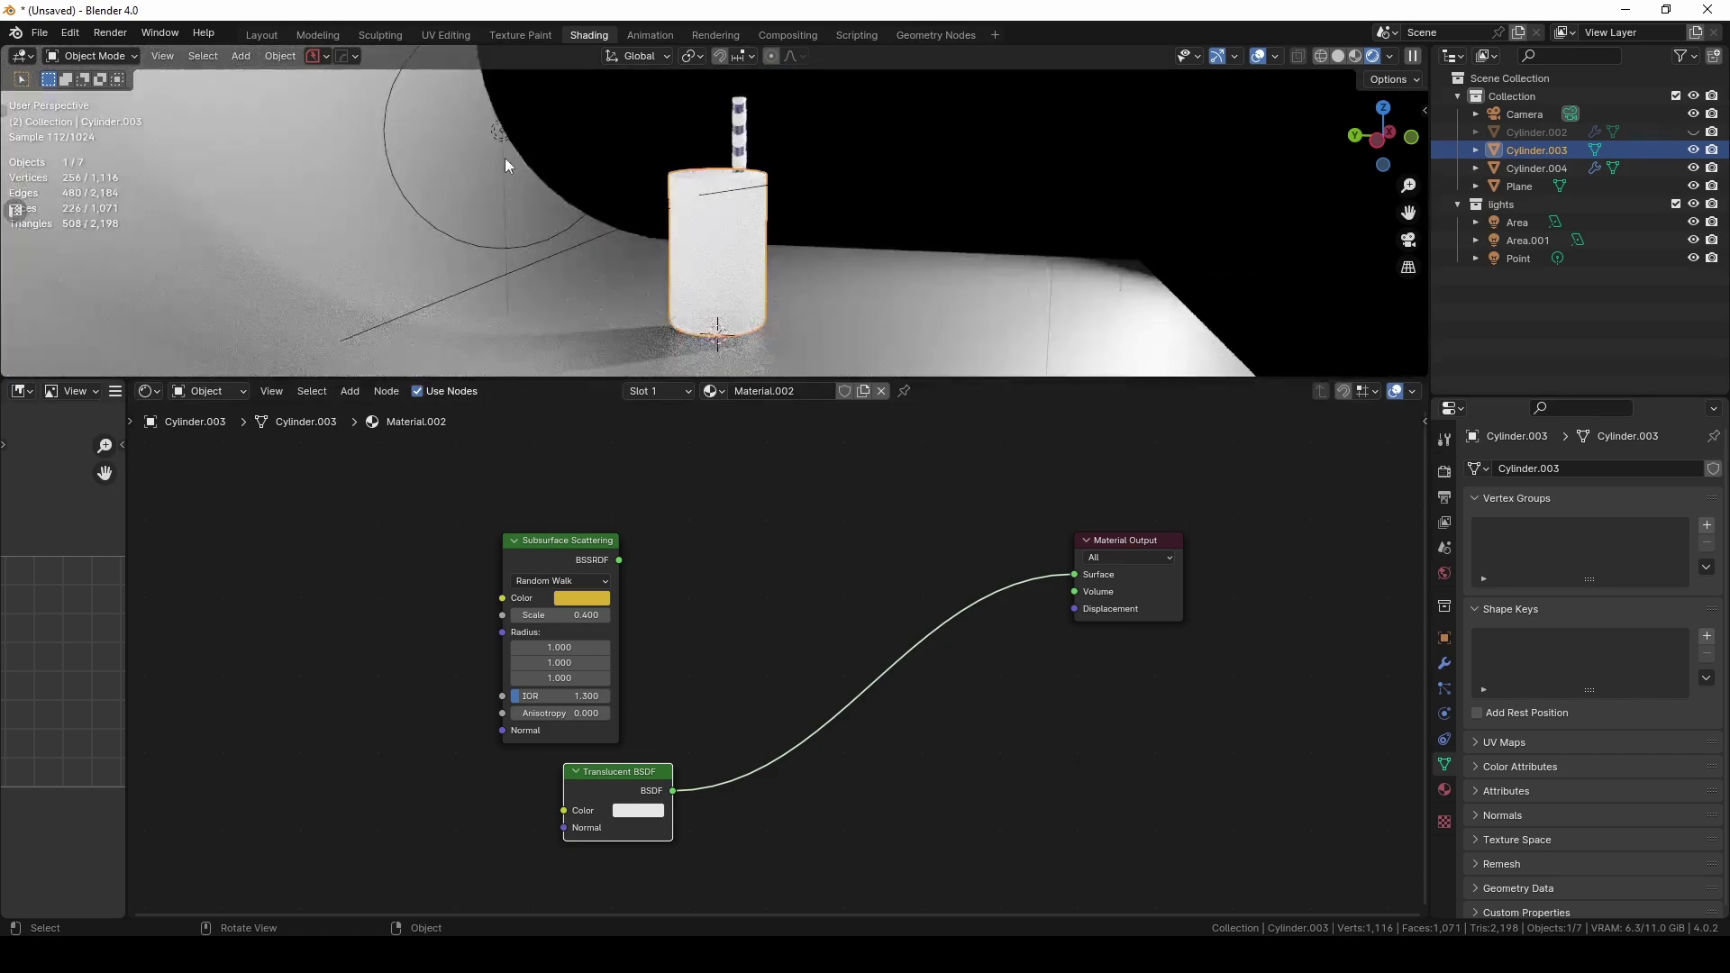
pyautogui.moveTo(505, 161); pyautogui.dragTo(428, 162, button='middle')
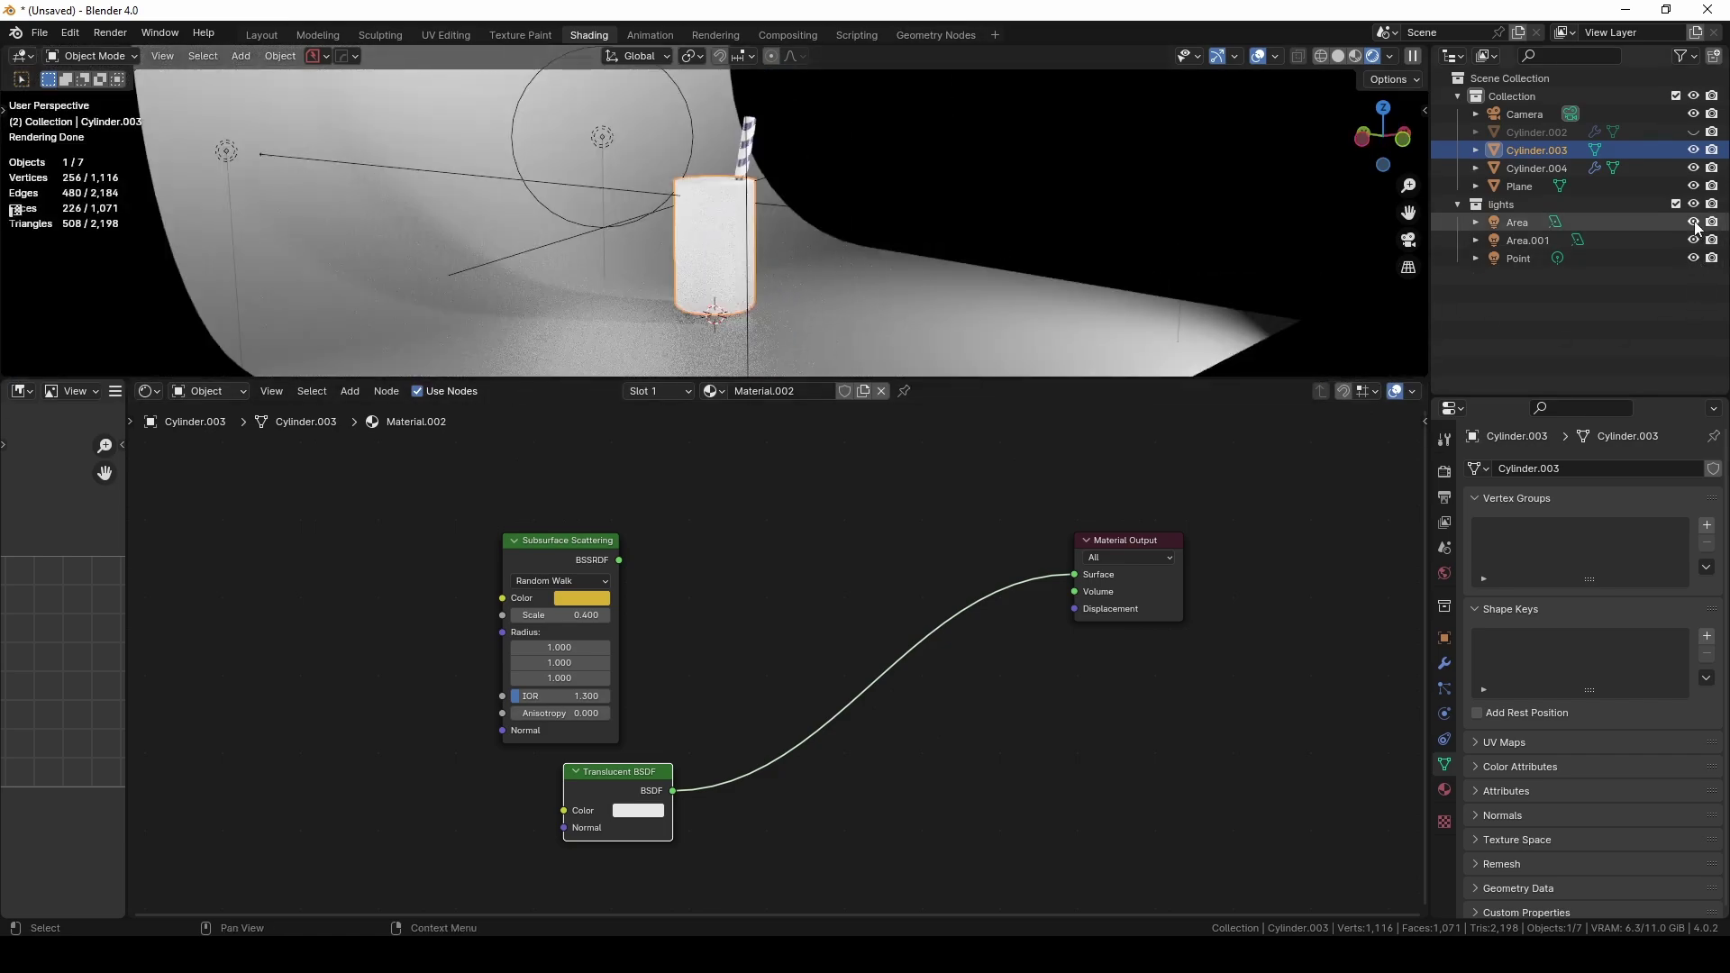
pyautogui.moveTo(1694, 239); pyautogui.dragTo(1694, 222)
pyautogui.moveTo(799, 260); pyautogui.dragTo(757, 261, button='middle')
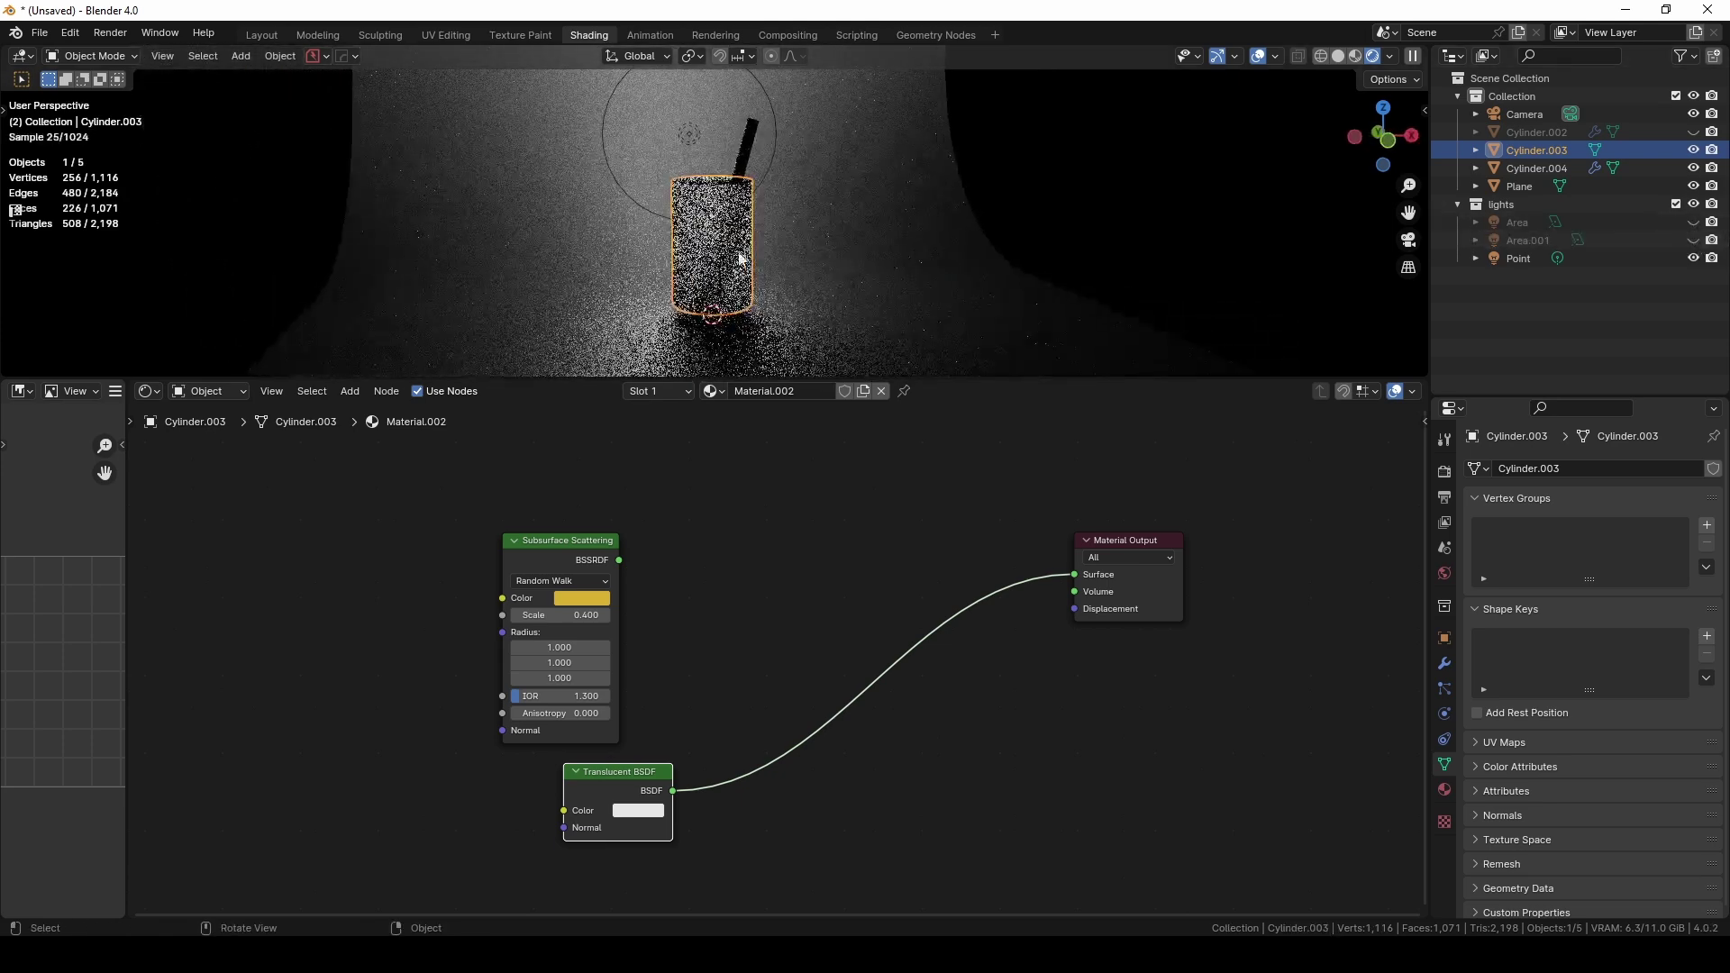
pyautogui.scroll(4, 734, 262)
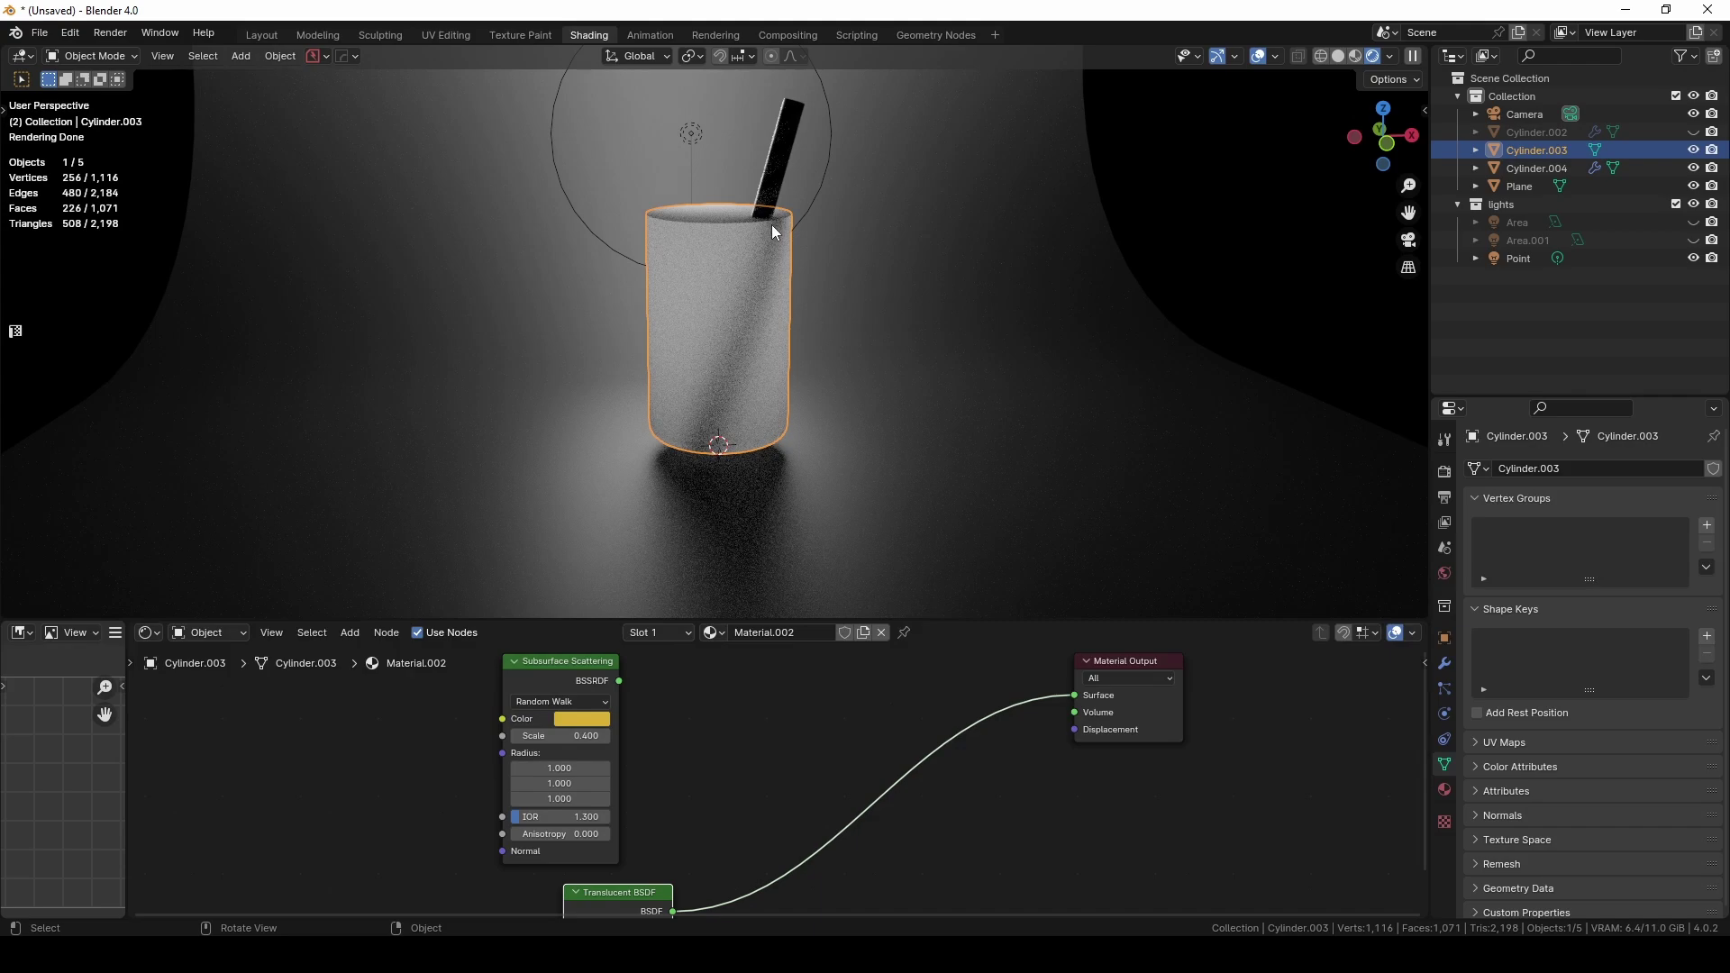
pyautogui.moveTo(741, 420); pyautogui.dragTo(777, 359, button='middle')
pyautogui.scroll(-3, 599, 688)
# Line up the Subsurface Scattering node above the Translucent BSDF and enlarge the node editor
pyautogui.moveTo(599, 688); pyautogui.dragTo(643, 683)
pyautogui.moveTo(746, 744); pyautogui.dragTo(755, 701, button='middle')
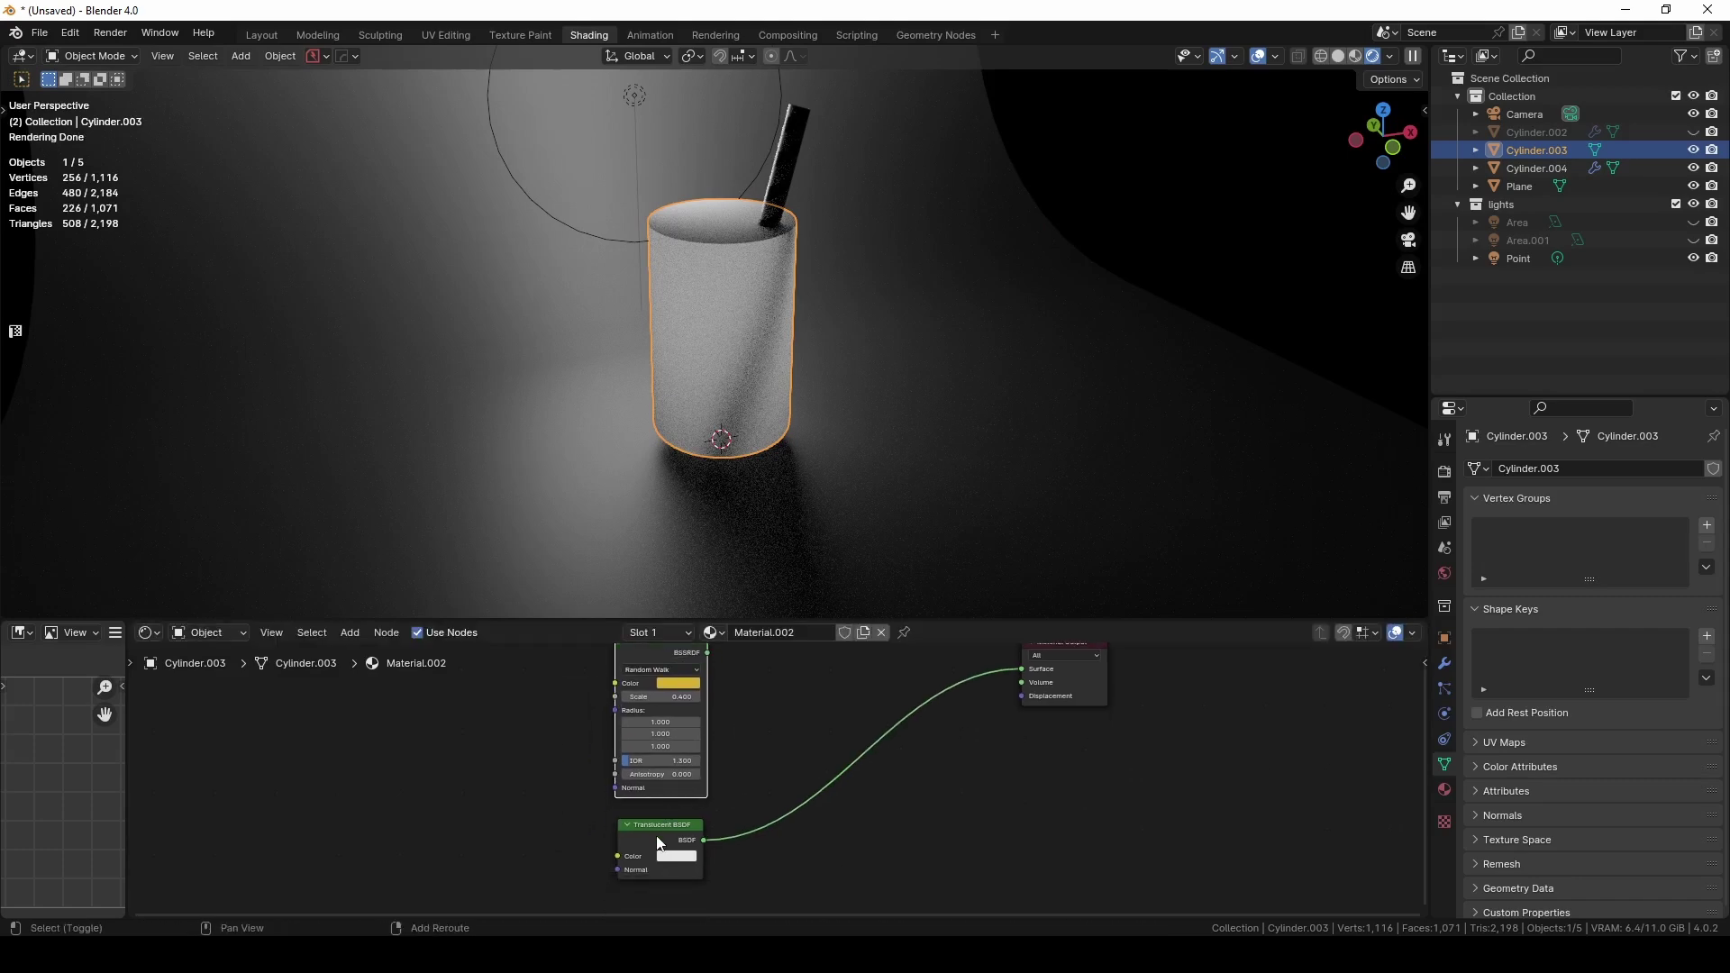
pyautogui.keyDown('shift'); pyautogui.click(620, 837); pyautogui.keyUp('shift')
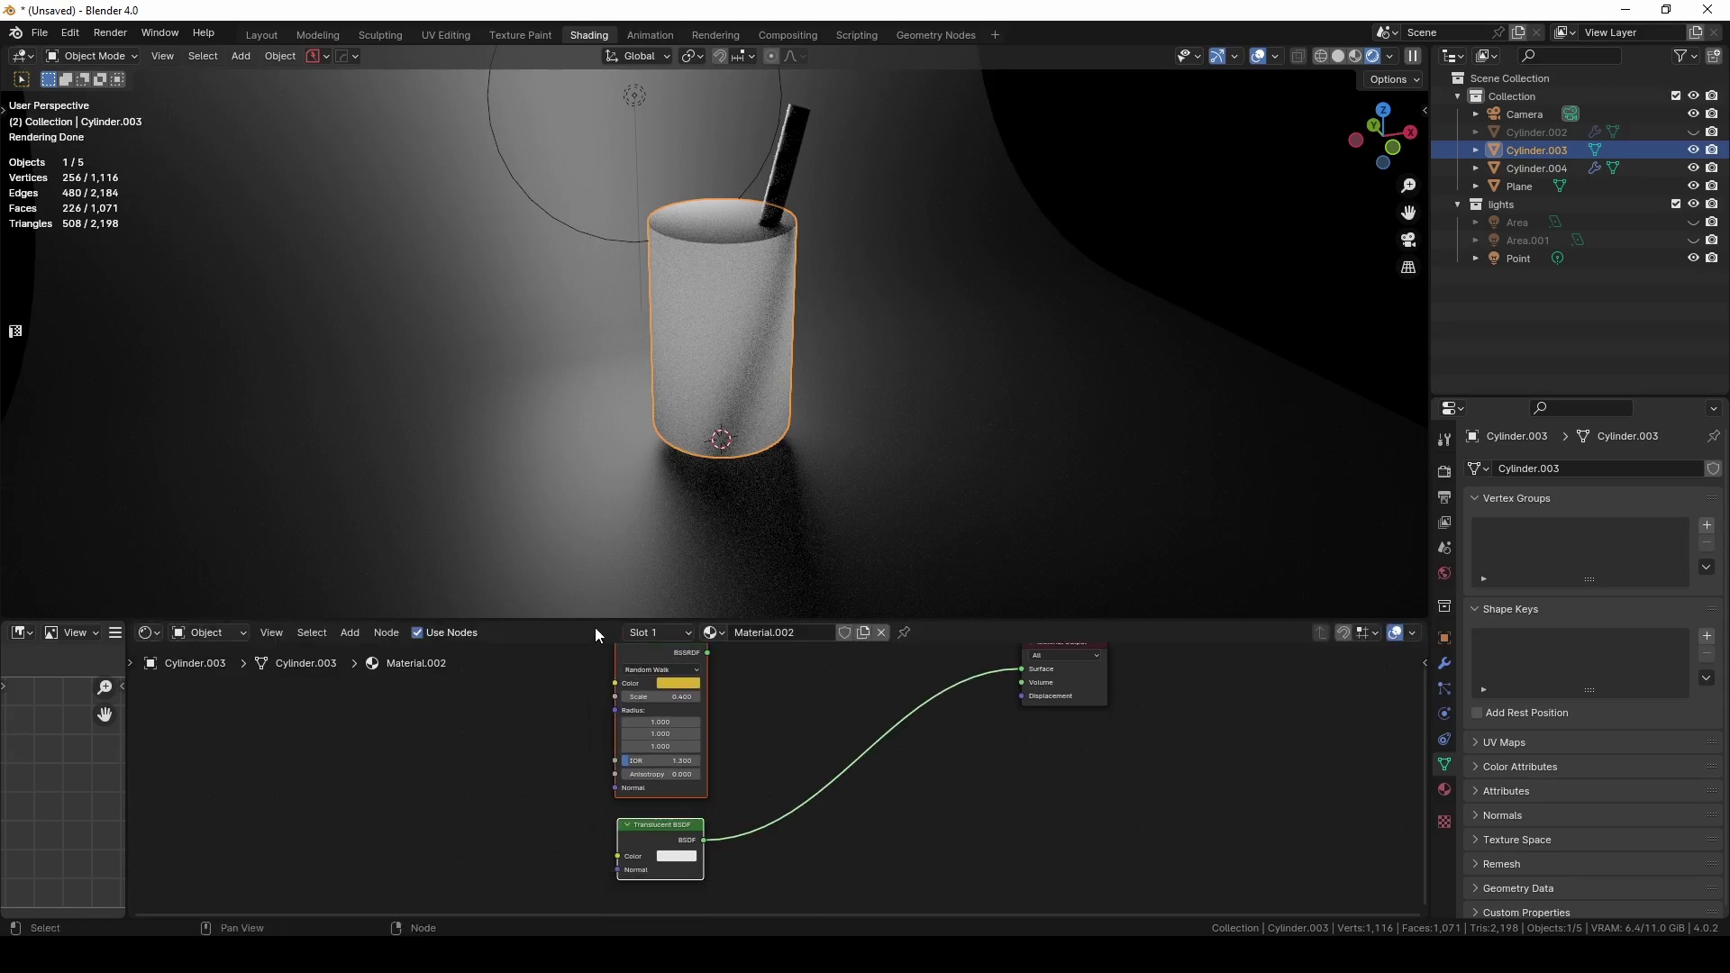
pyautogui.moveTo(594, 624); pyautogui.dragTo(593, 451)
pyautogui.scroll(2, 547, 591)
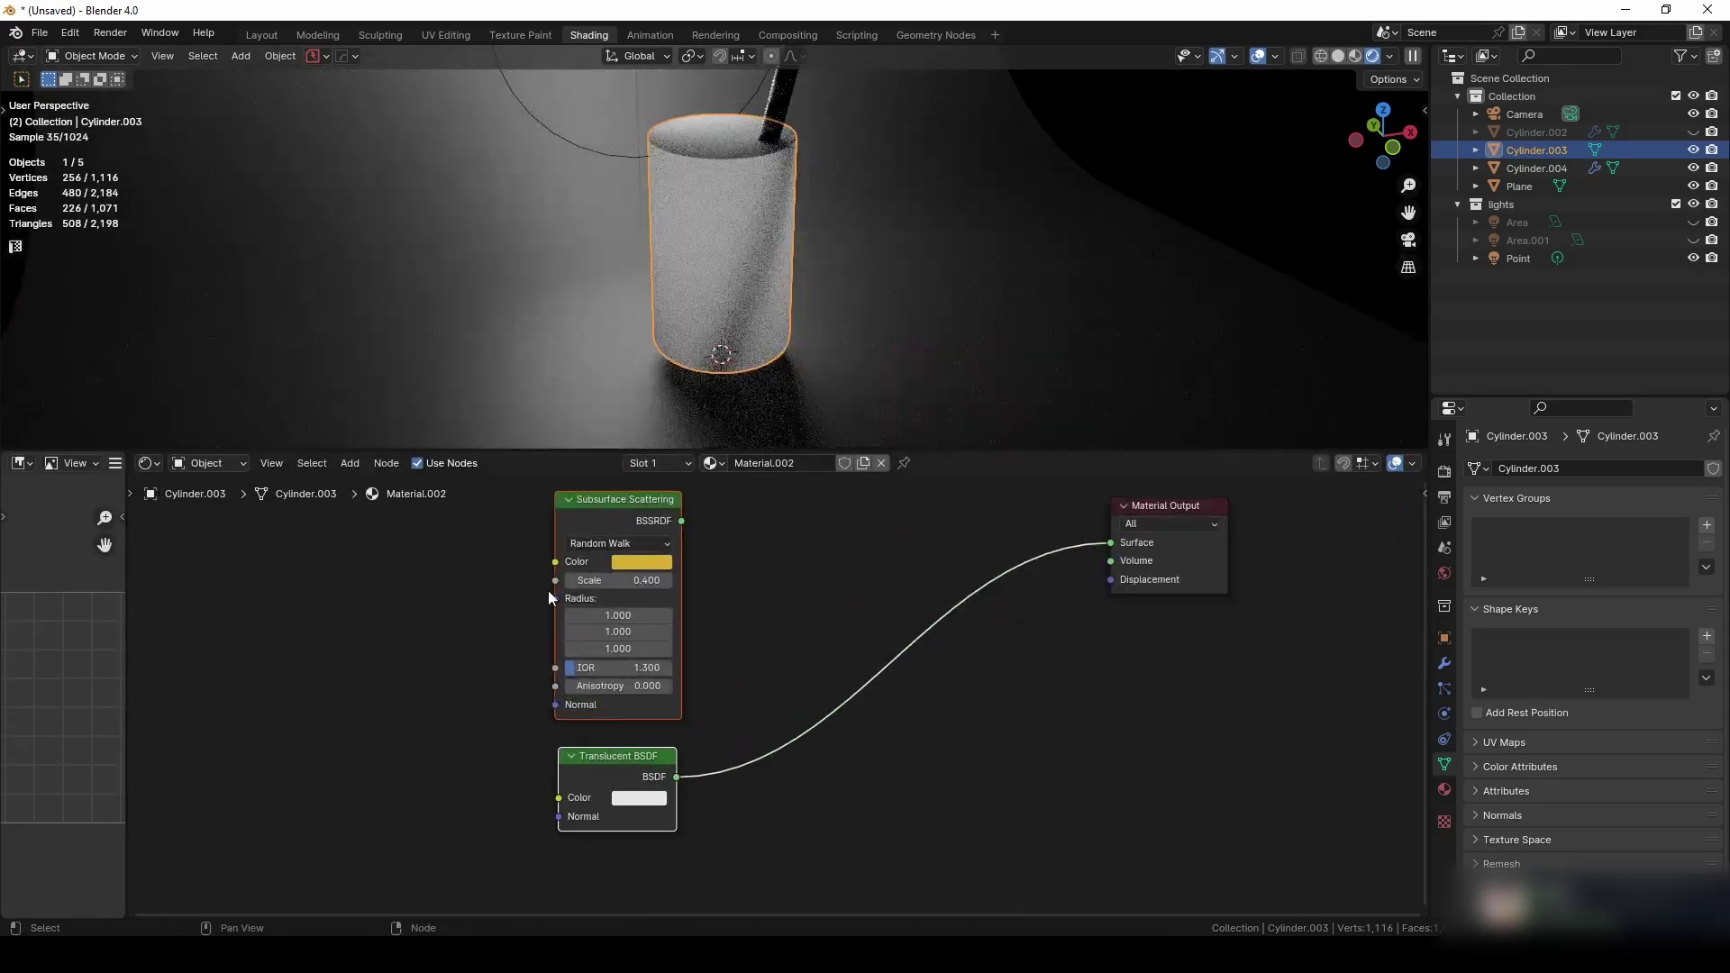
# Copy the Subsurface Scattering color D9B034 into the Translucent BSDF's Color and raise its brightness slightly
pyautogui.click(643, 564)
pyautogui.click(701, 486)
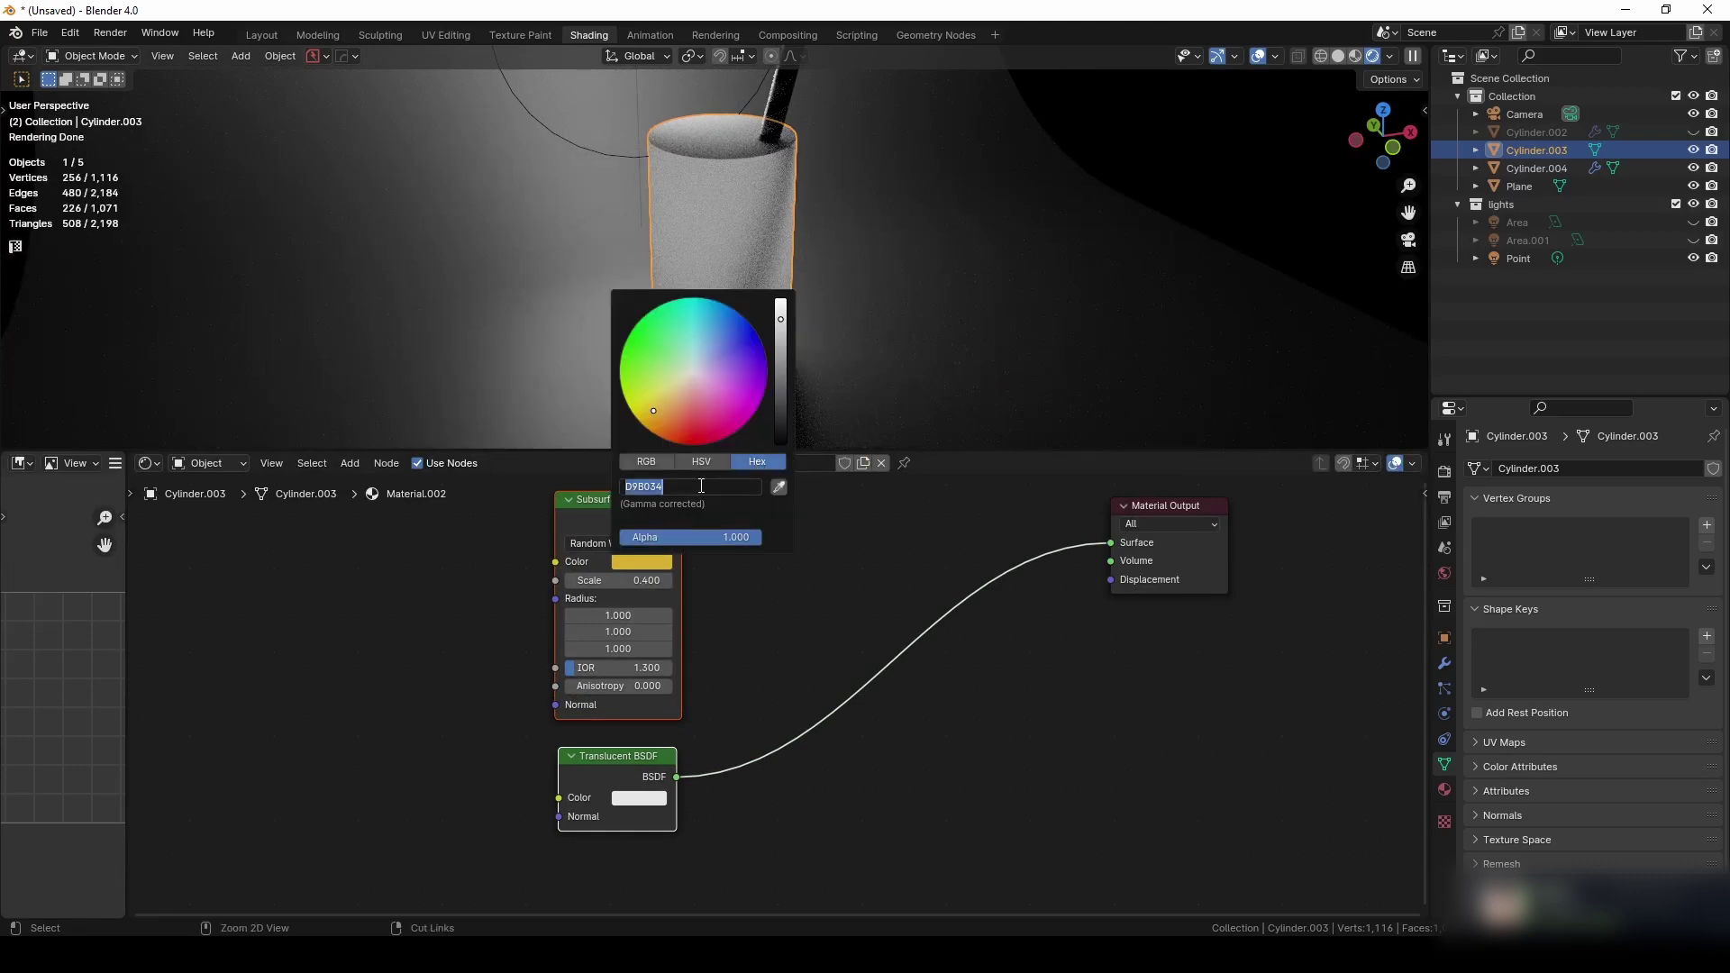
pyautogui.hotkey('ctrl', 'c')
pyautogui.click(1007, 778)
pyautogui.click(638, 797)
pyautogui.click(639, 799)
pyautogui.click(641, 797)
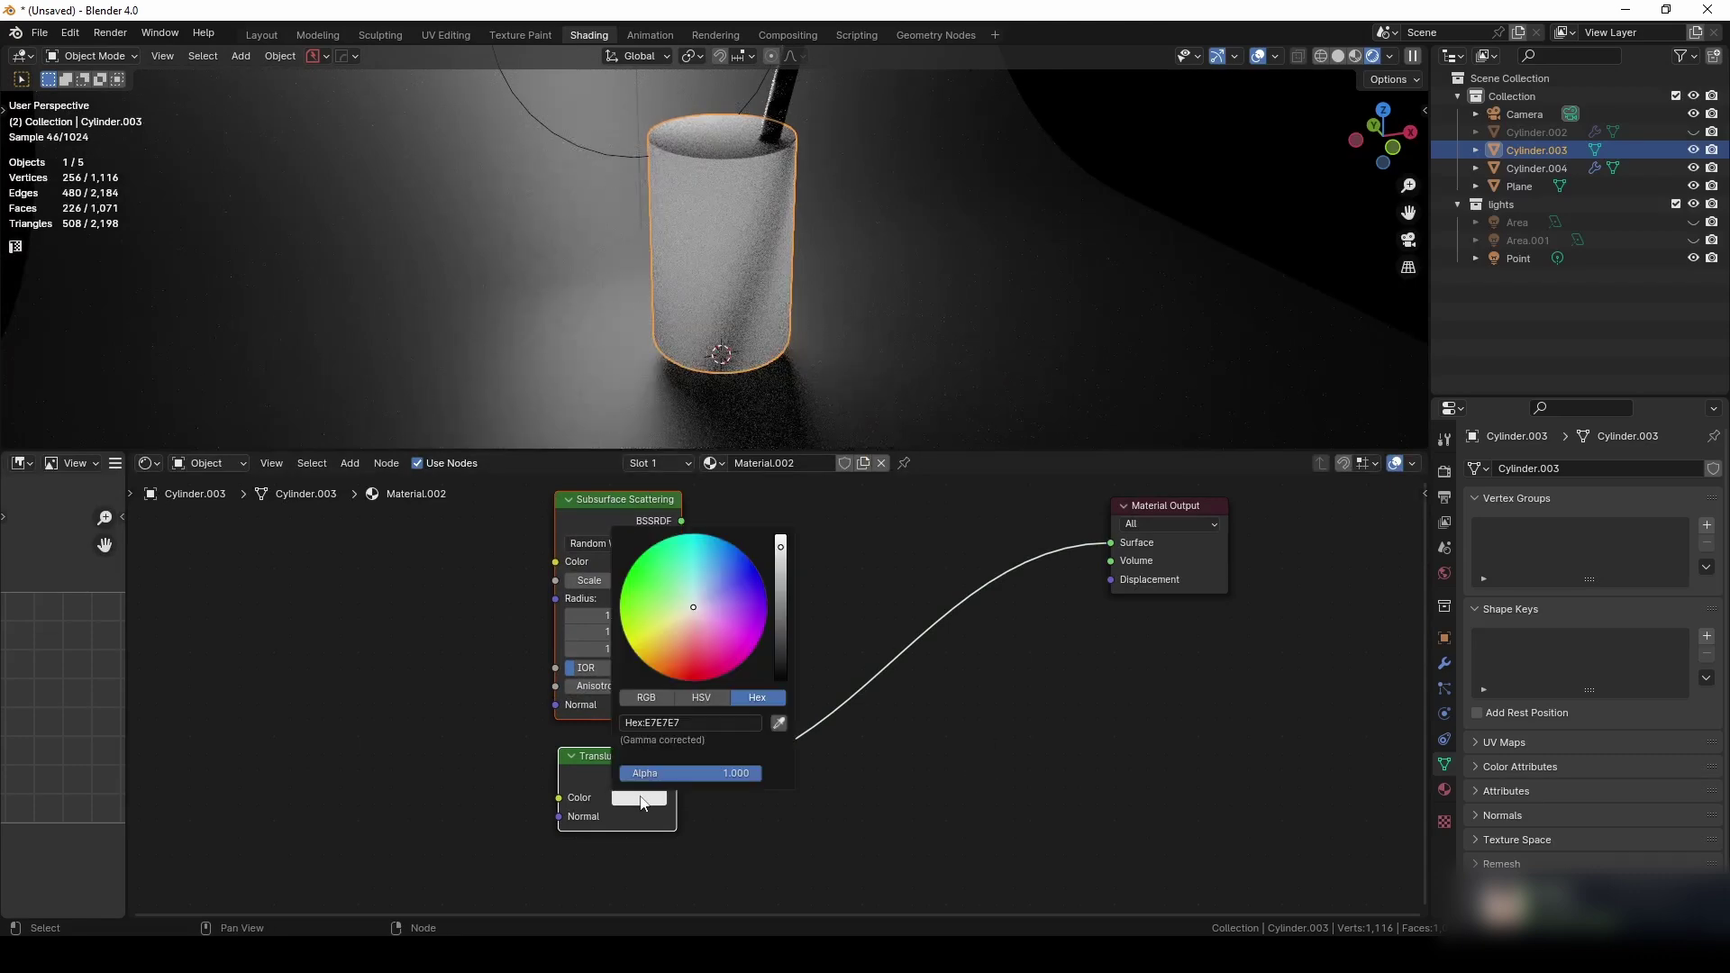
pyautogui.click(685, 722)
pyautogui.hotkey('ctrl', 'v')
pyautogui.press('Return')
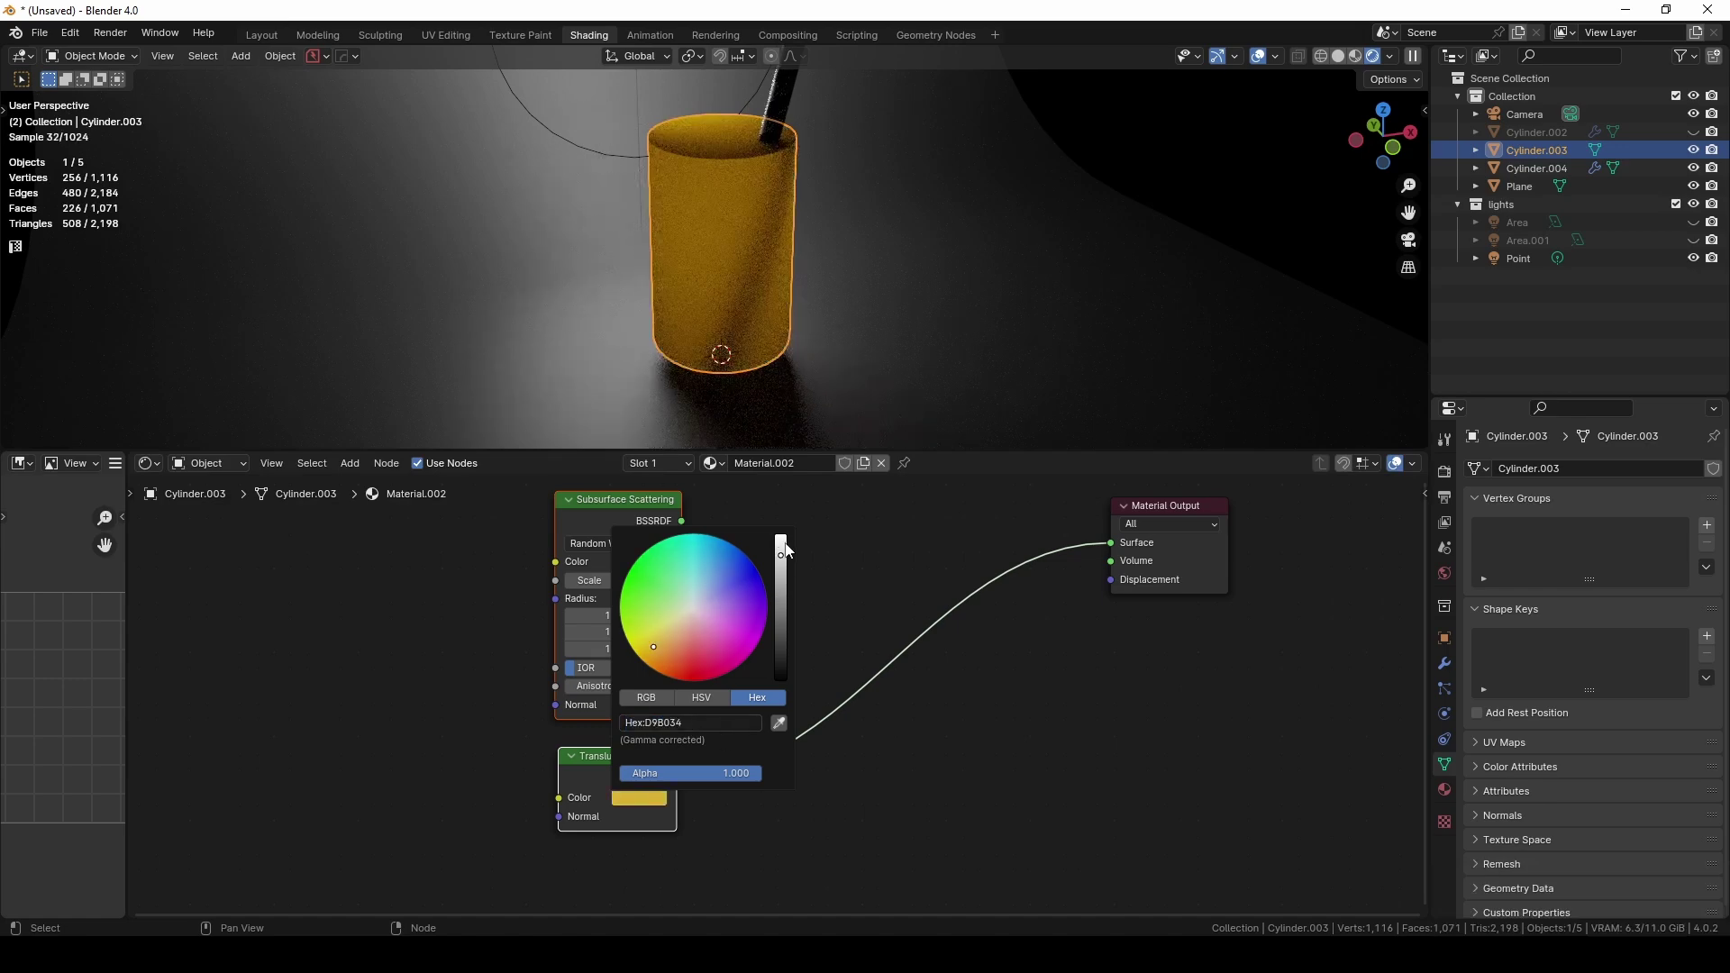
pyautogui.click(782, 540)
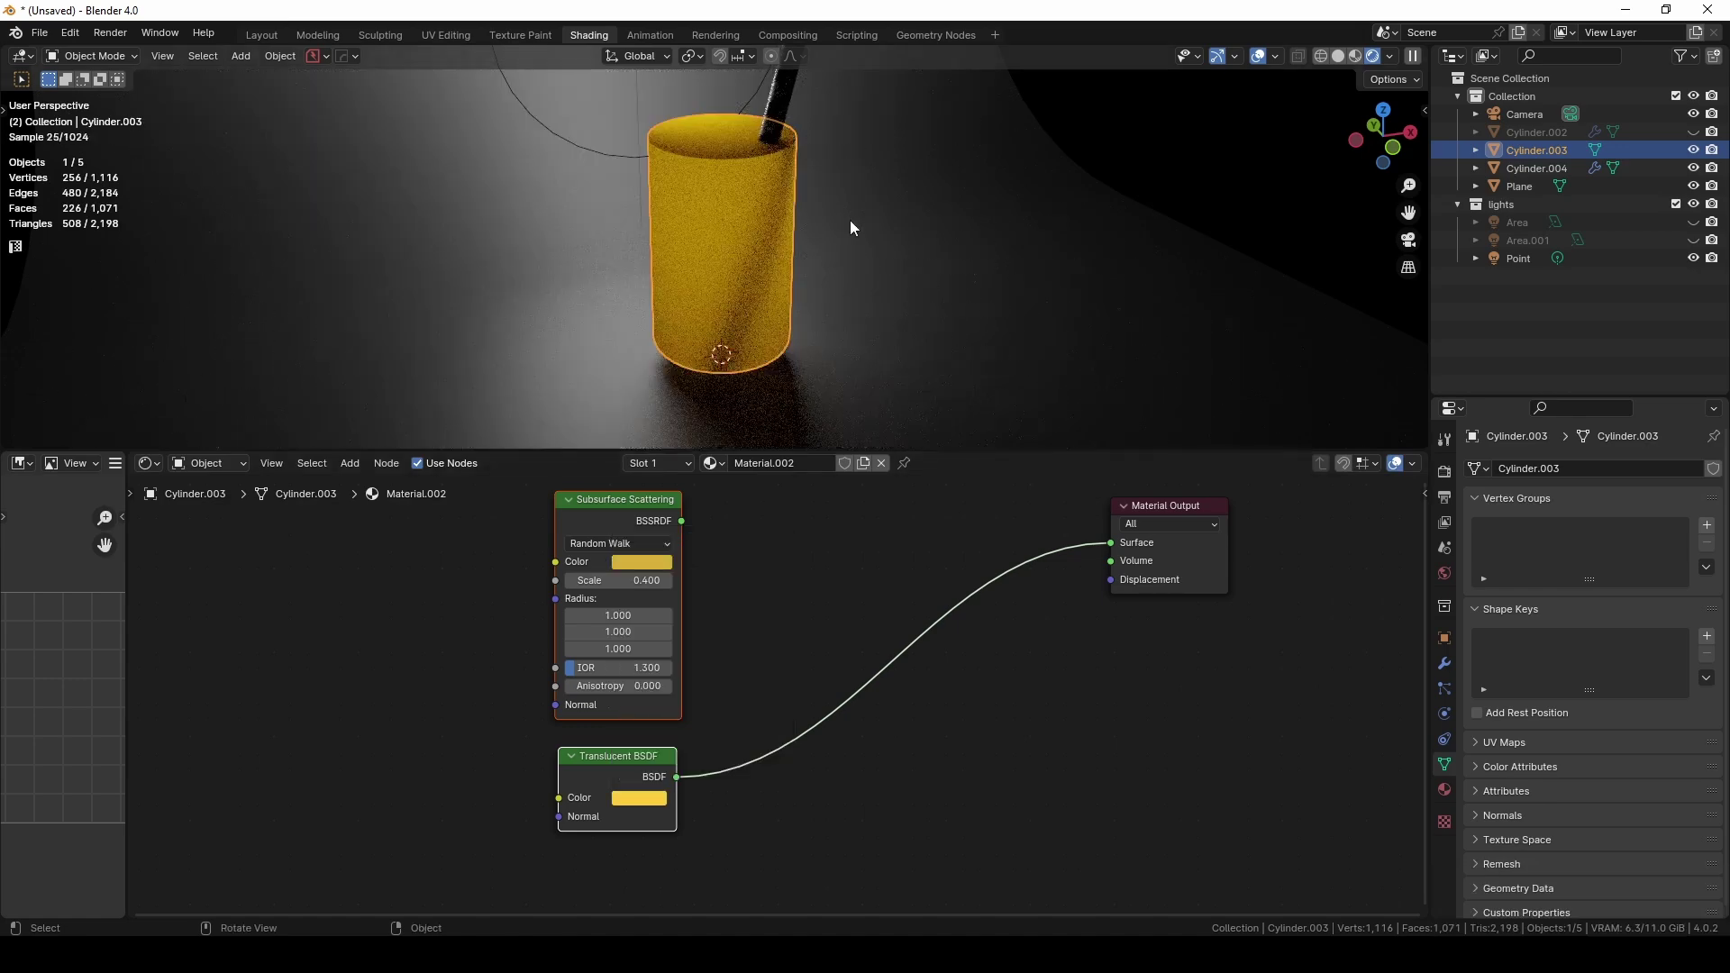
pyautogui.moveTo(851, 220); pyautogui.dragTo(797, 229, button='middle')
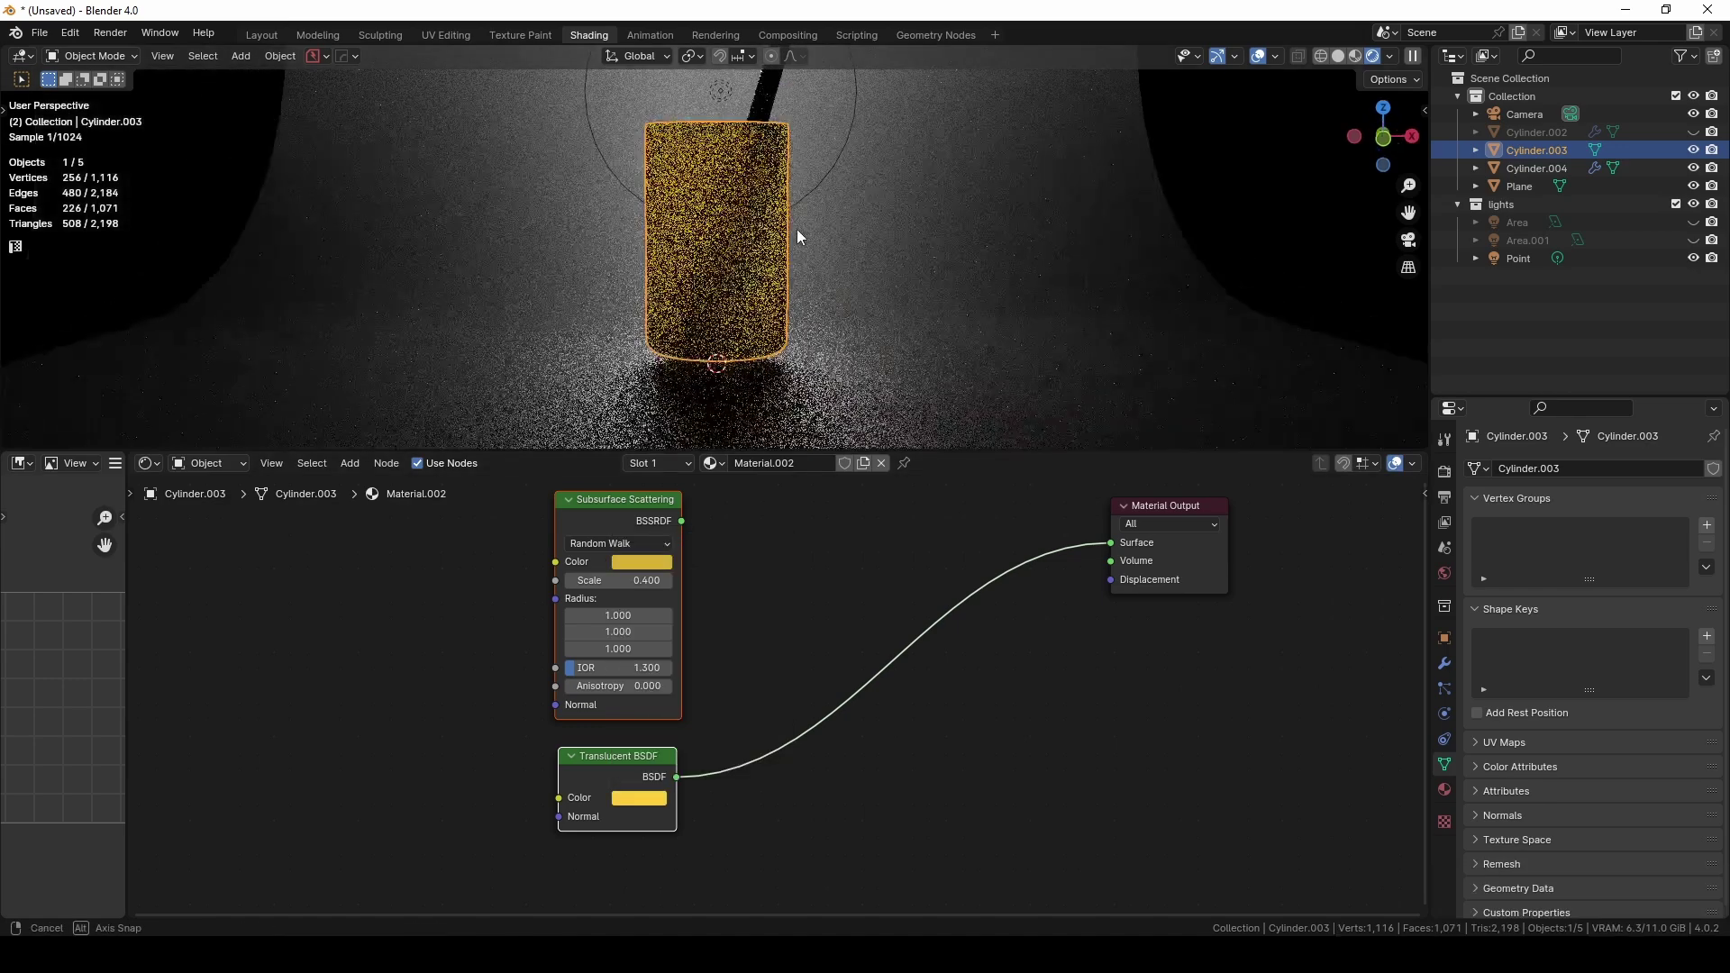
# Combine the Subsurface Scattering and Translucent BSDF nodes with a Mix Shader feeding the Material Output's Surface
pyautogui.click(598, 500)
pyautogui.click(492, 596)
pyautogui.moveTo(492, 596); pyautogui.dragTo(484, 577, button='middle')
pyautogui.moveTo(406, 617); pyautogui.dragTo(421, 650, button='middle')
pyautogui.click(590, 527)
pyautogui.keyDown('shift'); pyautogui.click(592, 782); pyautogui.keyUp('shift')
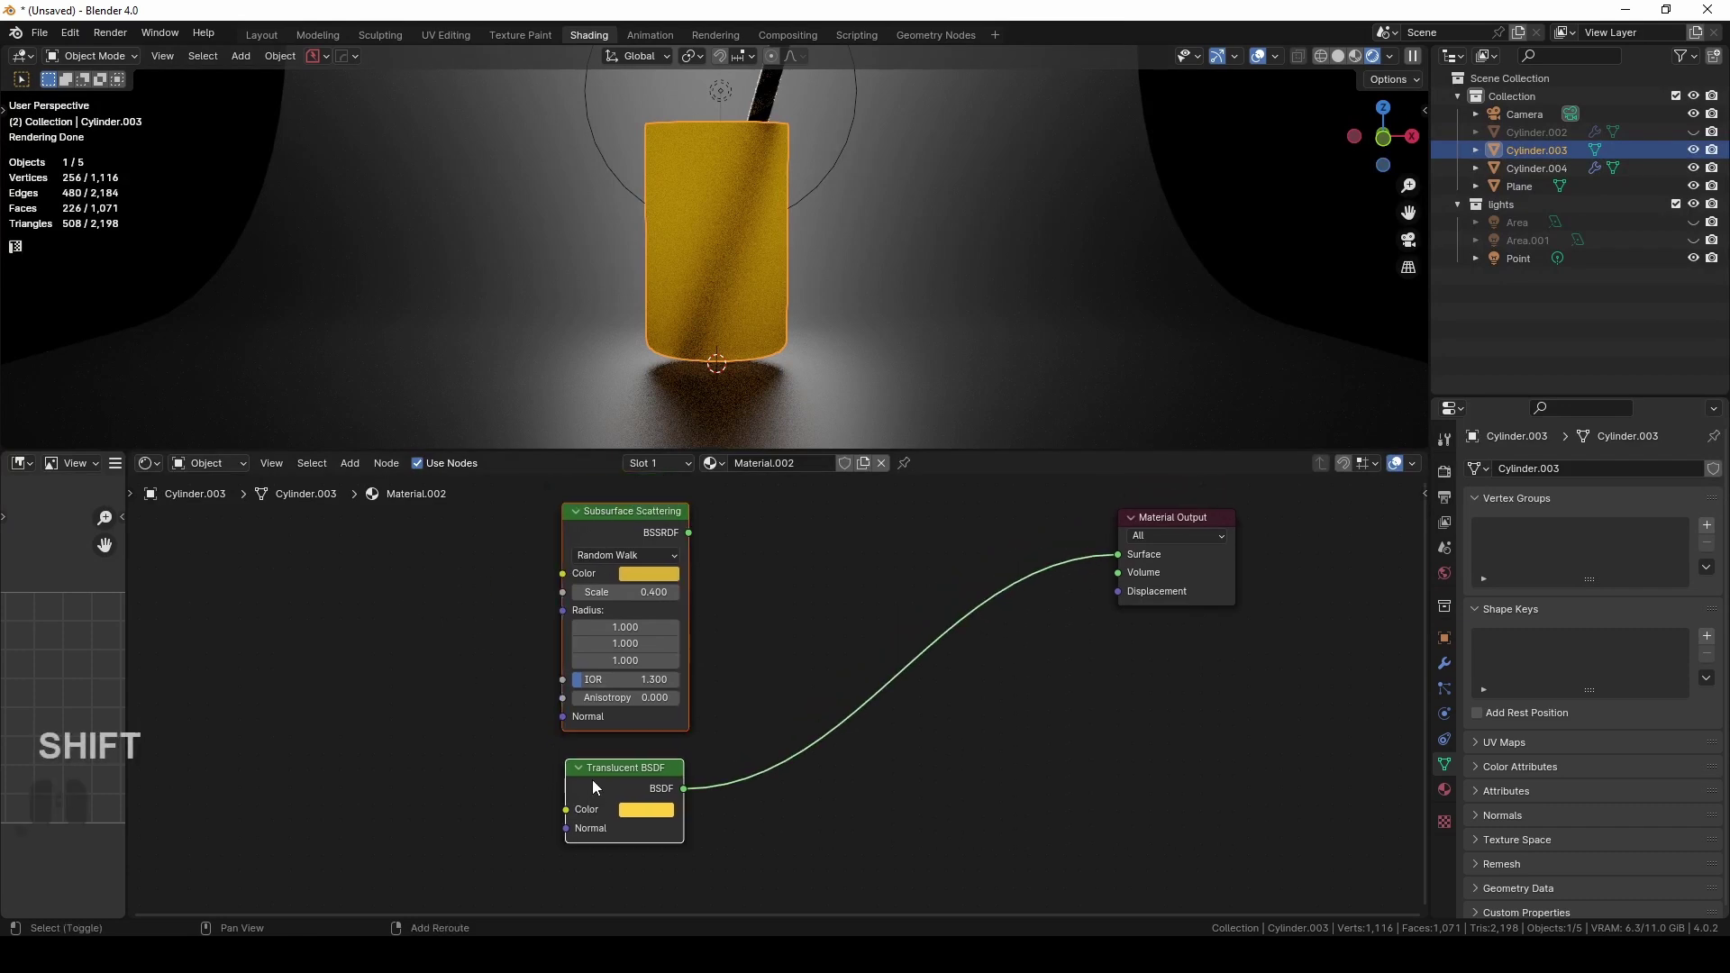
pyautogui.press('ctrl+KP_0')
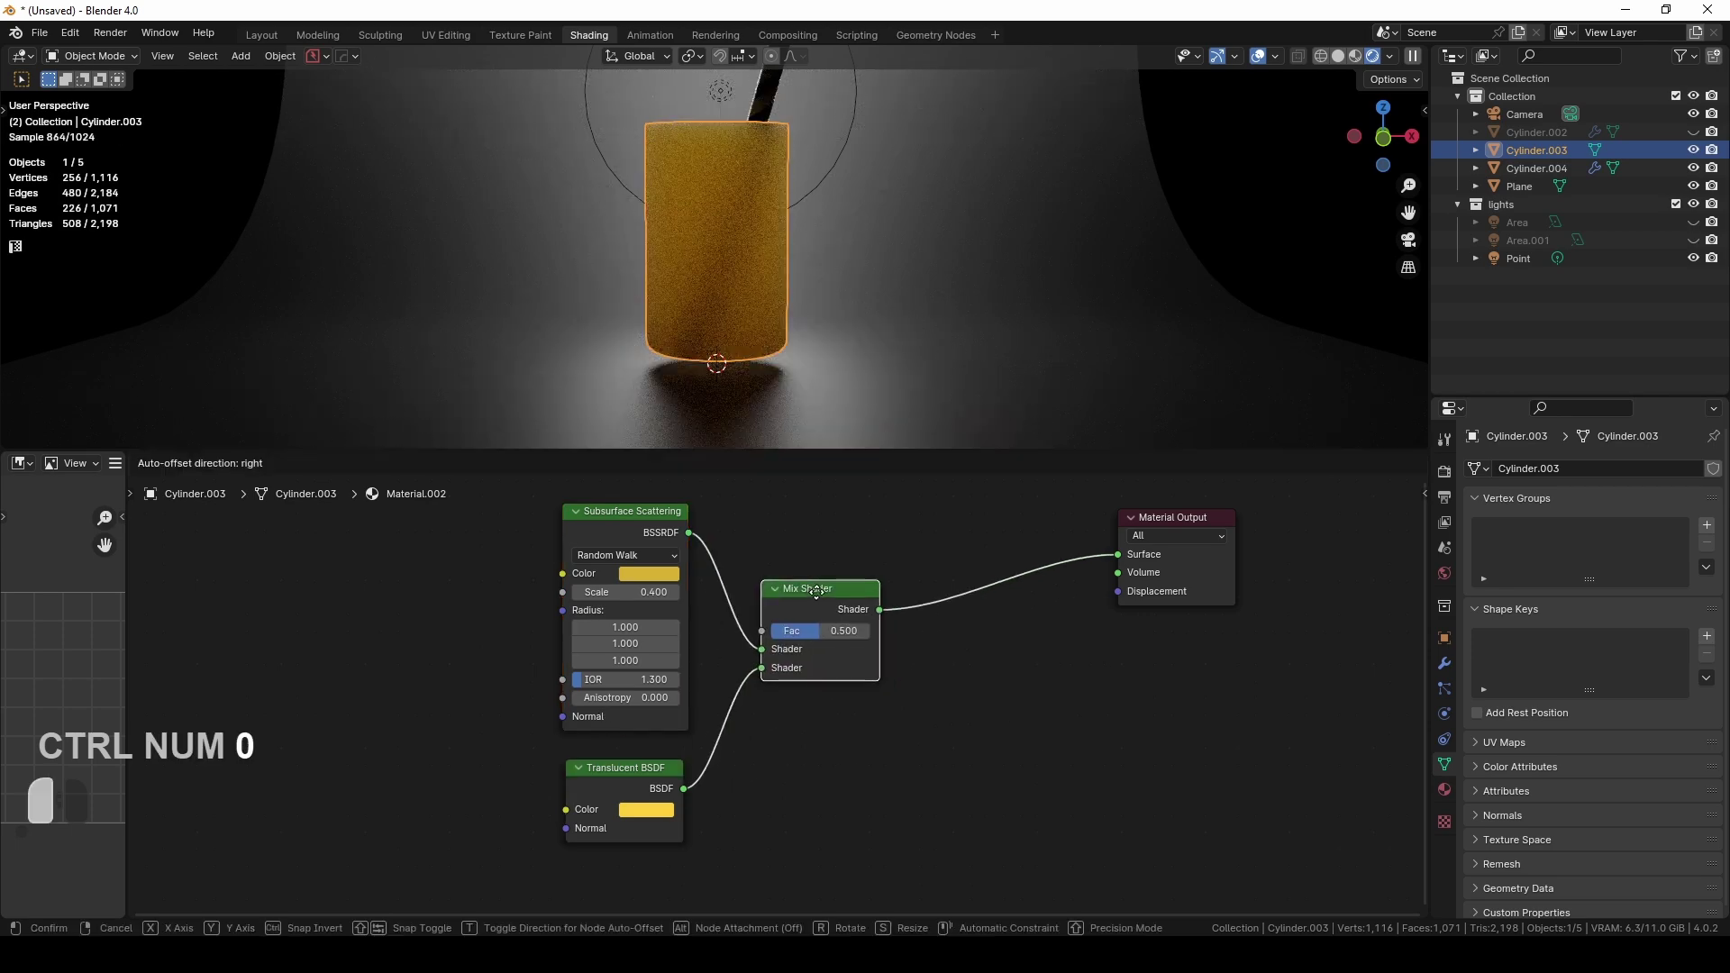
# Set the Mix Shader's Fac to 0.2 and nudge the Translucent BSDF node slightly
pyautogui.press('KP_Decimal')
pyautogui.press('KP_5')
pyautogui.press('Return')
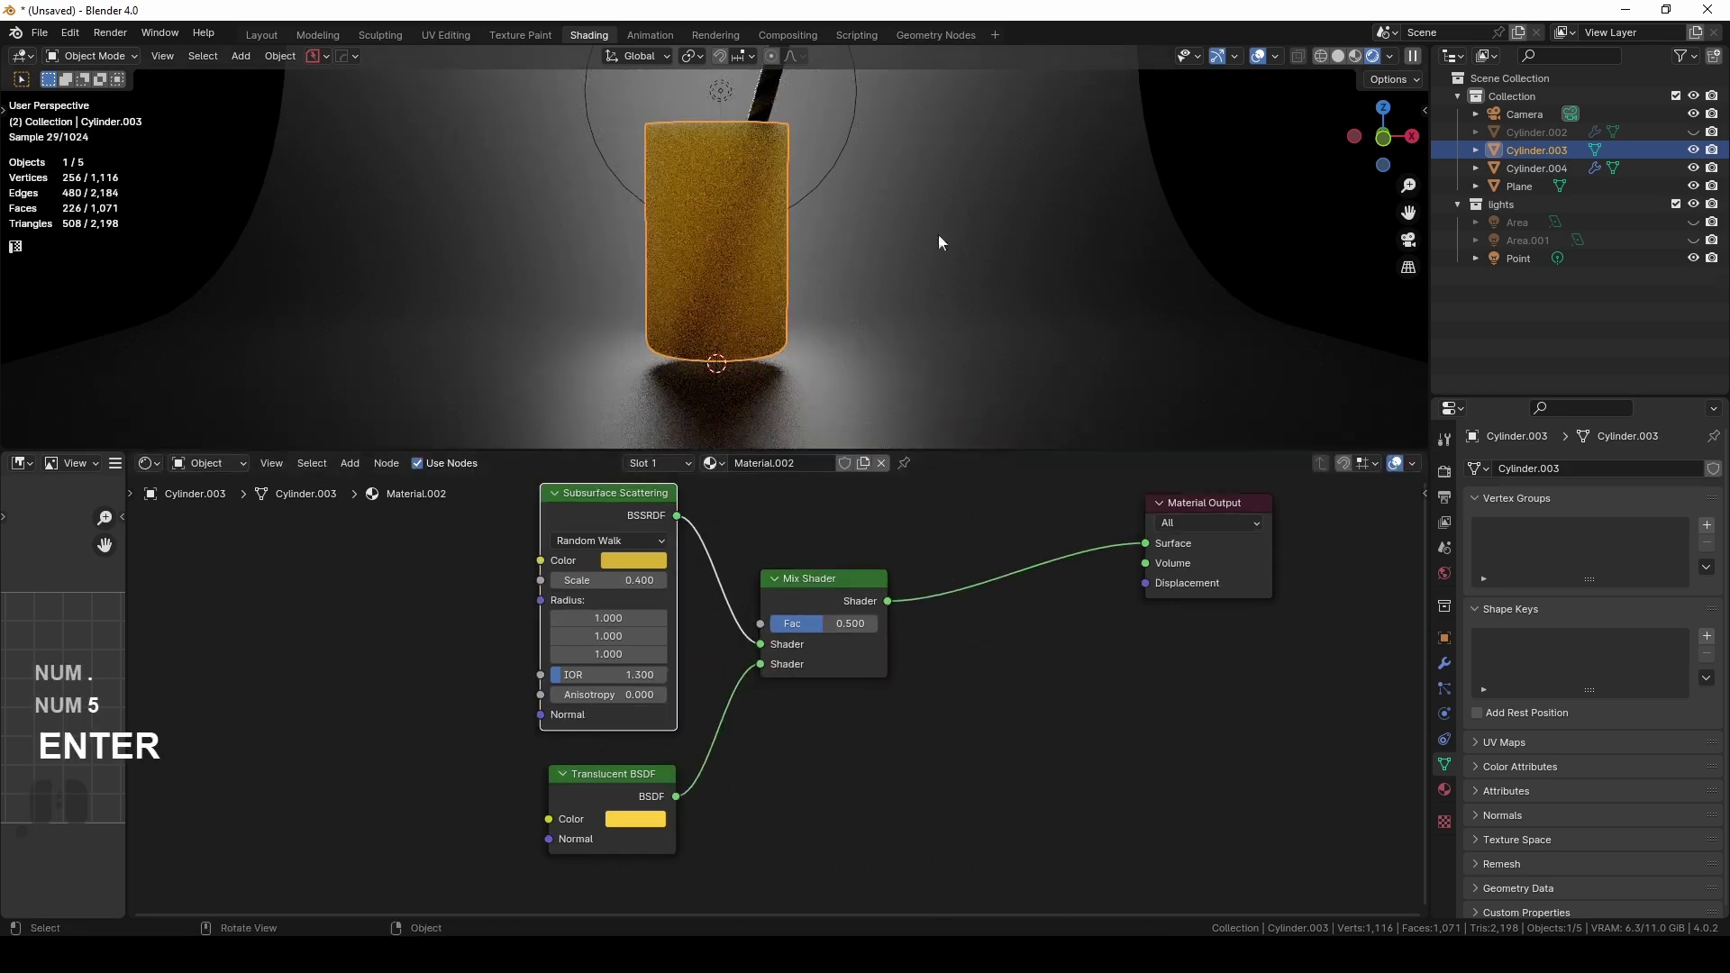
pyautogui.doubleClick(824, 623)
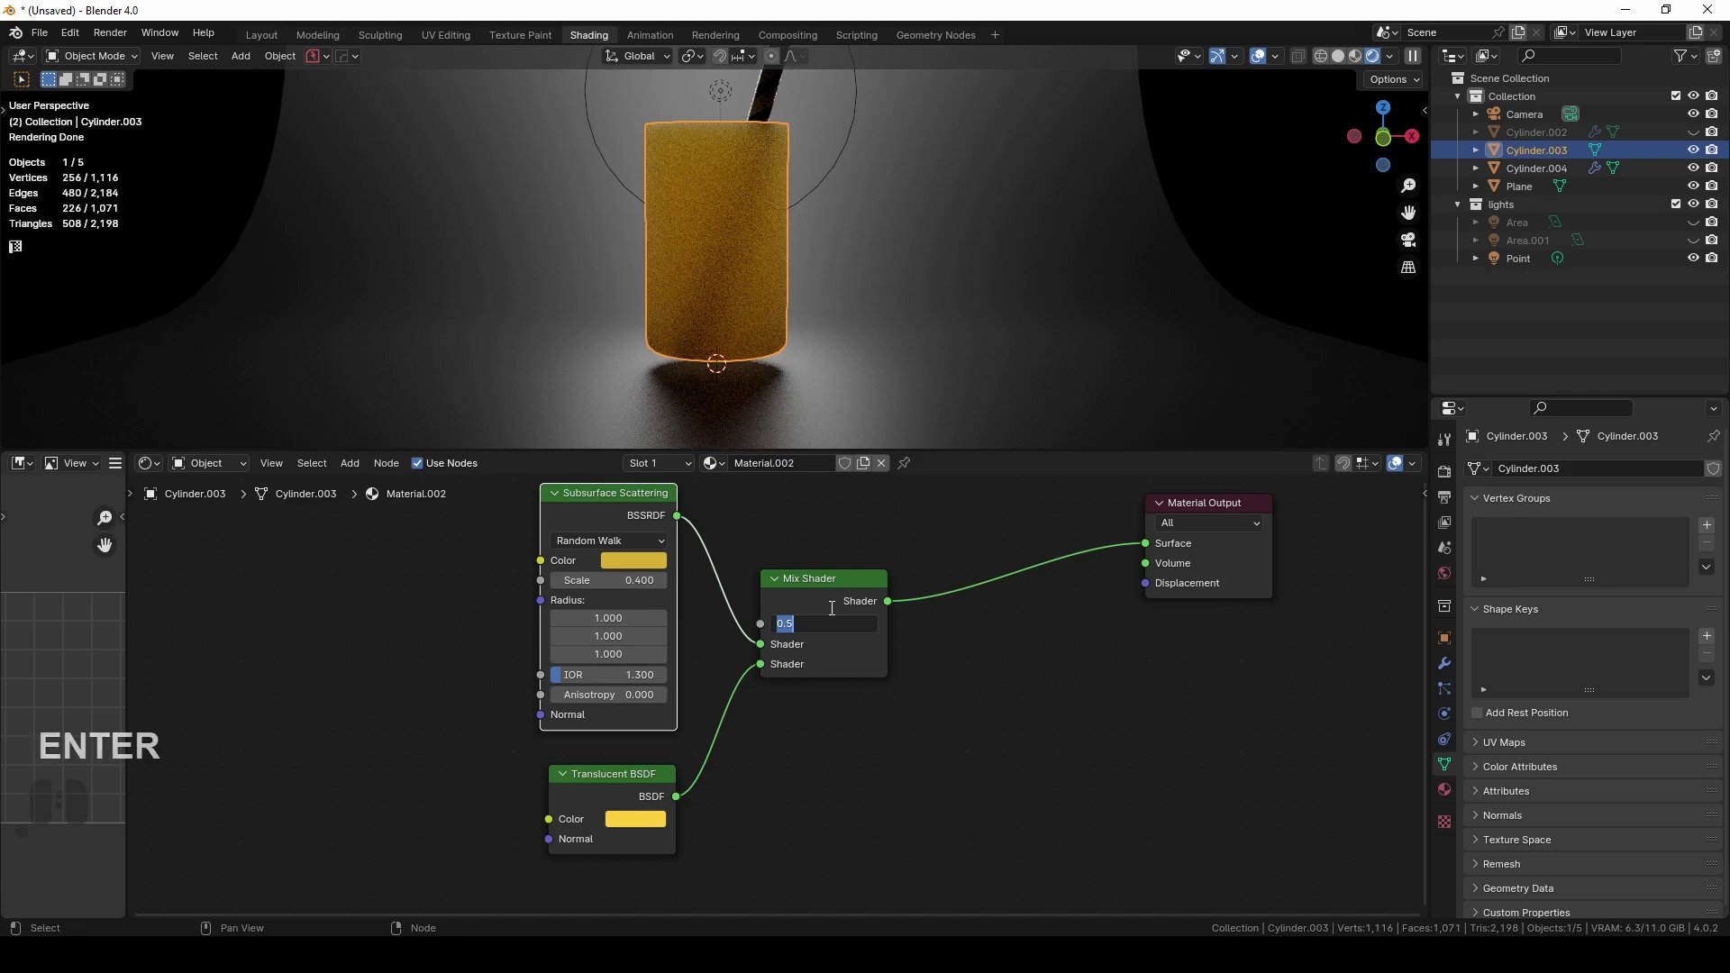
pyautogui.write('.2')
pyautogui.press('Return')
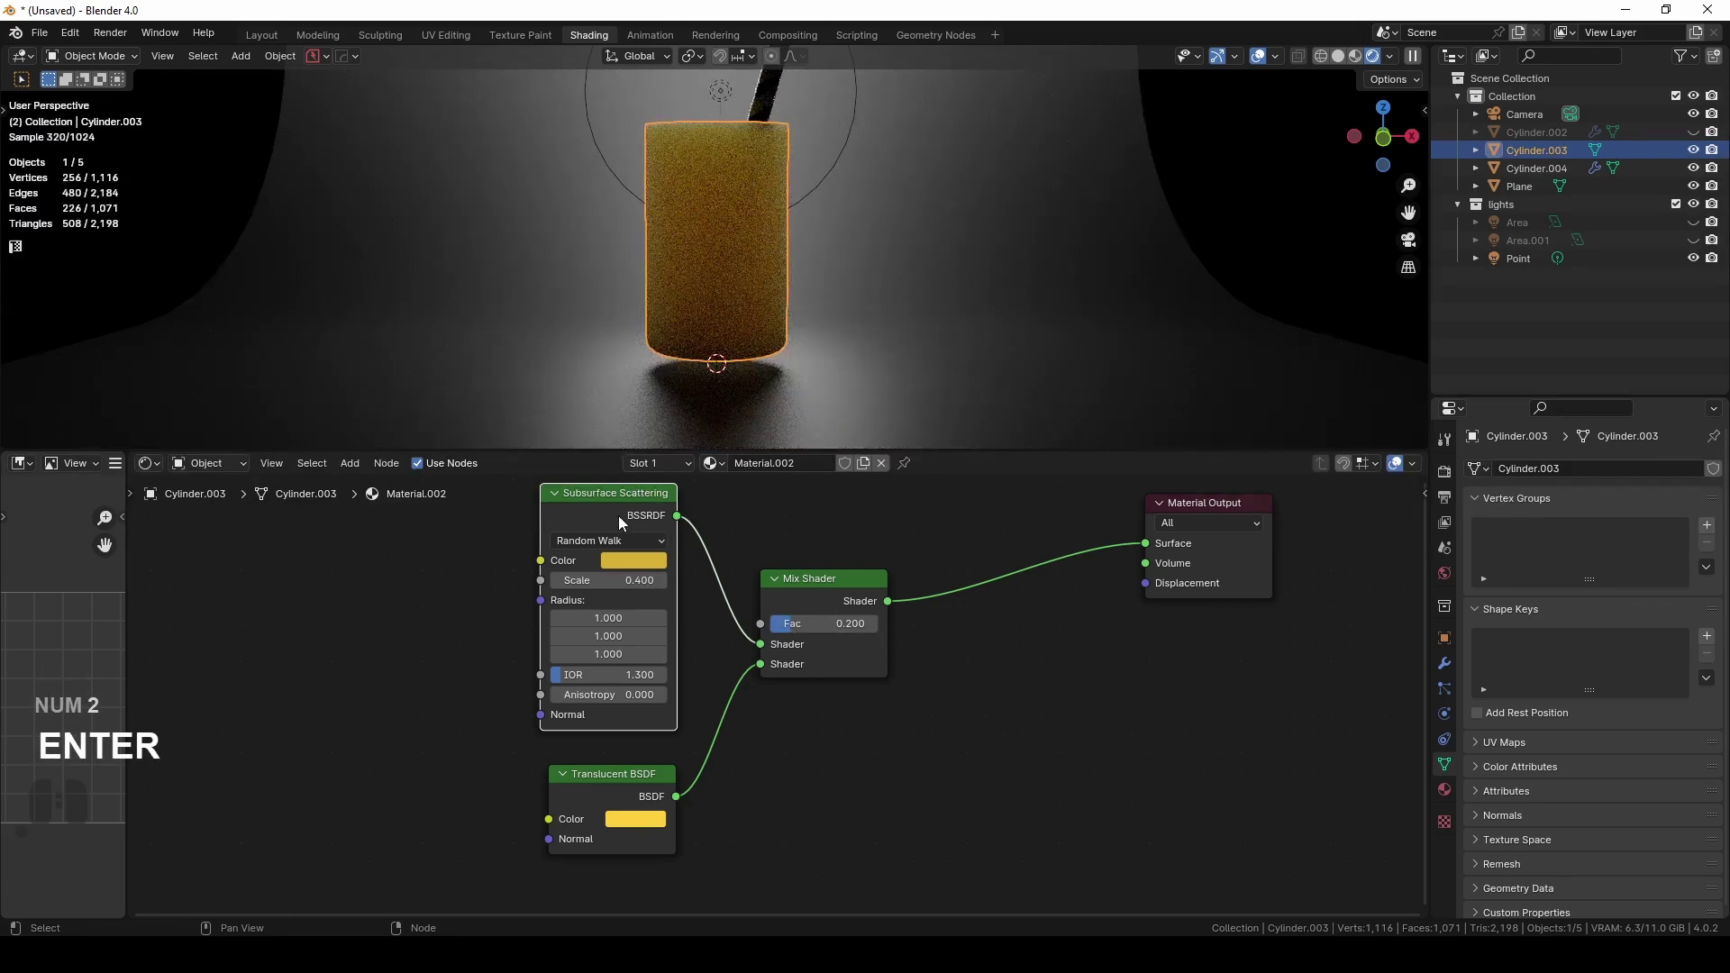
pyautogui.moveTo(593, 792); pyautogui.dragTo(586, 789)
# Show the hidden Area and Area.001 lights again
pyautogui.scroll(-2, 786, 286)
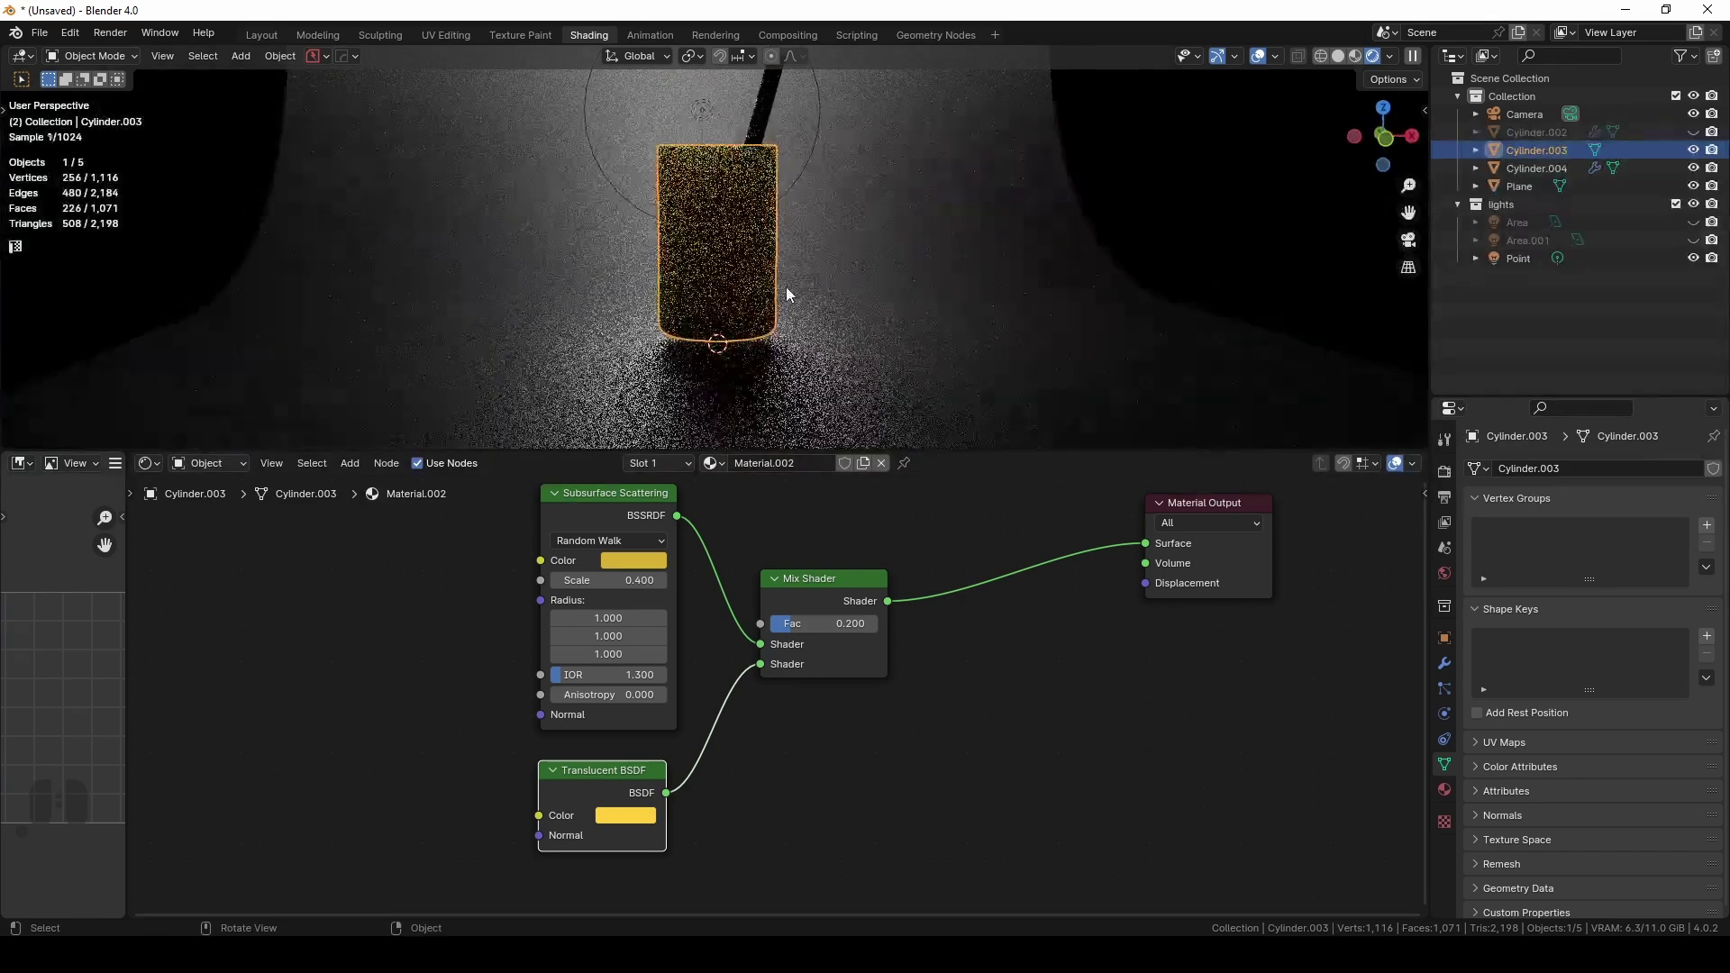
pyautogui.scroll(2, 790, 287)
pyautogui.moveTo(755, 213); pyautogui.dragTo(775, 282, button='middle')
pyautogui.moveTo(1695, 240); pyautogui.dragTo(1694, 223)
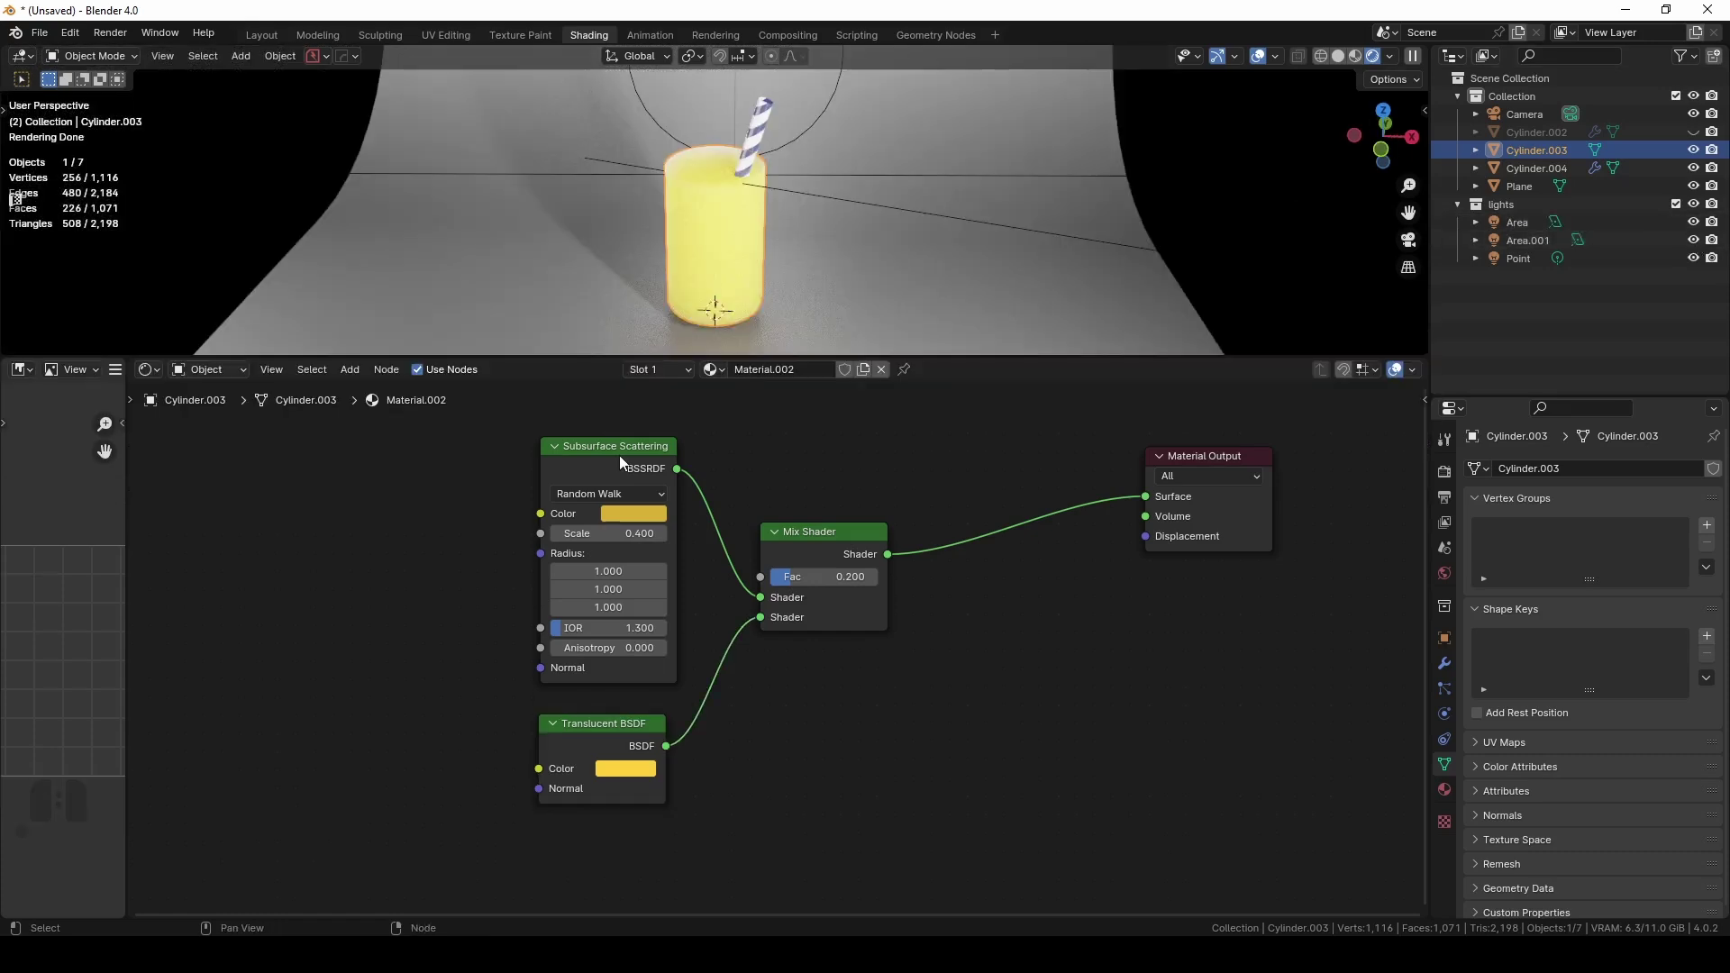
pyautogui.click(616, 449)
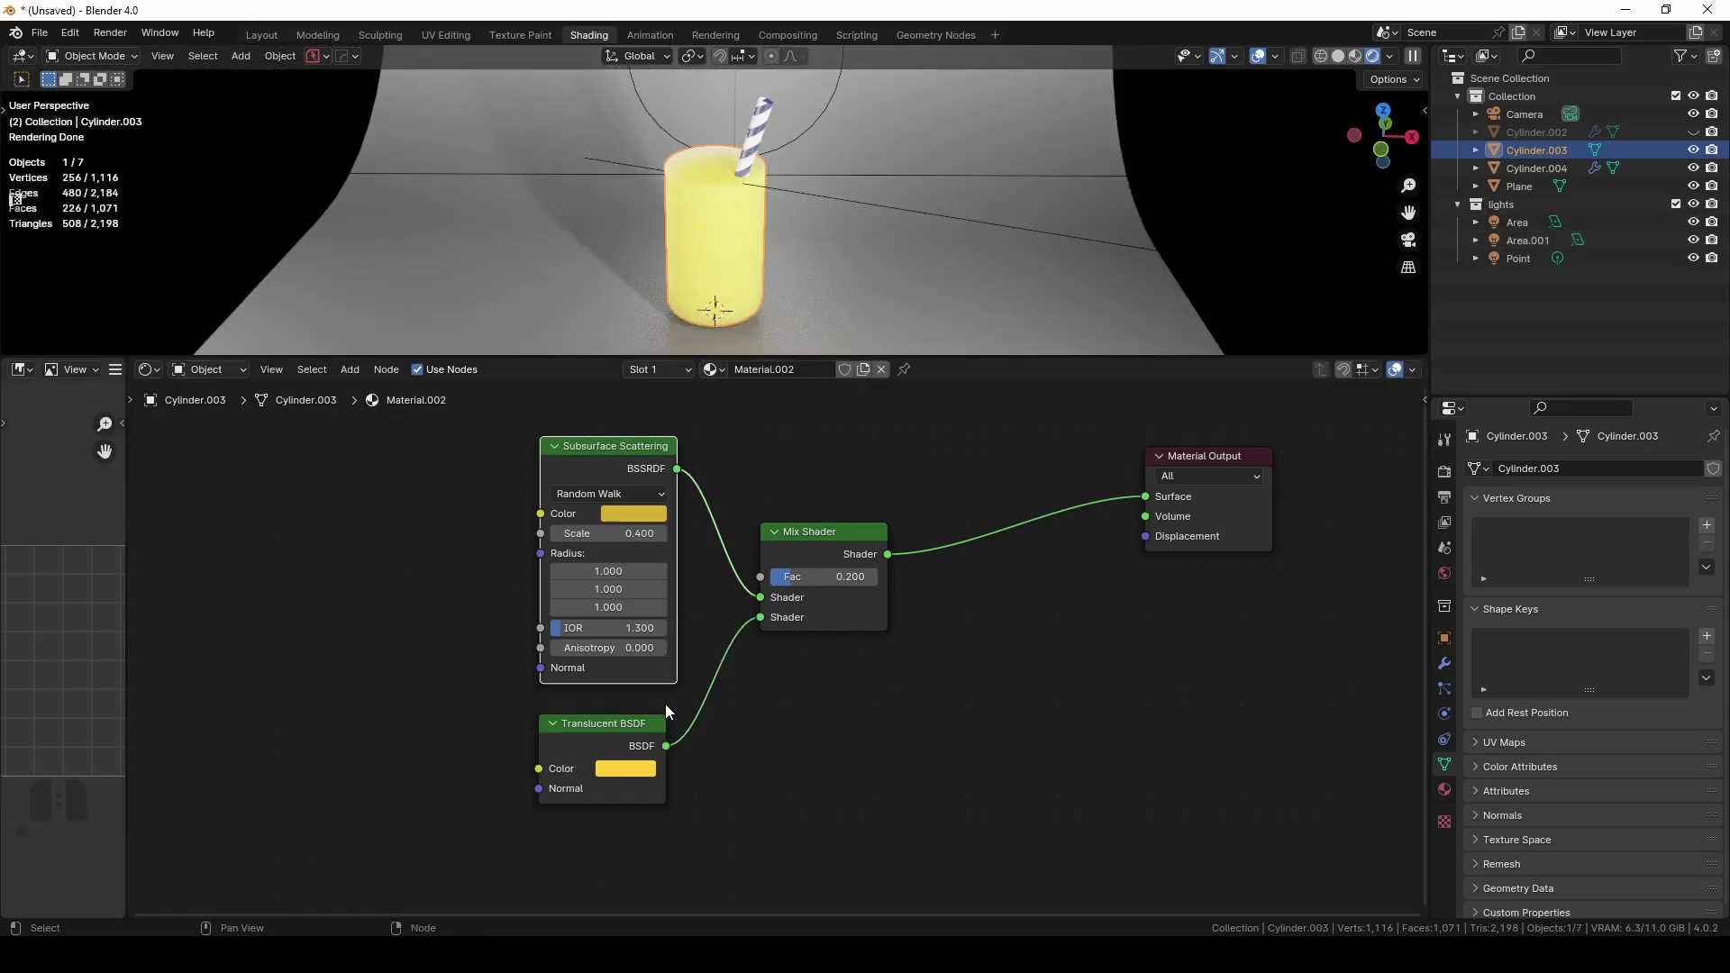
pyautogui.click(592, 741)
pyautogui.click(880, 703)
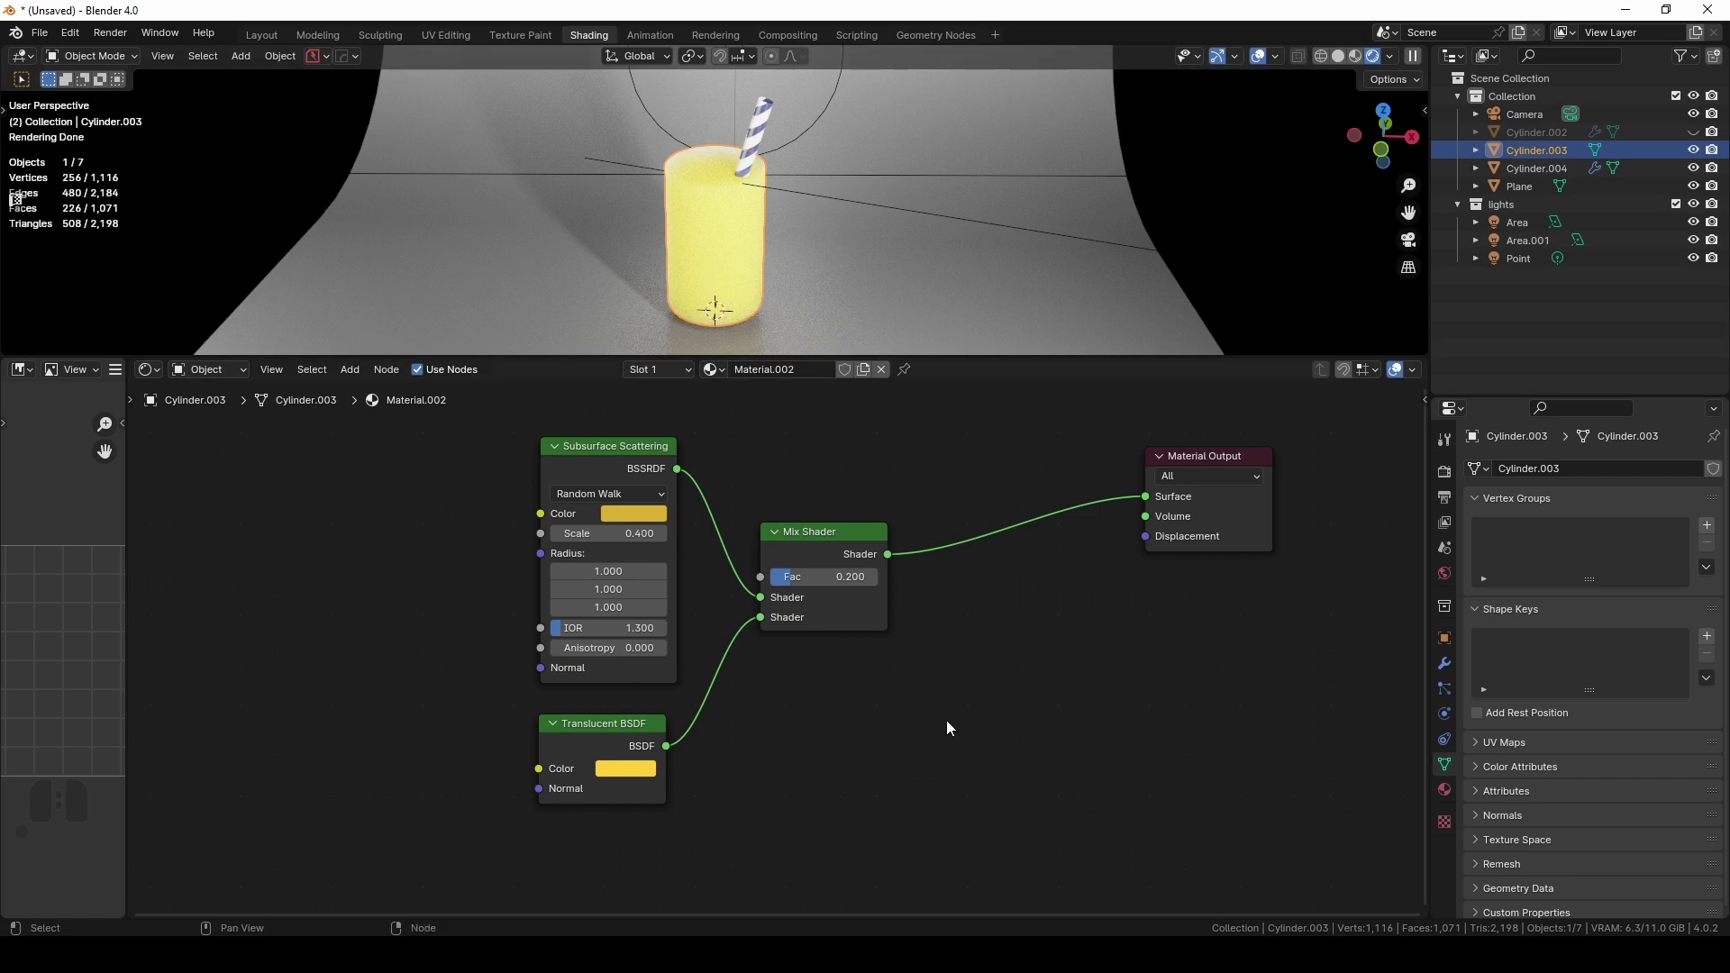
# Add a Volume Absorption node below the Mix Shader and connect it to the Material Output's Volume
pyautogui.hotkey('shift', 'a')
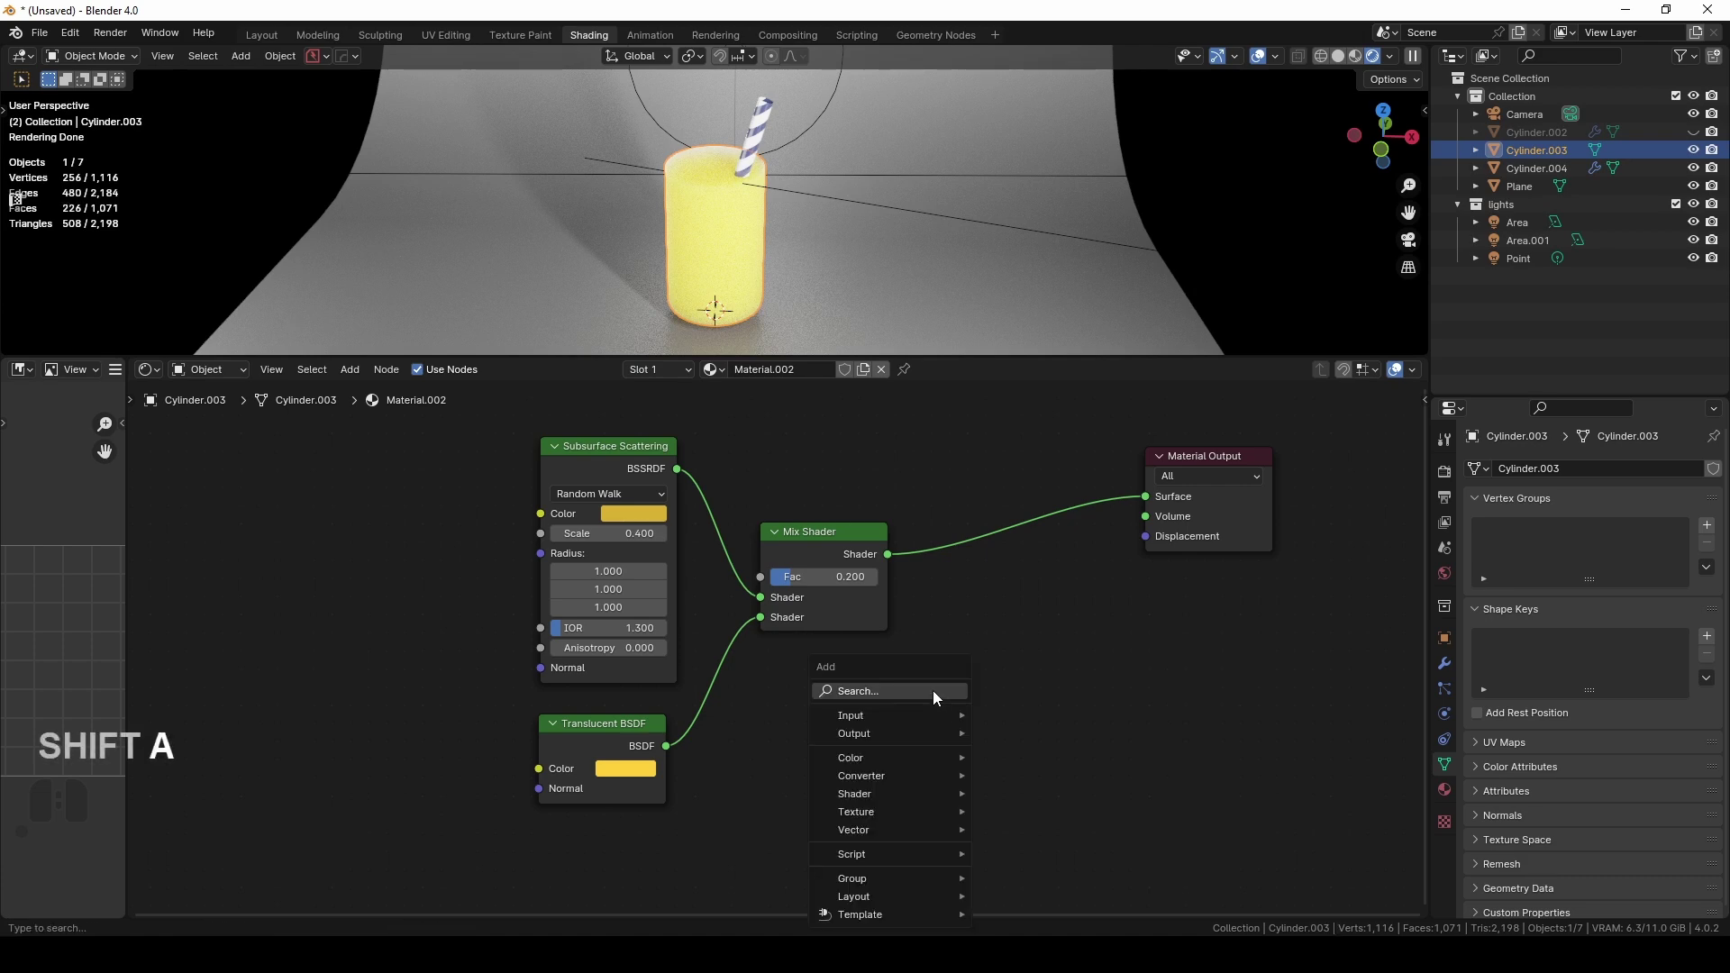
pyautogui.write('volum')
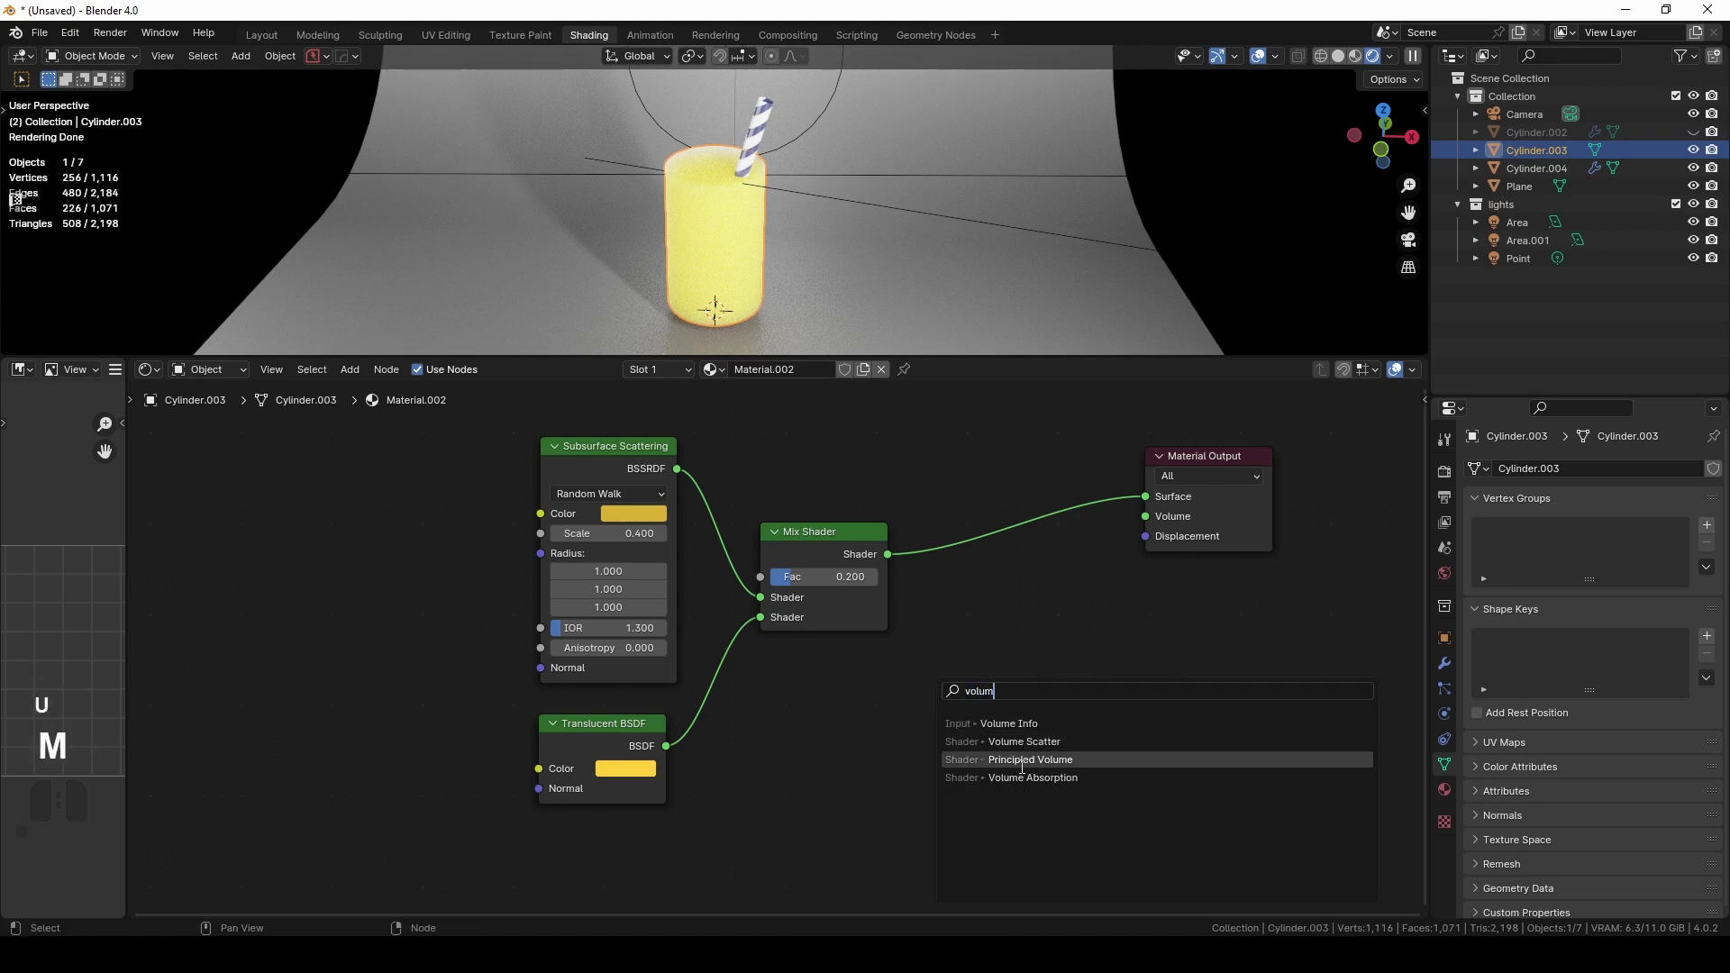
pyautogui.click(942, 783)
pyautogui.click(874, 722)
pyautogui.moveTo(1035, 763); pyautogui.dragTo(1145, 516)
pyautogui.moveTo(988, 765)
pyautogui.mouseDown()
pyautogui.moveTo(938, 734)
pyautogui.moveTo(978, 743)
pyautogui.mouseUp()
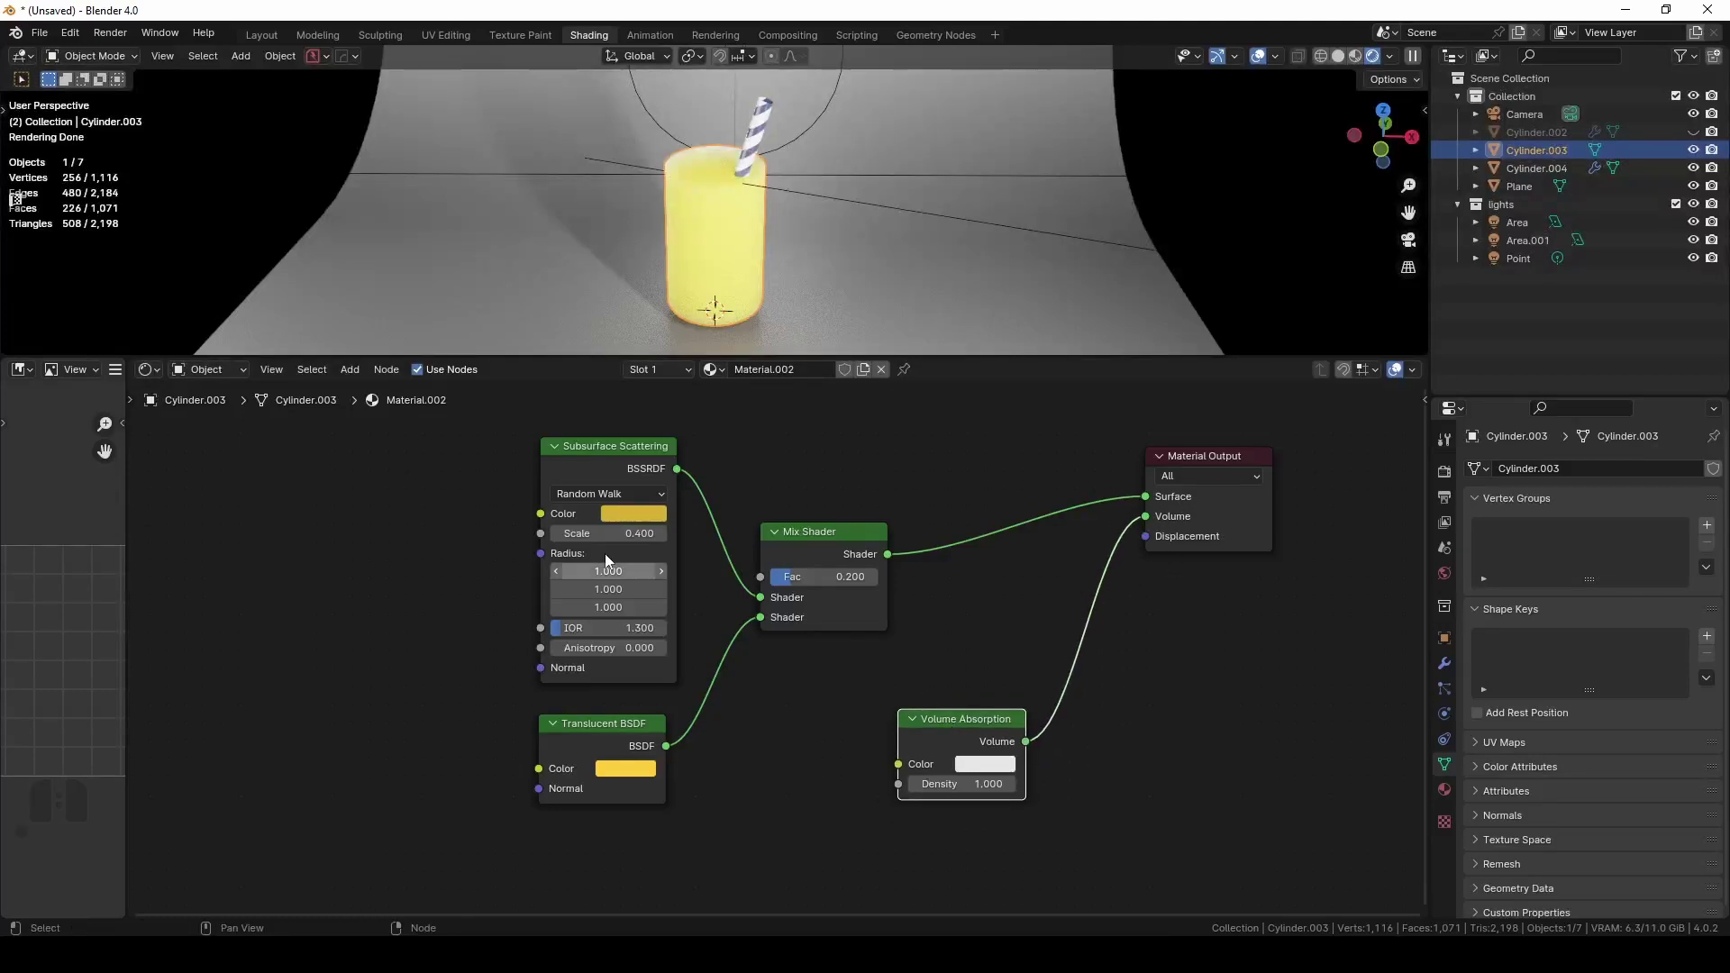
# Copy the Subsurface Scattering node's hex colour D9B034 into the Volume Absorption node's Color
pyautogui.click(624, 514)
pyautogui.click(705, 433)
pyautogui.hotkey('ctrl', 'c')
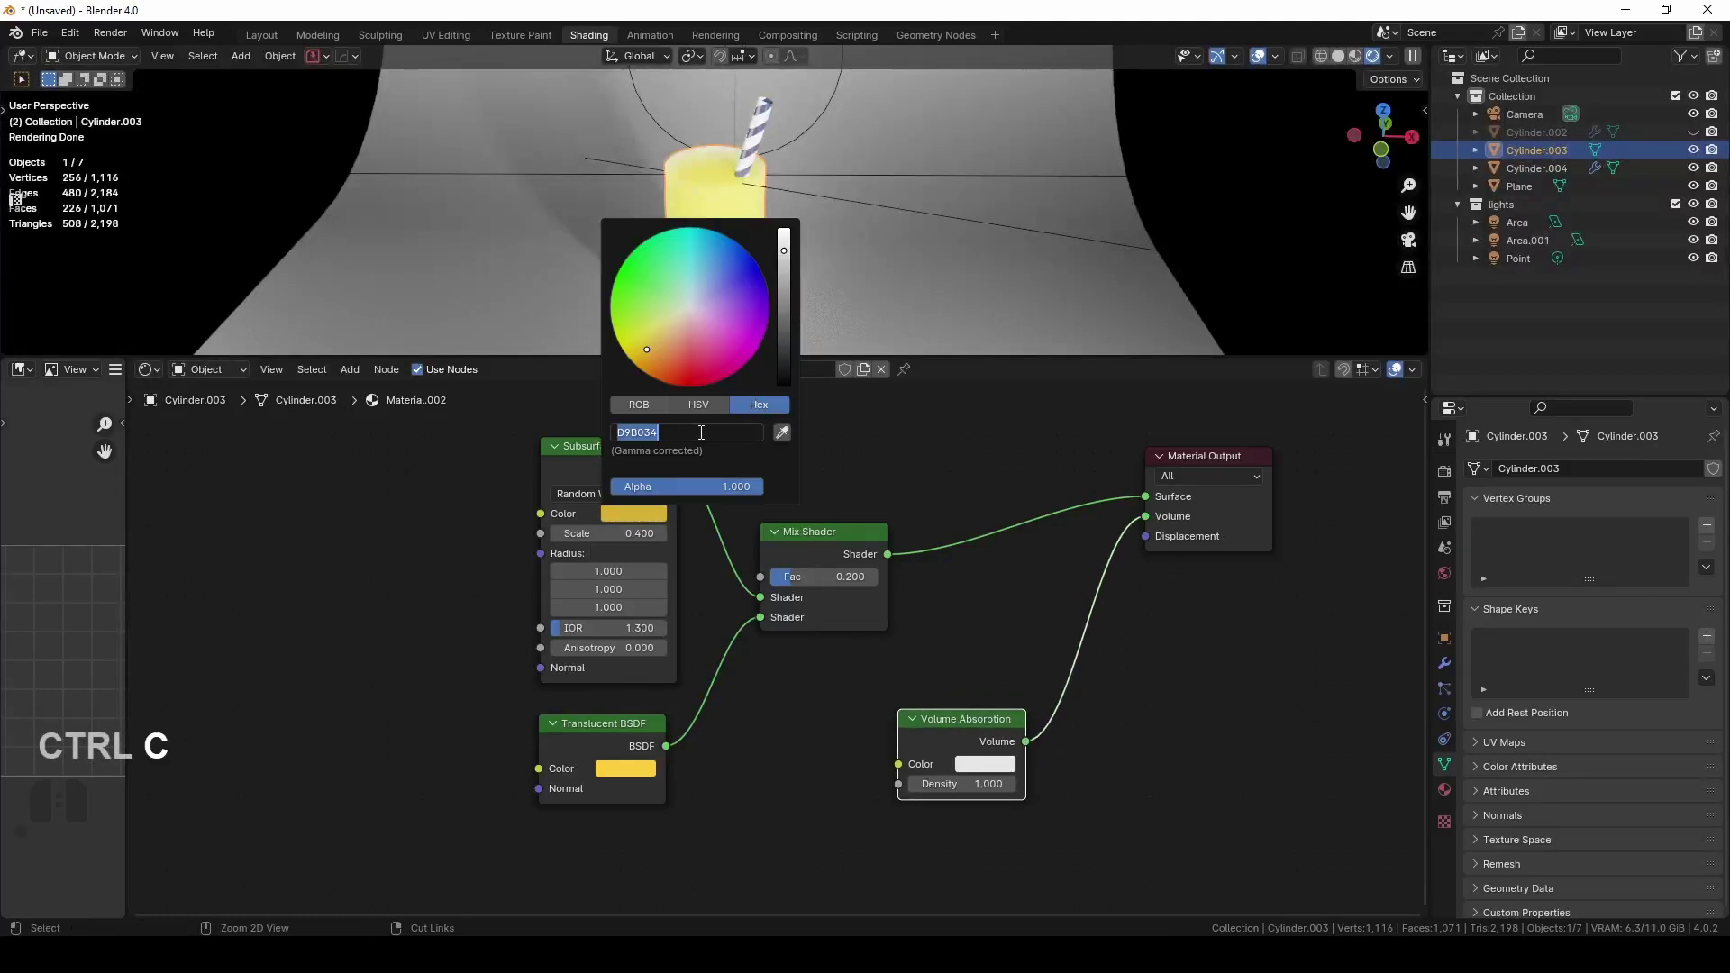
pyautogui.click(501, 455)
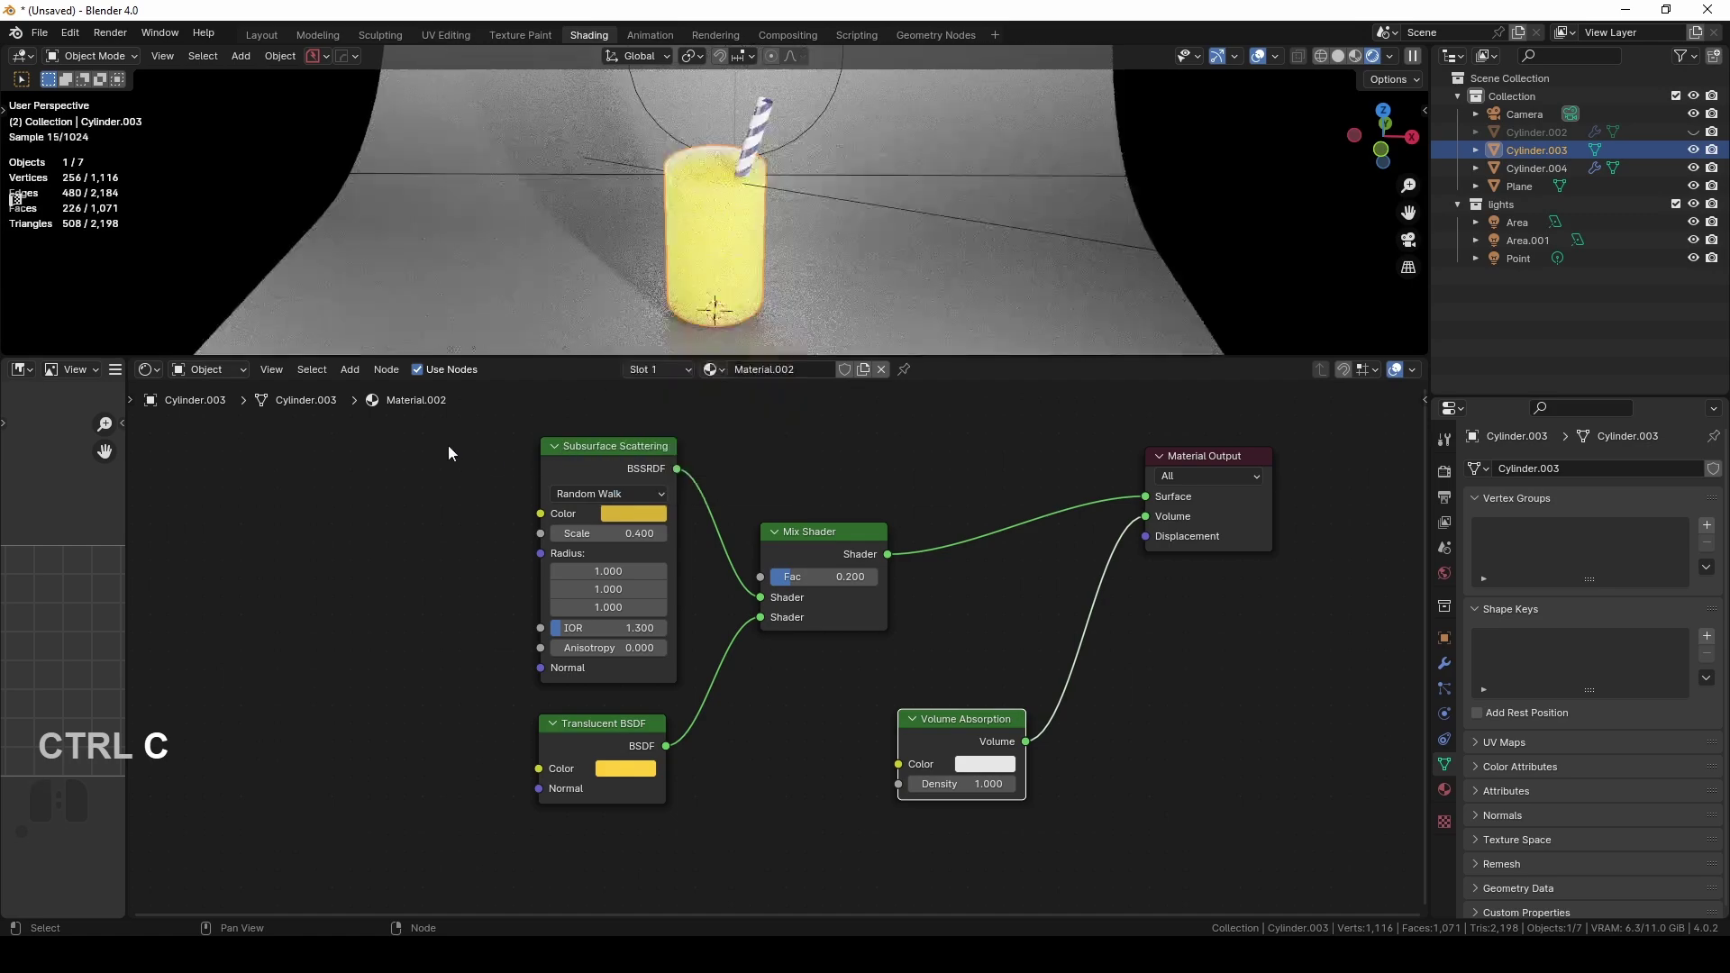
pyautogui.click(987, 764)
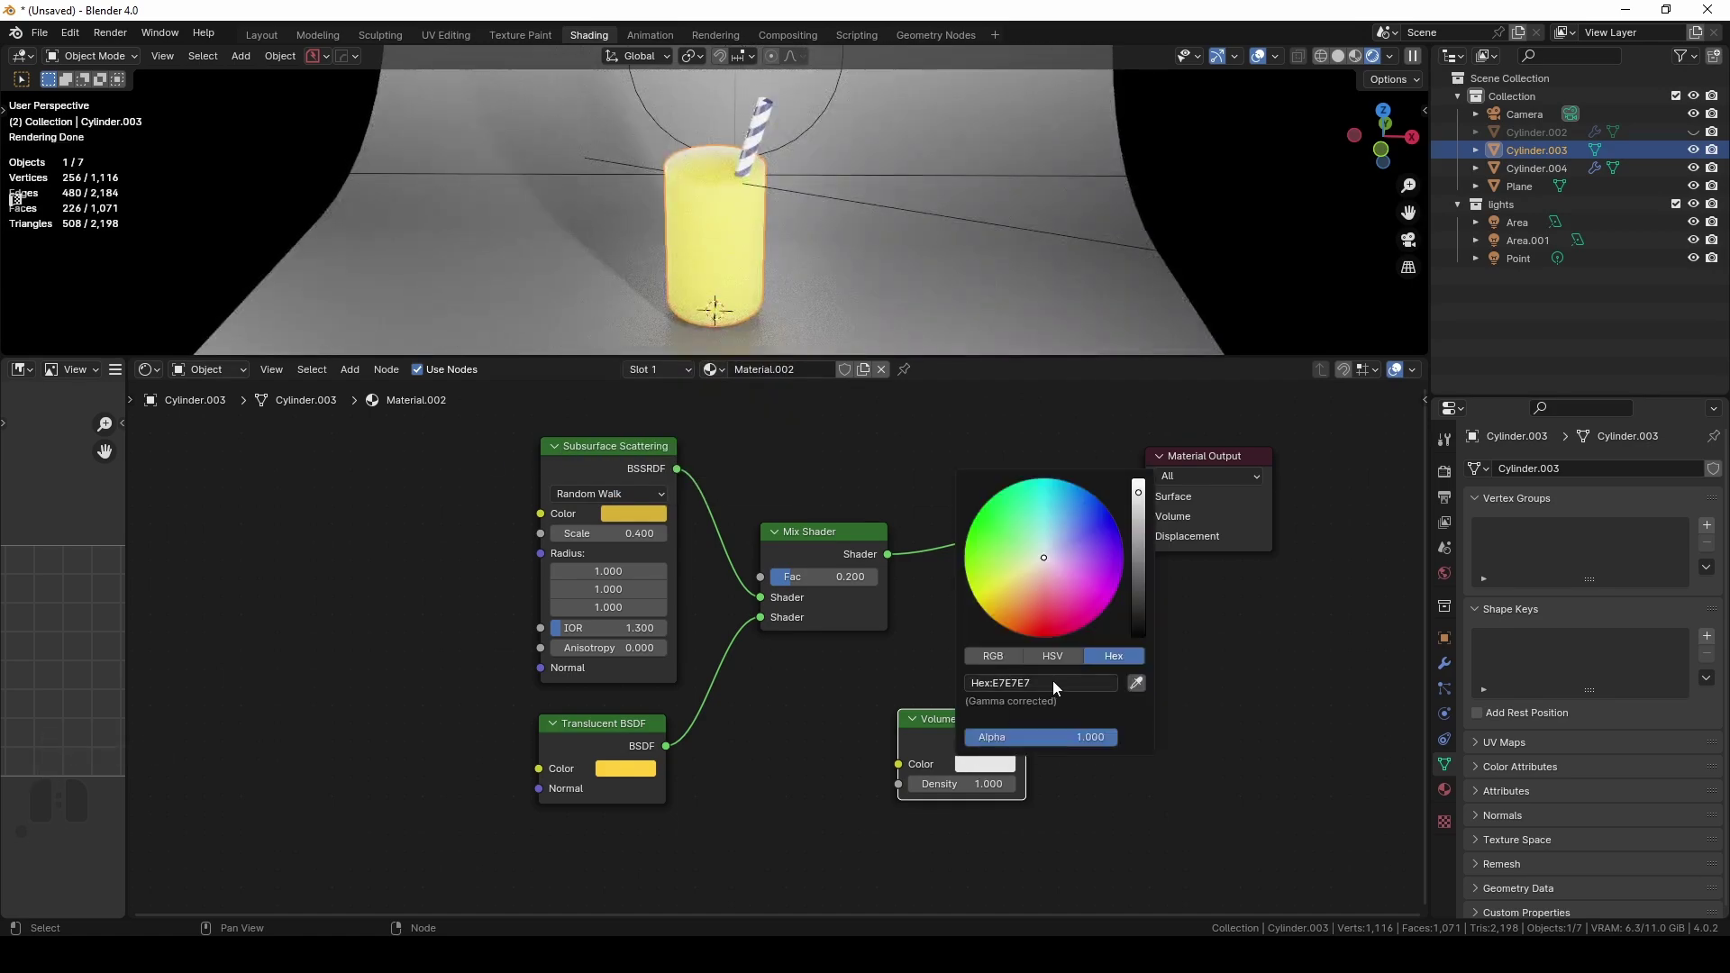
pyautogui.hotkey('ctrl', 'v')
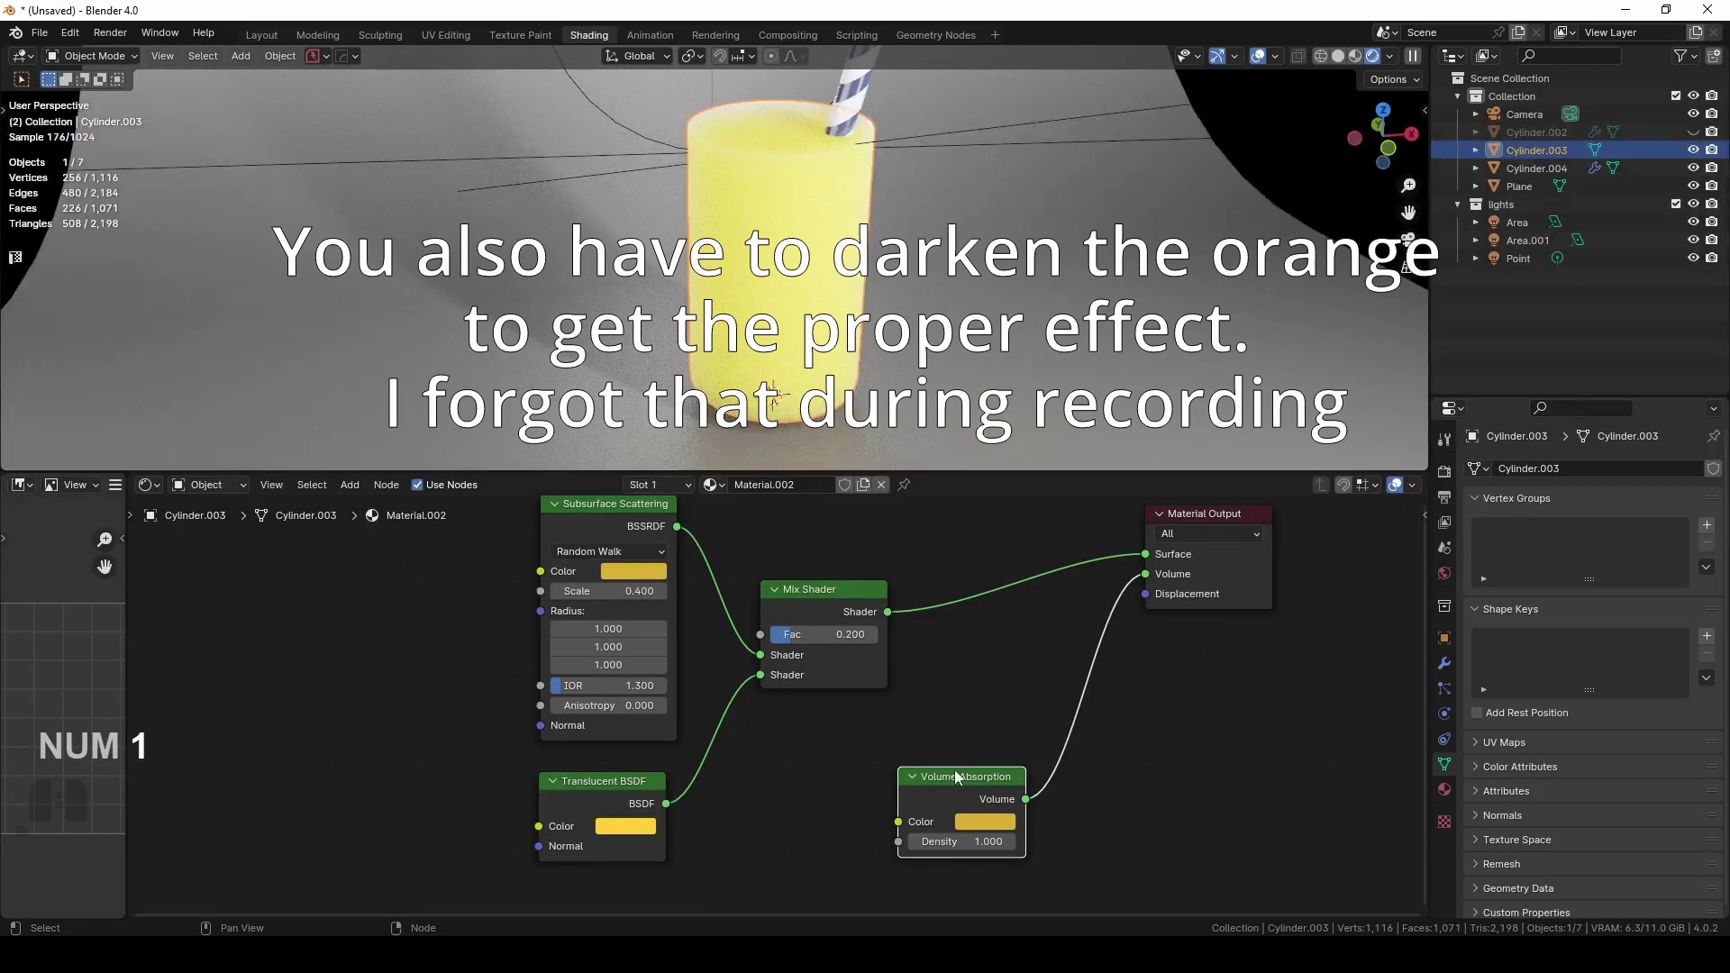
# Set the Volume Absorption node's Density to 3 and check the liquid from another angle
pyautogui.click(955, 842)
pyautogui.write('3')
pyautogui.press('Return')
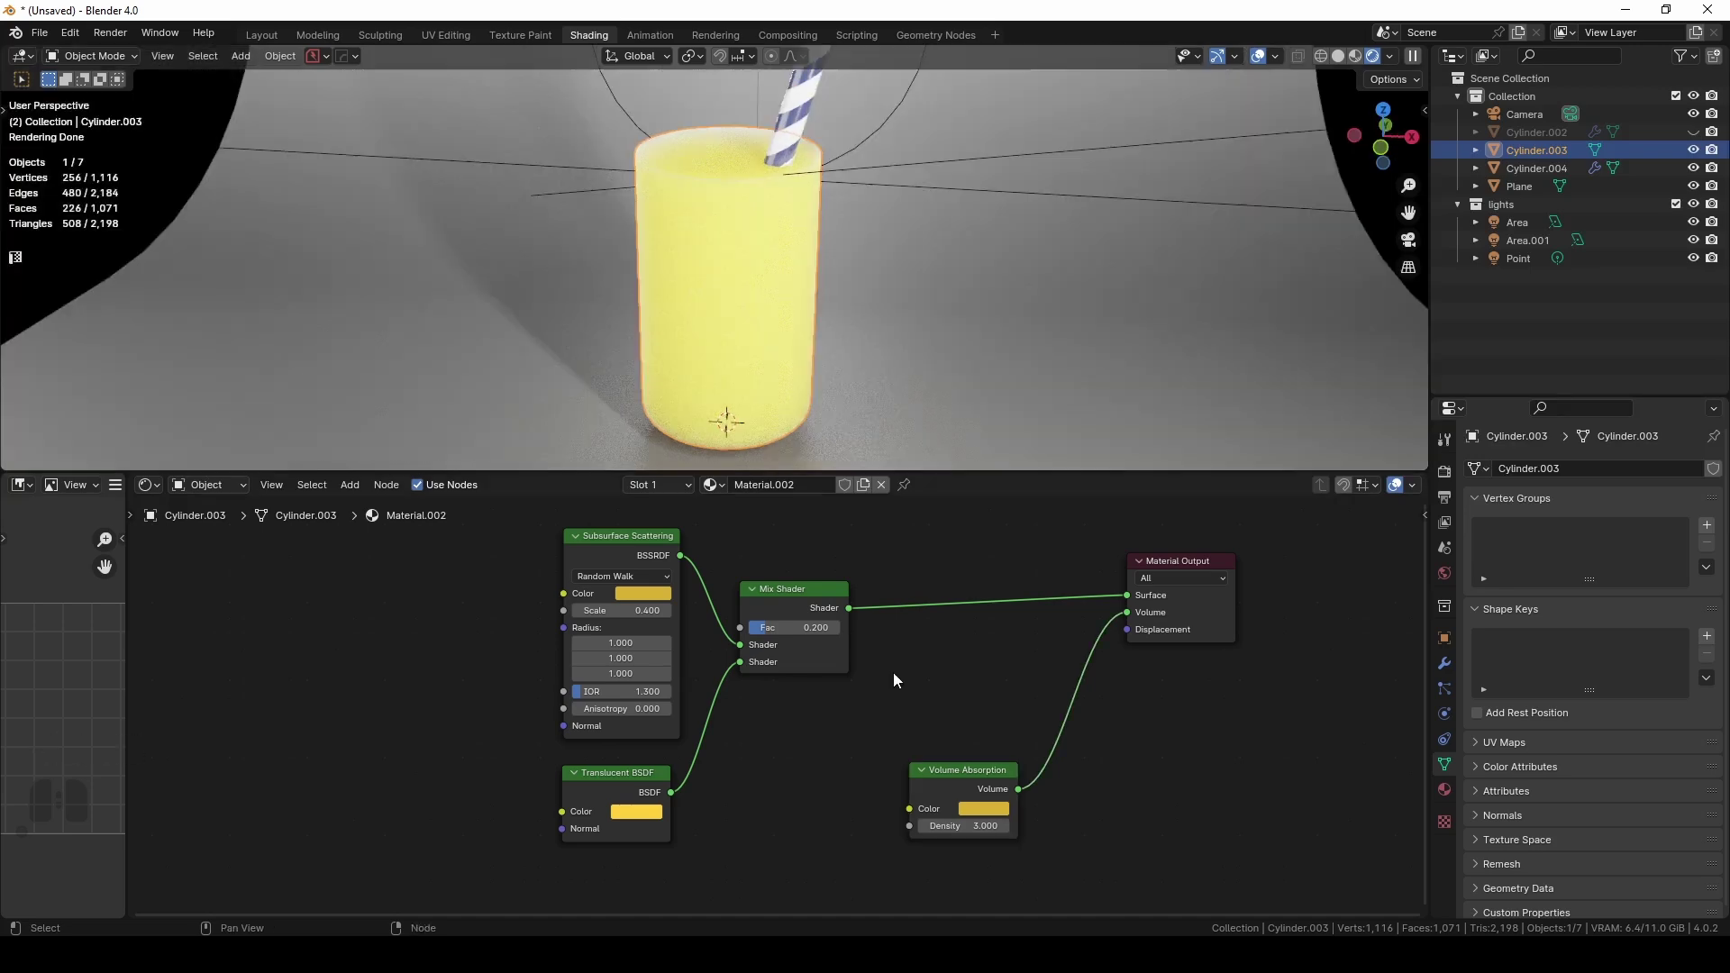
pyautogui.moveTo(694, 258); pyautogui.dragTo(788, 279, button='middle')
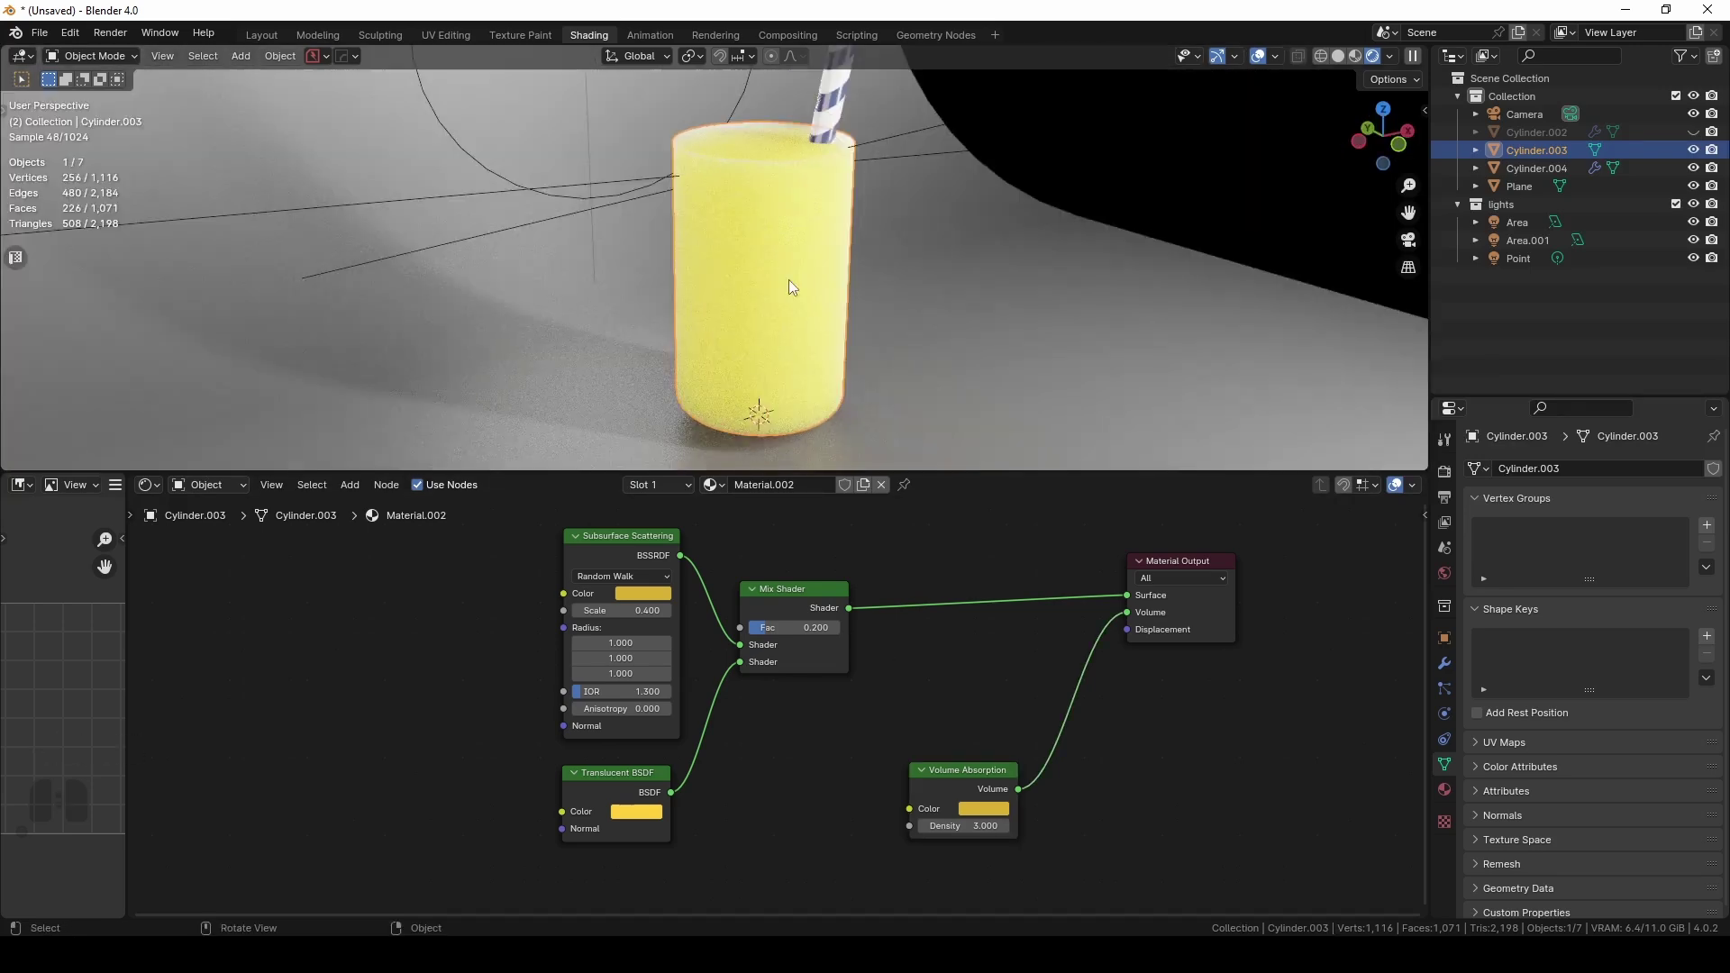
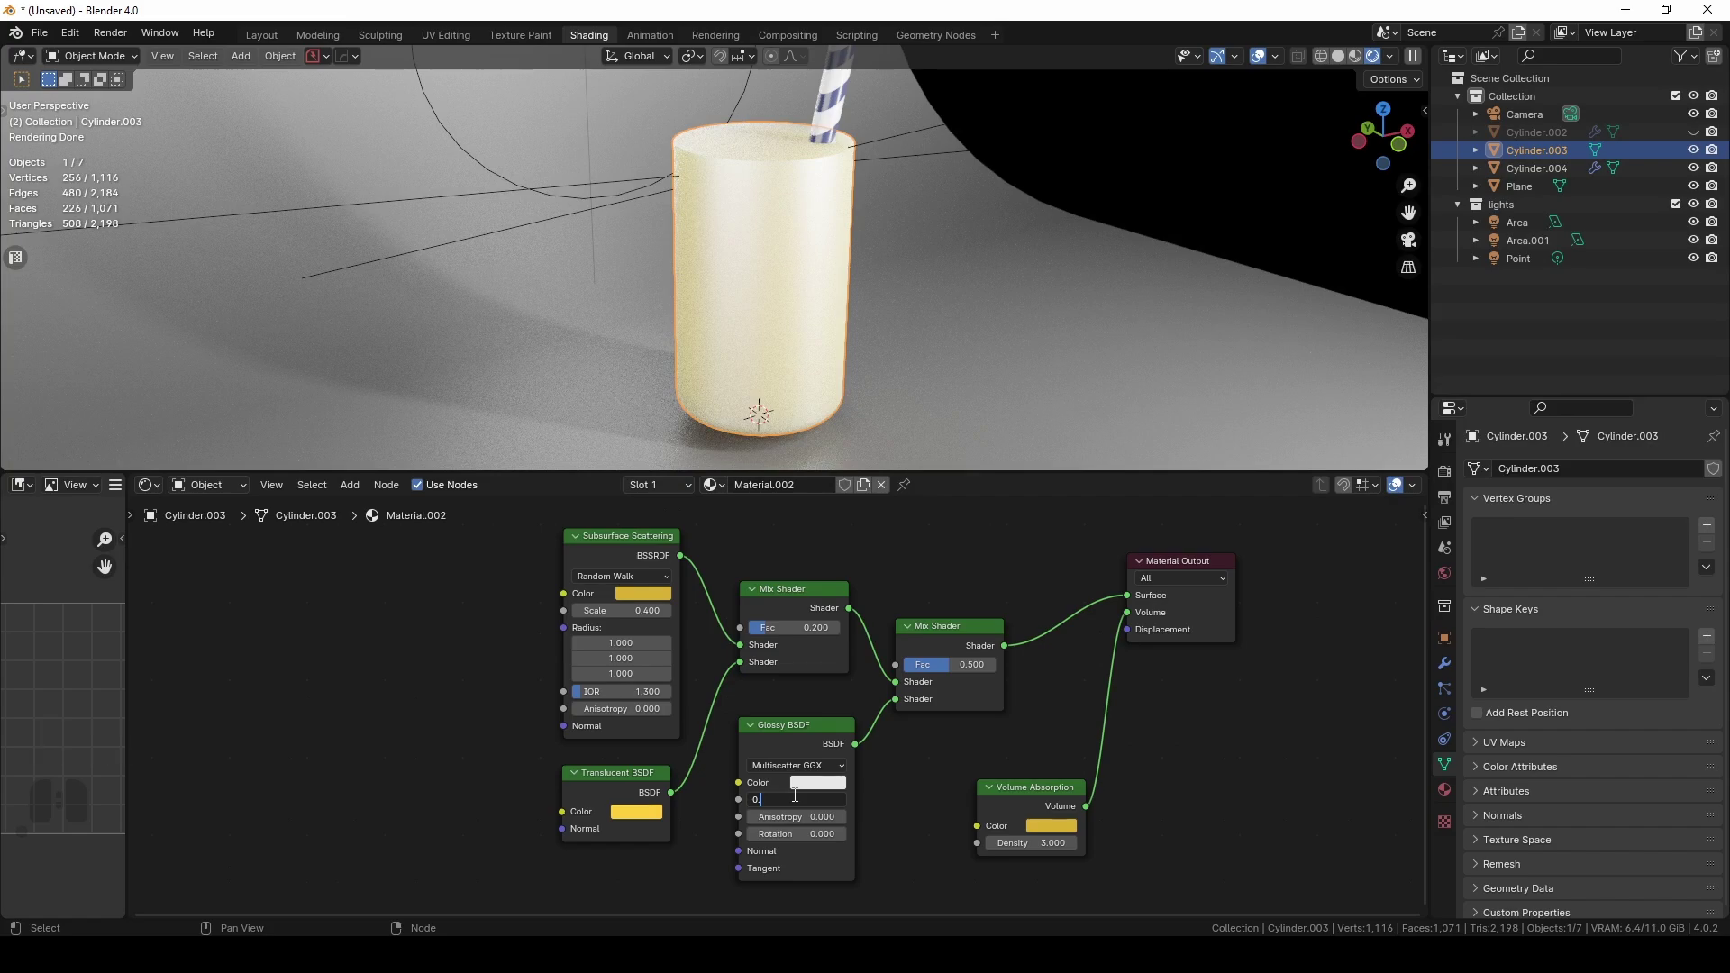
# Try a Roughness of 0.1 on the Glossy BSDF and reduce it to 0.05
pyautogui.press('Return')
pyautogui.moveTo(797, 298); pyautogui.dragTo(782, 213, button='middle')
pyautogui.moveTo(708, 266); pyautogui.dragTo(748, 279, button='middle')
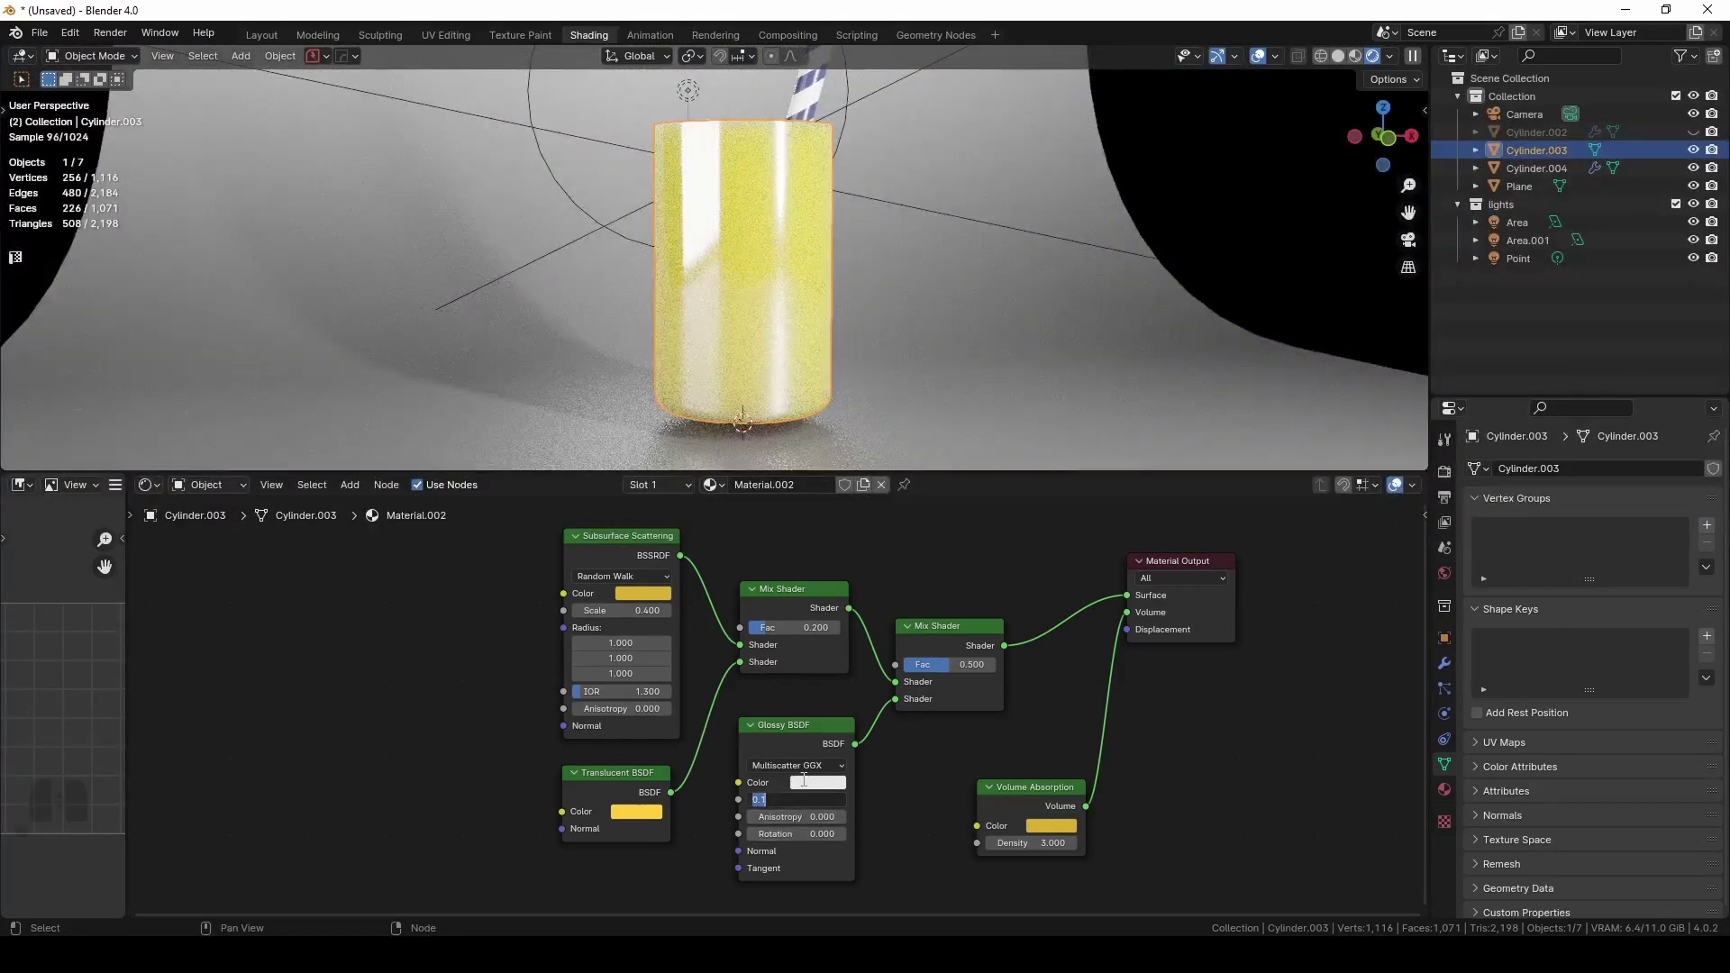
pyautogui.write('.05')
pyautogui.press('Return')
pyautogui.moveTo(784, 388); pyautogui.dragTo(694, 242, button='middle')
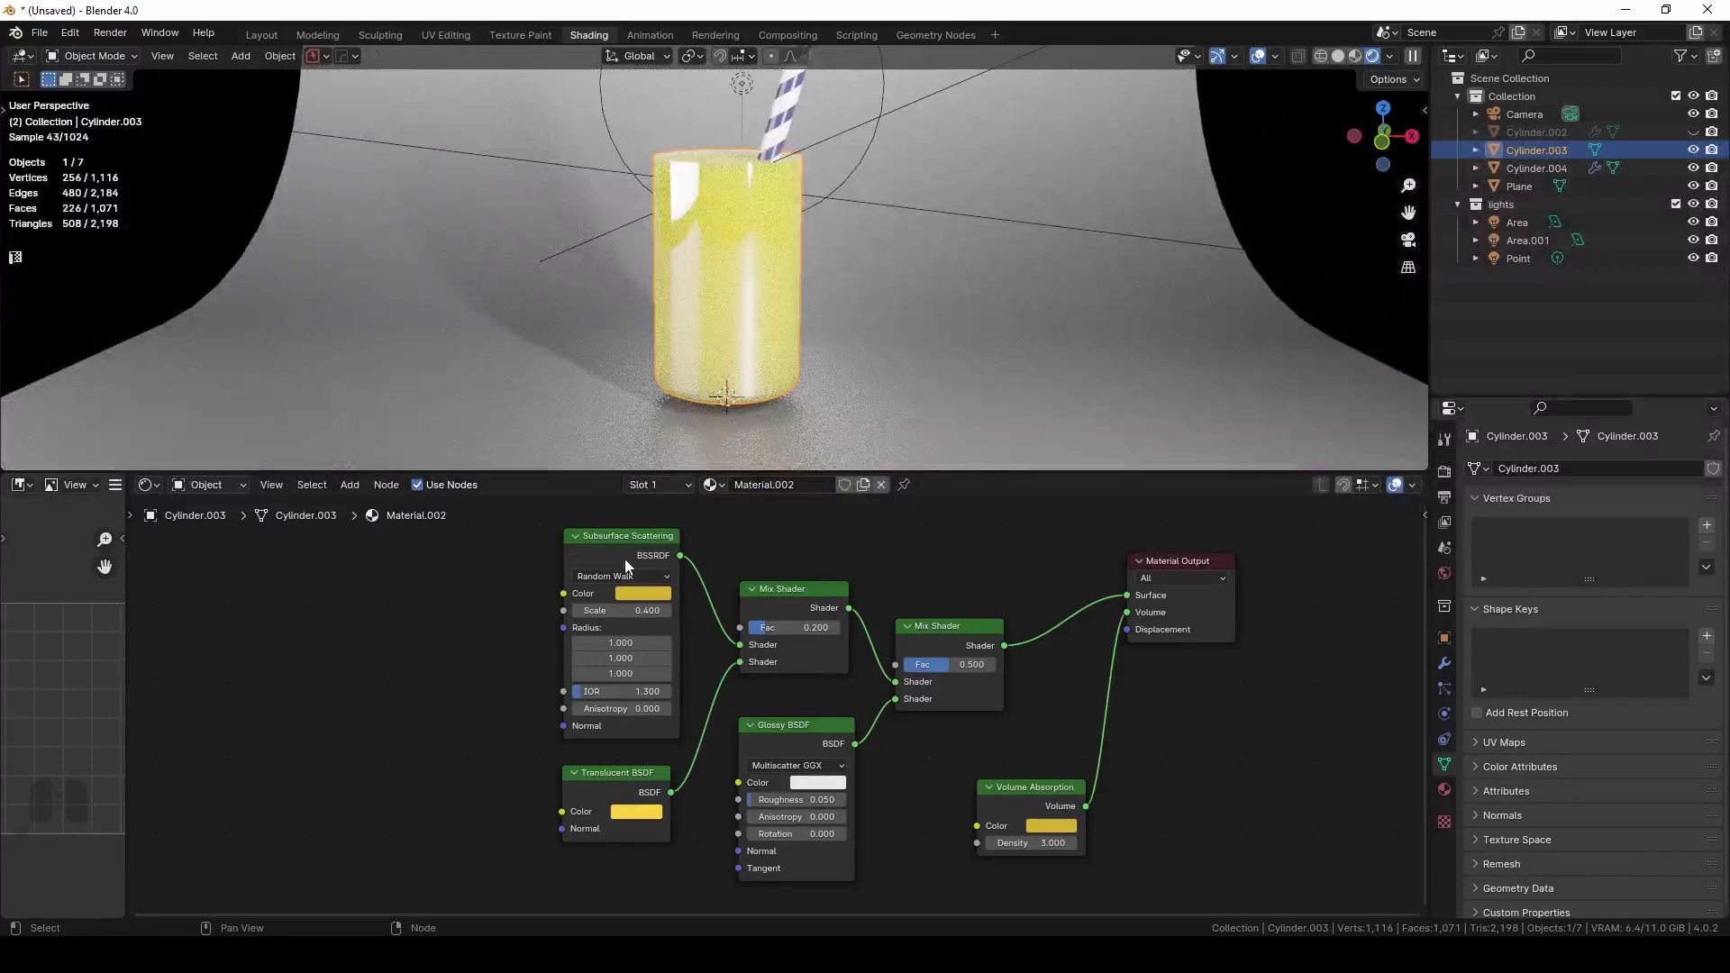
# Move the Subsurface Scattering, Translucent BSDF and first Mix Shader nodes away from the Glossy BSDF to make room
pyautogui.press('g')
pyautogui.click(509, 876)
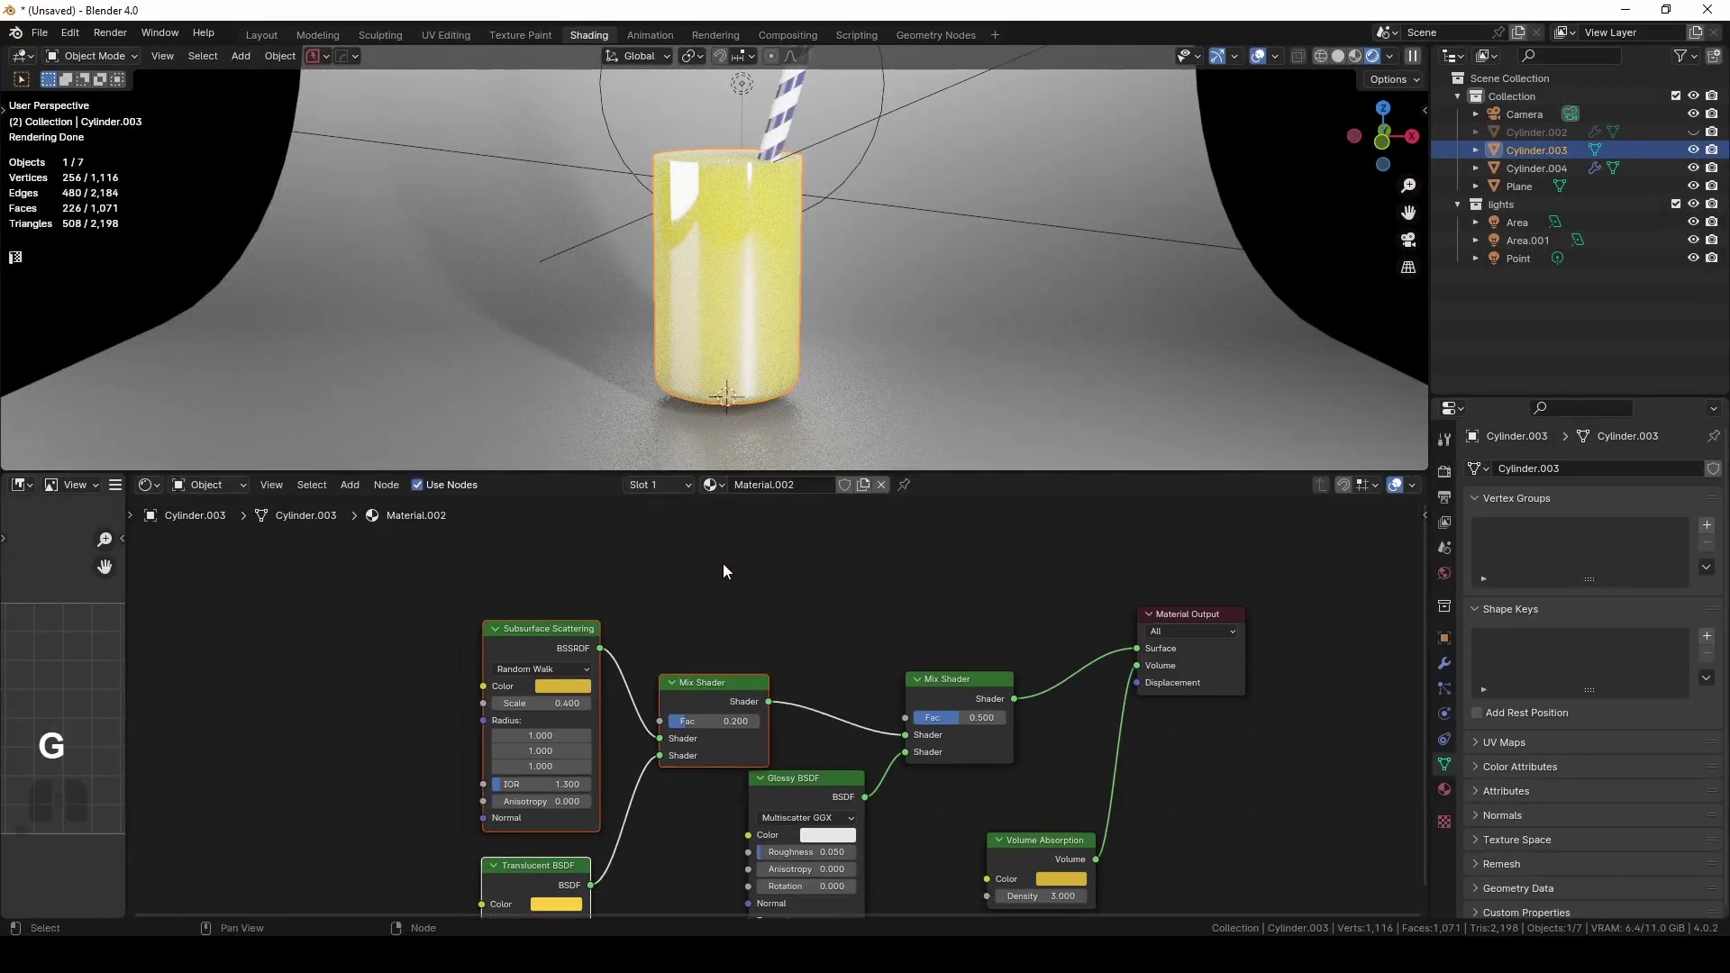
pyautogui.click(734, 576)
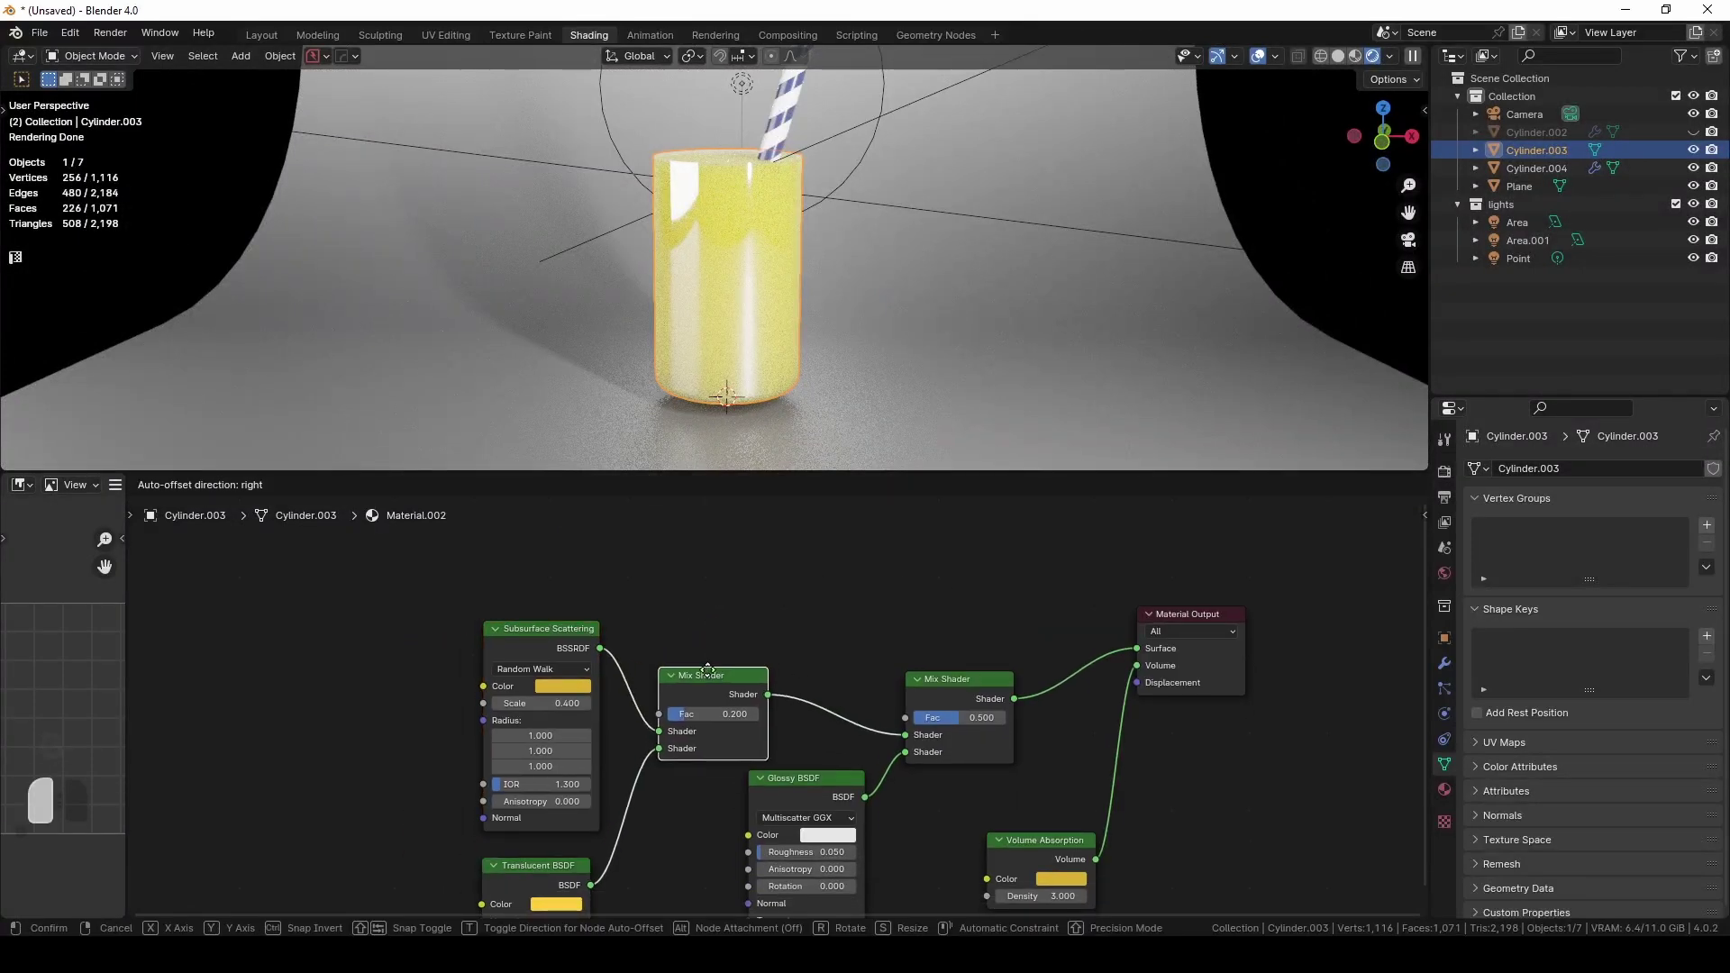
# Add a Fresnel node above the two Mix Shaders and set its IOR to 1.3
pyautogui.hotkey('shift', 'a')
pyautogui.click(743, 584)
pyautogui.write('fresn')
pyautogui.click(758, 610)
pyautogui.click(758, 547)
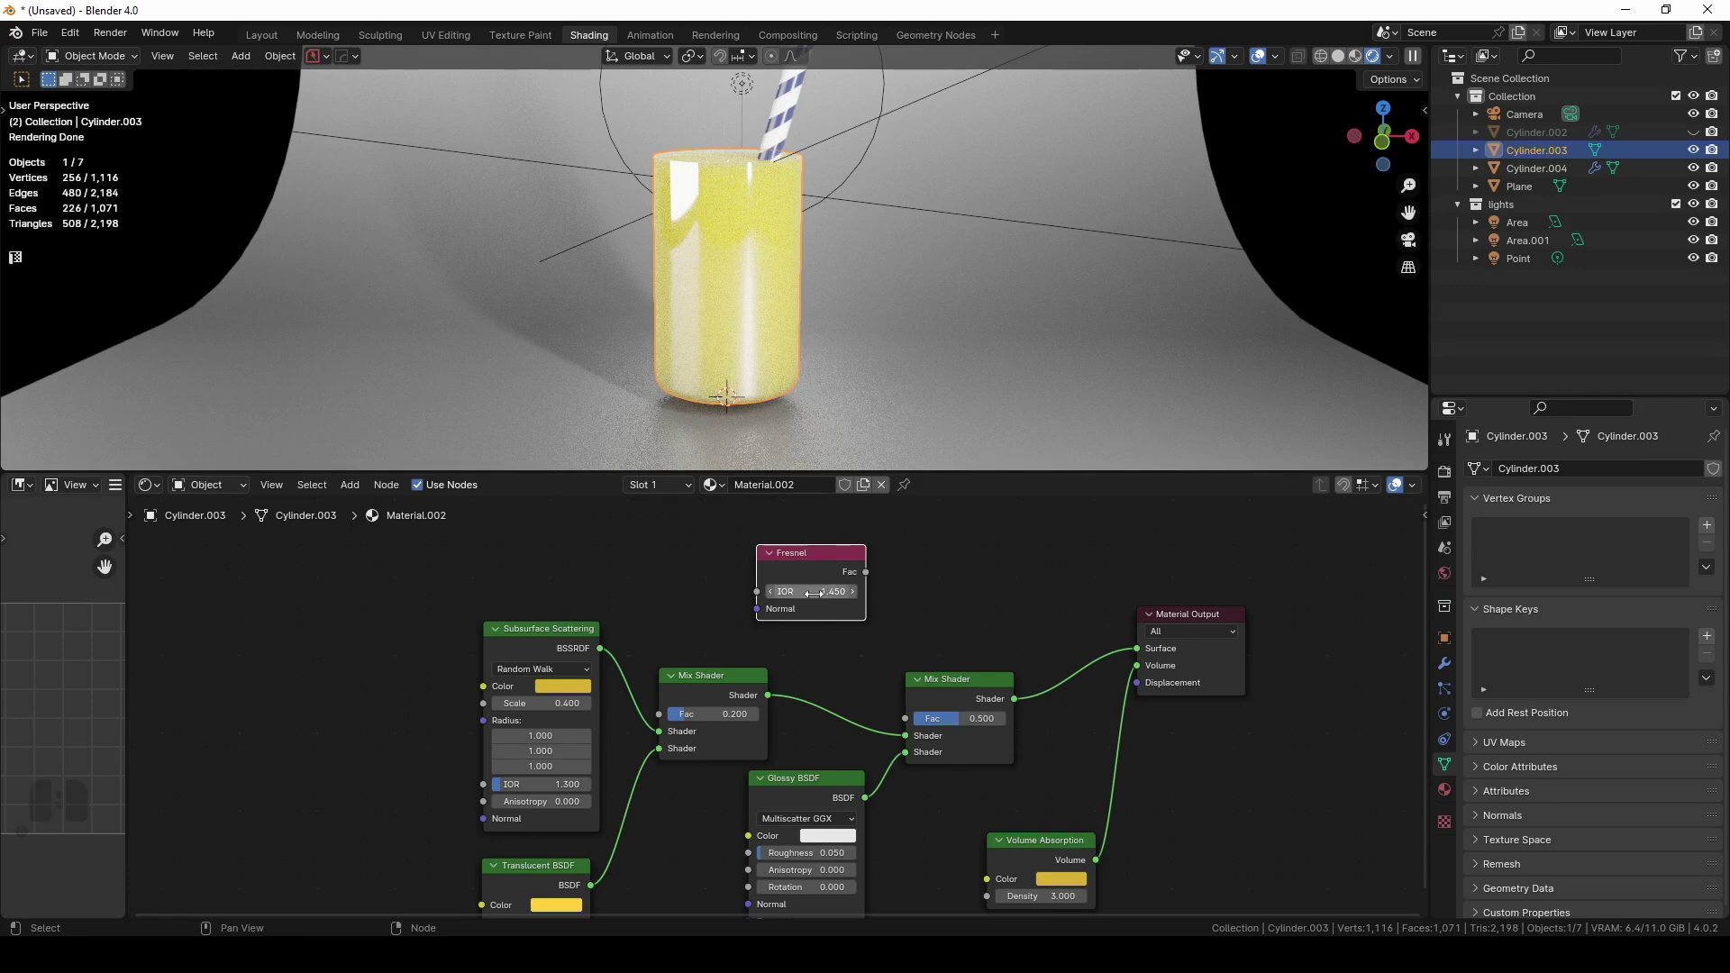
pyautogui.moveTo(336, 736); pyautogui.dragTo(327, 651, button='middle')
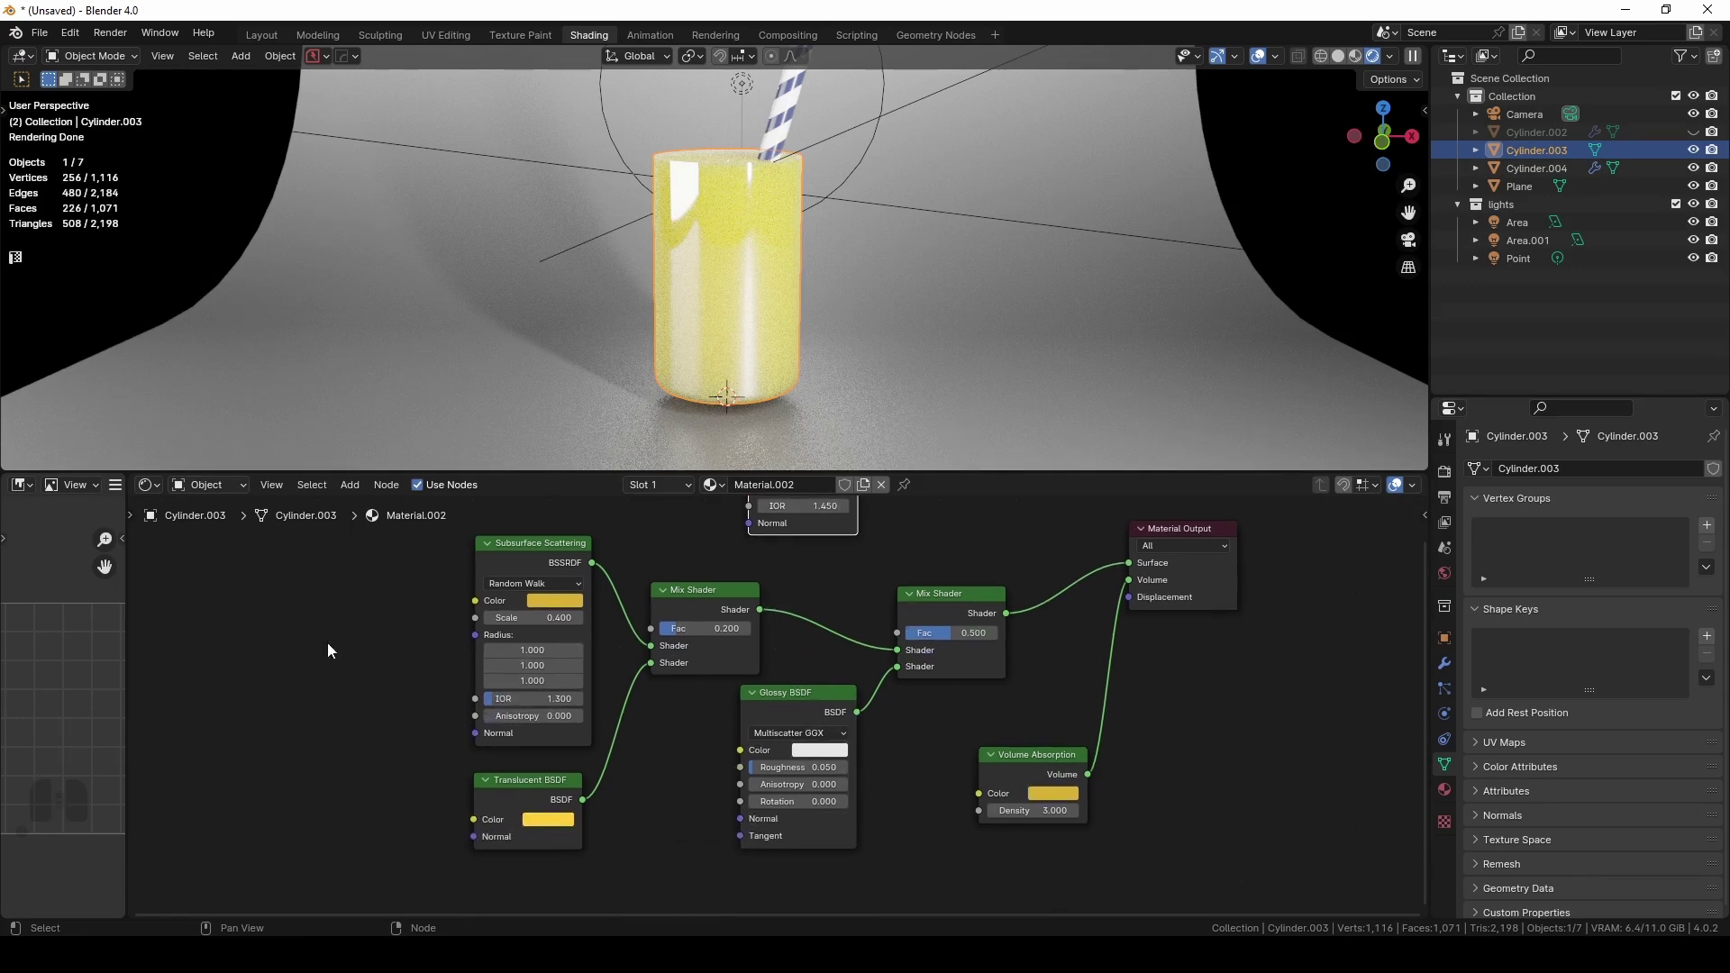
pyautogui.moveTo(655, 524); pyautogui.dragTo(662, 583, button='middle')
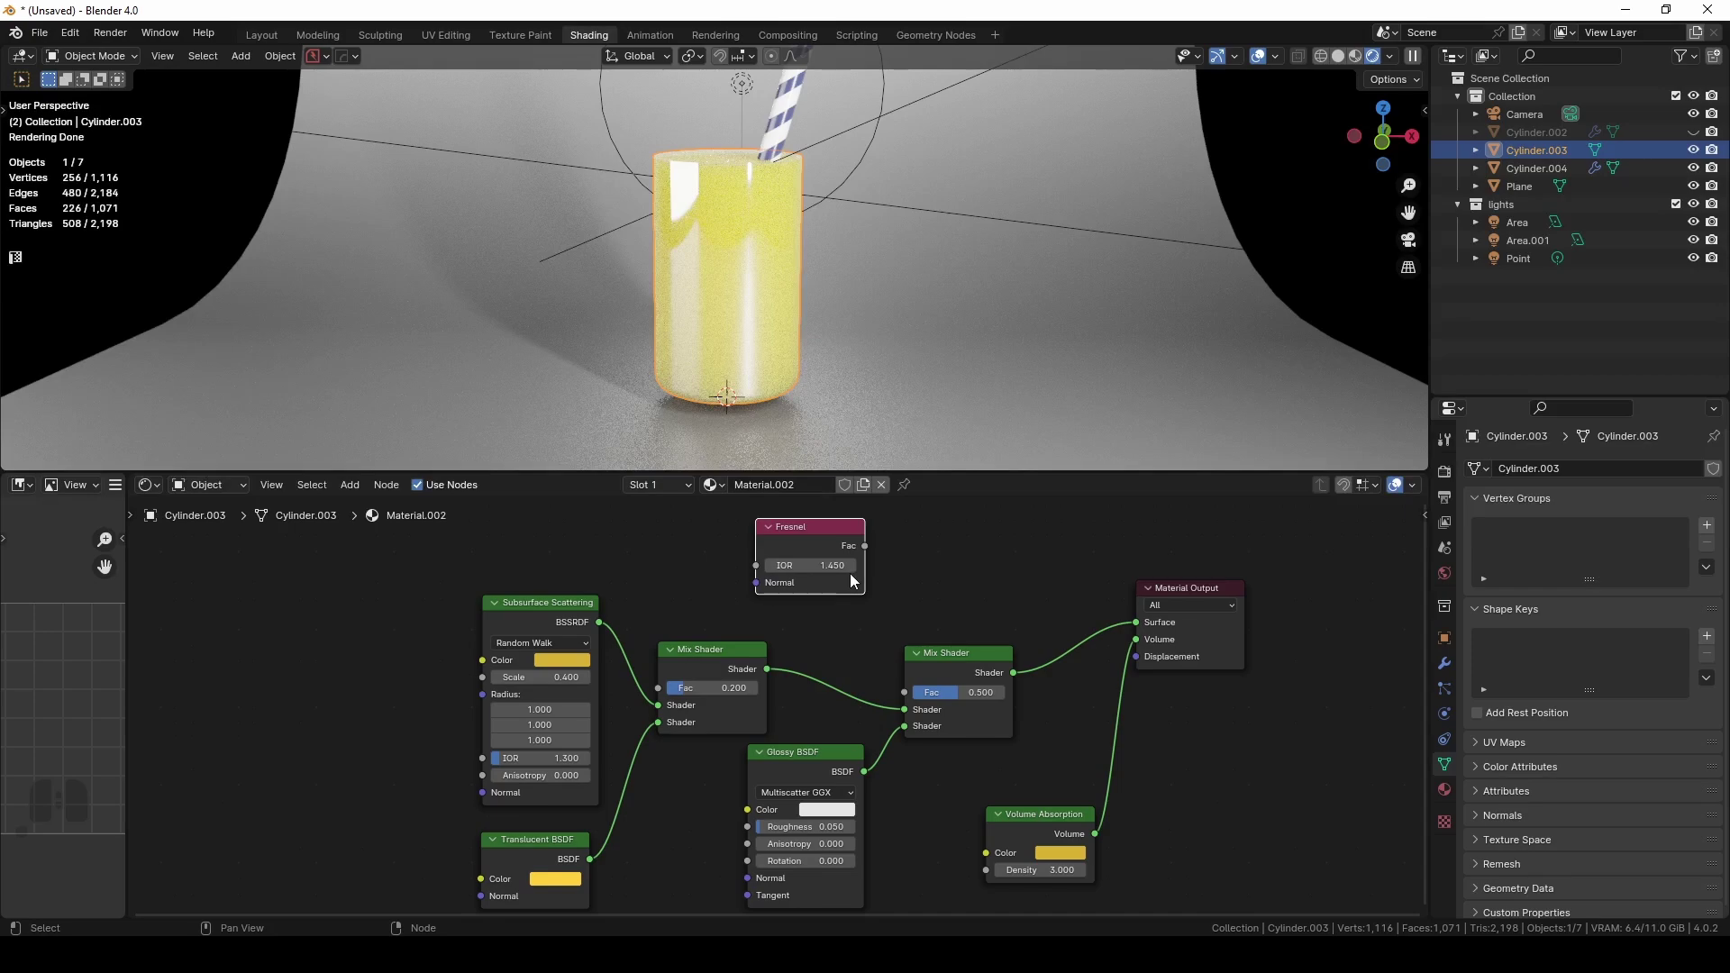
pyautogui.write('3')
pyautogui.press('Return')
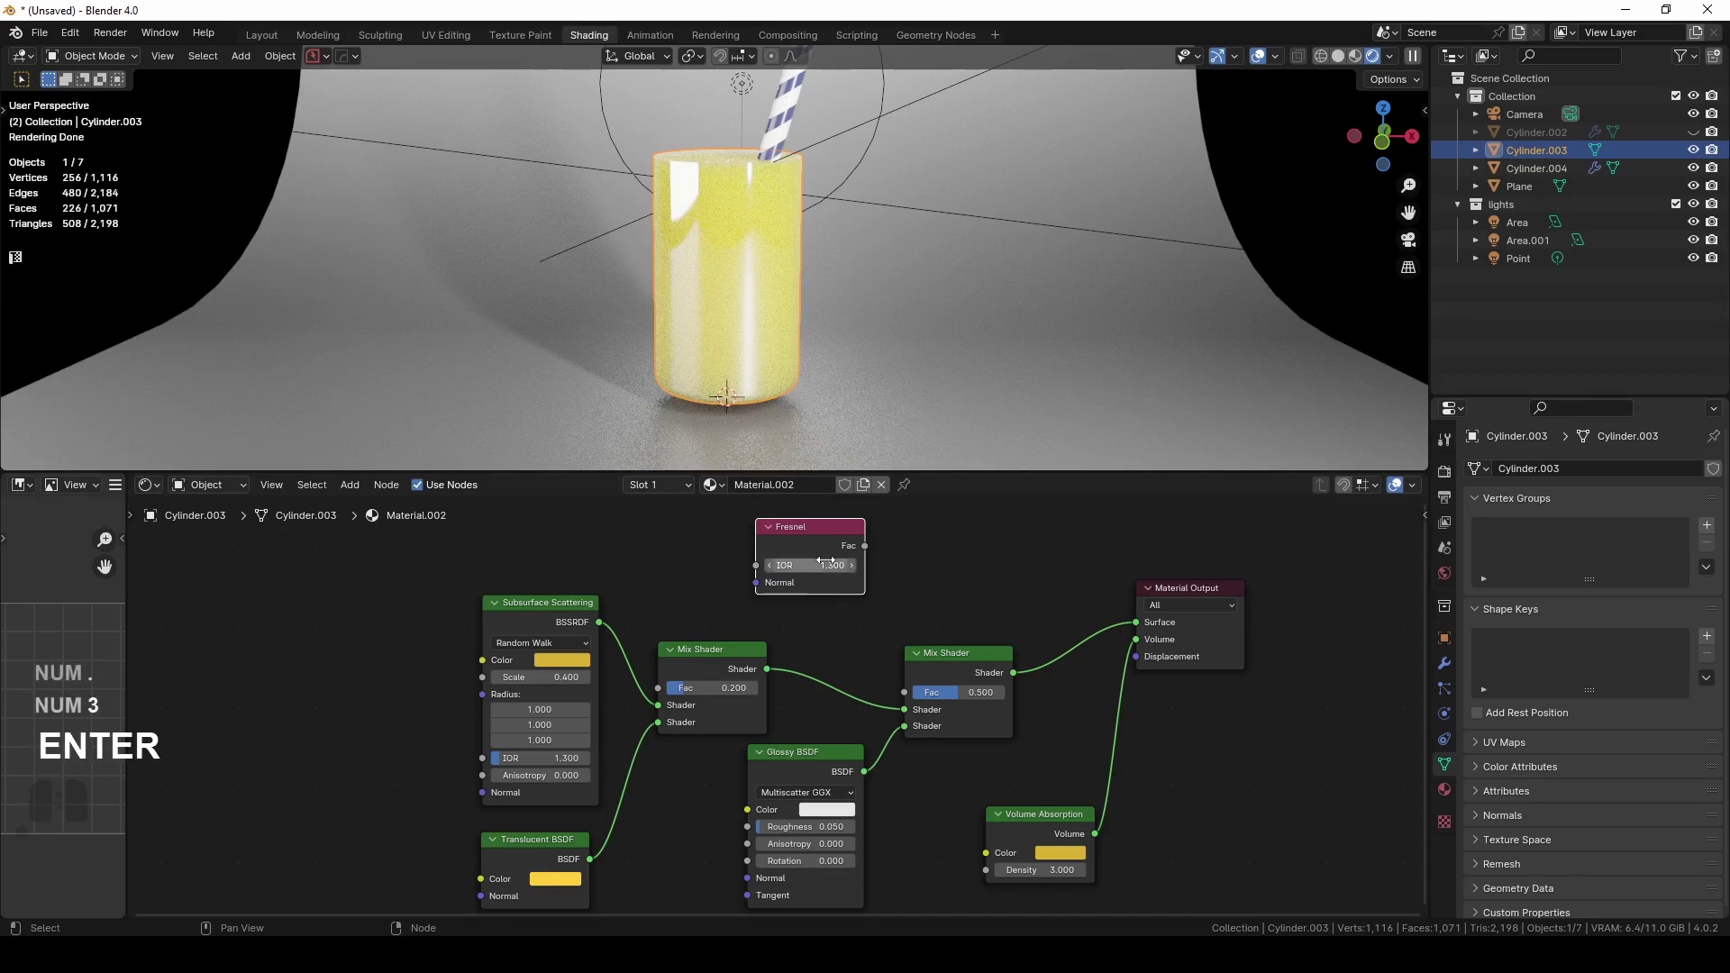
# Preview the Fresnel node on the liquid and connect its Fac output to the second Mix Shader's Fac
pyautogui.keyDown('ctrl'); pyautogui.keyDown('shift'); pyautogui.click(825, 539); pyautogui.keyUp('shift'); pyautogui.keyUp('ctrl')
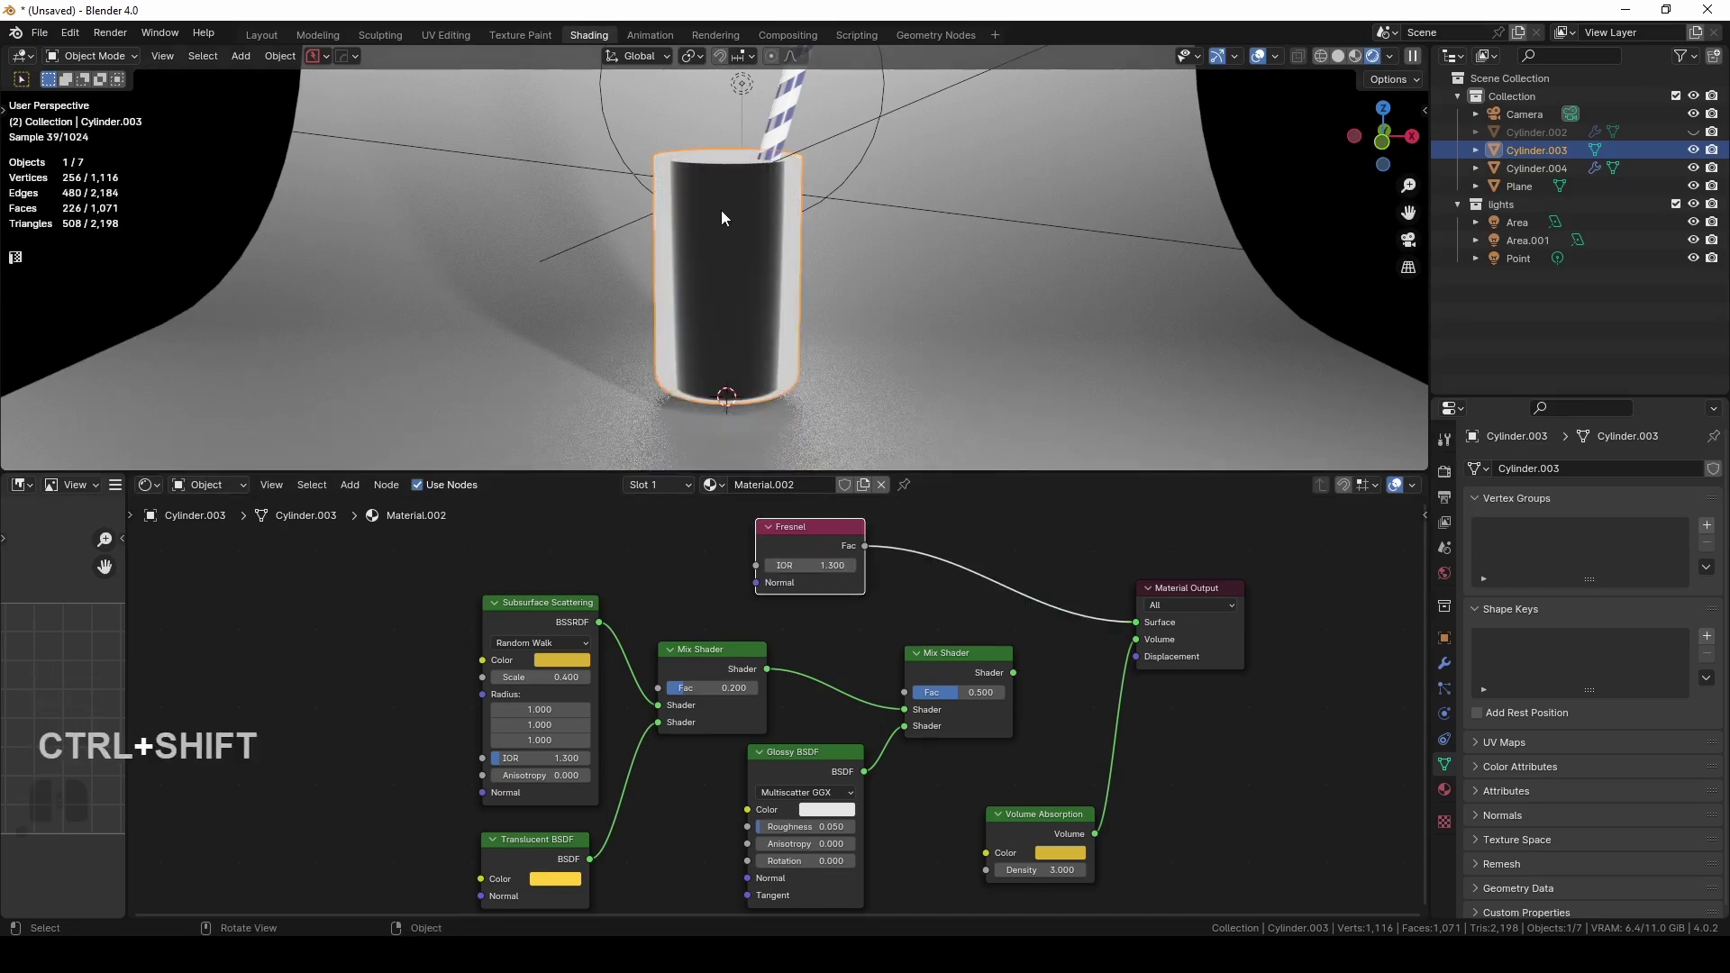
pyautogui.moveTo(721, 209); pyautogui.dragTo(712, 378, button='middle')
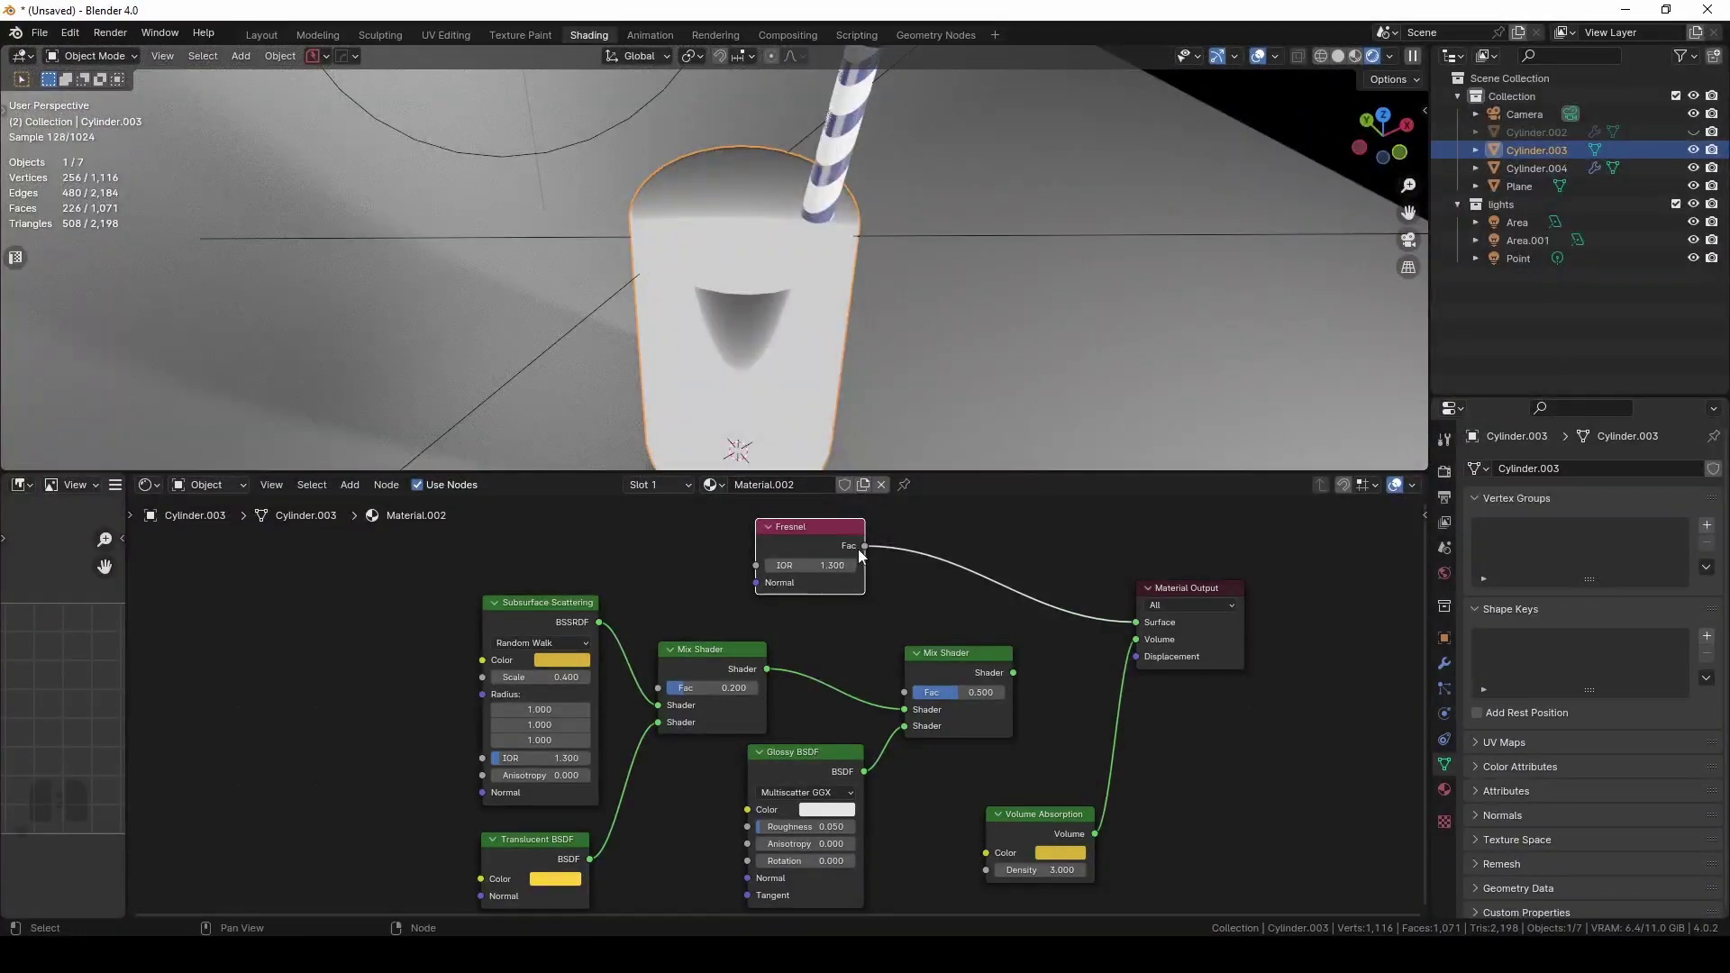
pyautogui.moveTo(861, 549); pyautogui.dragTo(906, 688)
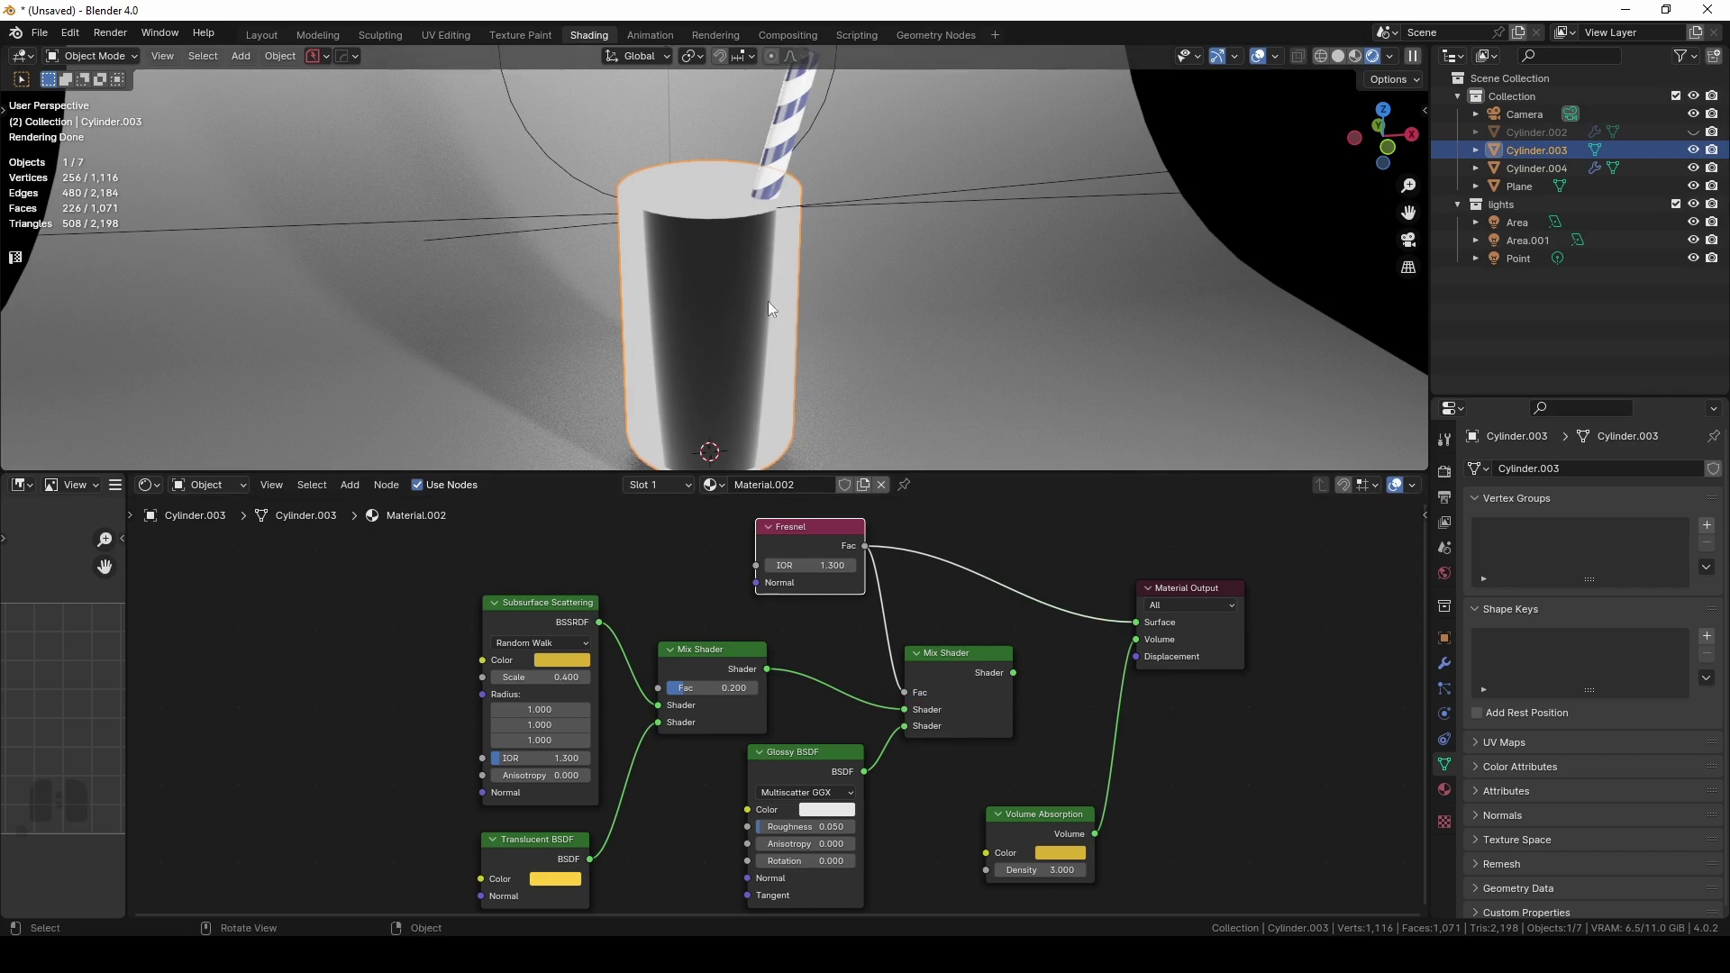
# Enlarge the 3D viewport and recalculate the normals of the entire liquid mesh, Cylinder.003, in Edit Mode
pyautogui.moveTo(695, 294); pyautogui.dragTo(726, 267, button='middle')
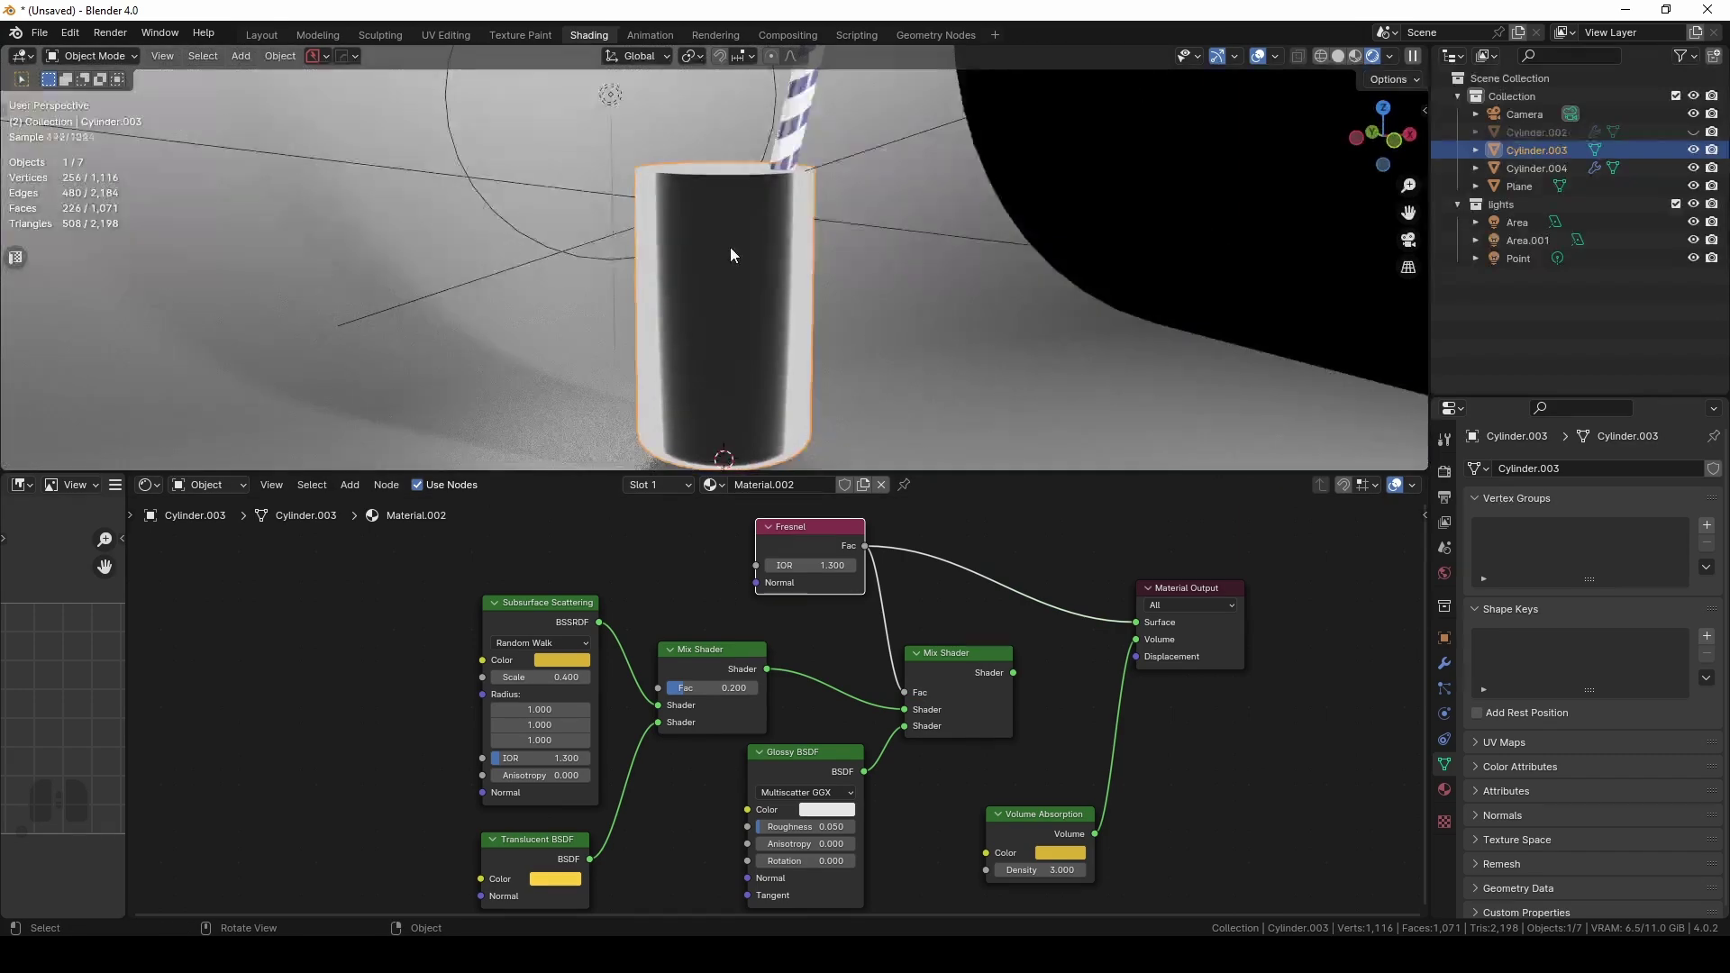
pyautogui.scroll(1, 730, 261)
pyautogui.moveTo(591, 471); pyautogui.dragTo(613, 558)
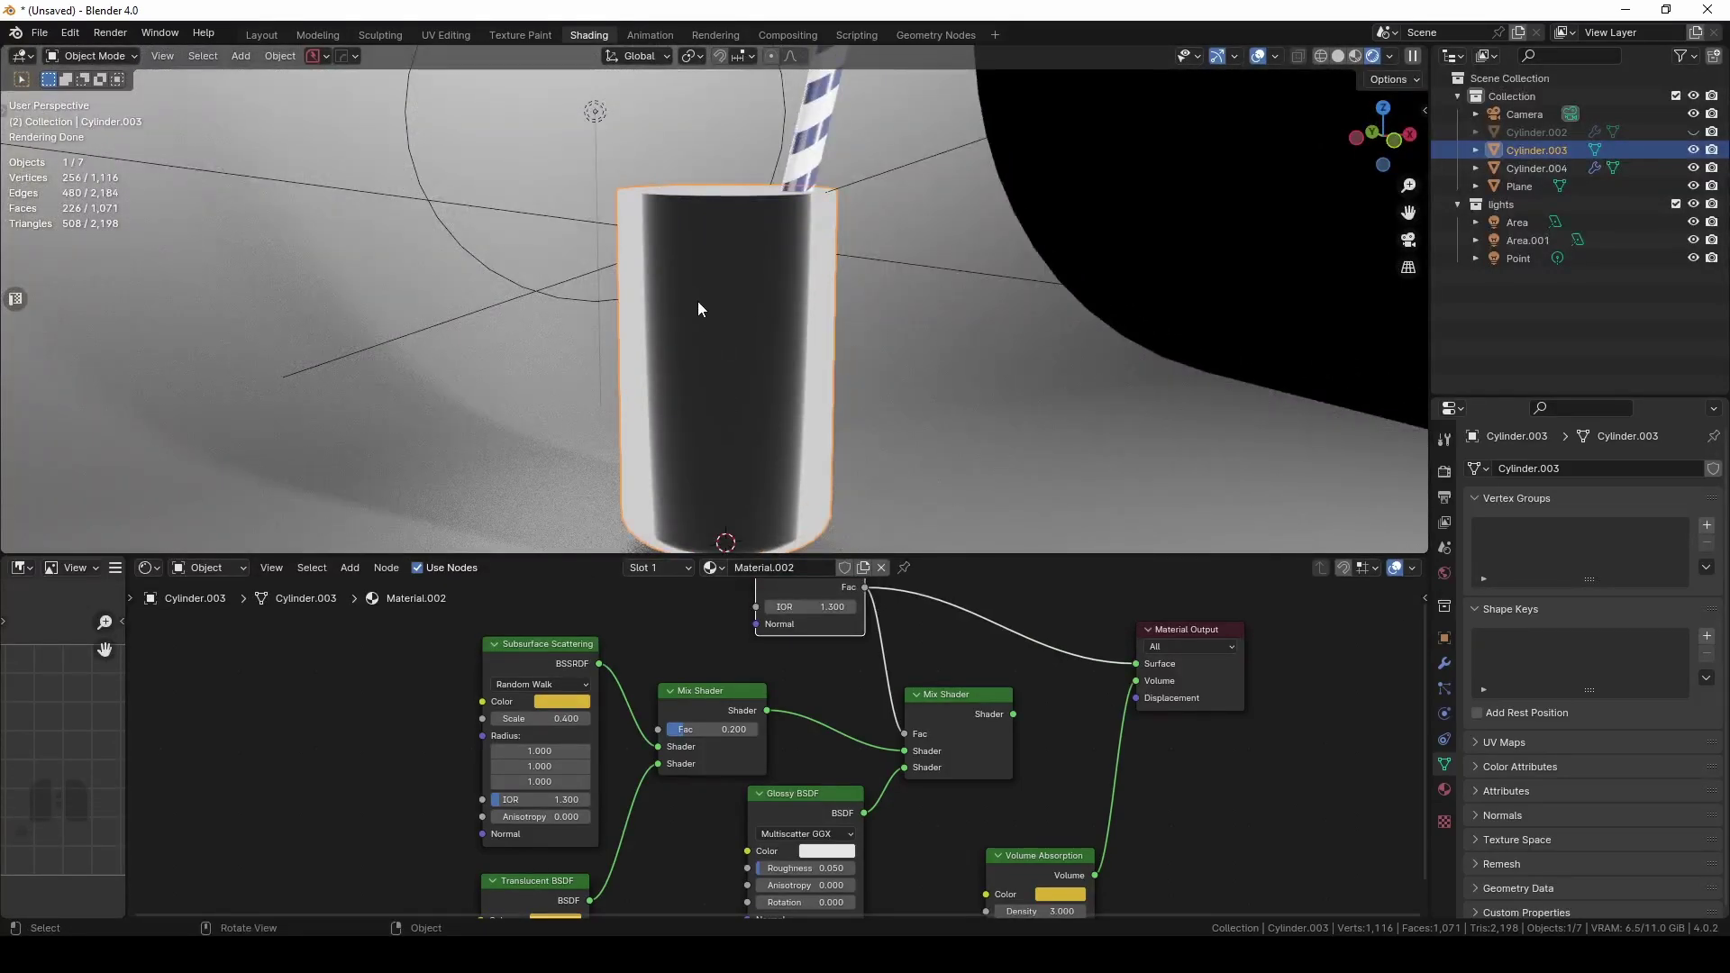
pyautogui.press('Tab')
pyautogui.press('a')
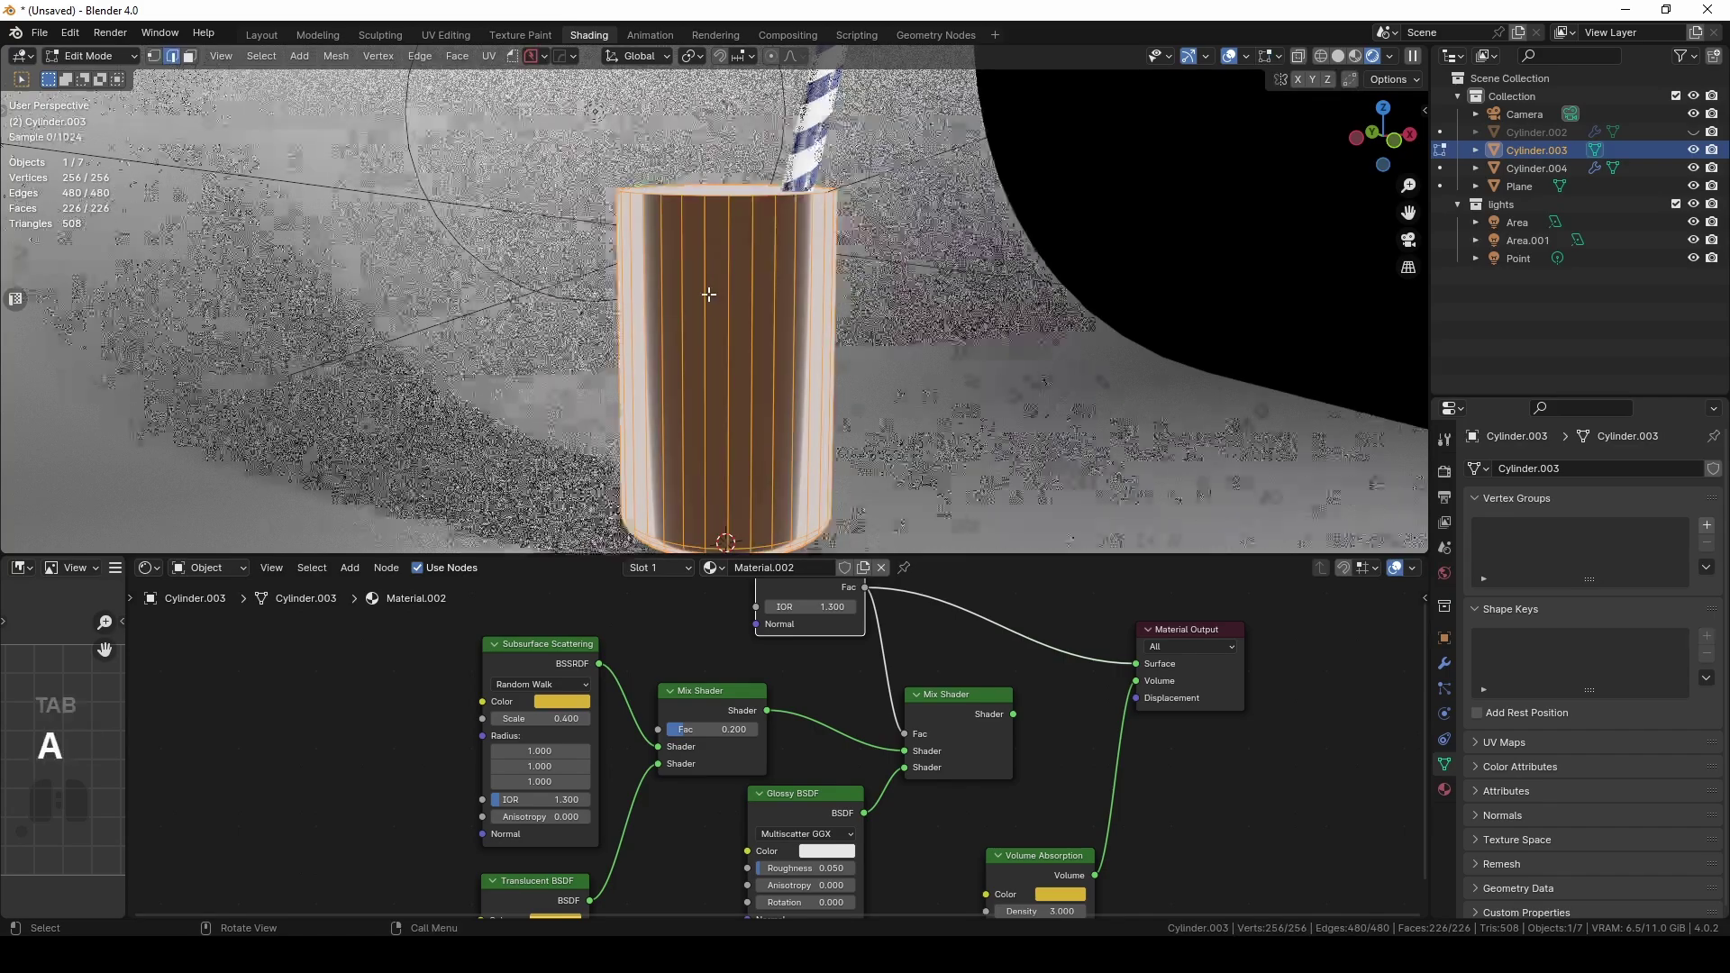
pyautogui.hotkey('shift', 'n')
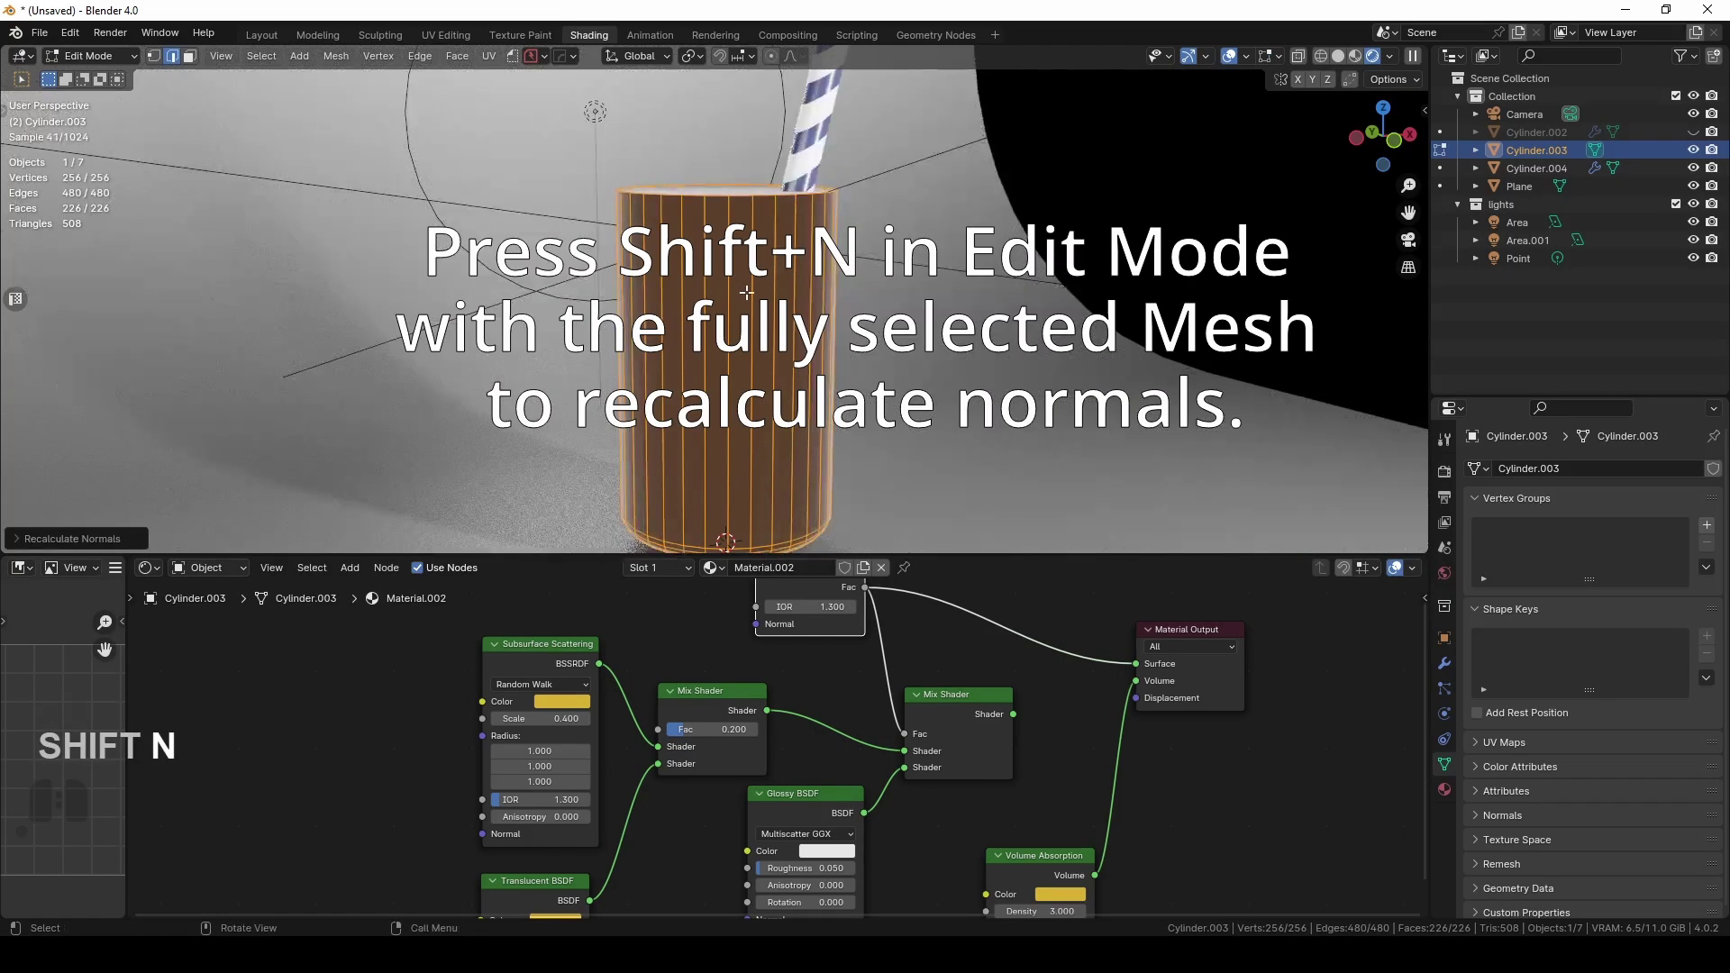
pyautogui.press('Tab')
pyautogui.moveTo(789, 326); pyautogui.dragTo(798, 379, button='middle')
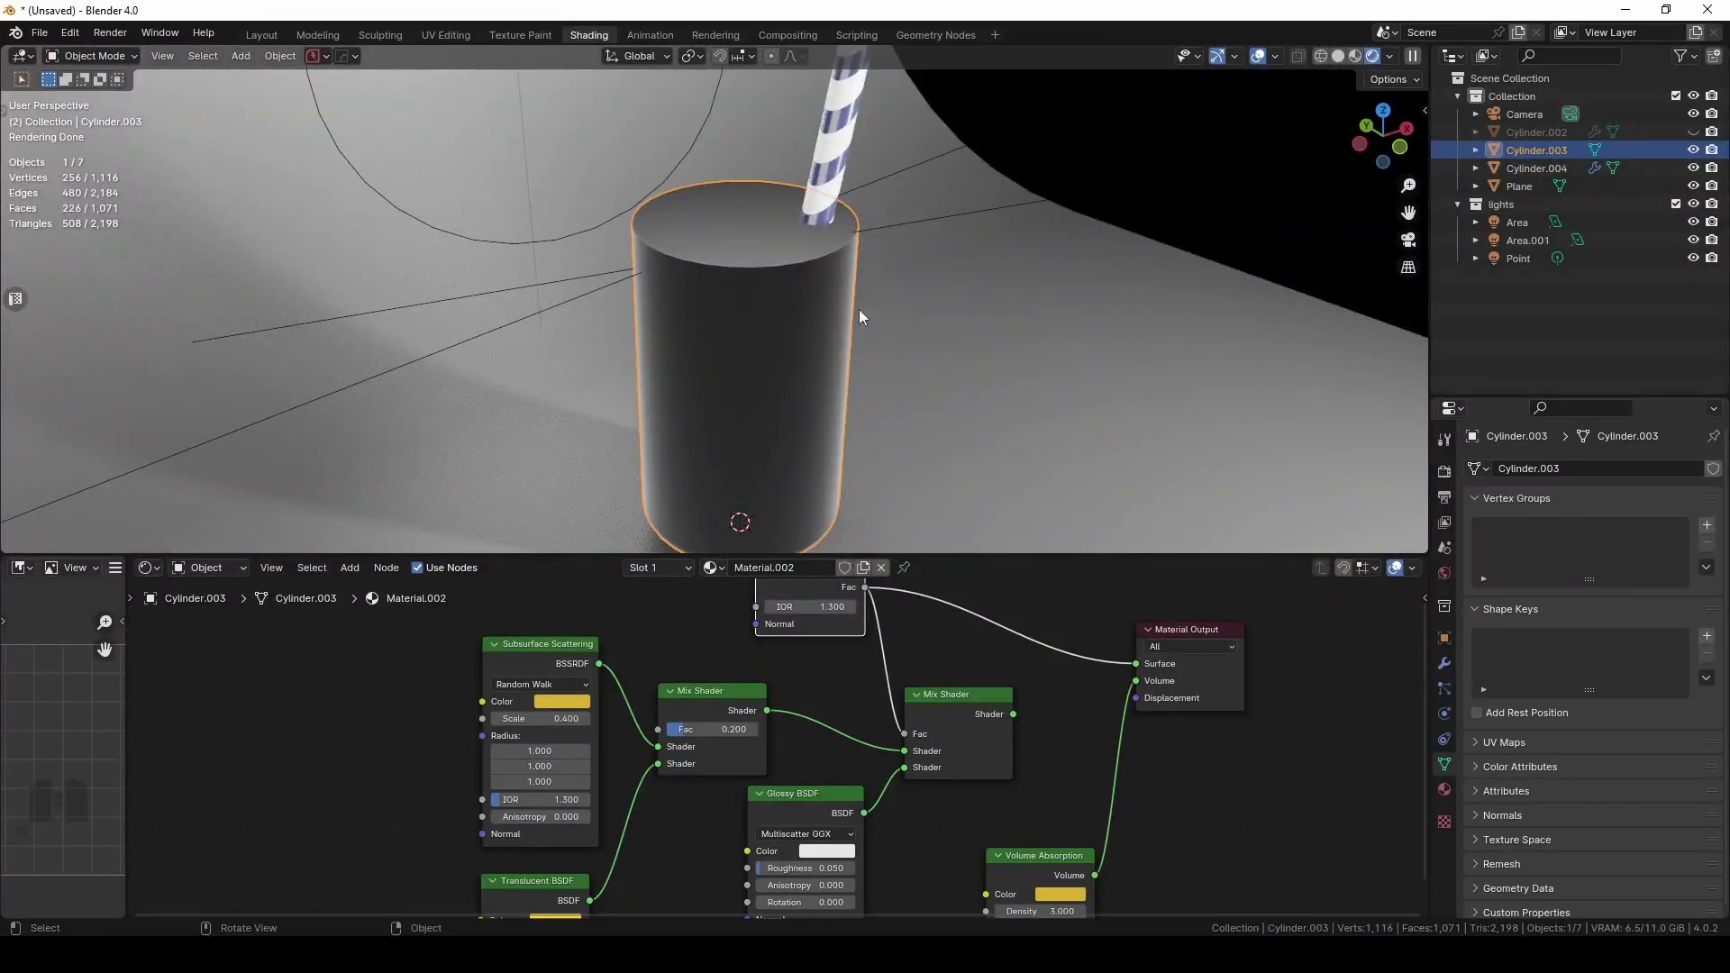
# Reconnect the second Mix Shader to the Material Output's Surface and inspect the liquid's reflections up close and from above
pyautogui.keyDown('ctrl'); pyautogui.keyDown('shift'); pyautogui.click(966, 714); pyautogui.keyUp('shift'); pyautogui.keyUp('ctrl')
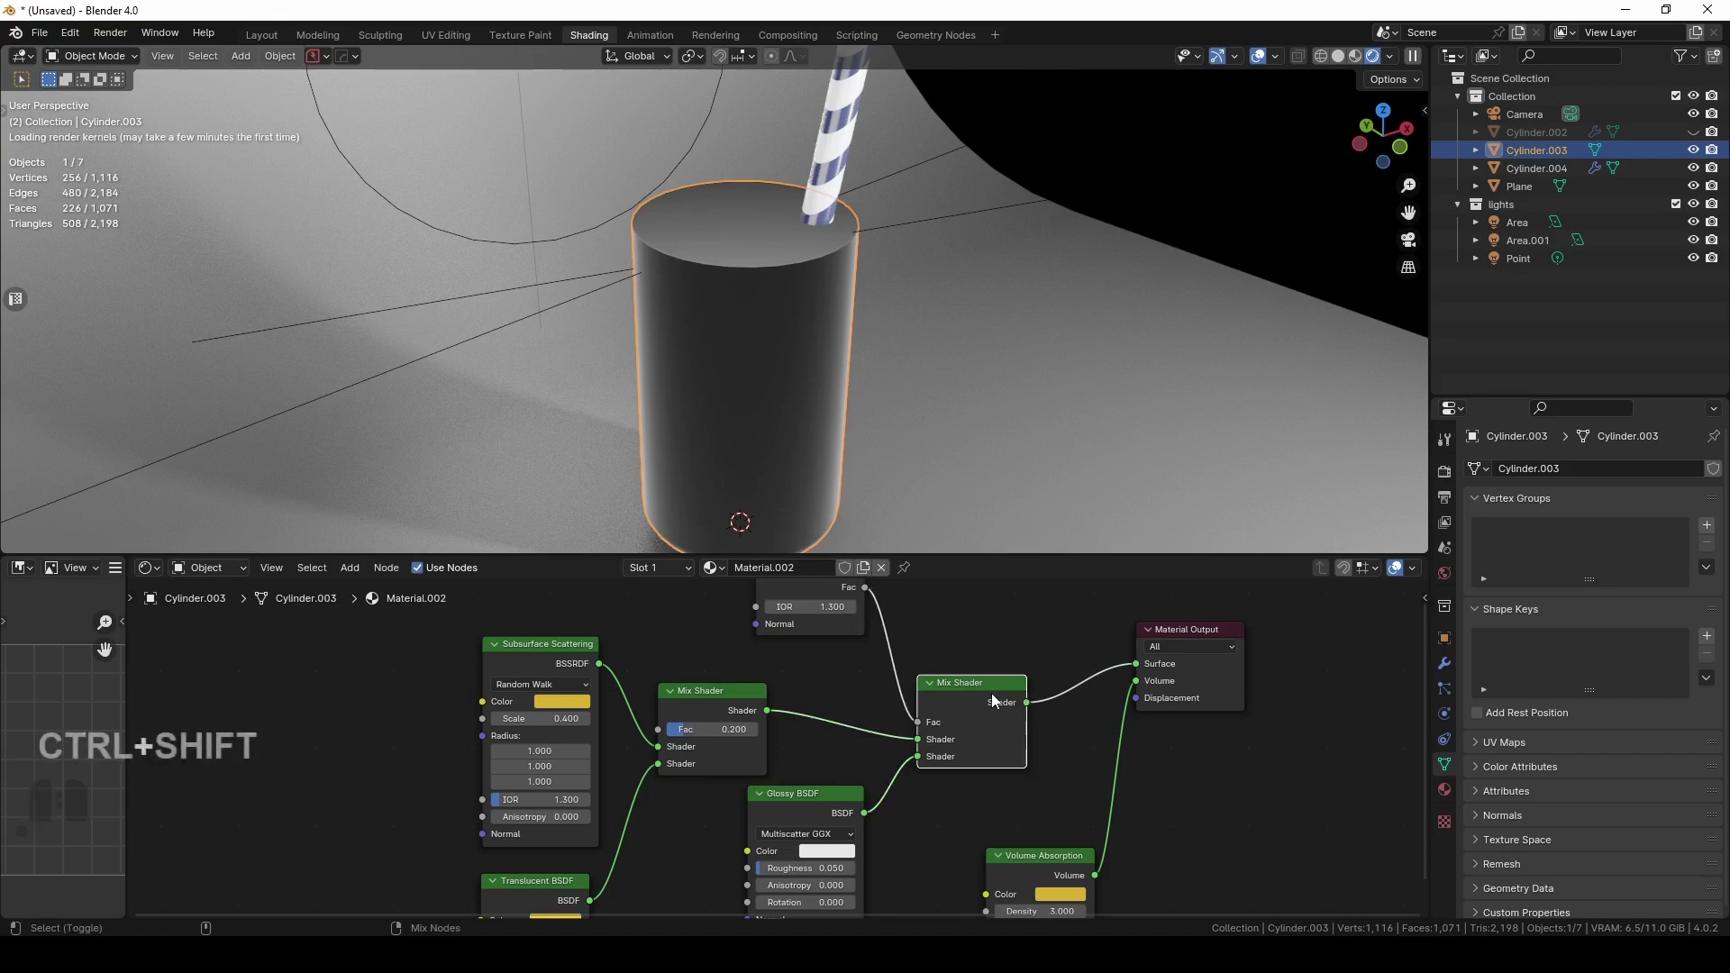
pyautogui.scroll(4, 915, 316)
pyautogui.moveTo(854, 308); pyautogui.dragTo(939, 290, button='middle')
pyautogui.scroll(3, 939, 290)
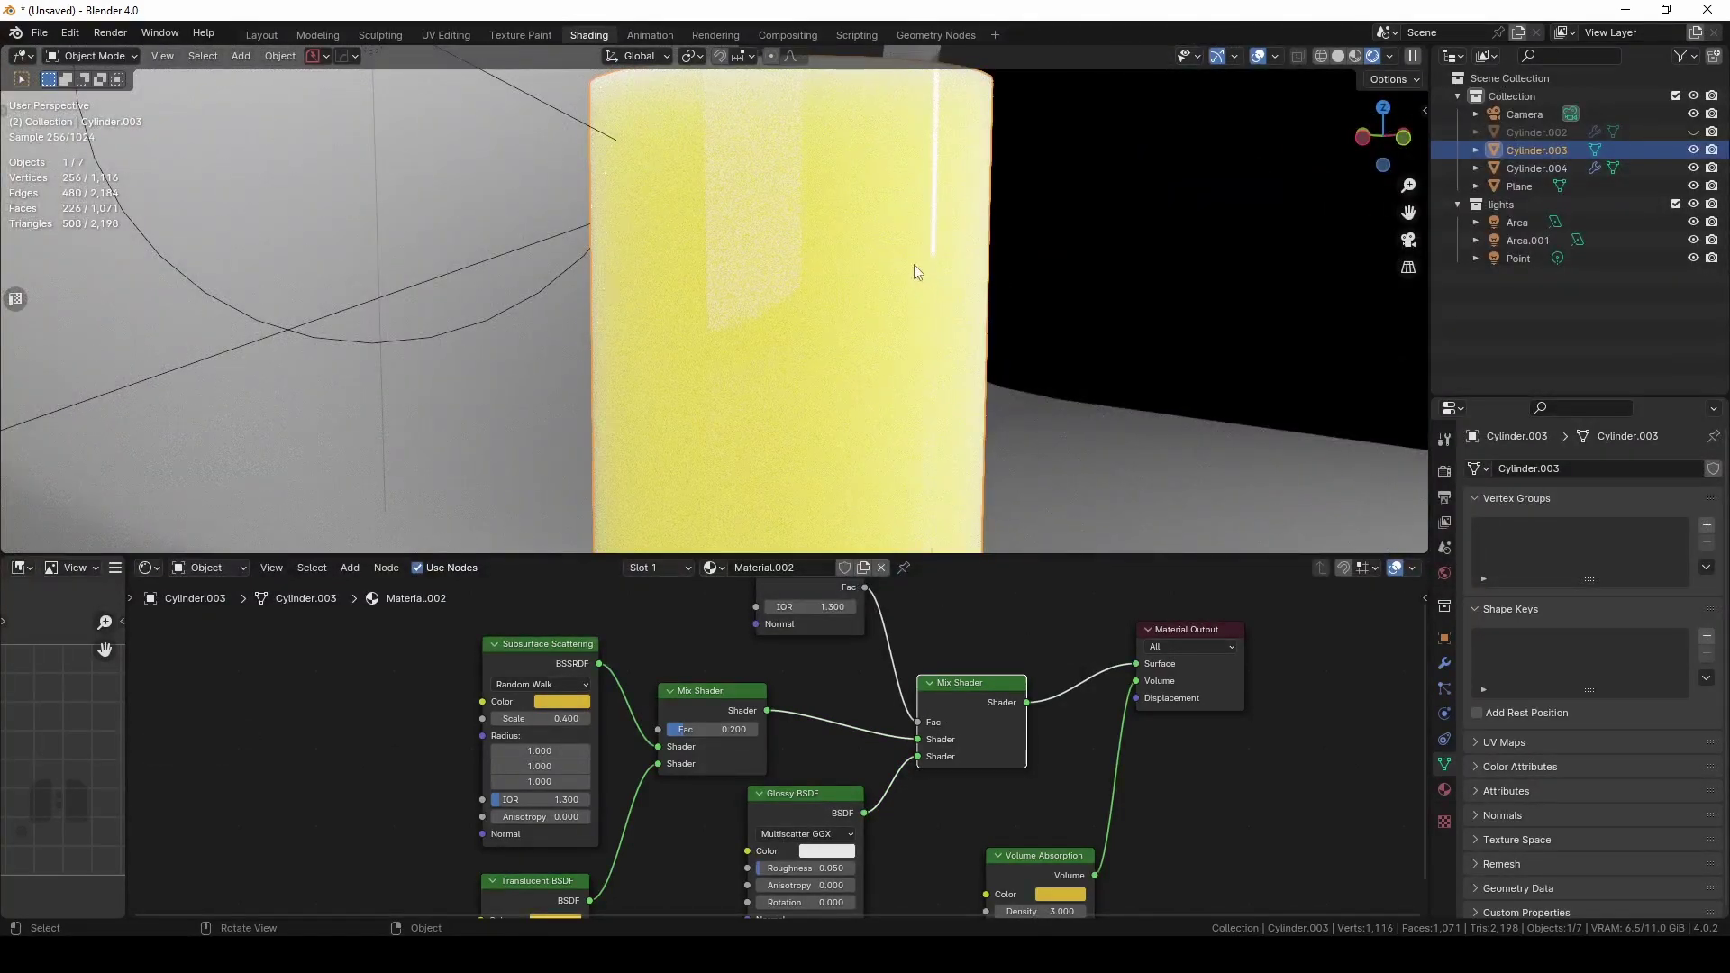
pyautogui.scroll(-3, 914, 263)
pyautogui.moveTo(889, 252); pyautogui.dragTo(895, 321, button='middle')
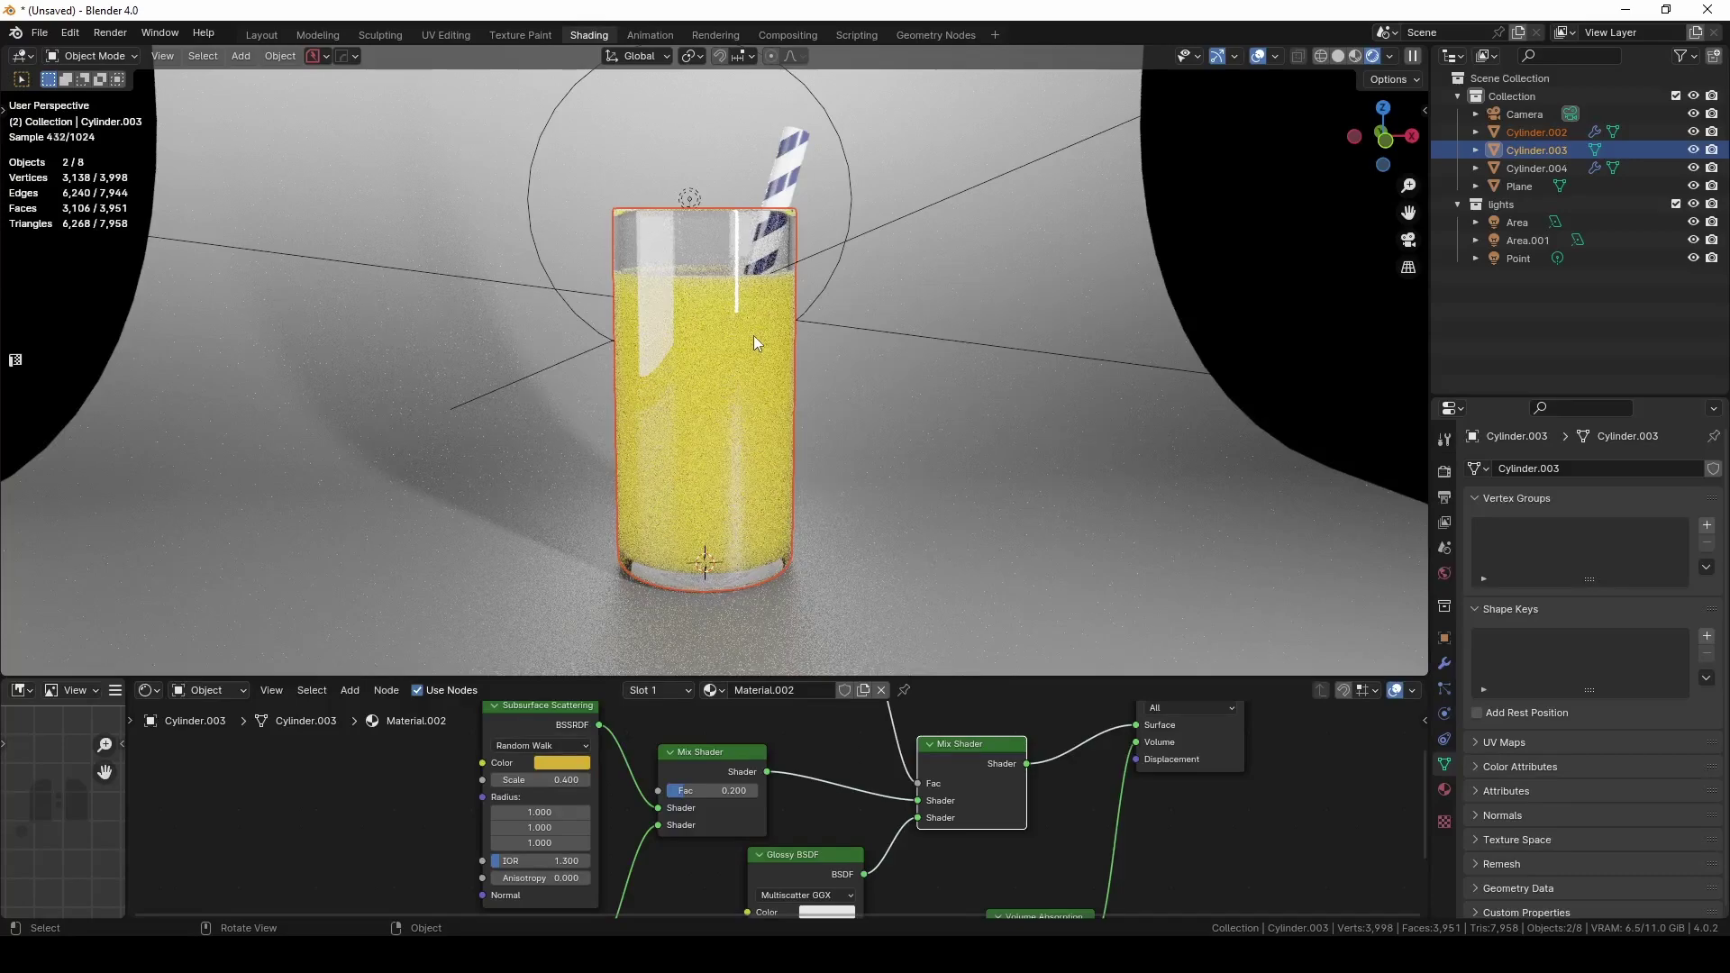
pyautogui.moveTo(771, 307); pyautogui.dragTo(703, 305, button='middle')
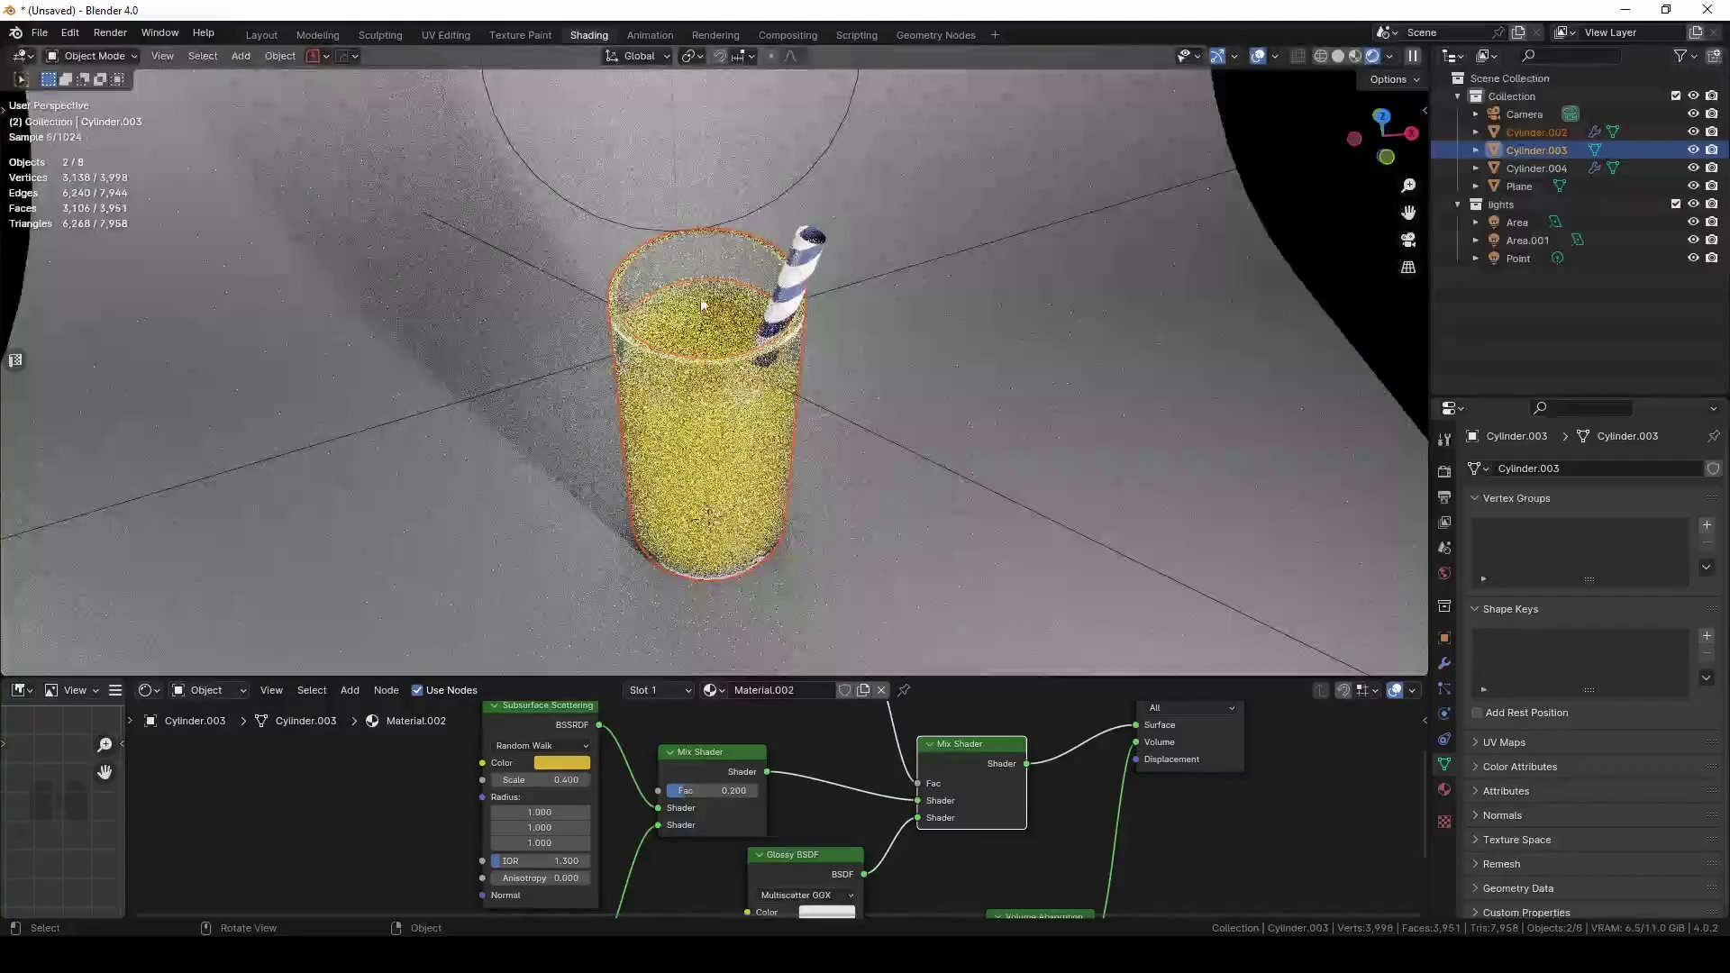
pyautogui.click(704, 326)
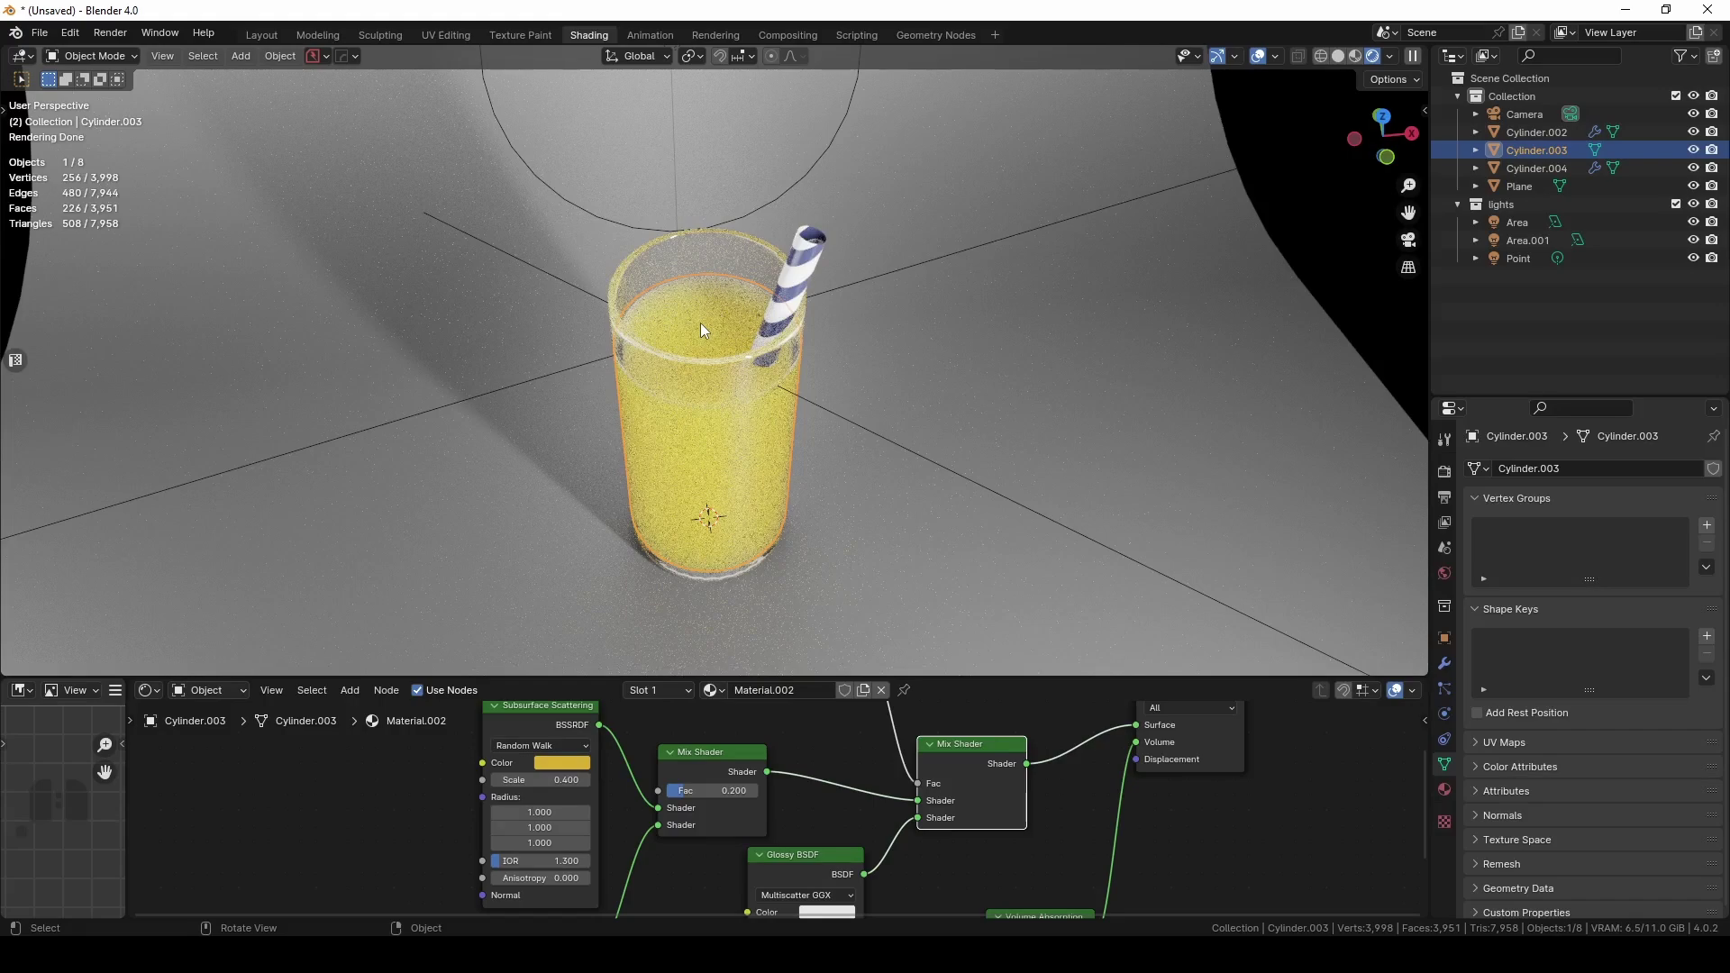
# Add a cube to the scene and scale it by 0.1
pyautogui.click(869, 492)
pyautogui.moveTo(869, 492); pyautogui.dragTo(822, 390, button='middle')
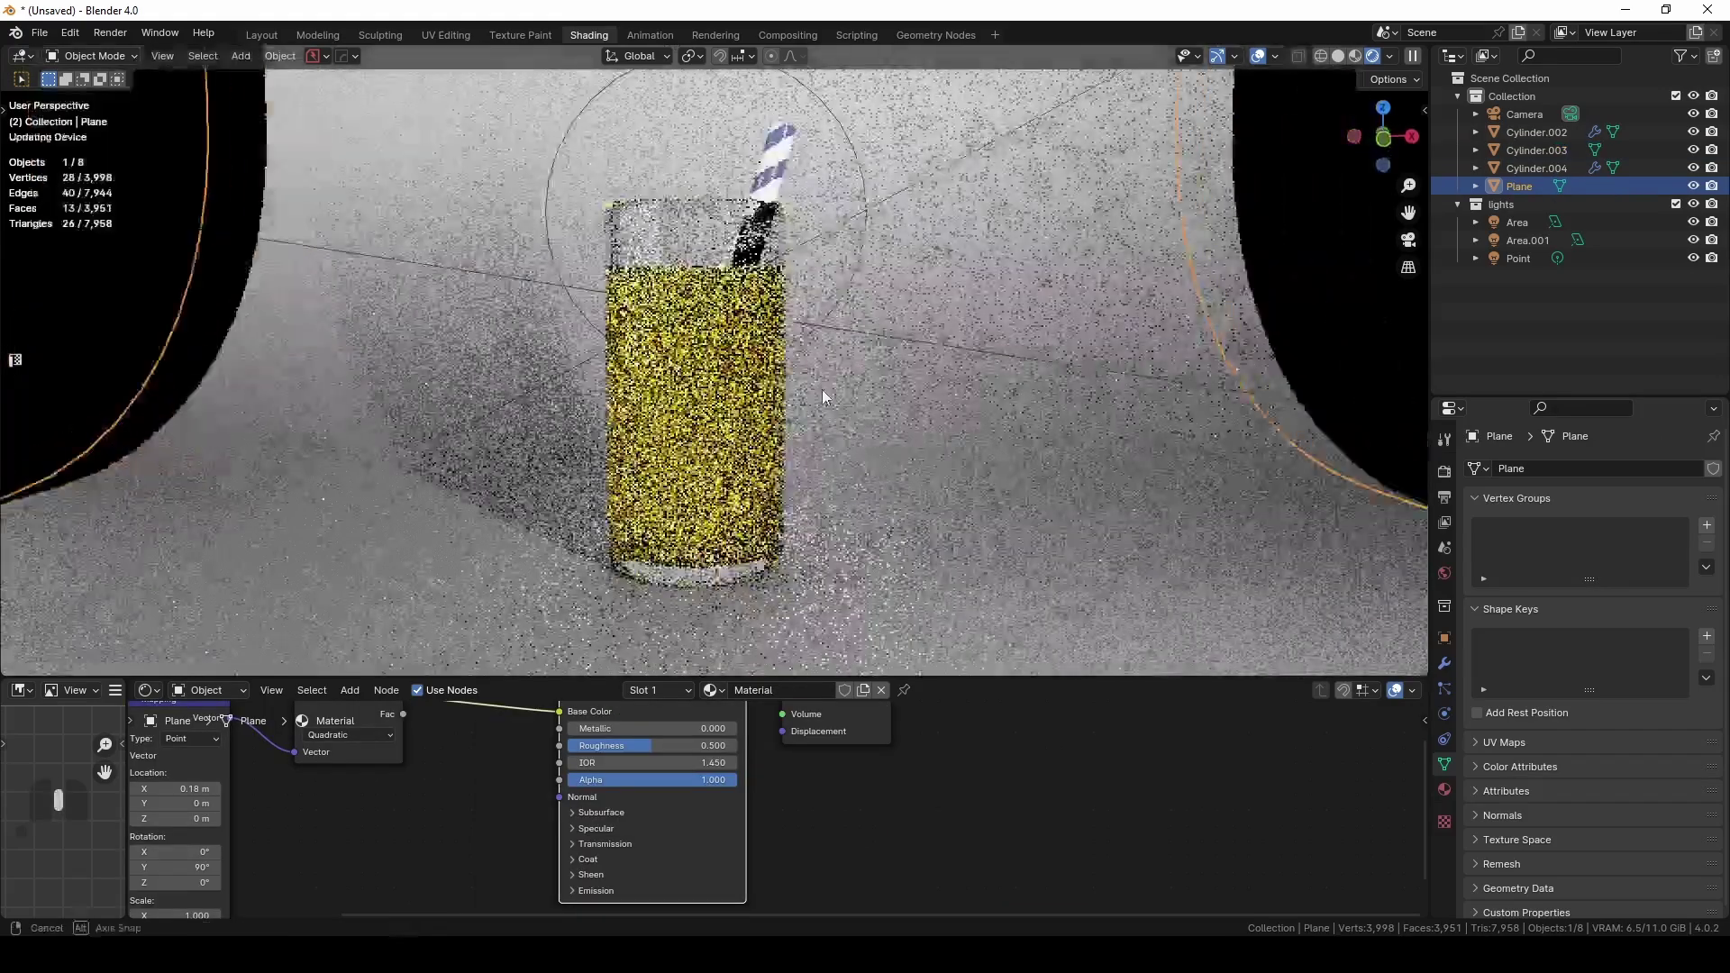
pyautogui.hotkey('shift', 'a')
pyautogui.moveTo(793, 435)
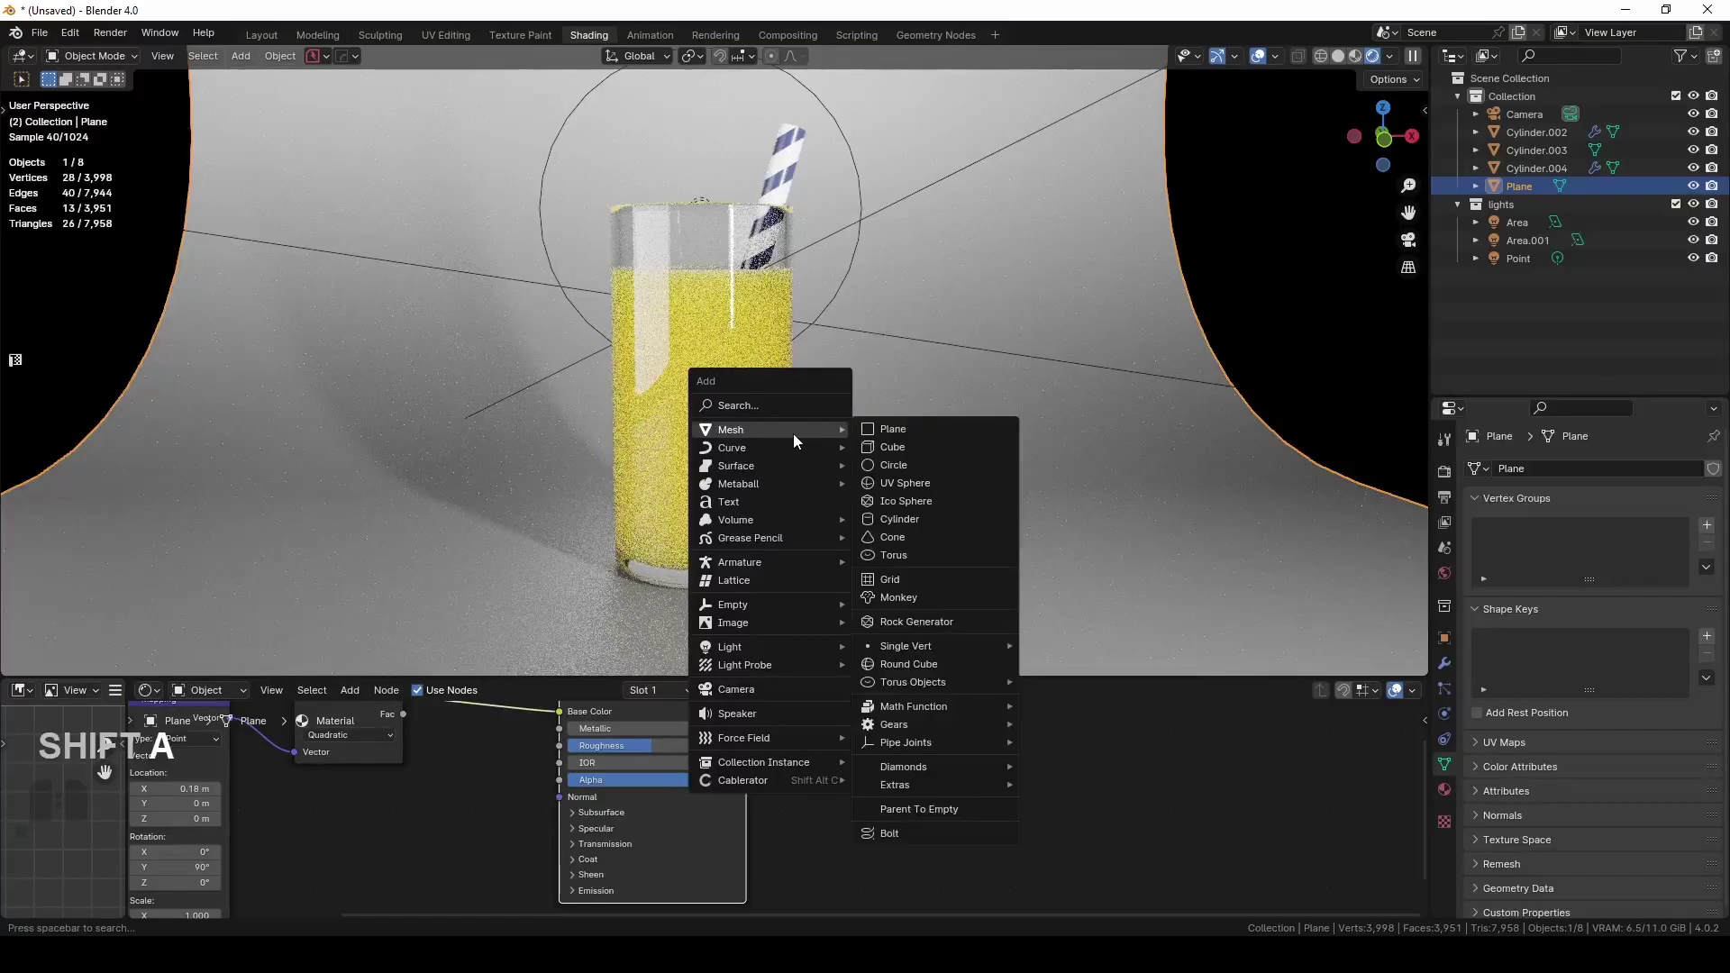
pyautogui.click(914, 449)
pyautogui.press('s')
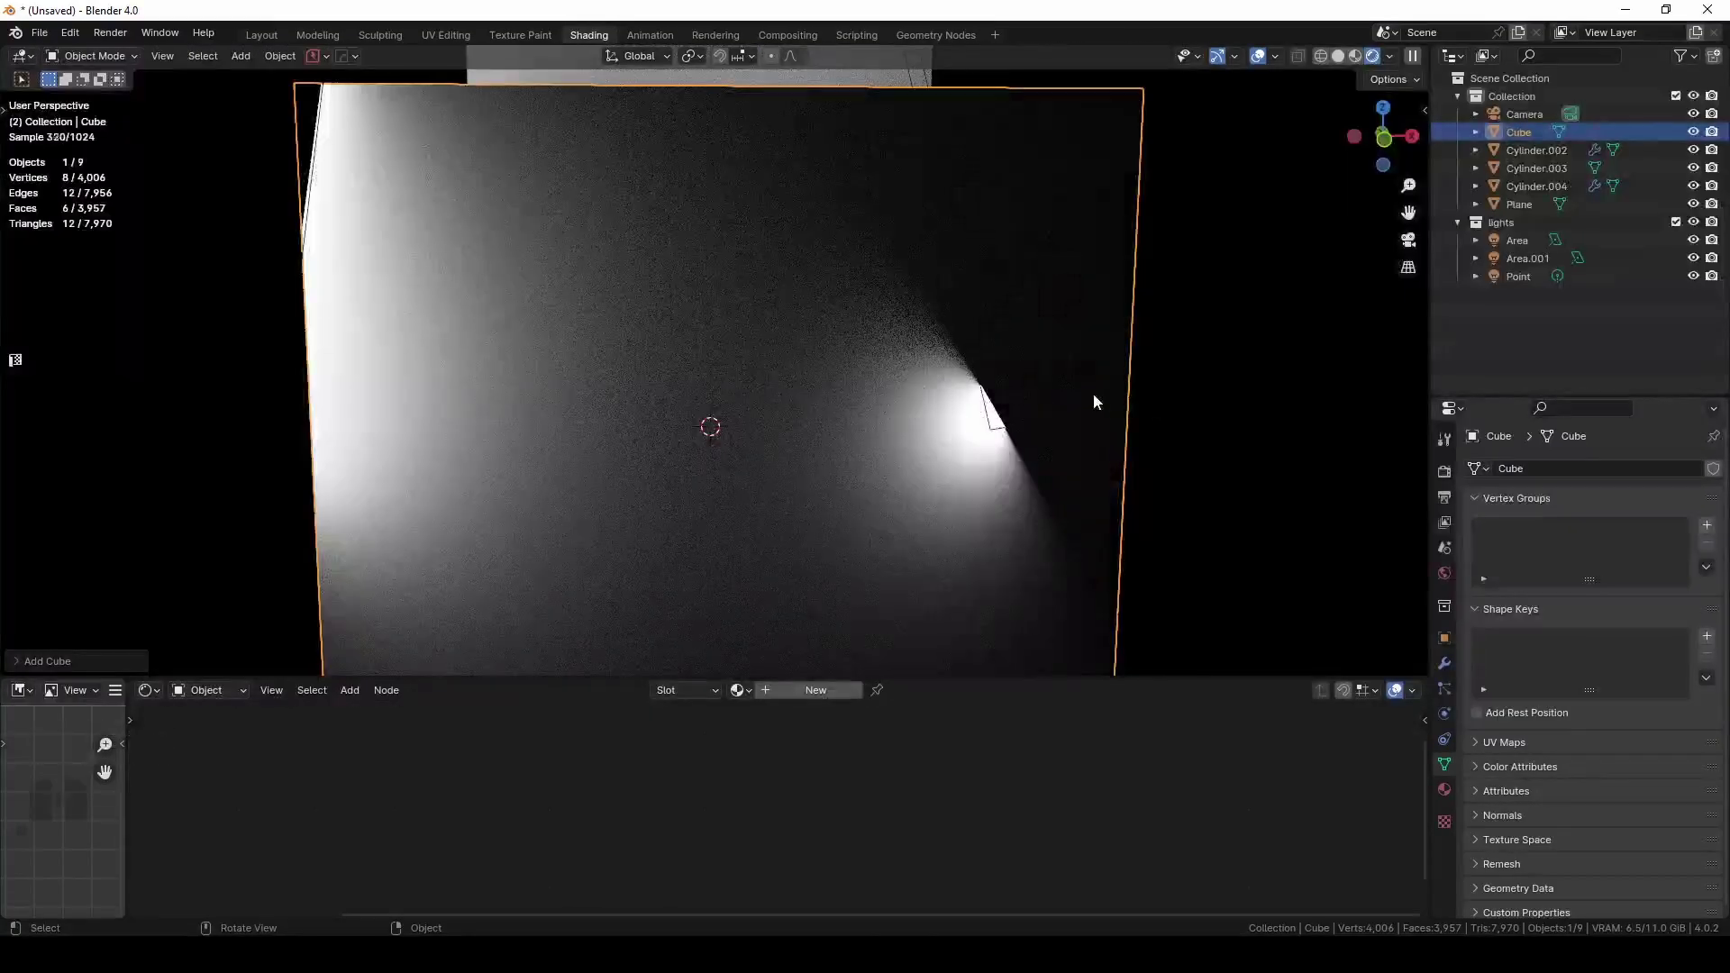
pyautogui.write('.1')
pyautogui.press('Return')
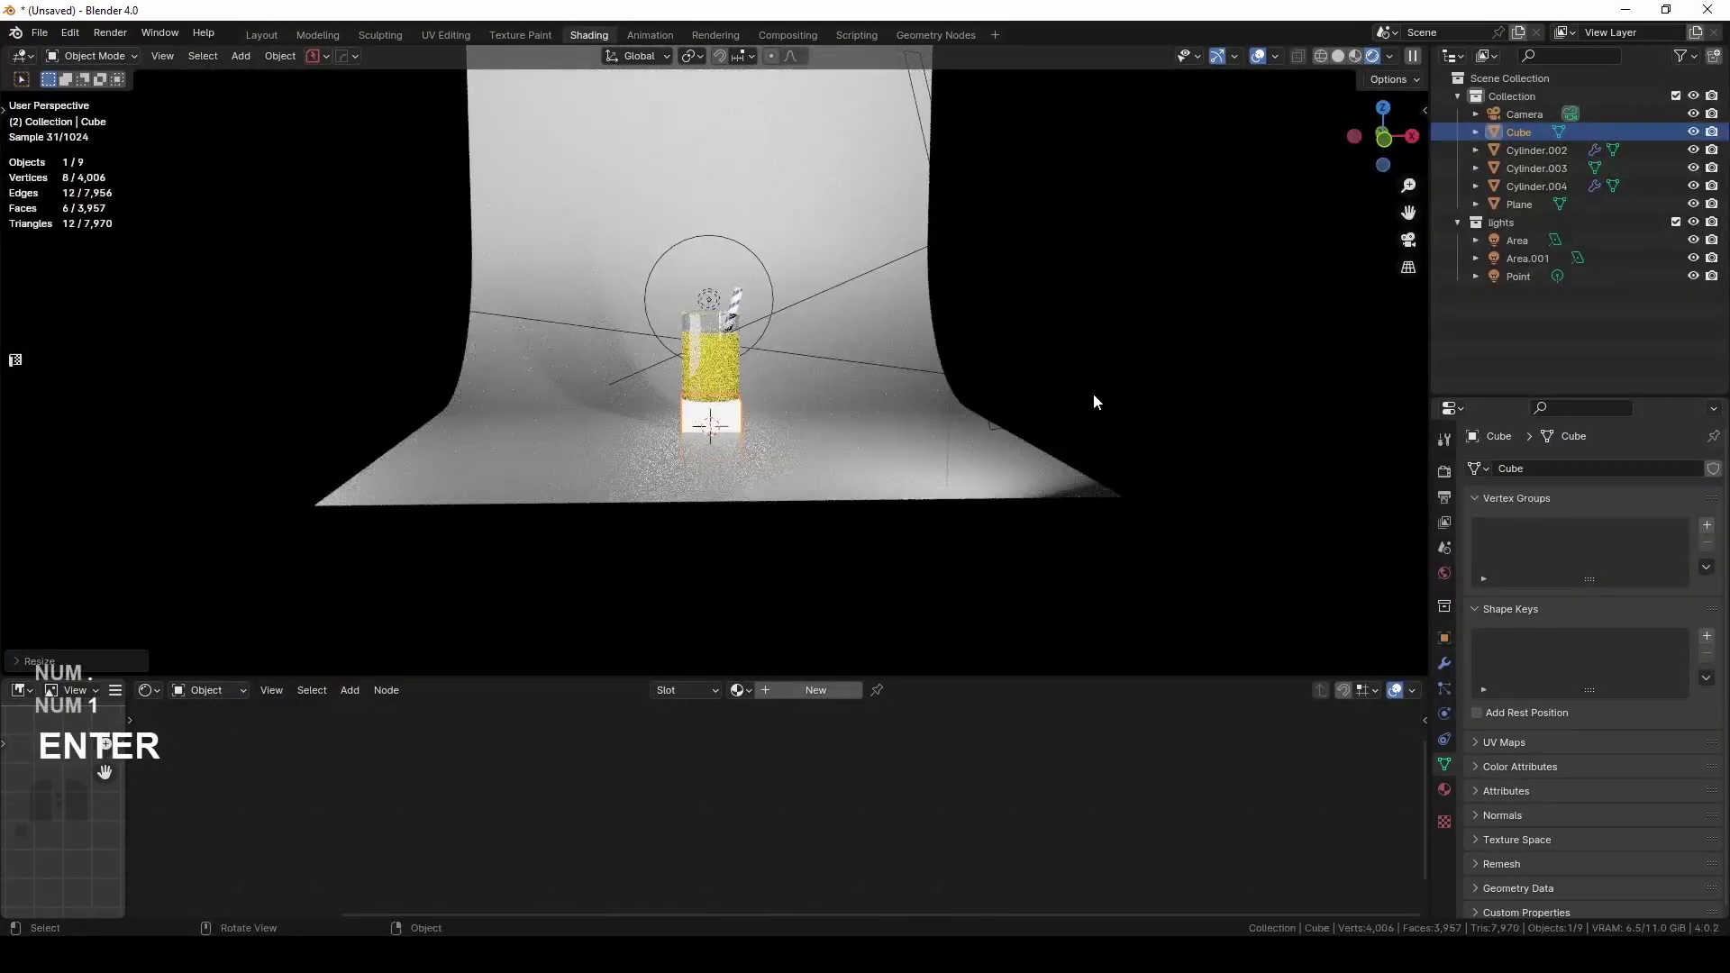
# Scale the cube beside the glass by 0.5 and apply its scale
pyautogui.write('s')
pyautogui.write('0.5')
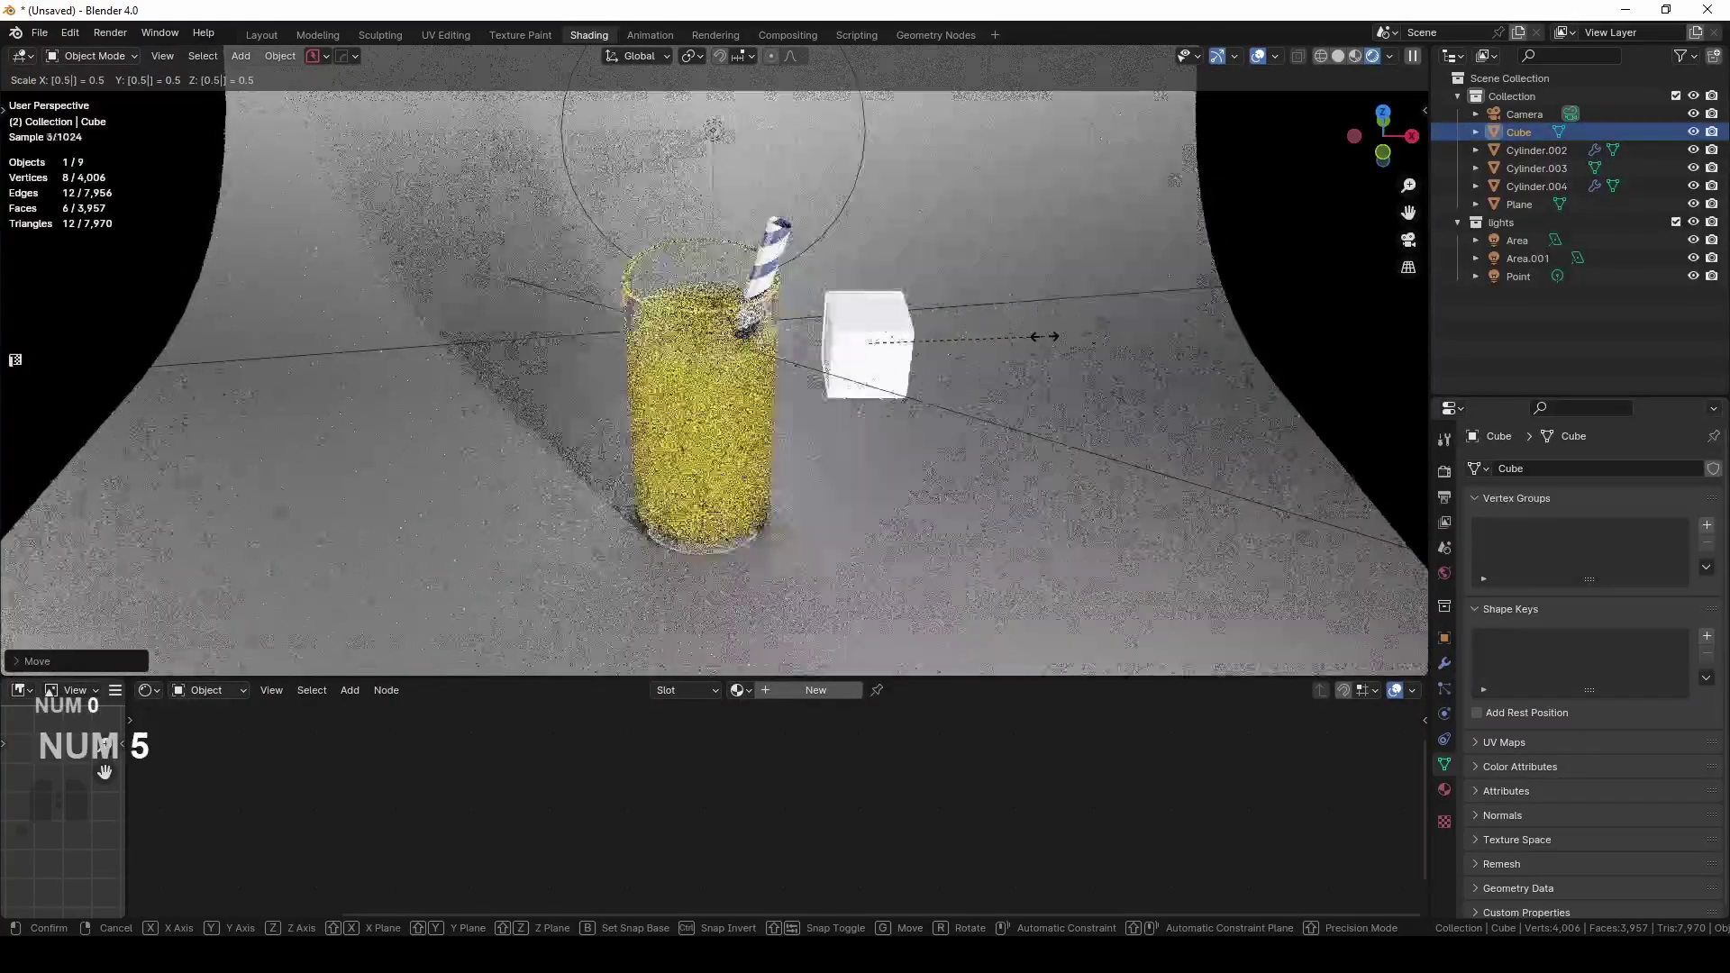
pyautogui.press('Return')
pyautogui.press('KP_7')
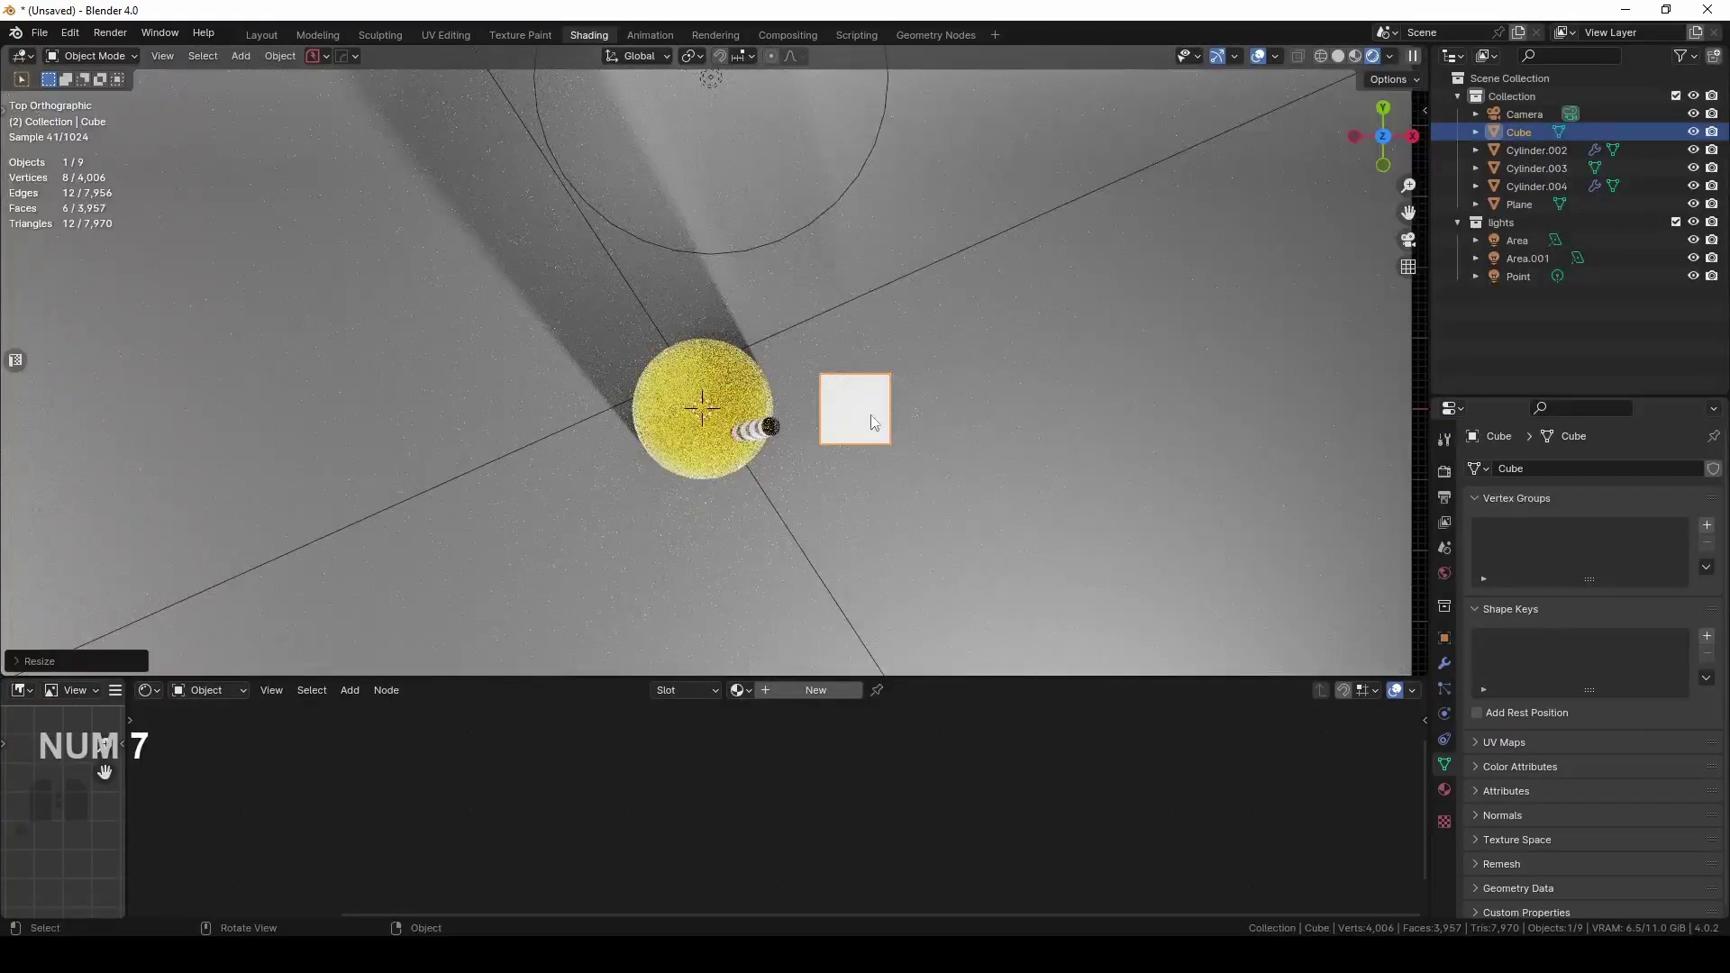
pyautogui.moveTo(873, 419); pyautogui.dragTo(862, 310, button='middle')
pyautogui.scroll(4, 782, 313)
pyautogui.hotkey('ctrl', 'a')
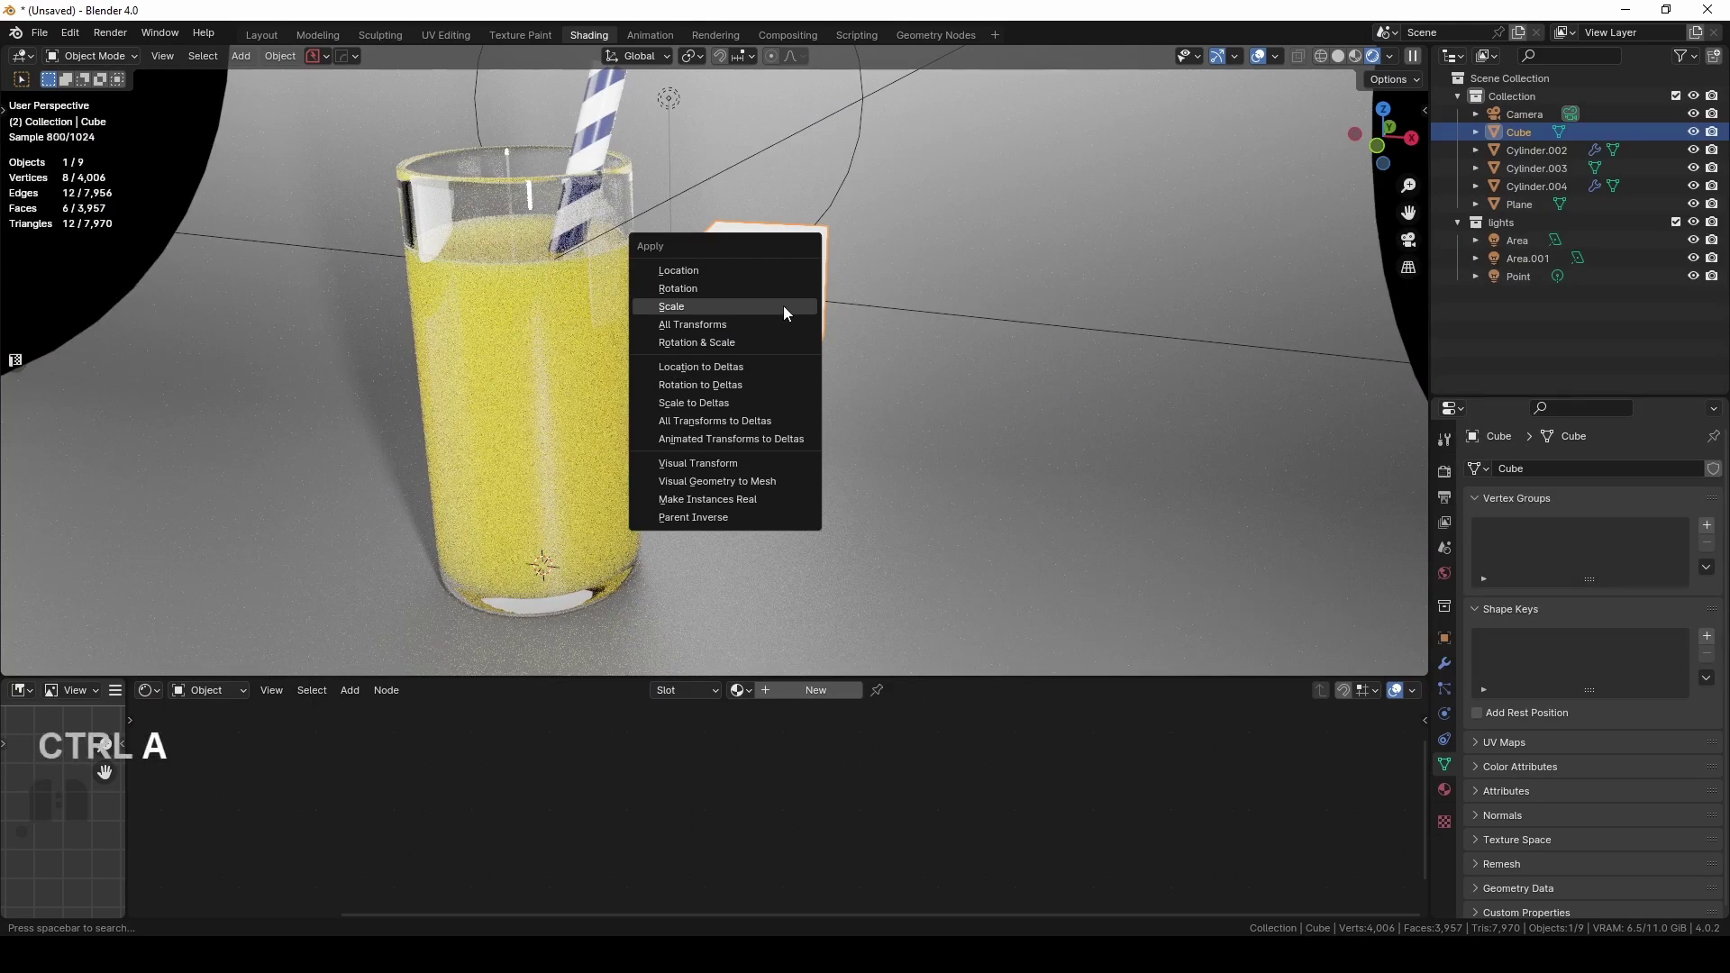
pyautogui.click(783, 306)
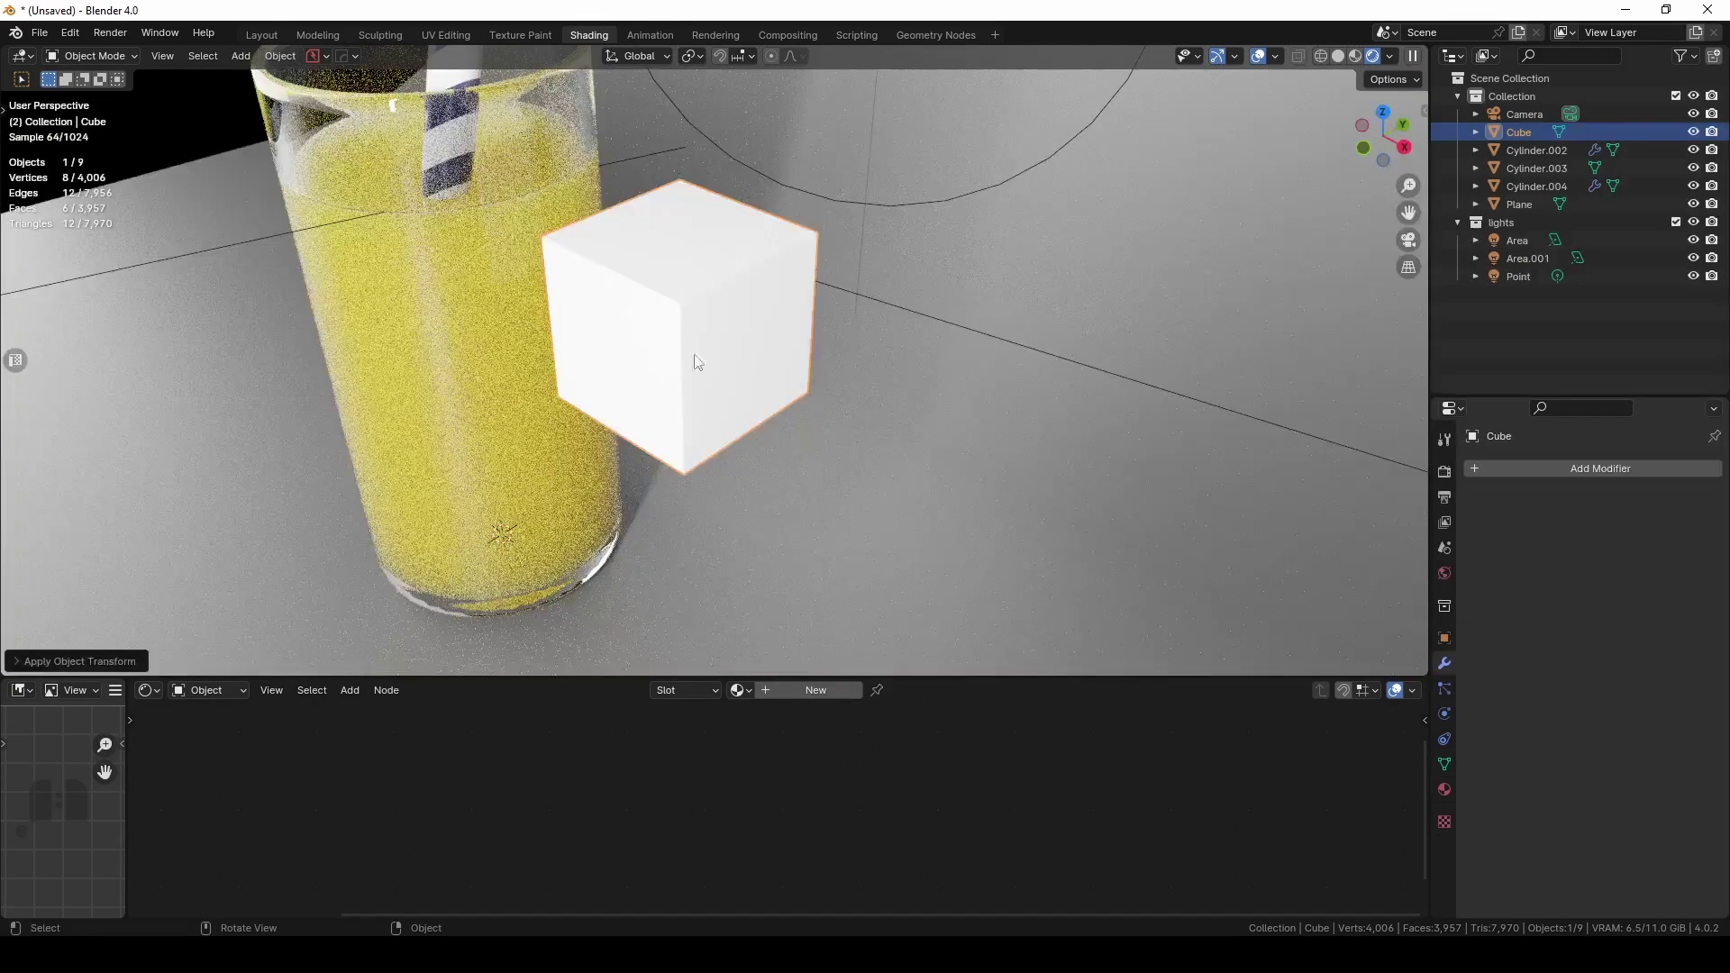
# Add a Bevel modifier to the cube with an amount of 0.01 m
pyautogui.click(1490, 473)
pyautogui.write('beve')
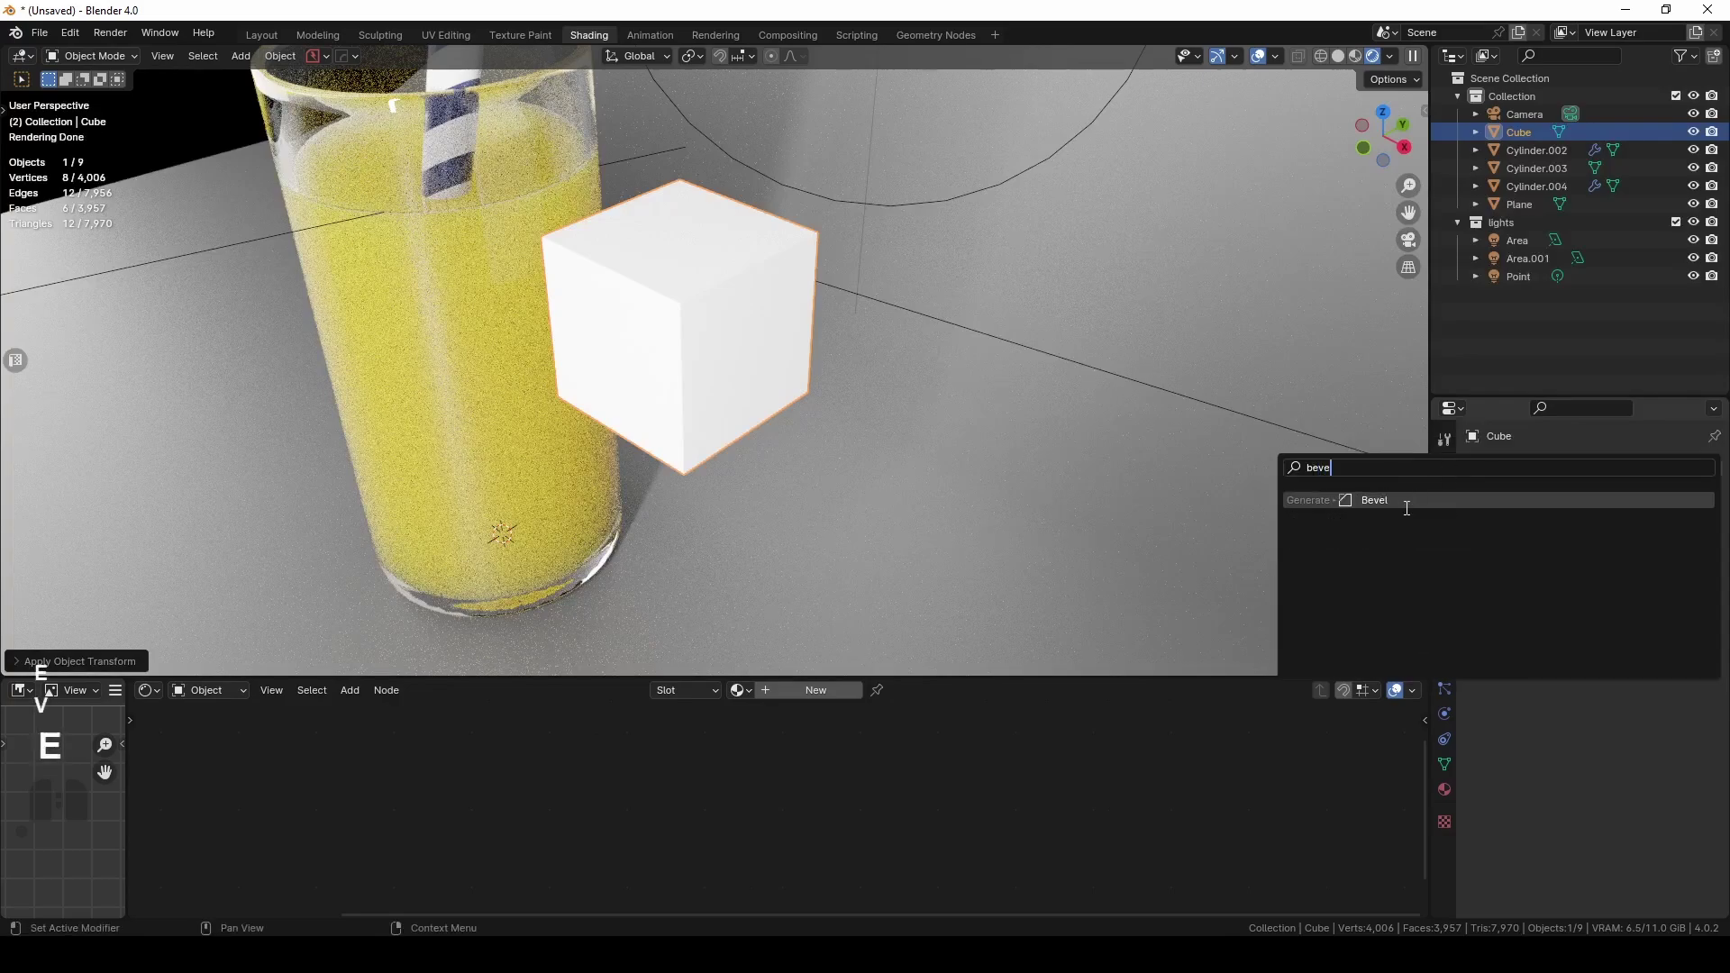
pyautogui.click(1407, 502)
pyautogui.click(1626, 568)
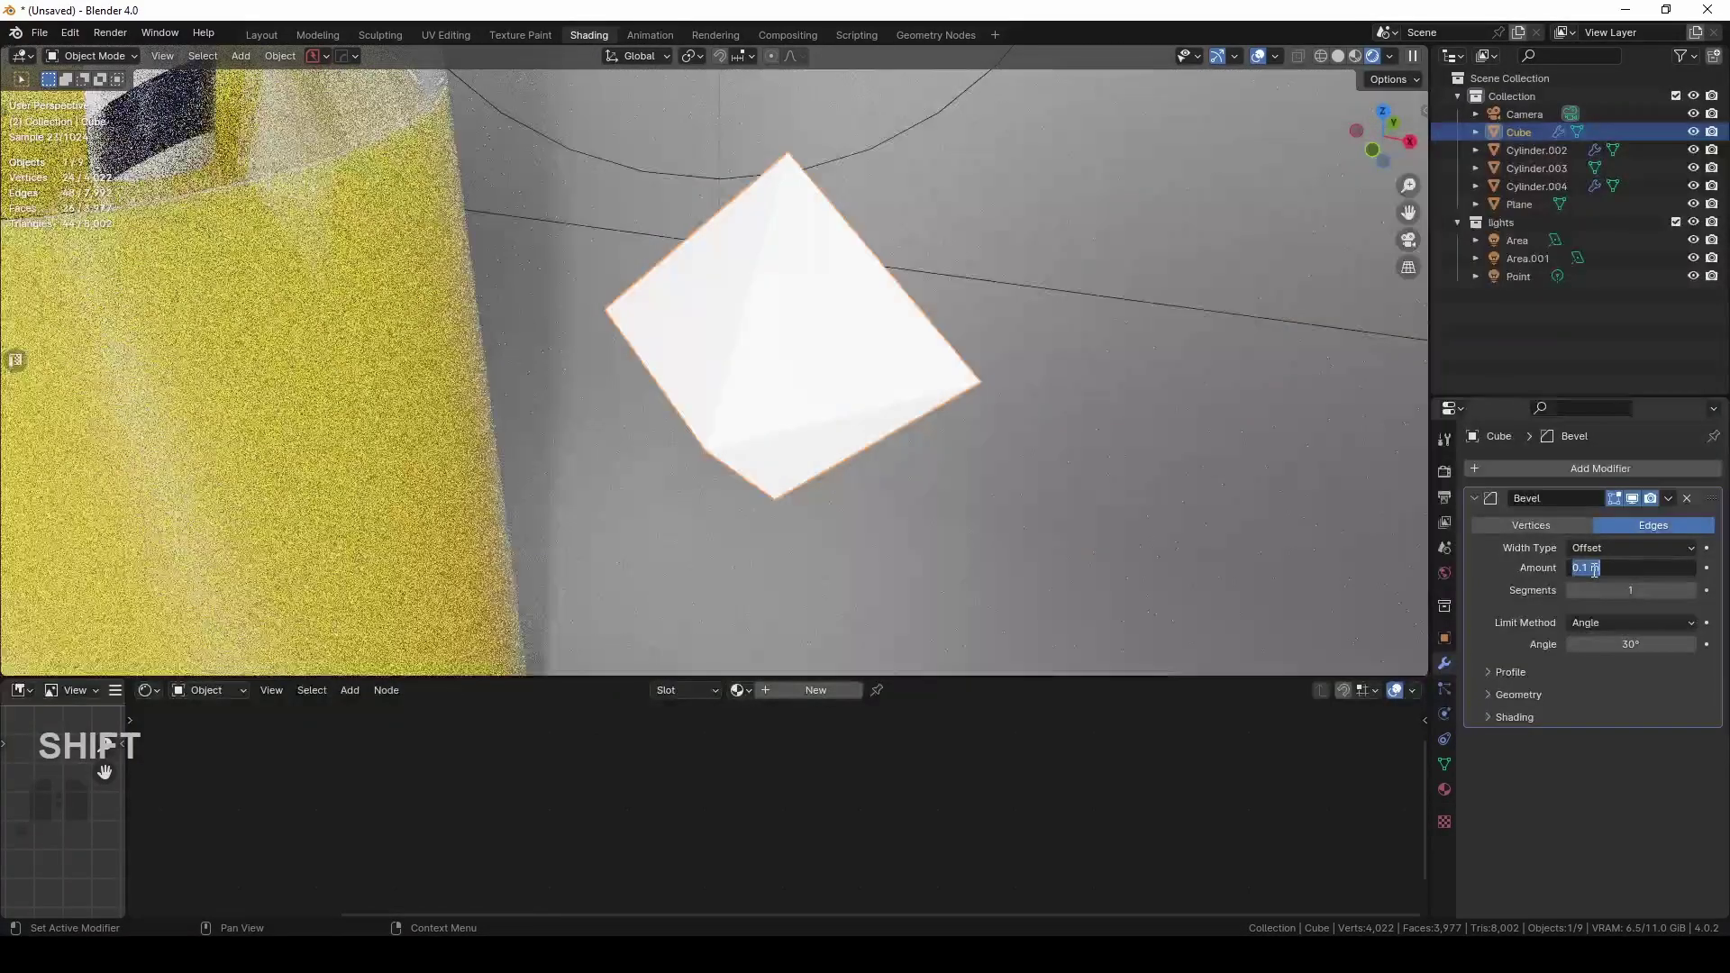
pyautogui.write('0.01')
pyautogui.press('Return')
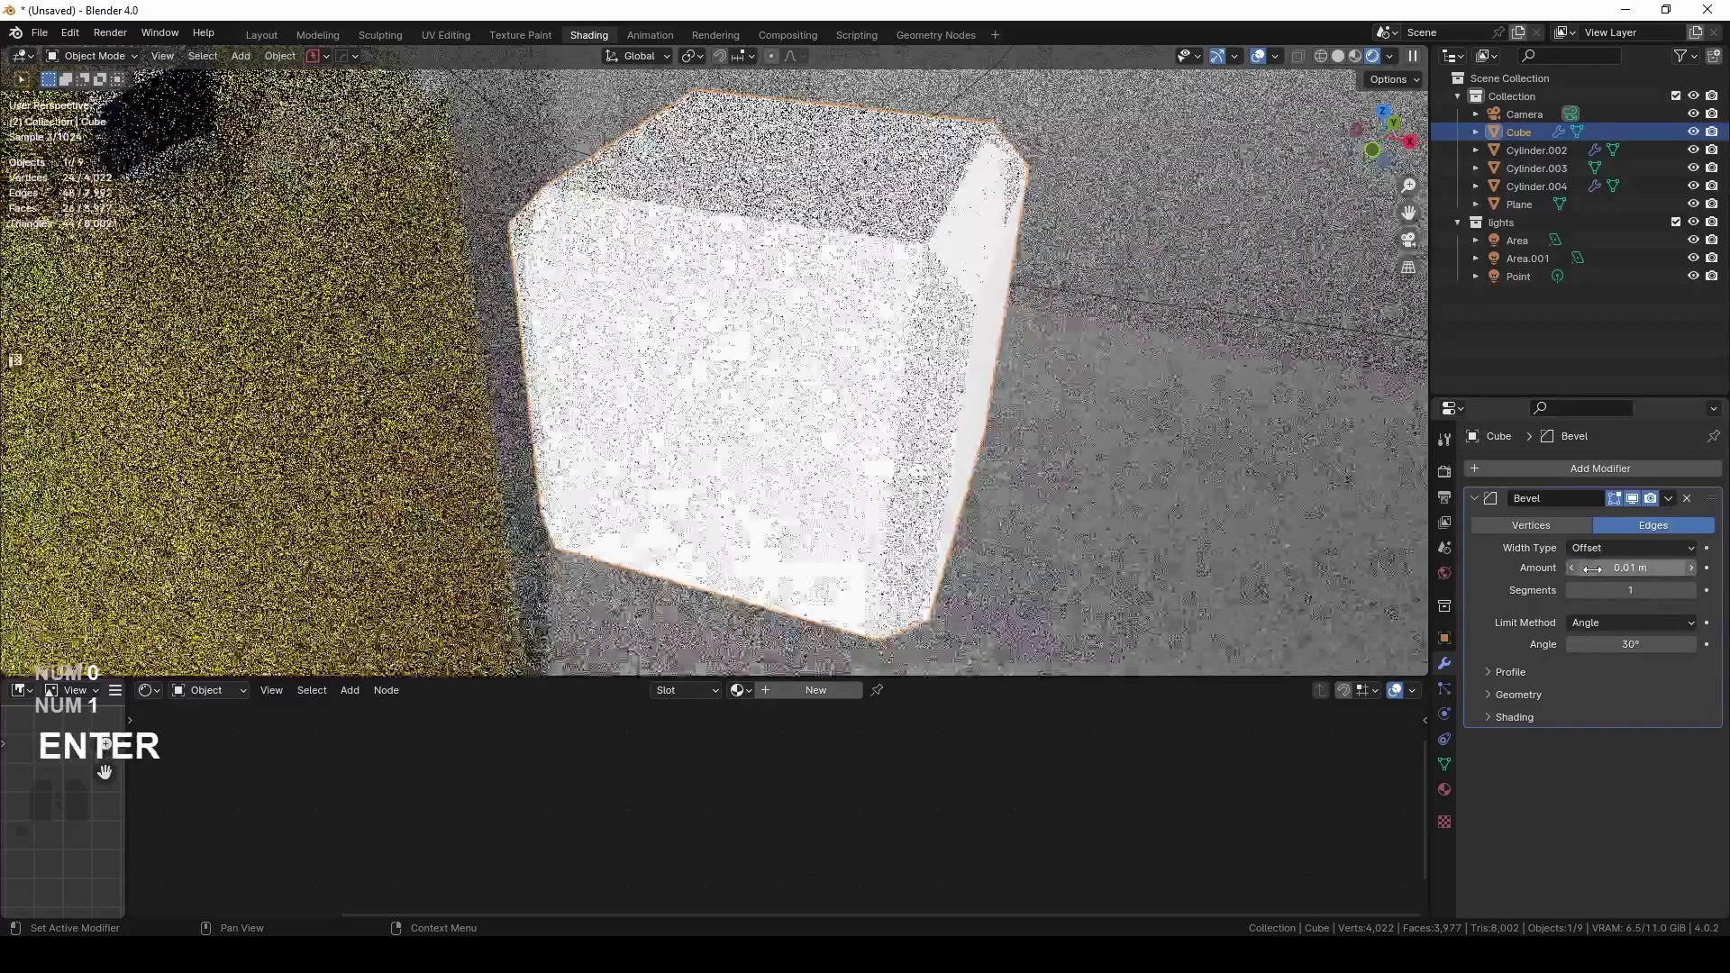
pyautogui.scroll(-3, 927, 371)
pyautogui.moveTo(927, 370); pyautogui.dragTo(1067, 239, button='middle')
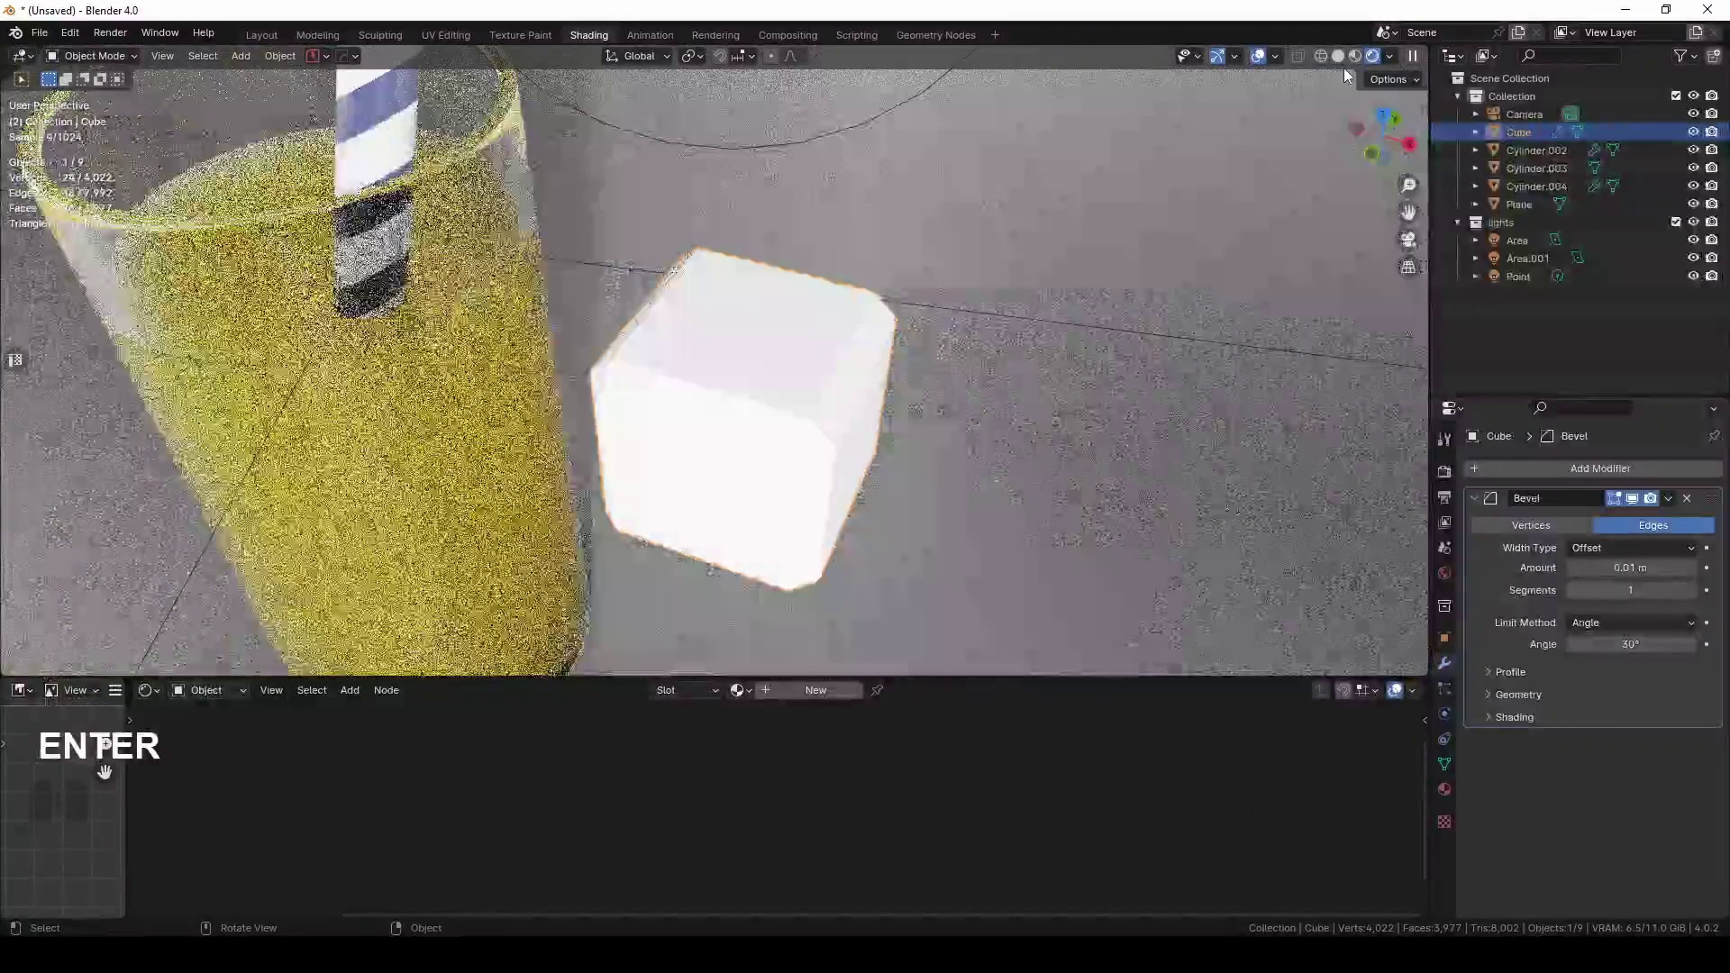
# In Solid viewport shading, add a level 1 Subdivision modifier to the cube and shade it smooth
pyautogui.click(1341, 55)
pyautogui.moveTo(948, 343); pyautogui.dragTo(940, 326, button='middle')
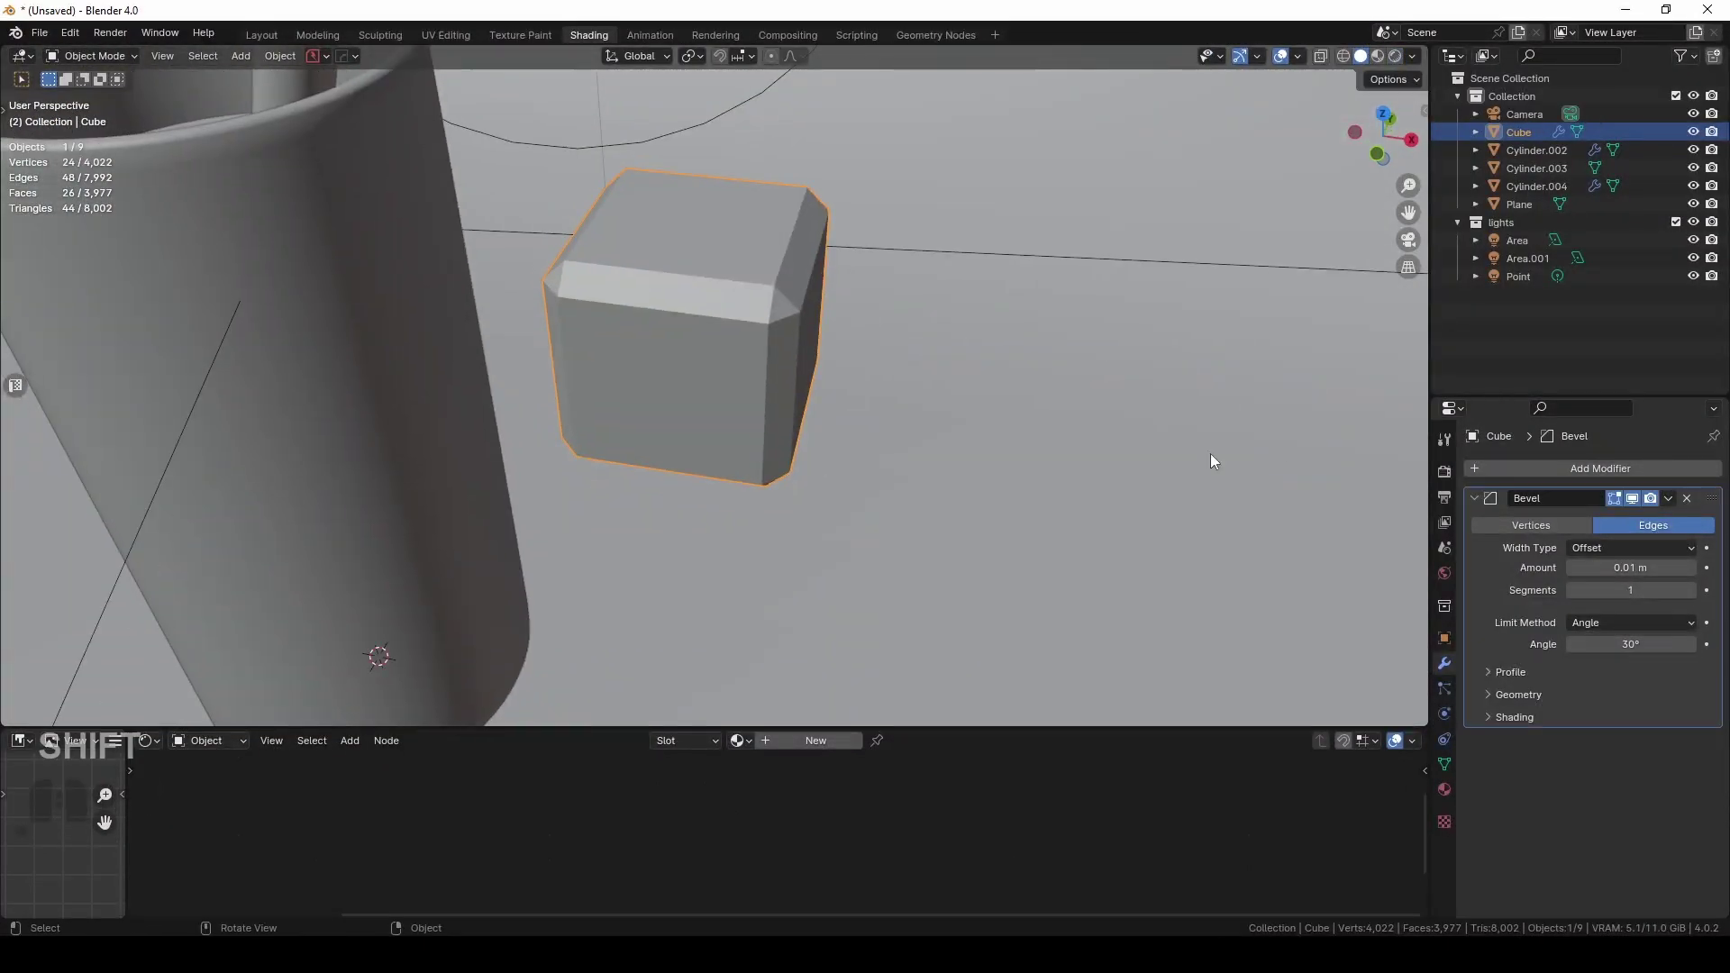
pyautogui.hotkey('ctrl', '1')
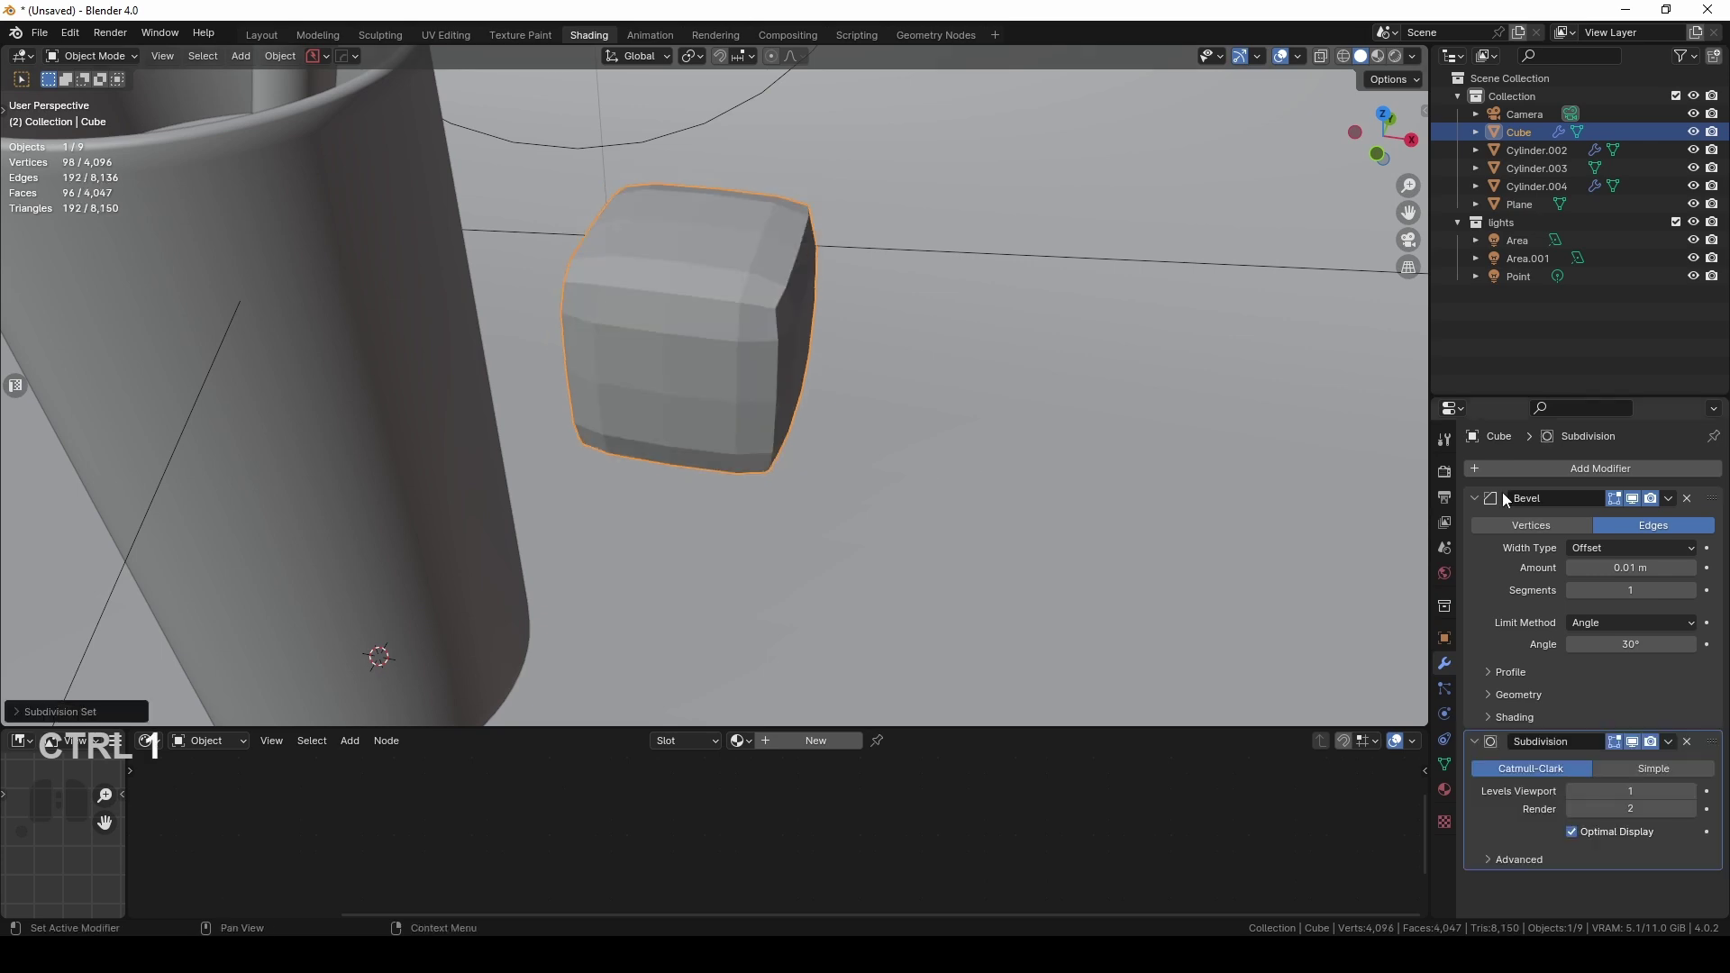
pyautogui.click(1475, 499)
pyautogui.rightClick(672, 273)
pyautogui.click(667, 271)
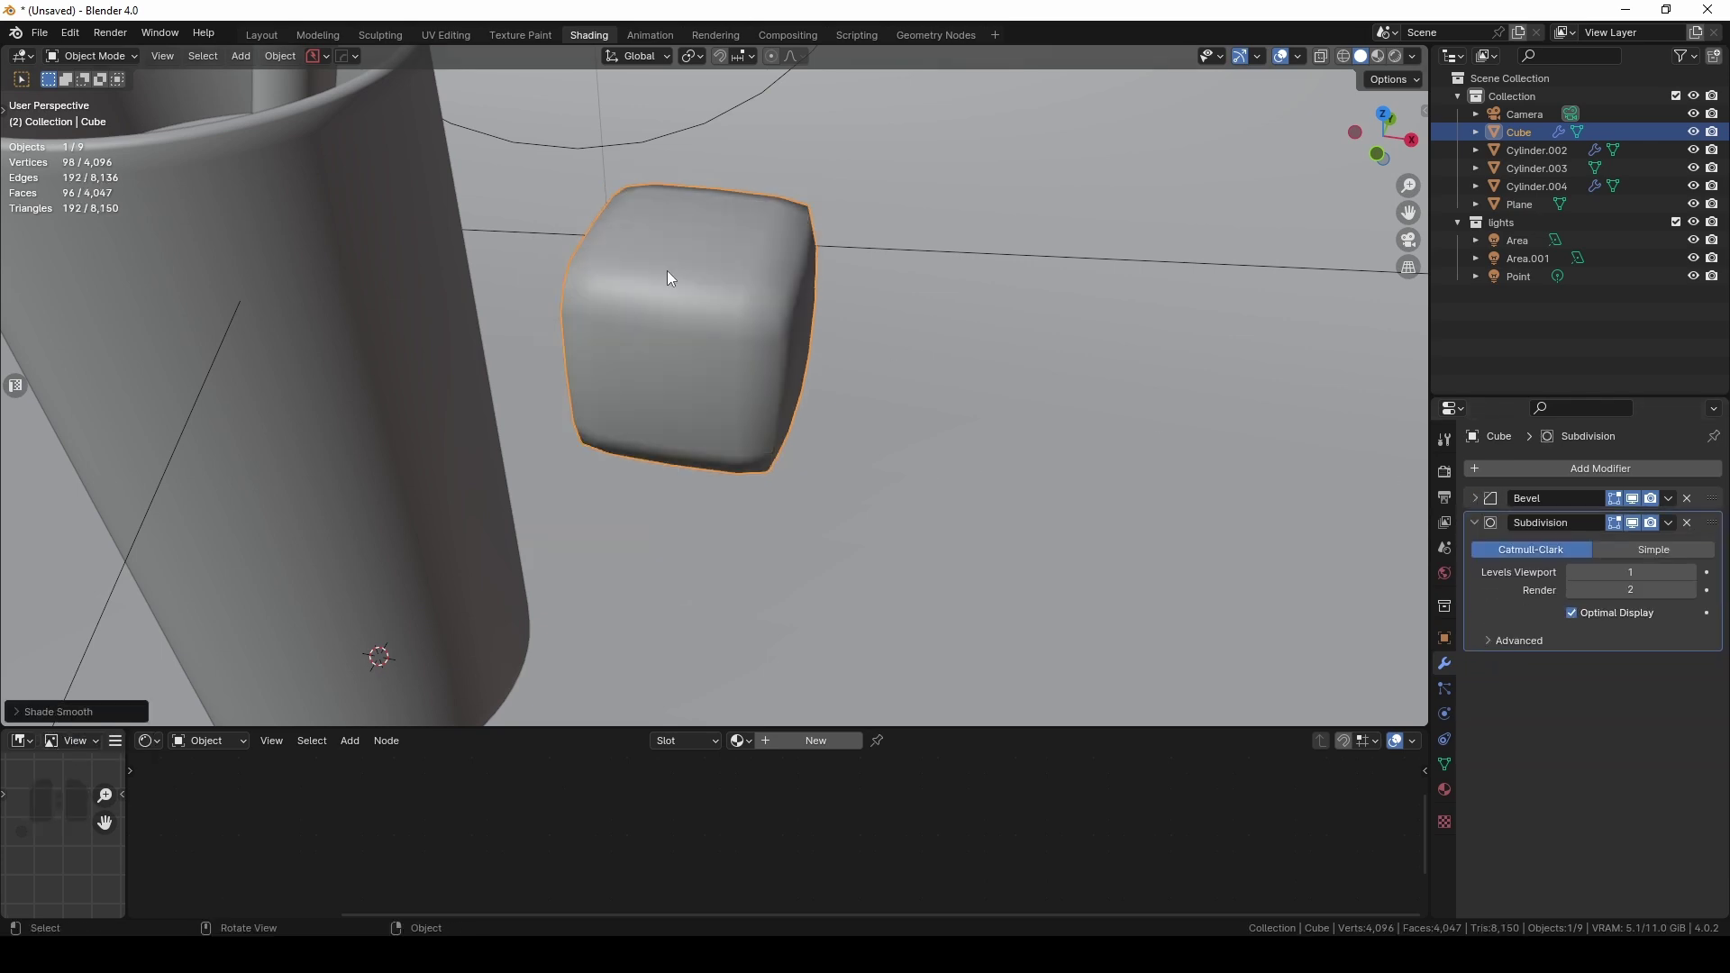
pyautogui.moveTo(667, 270); pyautogui.dragTo(793, 312, button='middle')
pyautogui.click(1475, 498)
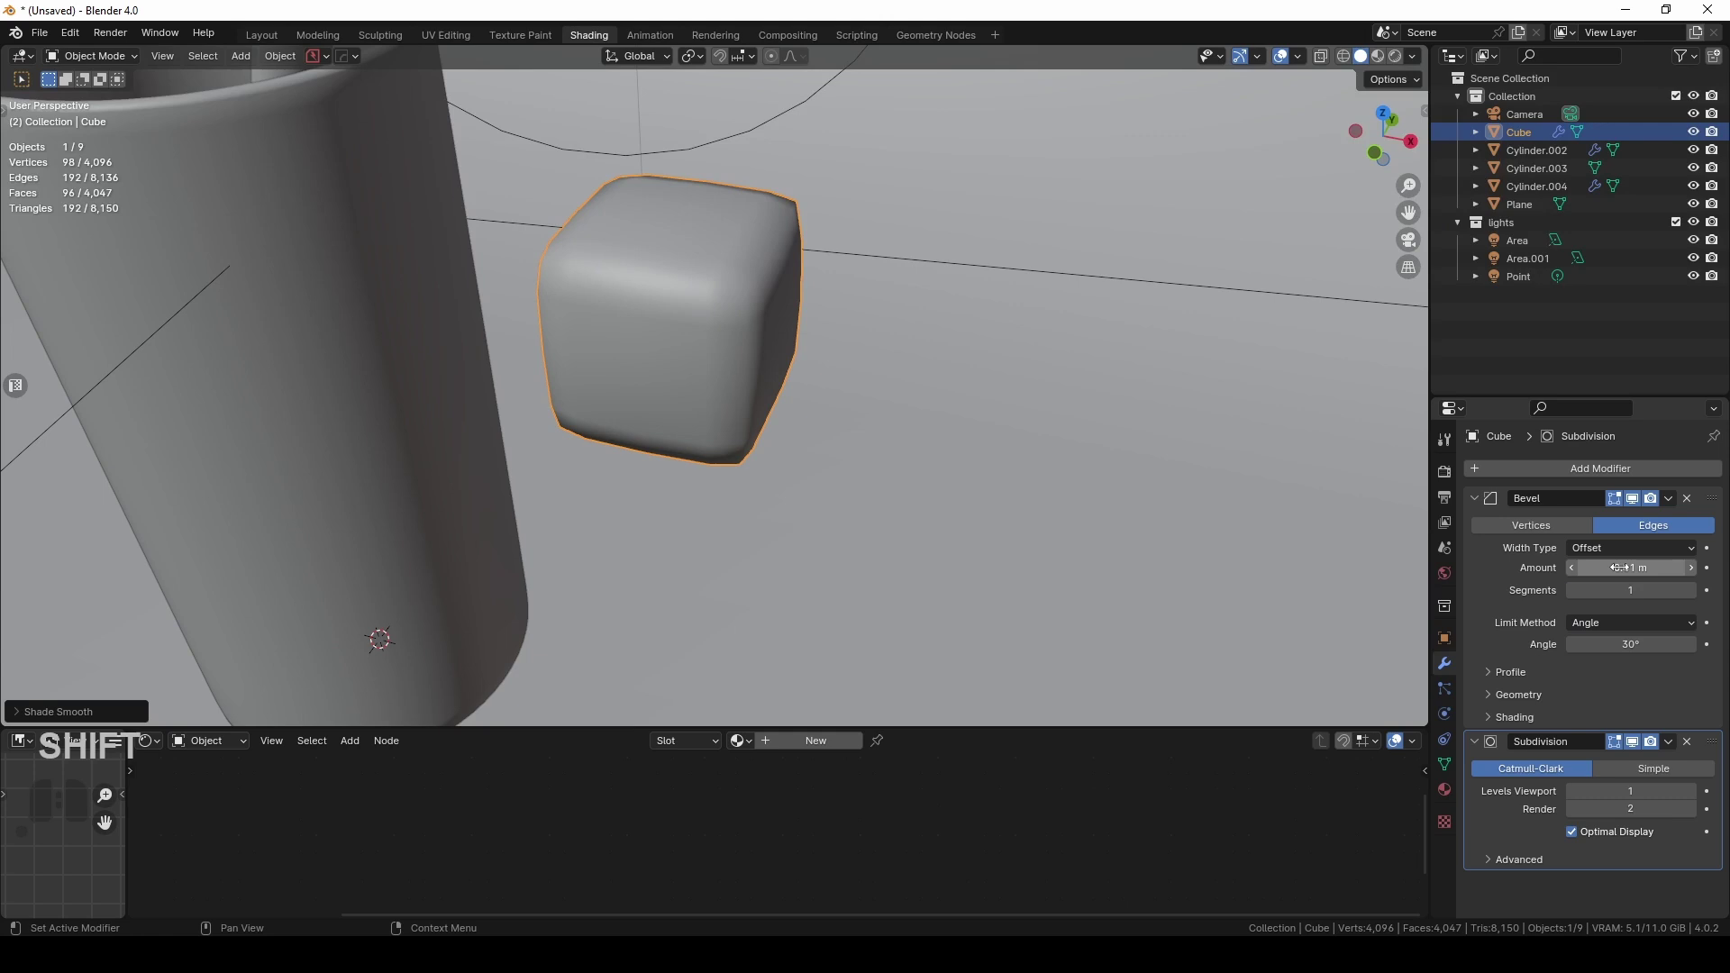
pyautogui.moveTo(1619, 568)
pyautogui.mouseDown()
pyautogui.moveTo(1667, 567)
pyautogui.moveTo(1619, 568)
pyautogui.mouseUp()
pyautogui.moveTo(838, 513); pyautogui.dragTo(712, 225, button='middle')
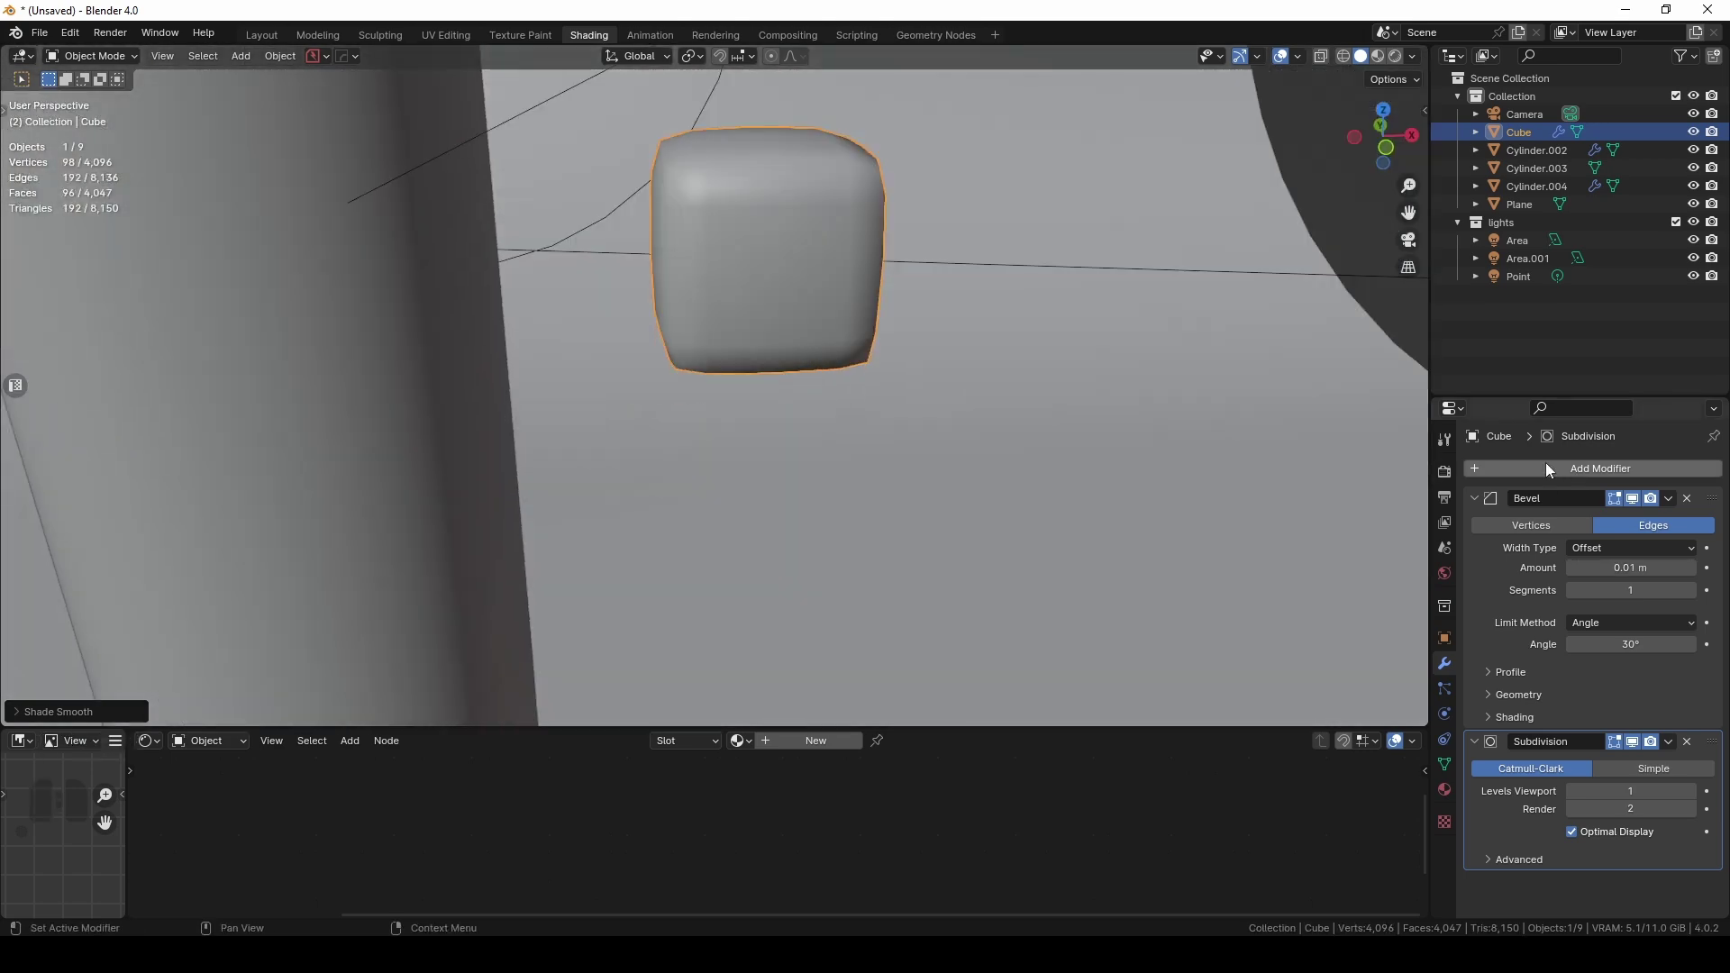
pyautogui.click(1474, 498)
# Add a Displace modifier to the cube after the Bevel and Subdivision modifiers
pyautogui.click(1476, 521)
pyautogui.click(1473, 467)
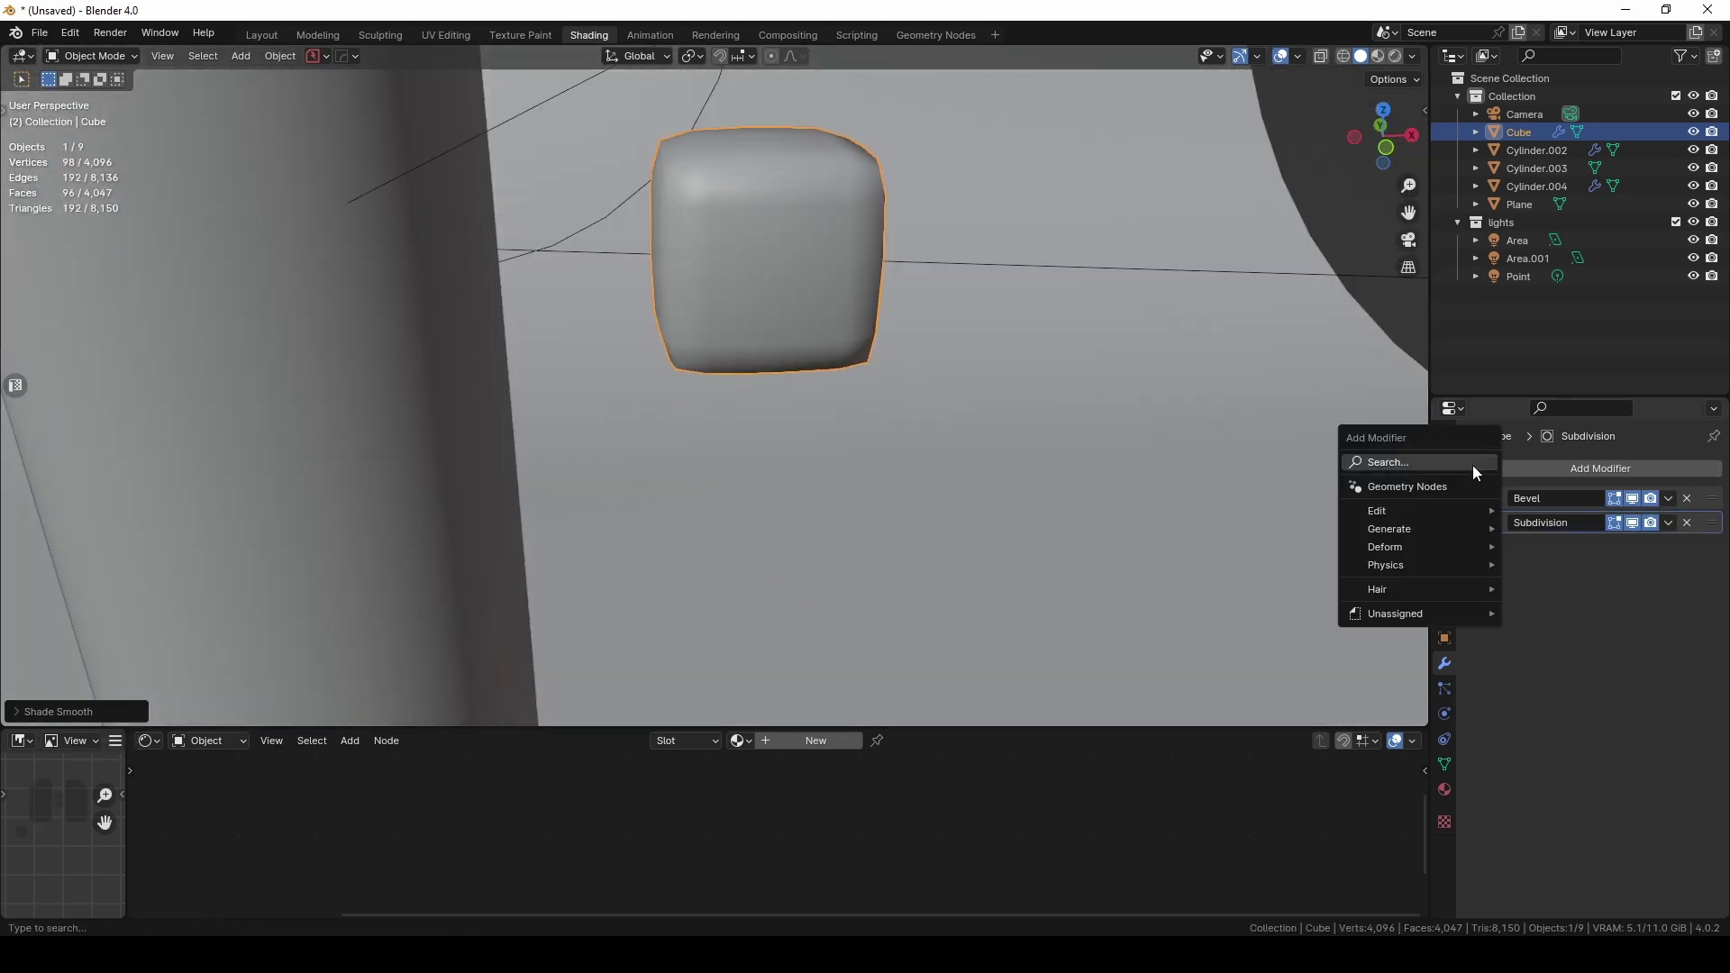
pyautogui.write('did')
pyautogui.press('BackSpace')
pyautogui.click(1397, 494)
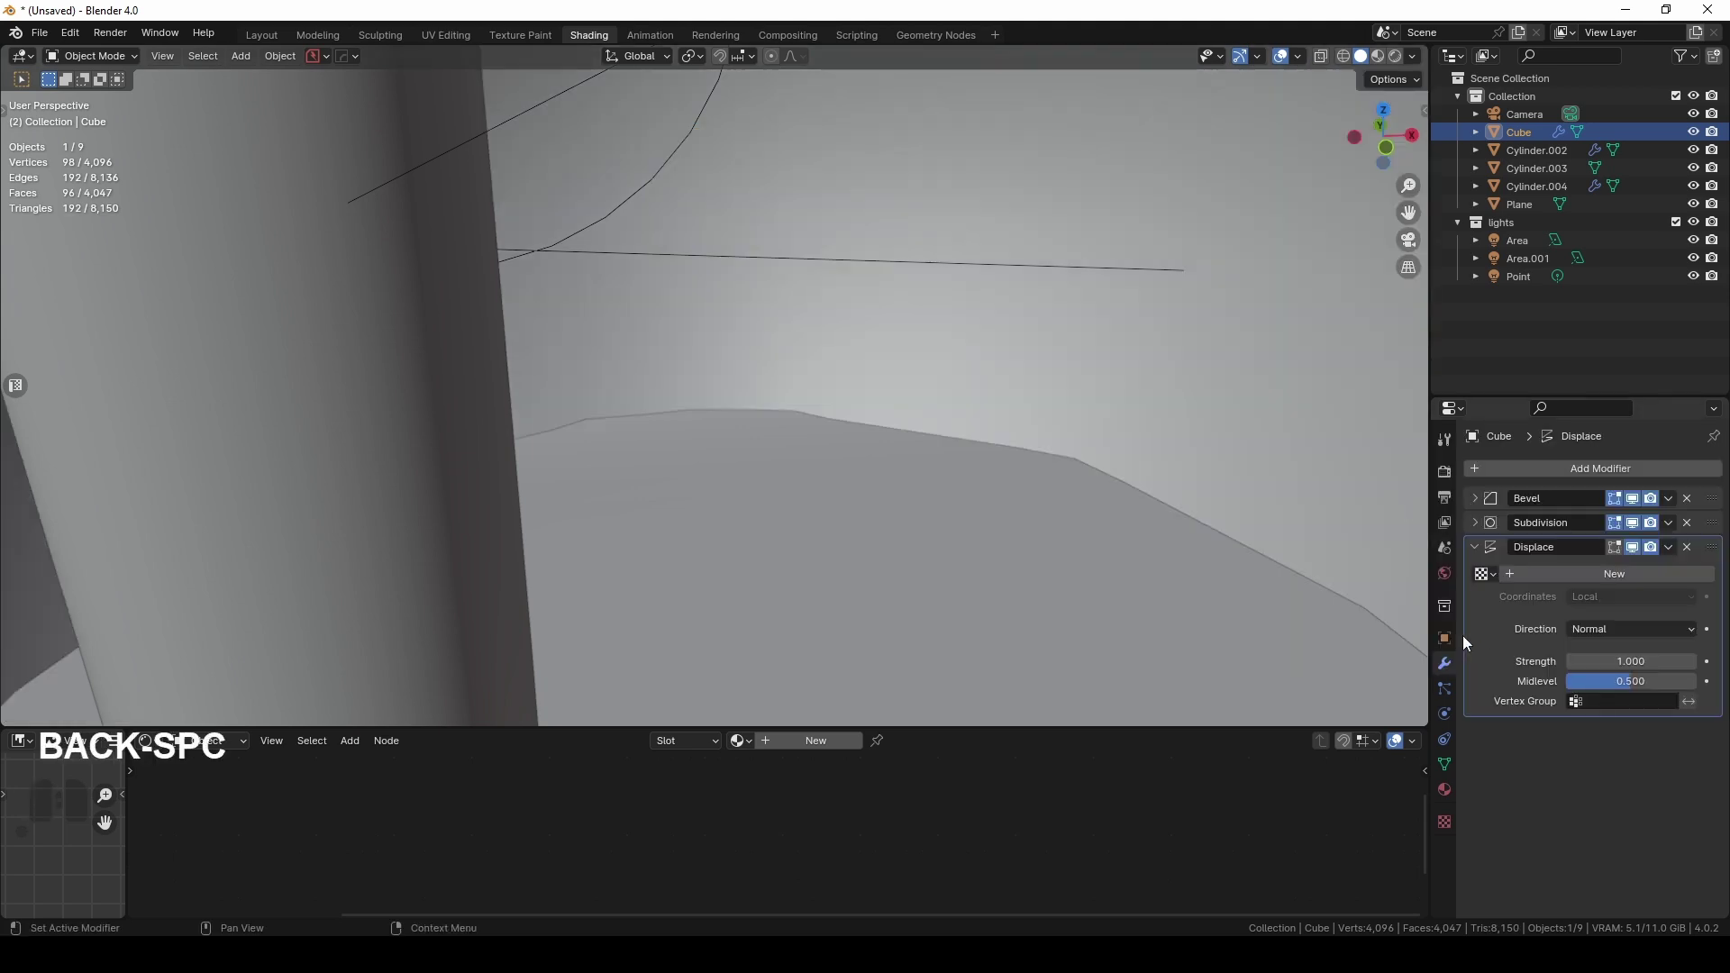
pyautogui.scroll(-5, 974, 396)
pyautogui.moveTo(982, 396); pyautogui.dragTo(942, 393, button='middle')
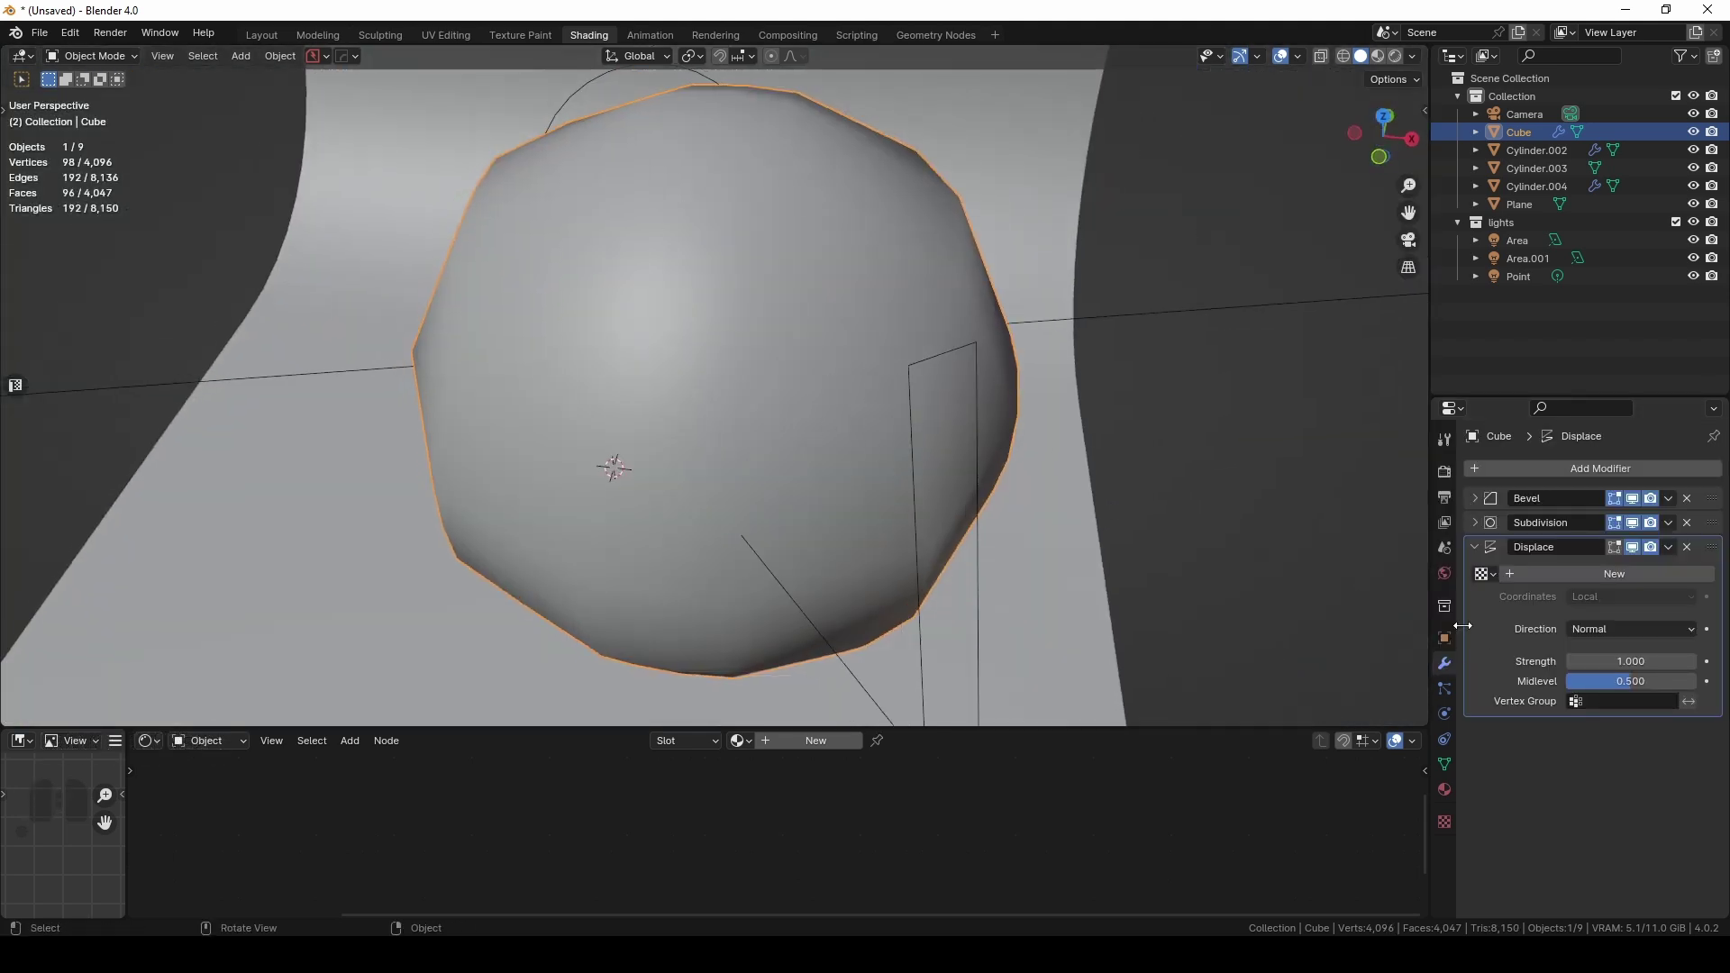
# Create a new texture for the Displace modifier and set its type to Clouds
pyautogui.click(1534, 573)
pyautogui.click(1705, 575)
pyautogui.click(1557, 523)
pyautogui.click(1557, 585)
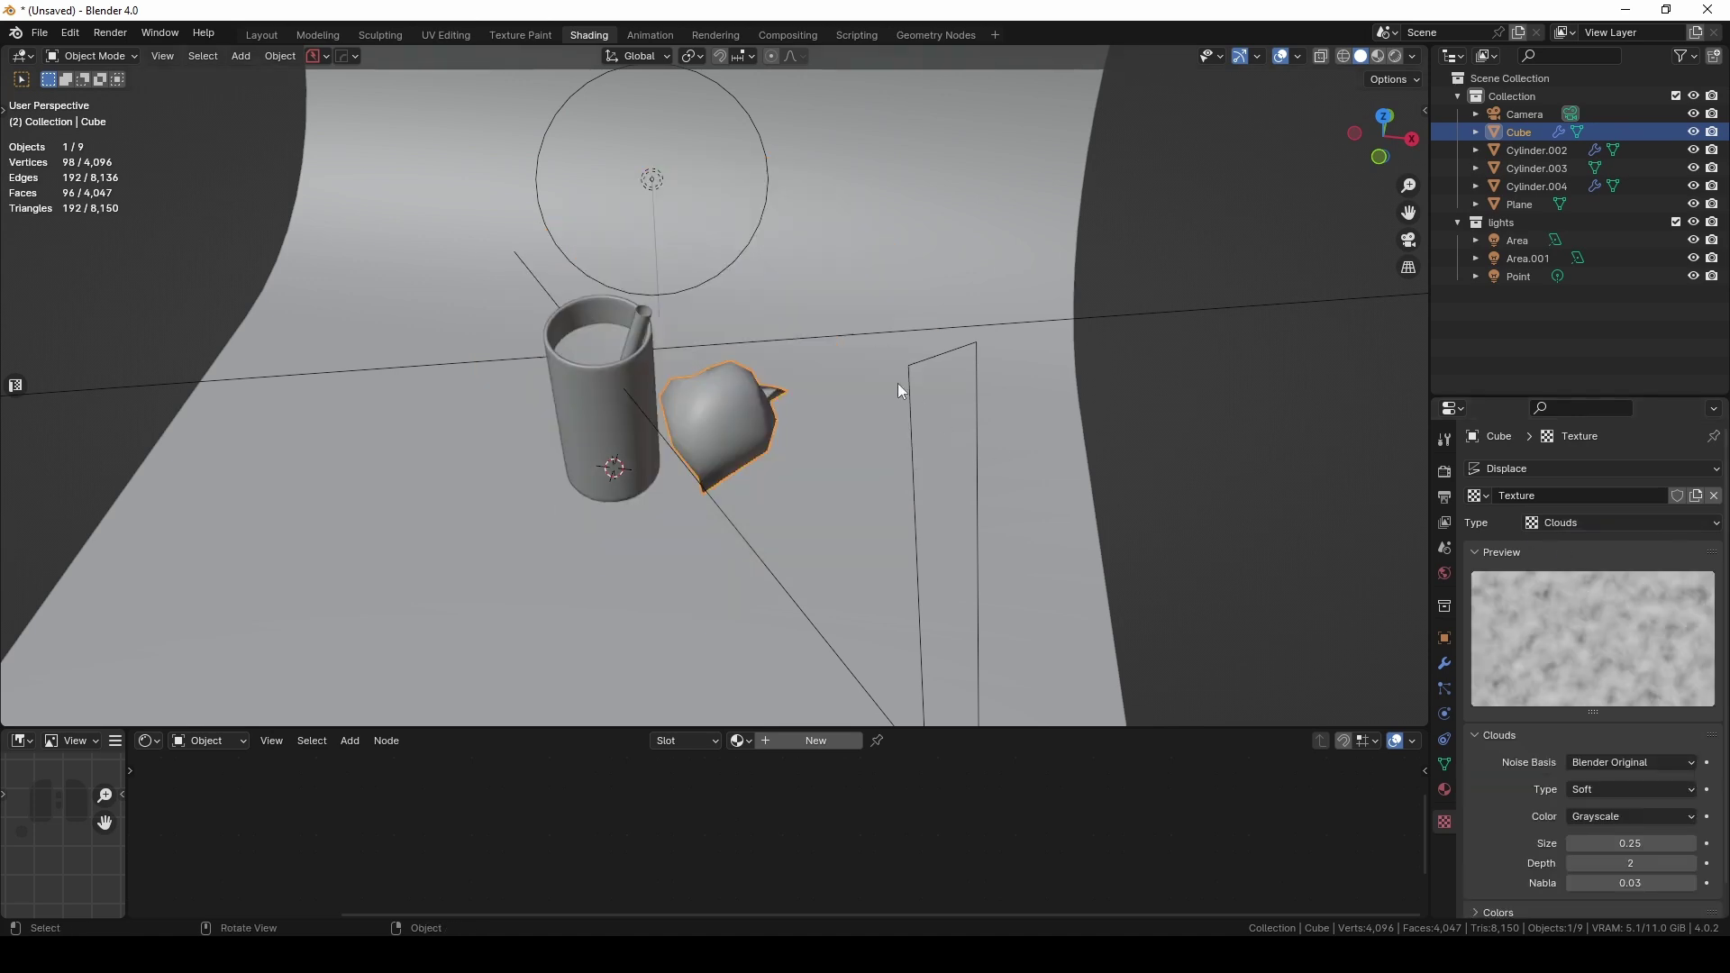
pyautogui.moveTo(898, 382)
pyautogui.mouseDown(button='middle')
pyautogui.moveTo(867, 476)
pyautogui.moveTo(878, 401)
pyautogui.mouseUp(button='middle')
pyautogui.scroll(5, 897, 541)
pyautogui.moveTo(896, 582); pyautogui.dragTo(901, 631, button='middle')
# Set the Displace modifier's strength to 0.05 and check the cube's shape up close
pyautogui.click(1444, 663)
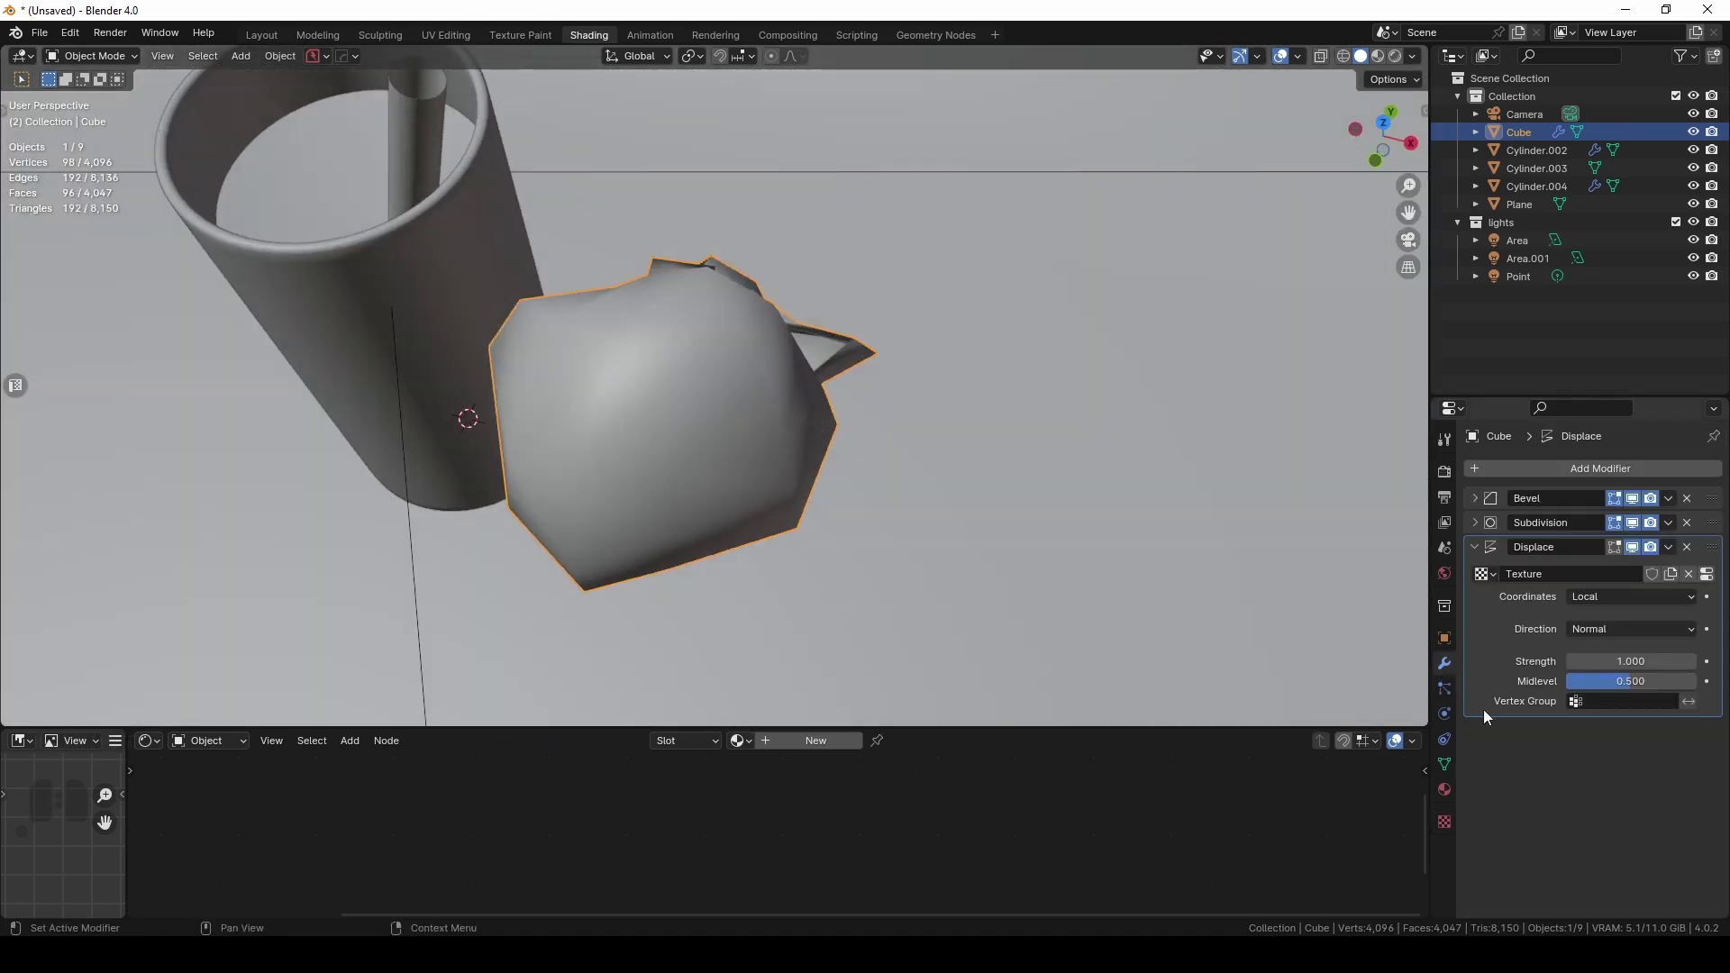
pyautogui.click(1644, 654)
pyautogui.write('0.05')
pyautogui.press('Return')
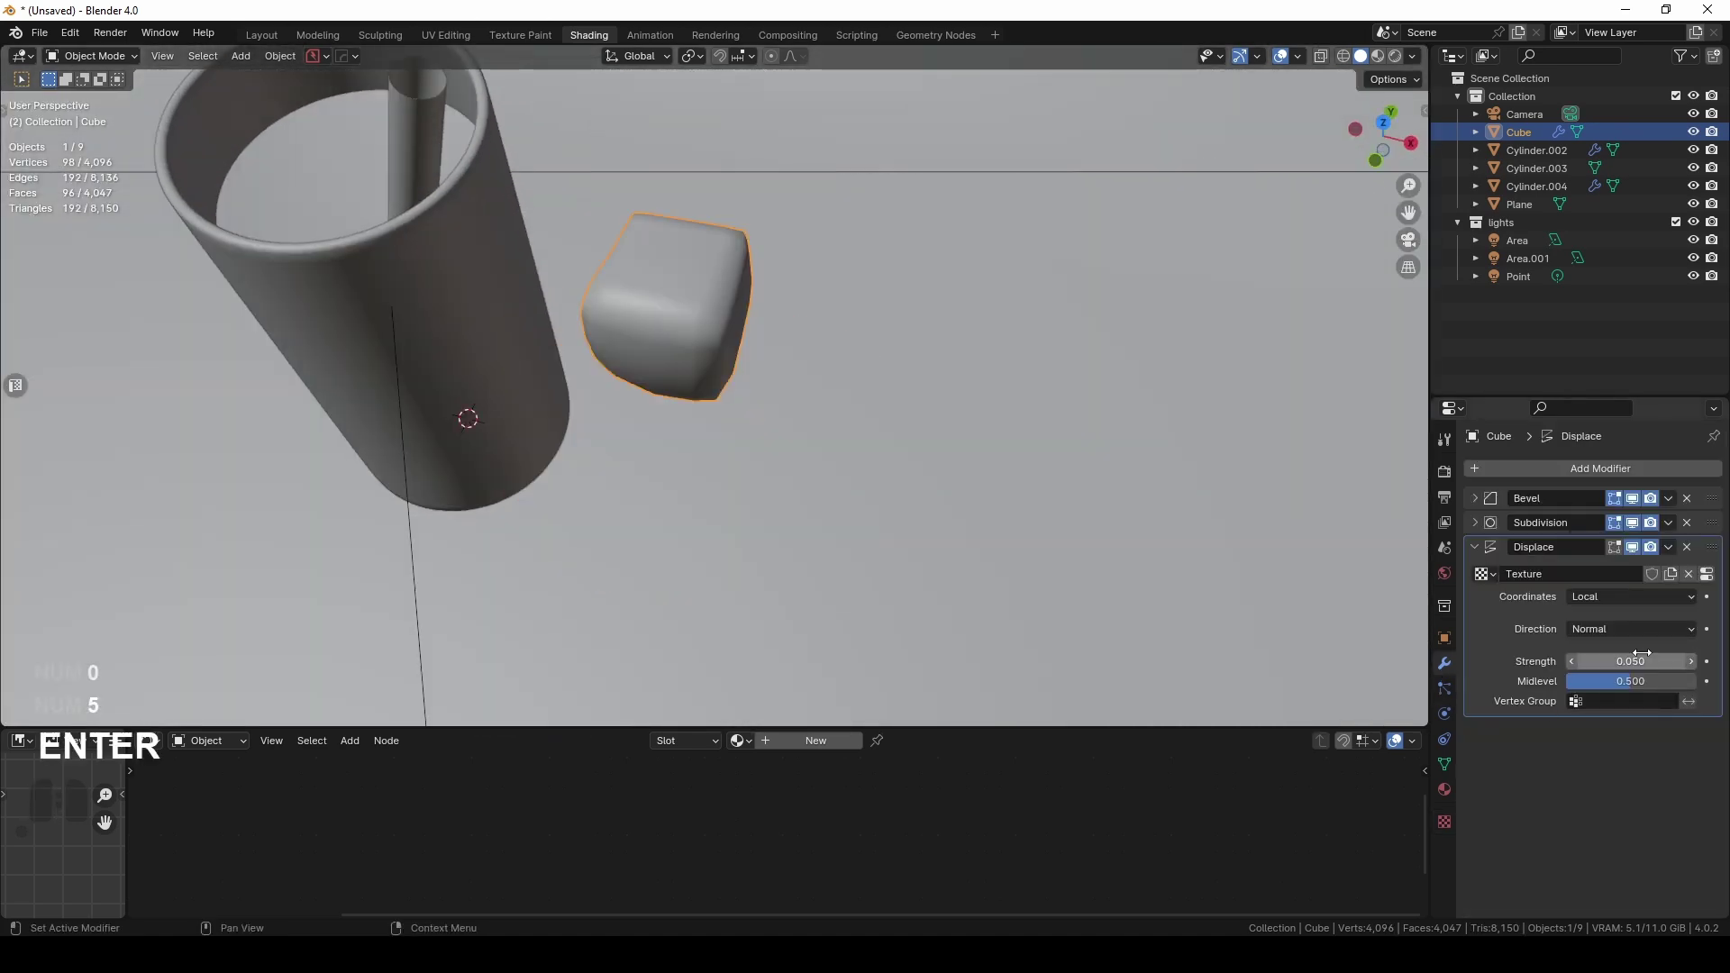
pyautogui.moveTo(1158, 532); pyautogui.dragTo(806, 385, button='middle')
pyautogui.scroll(3, 967, 594)
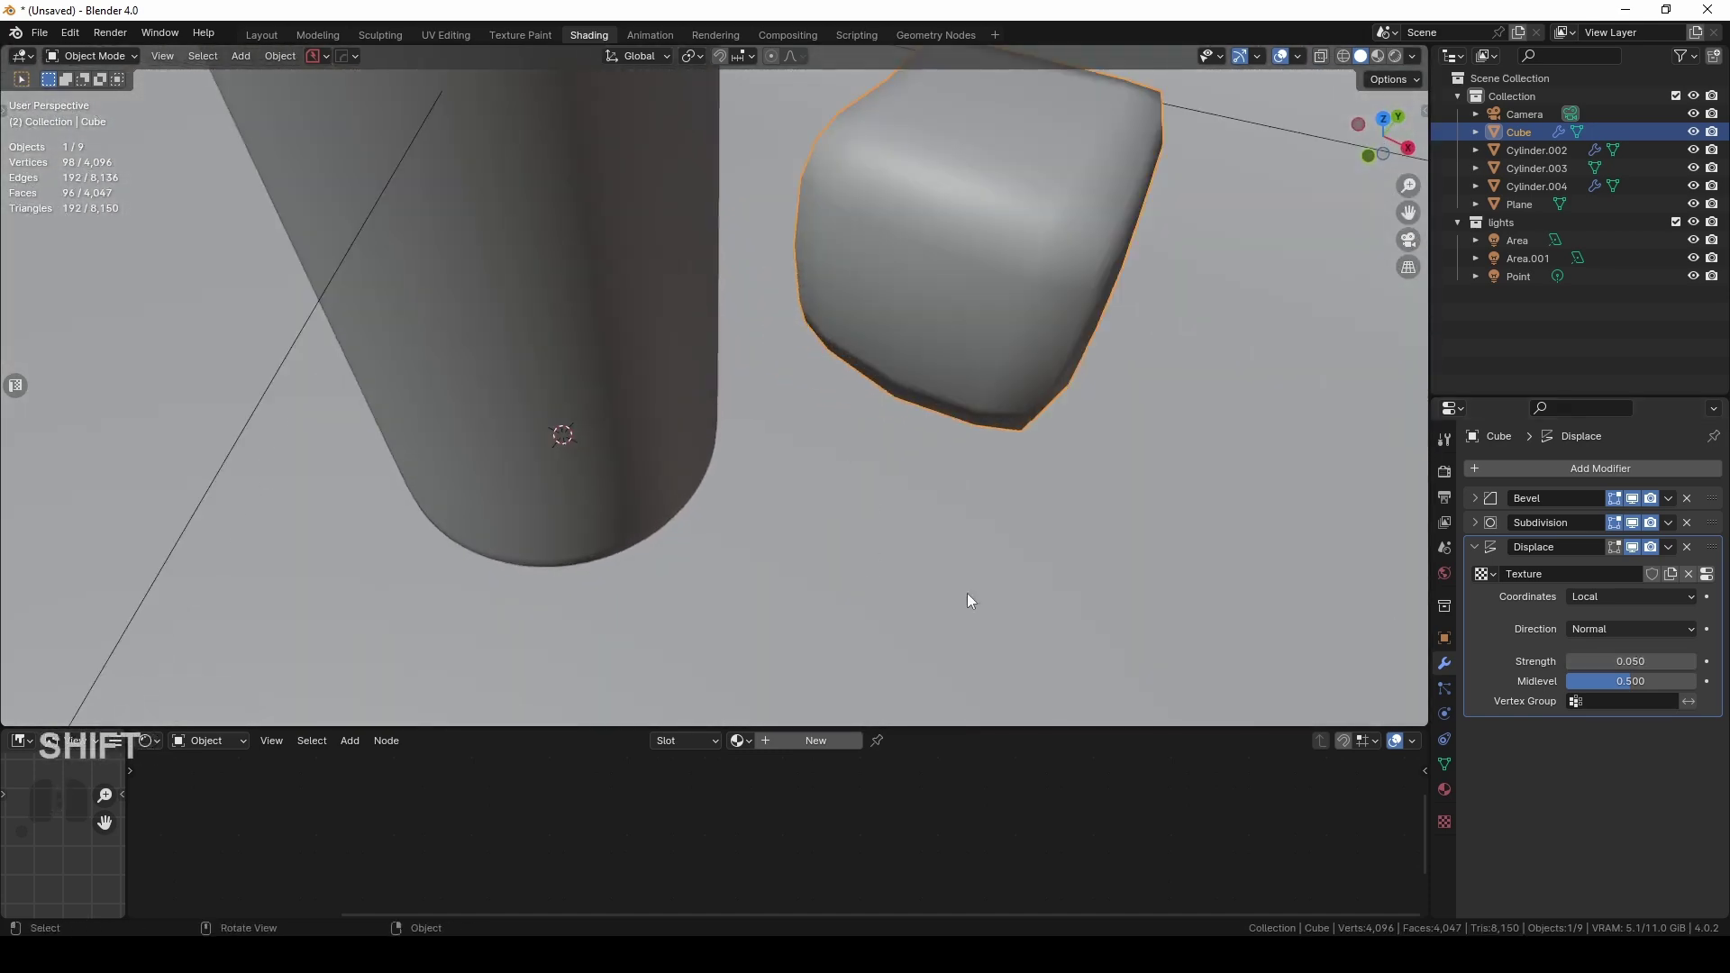
# Set the Displace modifier's texture coordinates to Global
pyautogui.click(1606, 596)
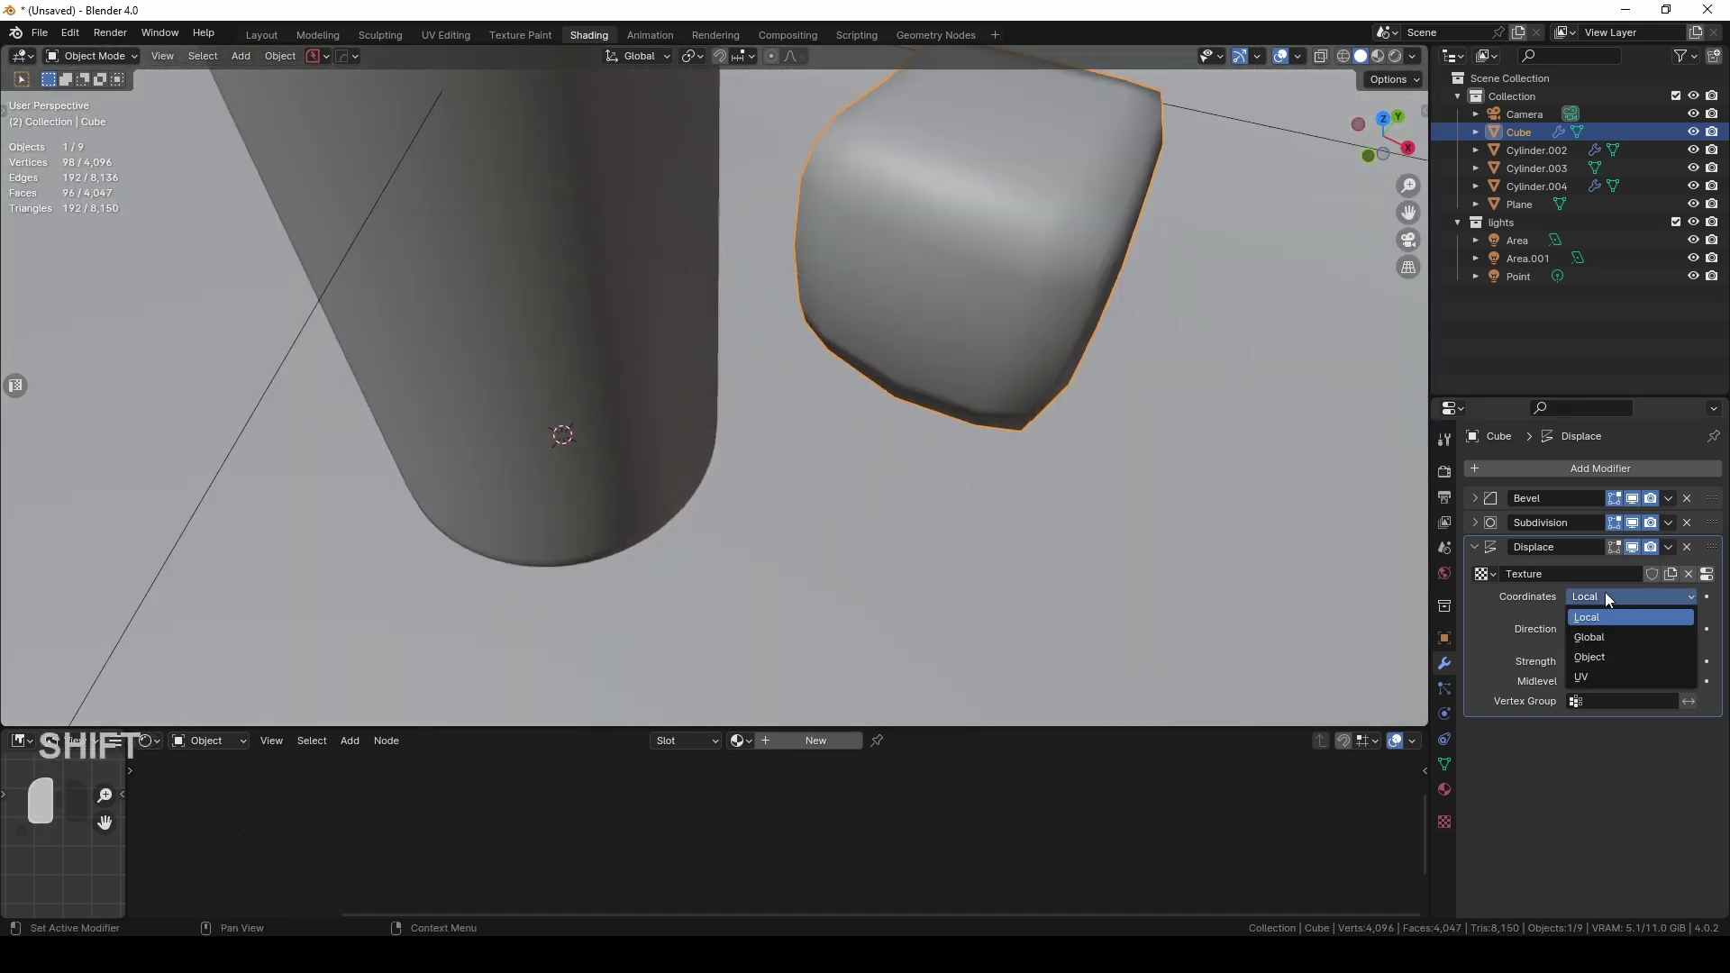
pyautogui.click(1613, 647)
pyautogui.moveTo(1054, 288); pyautogui.dragTo(1000, 325)
pyautogui.moveTo(1000, 324); pyautogui.dragTo(1037, 297, button='middle')
pyautogui.scroll(-4, 991, 324)
pyautogui.keyDown('shift'); pyautogui.moveTo(956, 334); pyautogui.dragTo(848, 436, button='middle'); pyautogui.keyUp('shift')
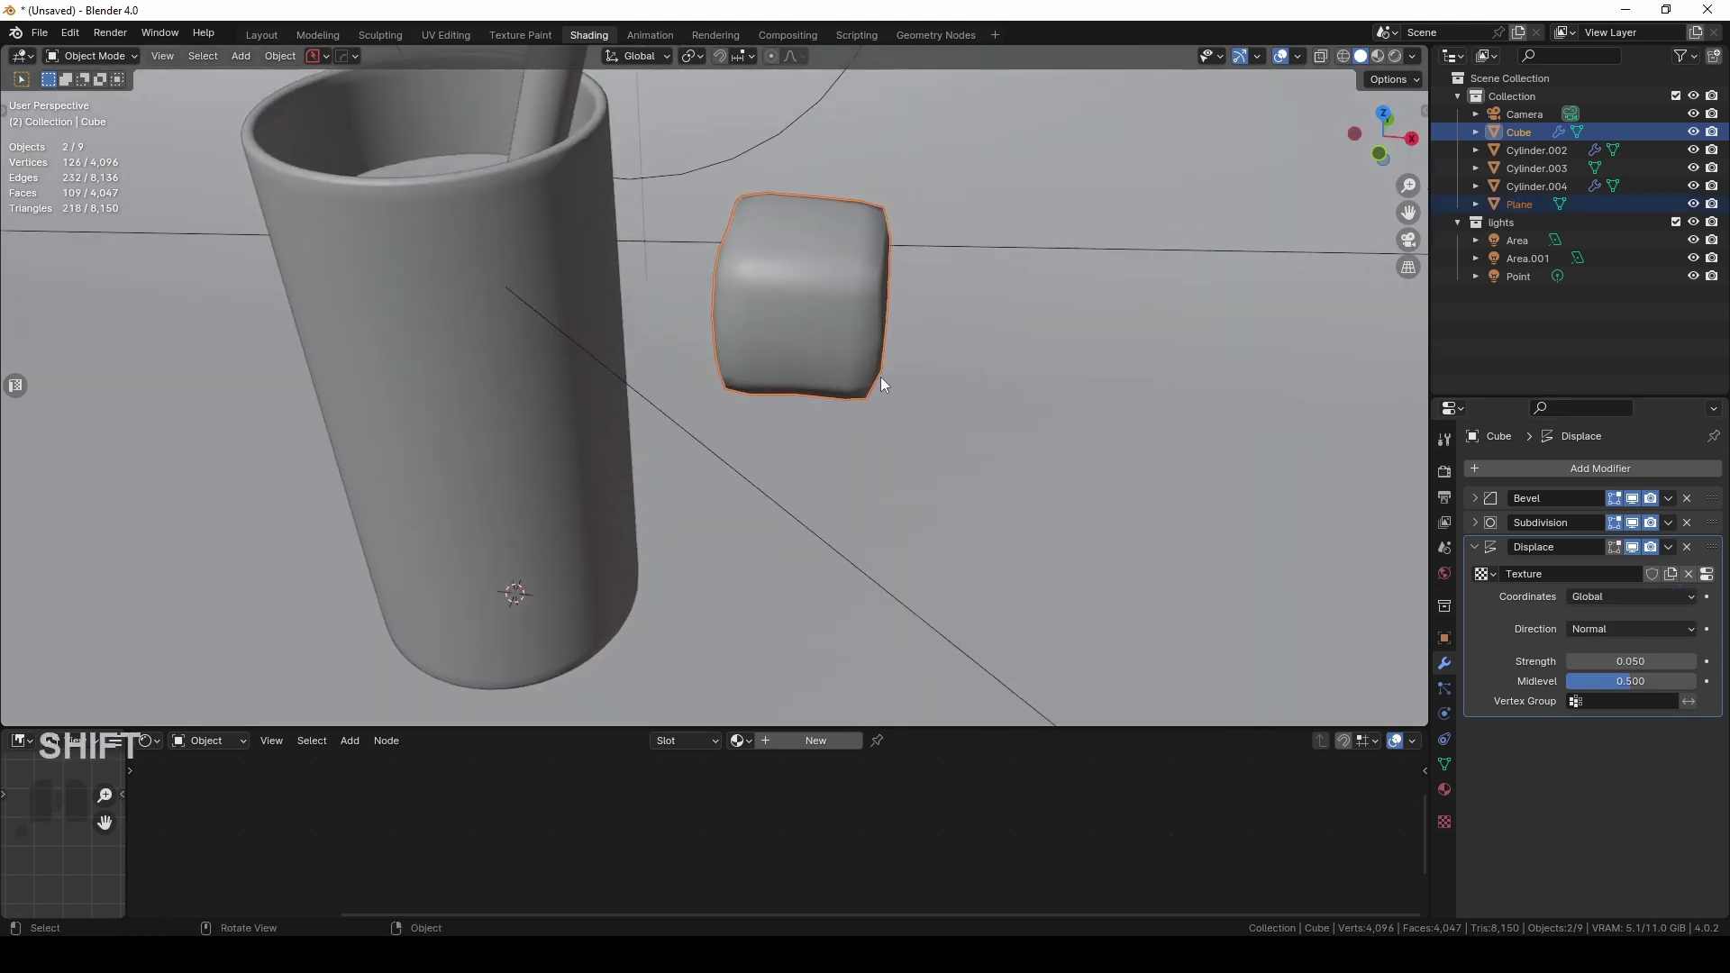
# Move the cube back and forth beside the glass to test how the Global displacement reshapes it
pyautogui.press('g')
pyautogui.click(931, 489)
pyautogui.moveTo(946, 360); pyautogui.dragTo(993, 453, button='middle')
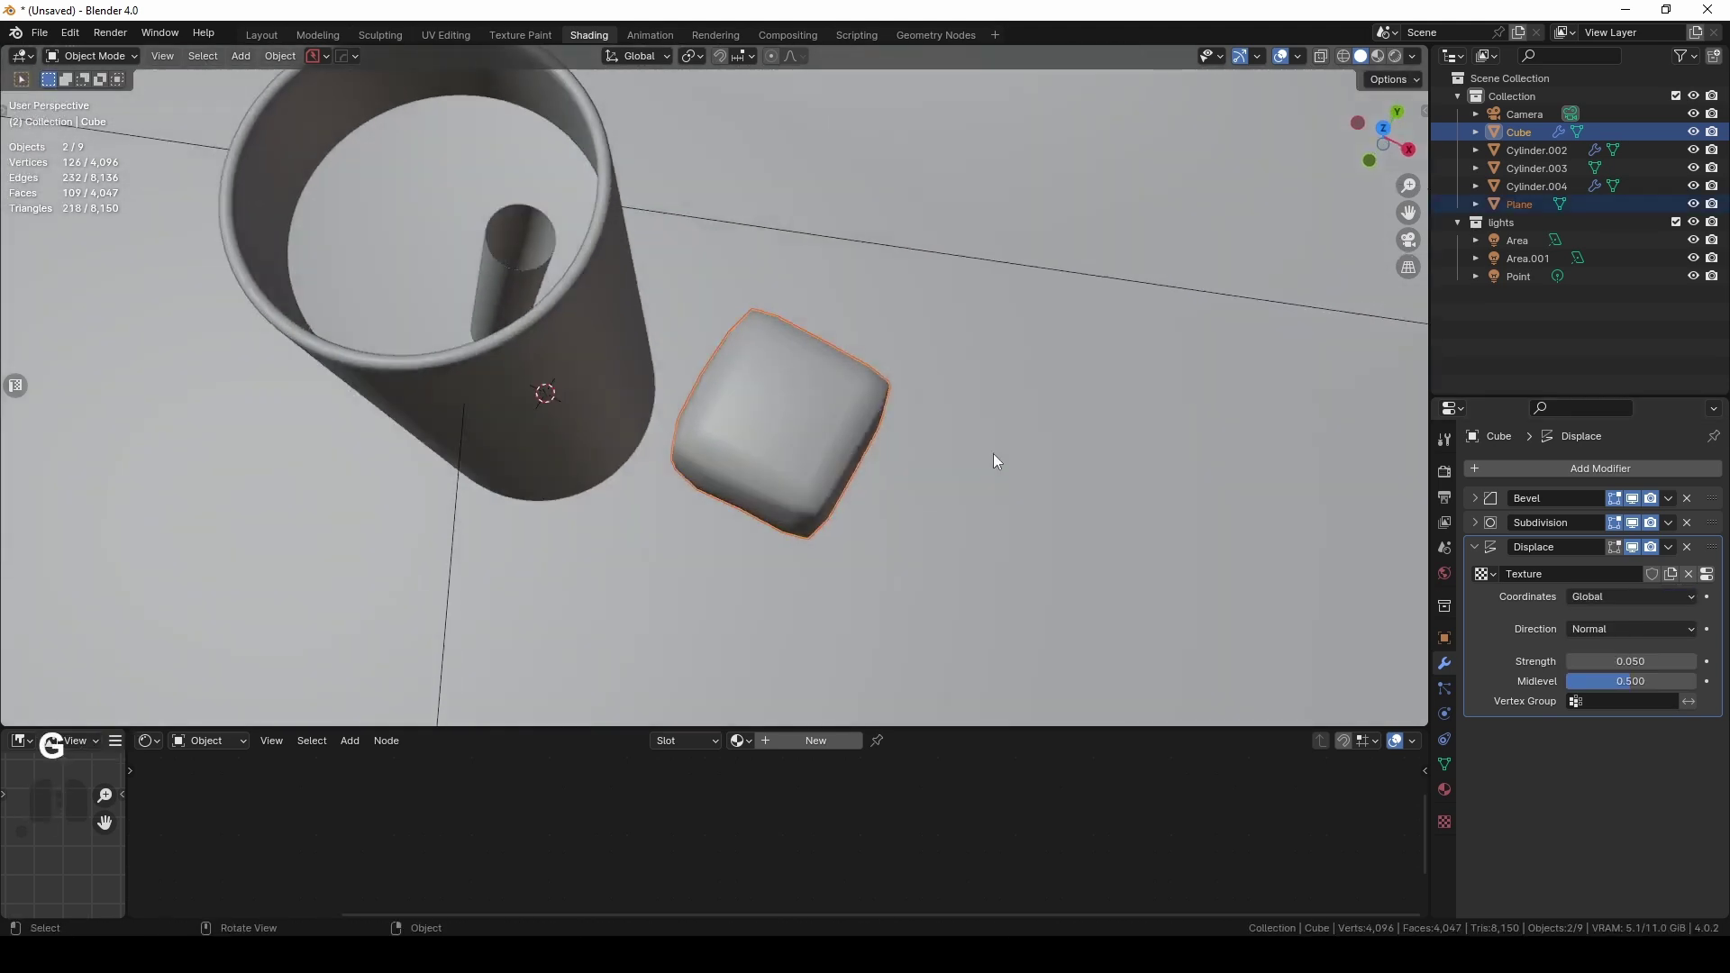
pyautogui.press('g')
pyautogui.click(995, 472)
pyautogui.press('g')
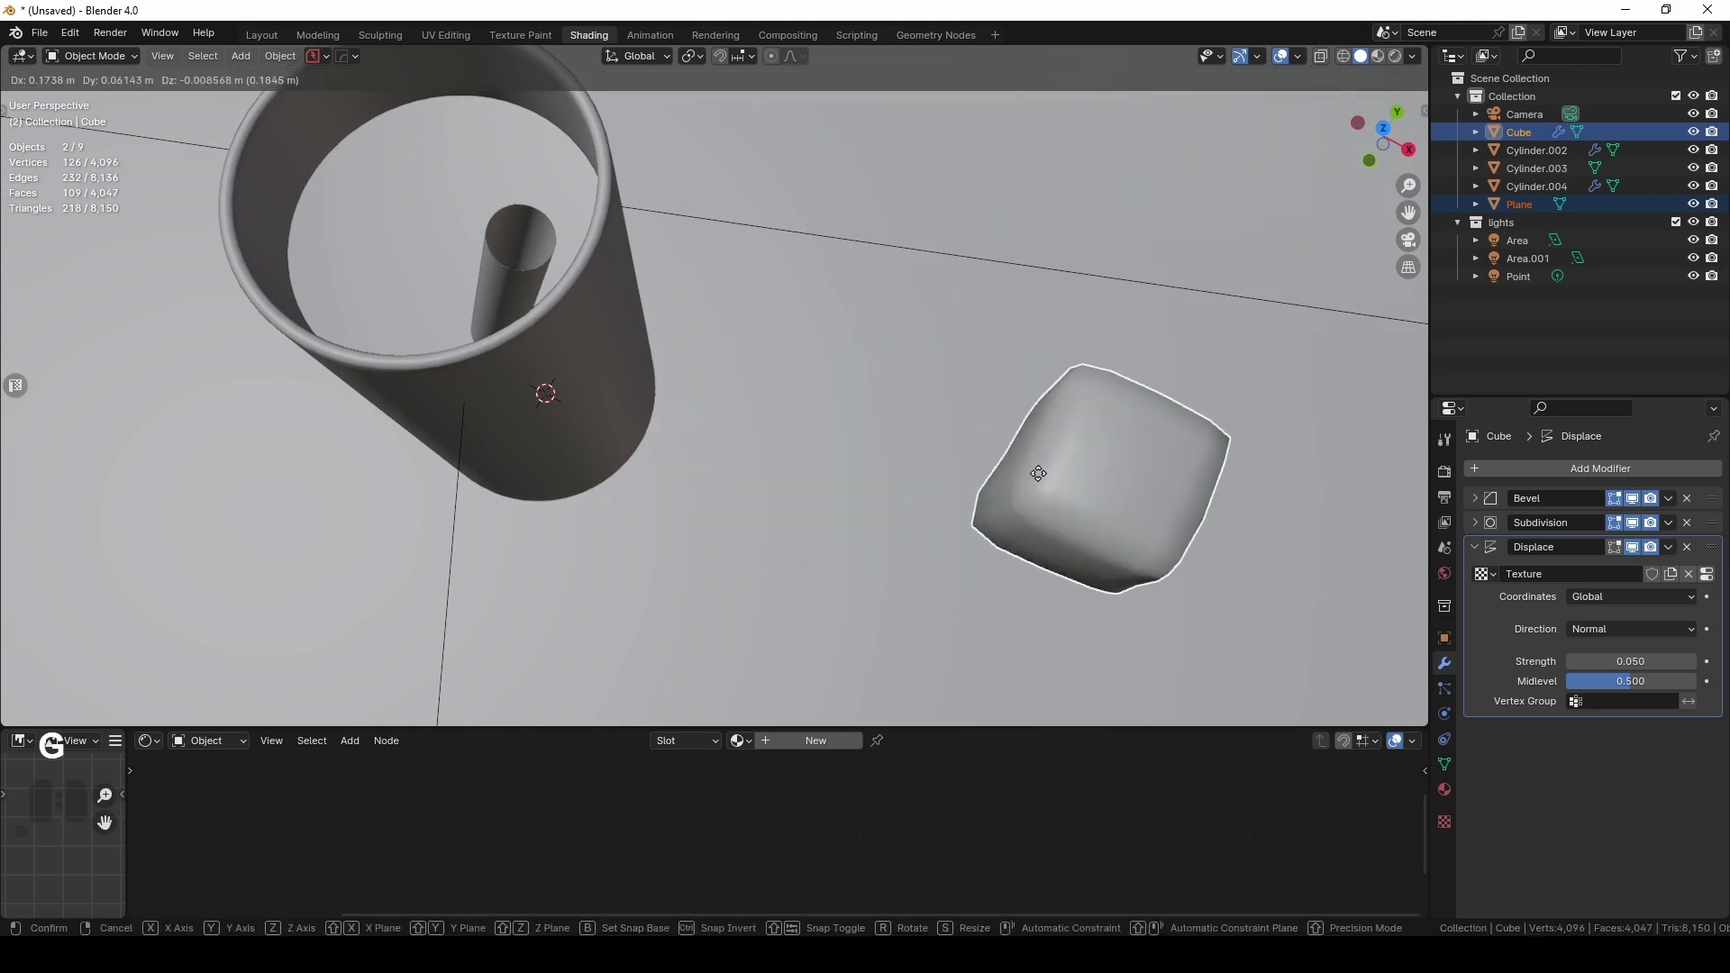
pyautogui.press('Escape')
# Reduce the Clouds texture size to 0.08 and move the cube to try out the finer displacement
pyautogui.moveTo(953, 518); pyautogui.dragTo(909, 442, button='middle')
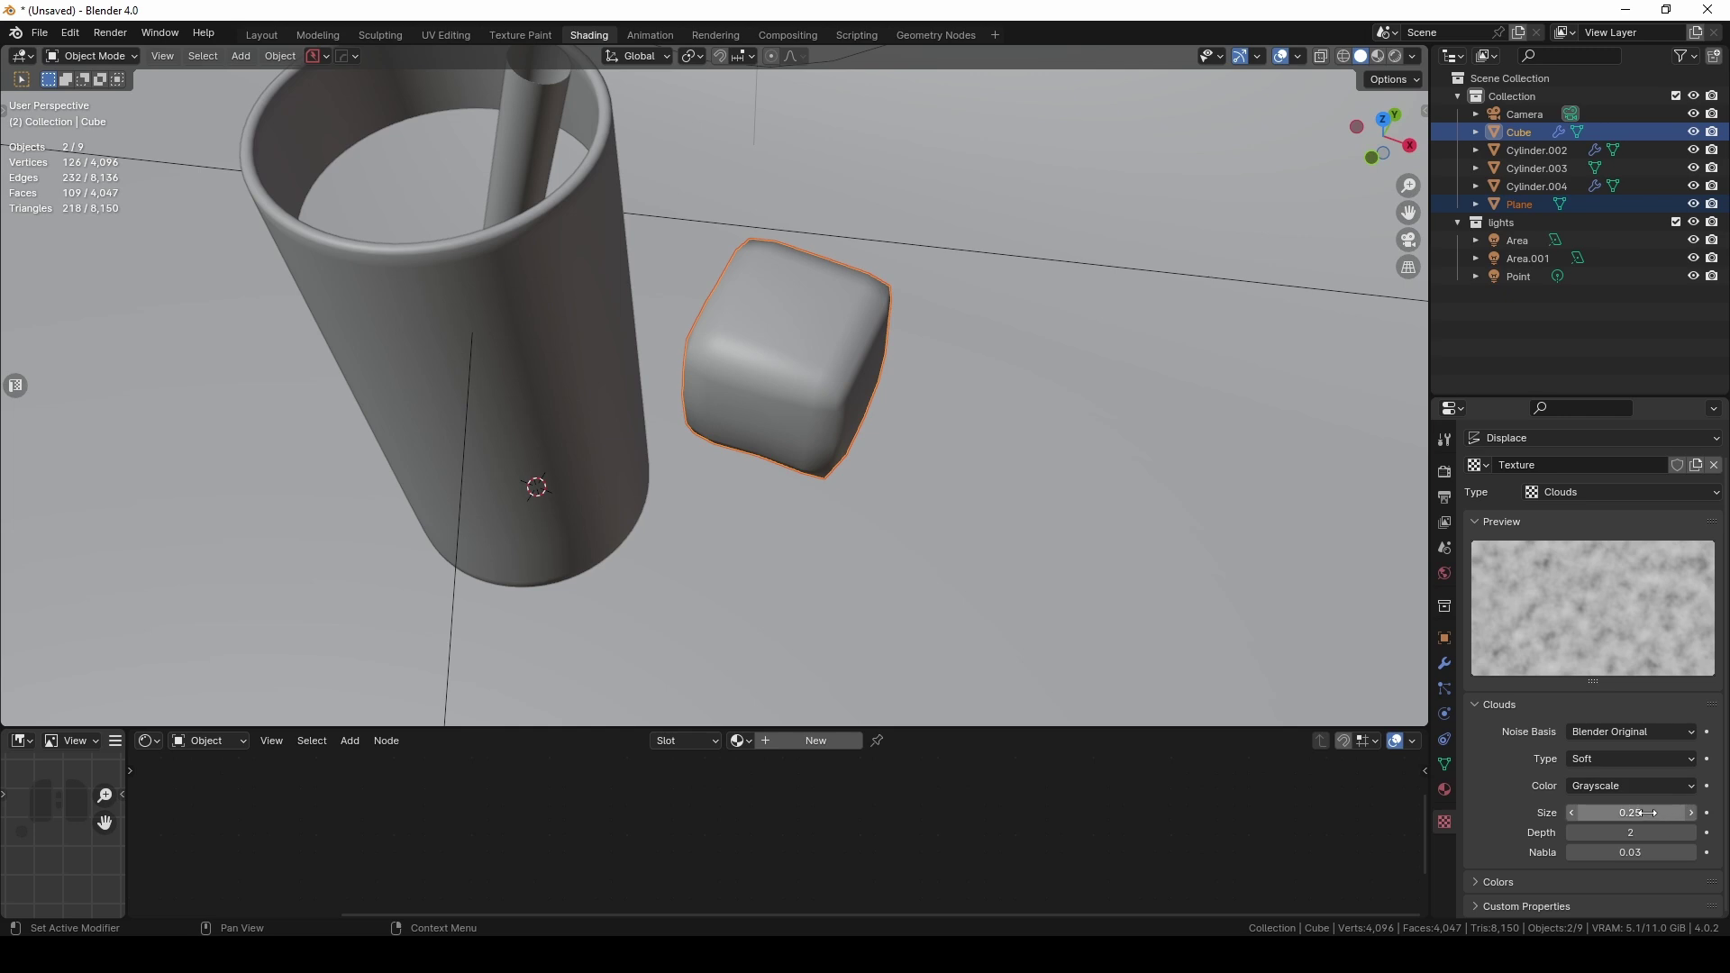
pyautogui.moveTo(1647, 813); pyautogui.dragTo(1600, 813)
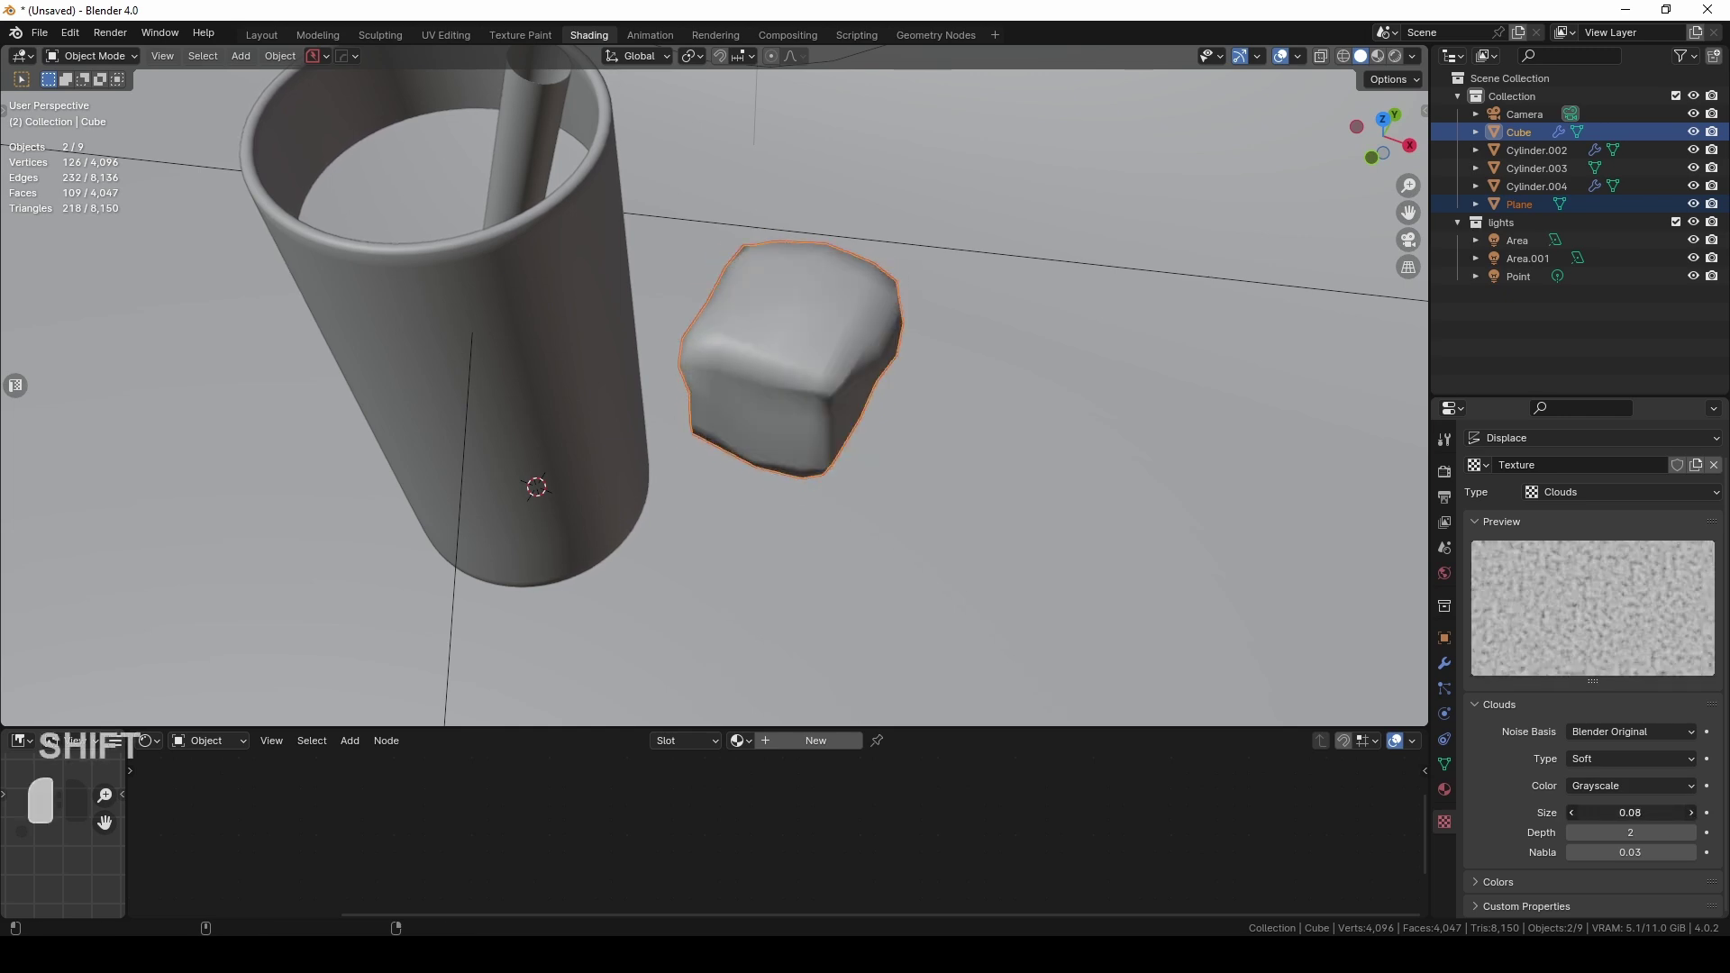
pyautogui.keyDown('shift'); pyautogui.moveTo(970, 451); pyautogui.dragTo(976, 461, button='middle'); pyautogui.keyUp('shift')
pyautogui.press('g')
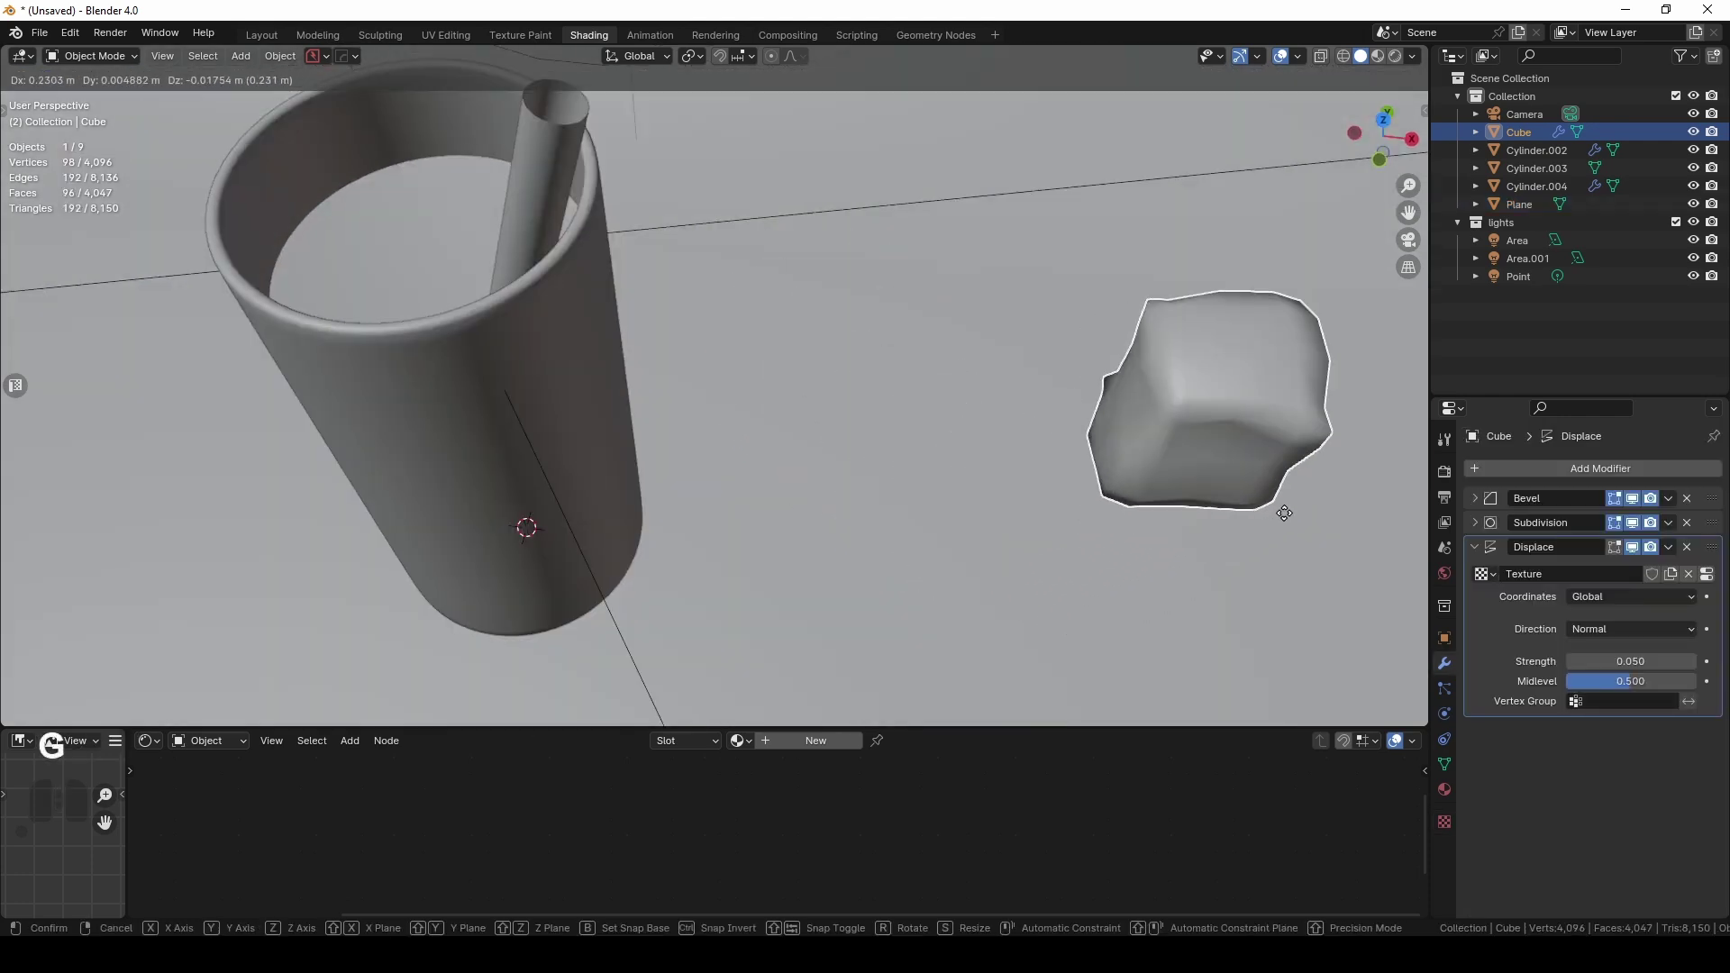
pyautogui.click(1036, 455)
# From the top view, move the cube inside the glass and scale it down to fit
pyautogui.press('KP_7')
pyautogui.press('g')
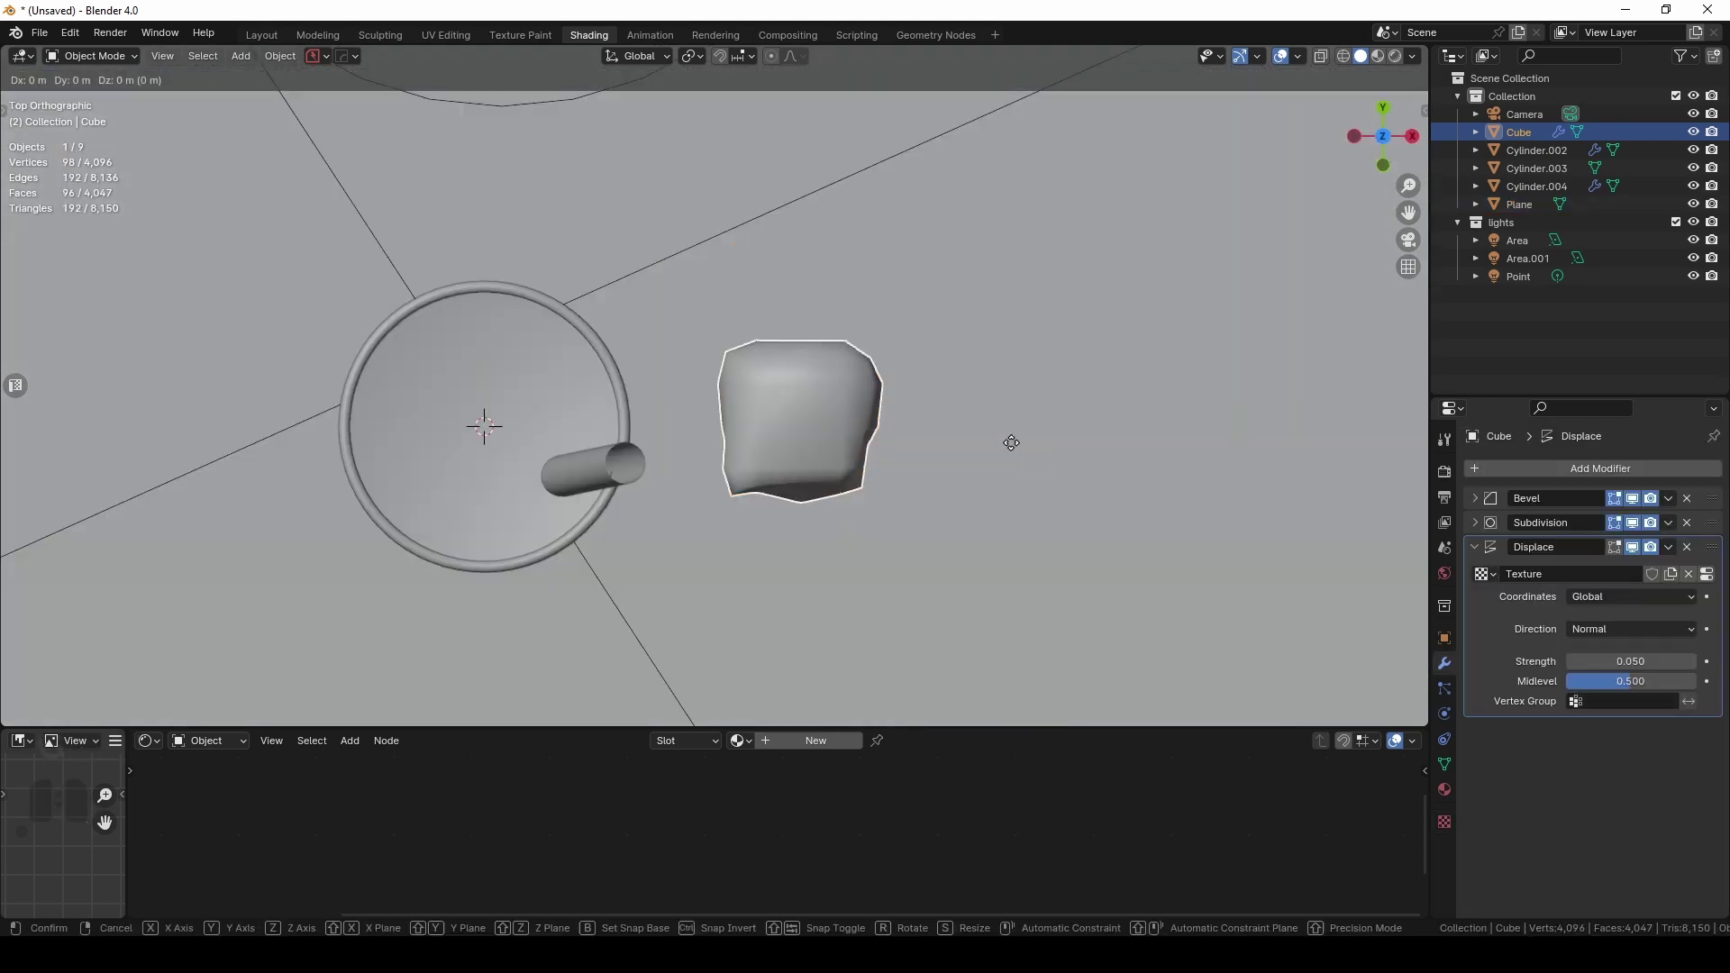
pyautogui.click(719, 417)
pyautogui.moveTo(737, 429); pyautogui.dragTo(840, 475, button='middle')
pyautogui.press('s')
pyautogui.click(745, 504)
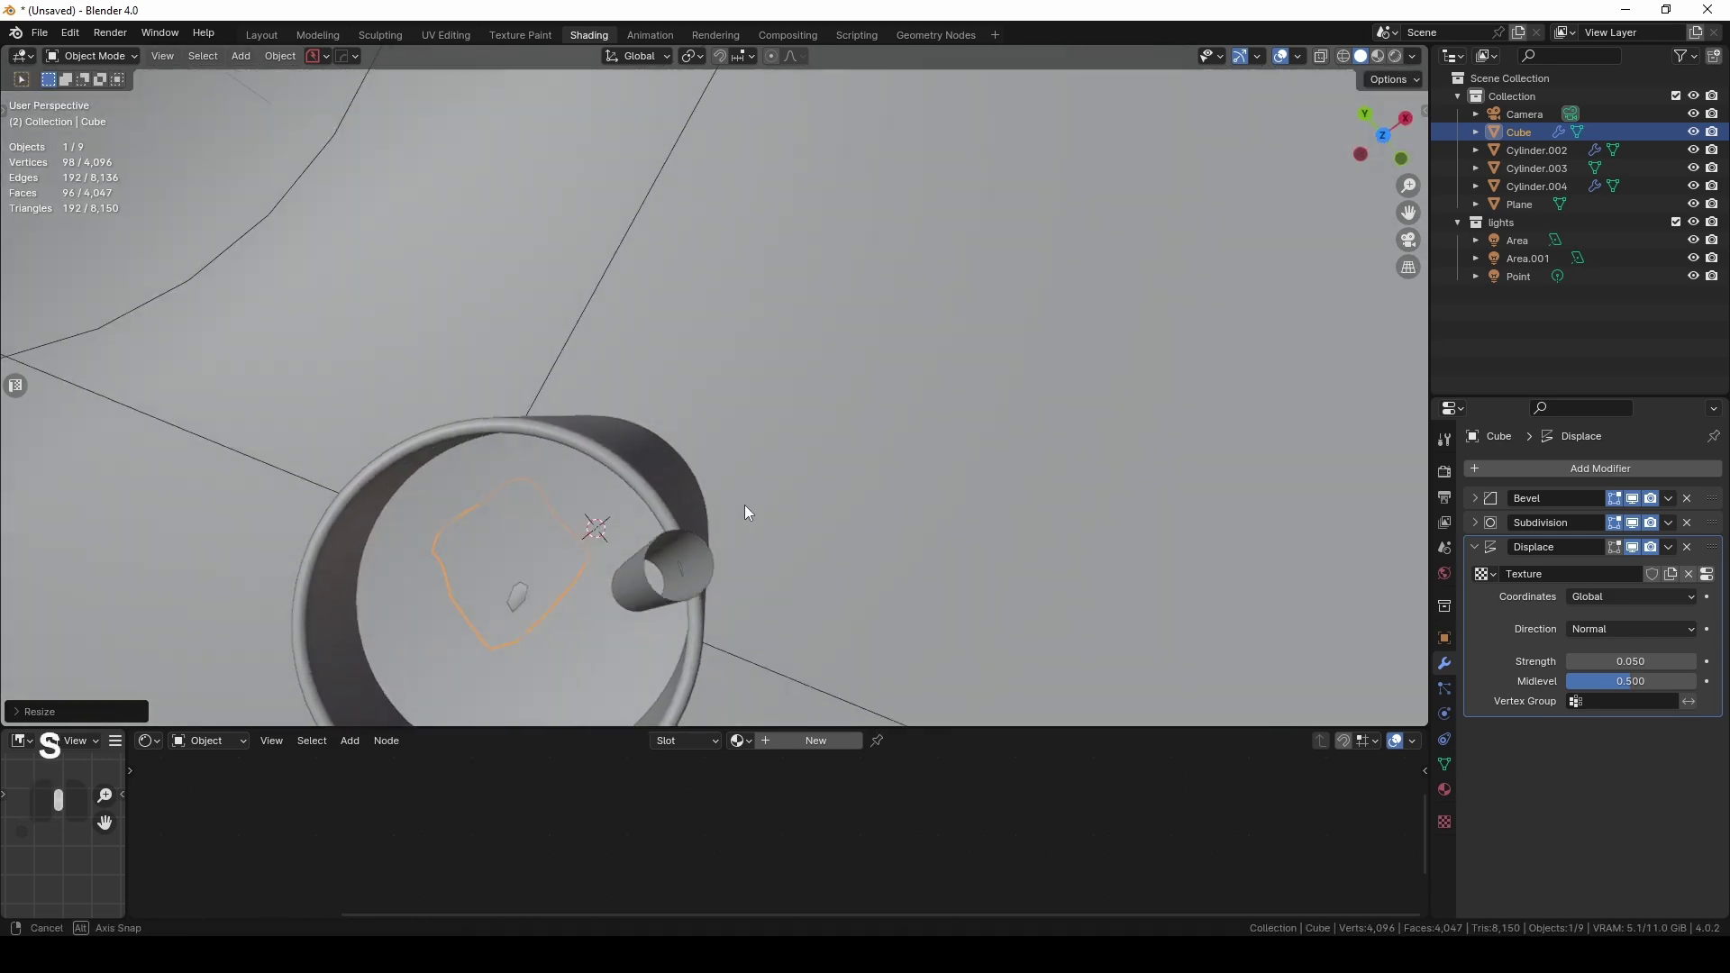
# Raise the cube along Z until it sticks out of the liquid's surface
pyautogui.moveTo(745, 505); pyautogui.dragTo(772, 411, button='middle')
pyautogui.press('g')
pyautogui.press('z')
pyautogui.click(721, 377)
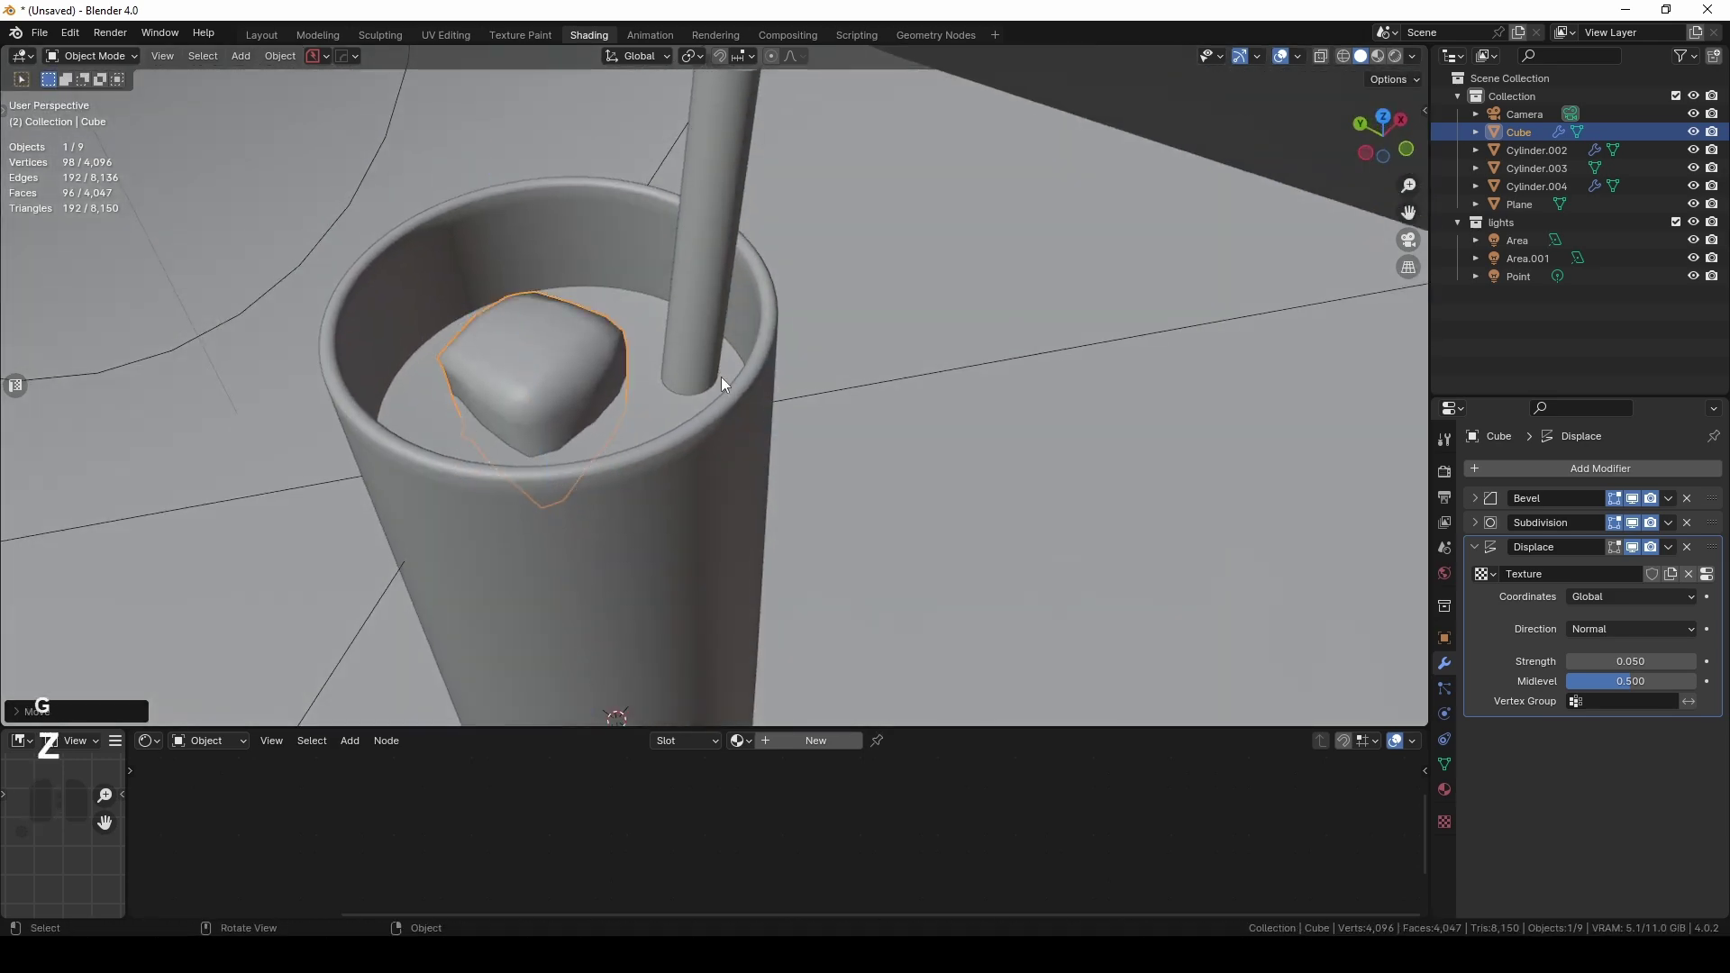
# Trackball-rotate the cube by about 56° and -40° and move it closer to the straw
pyautogui.press('r')
pyautogui.press('r')
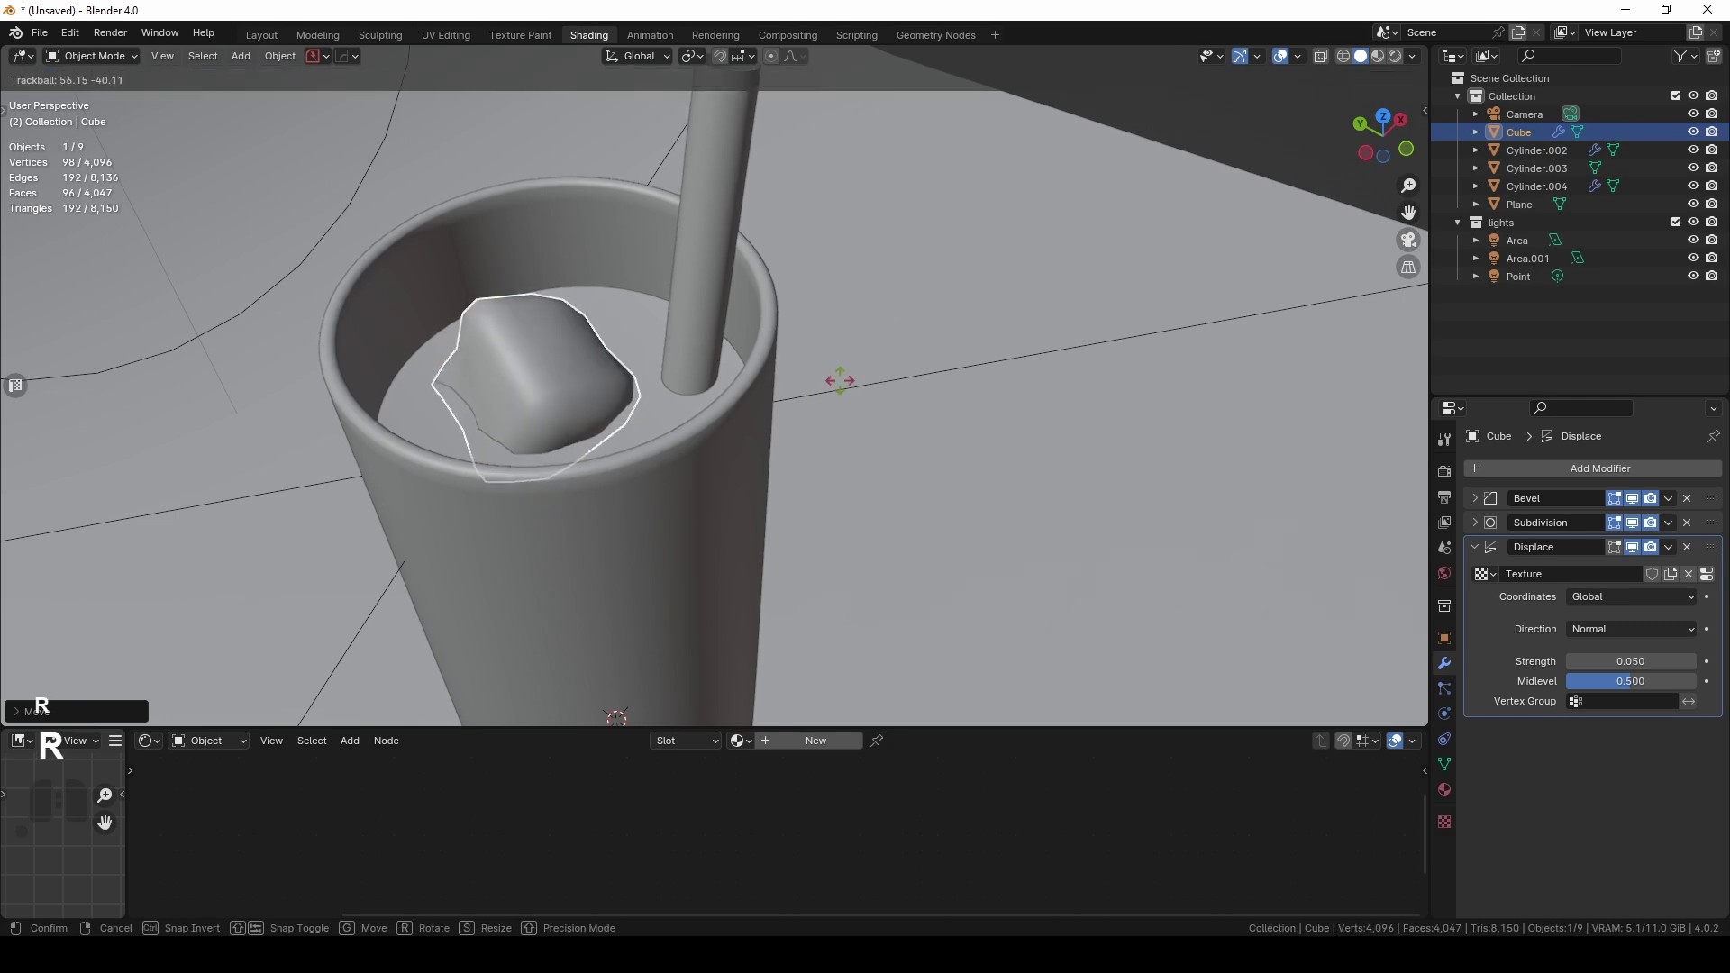
pyautogui.click(838, 380)
pyautogui.press('g')
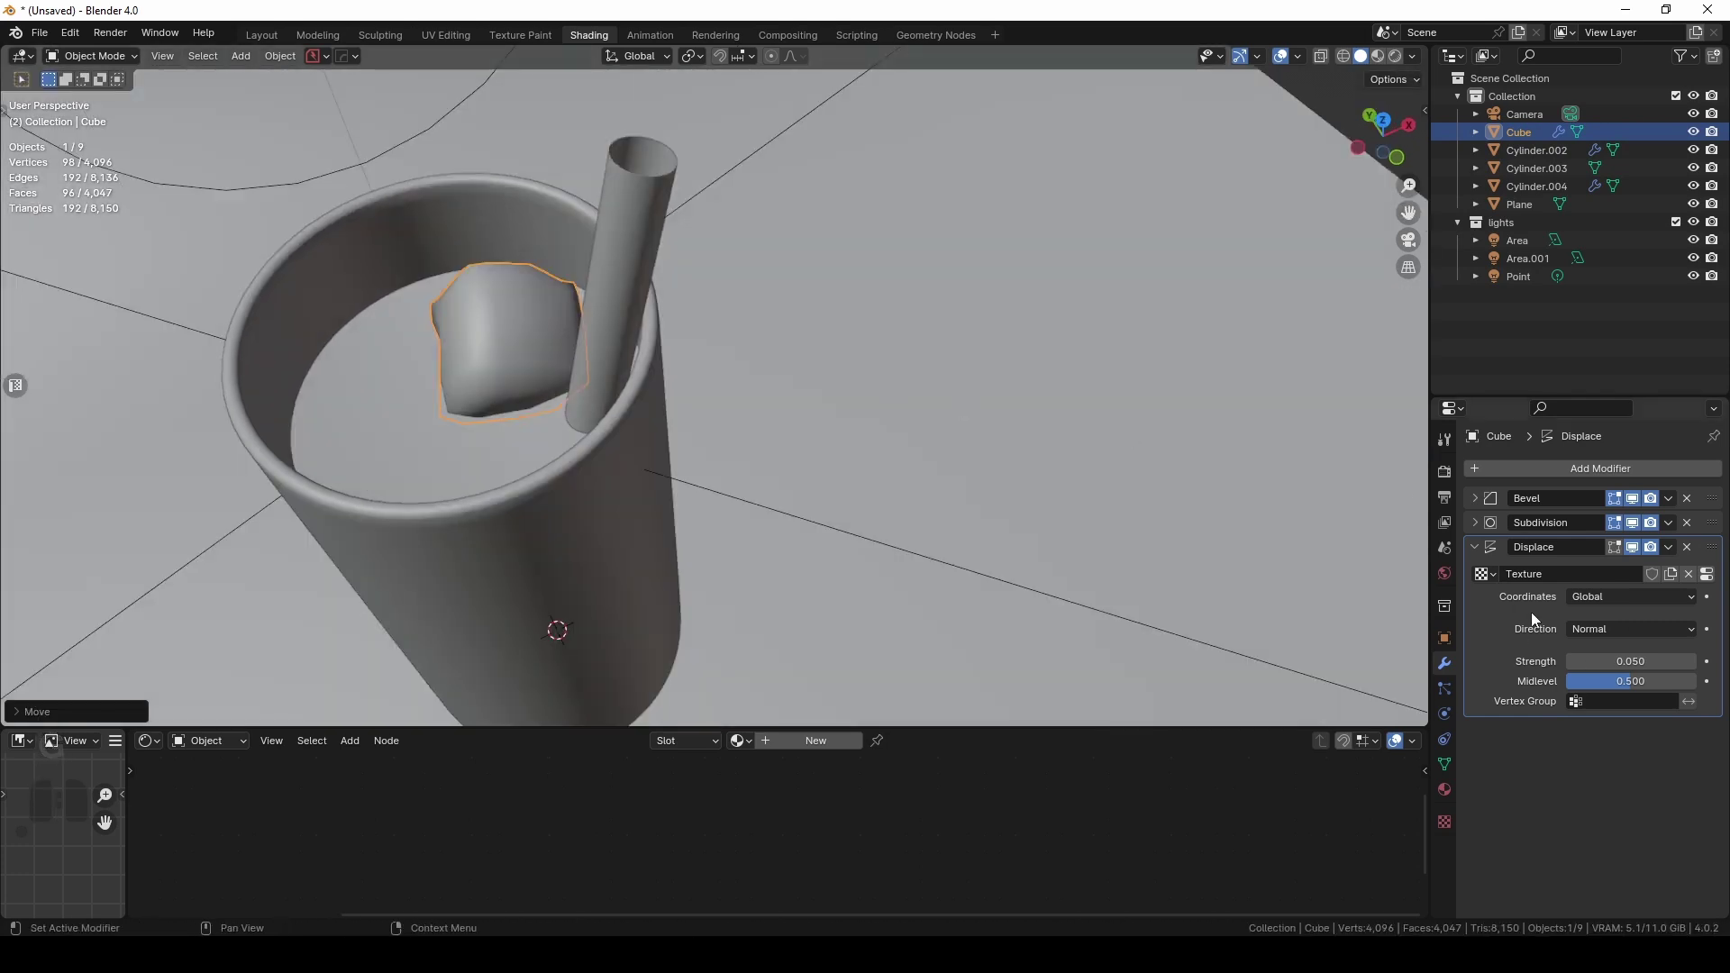
pyautogui.moveTo(1626, 678); pyautogui.dragTo(1631, 678)
pyautogui.click(1475, 497)
pyautogui.moveTo(1629, 568); pyautogui.dragTo(1633, 567)
pyautogui.rightClick(1629, 568)
# Create a linked duplicate of the ice cube and leave it at the original's position
pyautogui.moveTo(561, 332); pyautogui.dragTo(719, 398, button='middle')
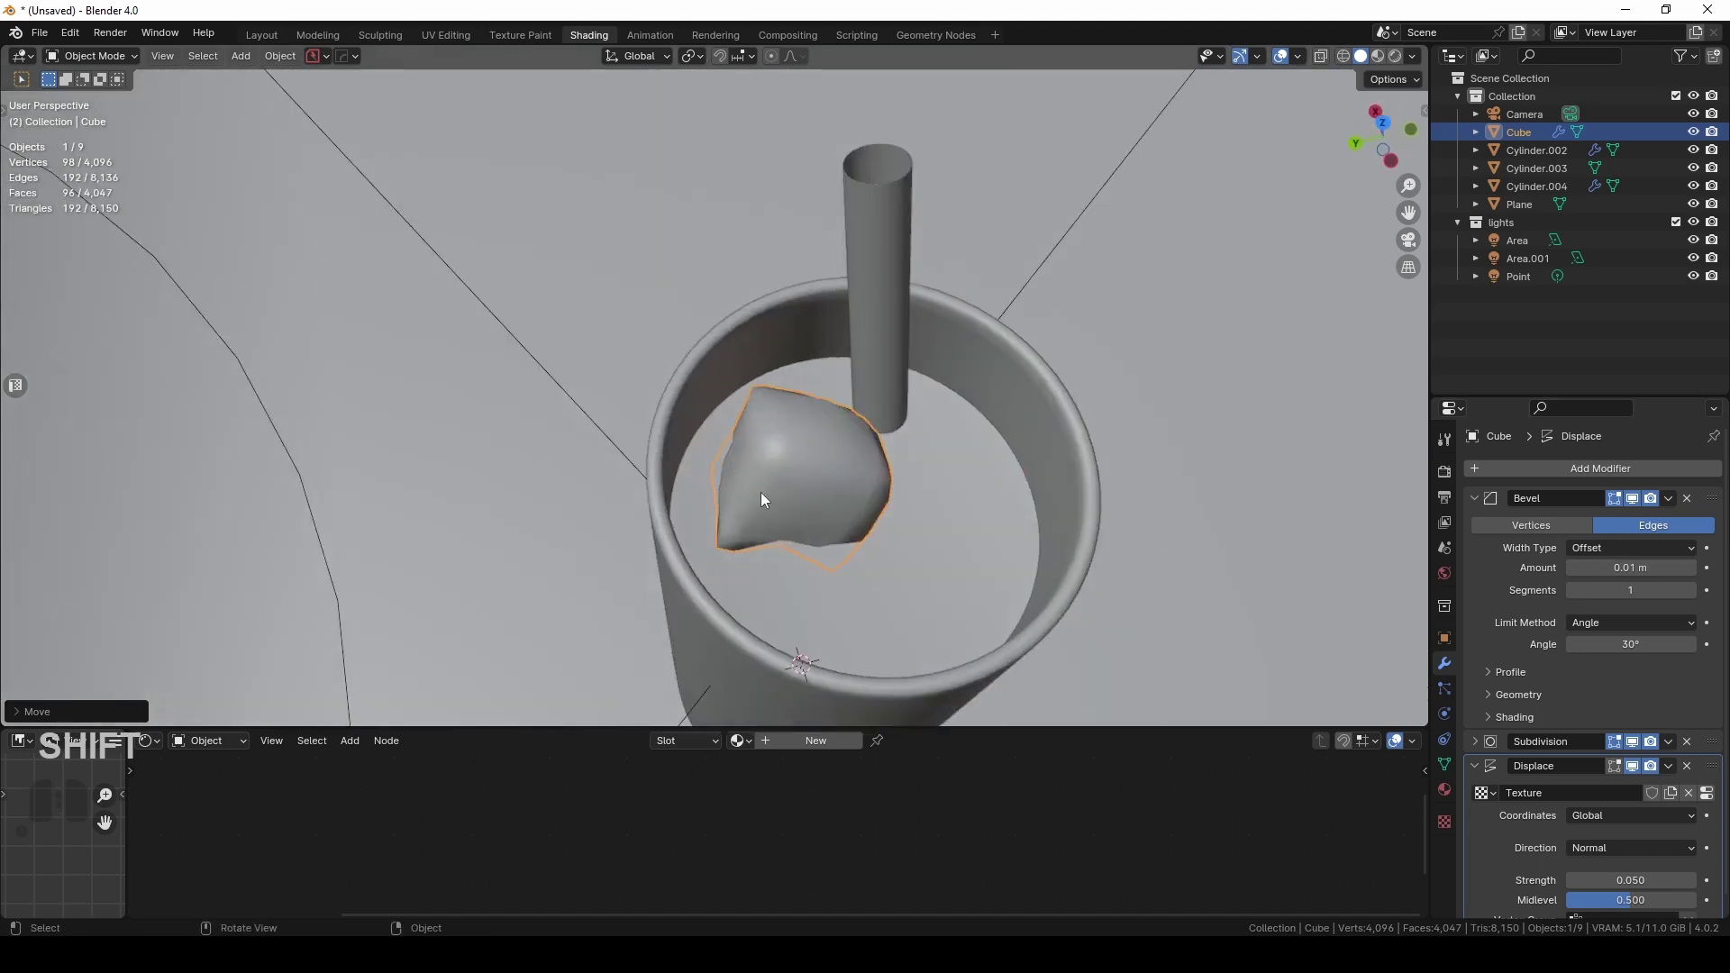
pyautogui.scroll(-2, 761, 499)
pyautogui.hotkey('alt', 'd')
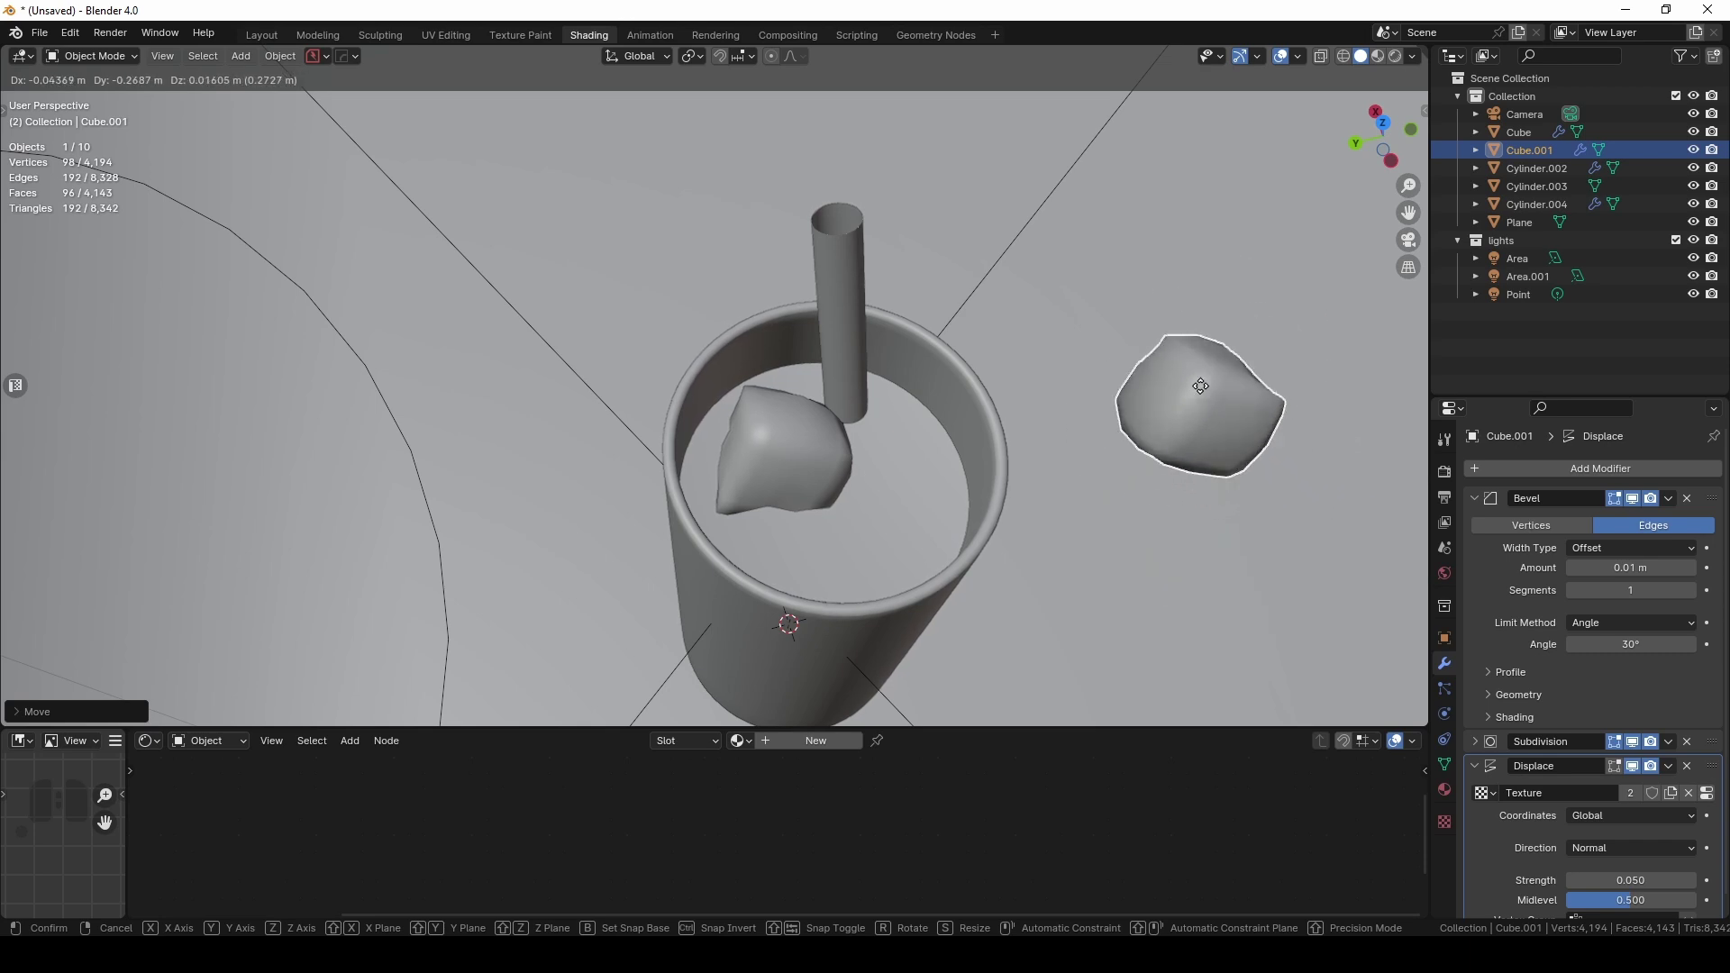
pyautogui.rightClick(1154, 323)
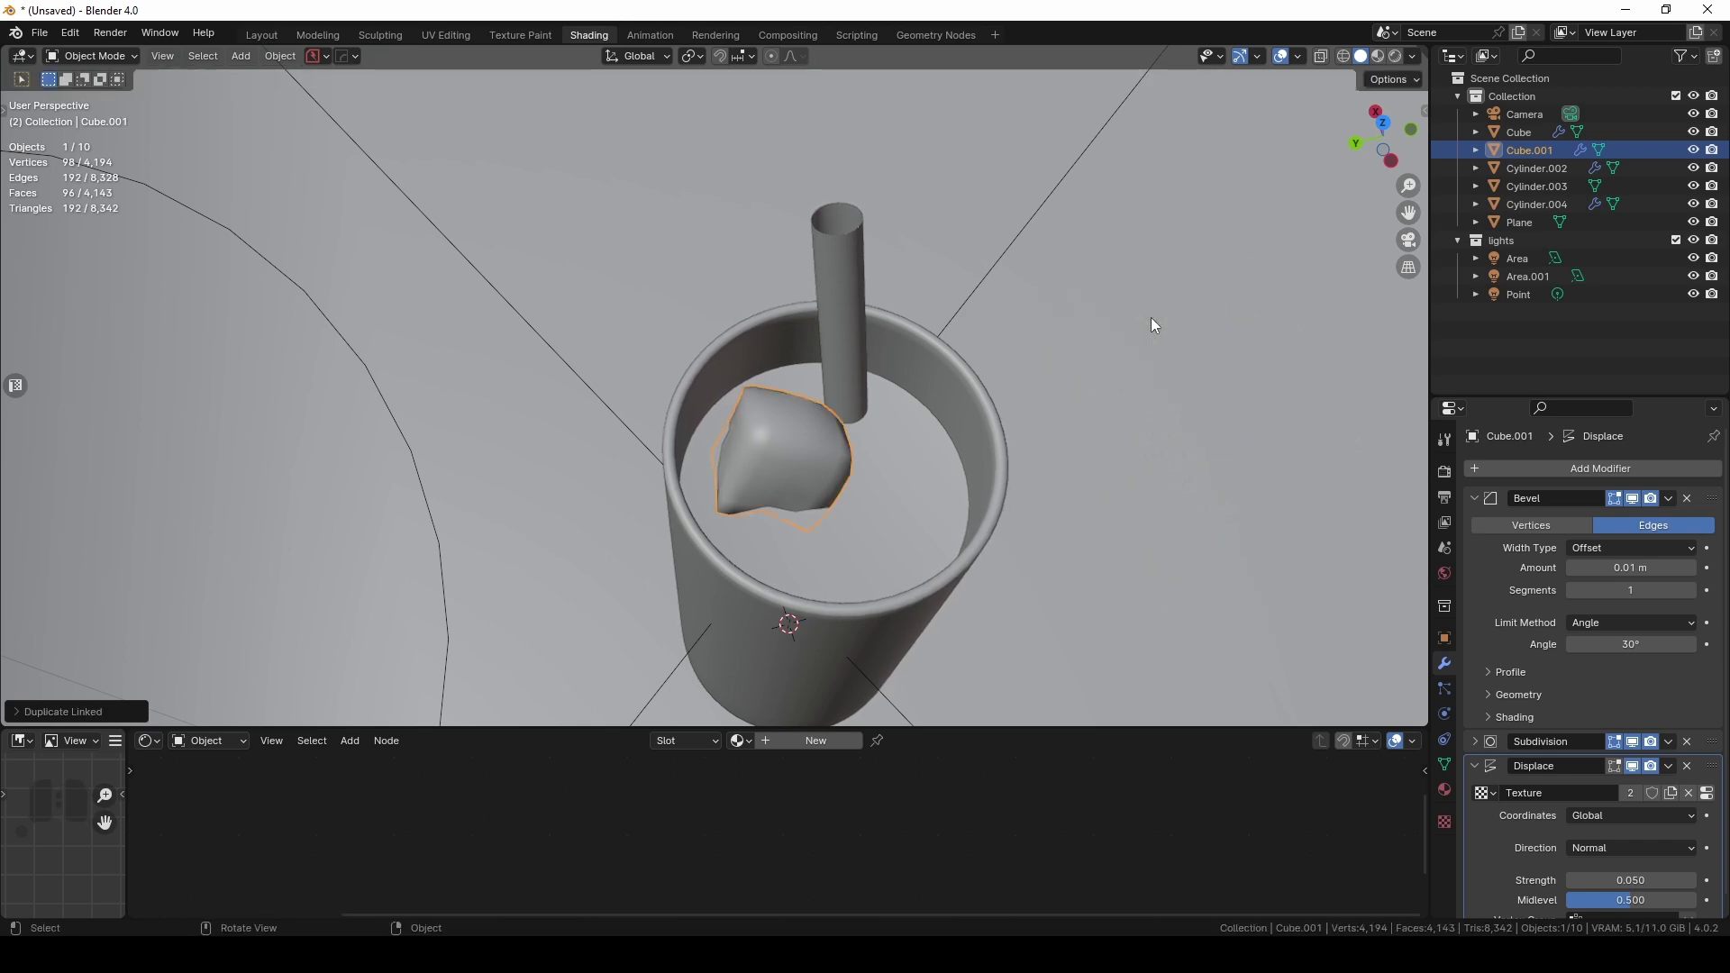
# Delete the linked duplicate and select the original ice cube
pyautogui.press('x')
pyautogui.click(868, 436)
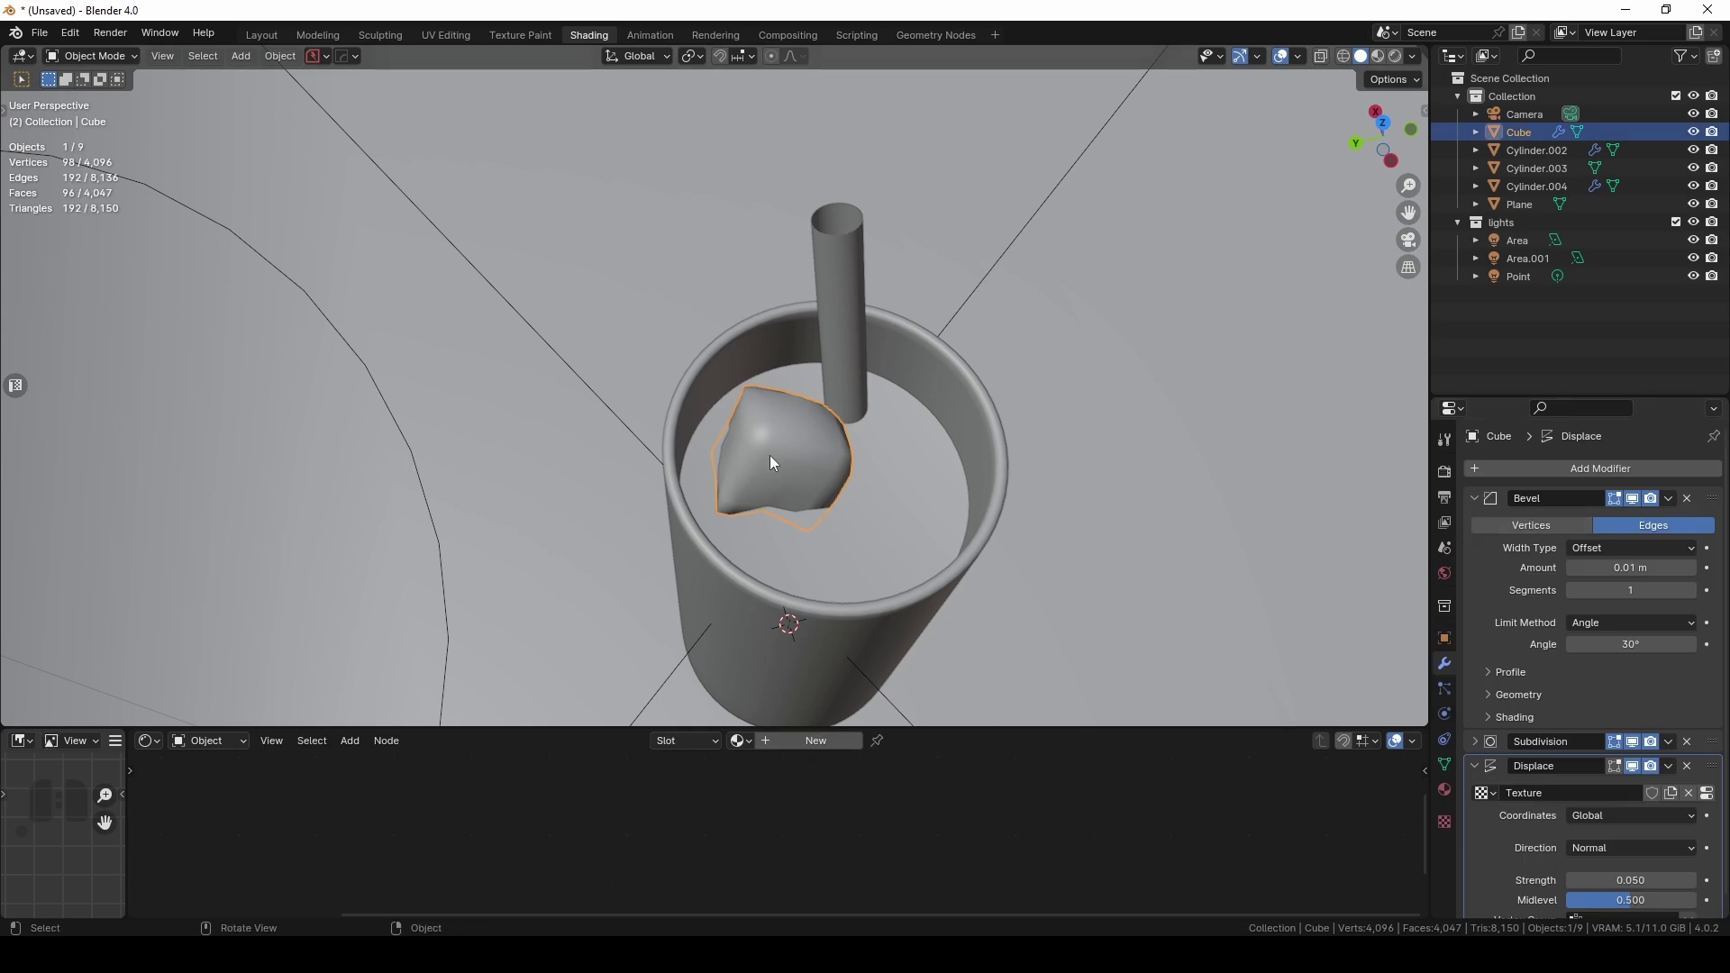
pyautogui.moveTo(770, 456); pyautogui.dragTo(764, 495, button='middle')
# Set the ice cube's Displace strength to 0.070 and raise it along Z above the glass, shown in rendered shading
pyautogui.keyDown('shift'); pyautogui.moveTo(1622, 880); pyautogui.dragTo(1649, 880); pyautogui.keyUp('shift')
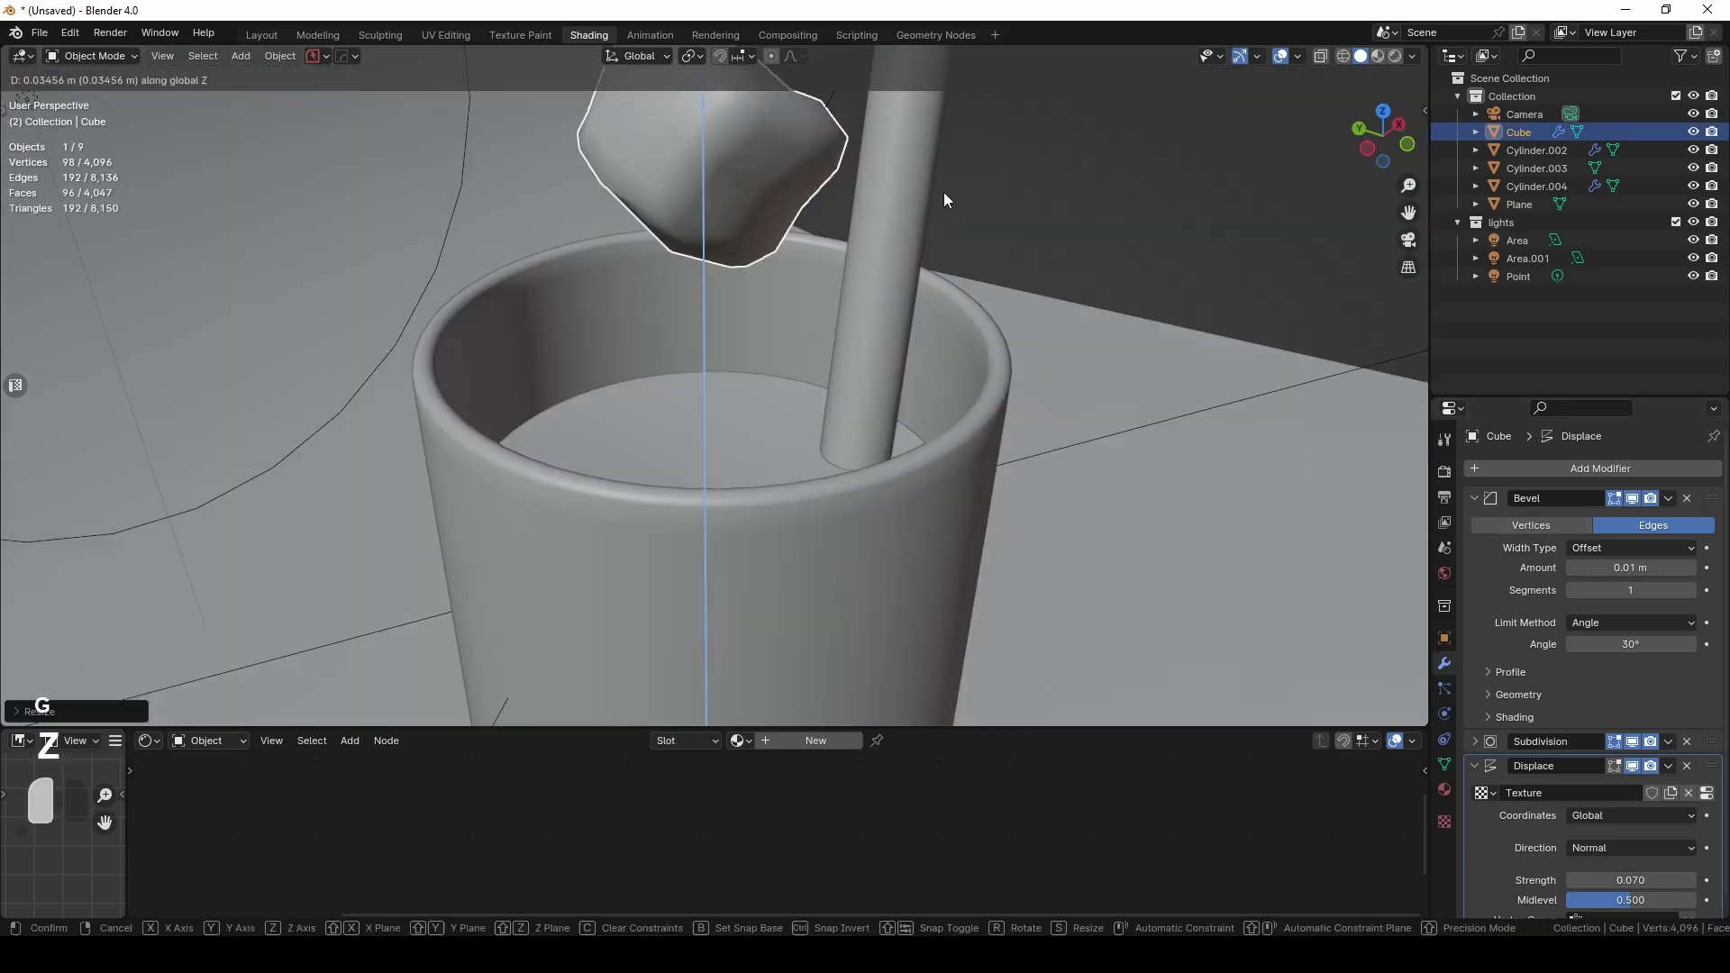
pyautogui.click(944, 192)
pyautogui.press('z')
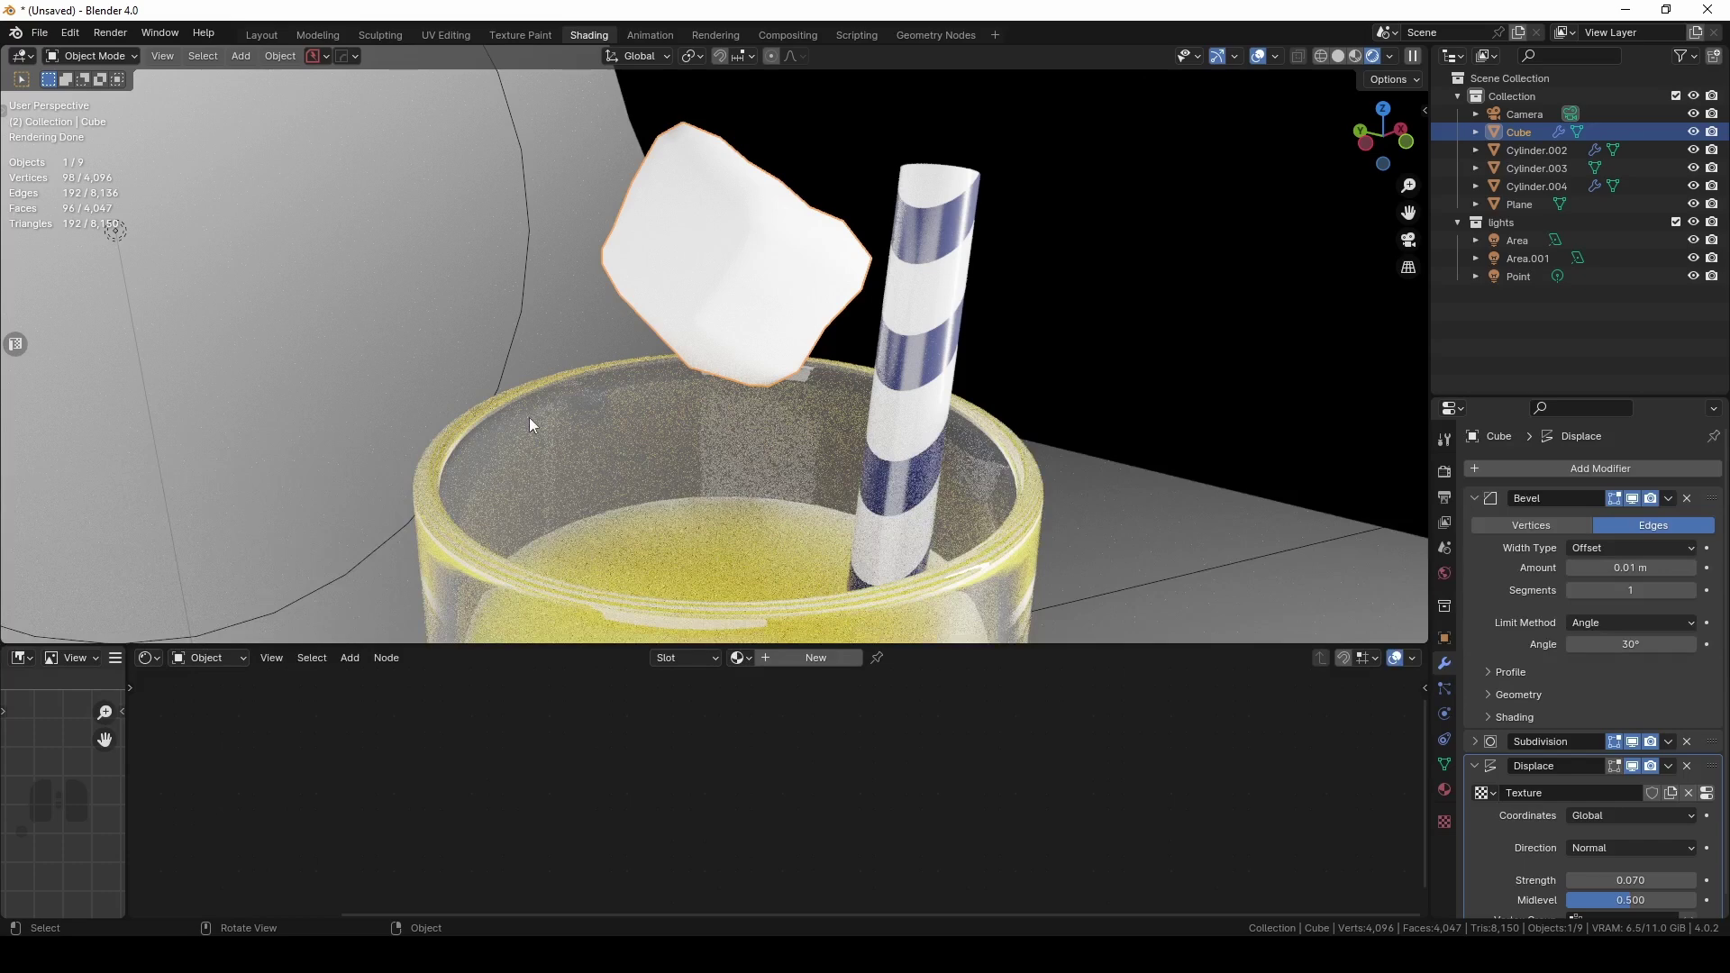
# Create a new material for the ice cube, enlarge the node area and delete the Principled BSDF
pyautogui.click(768, 658)
pyautogui.moveTo(1029, 651); pyautogui.dragTo(1009, 330)
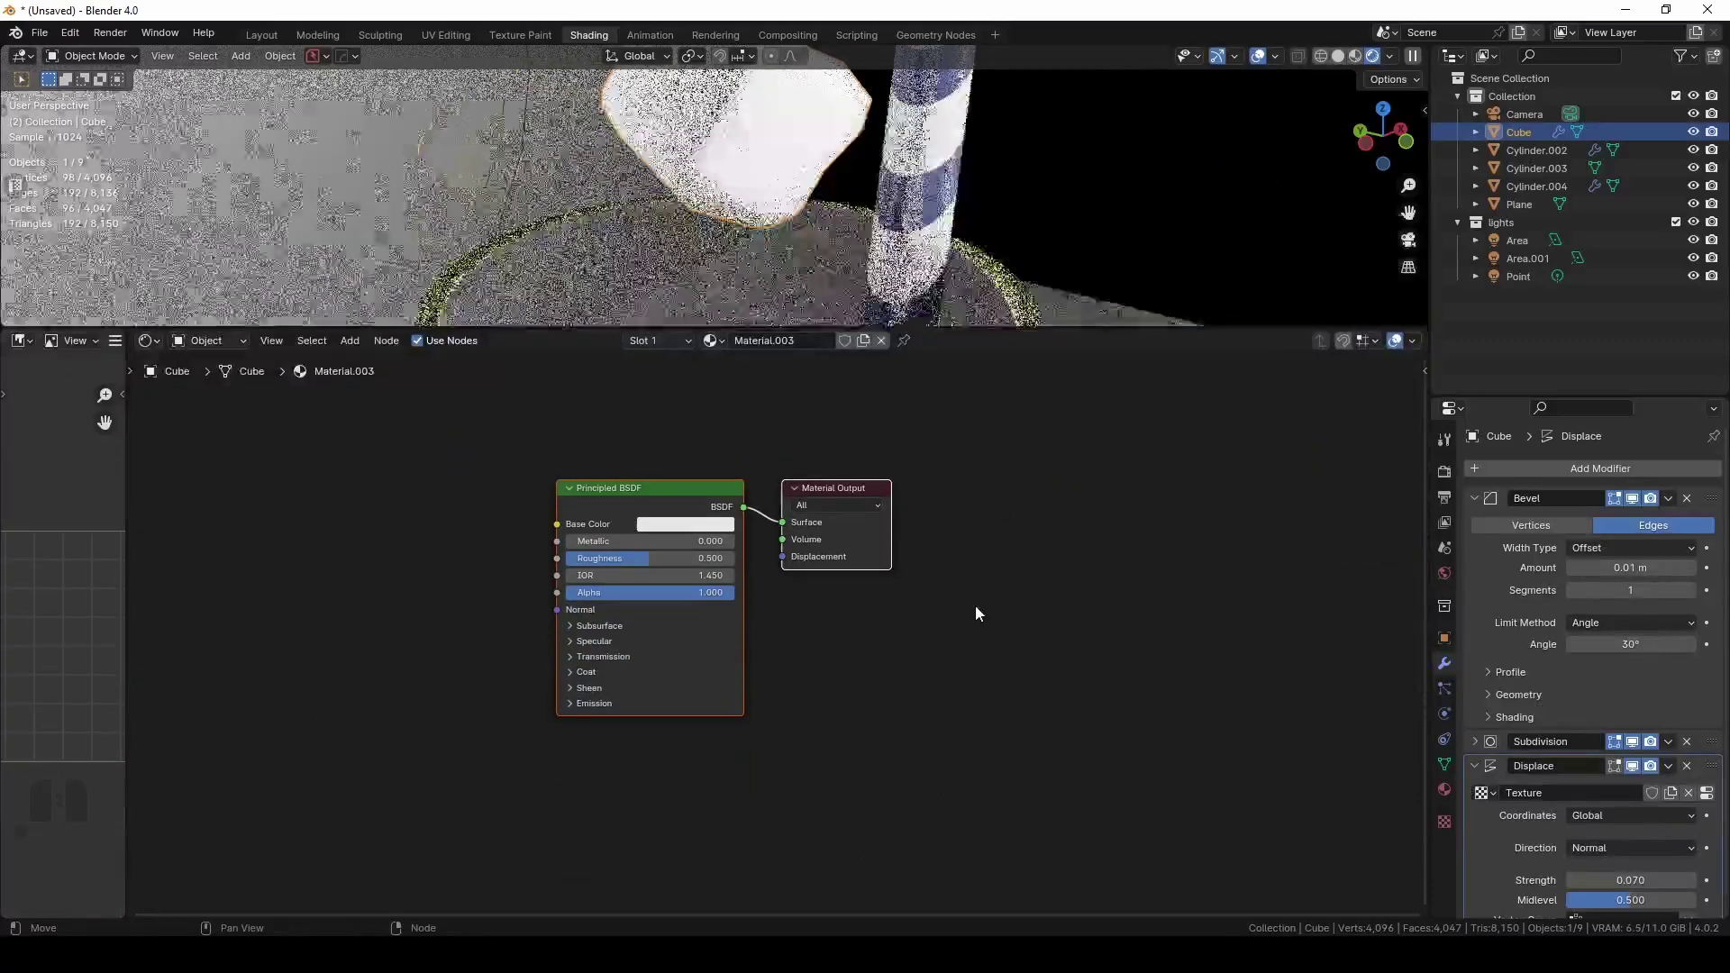
pyautogui.press('x')
# Add a Refraction BSDF node and connect it to the Material Output's Surface input
pyautogui.click(559, 557)
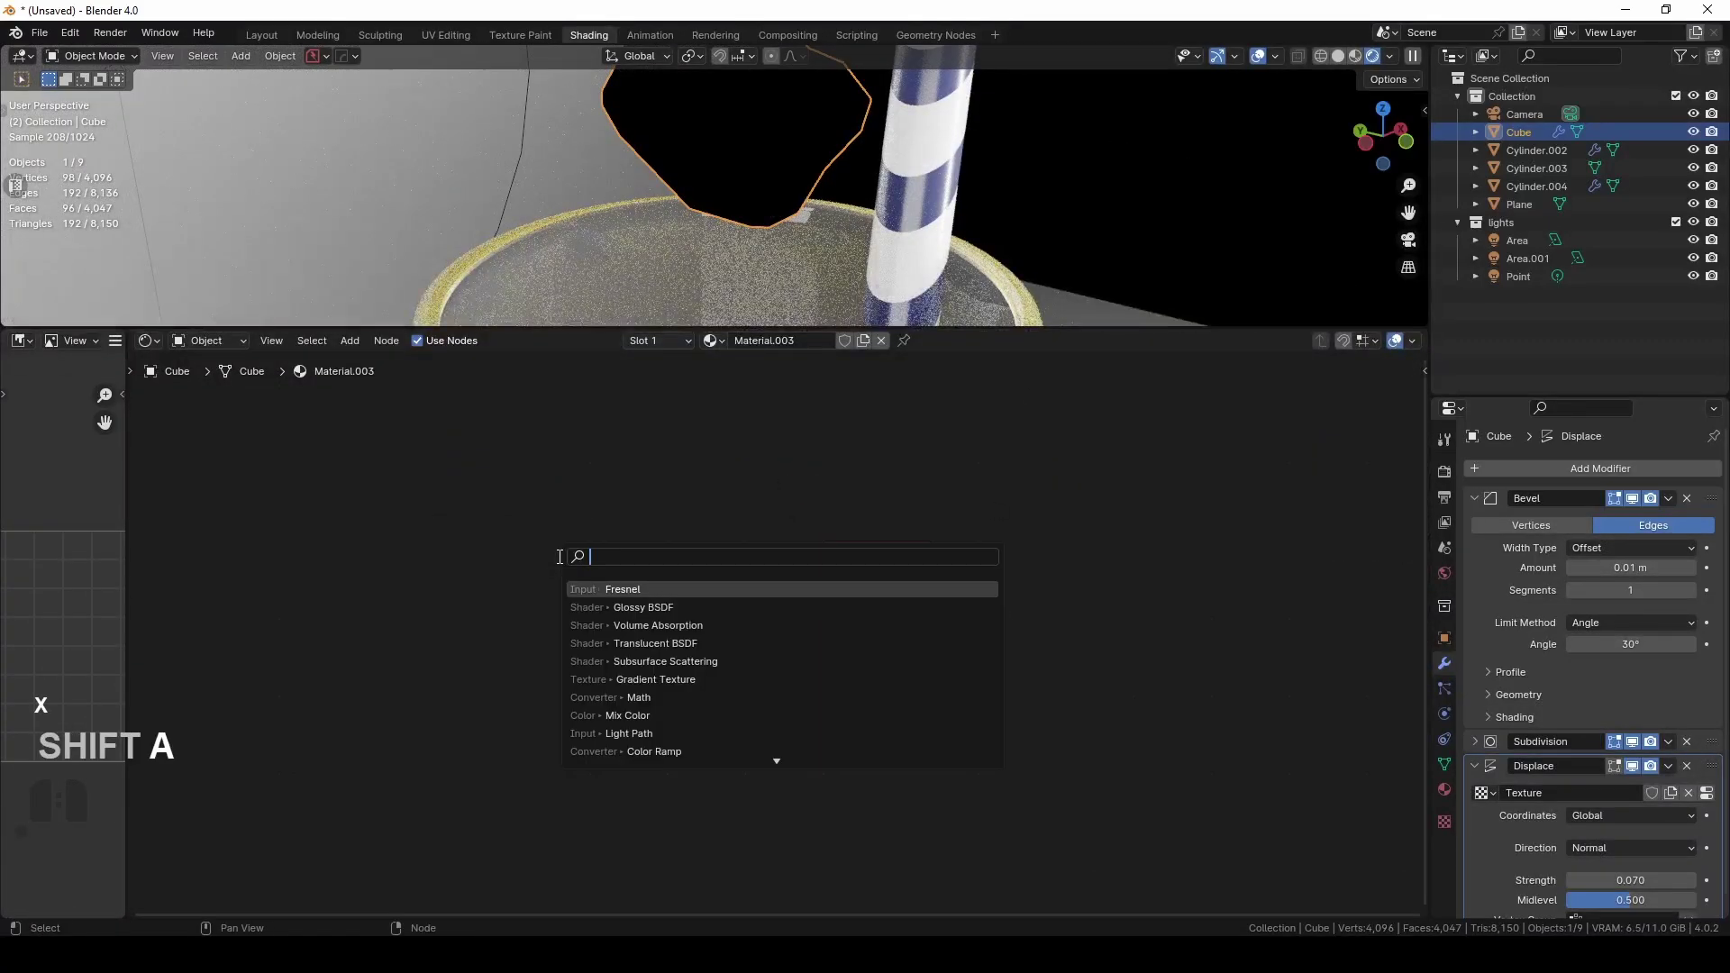
pyautogui.click(631, 589)
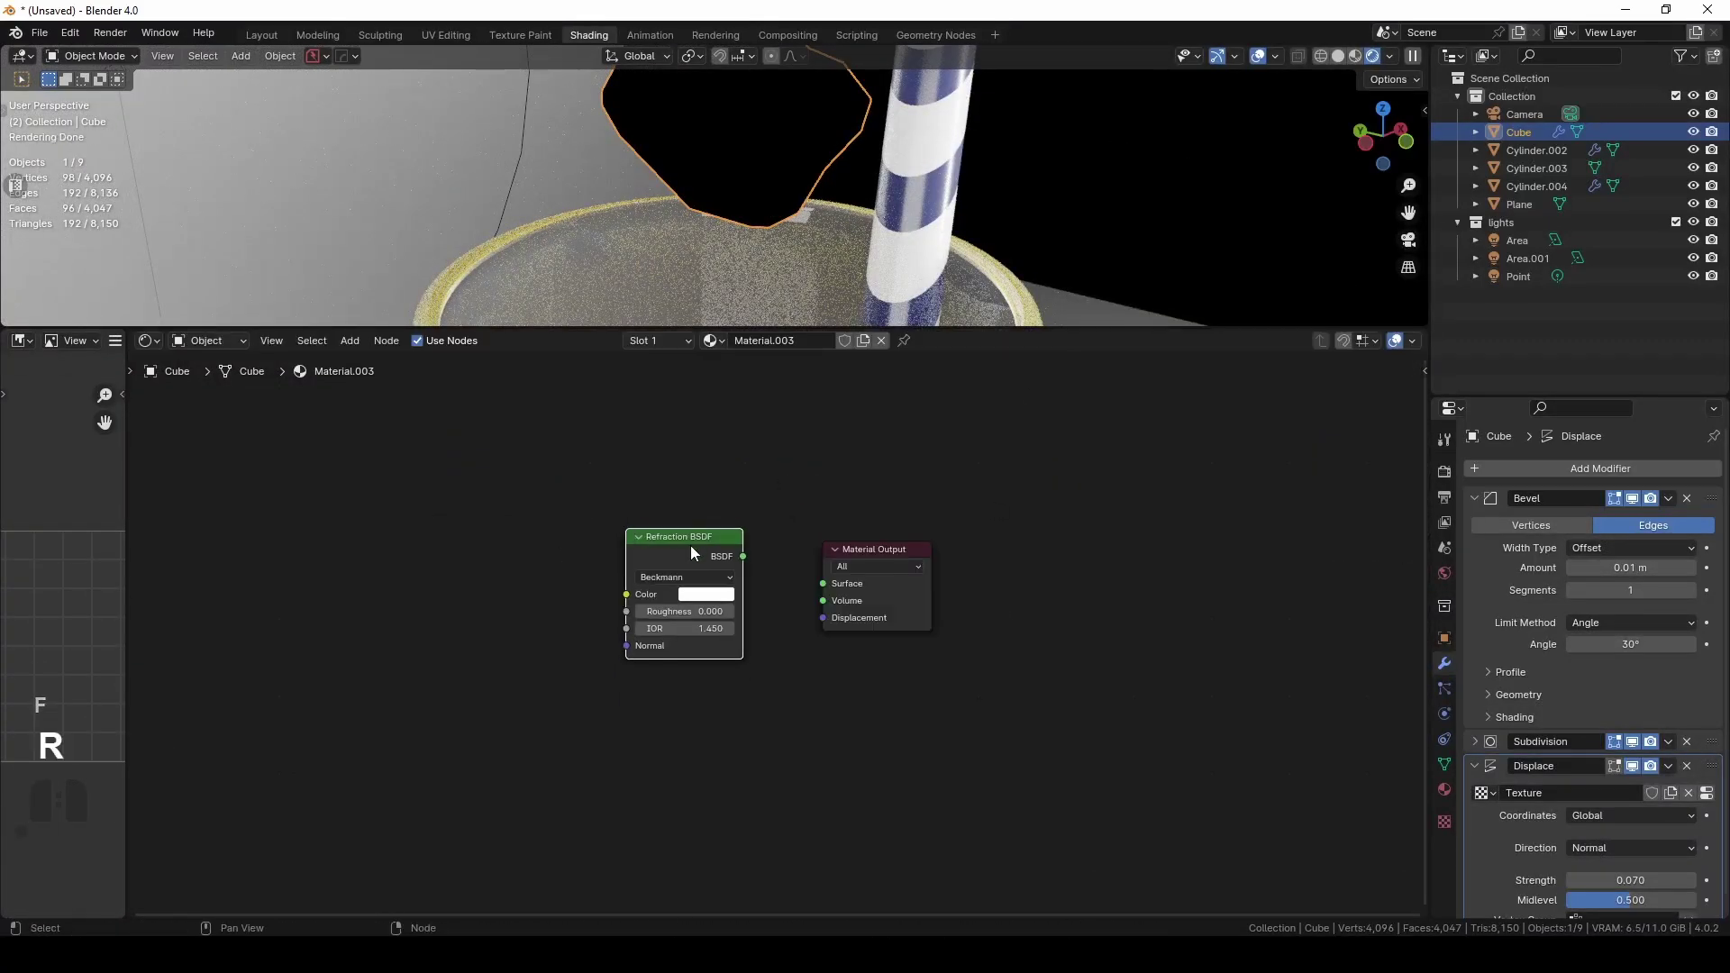
pyautogui.click(554, 542)
pyautogui.keyDown('ctrl'); pyautogui.keyDown('shift'); pyautogui.click(553, 543); pyautogui.keyUp('shift'); pyautogui.keyUp('ctrl')
pyautogui.moveTo(721, 271); pyautogui.dragTo(802, 95, button='middle')
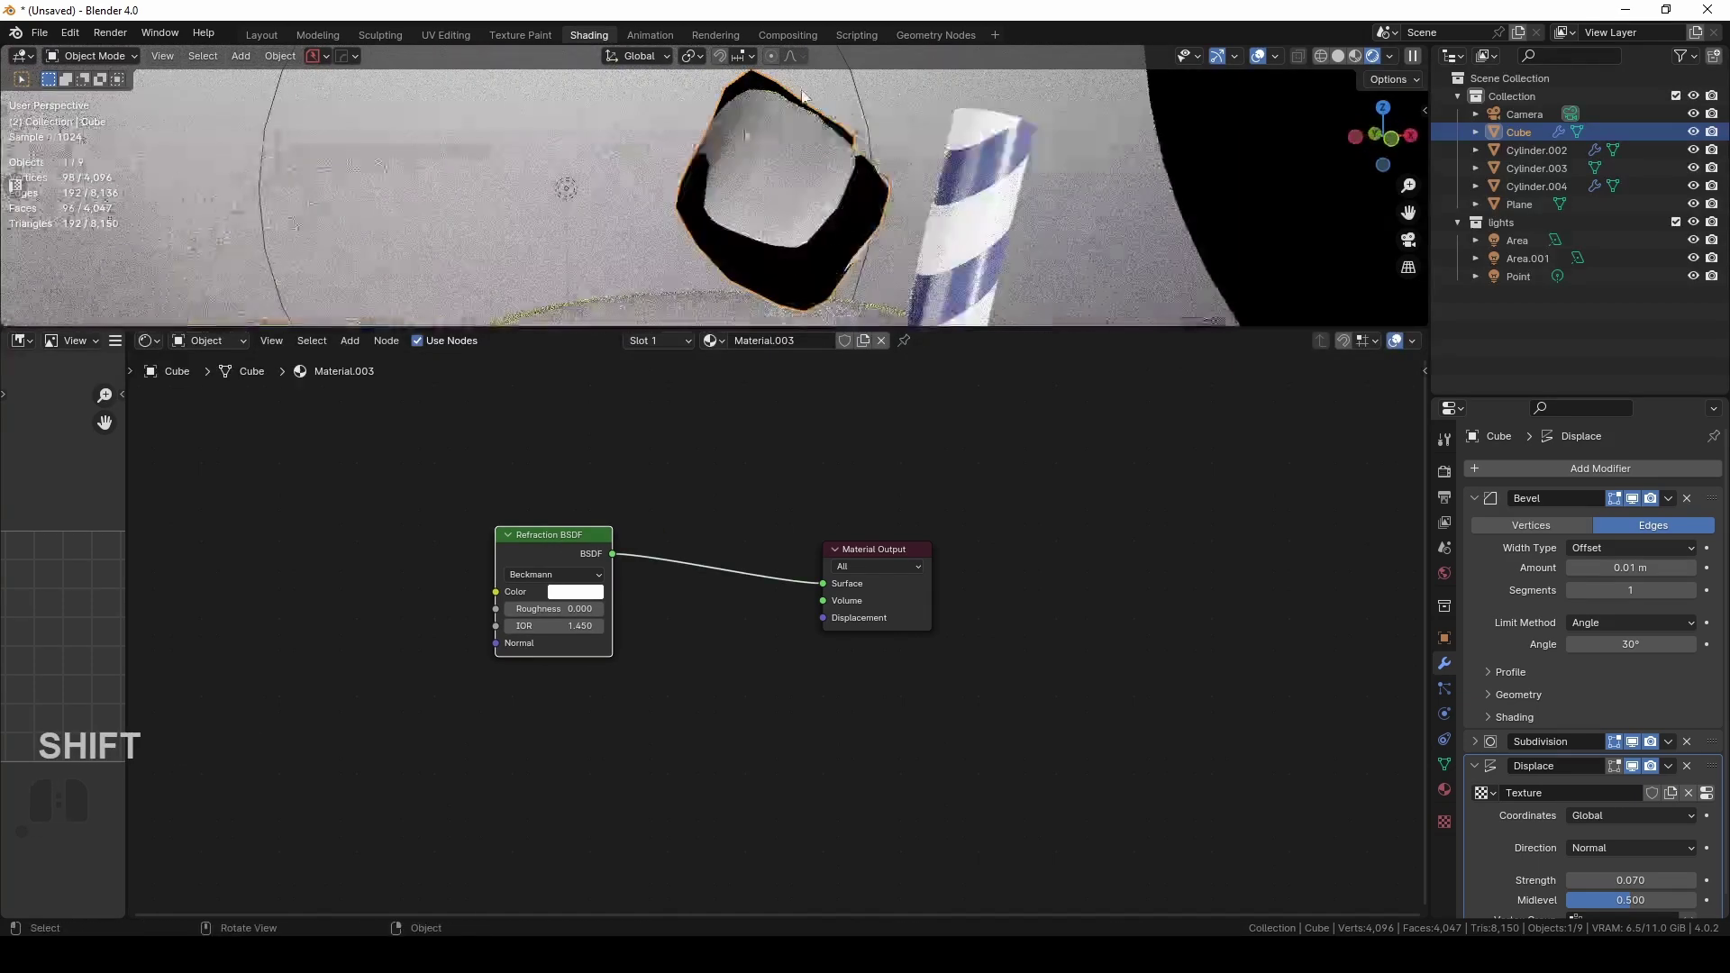
# Set the Refraction BSDF's IOR to 1.3
pyautogui.click(553, 621)
pyautogui.write('1')
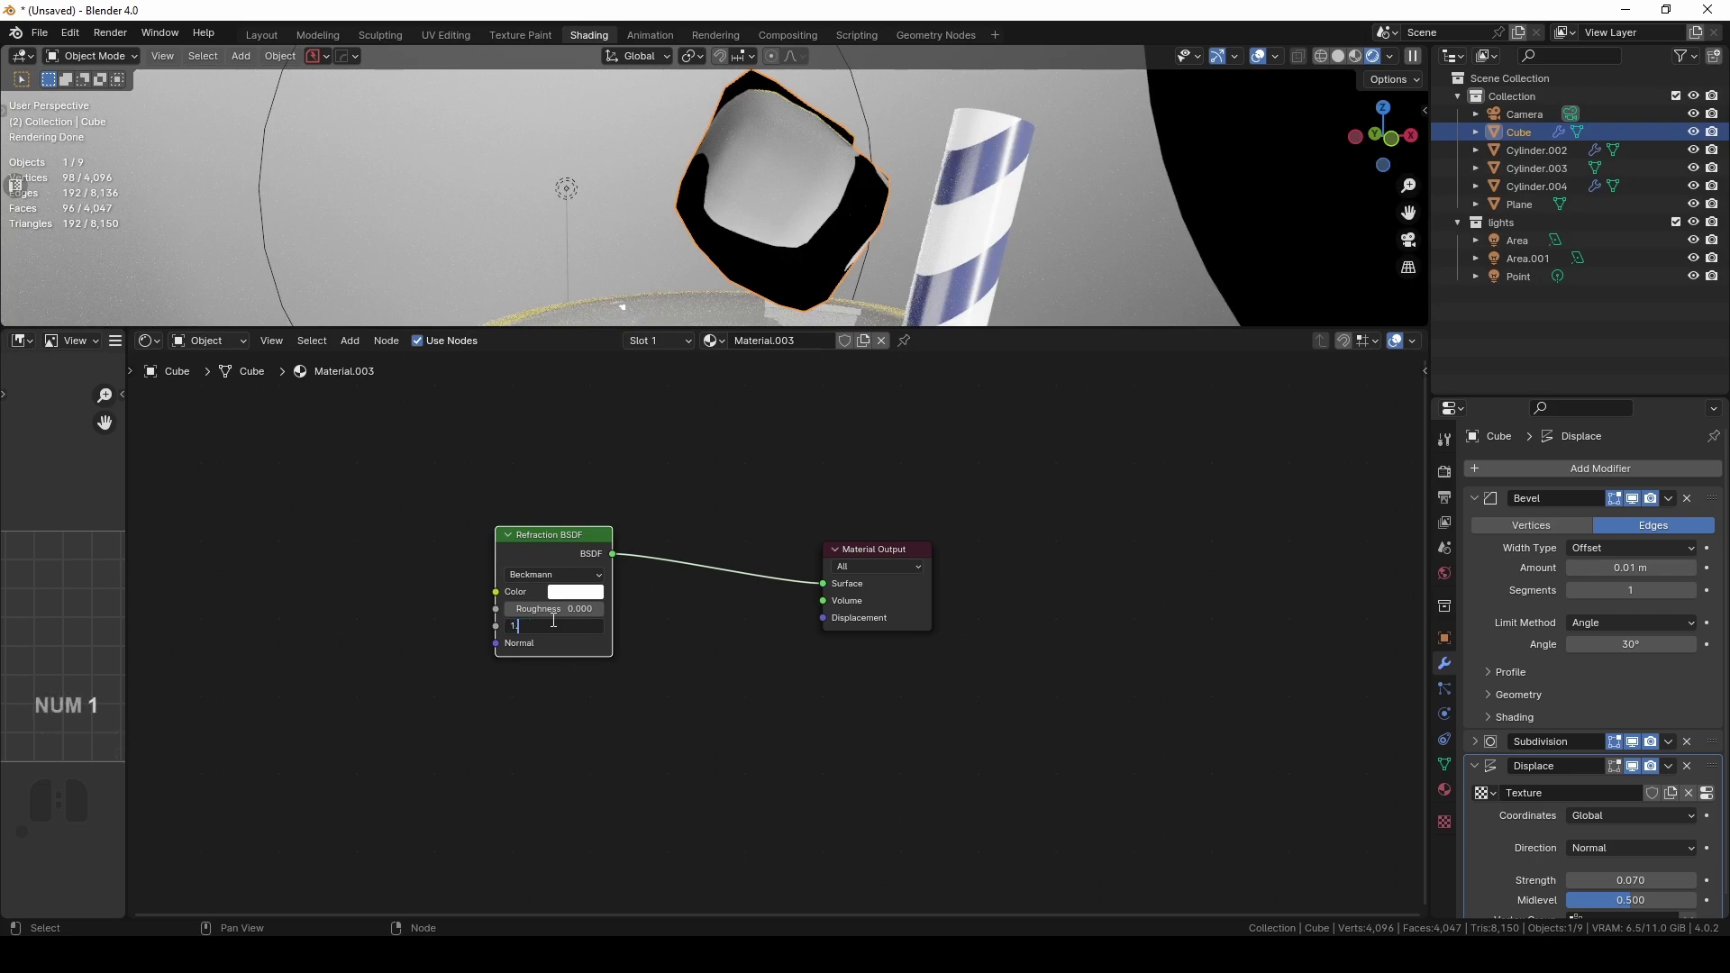
pyautogui.write('.3')
pyautogui.press('Return')
pyautogui.moveTo(1015, 180); pyautogui.dragTo(739, 270, button='middle')
# Add a Translucent BSDF below the Refraction BSDF and preview it through the Material Output's Surface
pyautogui.moveTo(577, 541); pyautogui.dragTo(637, 487)
pyautogui.hotkey('shift', 'a')
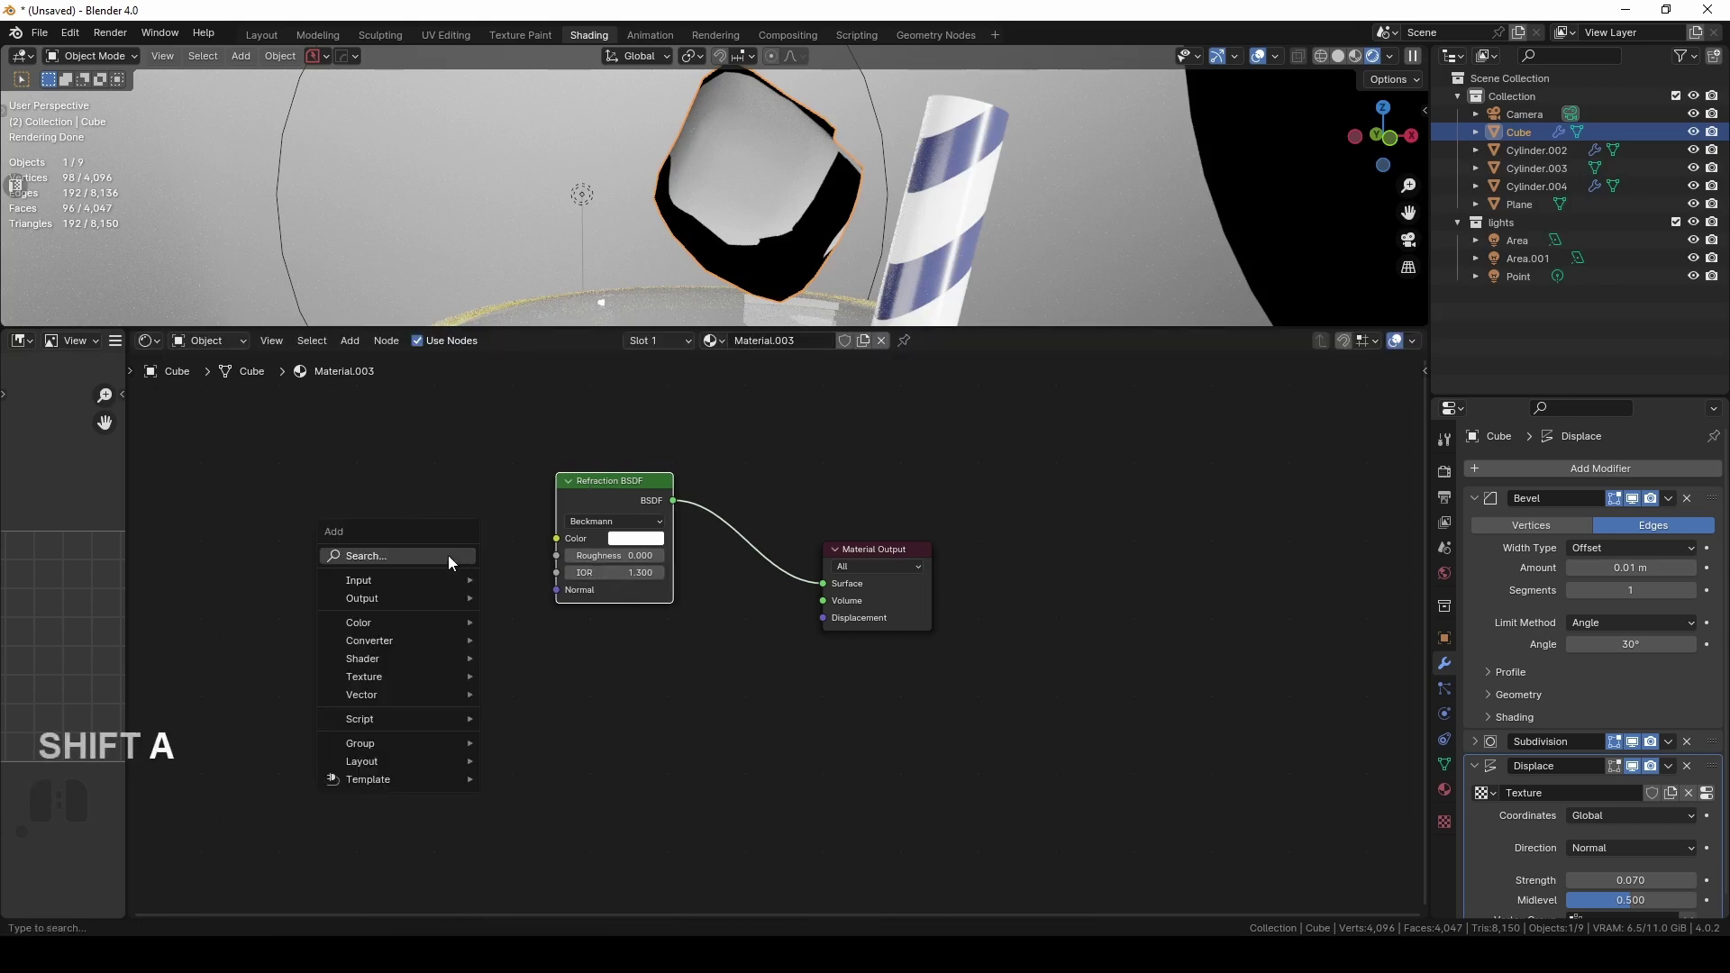
pyautogui.click(447, 555)
pyautogui.write('tra')
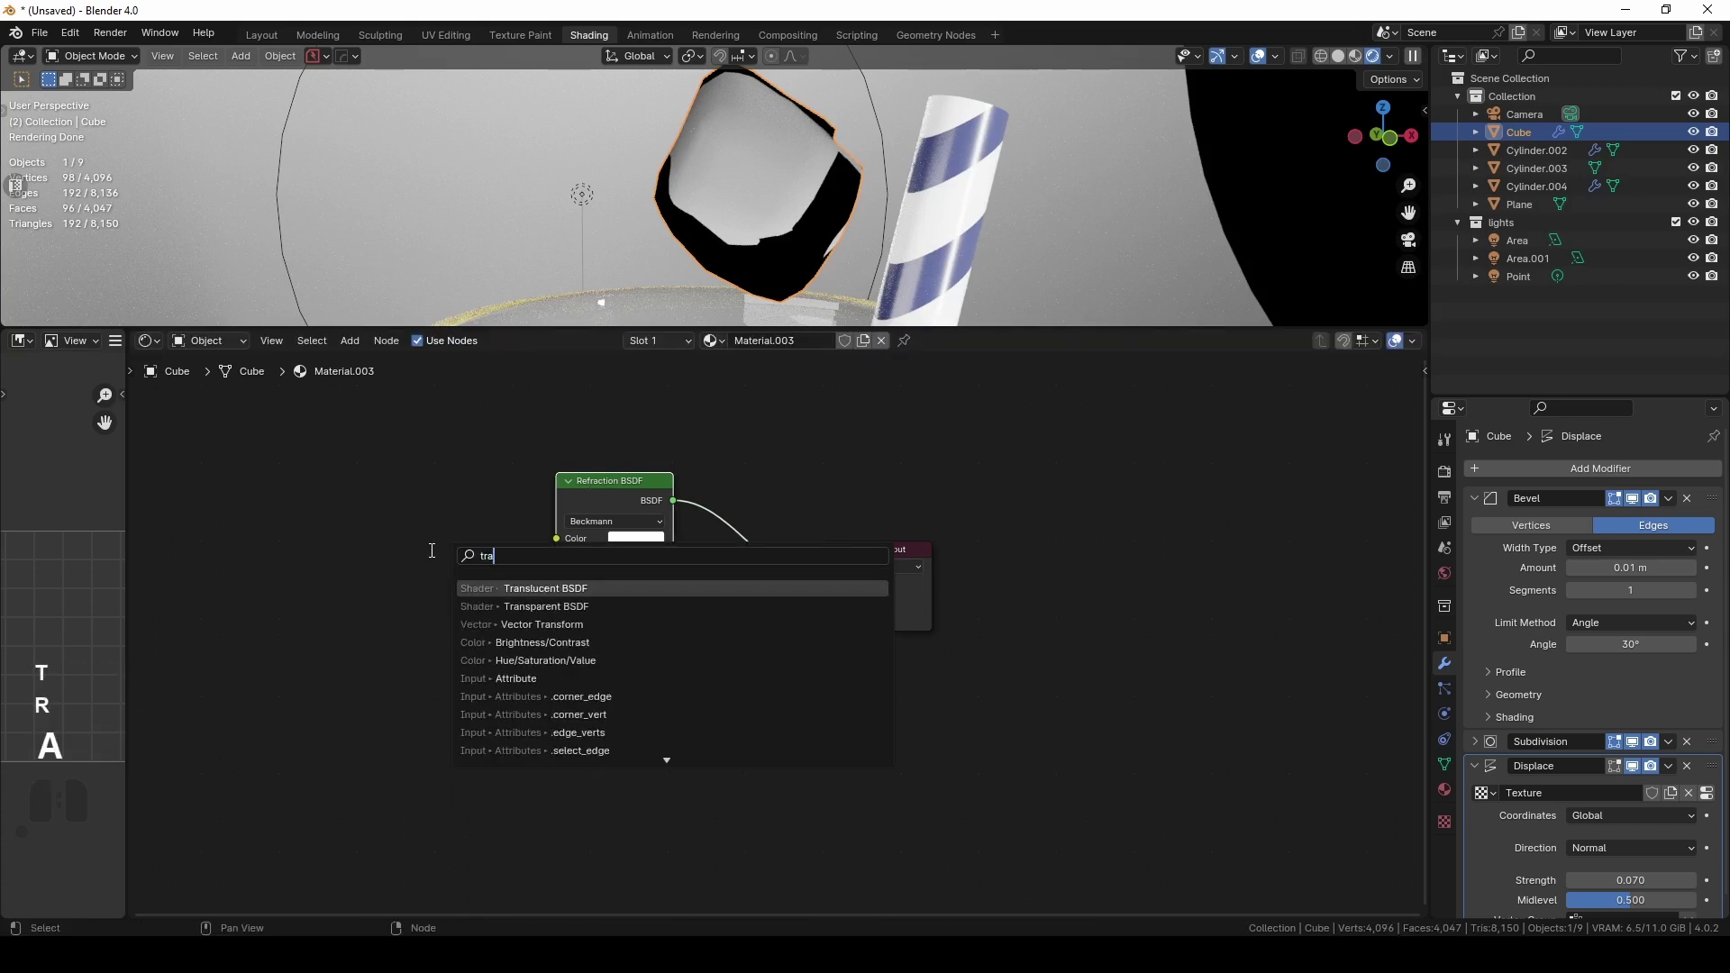
pyautogui.press('Return')
pyautogui.click(569, 674)
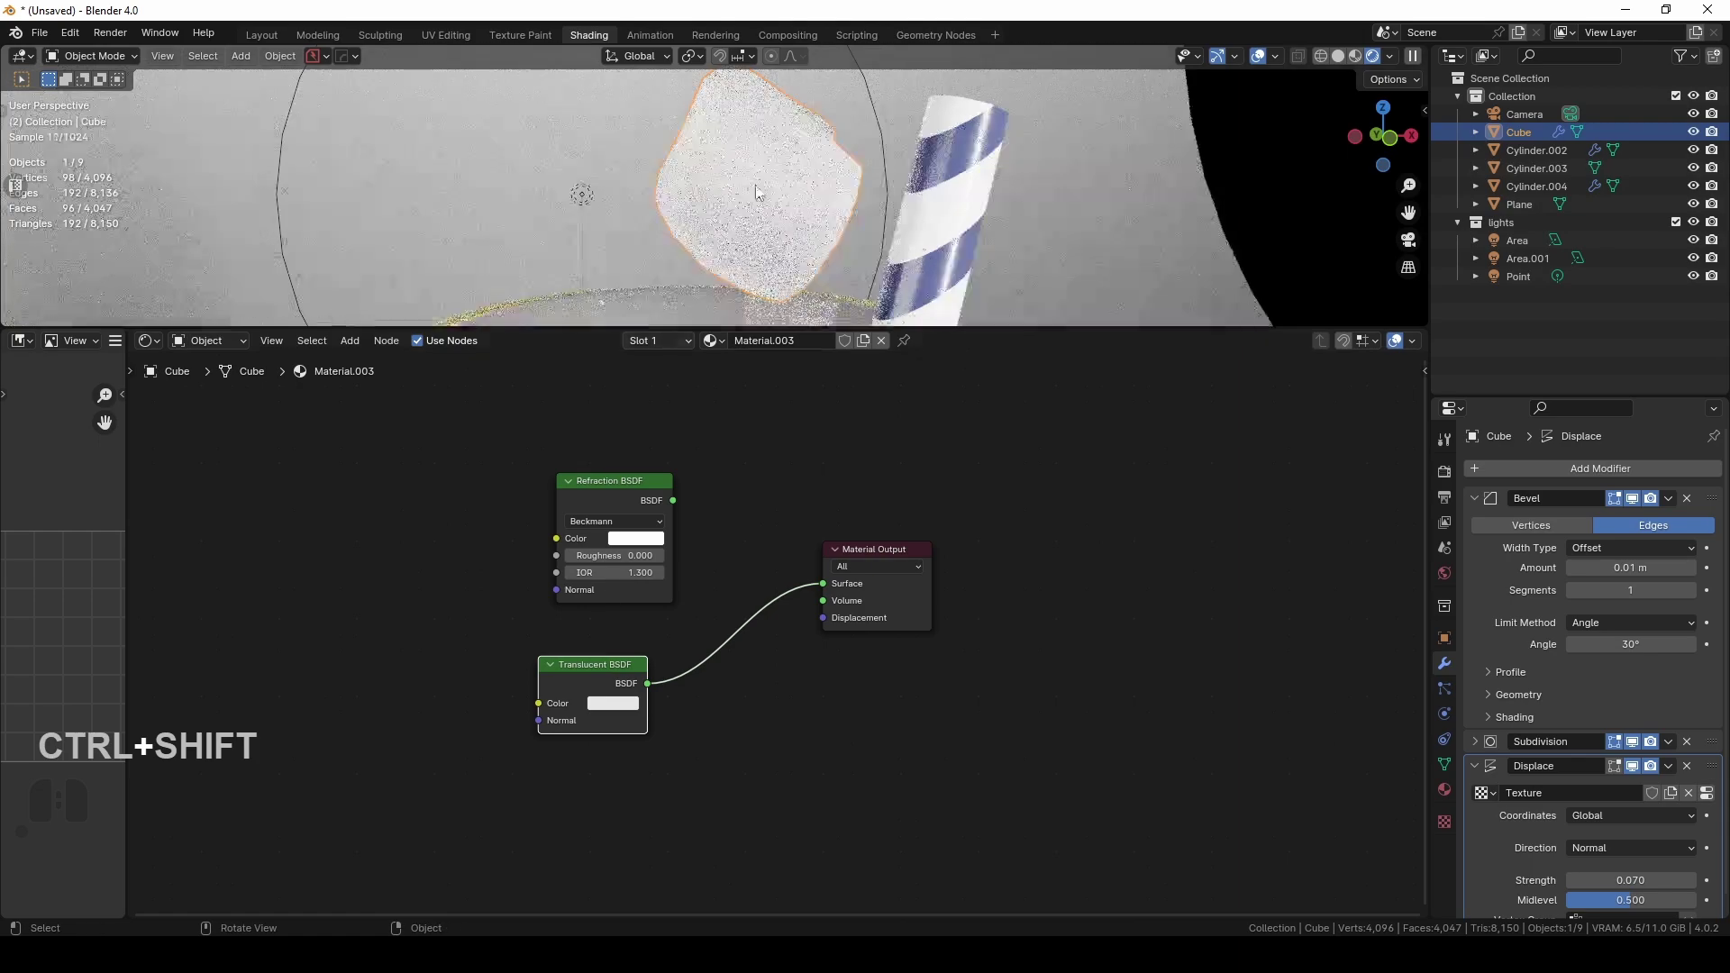
pyautogui.moveTo(671, 267)
pyautogui.mouseDown(button='middle')
pyautogui.moveTo(622, 270)
pyautogui.moveTo(656, 258)
pyautogui.mouseUp(button='middle')
# Combine the Refraction and Translucent BSDFs with a Mix Shader feeding the Surface, and space out the nodes
pyautogui.moveTo(569, 689); pyautogui.dragTo(603, 556)
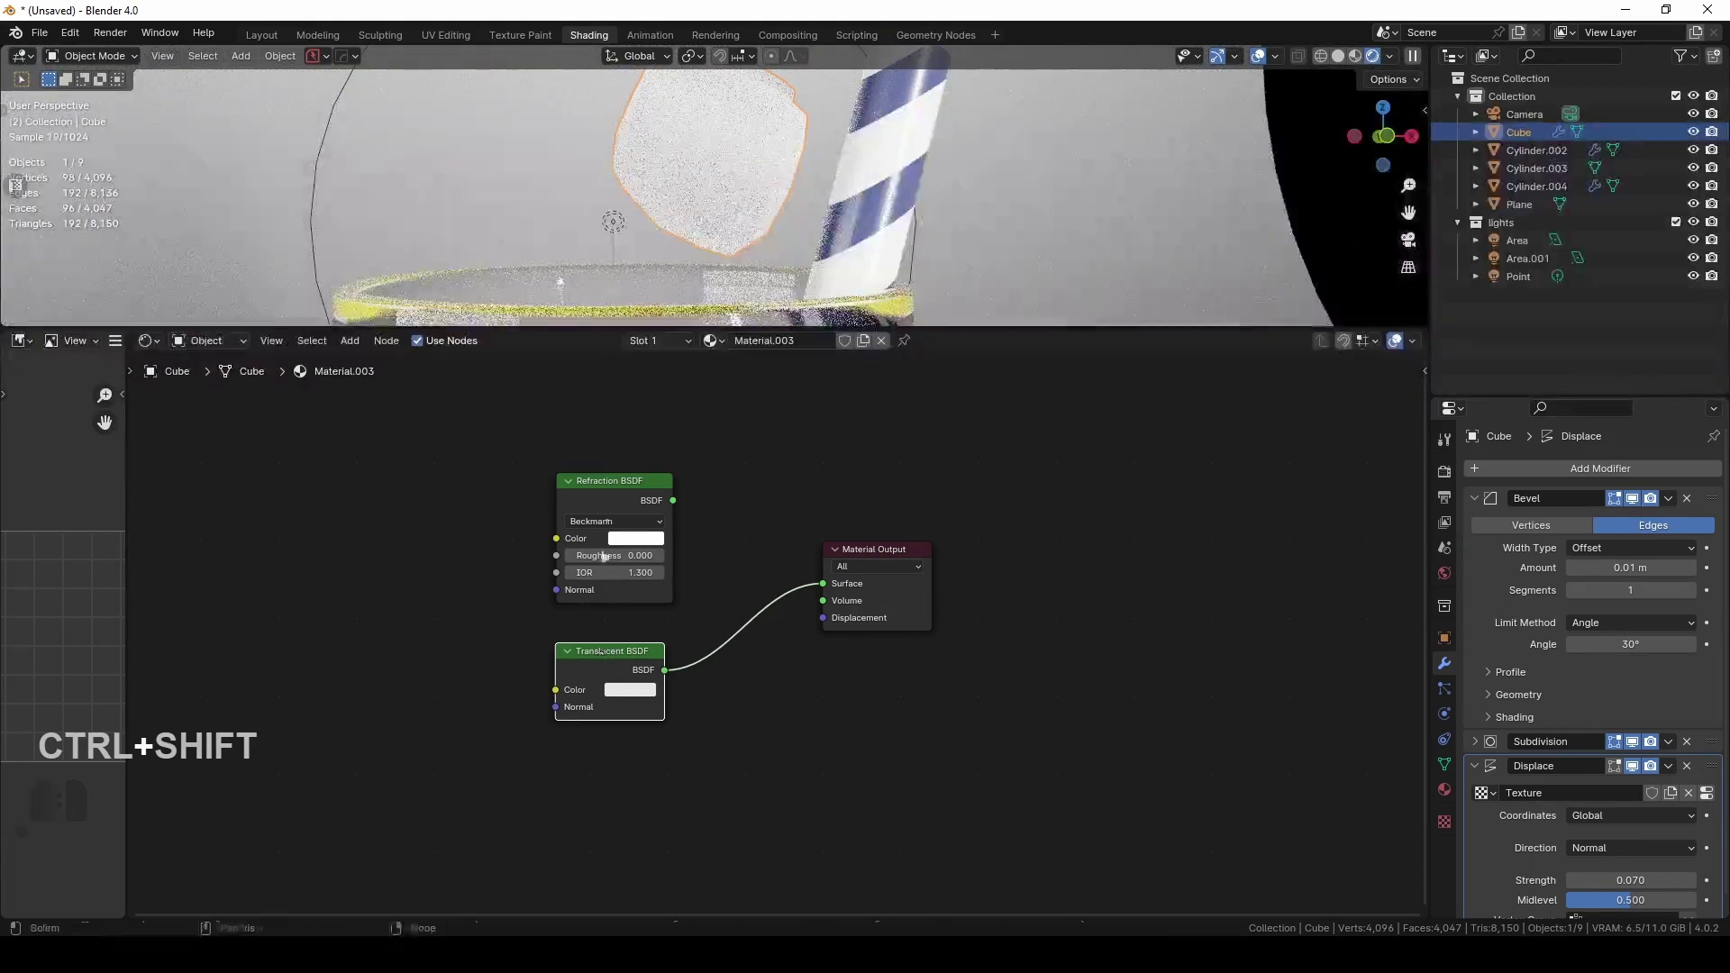
pyautogui.press('ctrl+KP_0')
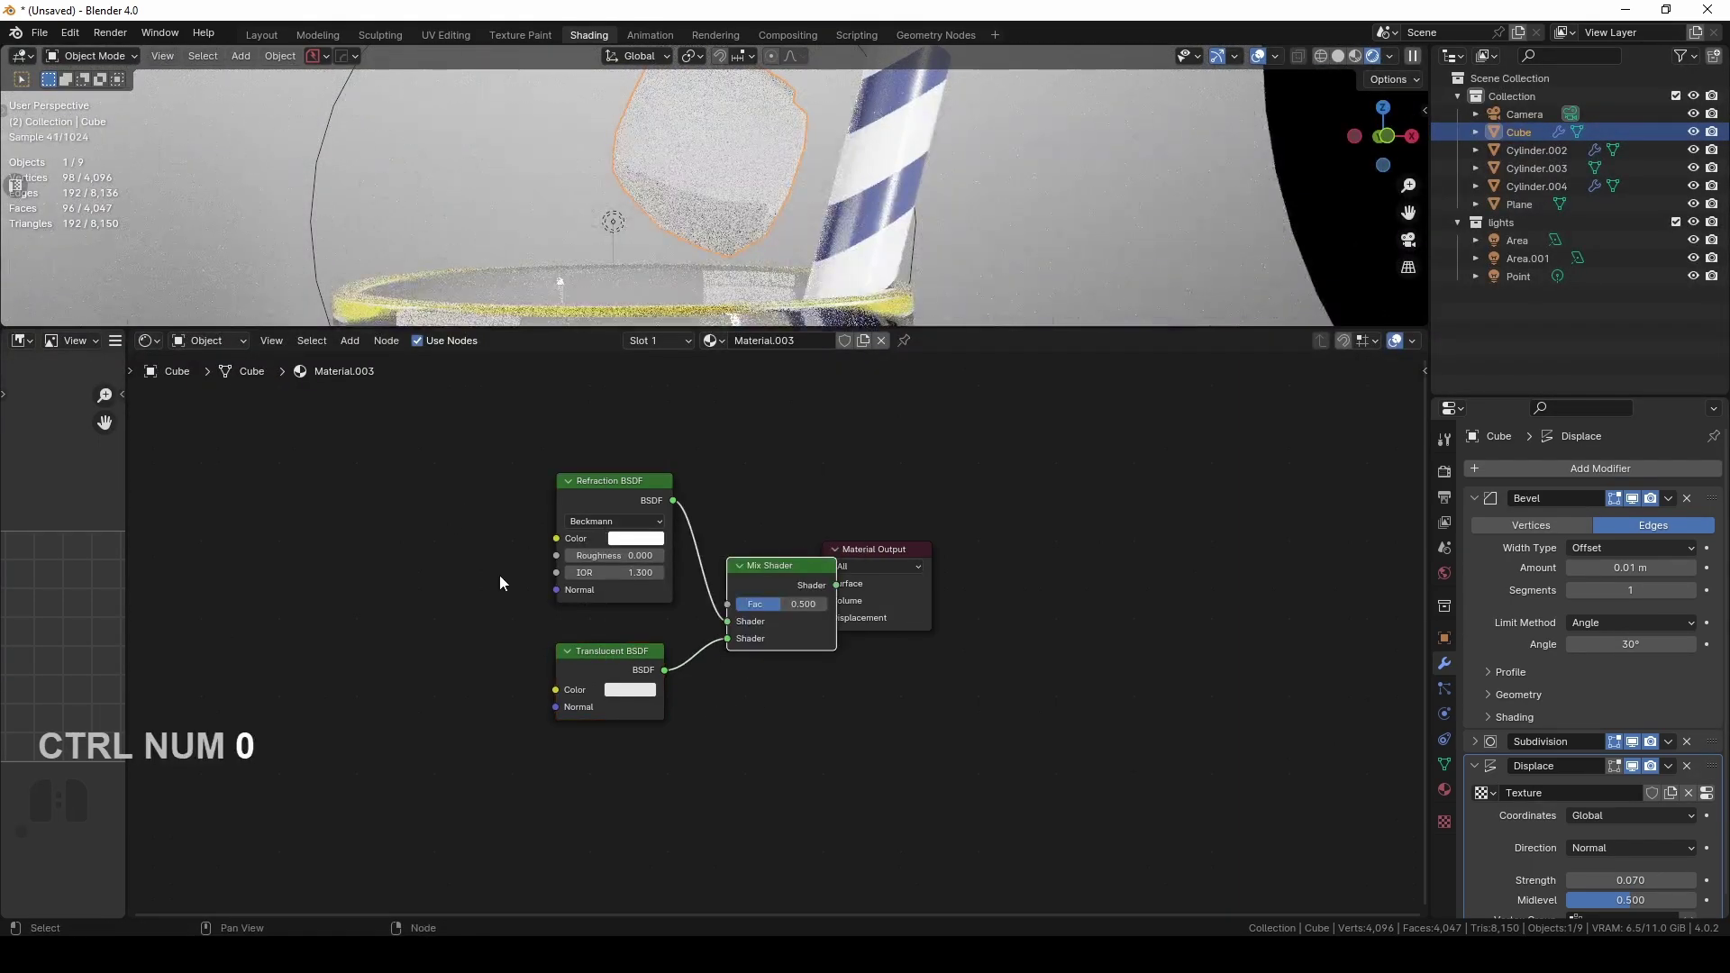
pyautogui.press('g')
pyautogui.click(475, 493)
# Add a Fresnel node with IOR 1.3 and connect its Fac output to the Mix Shader's Fac
pyautogui.hotkey('shift', 'a')
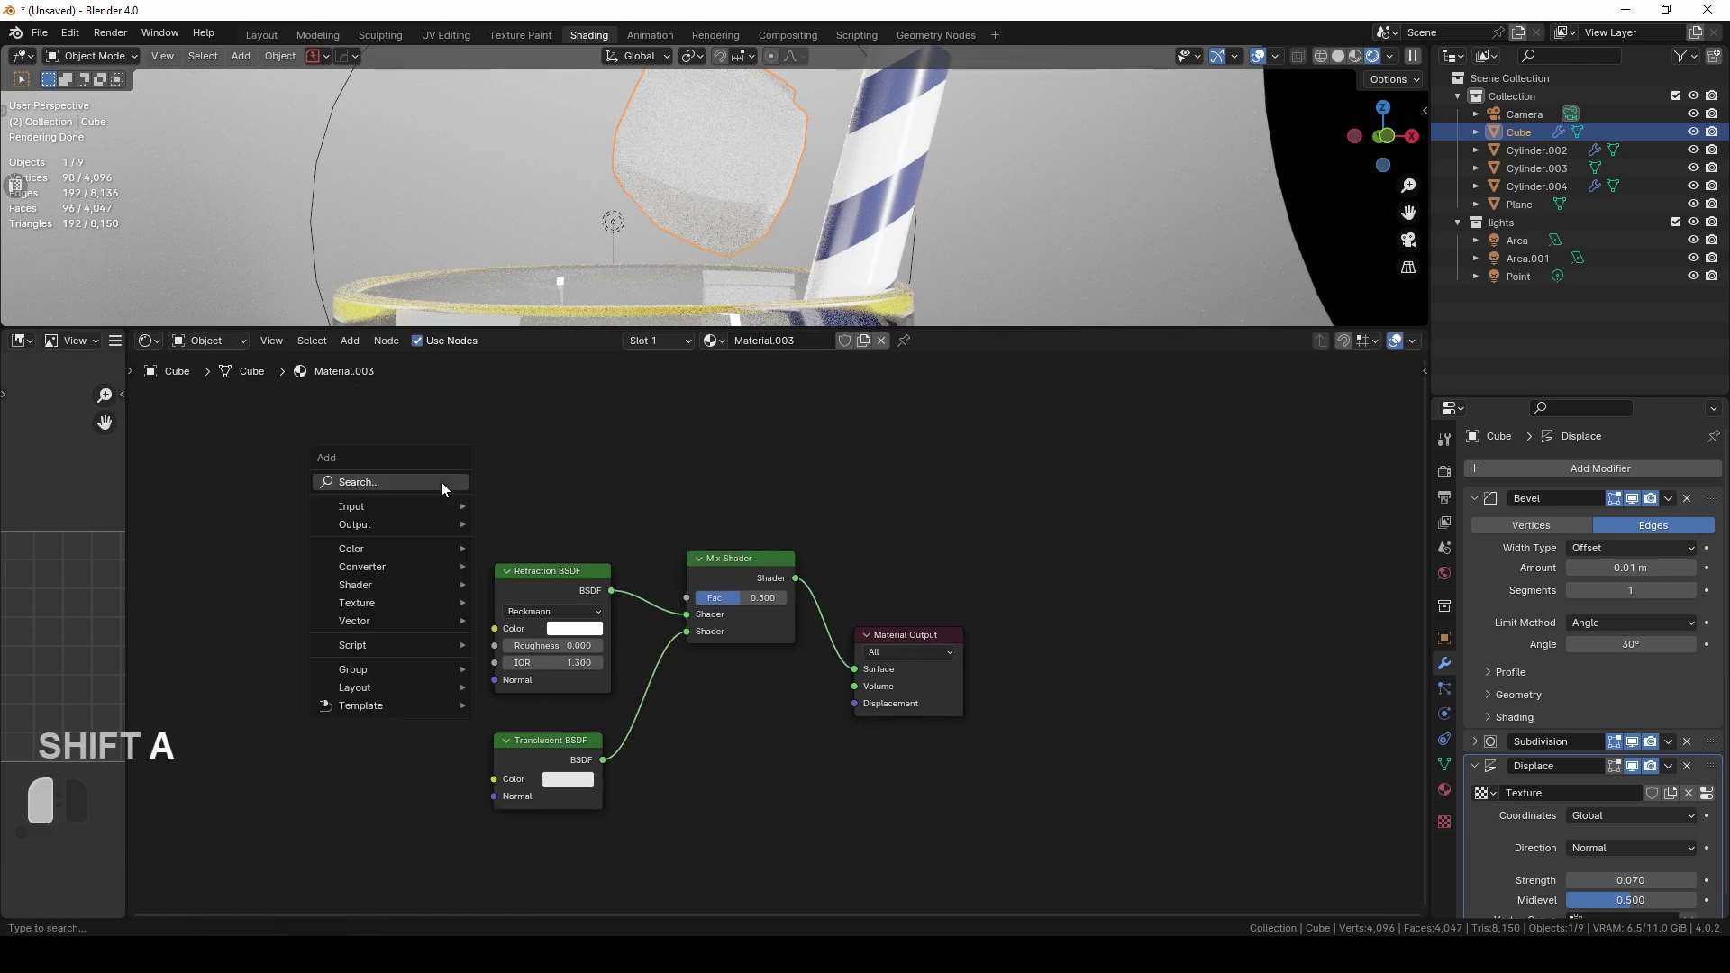
pyautogui.click(441, 481)
pyautogui.click(549, 513)
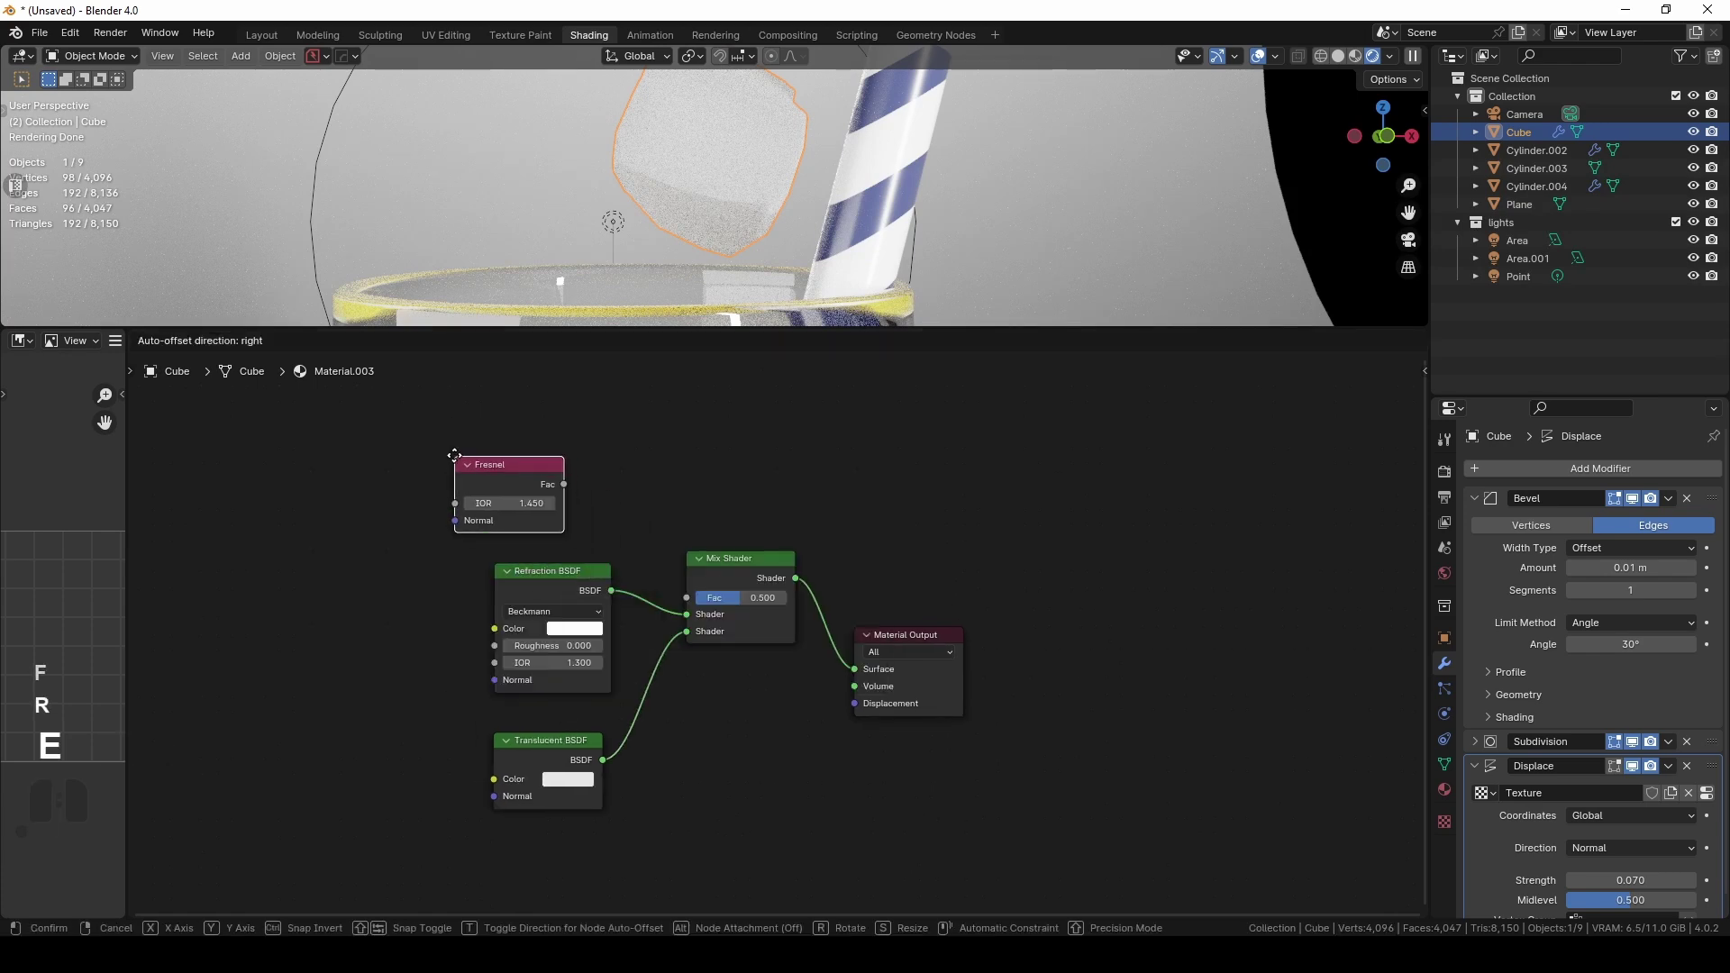
pyautogui.click(501, 484)
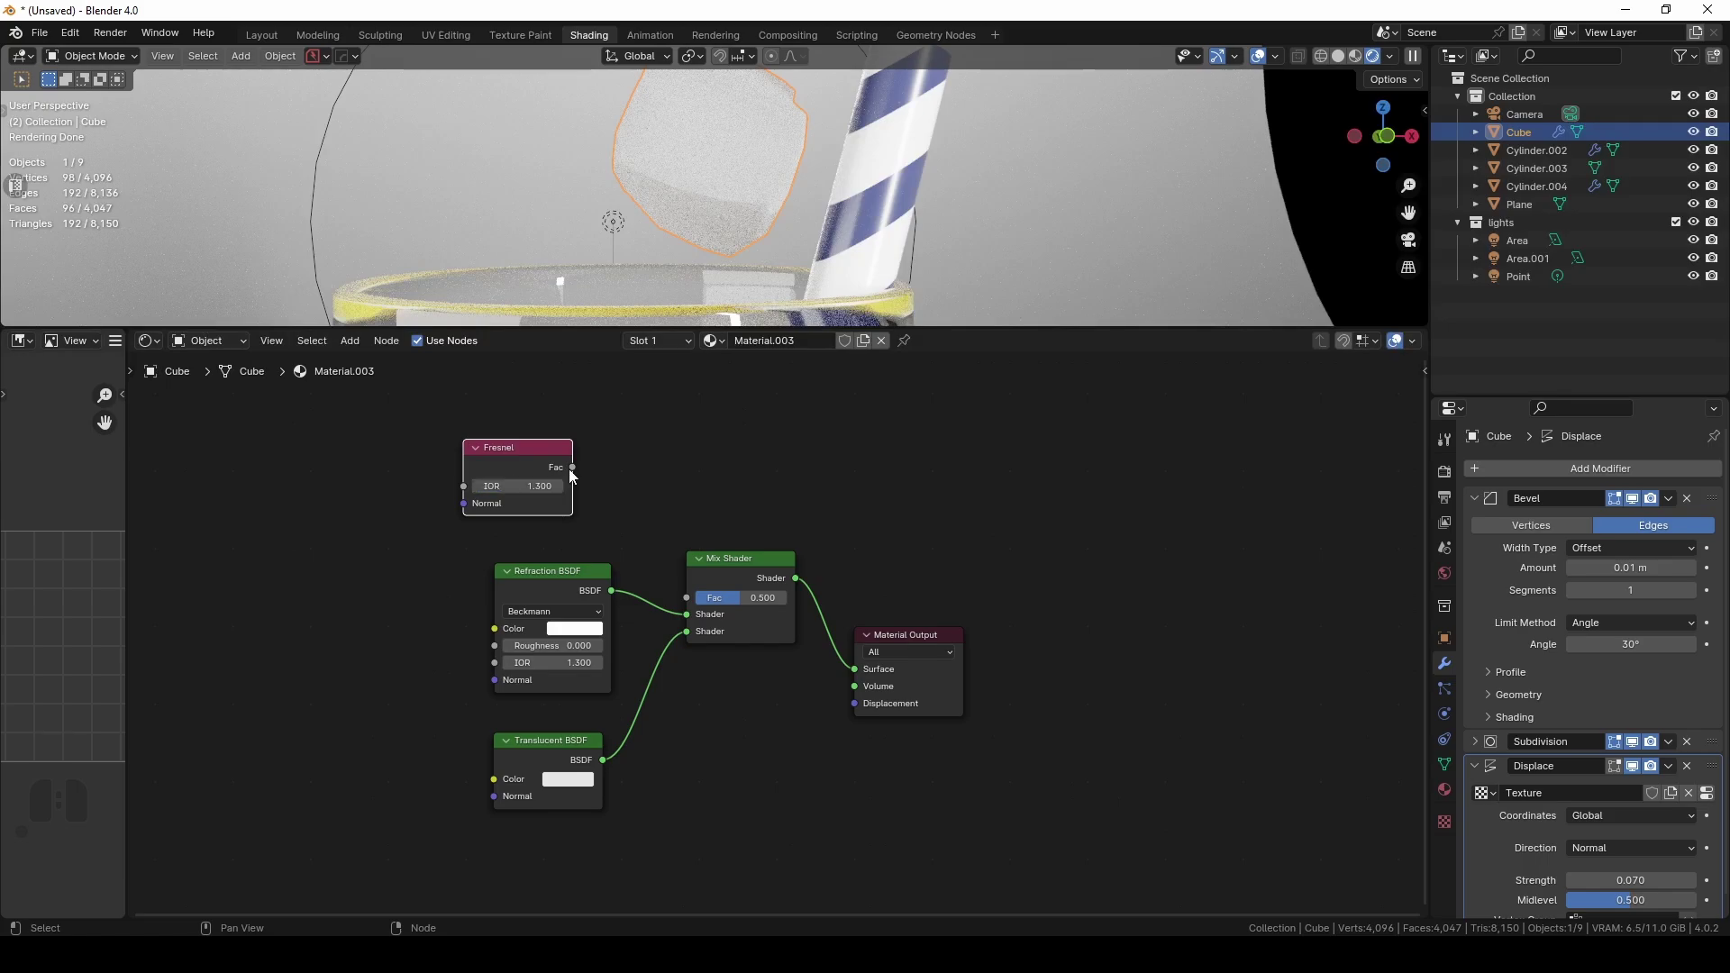
pyautogui.moveTo(684, 587); pyautogui.dragTo(686, 598)
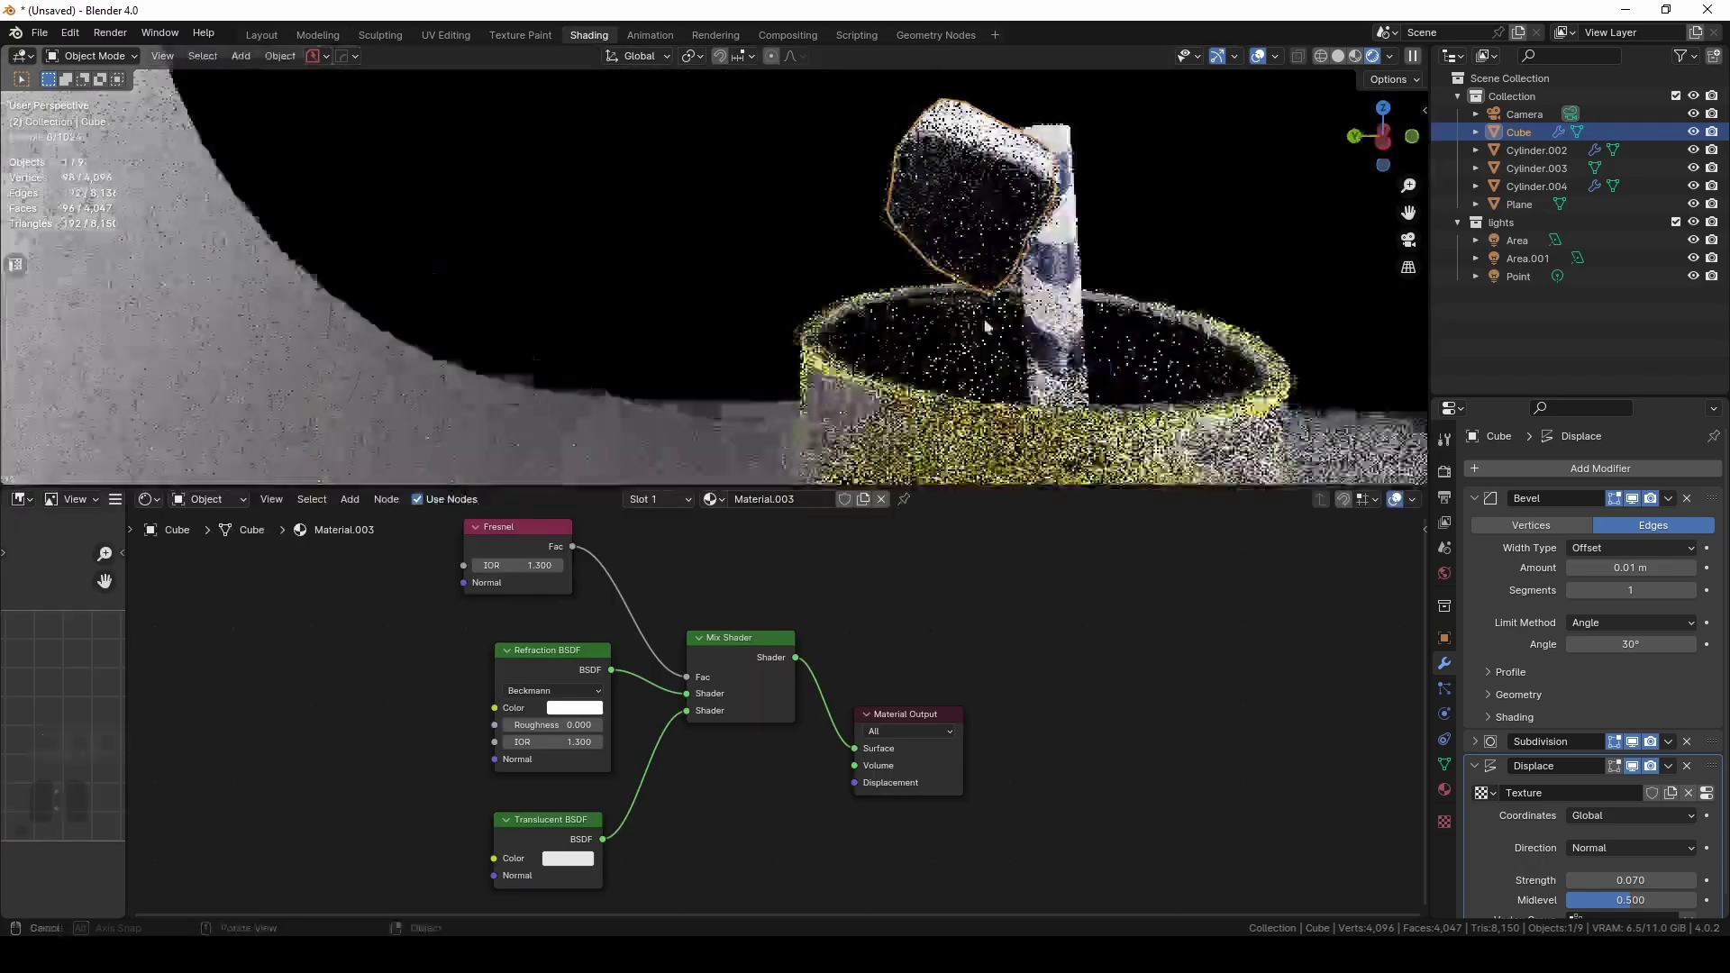
# Add a Noise Texture node and a Bump node ahead of the two BSDF shaders
pyautogui.keyDown('shift'); pyautogui.moveTo(985, 328); pyautogui.dragTo(958, 244, button='middle'); pyautogui.keyUp('shift')
pyautogui.scroll(3, 958, 243)
pyautogui.keyDown('shift'); pyautogui.moveTo(896, 180); pyautogui.dragTo(767, 151, button='middle'); pyautogui.keyUp('shift')
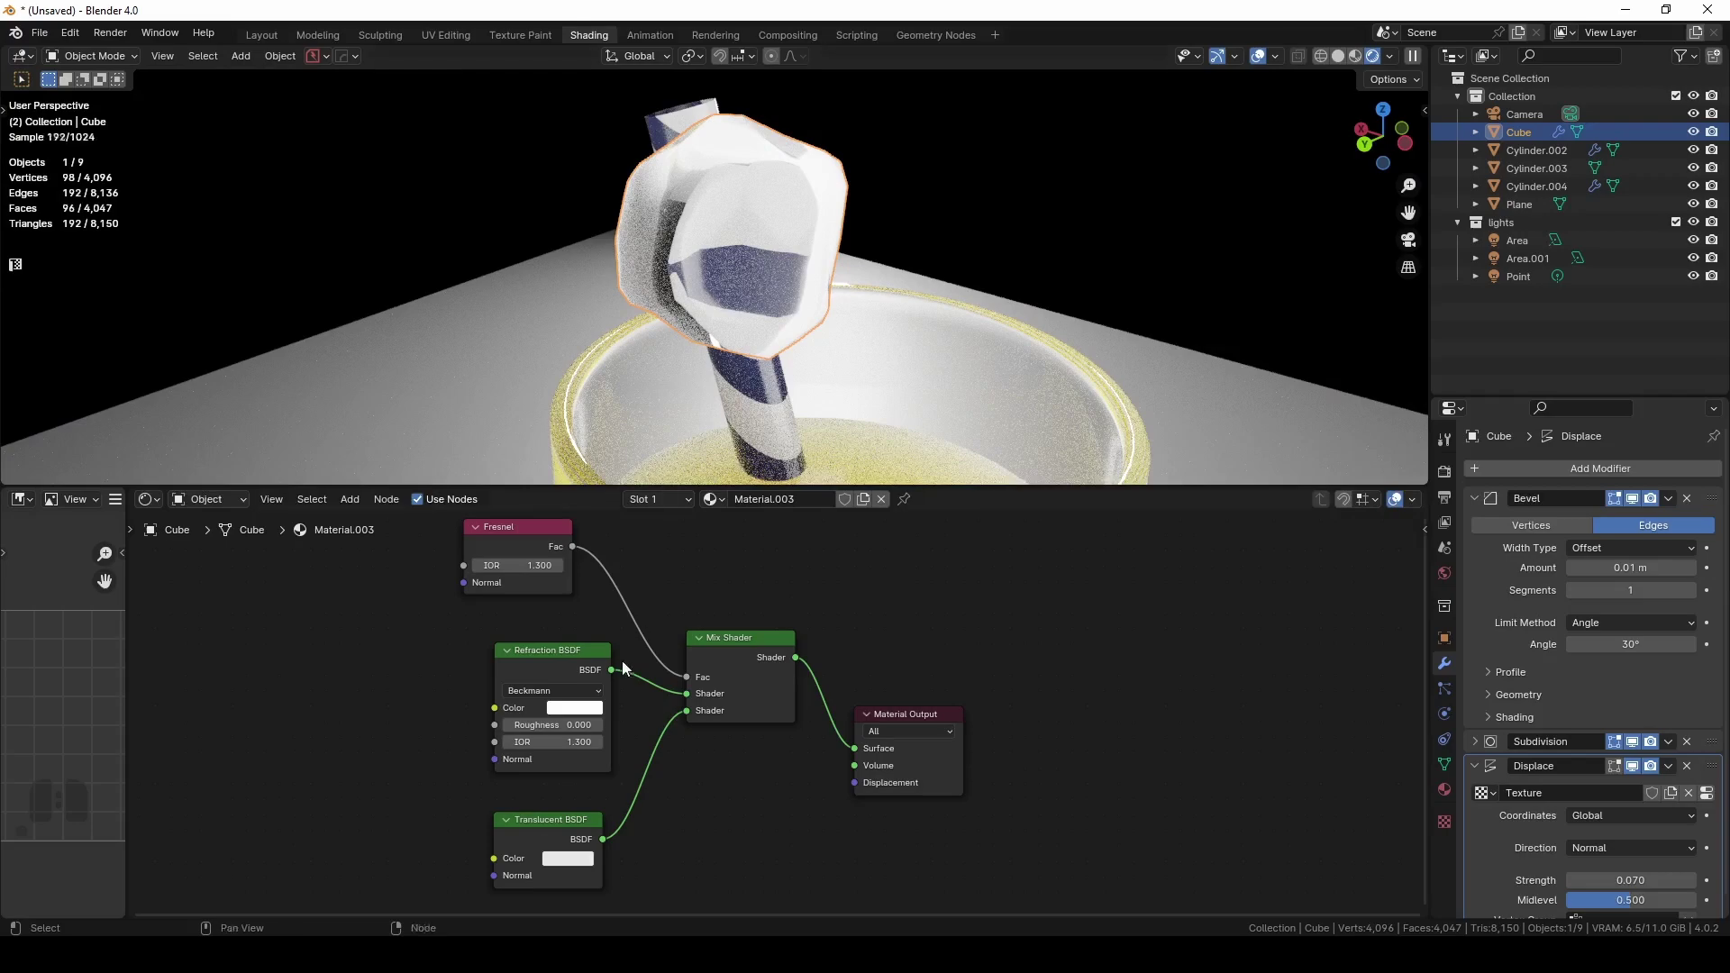
pyautogui.moveTo(711, 122)
pyautogui.mouseDown(button='middle')
pyautogui.moveTo(685, 128)
pyautogui.moveTo(711, 129)
pyautogui.mouseUp(button='middle')
pyautogui.moveTo(371, 676); pyautogui.dragTo(533, 676, button='middle')
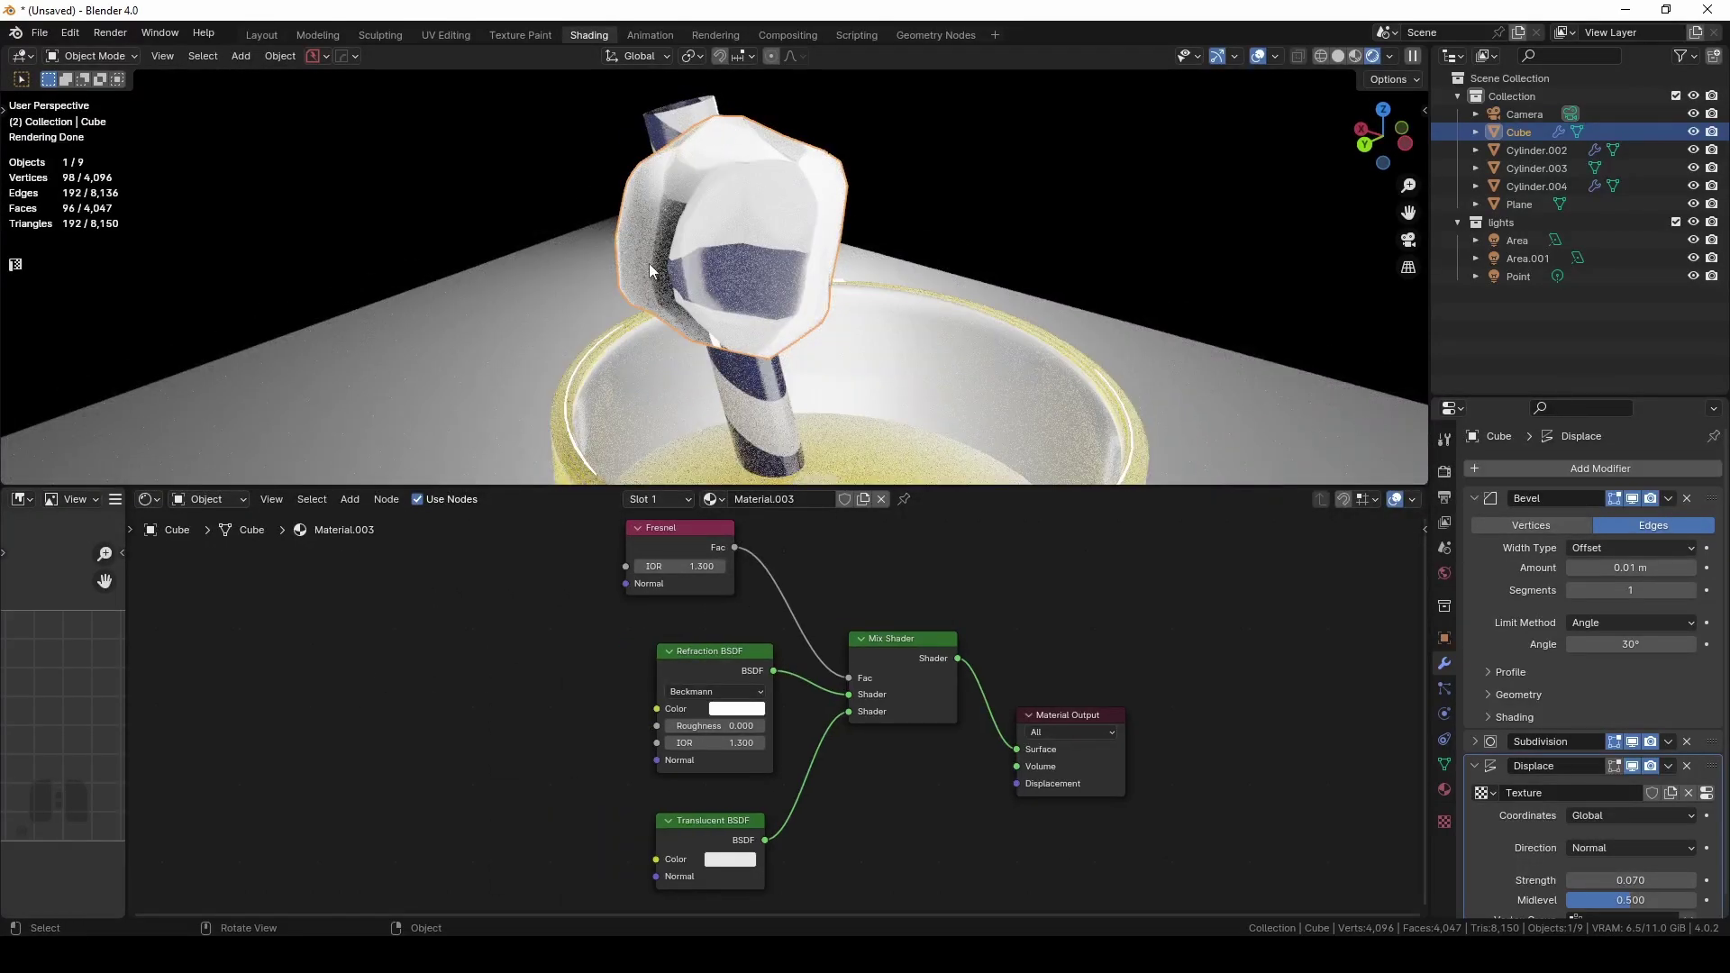
pyautogui.hotkey('shift', 'a')
pyautogui.click(497, 656)
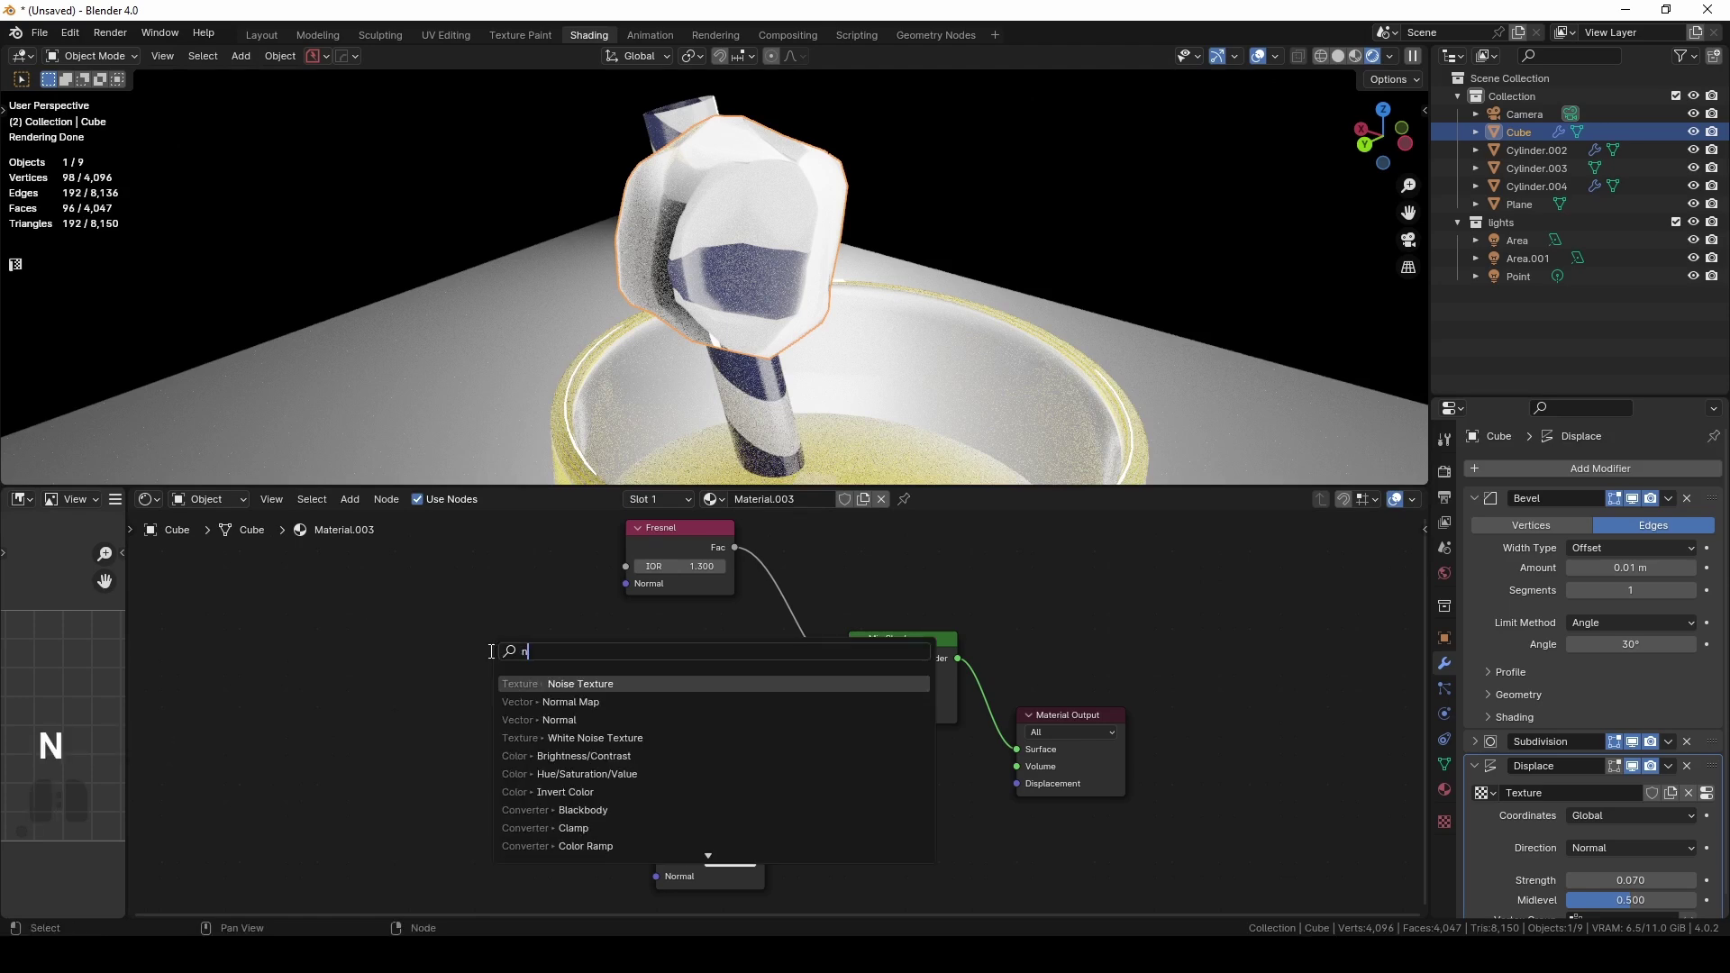
pyautogui.write('noi')
pyautogui.press('Return')
pyautogui.write('bum')
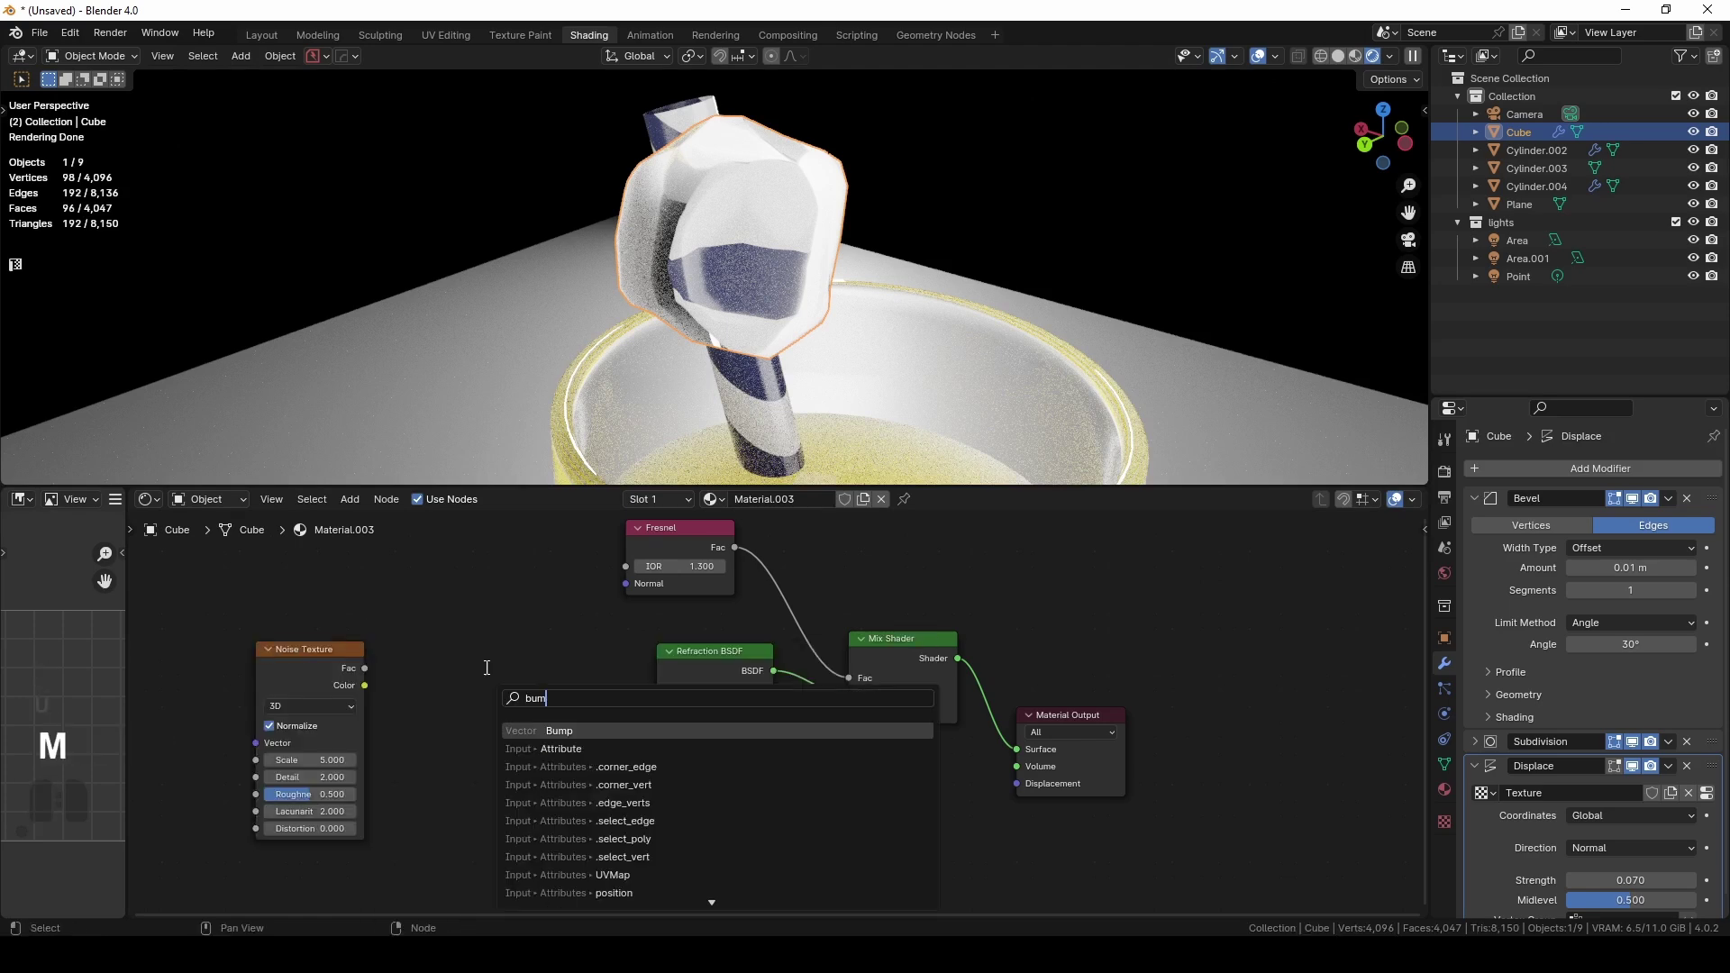
pyautogui.click(613, 731)
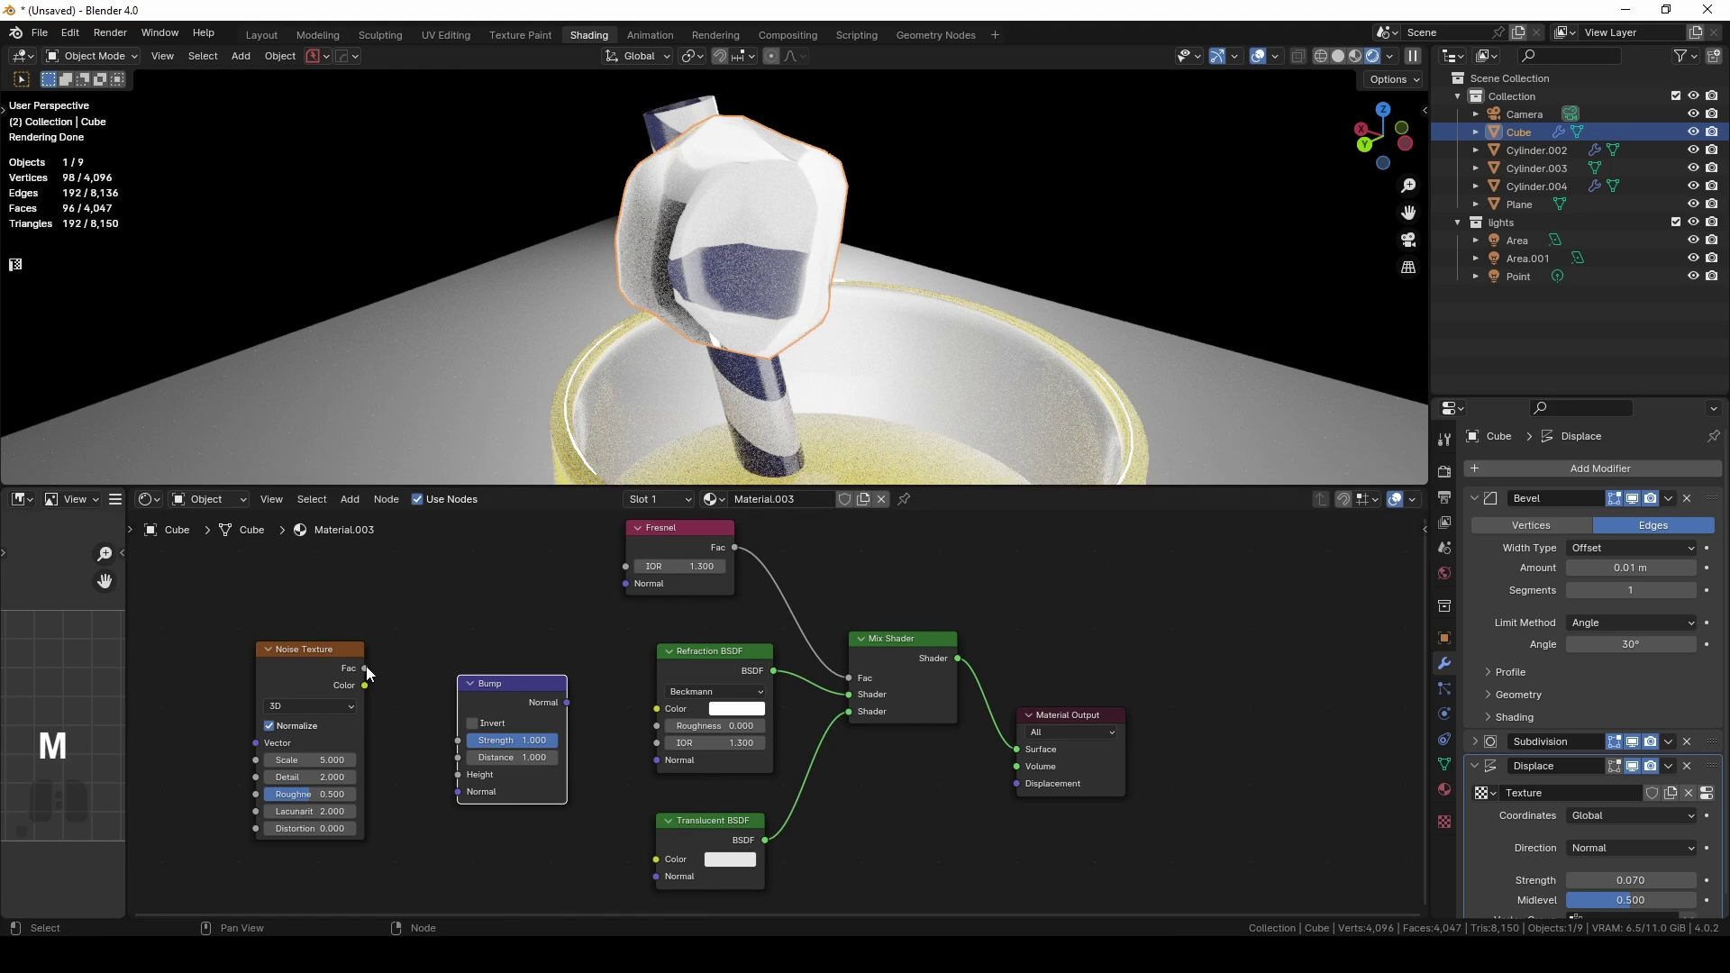
# Connect the noise Fac to the Bump Height and the Bump Normal to both the Refraction and Translucent BSDFs
pyautogui.moveTo(369, 668); pyautogui.dragTo(456, 777)
pyautogui.moveTo(570, 702); pyautogui.dragTo(656, 761)
pyautogui.moveTo(568, 703); pyautogui.dragTo(656, 876)
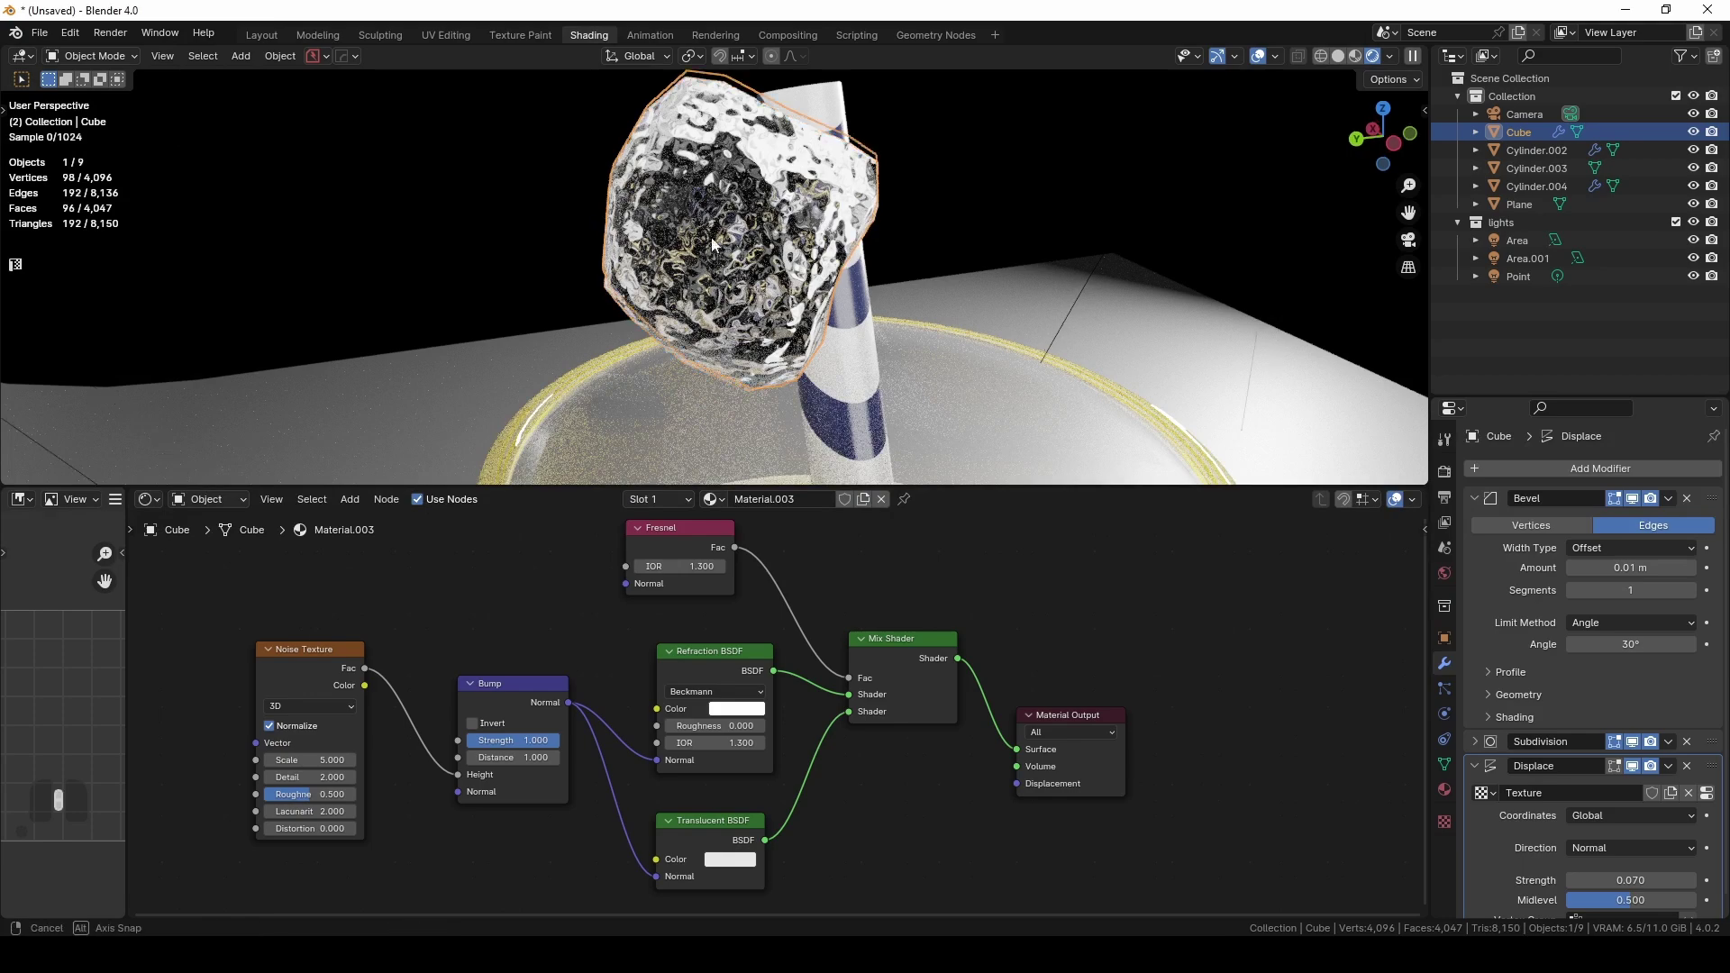
pyautogui.moveTo(712, 244); pyautogui.dragTo(712, 248, button='middle')
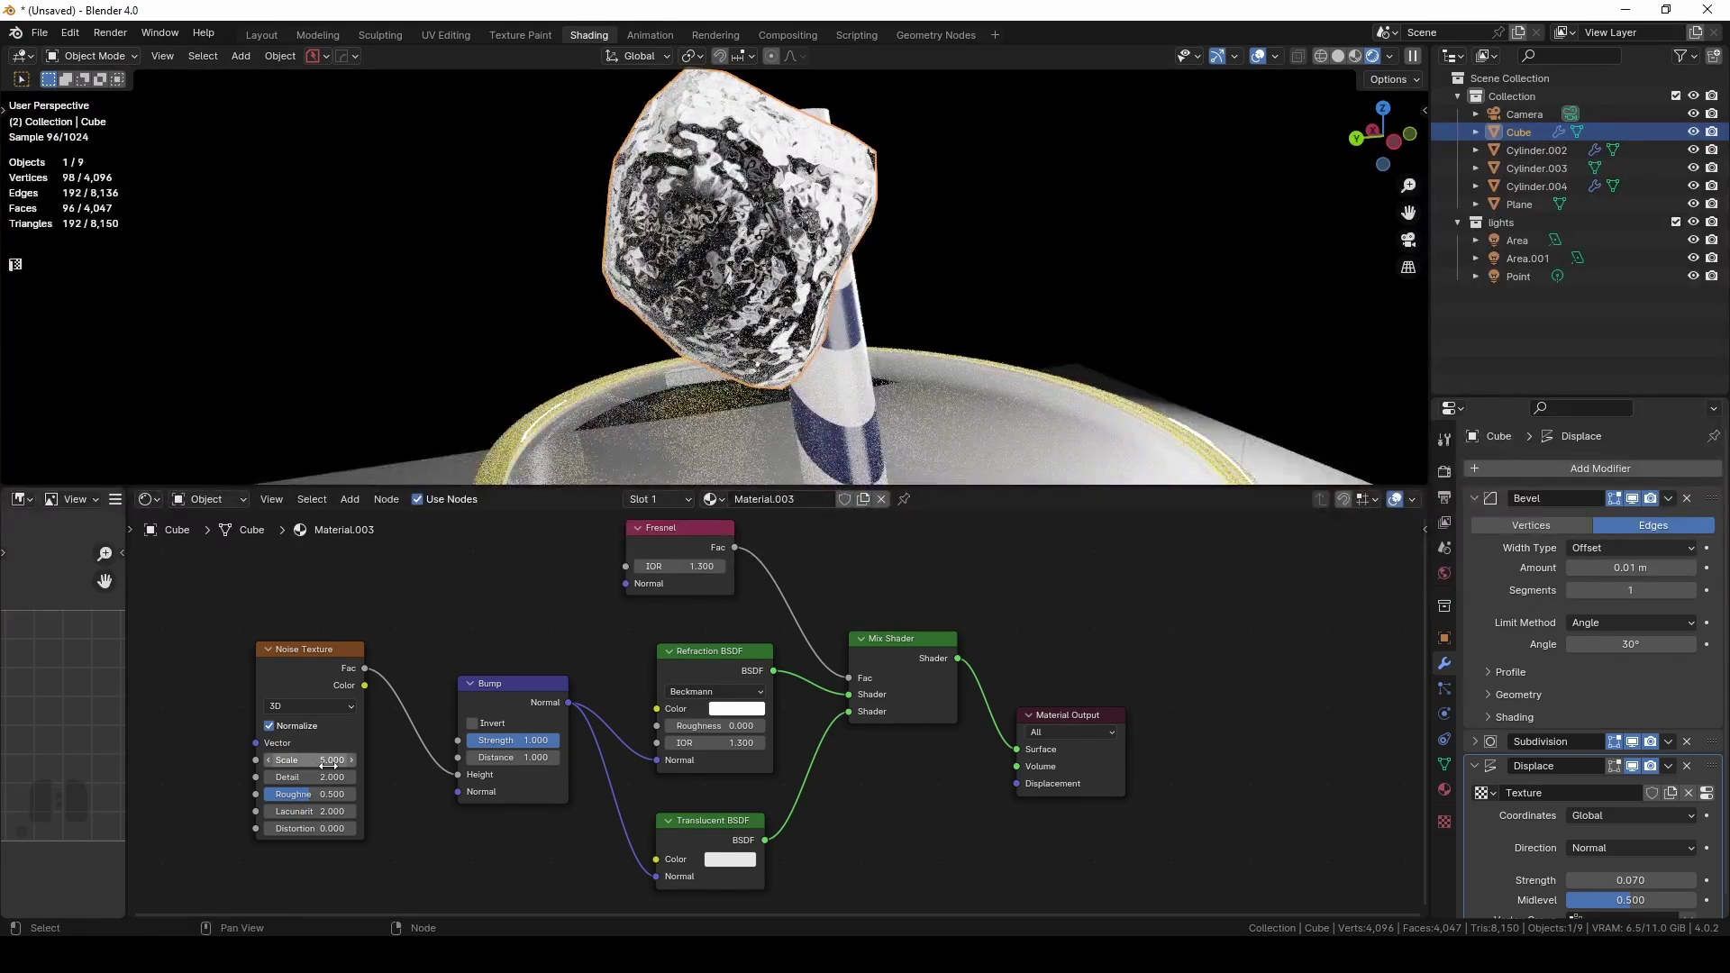
# Set the Noise Texture's Scale to 1, Detail to 3.990 and Roughness to 0.575
pyautogui.write('1')
pyautogui.press('Return')
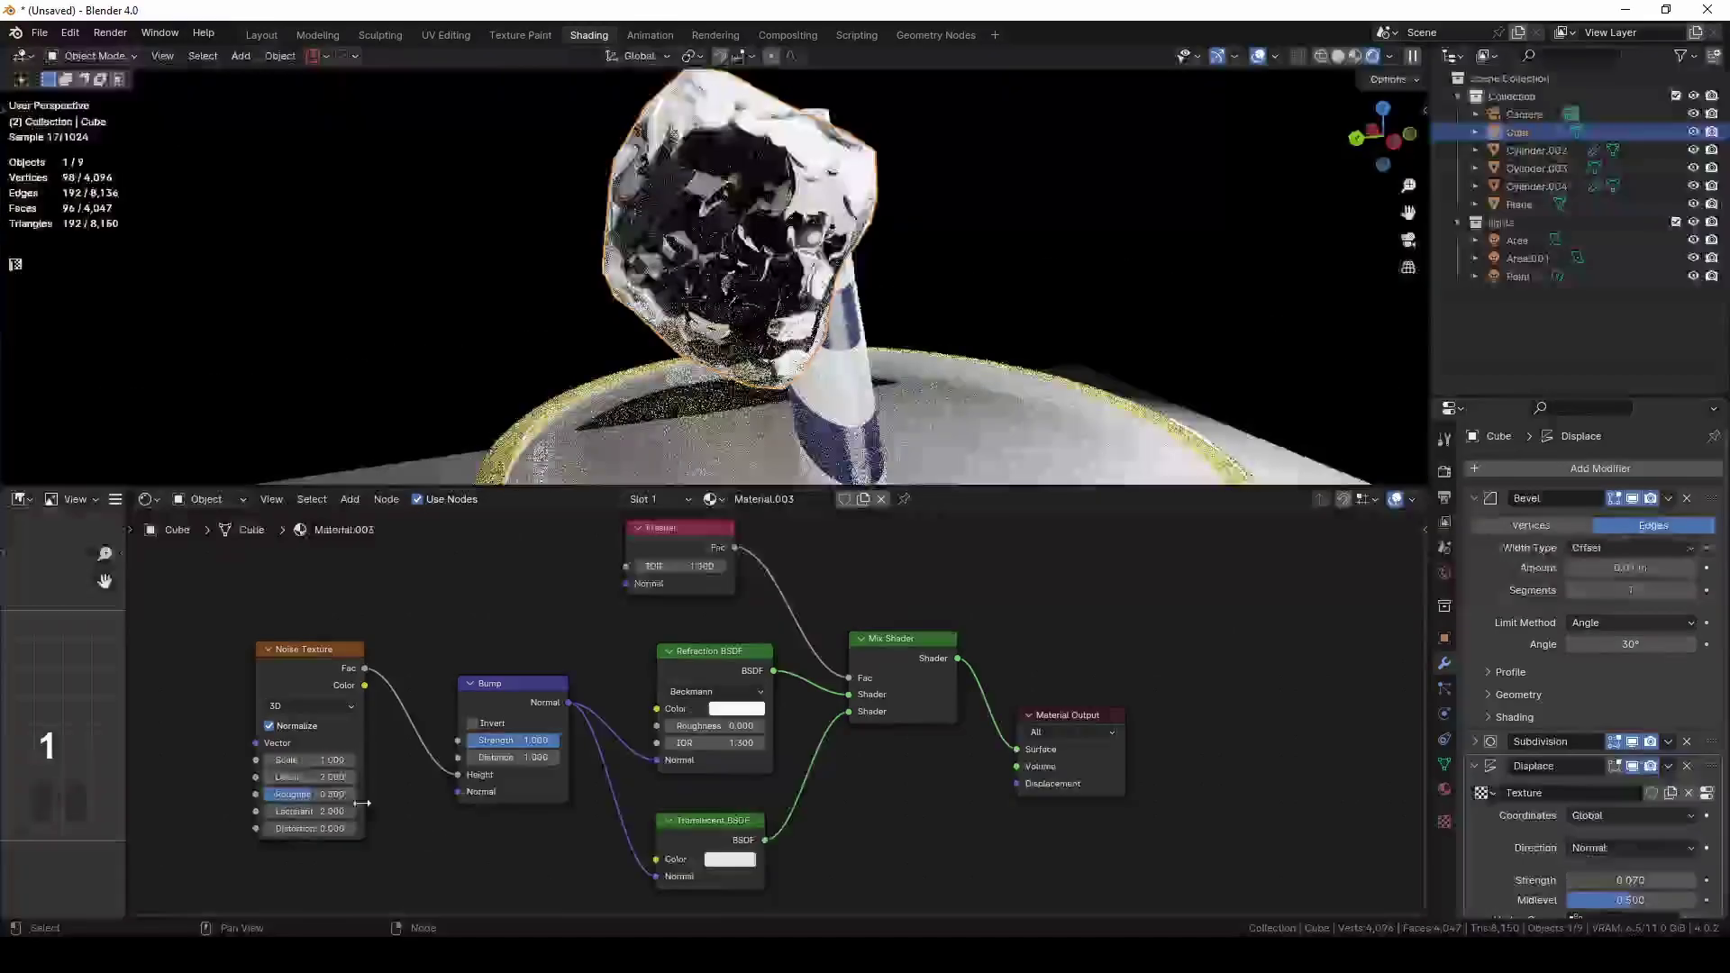
pyautogui.moveTo(309, 776); pyautogui.dragTo(400, 777)
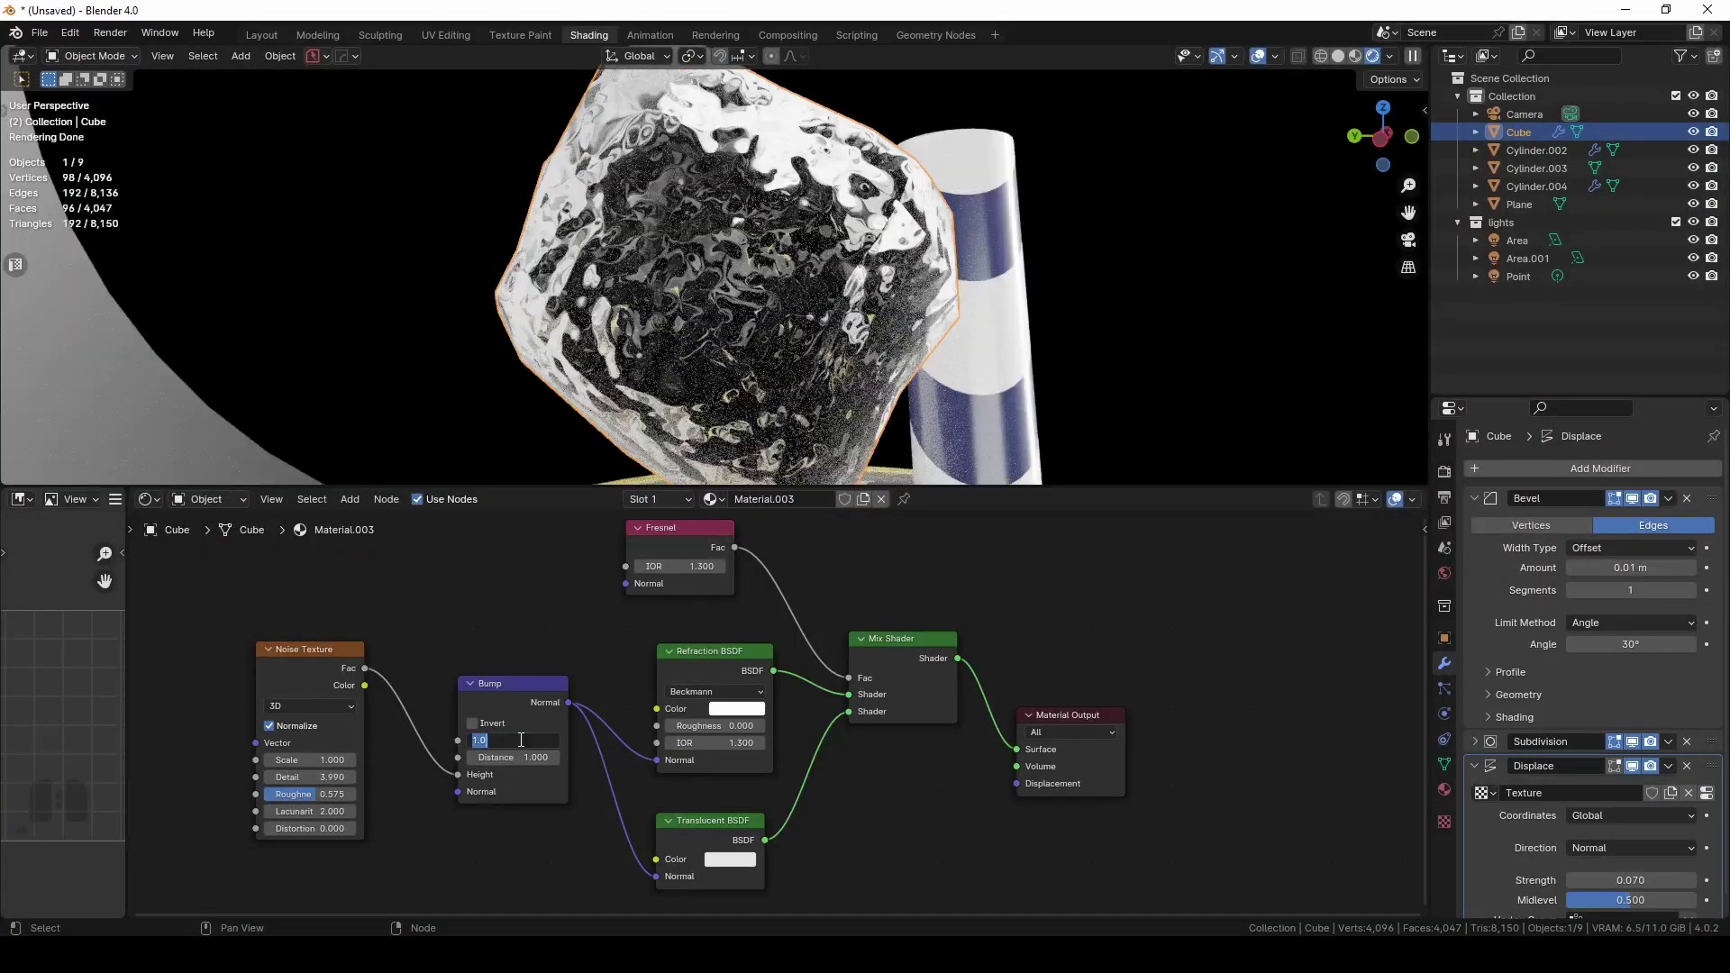
# Set the Bump node's Strength to 0.1
pyautogui.write('.1')
pyautogui.press('Return')
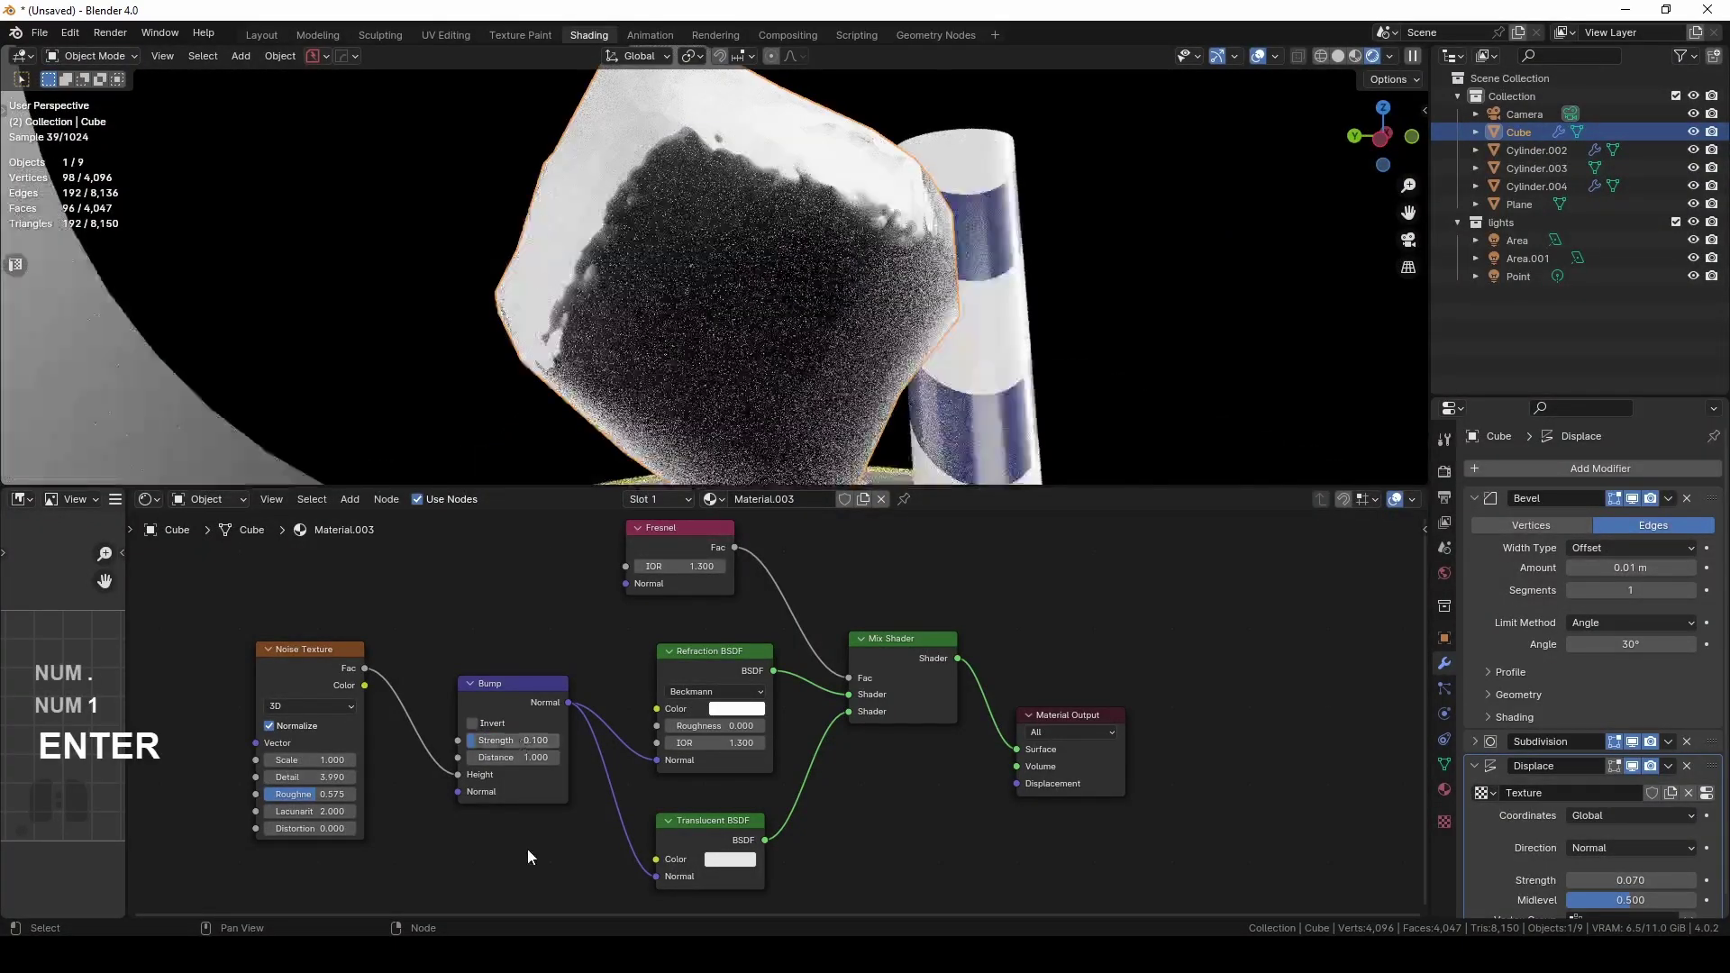
pyautogui.moveTo(733, 328); pyautogui.dragTo(943, 321, button='middle')
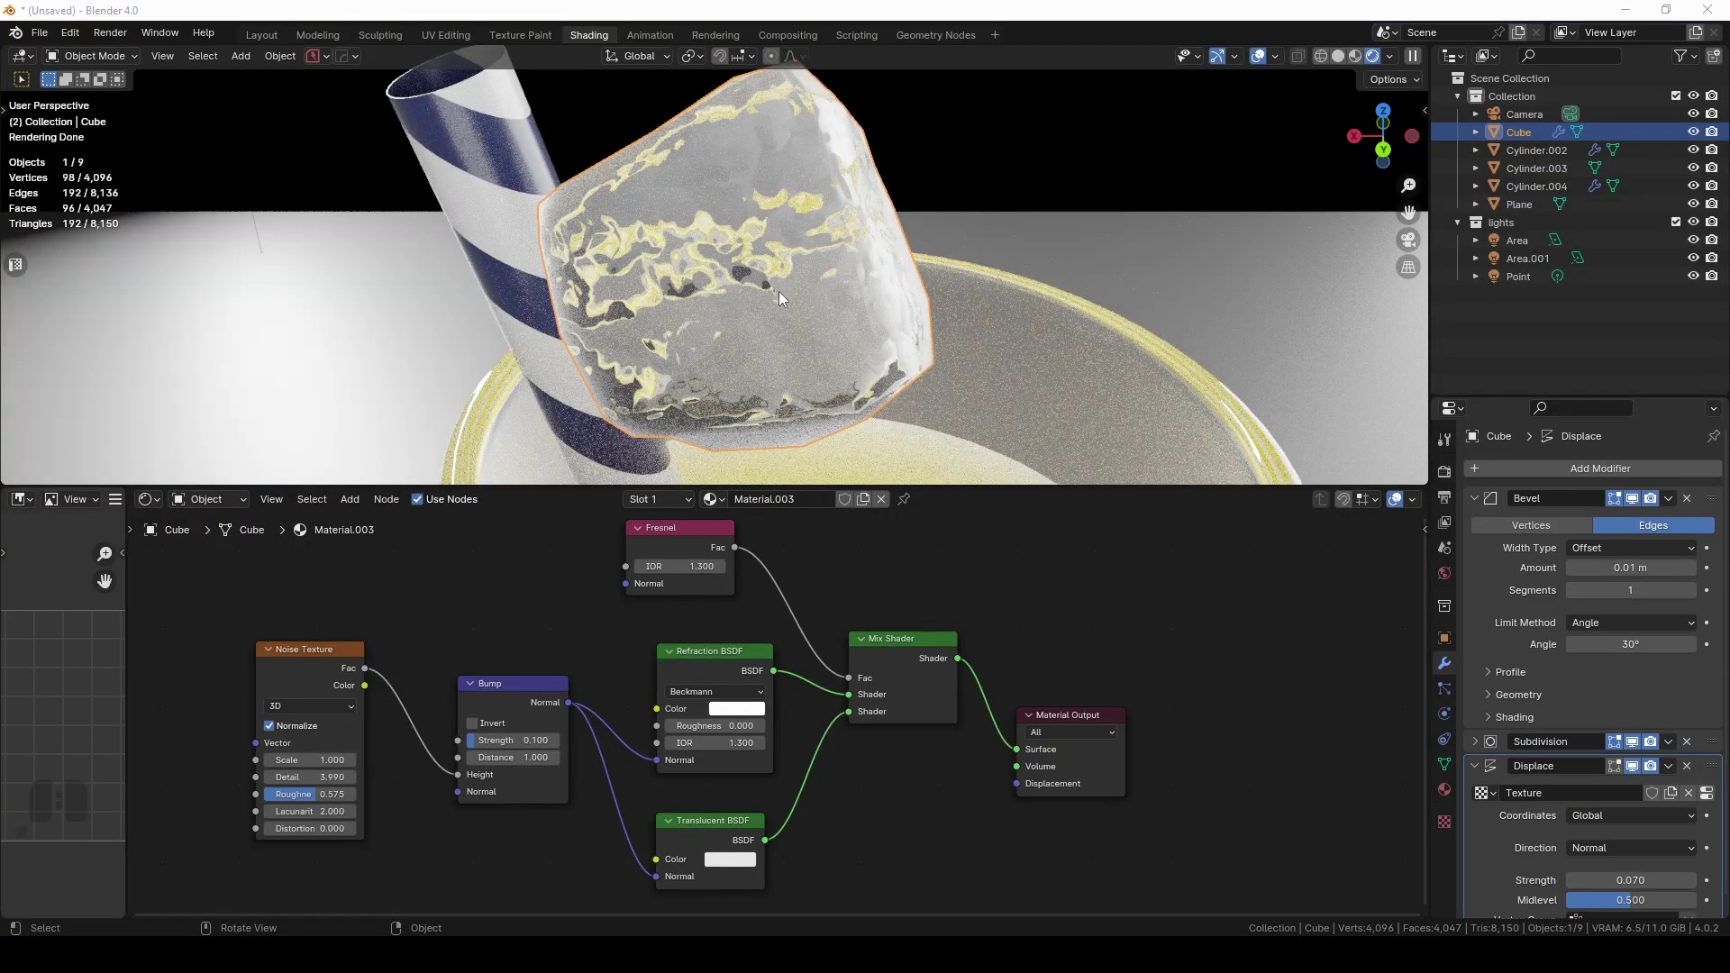
pyautogui.moveTo(784, 284); pyautogui.dragTo(776, 254, button='middle')
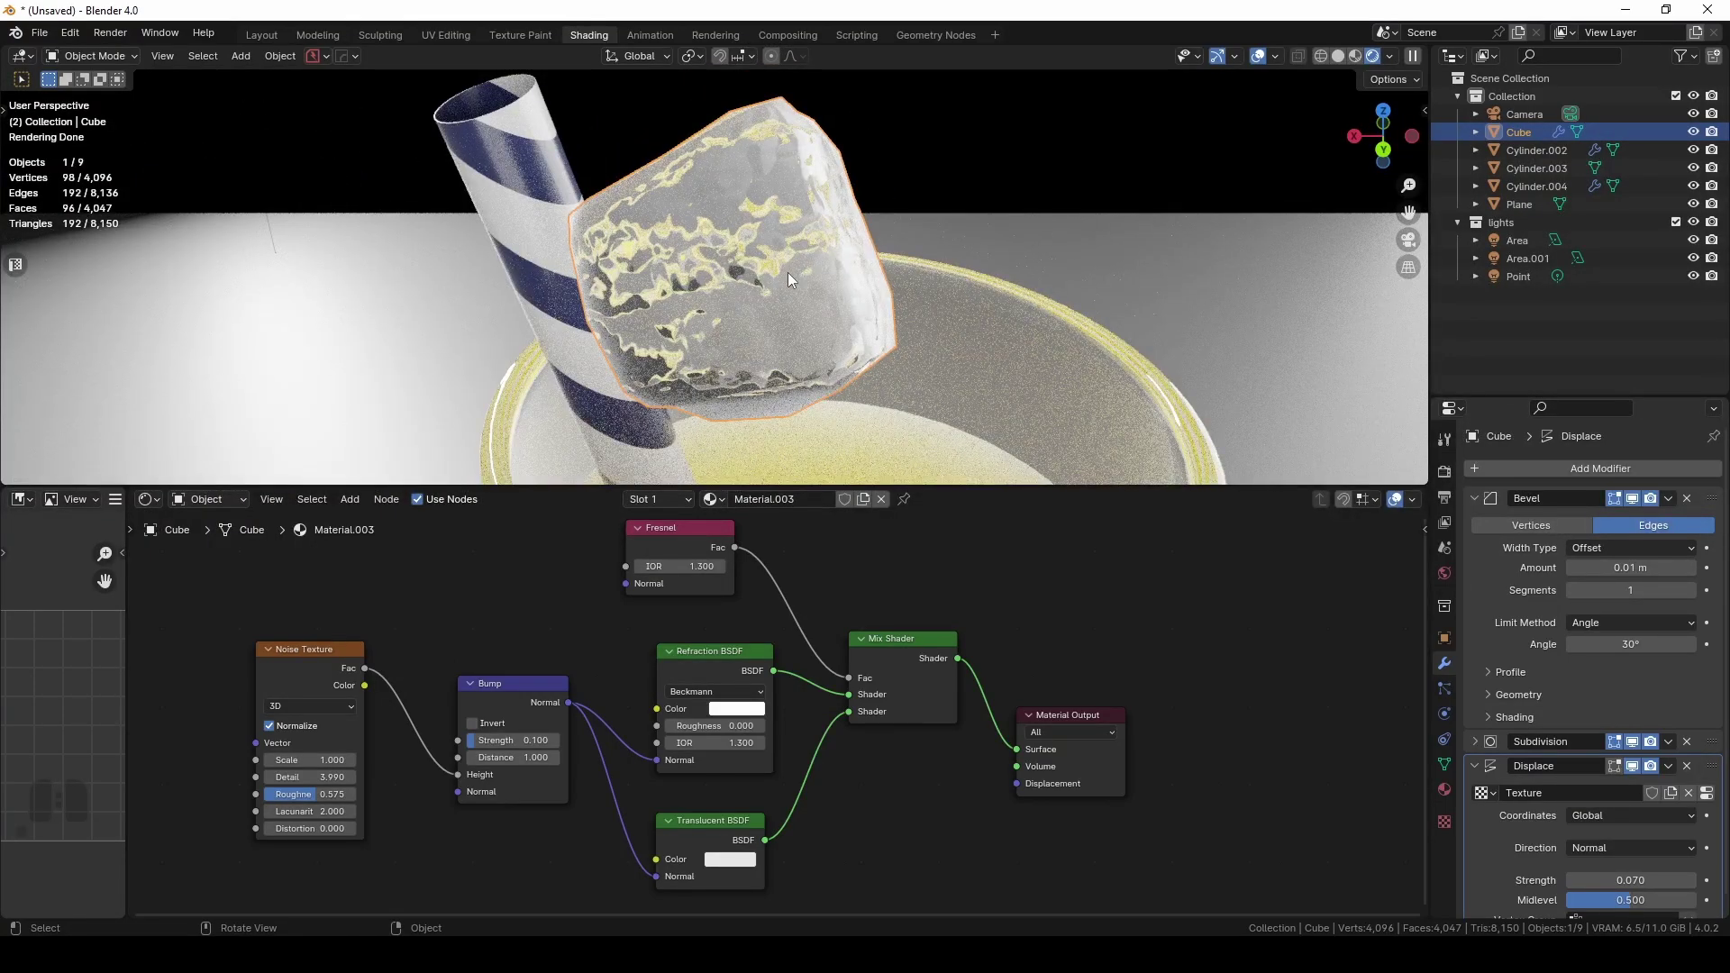
# In Edit Mode, duplicate the whole ice cube mesh in place and scale the copy to about half size inside it
pyautogui.press('Tab')
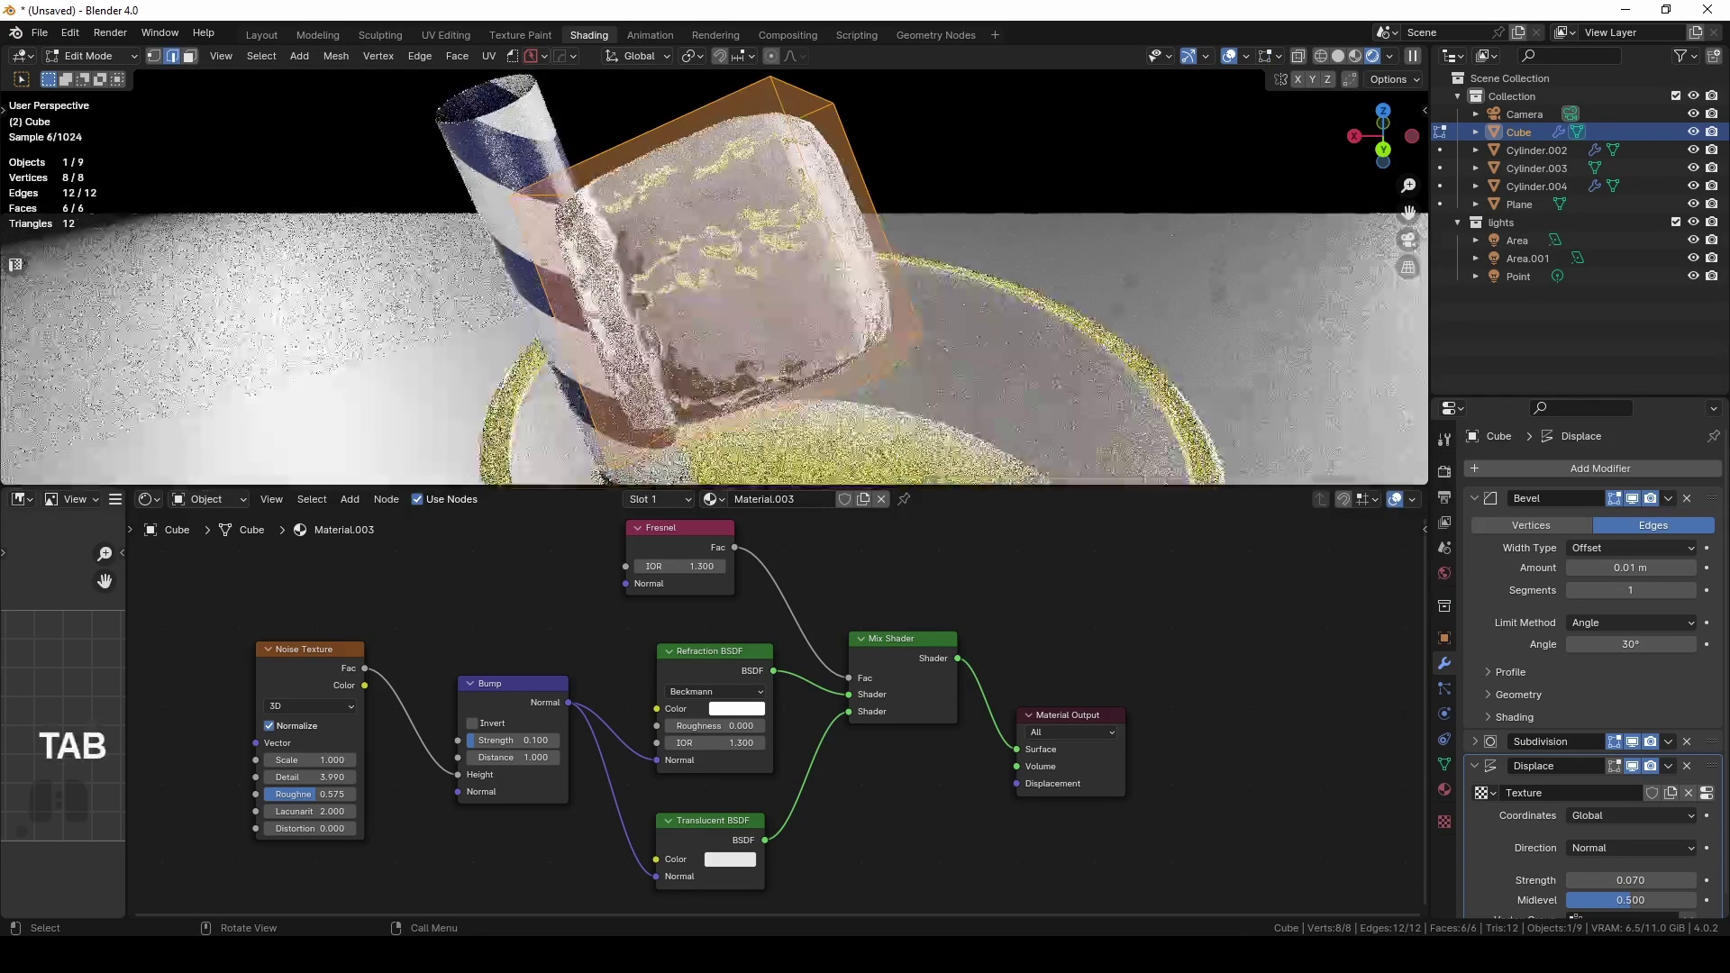
pyautogui.scroll(1, 1057, 203)
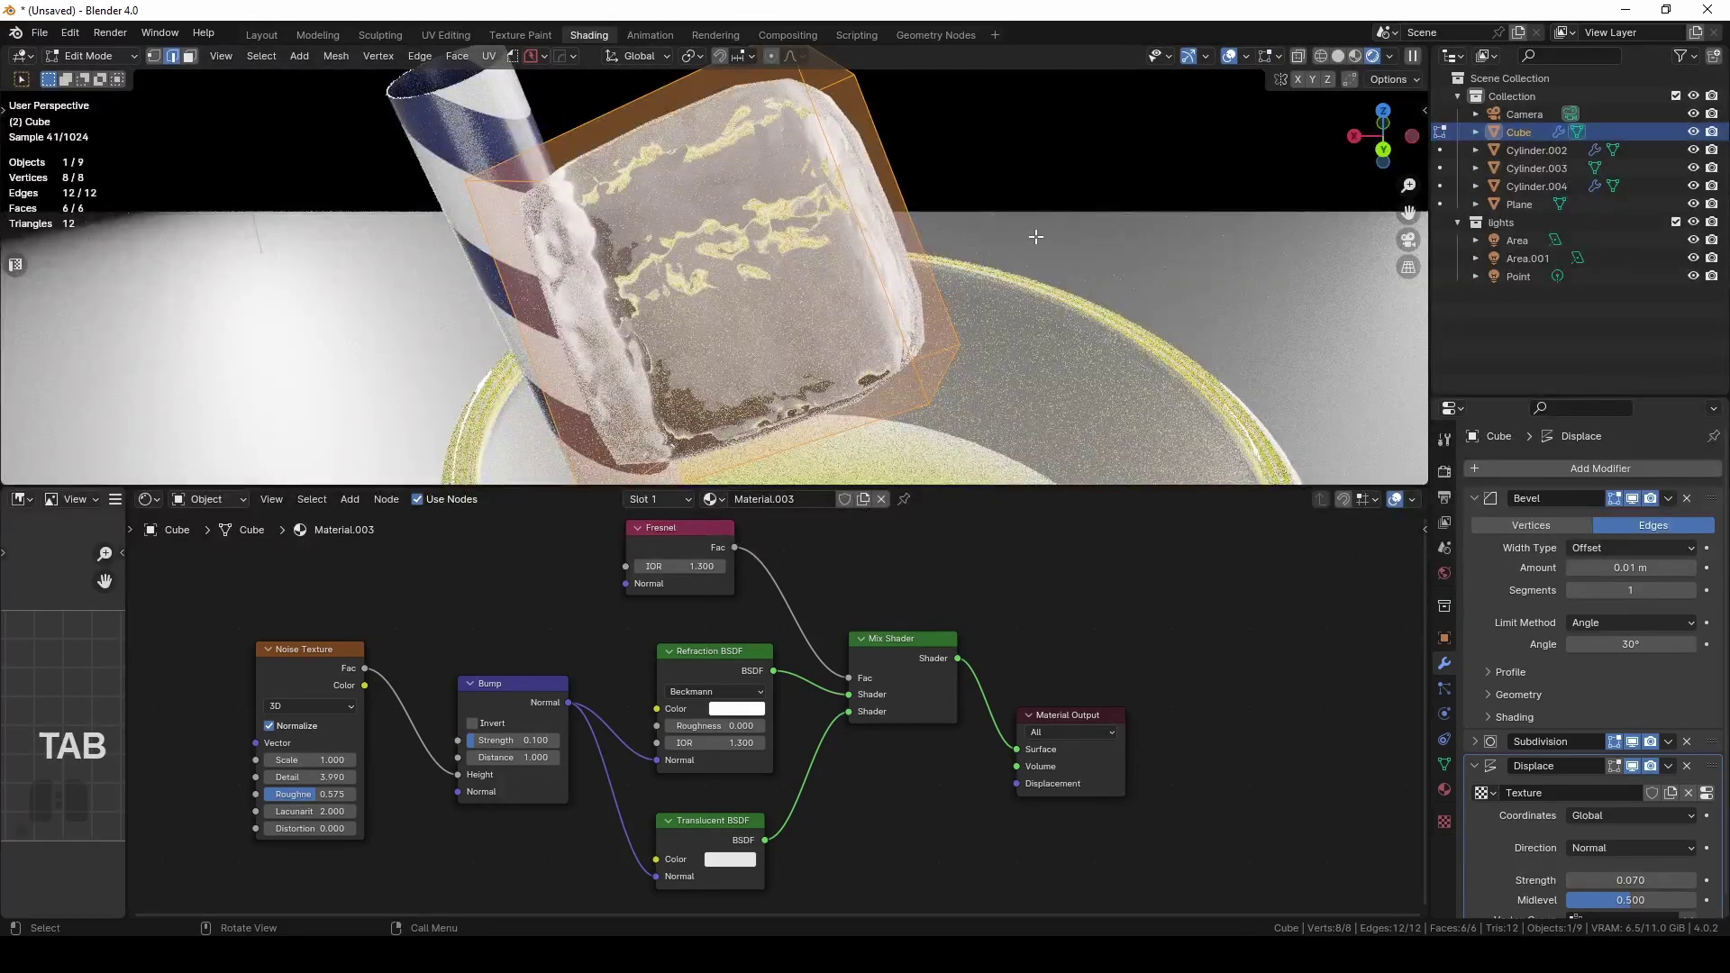
pyautogui.moveTo(1037, 236); pyautogui.dragTo(639, 177, button='middle')
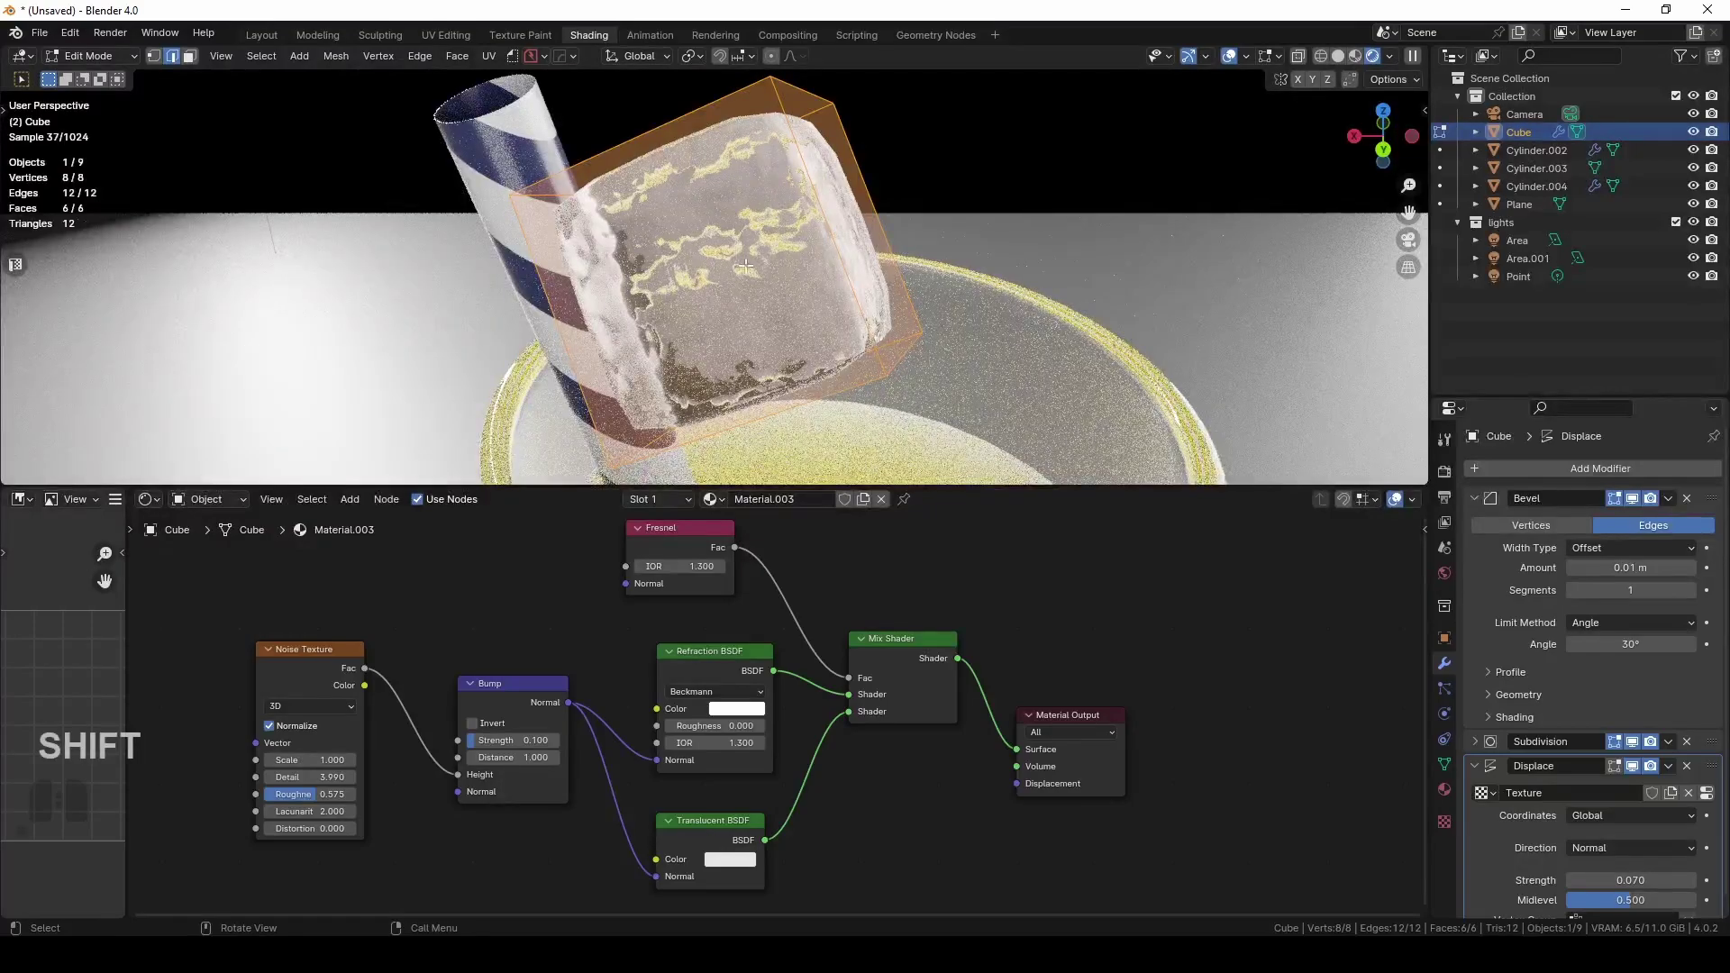
pyautogui.moveTo(747, 266); pyautogui.dragTo(894, 247, button='middle')
pyautogui.hotkey('shift', 'd')
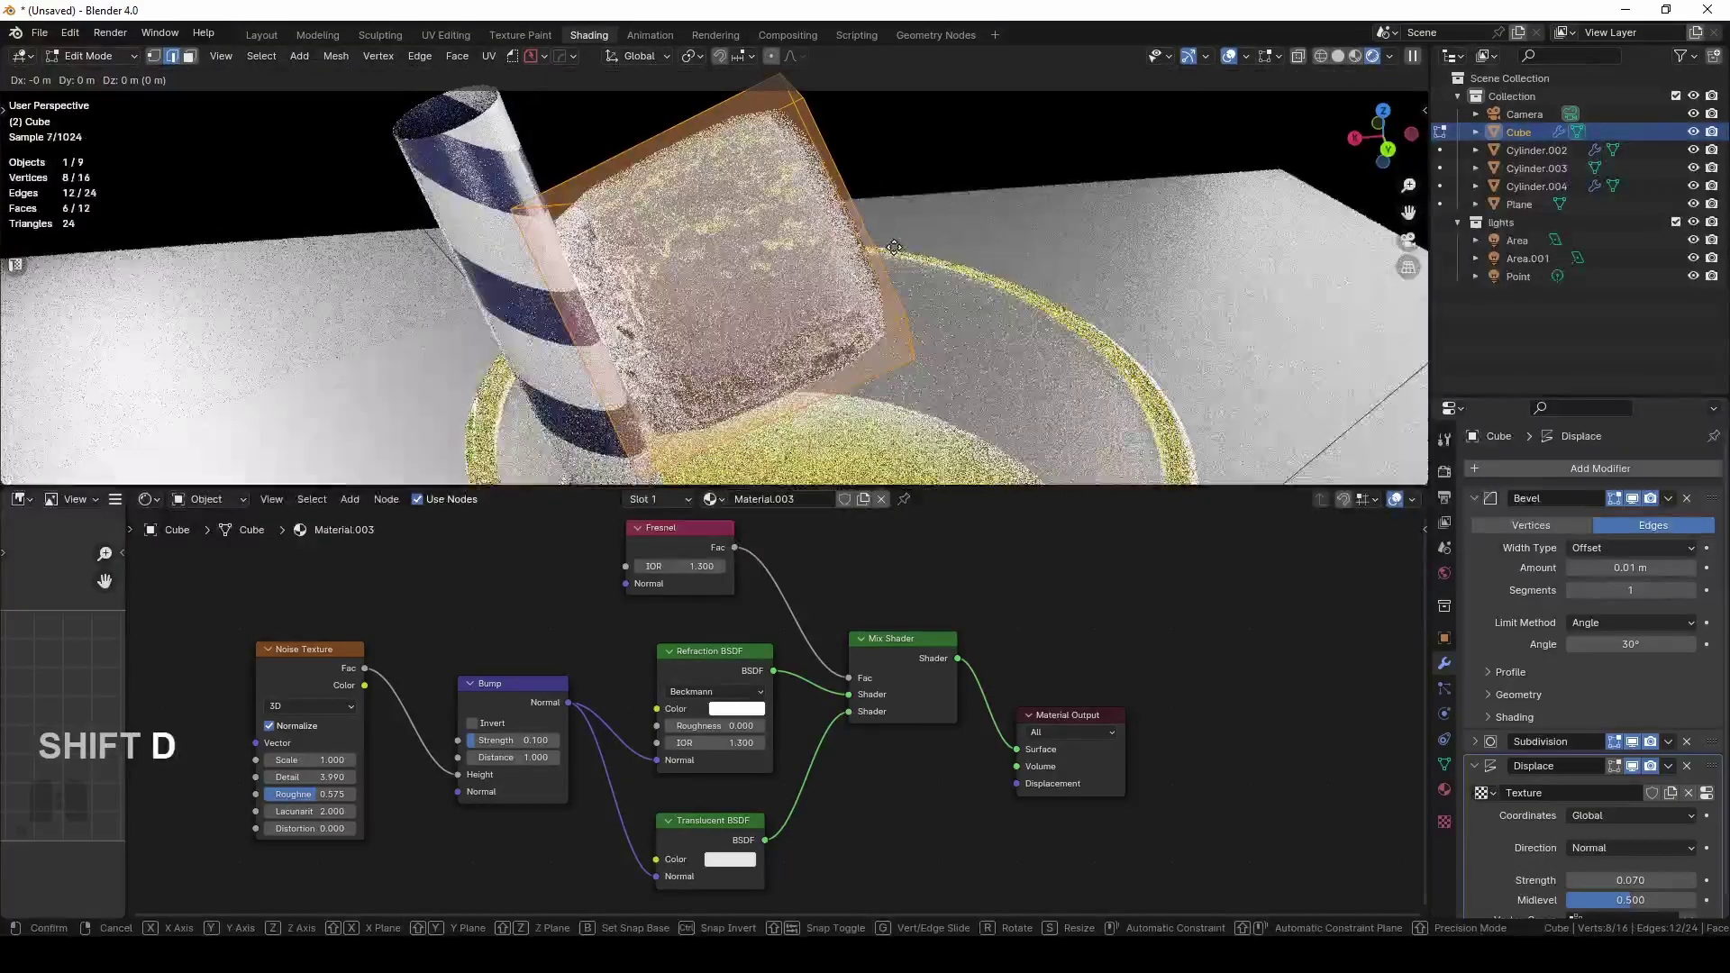
pyautogui.press('s')
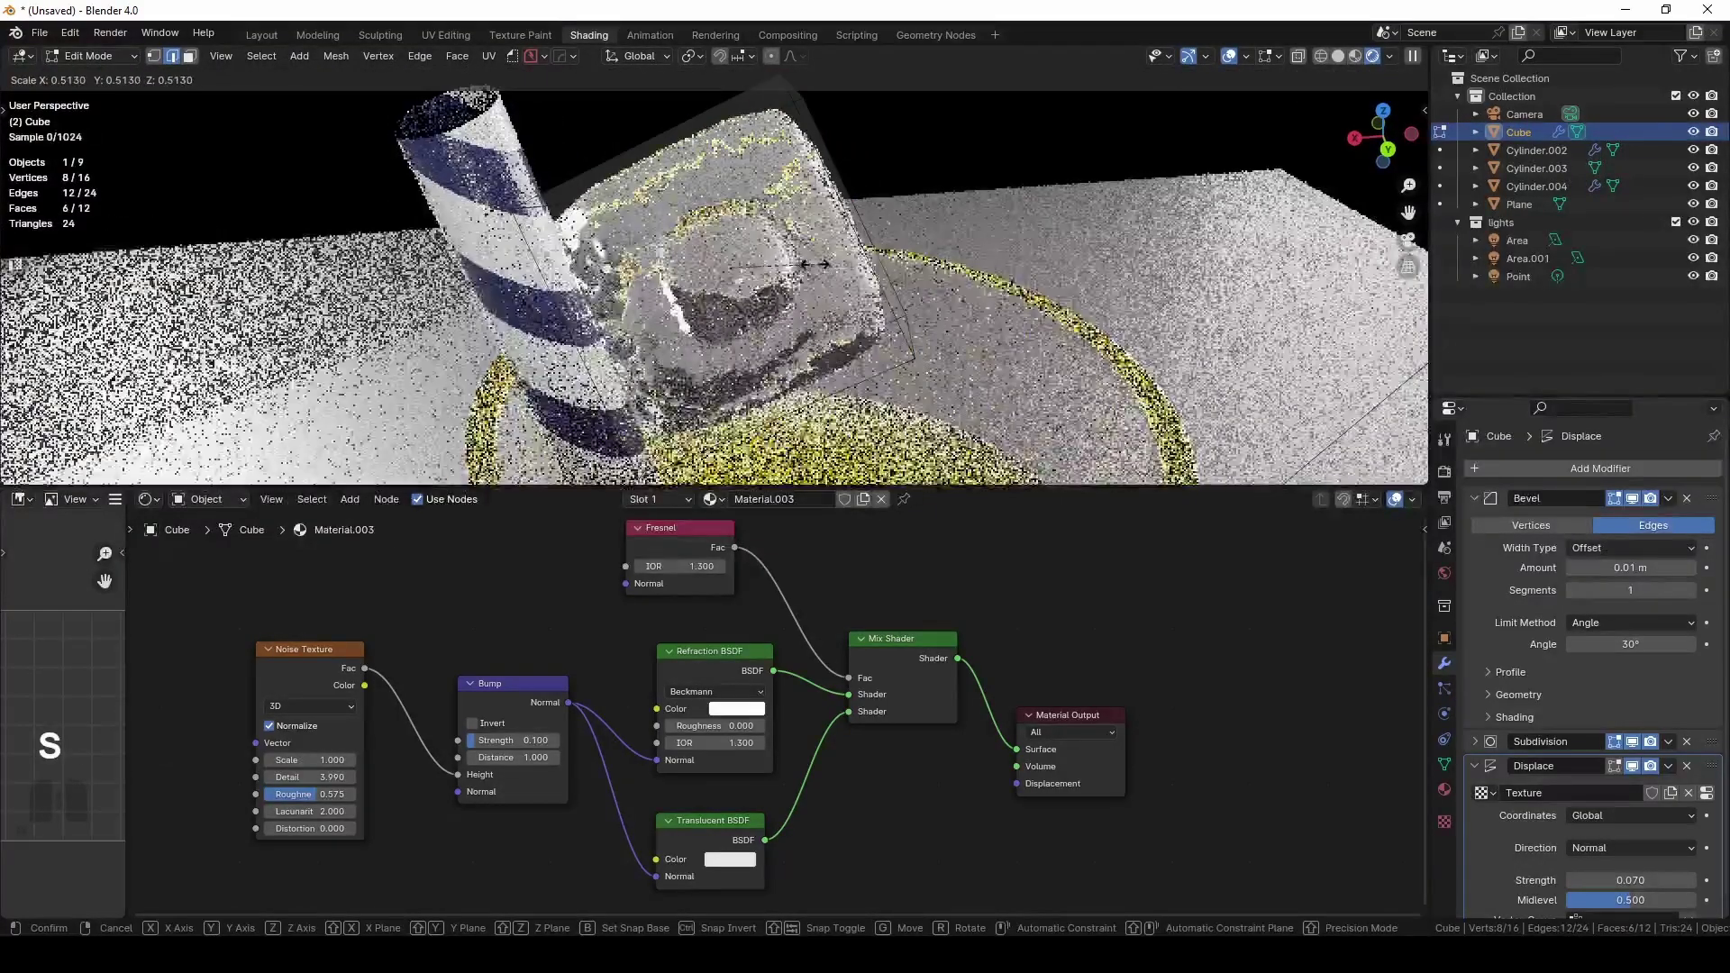
pyautogui.click(814, 309)
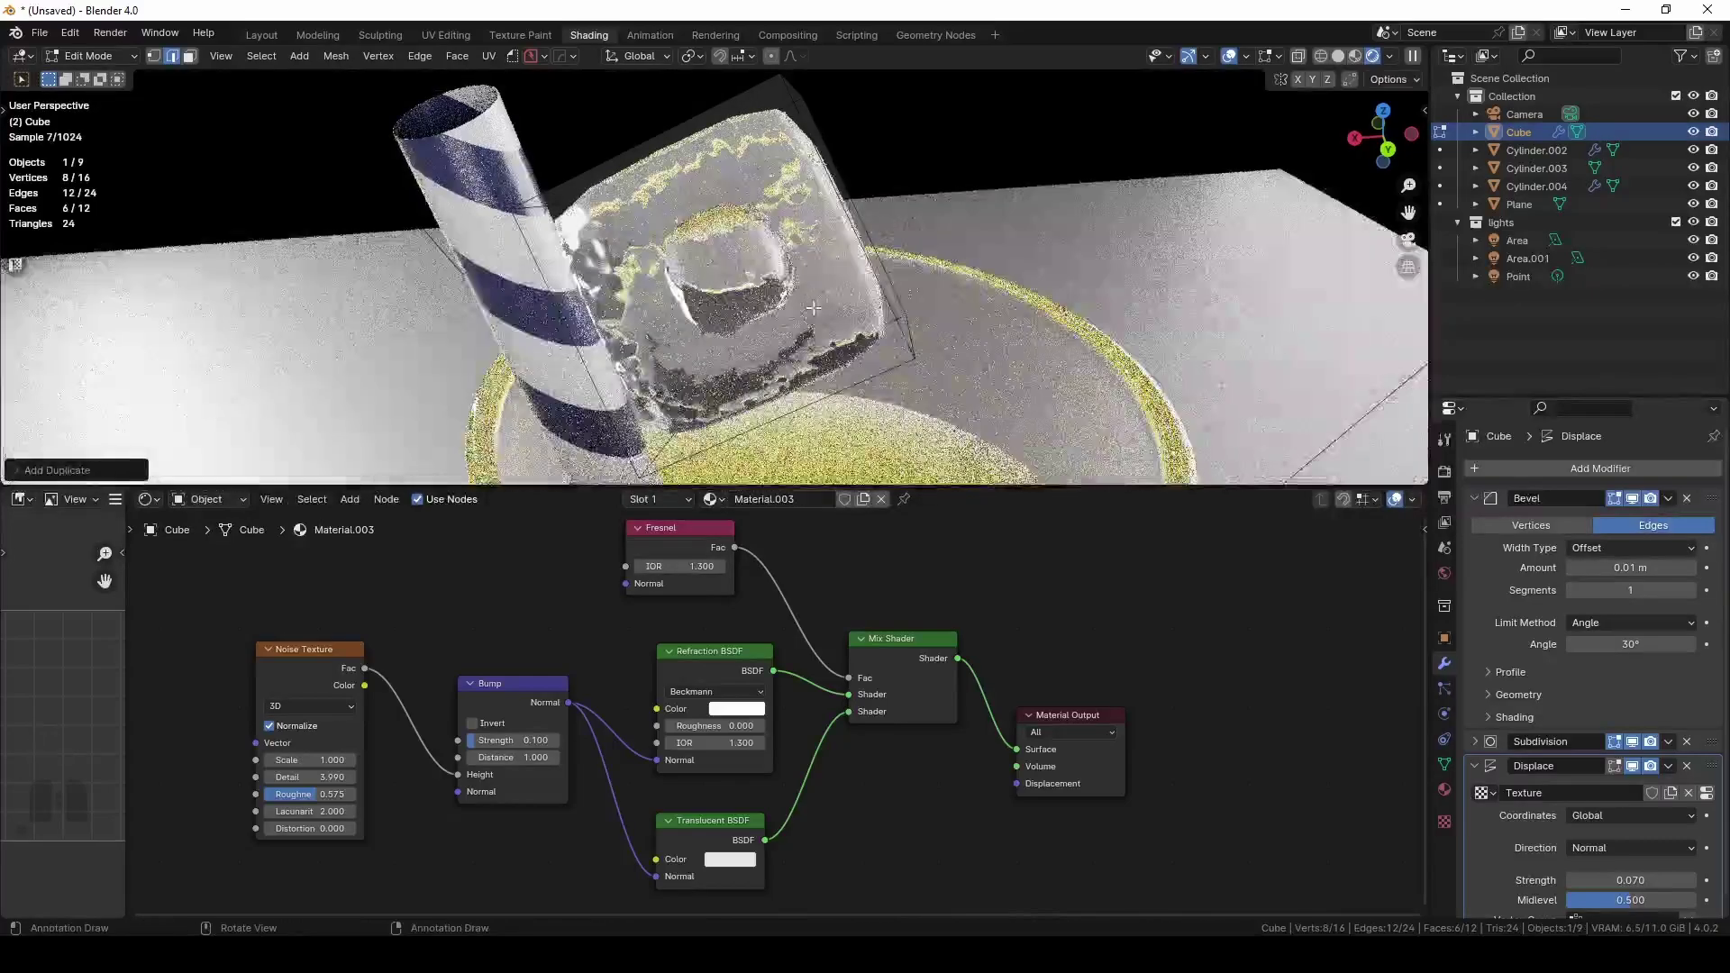
# Leave Edit Mode and add a second material slot holding the existing Material.003 to the ice cube
pyautogui.moveTo(814, 308); pyautogui.dragTo(685, 284, button='middle')
pyautogui.press('Tab')
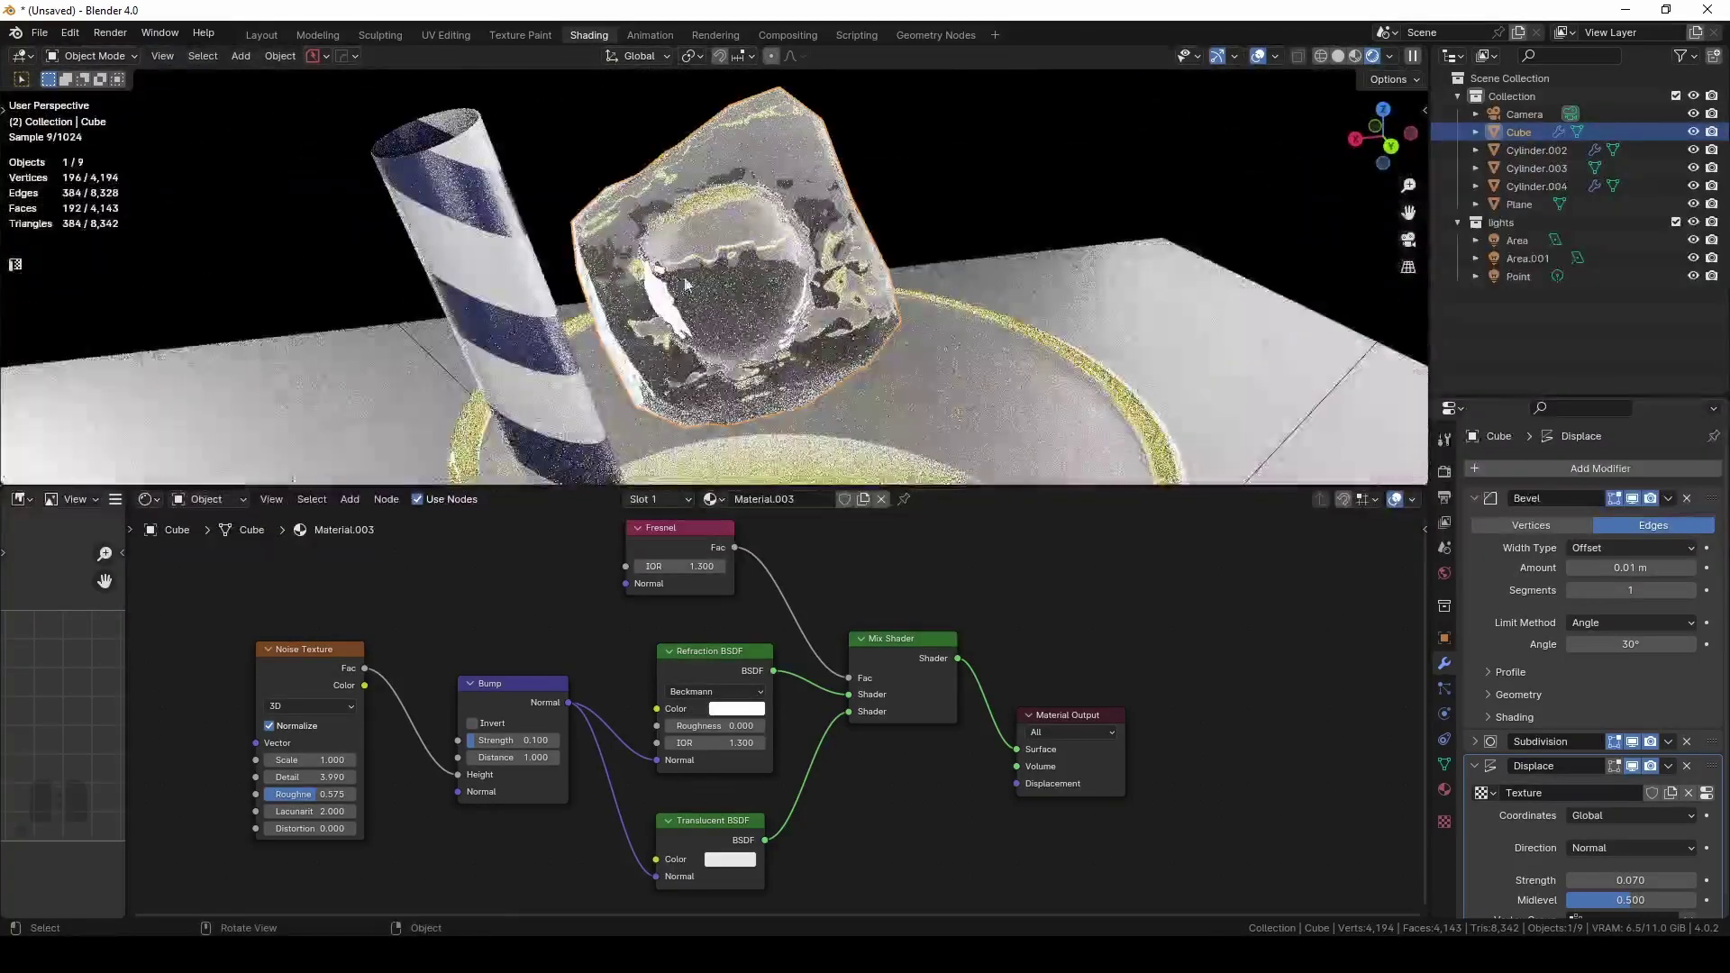
pyautogui.click(1444, 789)
pyautogui.click(1717, 469)
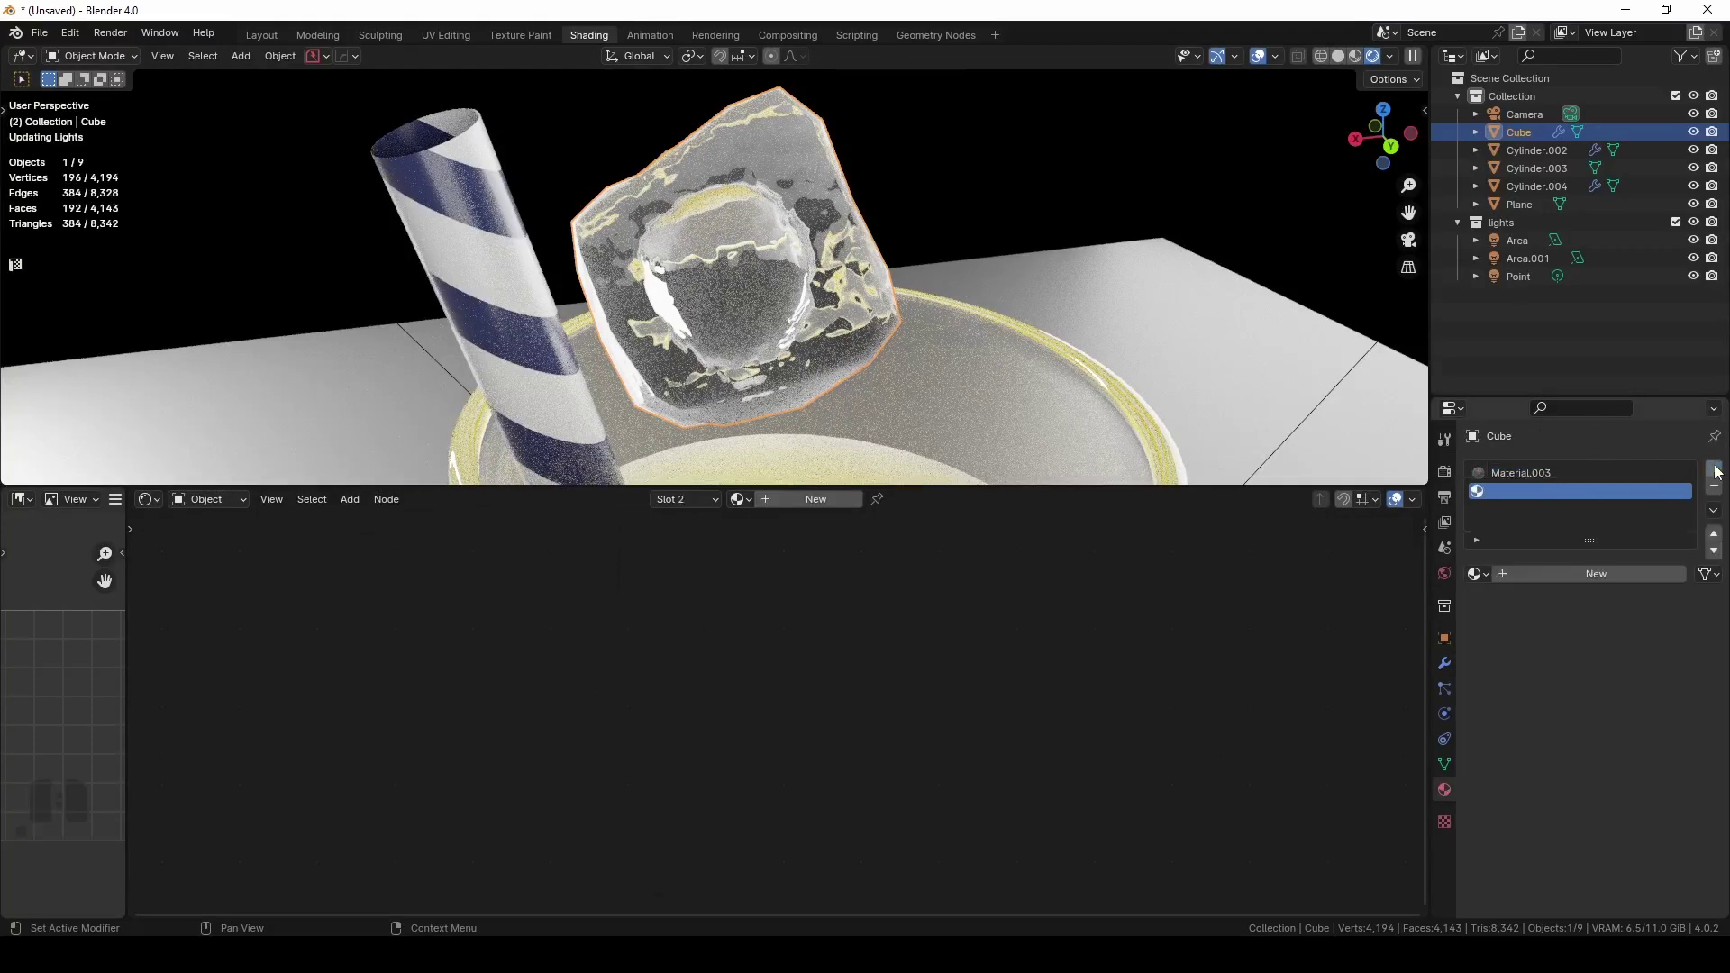
pyautogui.click(1486, 573)
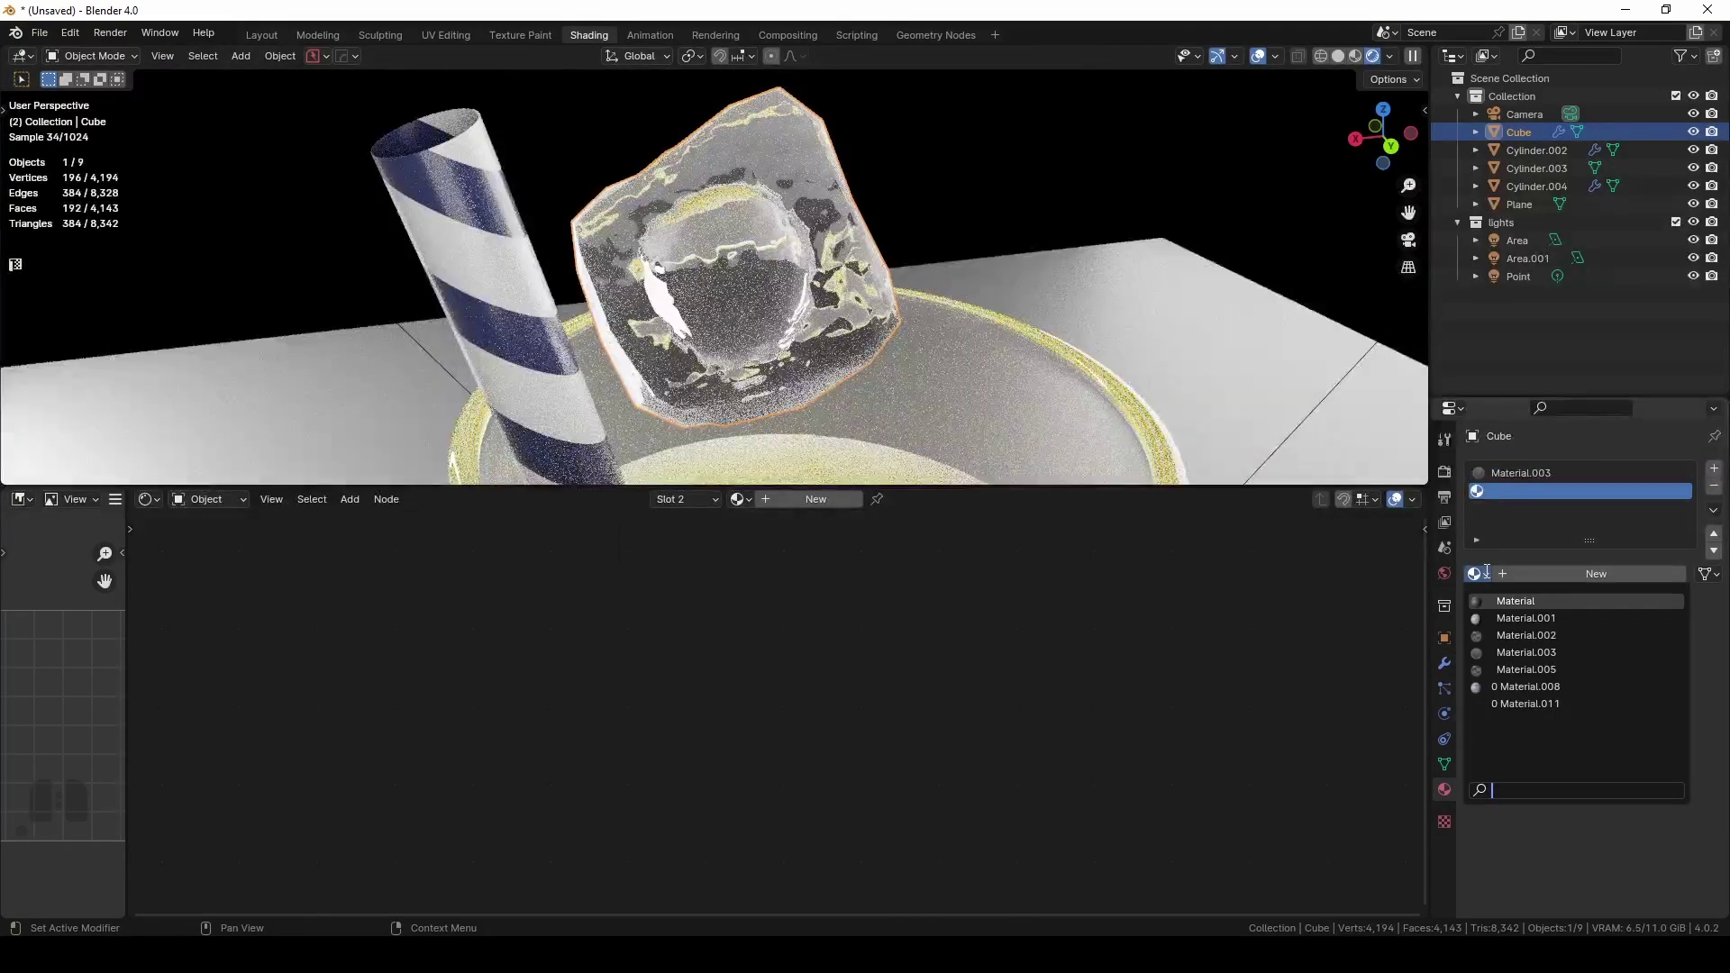
pyautogui.click(1526, 652)
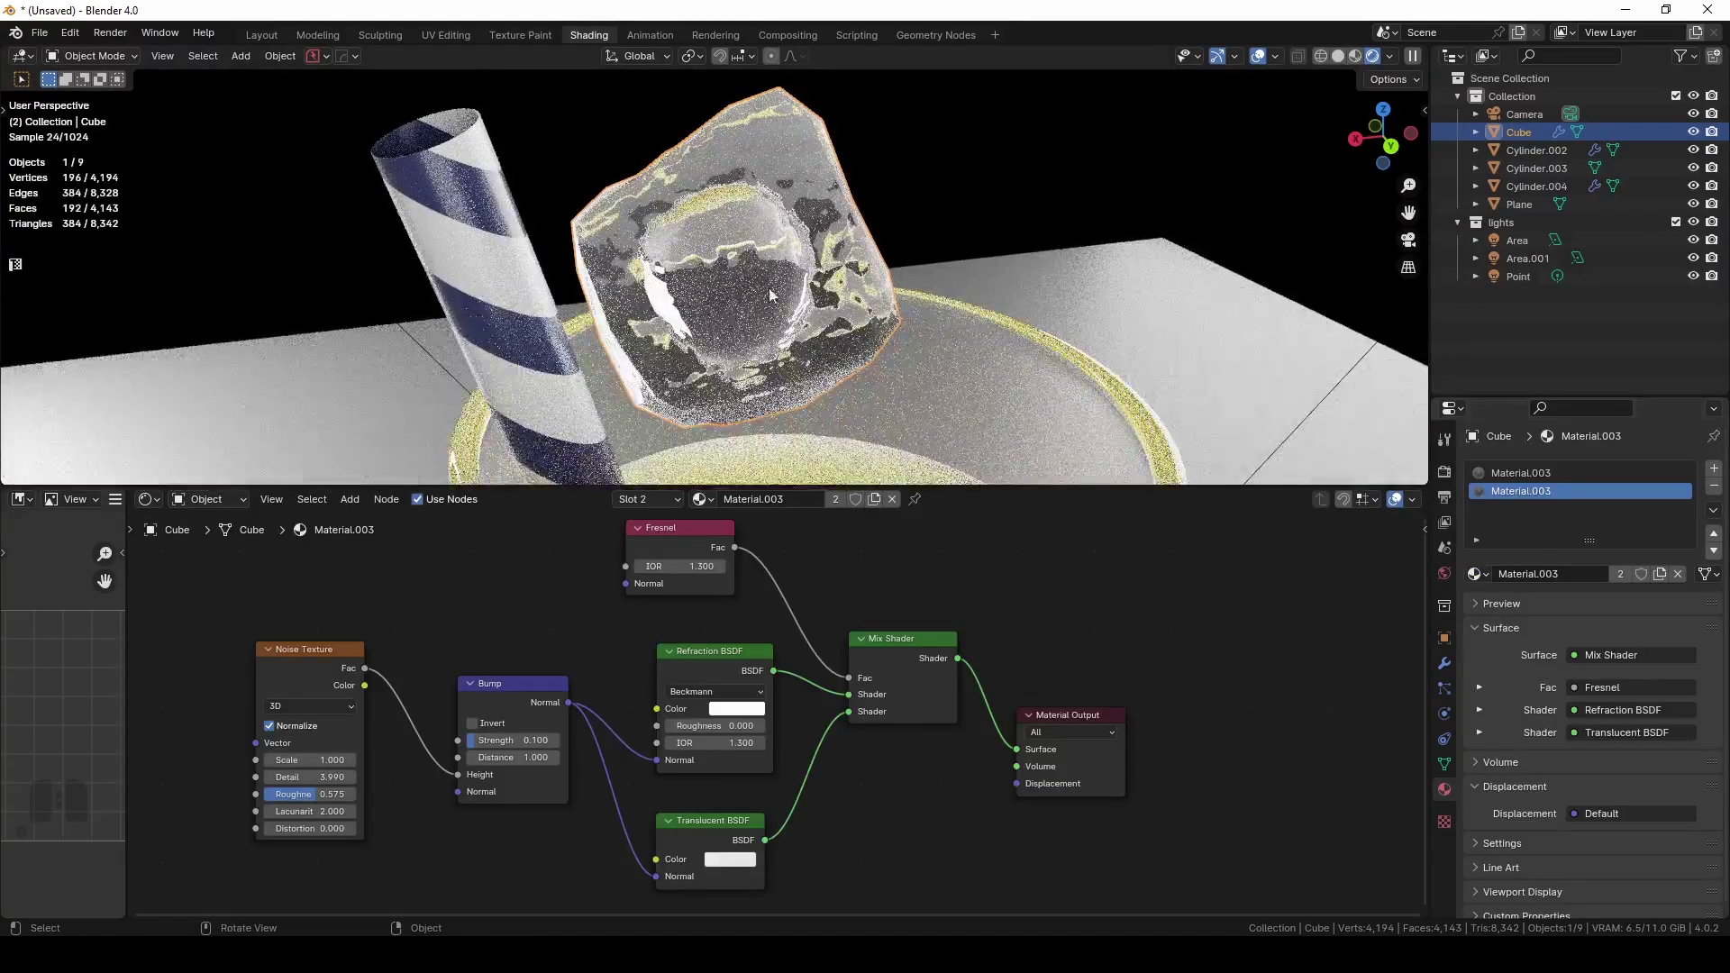
# Assign the second material slot to the selected inner cube mesh in Edit Mode and return to Object Mode
pyautogui.press('Tab')
pyautogui.moveTo(737, 292); pyautogui.dragTo(740, 423, button='middle')
pyautogui.moveTo(813, 367); pyautogui.dragTo(656, 154, button='middle')
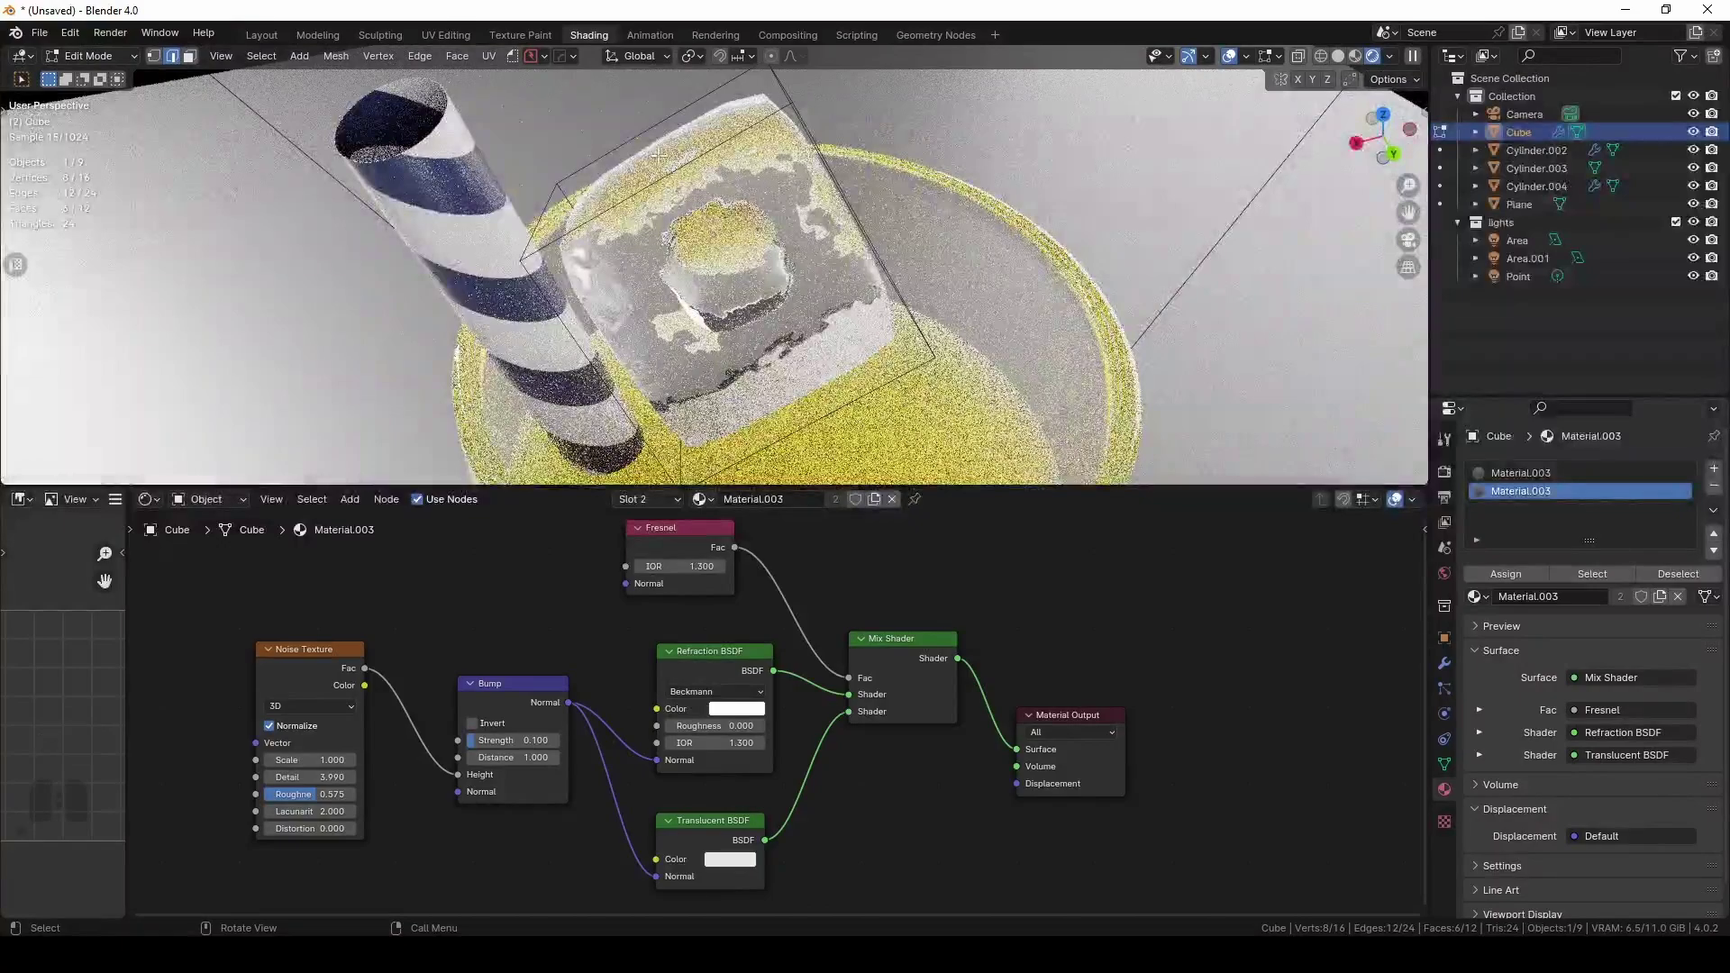
pyautogui.click(1507, 575)
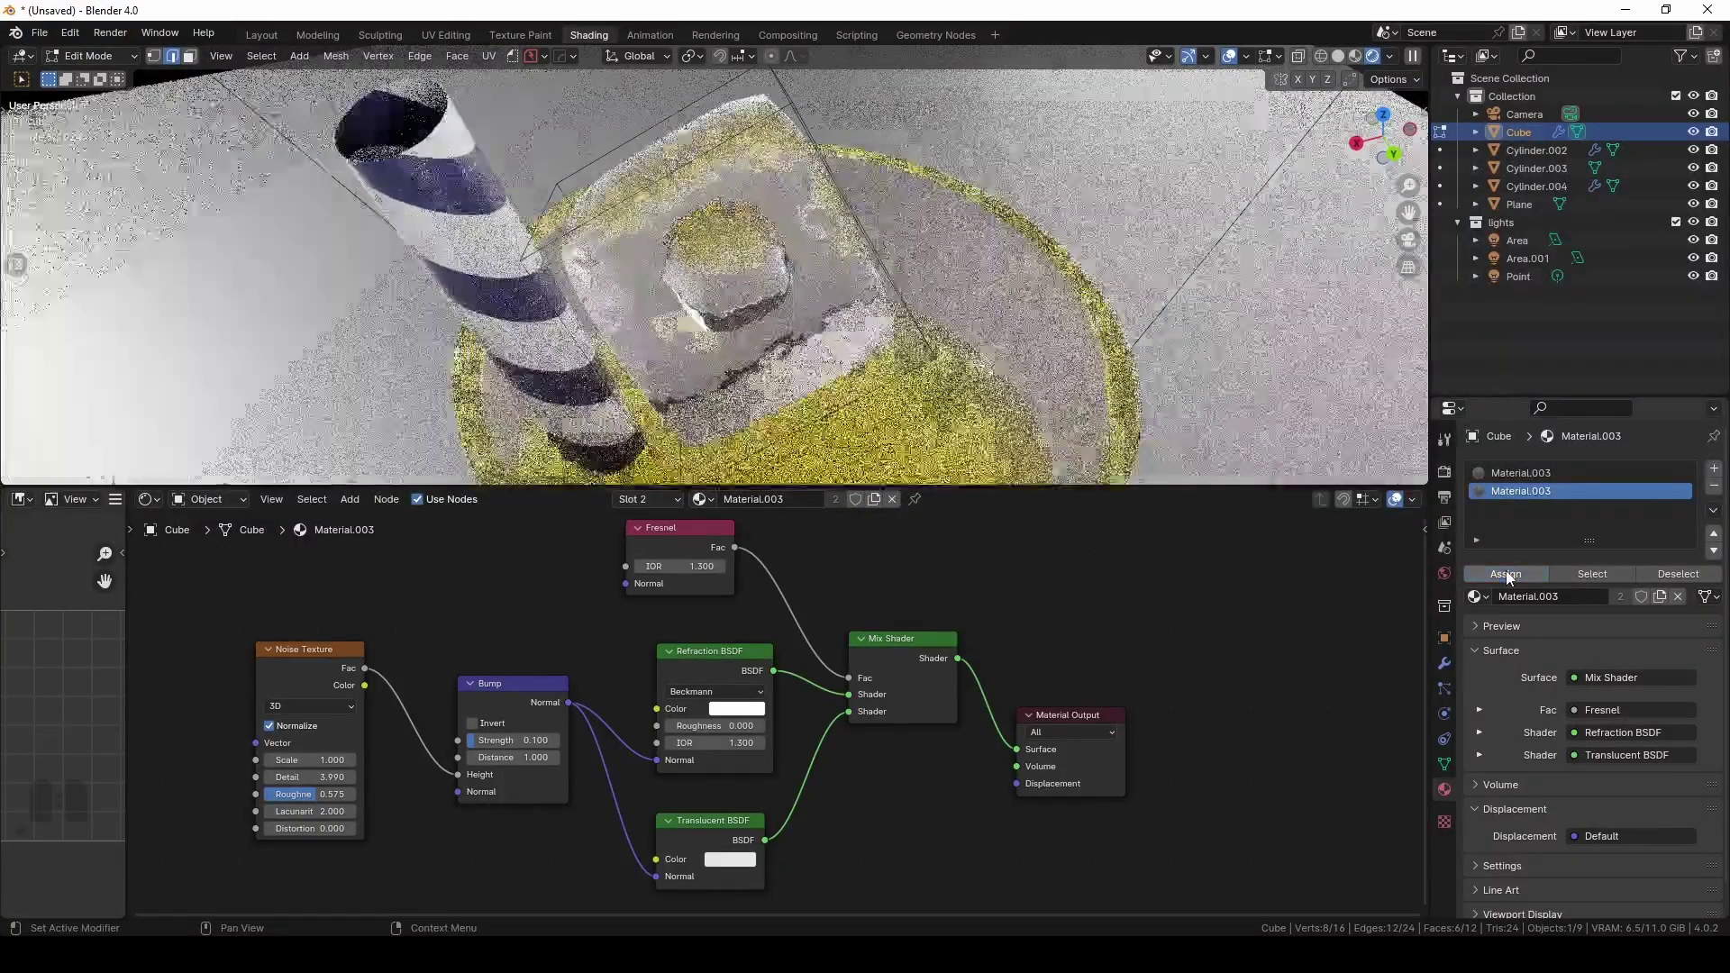
pyautogui.press('Tab')
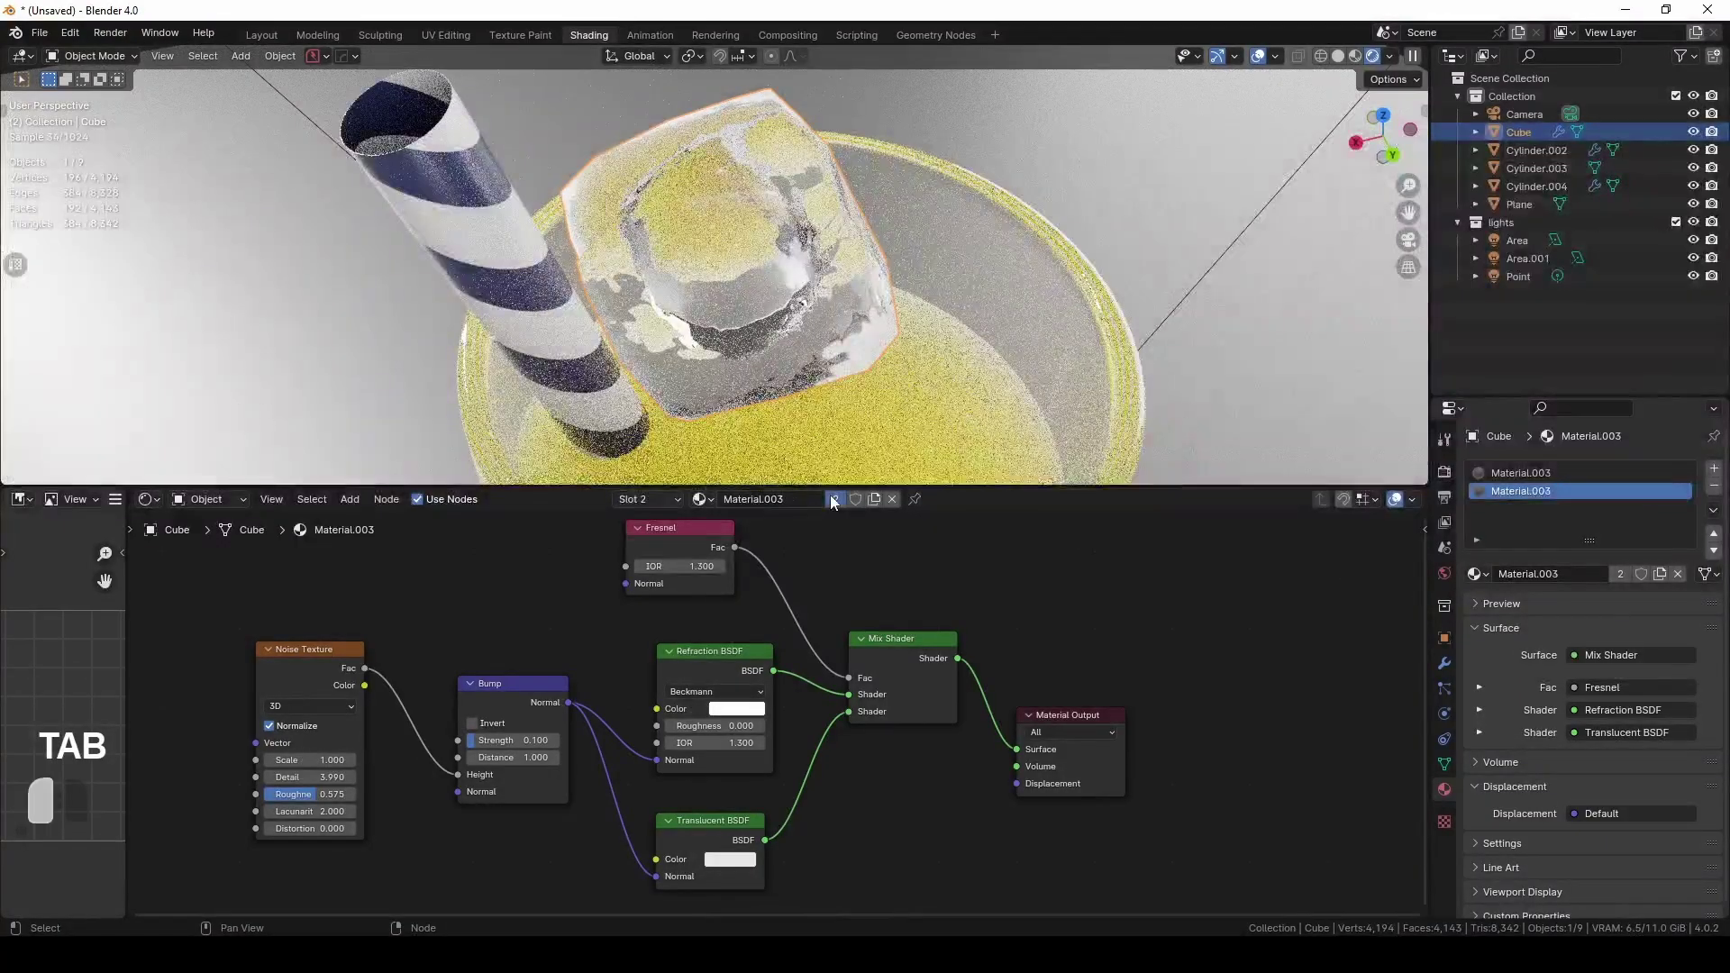
# Make the second slot's material a single-user copy and set its Noise Texture Scale to 10
pyautogui.click(831, 497)
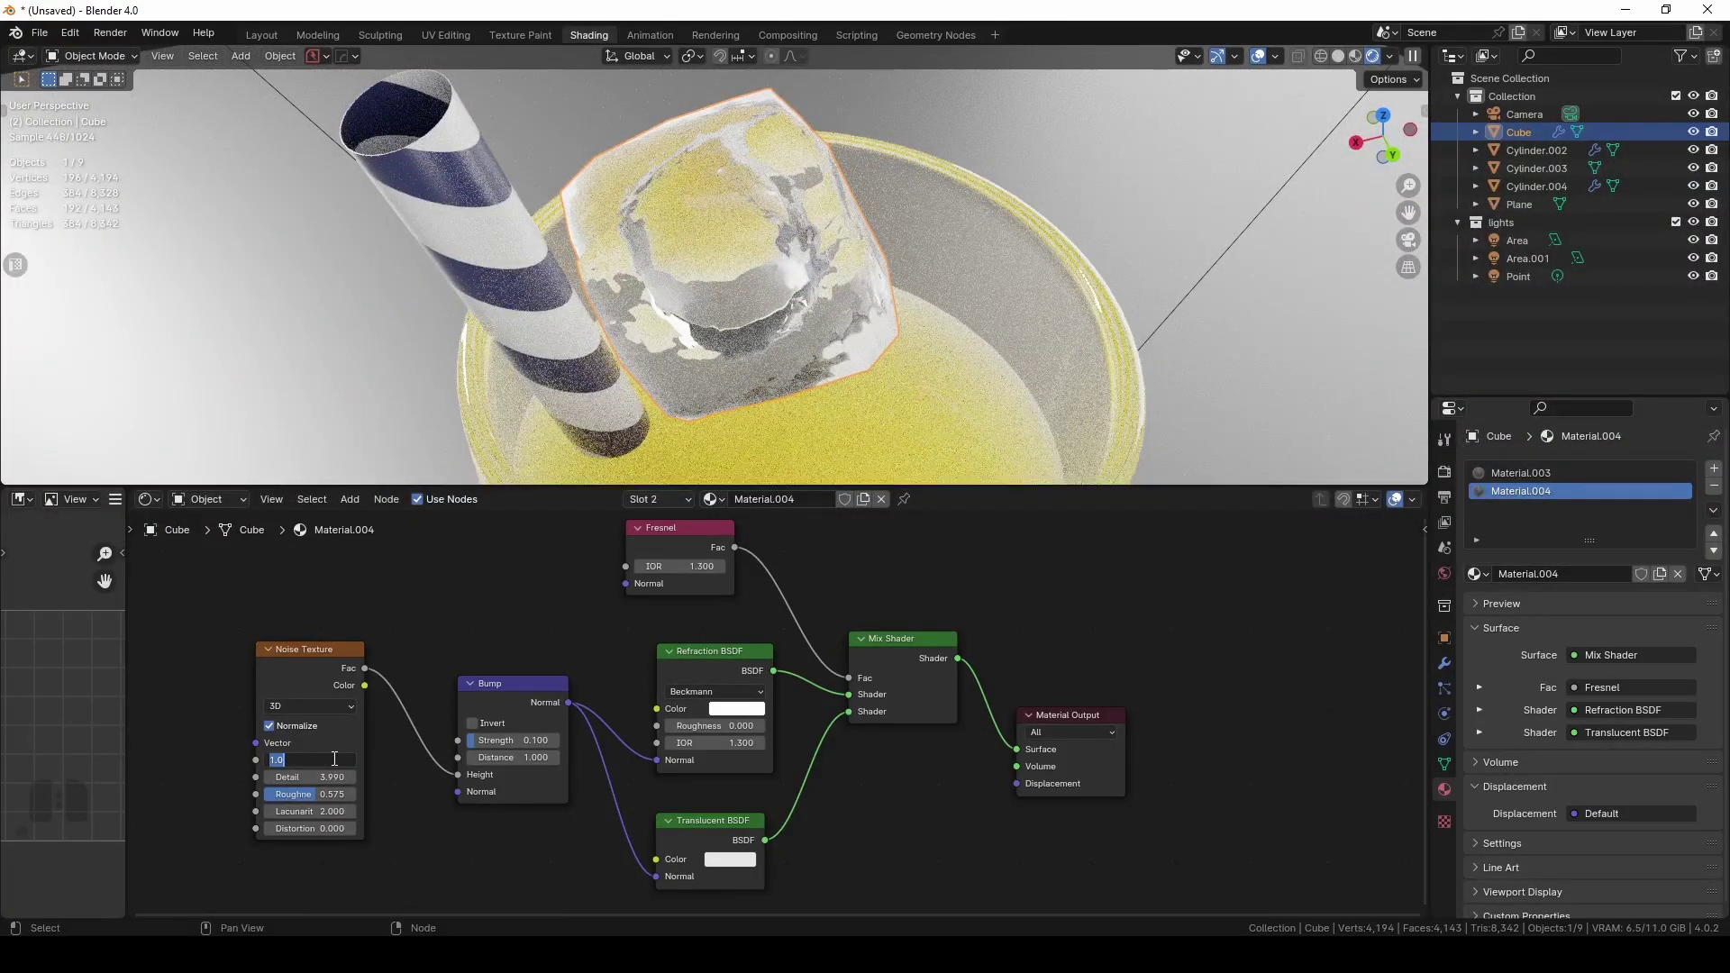
pyautogui.write('5')
pyautogui.press('Return')
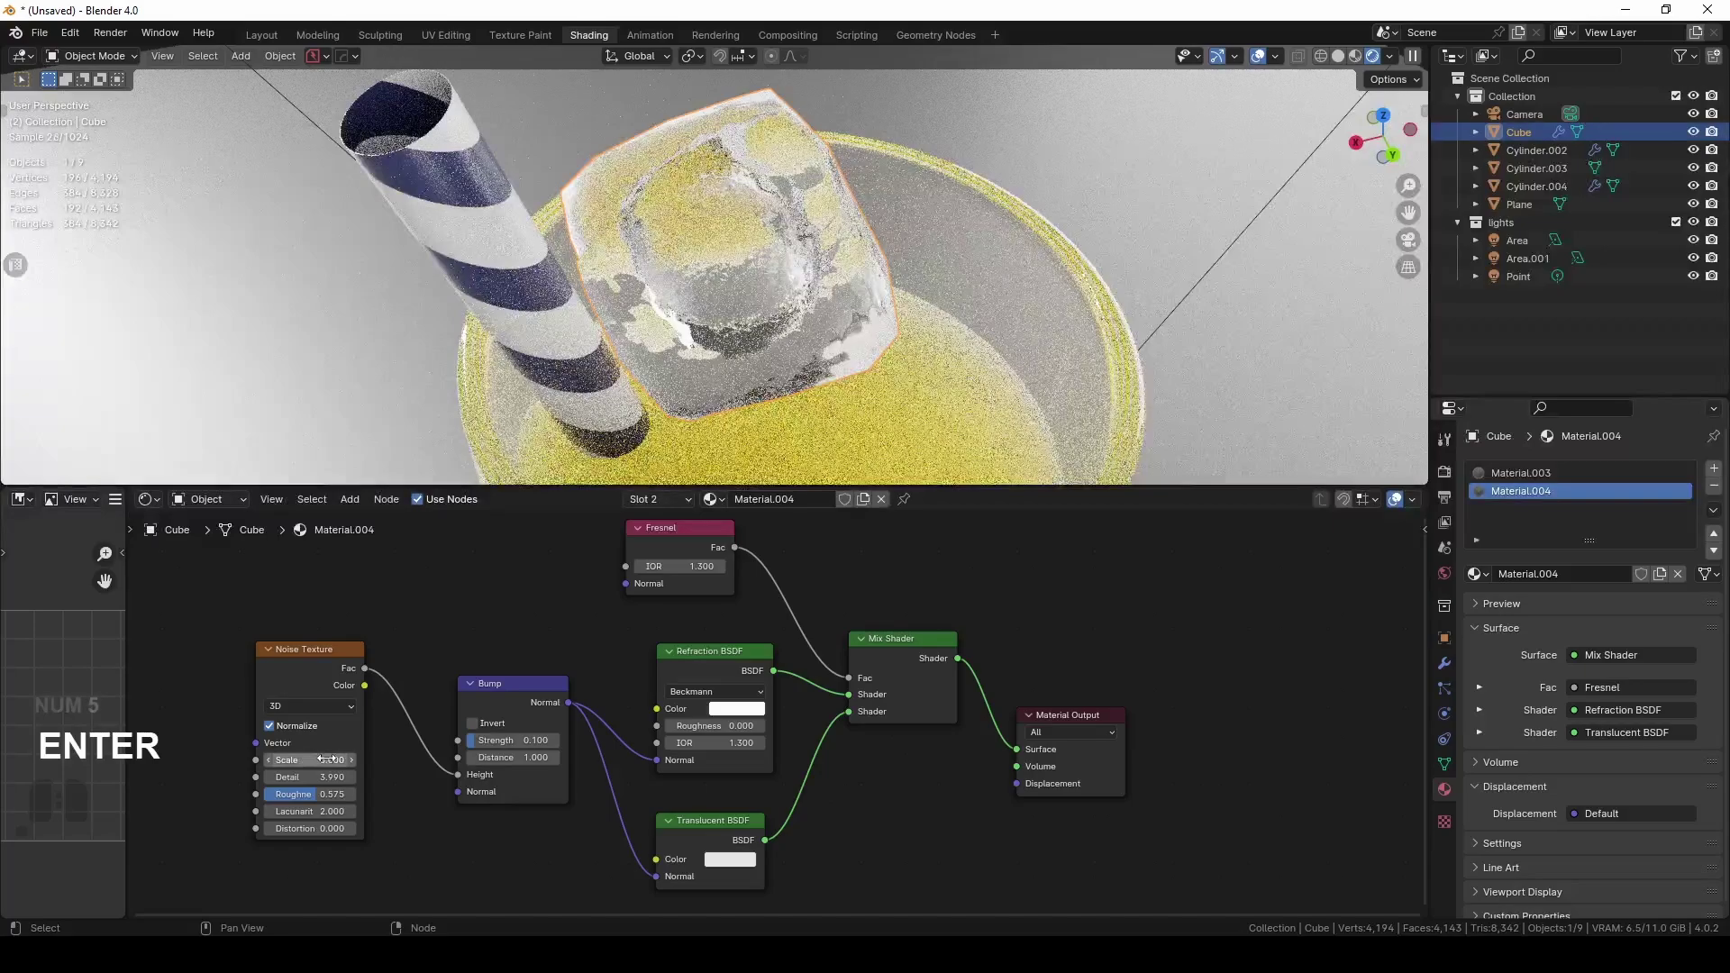
pyautogui.click(329, 759)
pyautogui.write('10')
pyautogui.press('Return')
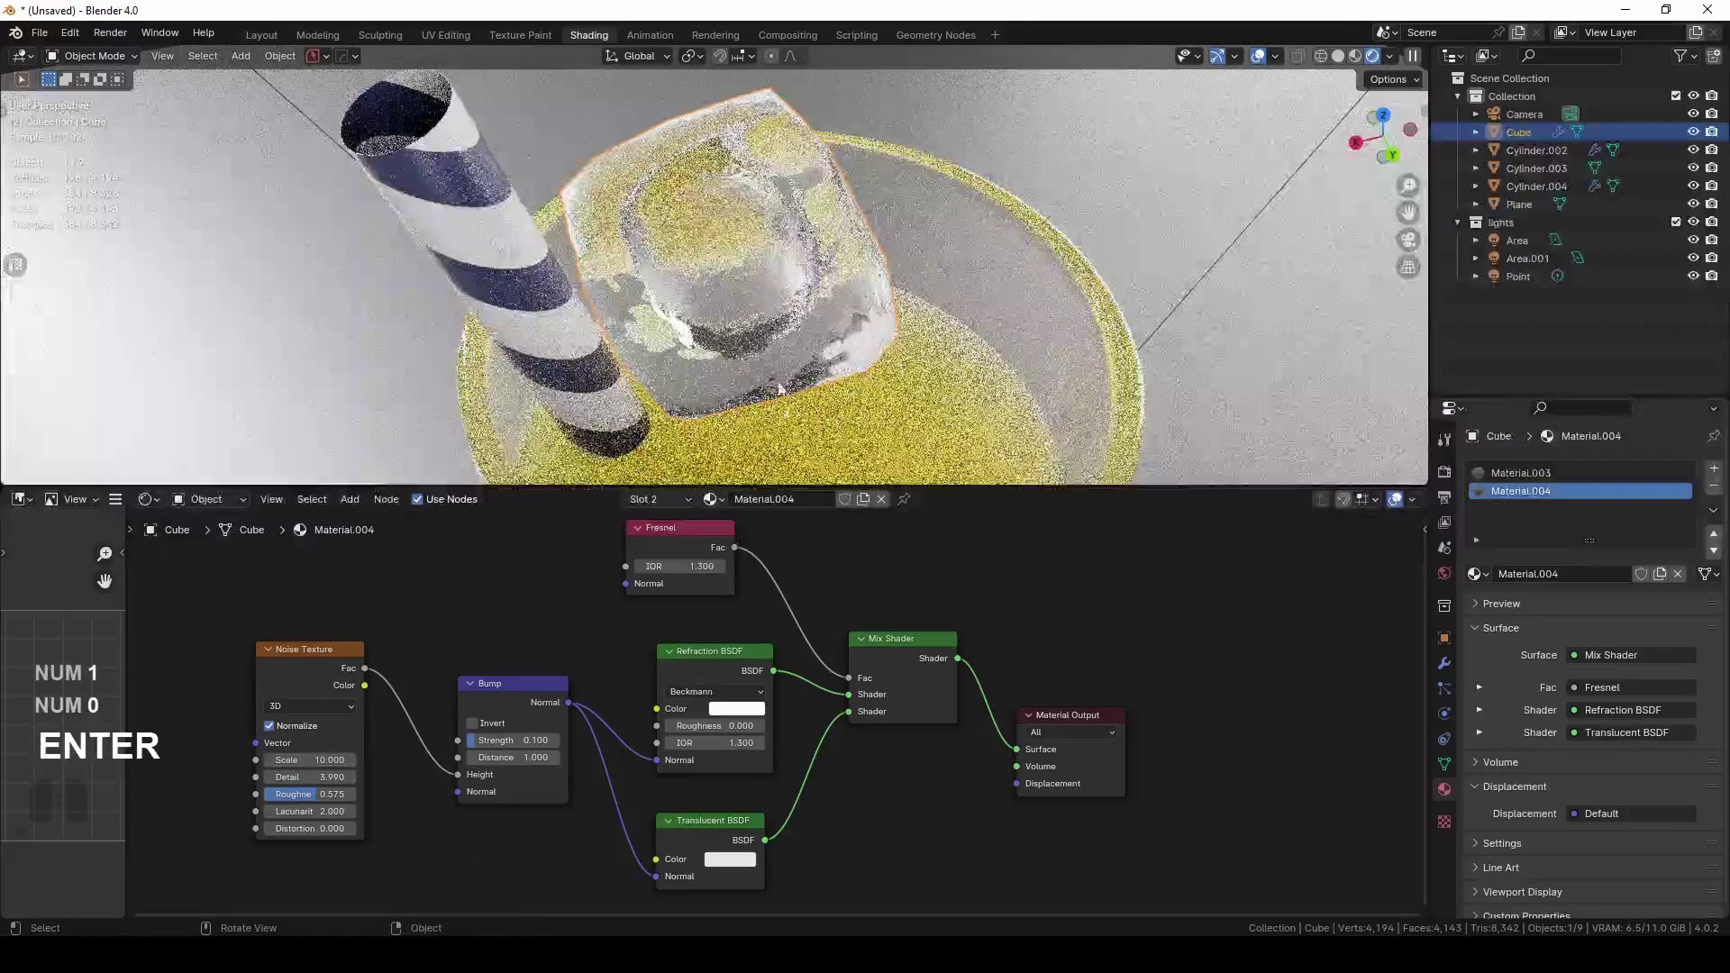
# Lower the ice cube along the Z axis until it sits partly in the yellow liquid inside the glass
pyautogui.moveTo(850, 455); pyautogui.dragTo(816, 352, button='middle')
pyautogui.scroll(2, 804, 231)
pyautogui.scroll(4, 805, 231)
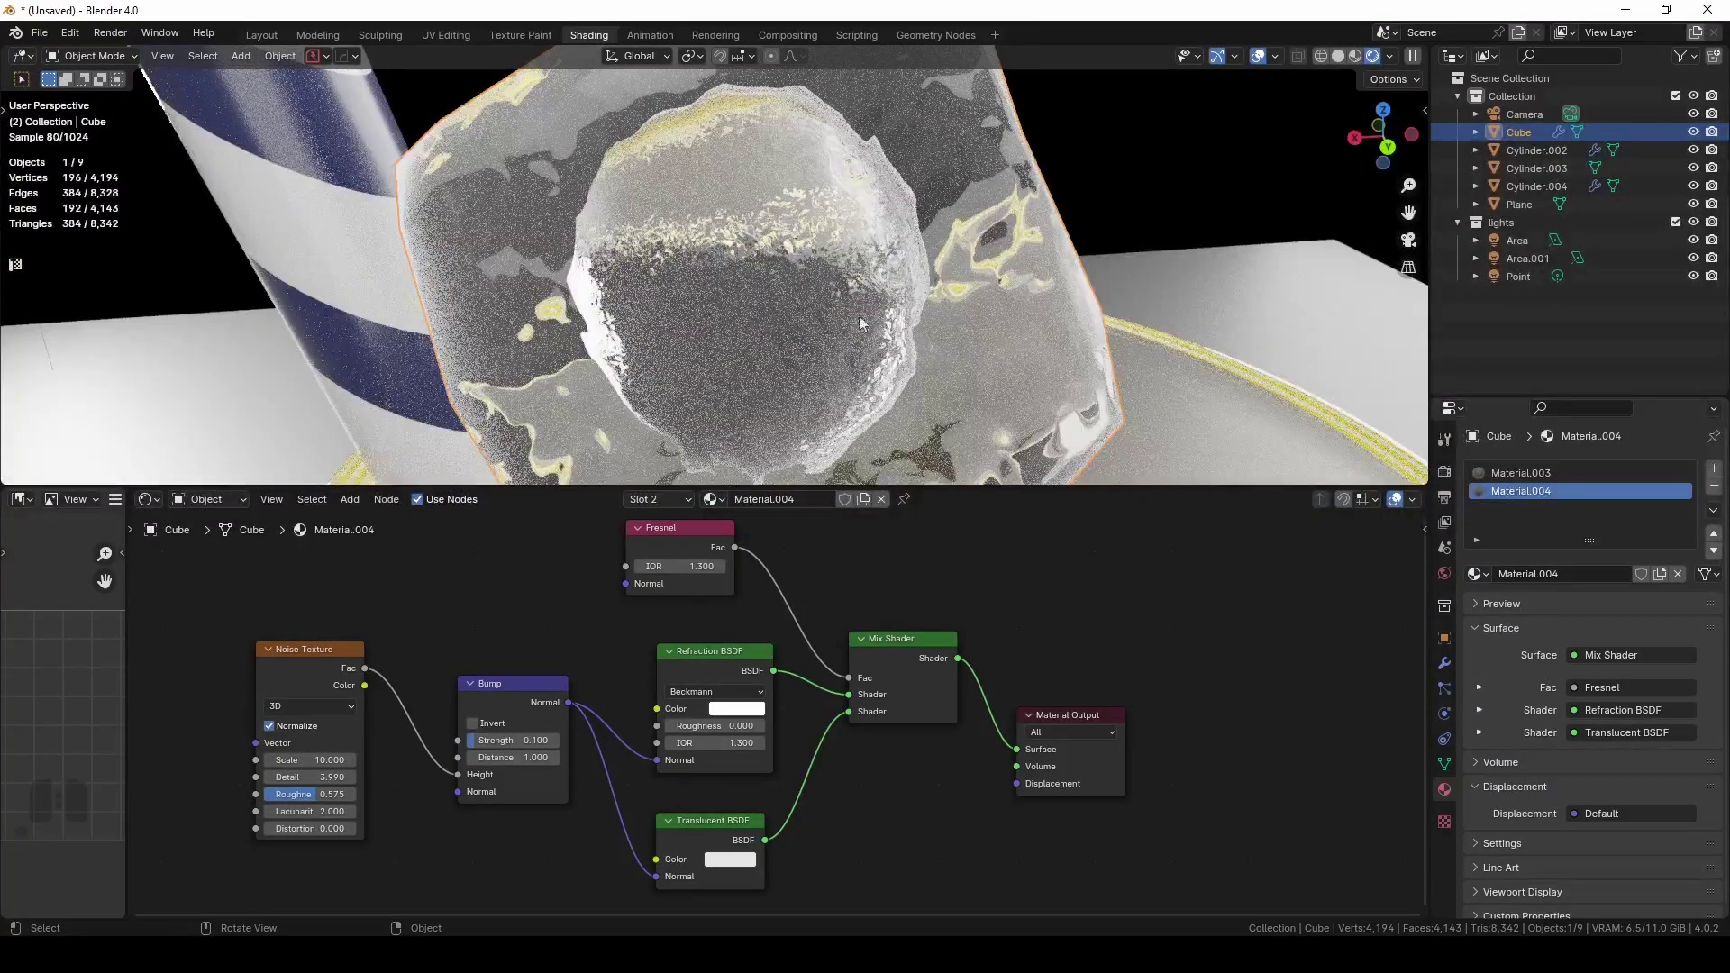
pyautogui.scroll(-5, 501, 203)
pyautogui.moveTo(1082, 216); pyautogui.dragTo(732, 268, button='middle')
pyautogui.scroll(-4, 739, 323)
pyautogui.keyDown('shift'); pyautogui.moveTo(732, 267); pyautogui.dragTo(727, 176, button='middle'); pyautogui.keyUp('shift')
pyautogui.press('g')
pyautogui.press('z')
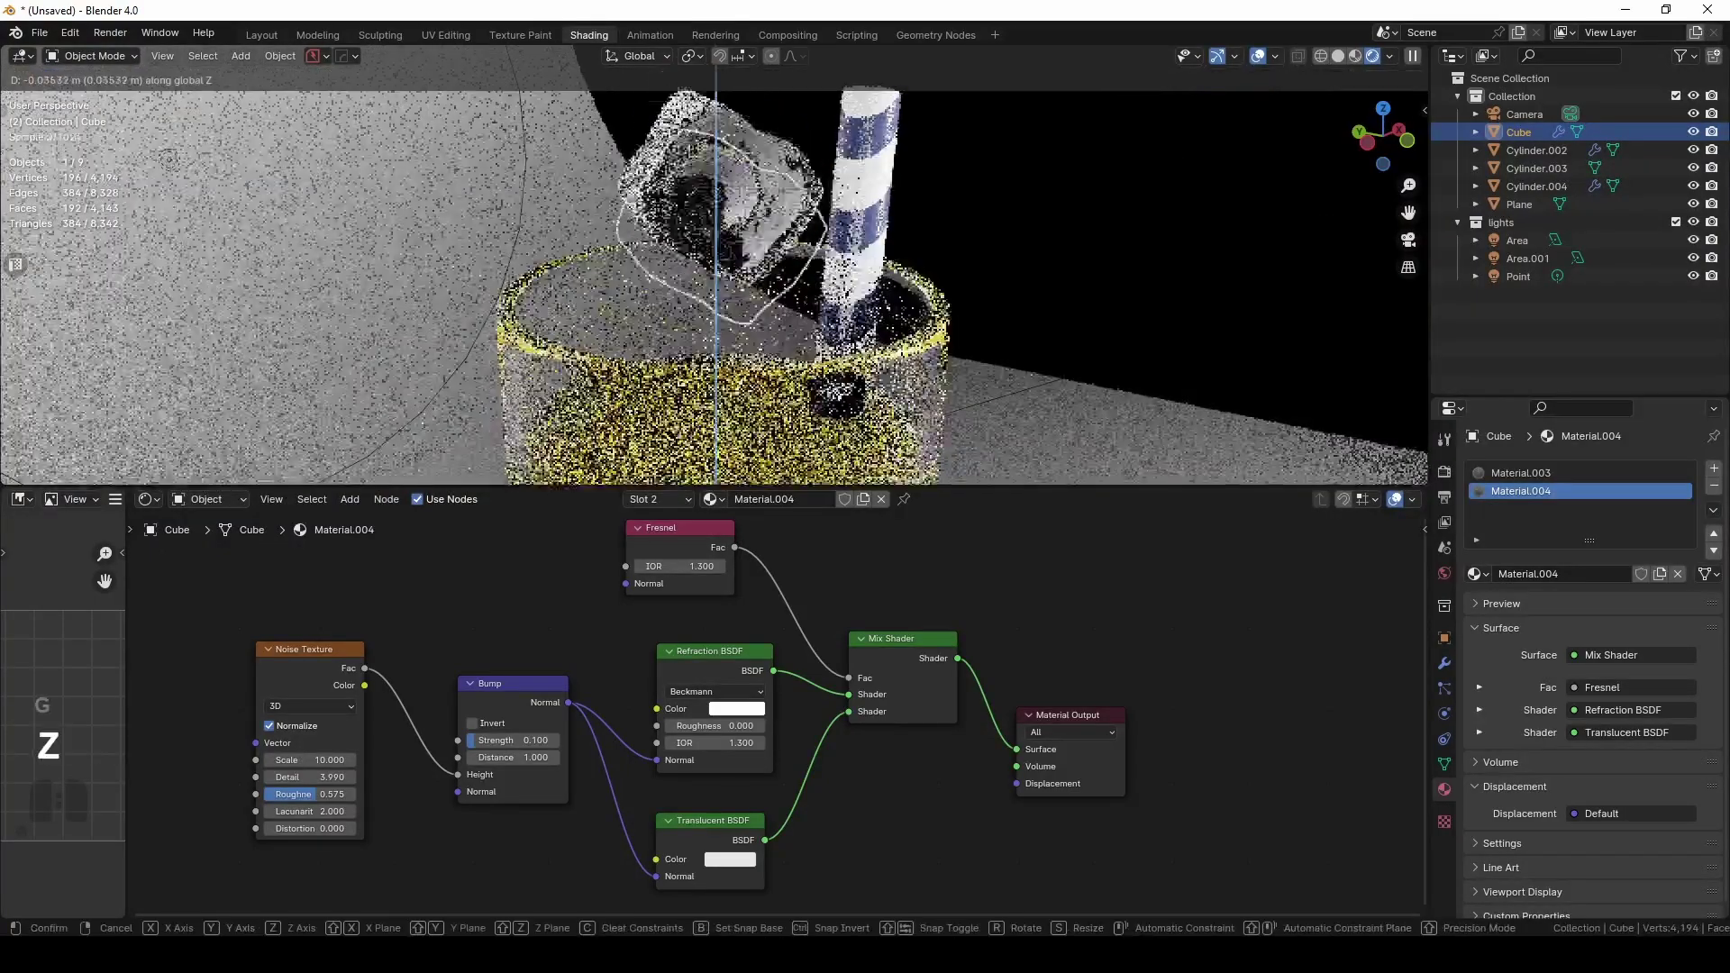
pyautogui.click(843, 81)
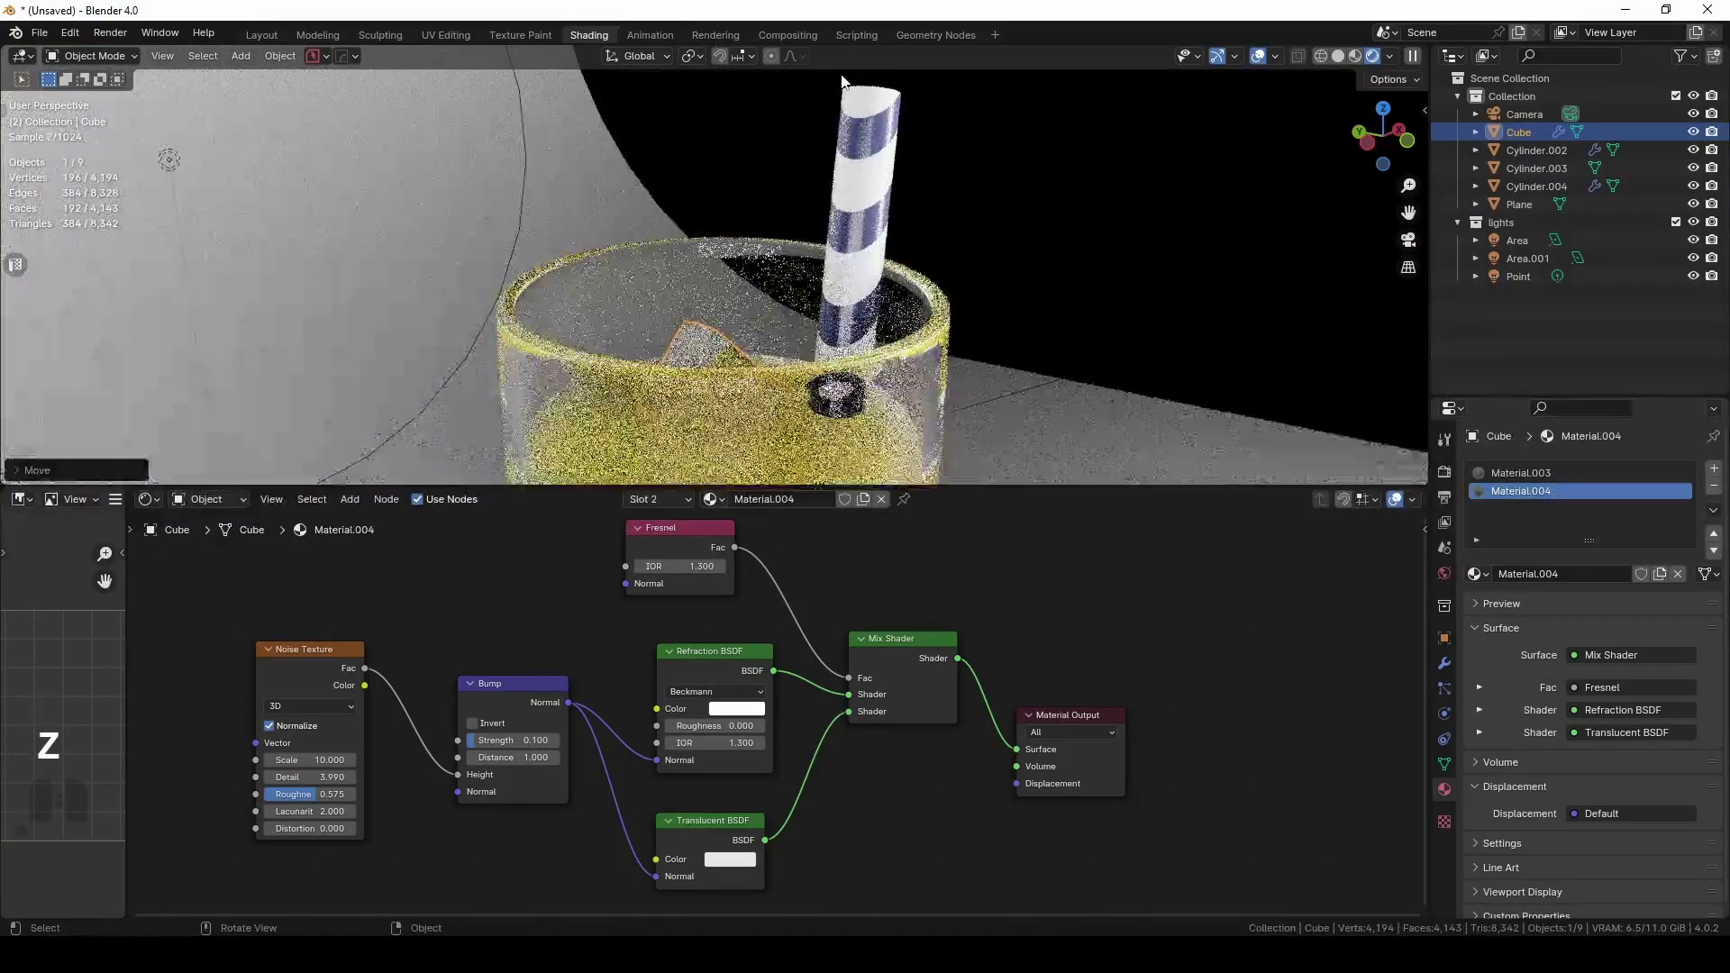
# Make a linked duplicate of the ice cube beside it in top view, inside the glass rim, and start a trackball rotation
pyautogui.press('KP_7')
pyautogui.scroll(4, 739, 339)
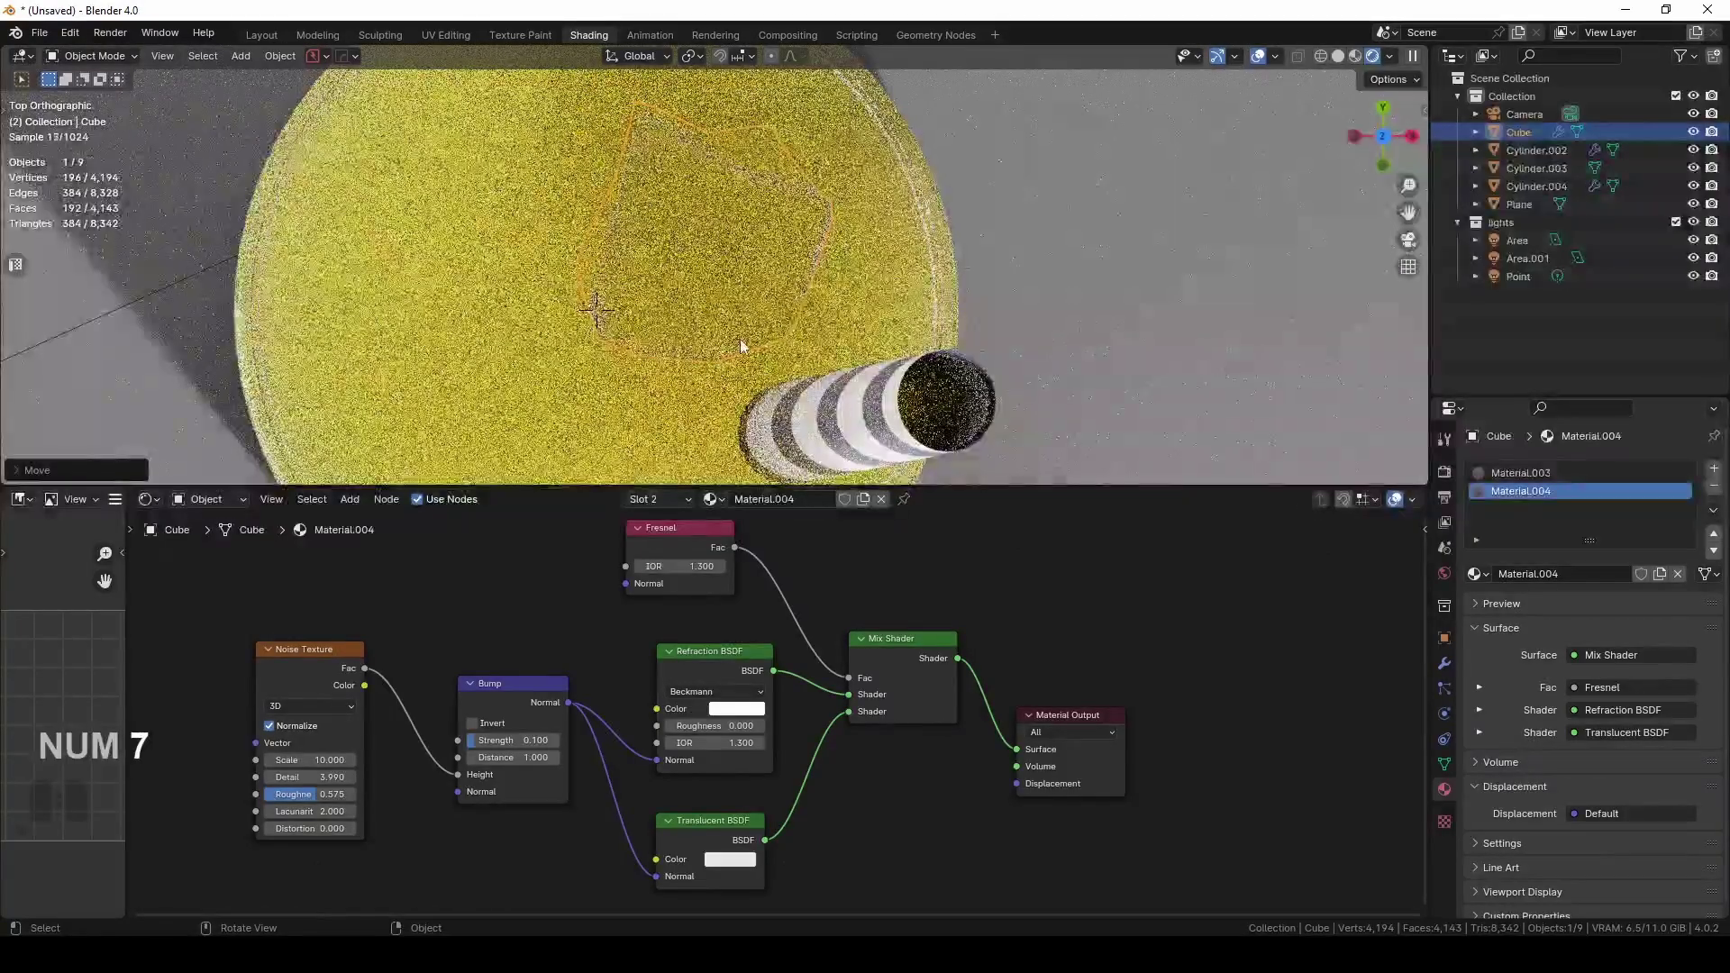
pyautogui.hotkey('alt', 'd')
pyautogui.click(438, 377)
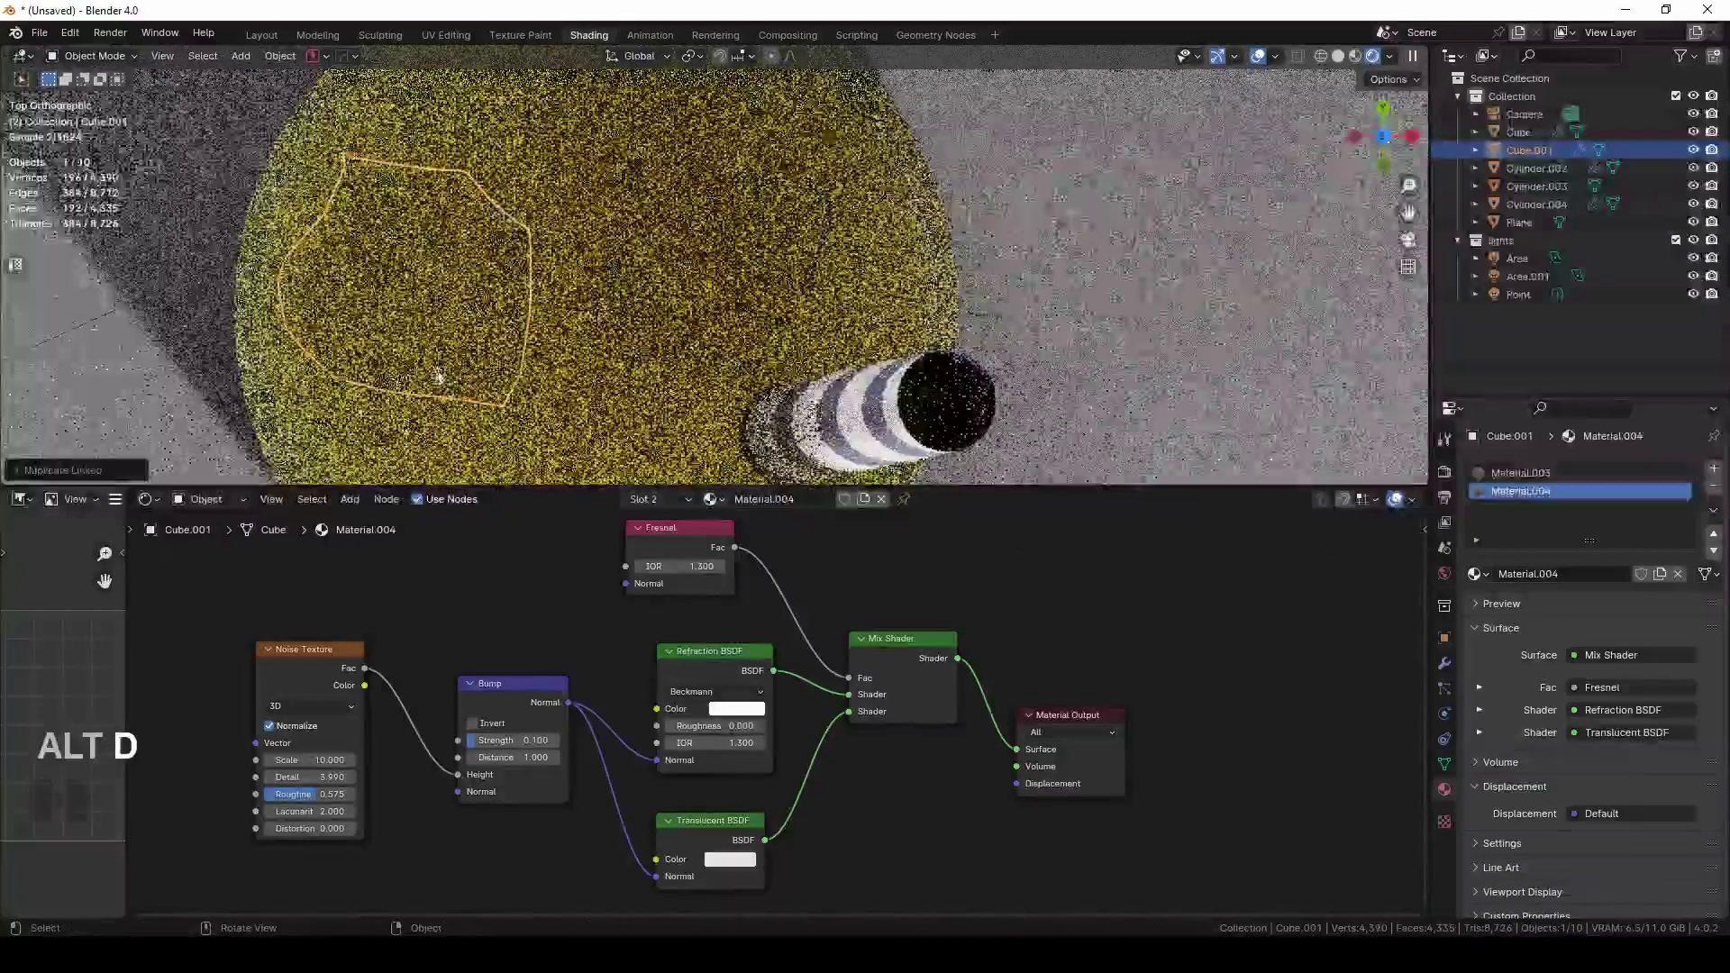
pyautogui.press('r')
pyautogui.press('r')
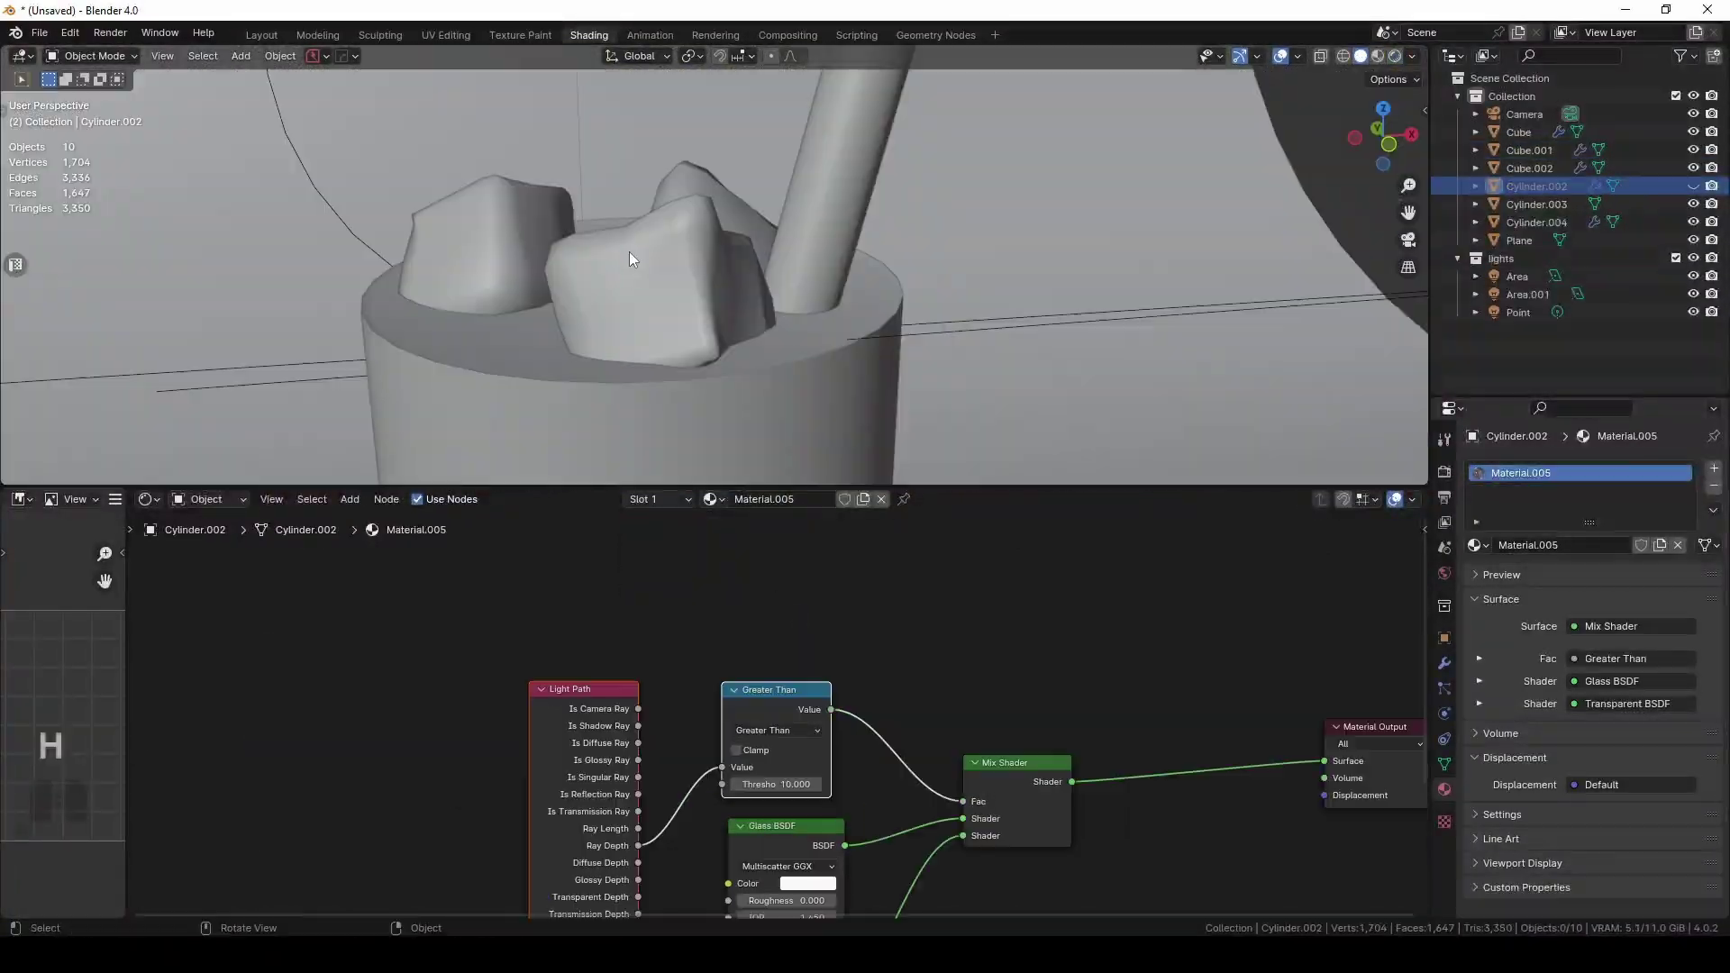
# Scale the front ice cube slightly down, tilt it with a trackball rotation, and show its modifier settings
pyautogui.moveTo(870, 371); pyautogui.dragTo(710, 235, button='middle')
pyautogui.keyDown('shift'); pyautogui.click(745, 261); pyautogui.keyUp('shift')
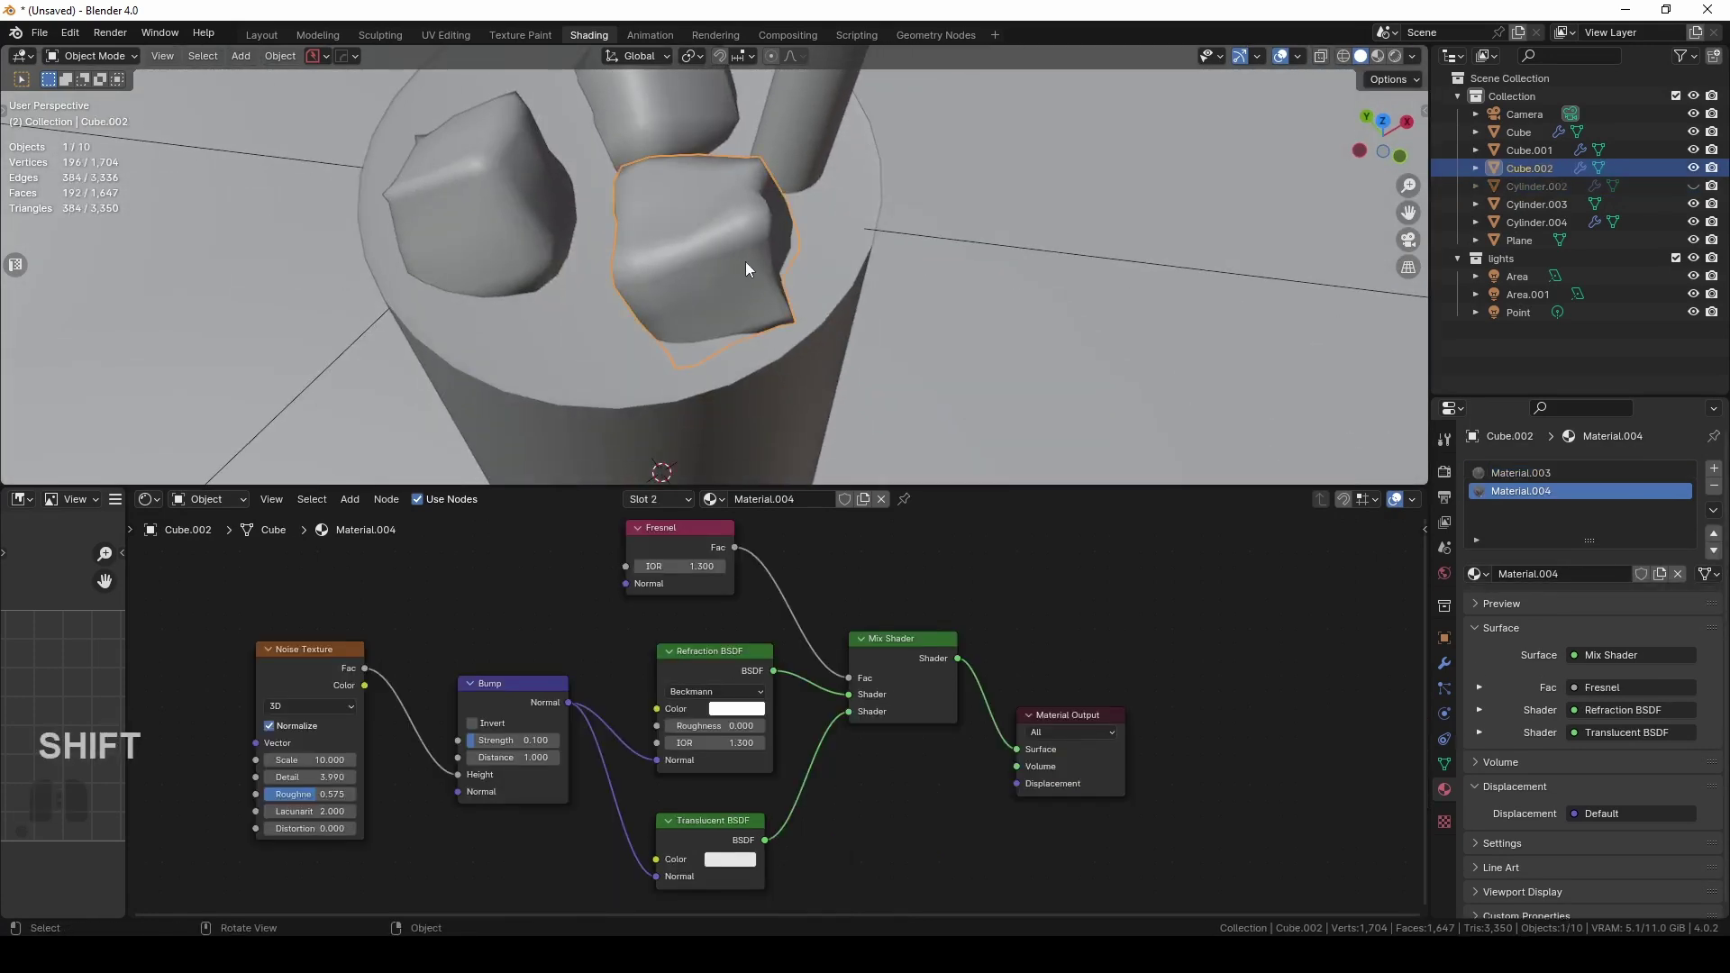
pyautogui.press('s')
pyautogui.click(748, 266)
pyautogui.press('s')
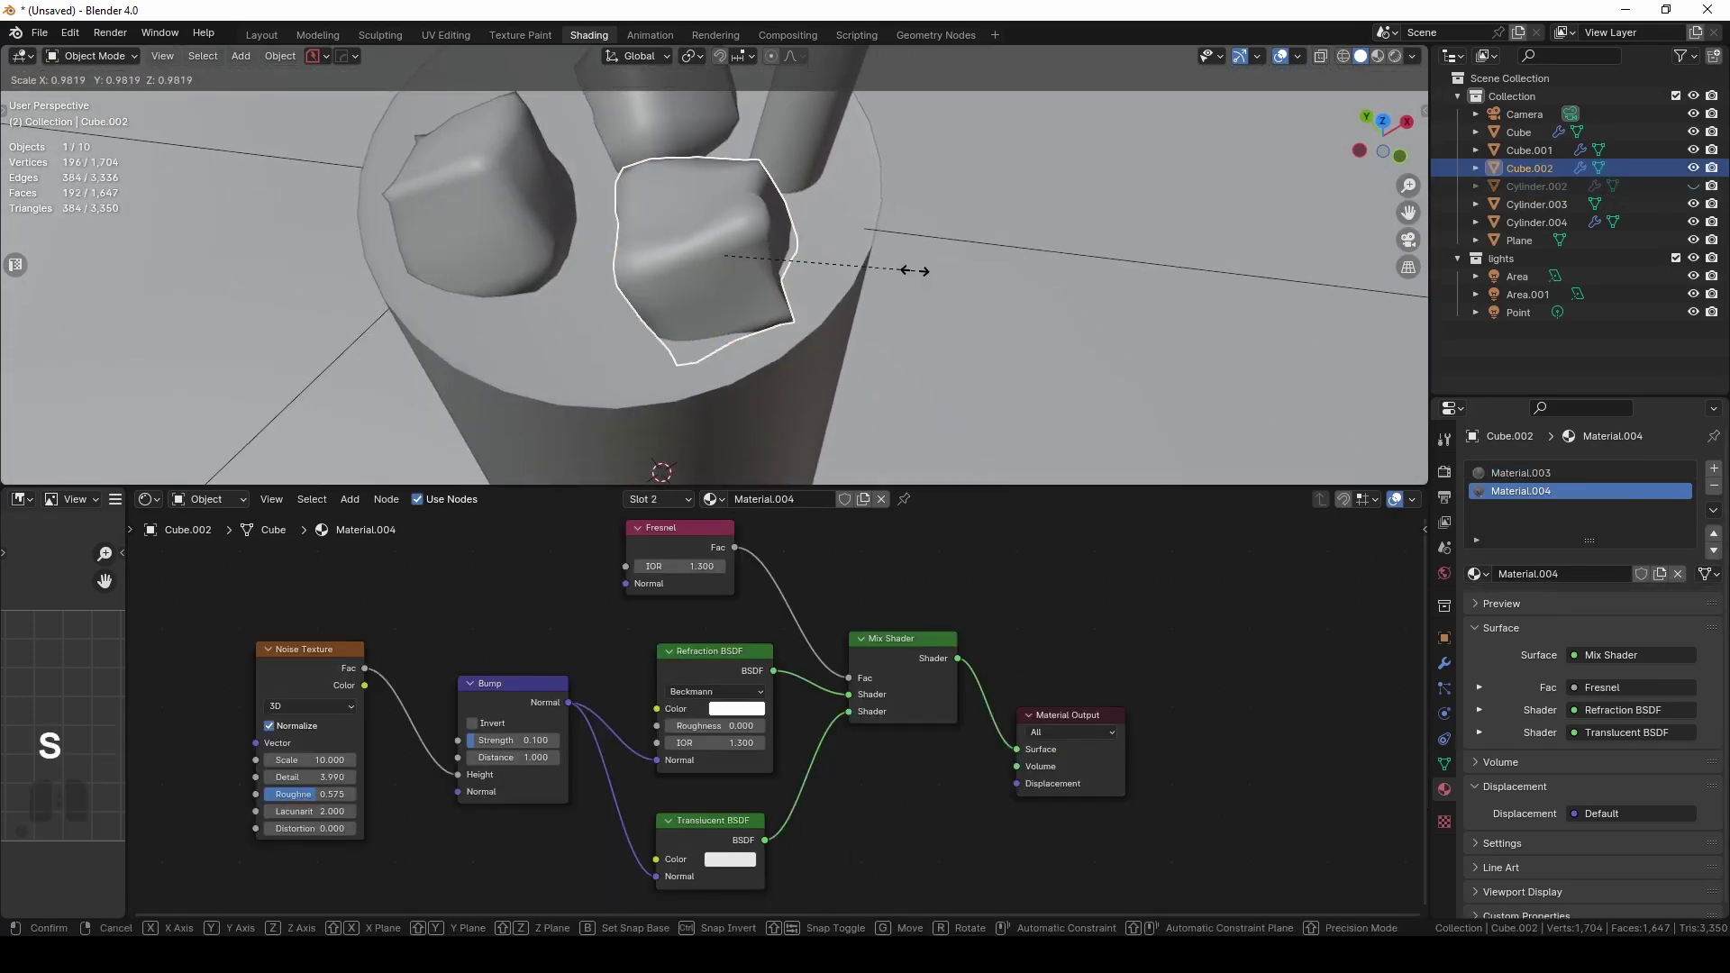
pyautogui.click(910, 271)
pyautogui.press('r')
pyautogui.press('r')
pyautogui.click(904, 355)
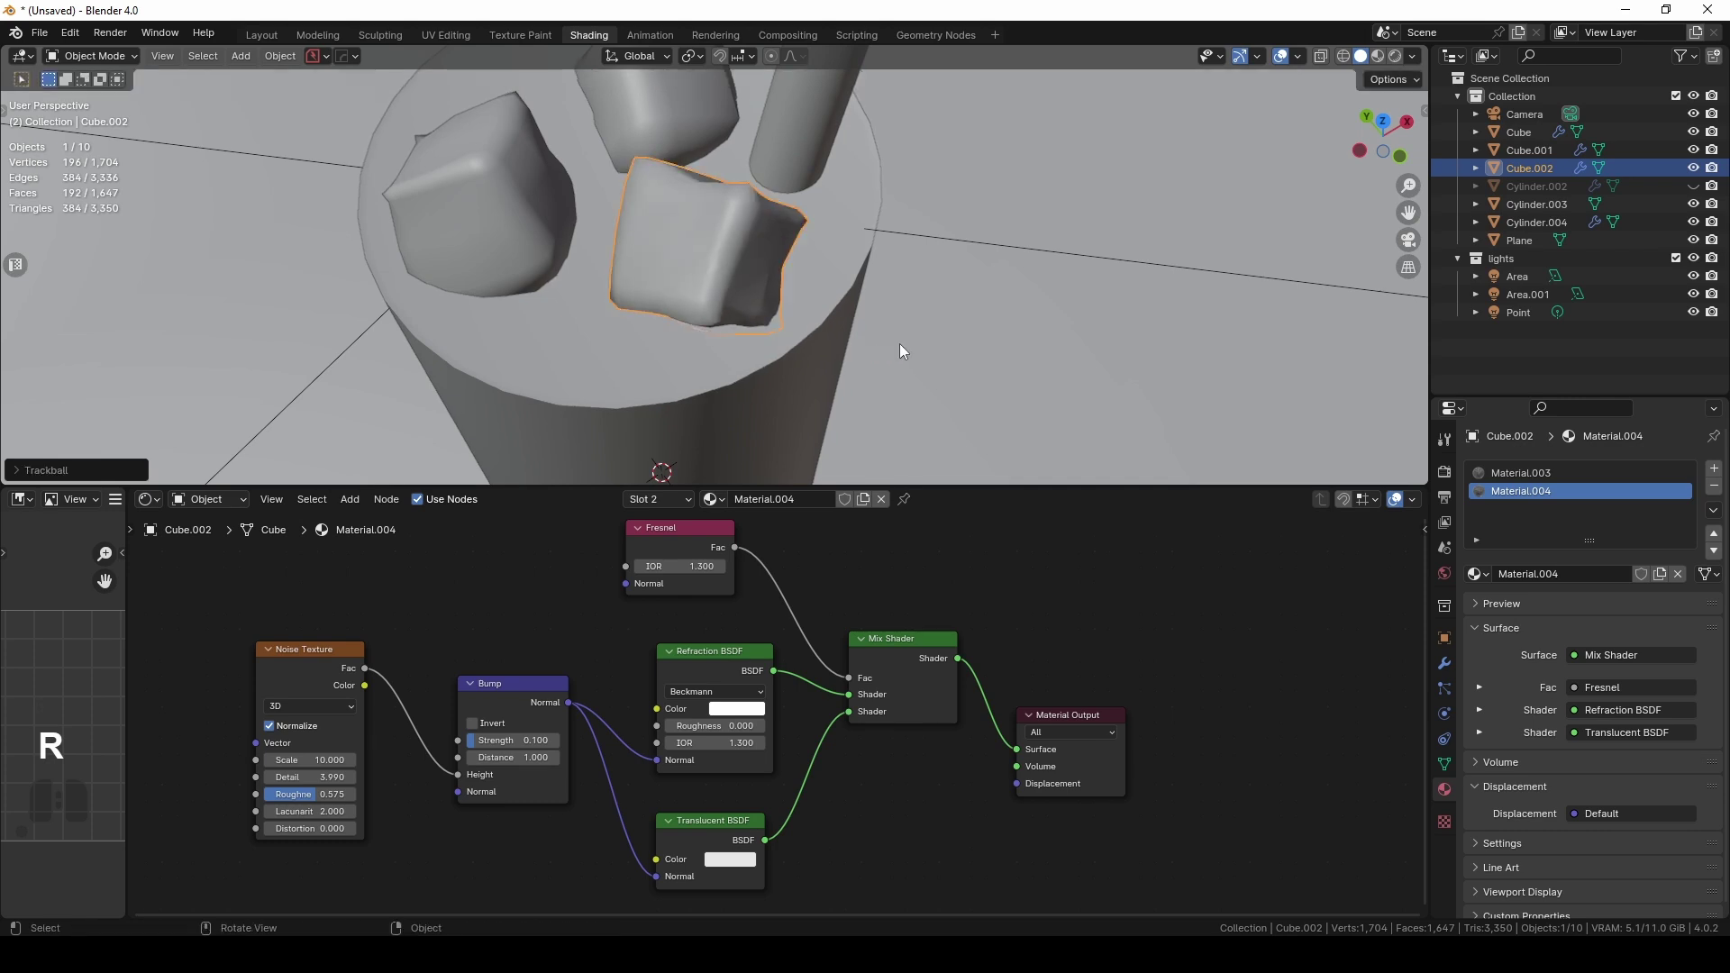
pyautogui.moveTo(904, 355); pyautogui.dragTo(1005, 275, button='middle')
pyautogui.click(1444, 663)
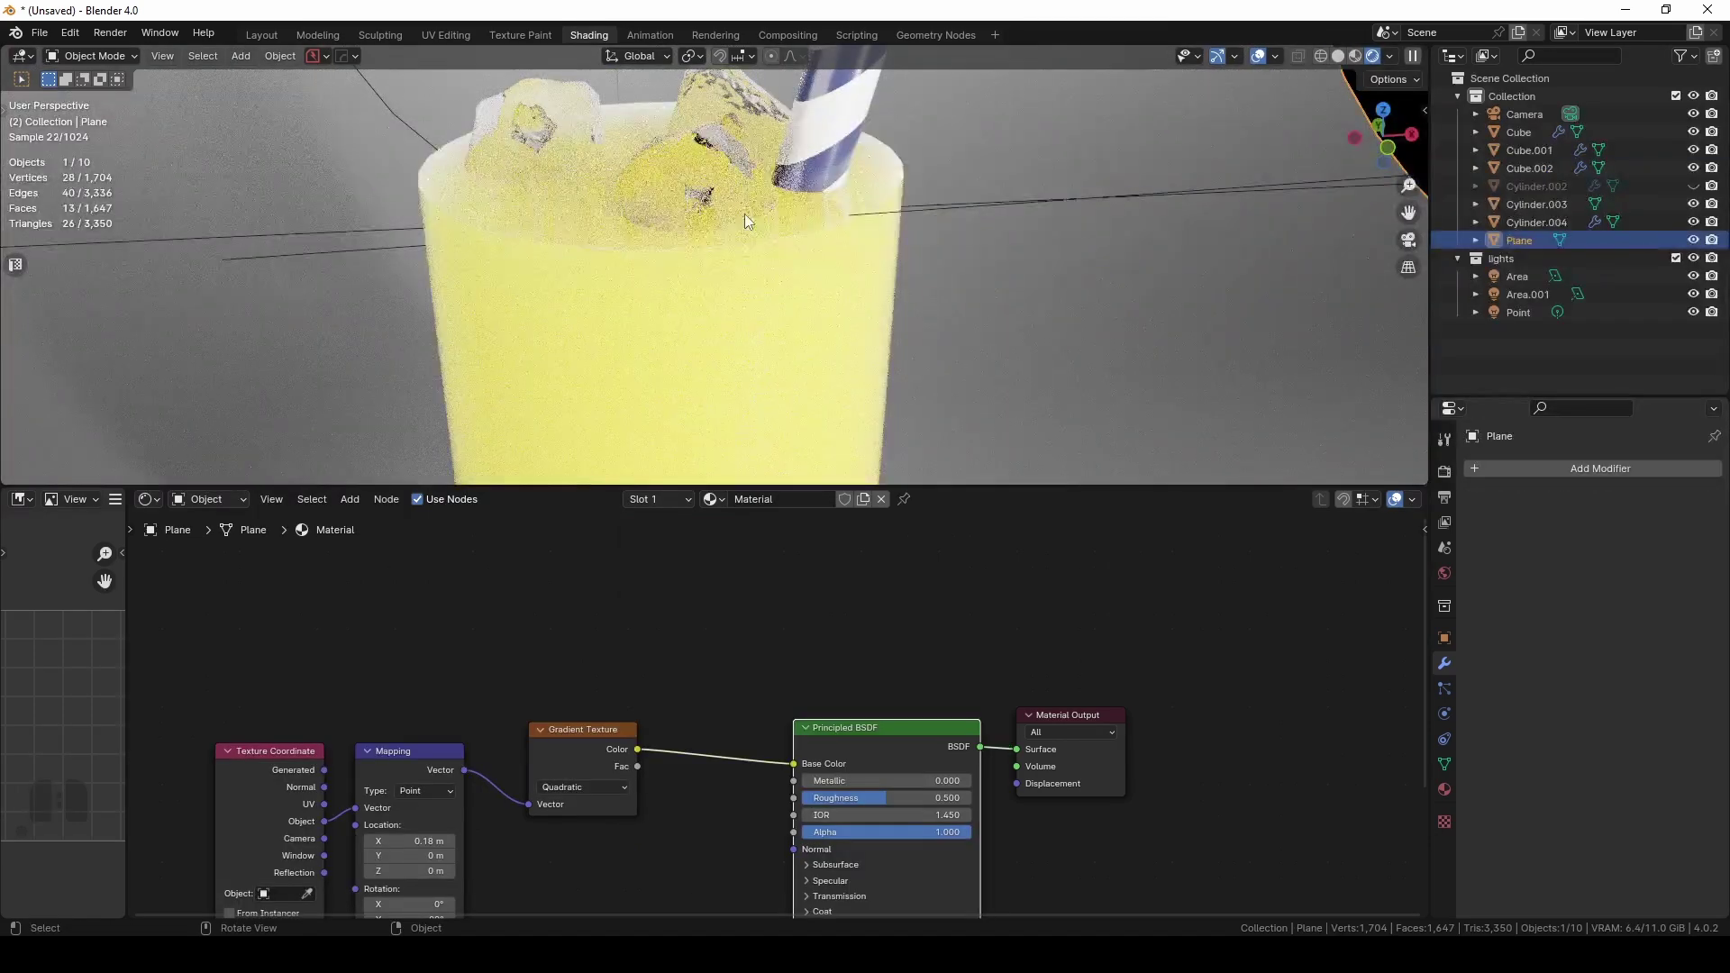
# Duplicate one of the floating ice cubes and move the copy down inside the lower part of the glass
pyautogui.press('KP_1')
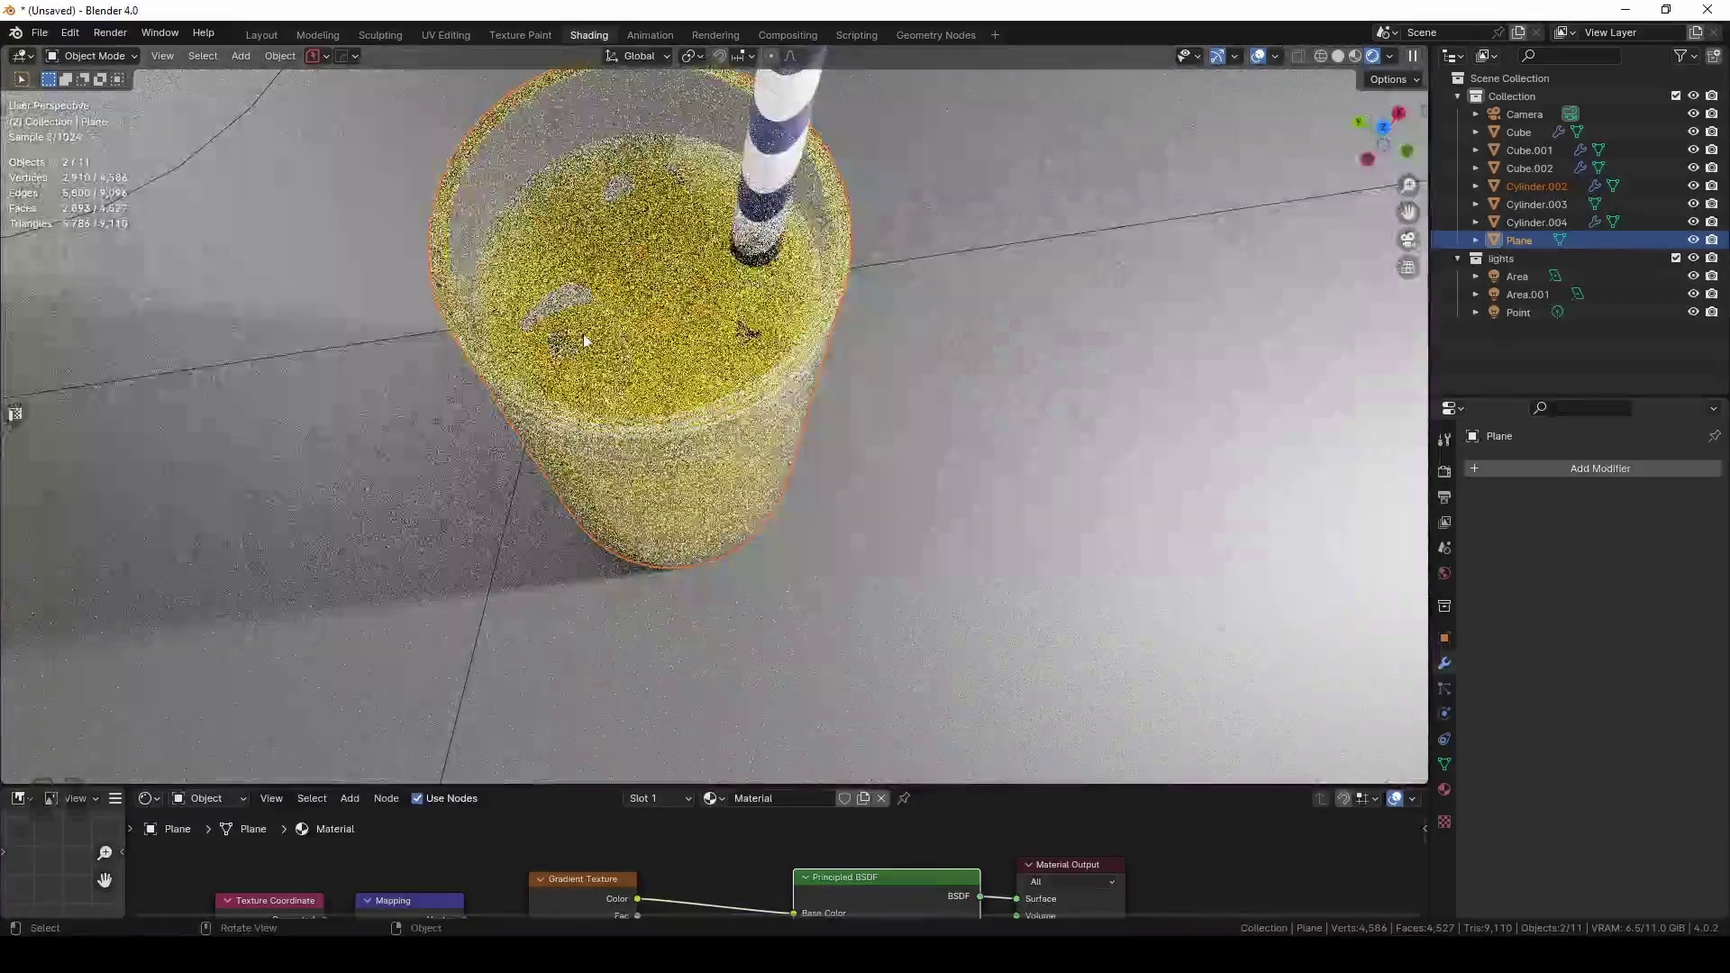
pyautogui.click(732, 343)
pyautogui.press('KP_1')
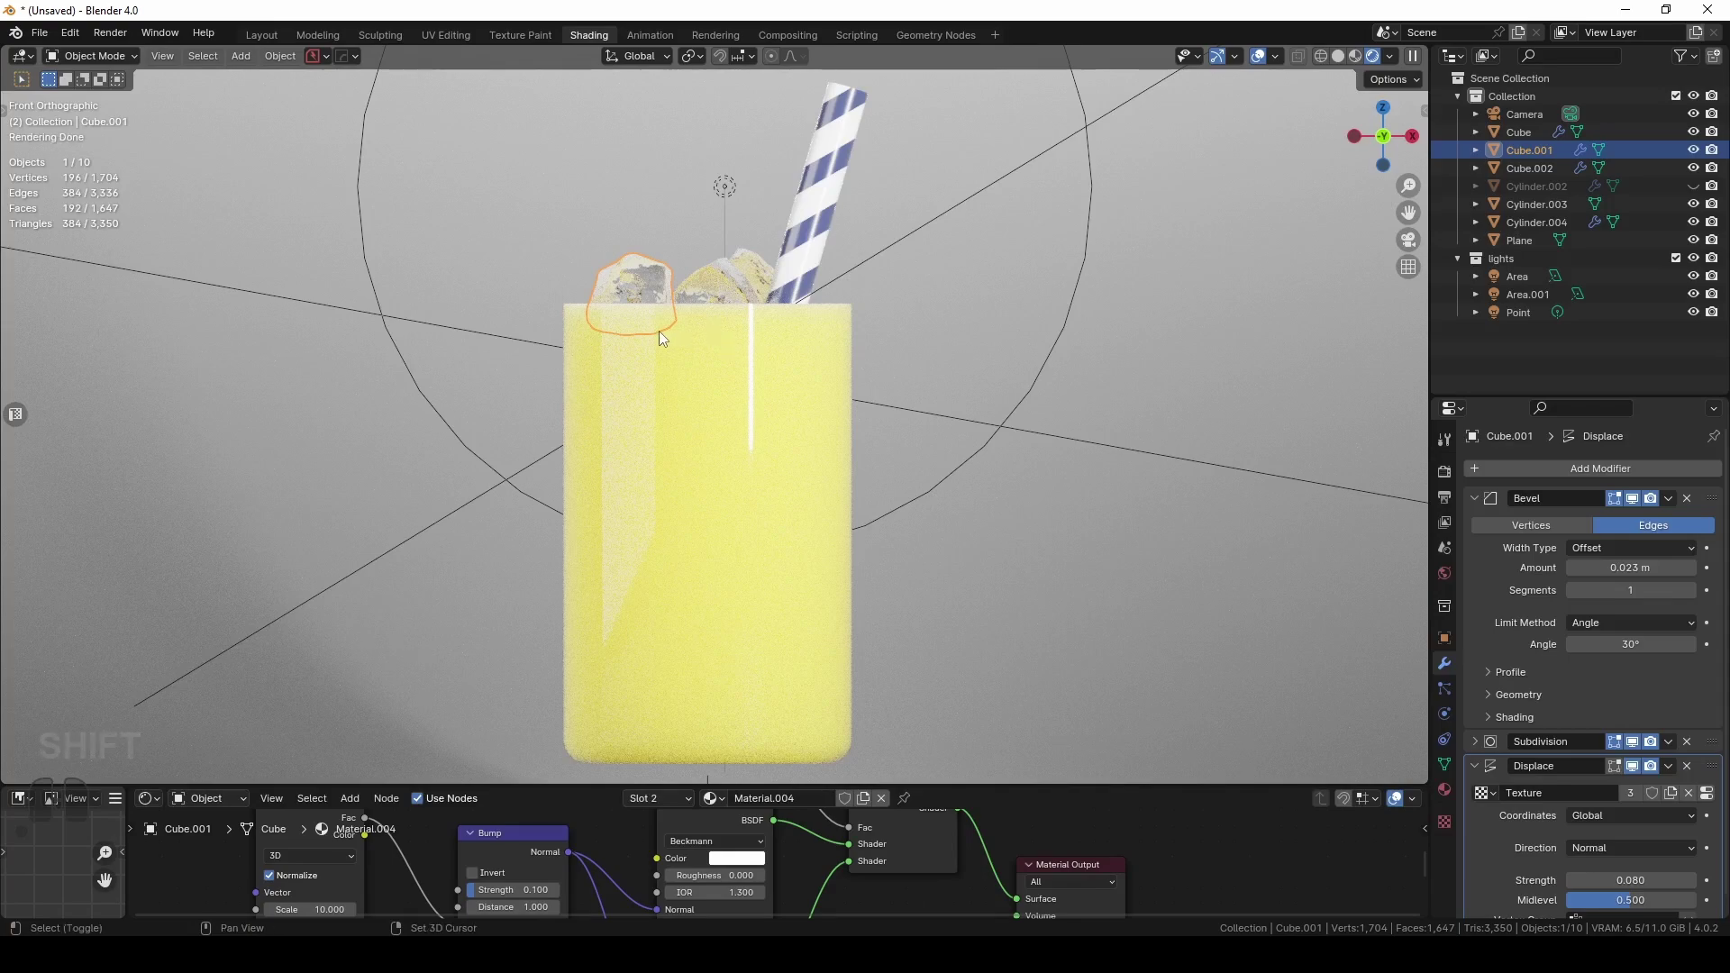
pyautogui.hotkey('shift', 'd')
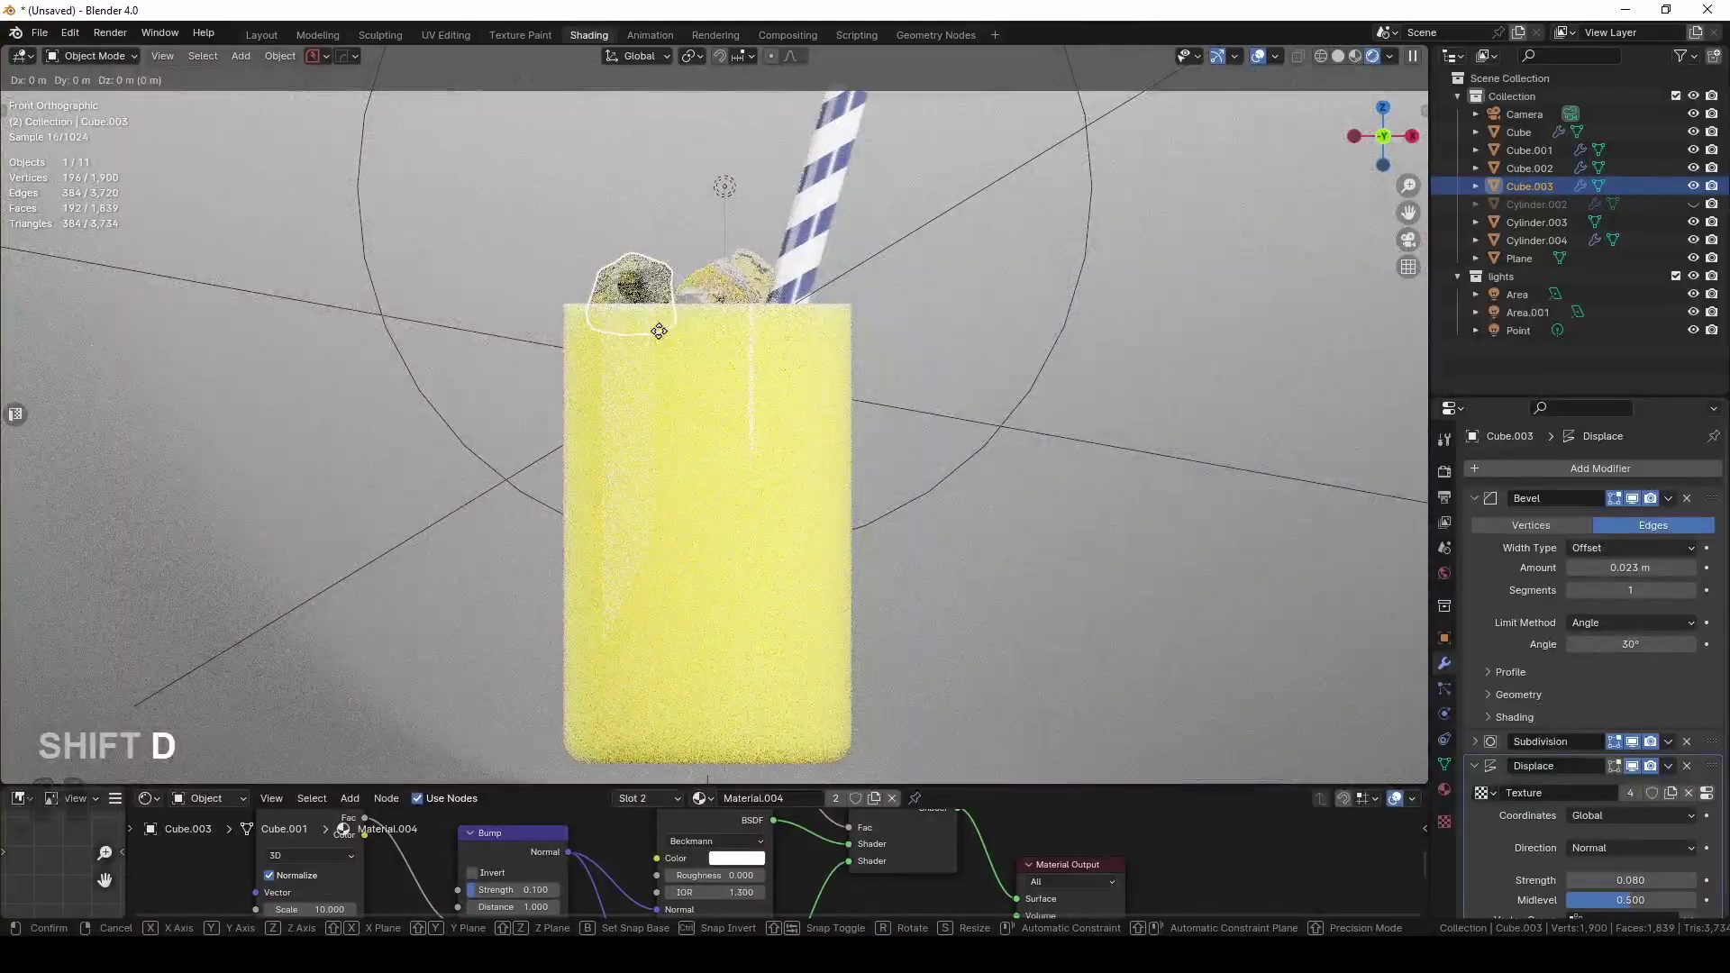
pyautogui.click(659, 331)
pyautogui.moveTo(659, 331); pyautogui.dragTo(897, 588, button='middle')
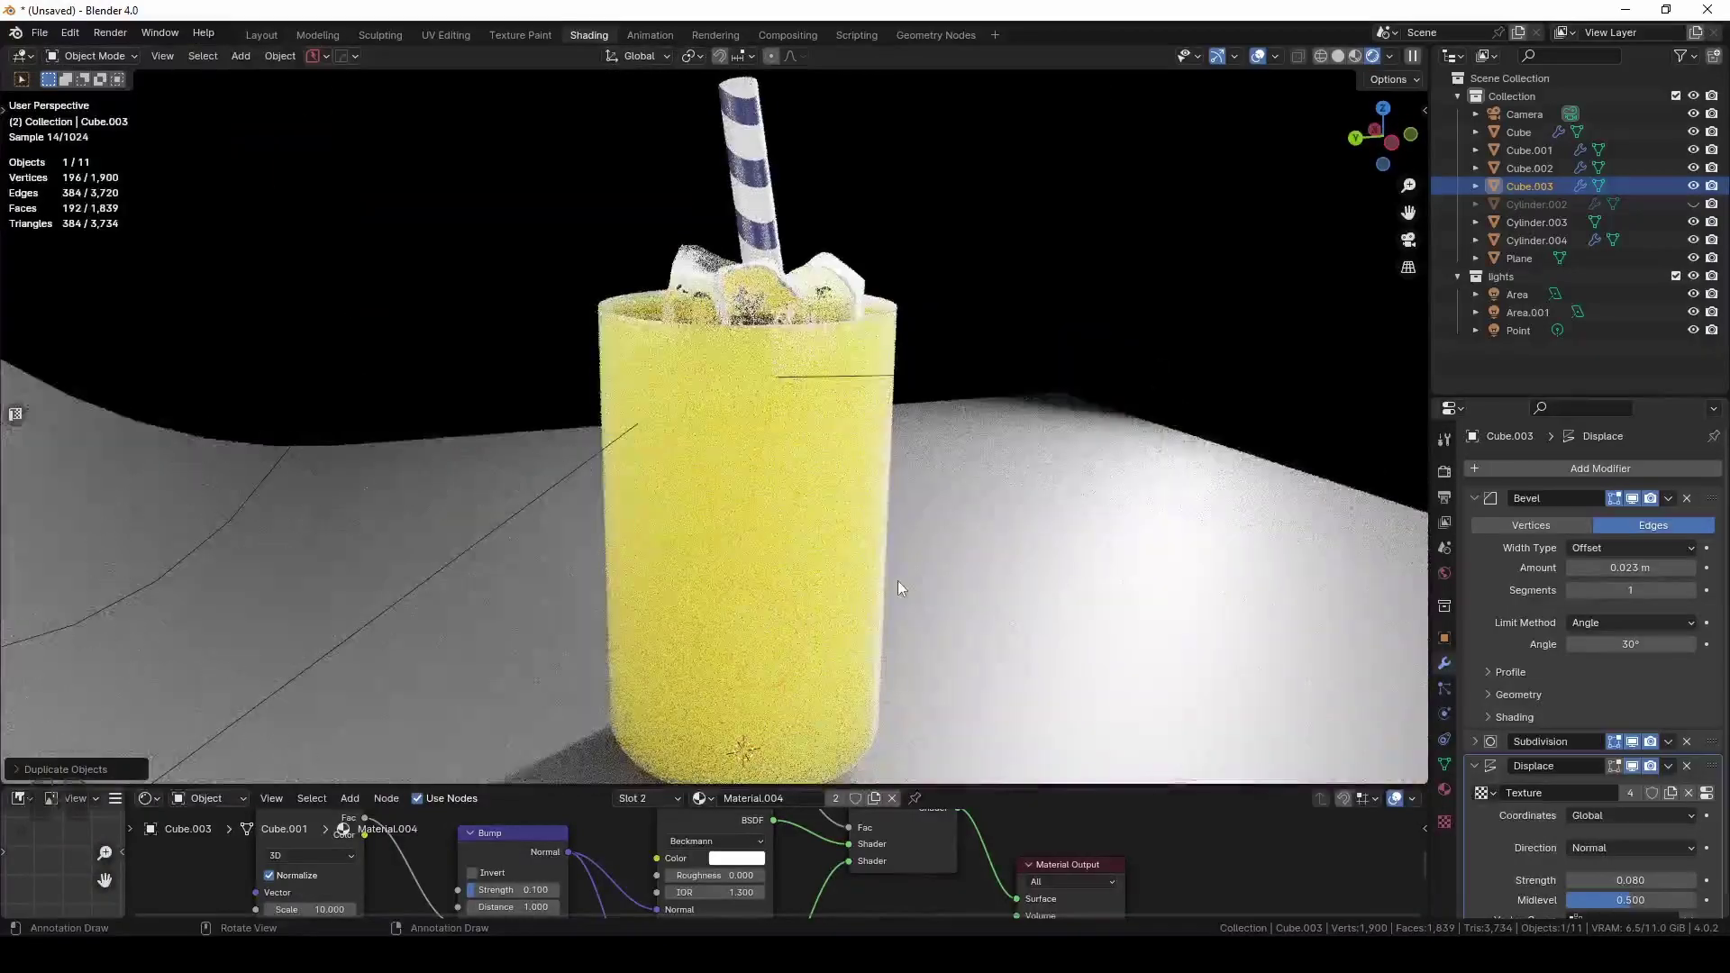
pyautogui.press('KP_3')
pyautogui.press('g')
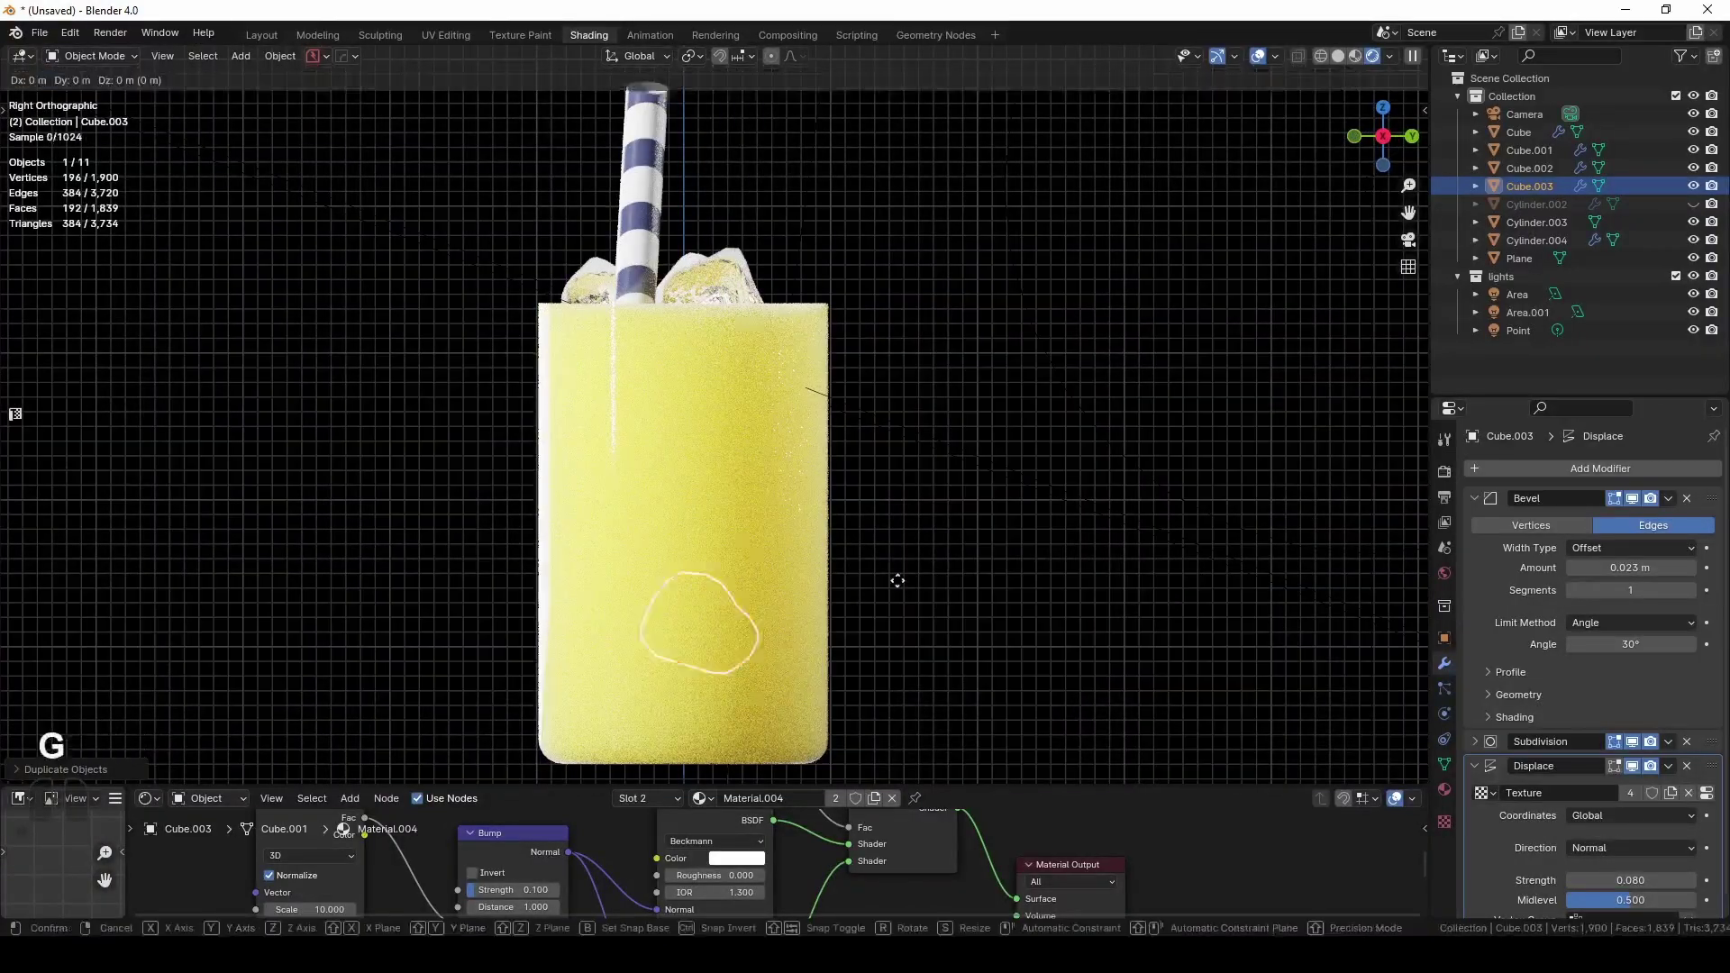
pyautogui.click(960, 575)
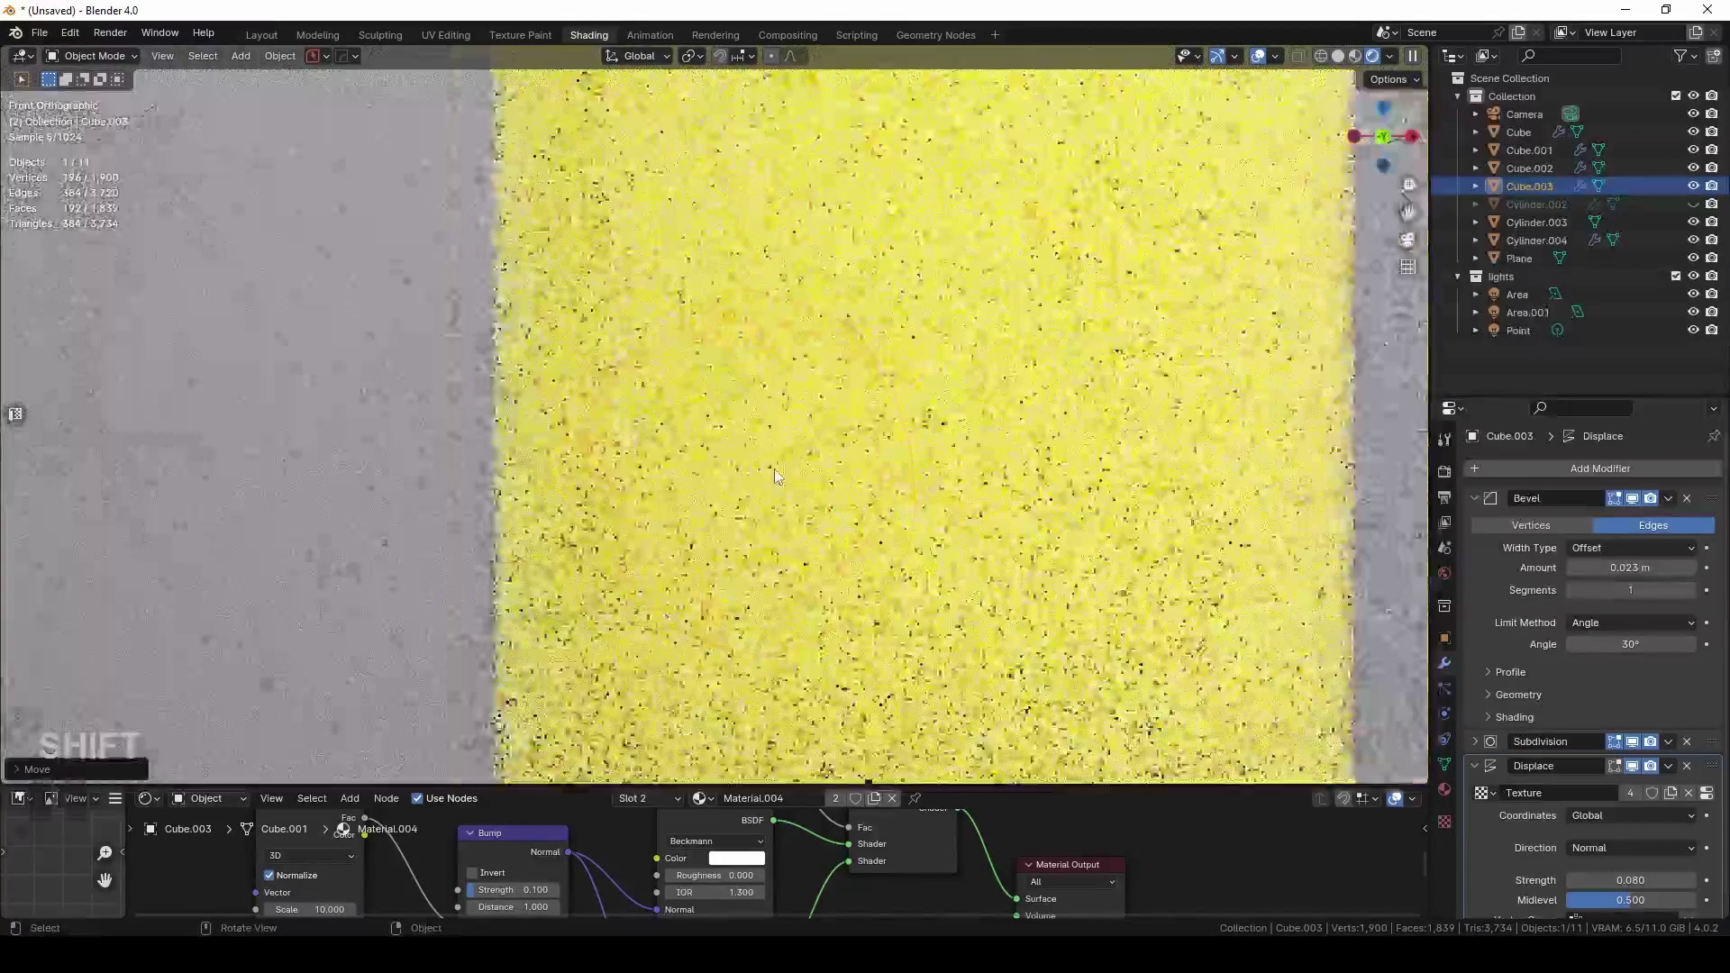
# Move the submerged ice cube copy along the global Y axis until it lies outside the glass
pyautogui.moveTo(775, 469); pyautogui.dragTo(862, 423, button='middle')
pyautogui.scroll(-6, 861, 424)
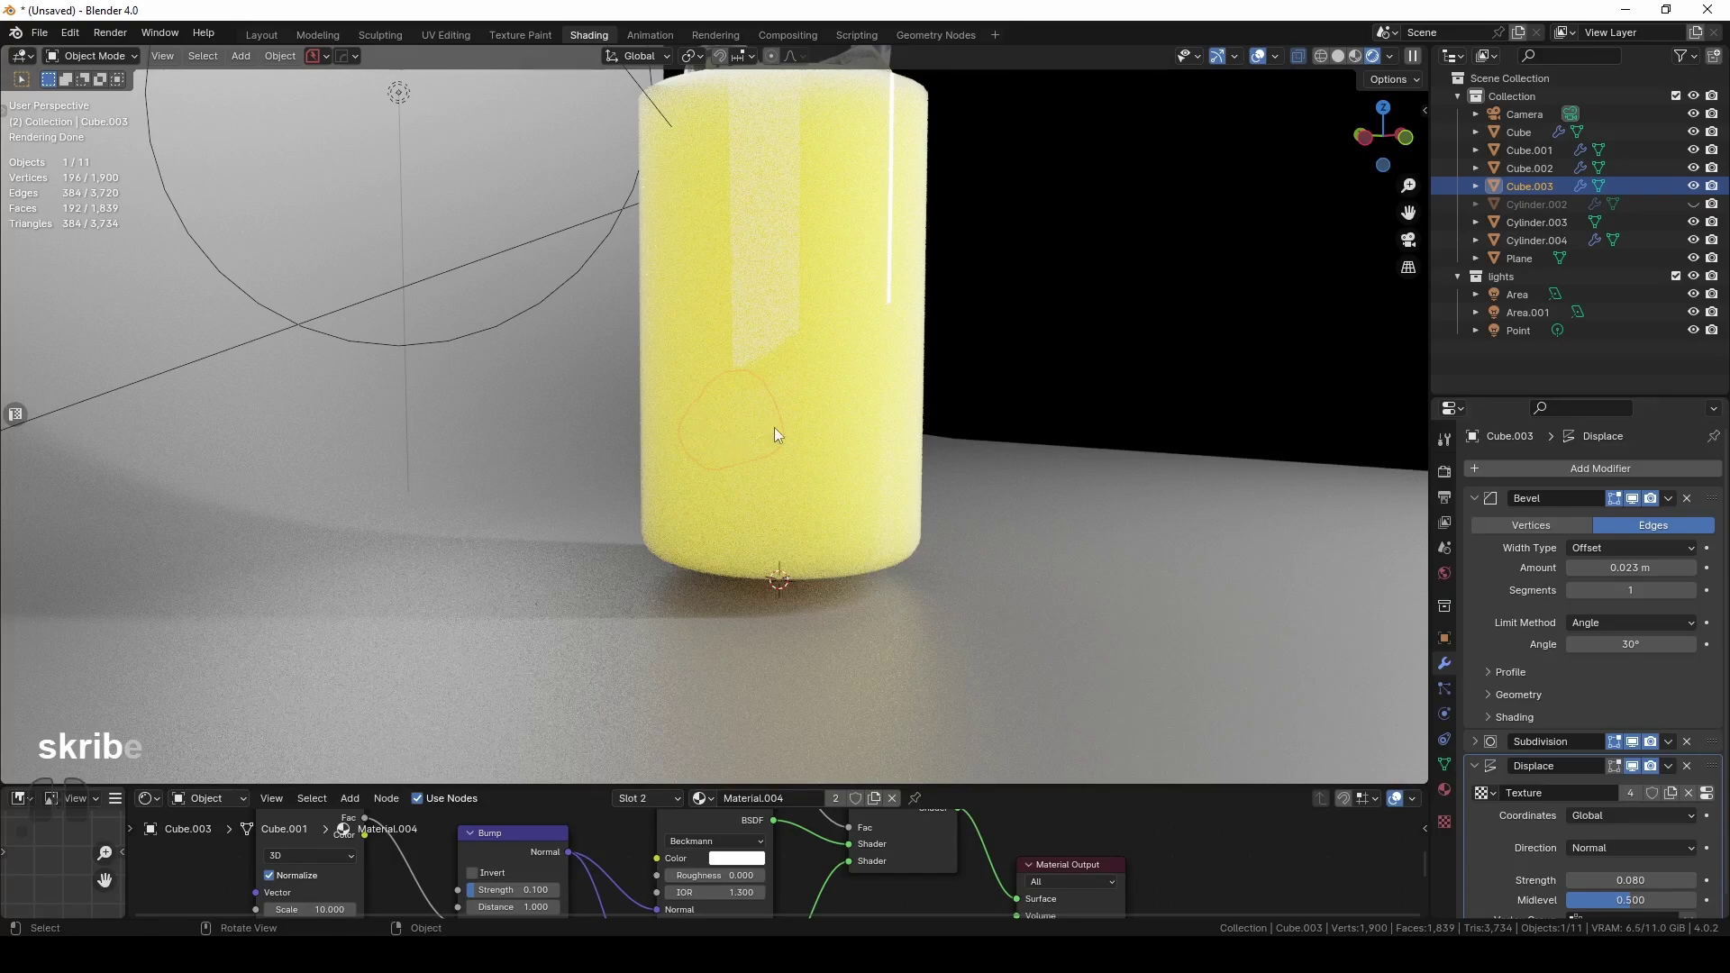
pyautogui.moveTo(775, 427); pyautogui.dragTo(794, 463, button='middle')
pyautogui.press('g')
pyautogui.press('x')
pyautogui.press('y')
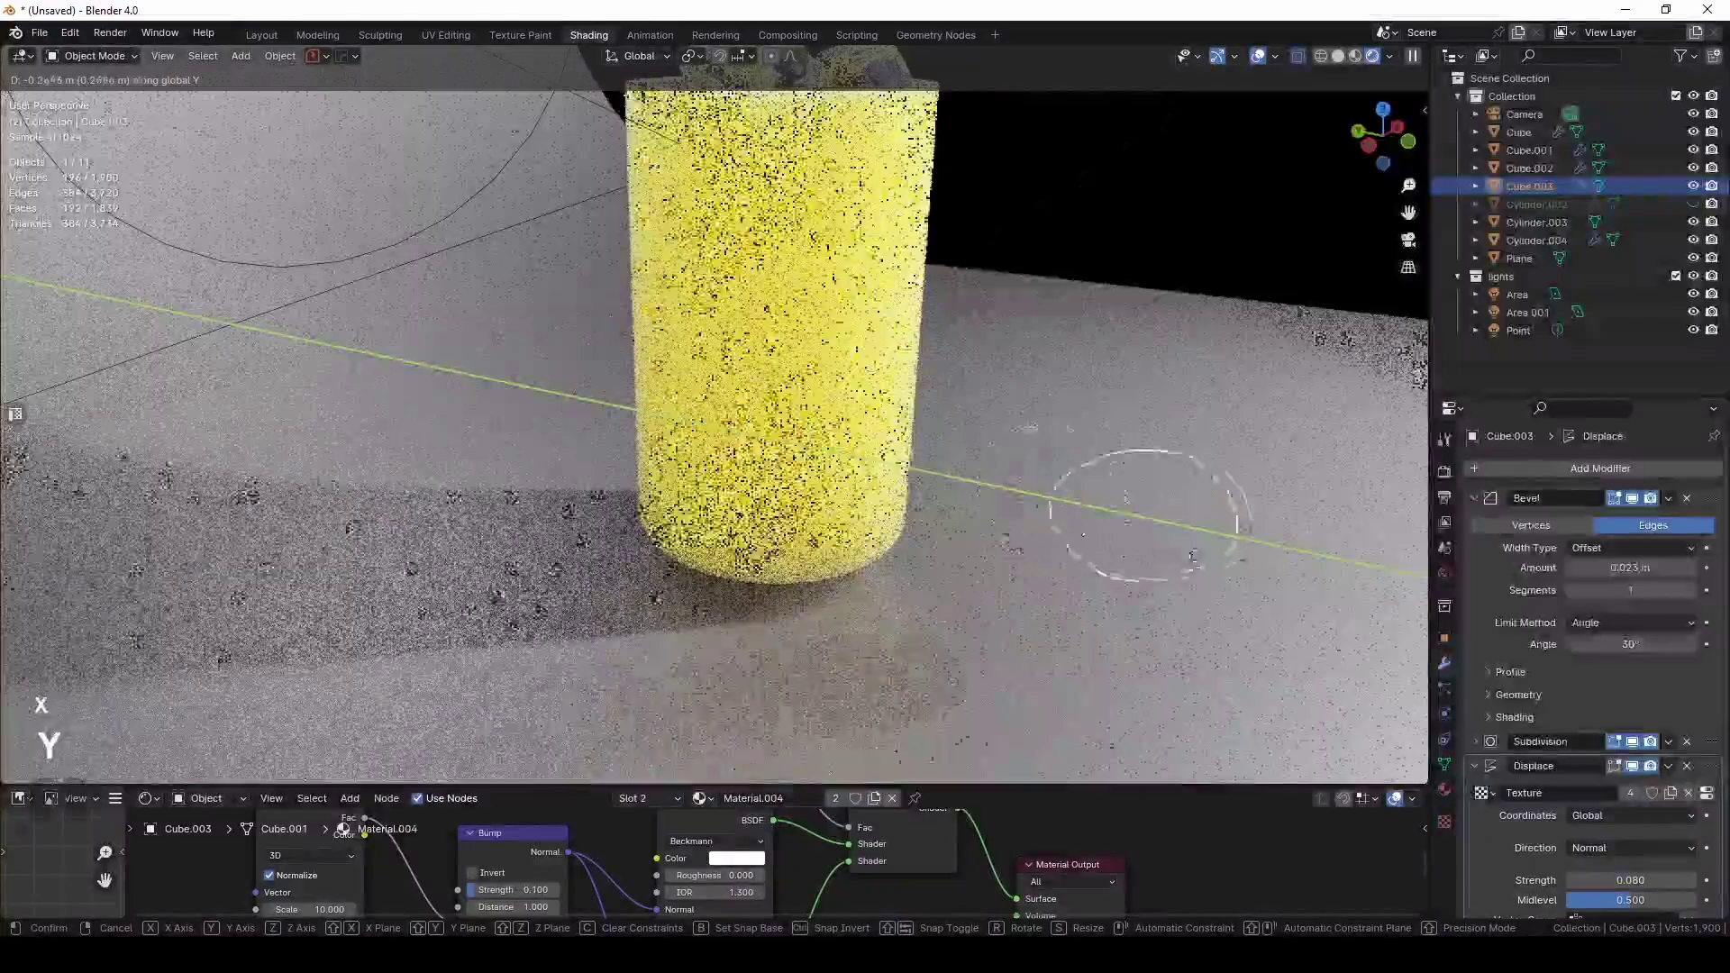
pyautogui.click(1127, 499)
# Delete the selected inner cube's vertices from the ice cube copy in Edit Mode and return to Object Mode
pyautogui.keyDown('shift'); pyautogui.moveTo(1116, 525); pyautogui.dragTo(981, 456, button='middle'); pyautogui.keyUp('shift')
pyautogui.scroll(2, 1154, 490)
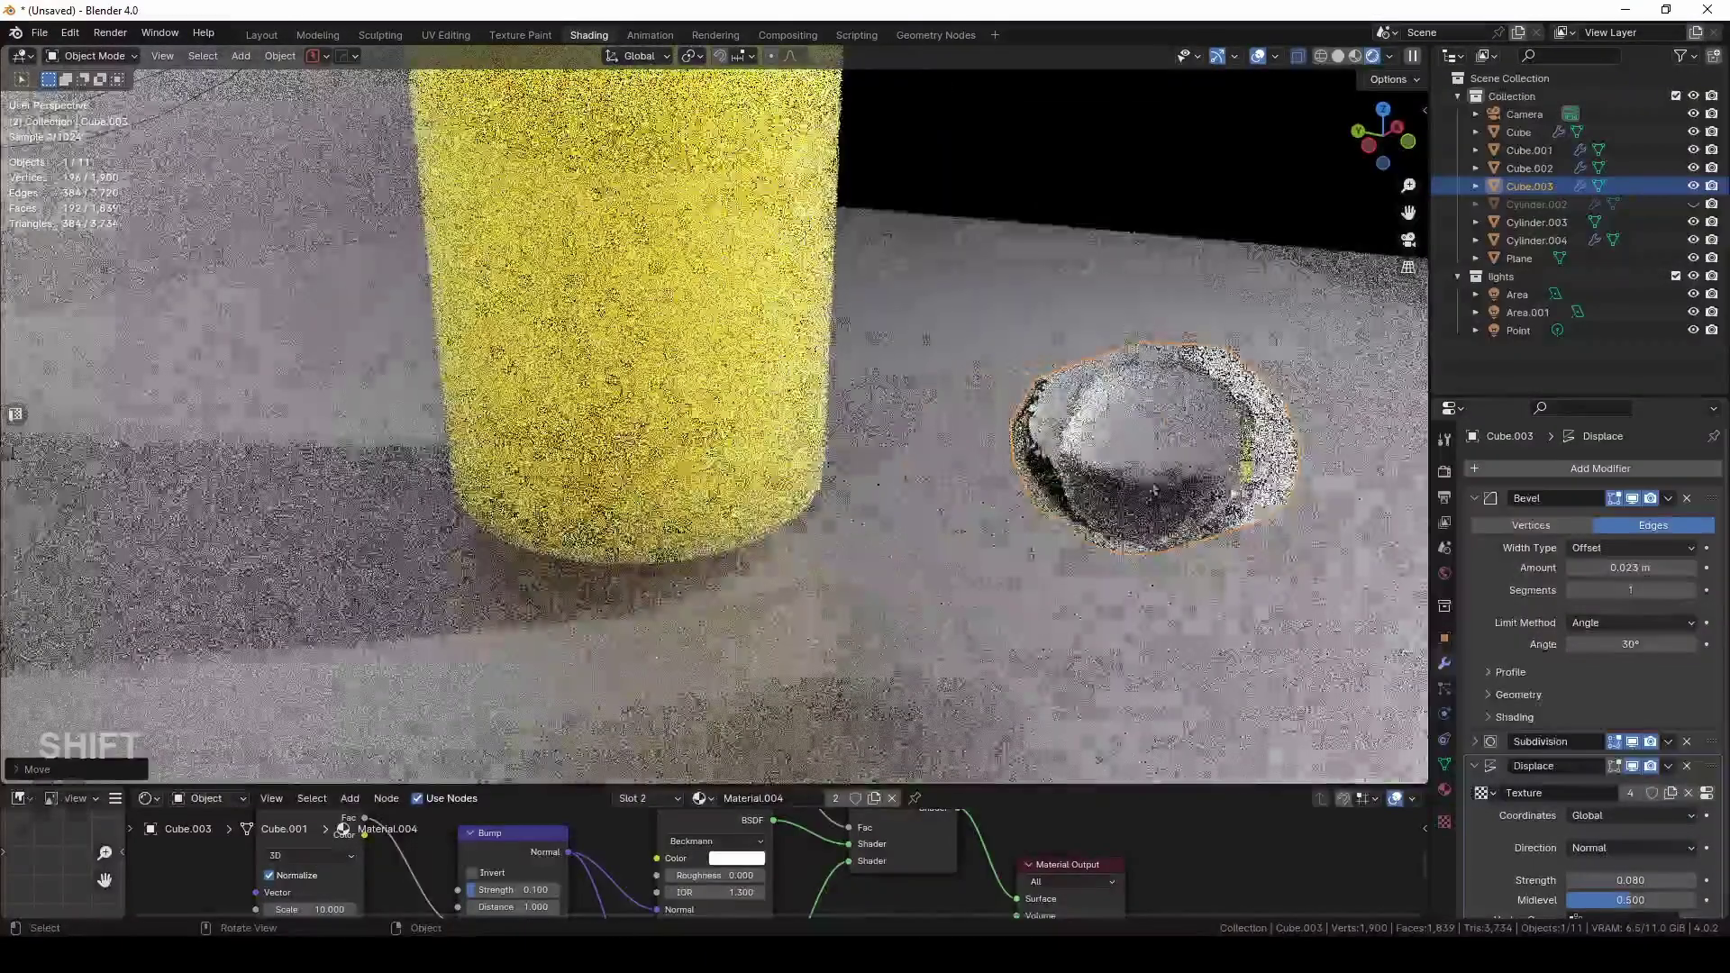
pyautogui.keyDown('shift'); pyautogui.moveTo(1155, 490); pyautogui.dragTo(837, 473, button='middle'); pyautogui.keyUp('shift')
pyautogui.scroll(3, 836, 473)
pyautogui.press('Tab')
pyautogui.press('x')
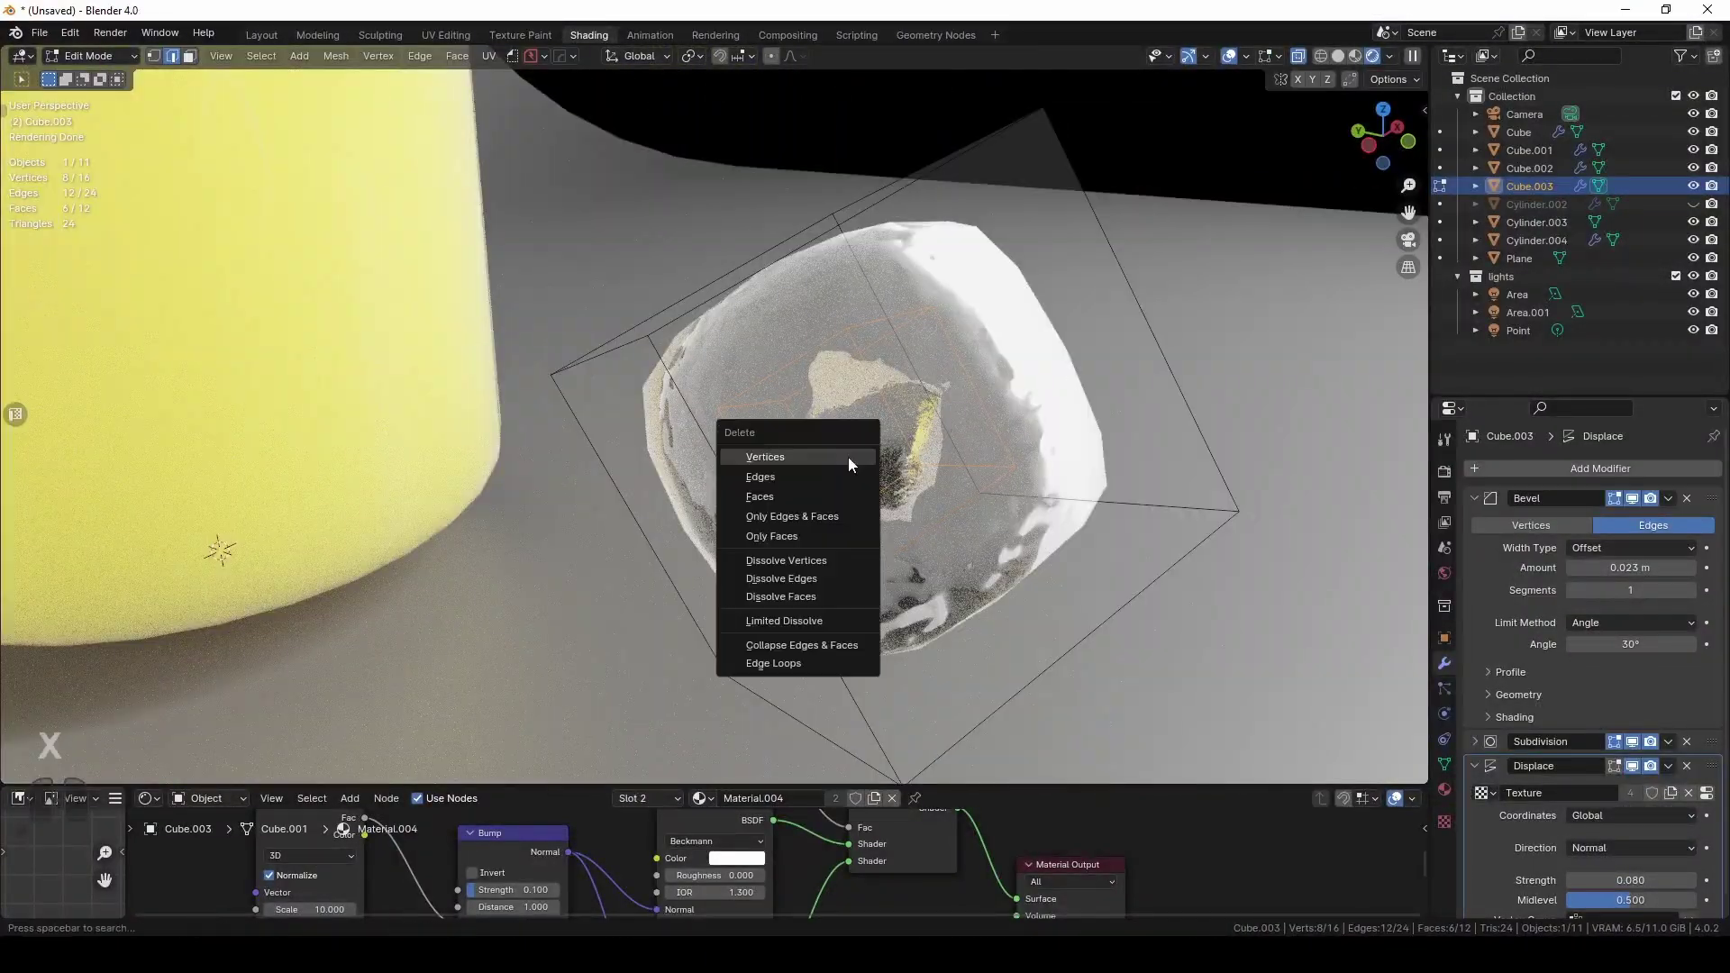
pyautogui.click(847, 457)
pyautogui.scroll(-5, 847, 457)
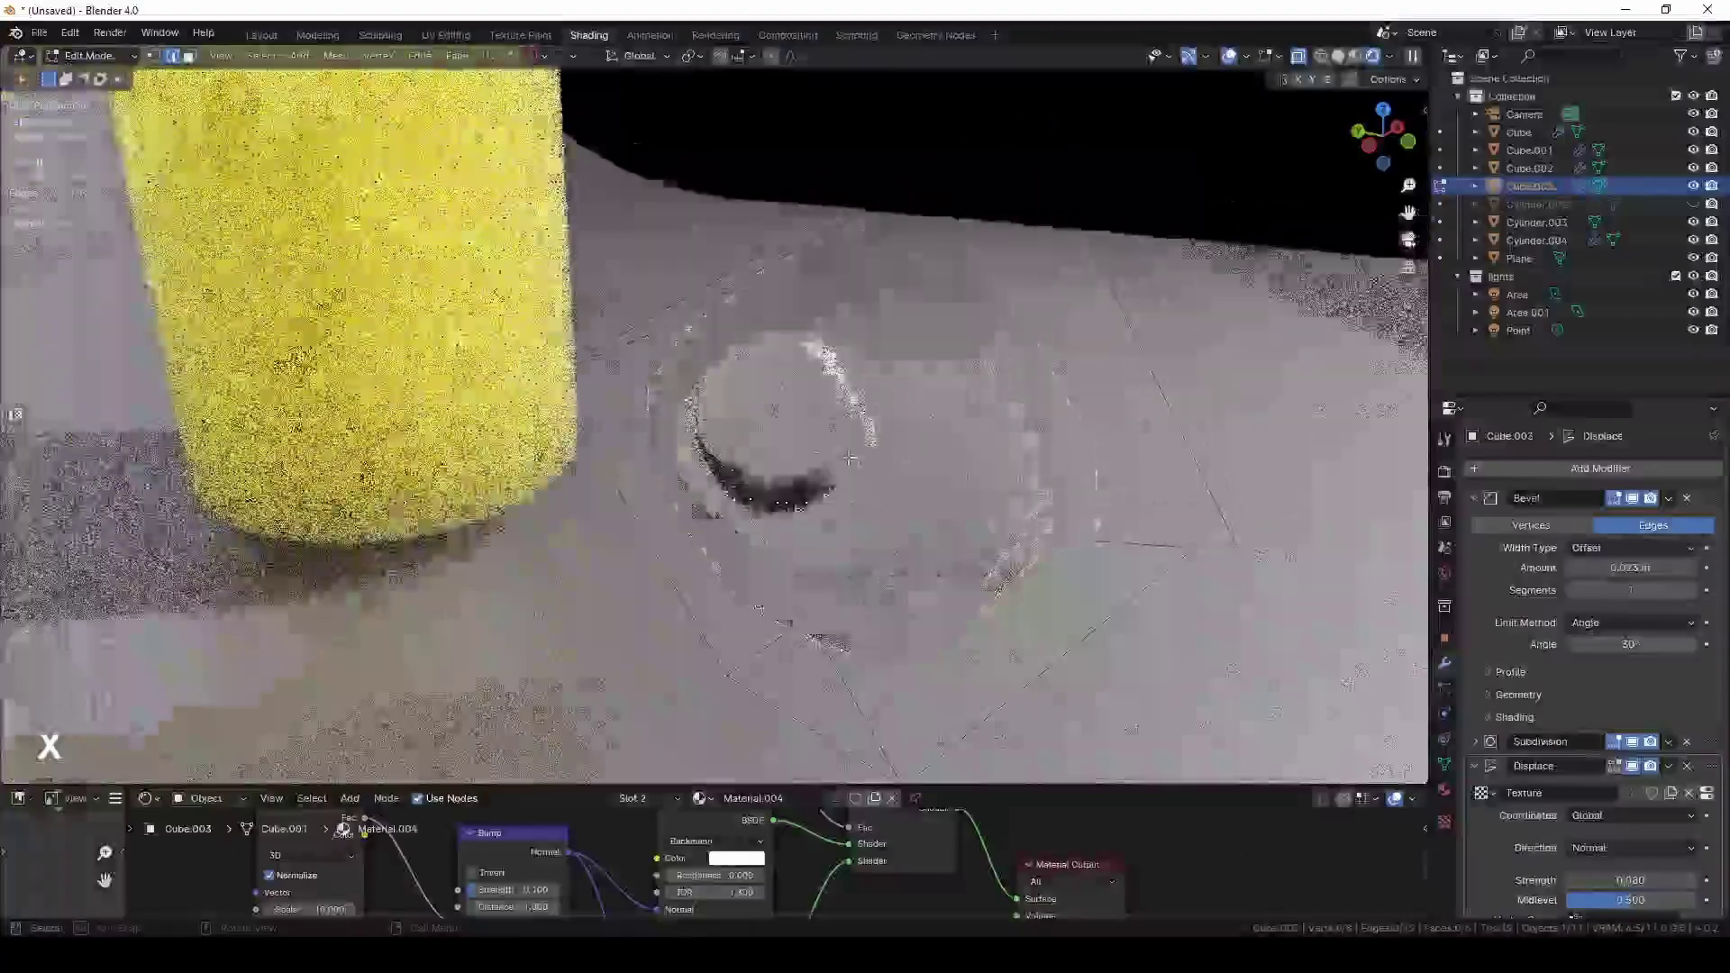
pyautogui.press('Tab')
# Move the ice cube copy back into the glass along the global Y axis by about 0.22 m
pyautogui.scroll(3, 890, 402)
pyautogui.scroll(-4, 891, 402)
pyautogui.scroll(3, 890, 402)
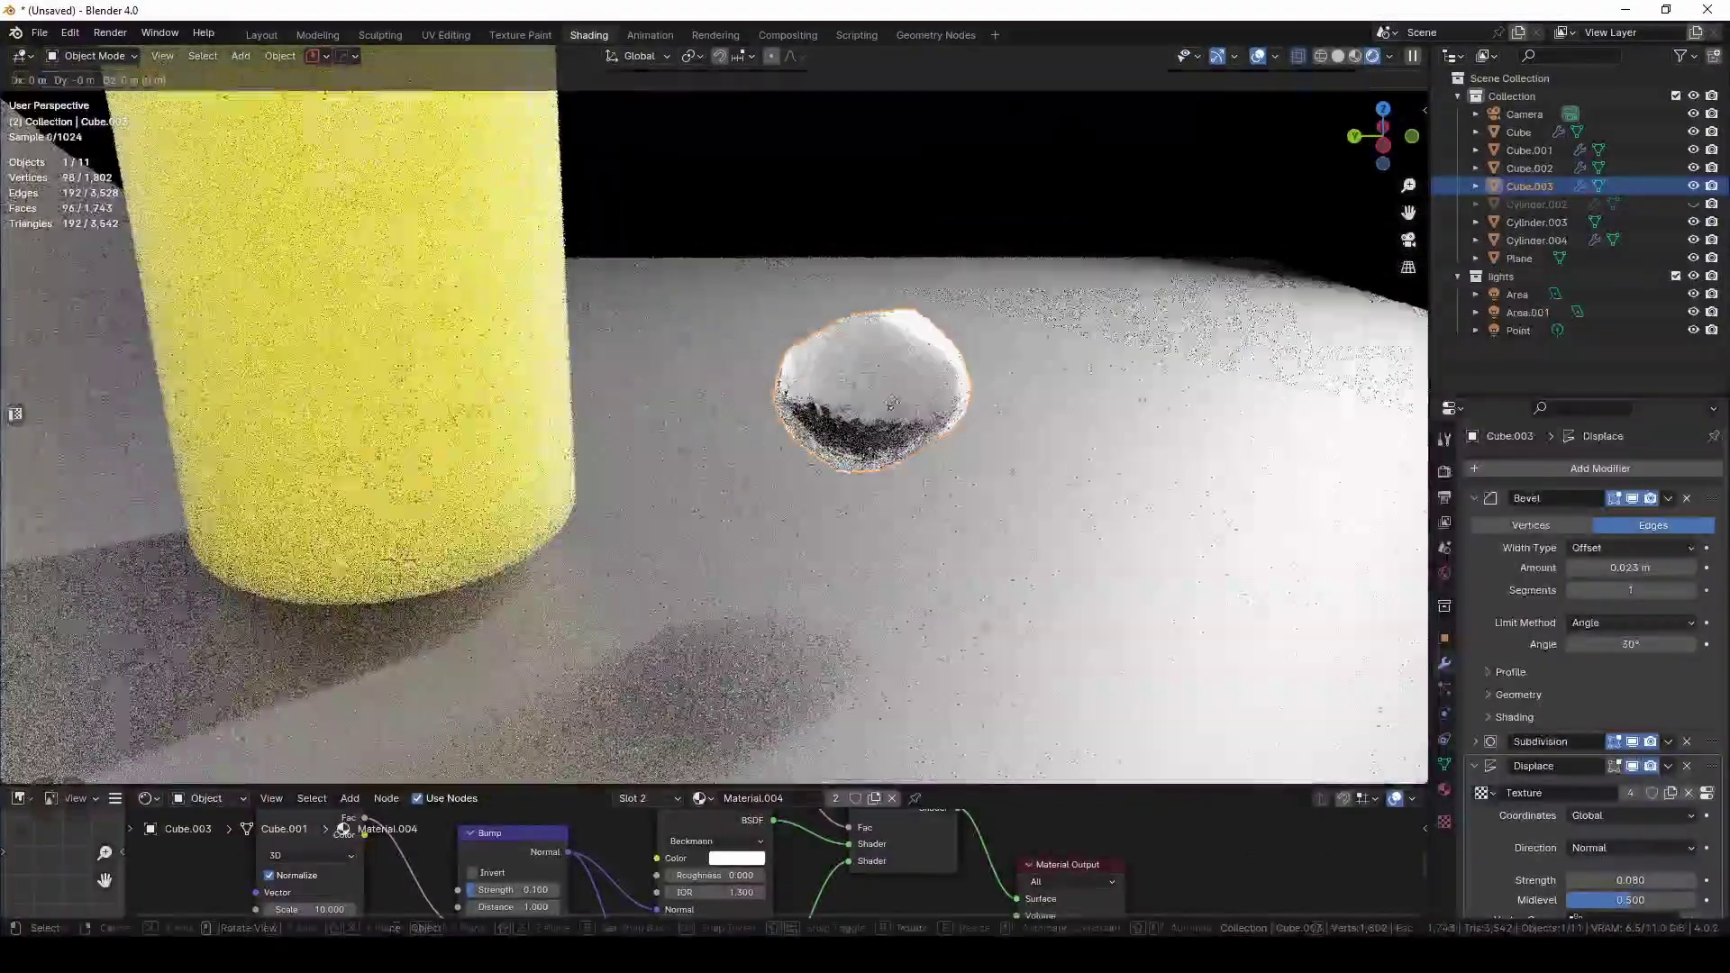
pyautogui.press('g')
pyautogui.press('x')
pyautogui.press('y')
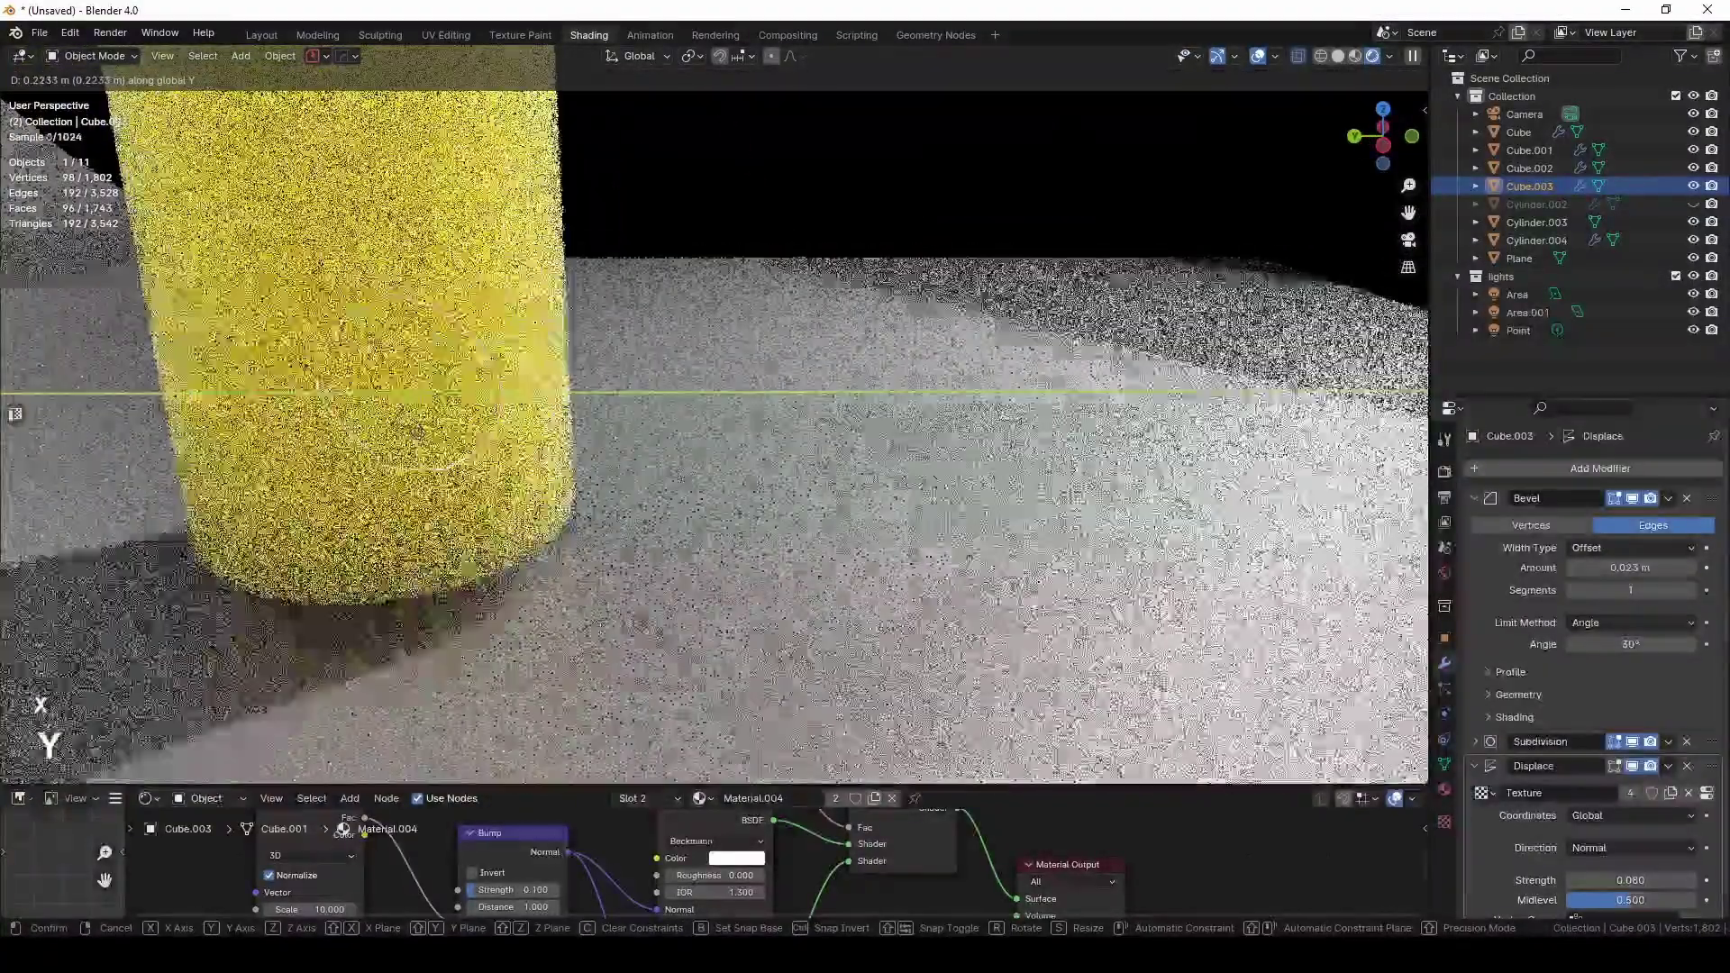
pyautogui.click(378, 402)
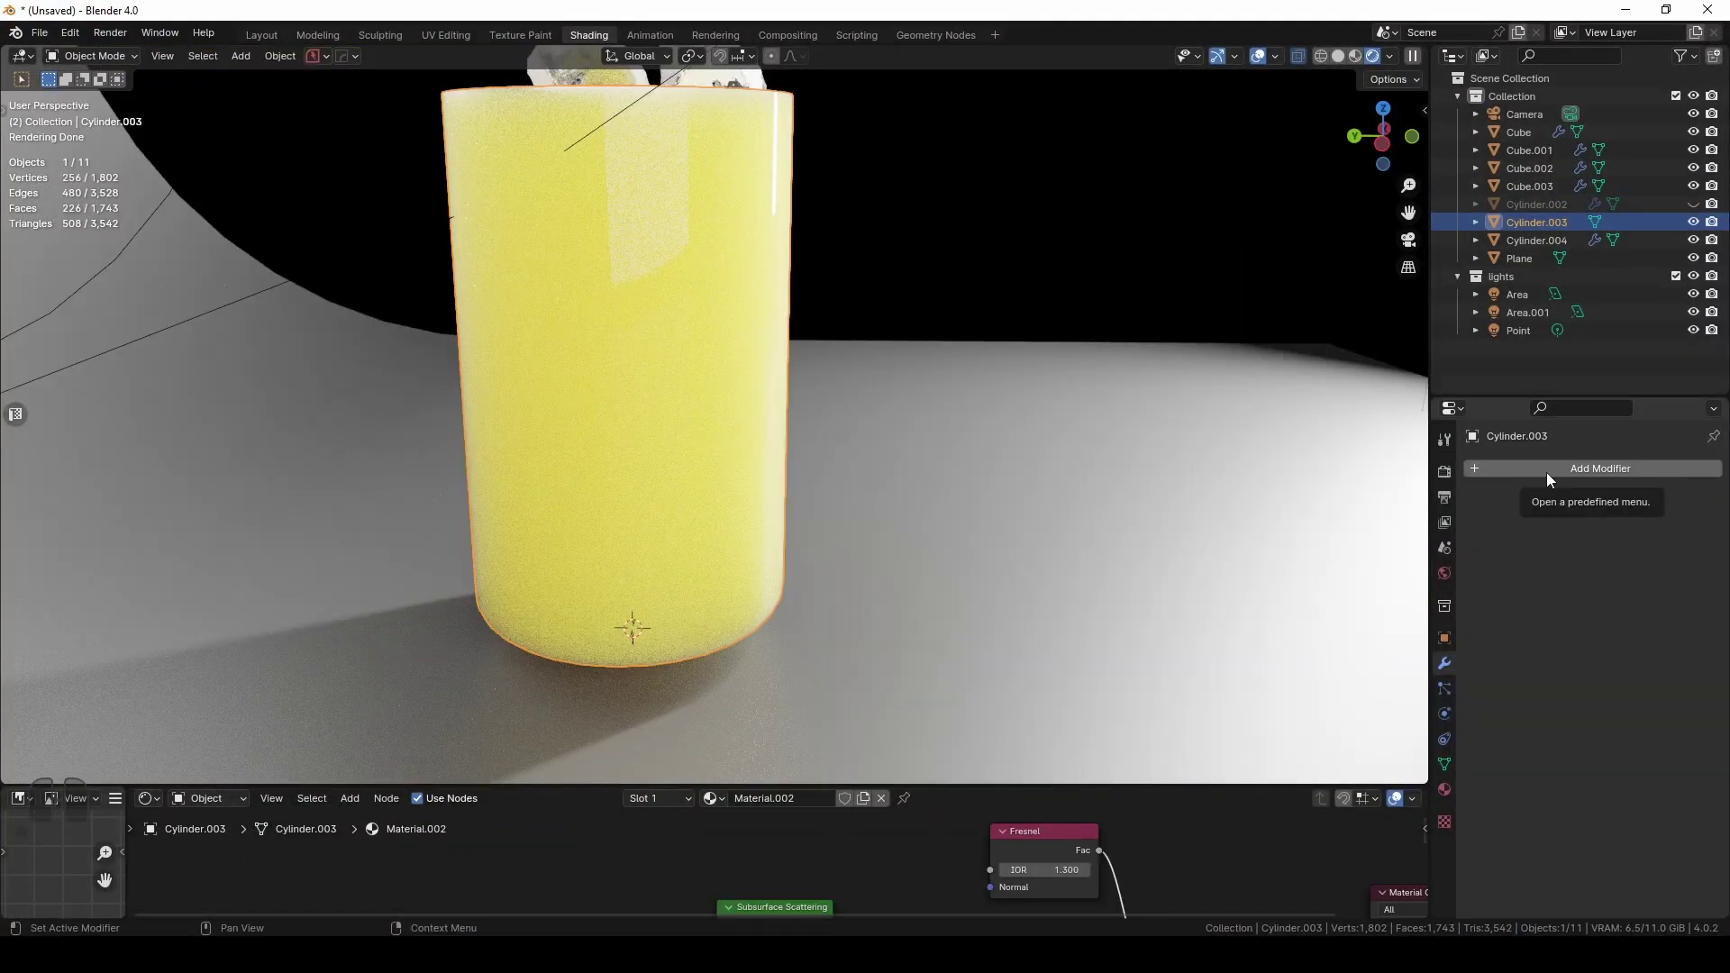
# Add a Boolean modifier to the liquid, using Difference with the Fast solver and Cube.003 as the object
pyautogui.click(1546, 469)
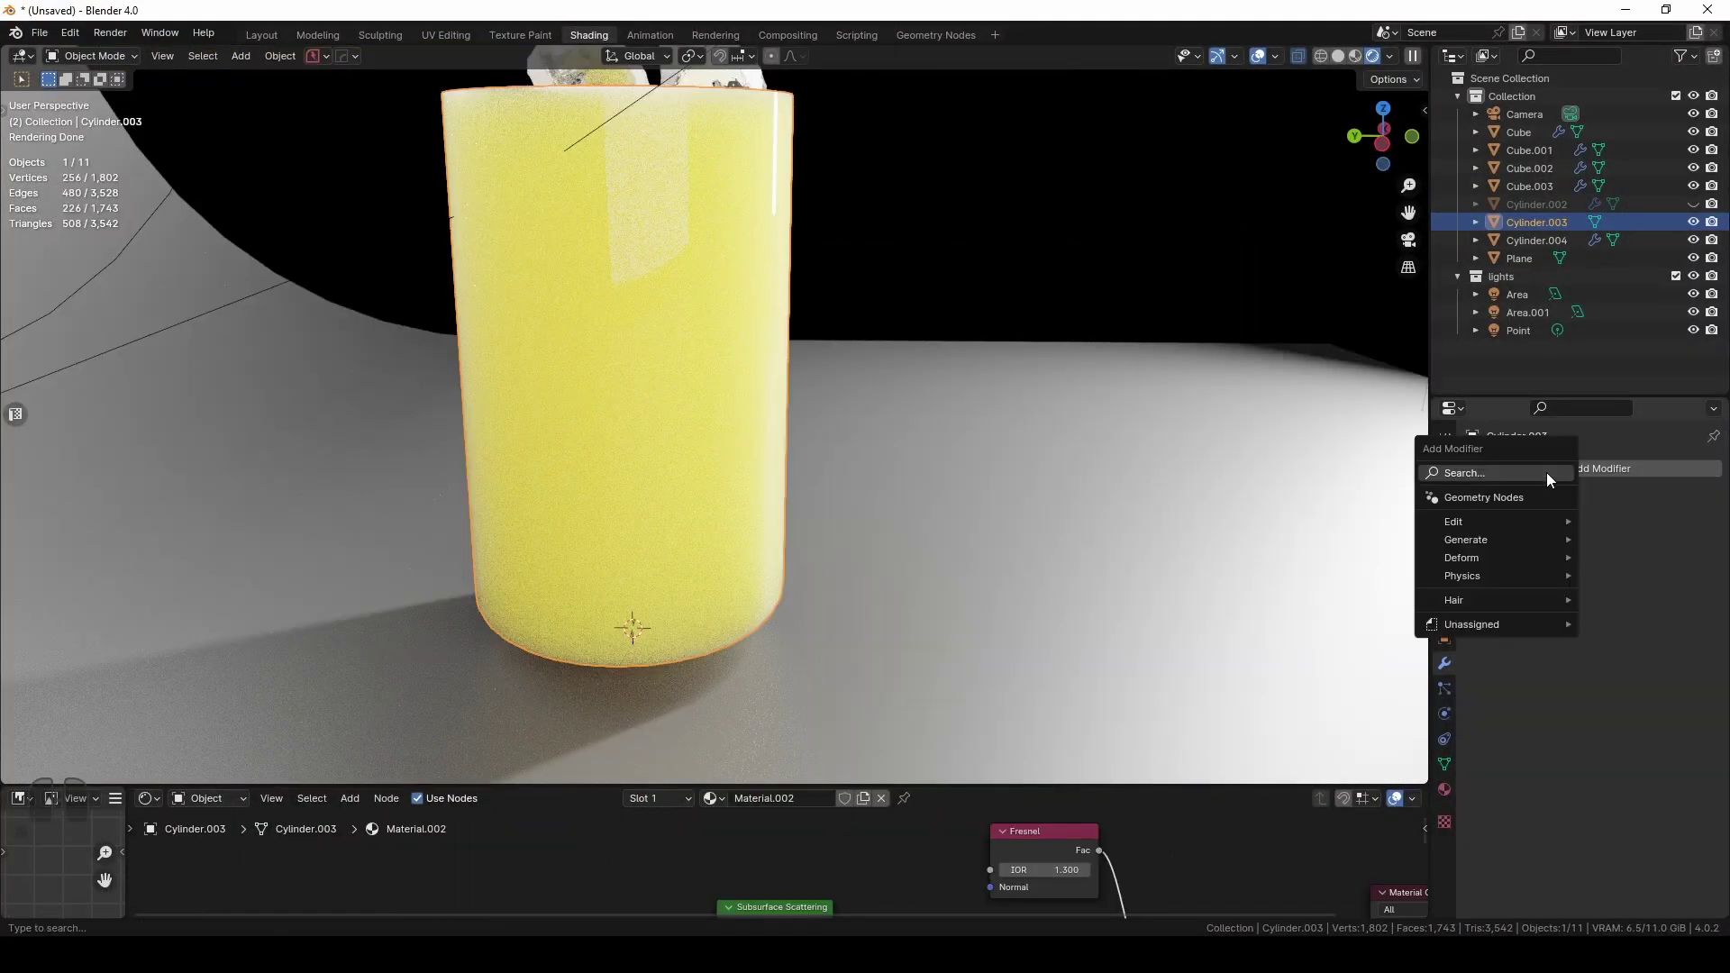
pyautogui.write('bo')
pyautogui.press('Return')
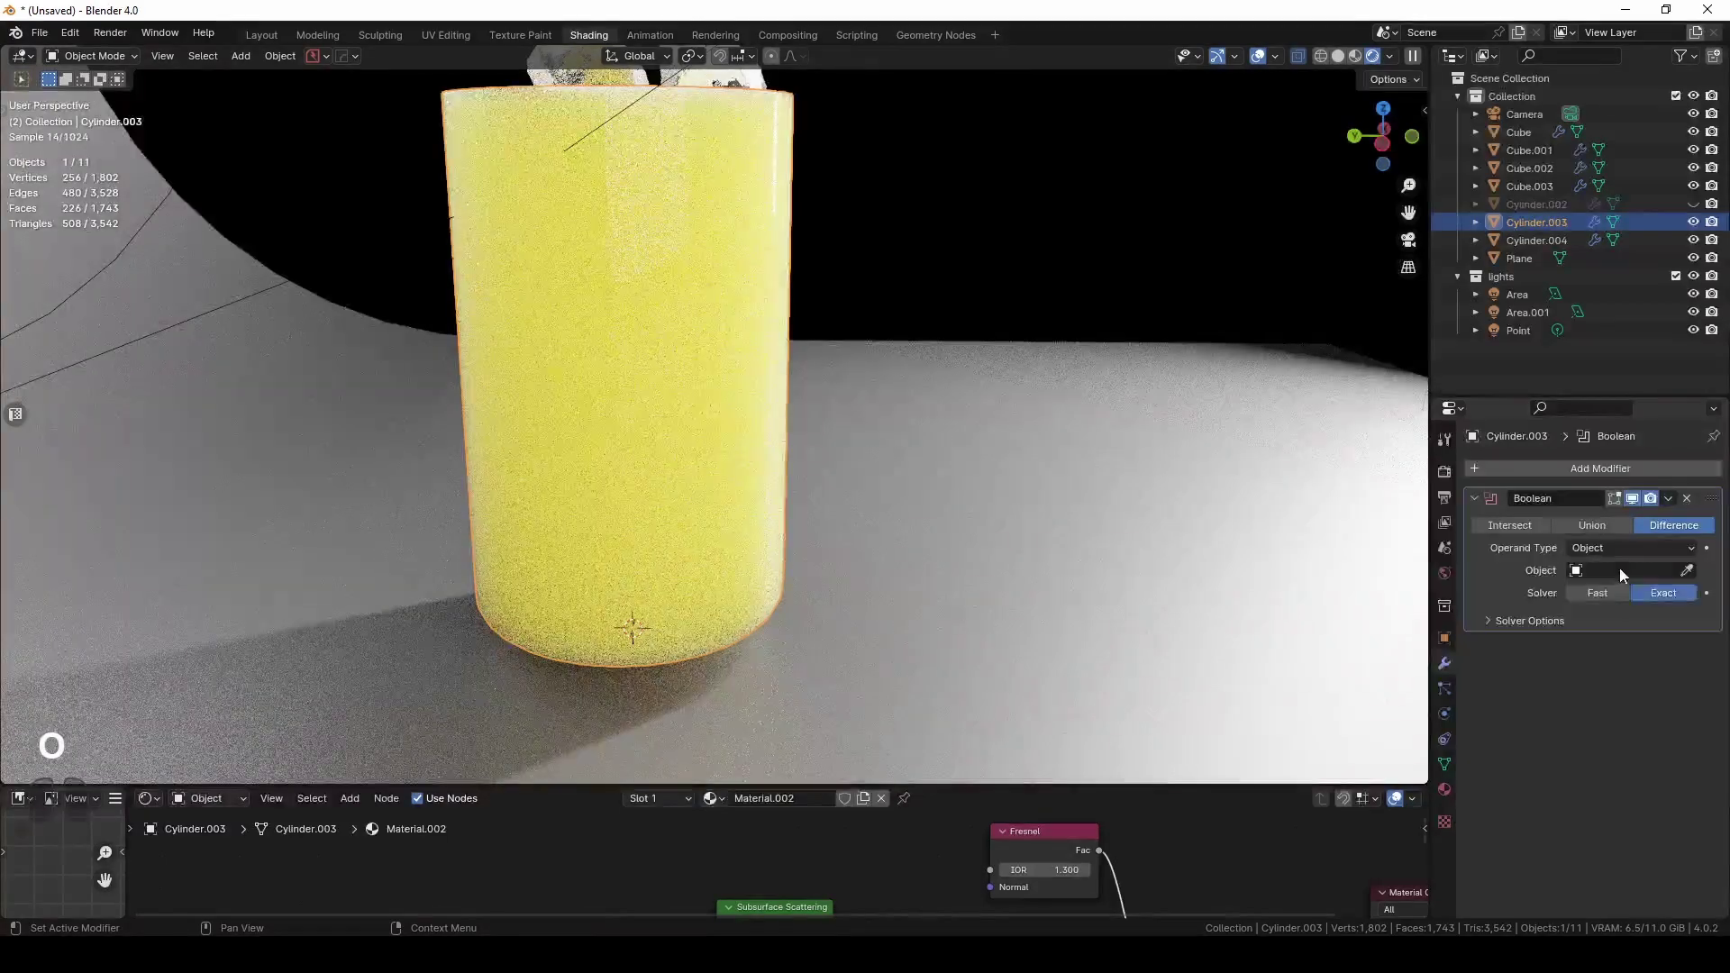
pyautogui.click(1572, 594)
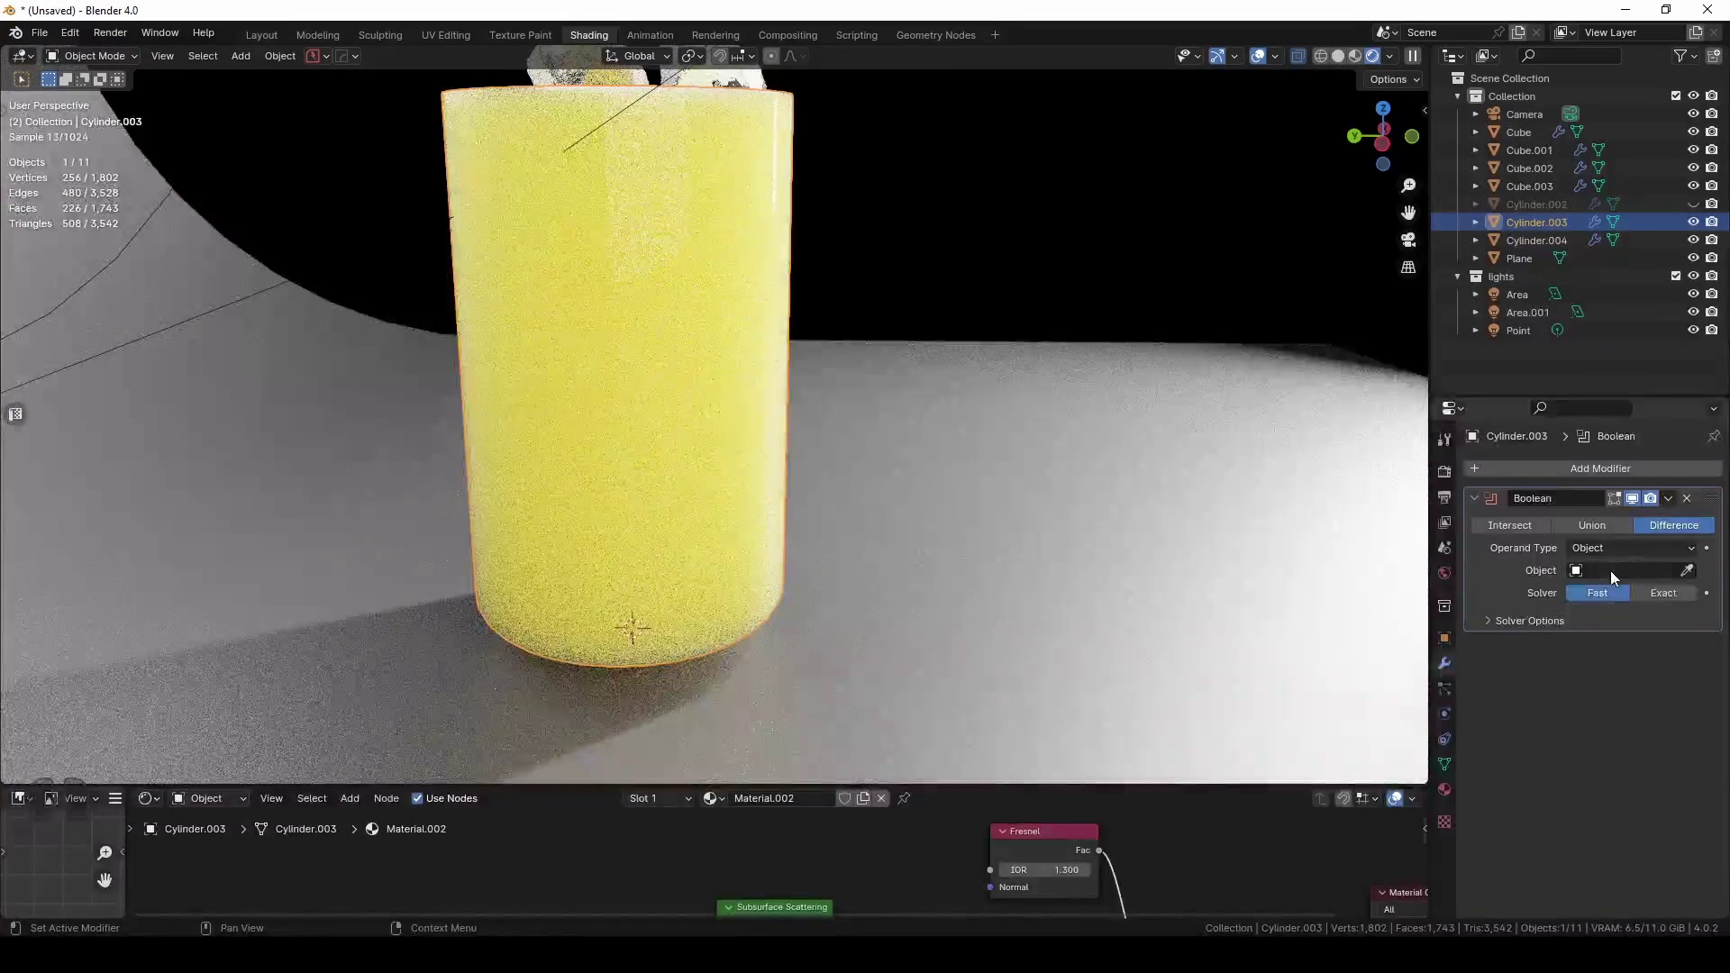
pyautogui.click(1612, 570)
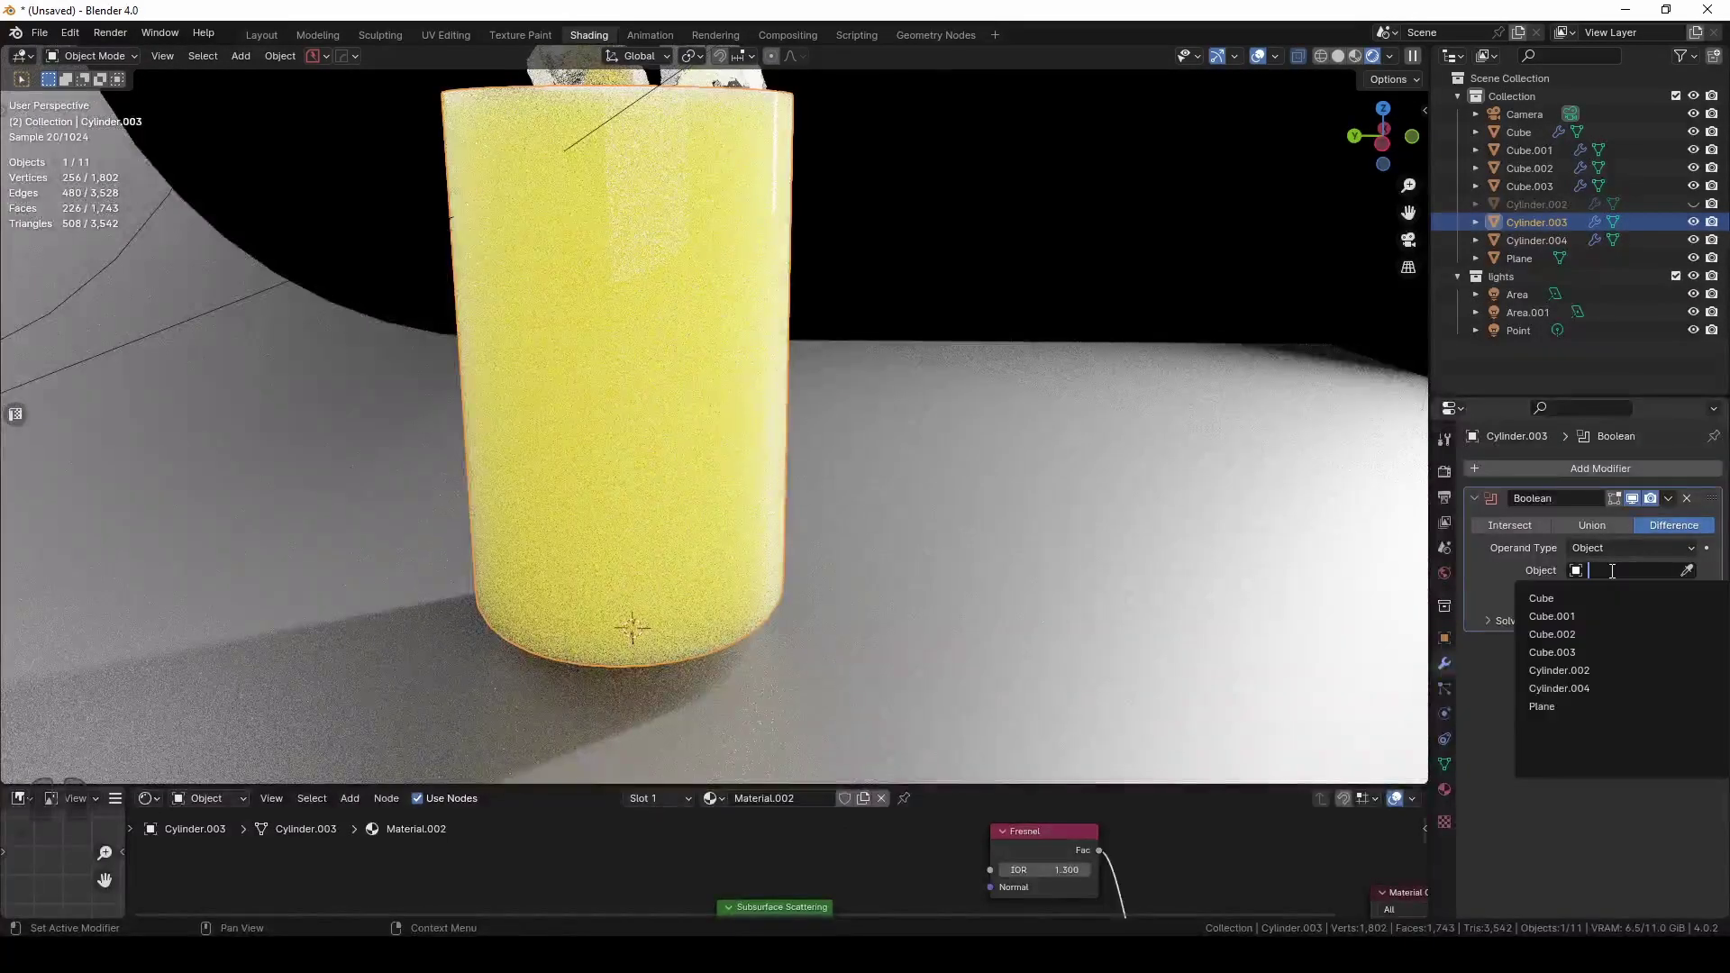
pyautogui.click(1568, 653)
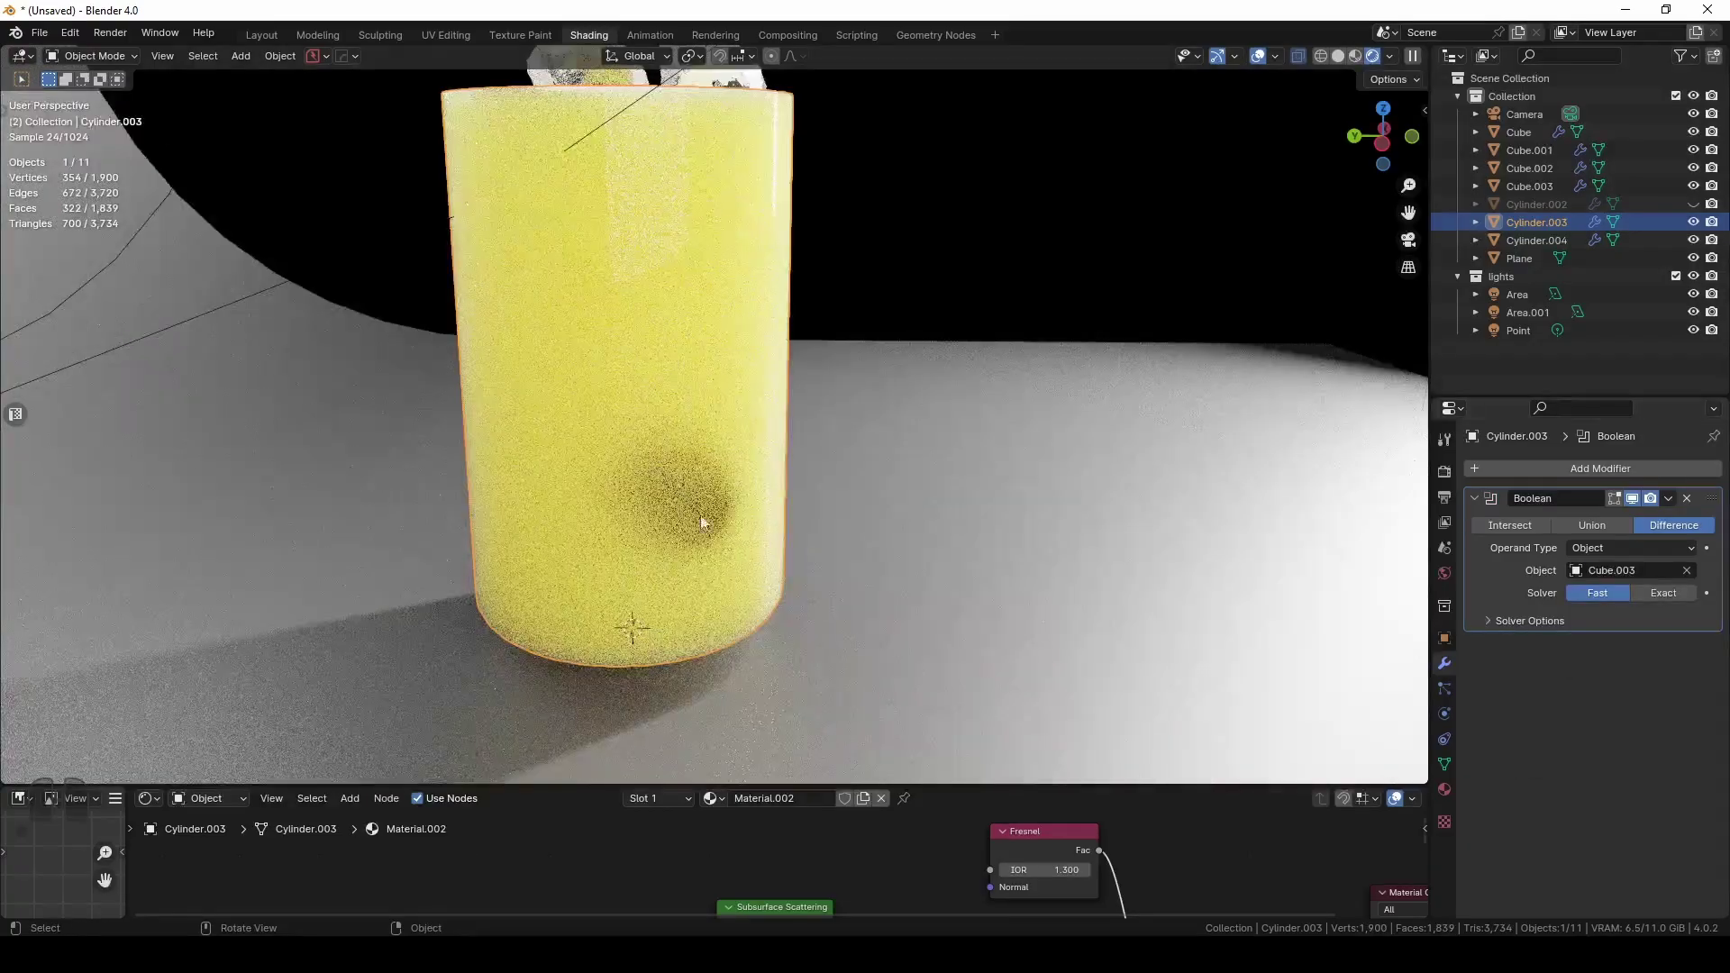
# Select the submerged ice cube and move it slightly toward the glass wall
pyautogui.scroll(3, 699, 551)
pyautogui.keyDown('shift'); pyautogui.moveTo(725, 569); pyautogui.dragTo(617, 441, button='middle'); pyautogui.keyUp('shift')
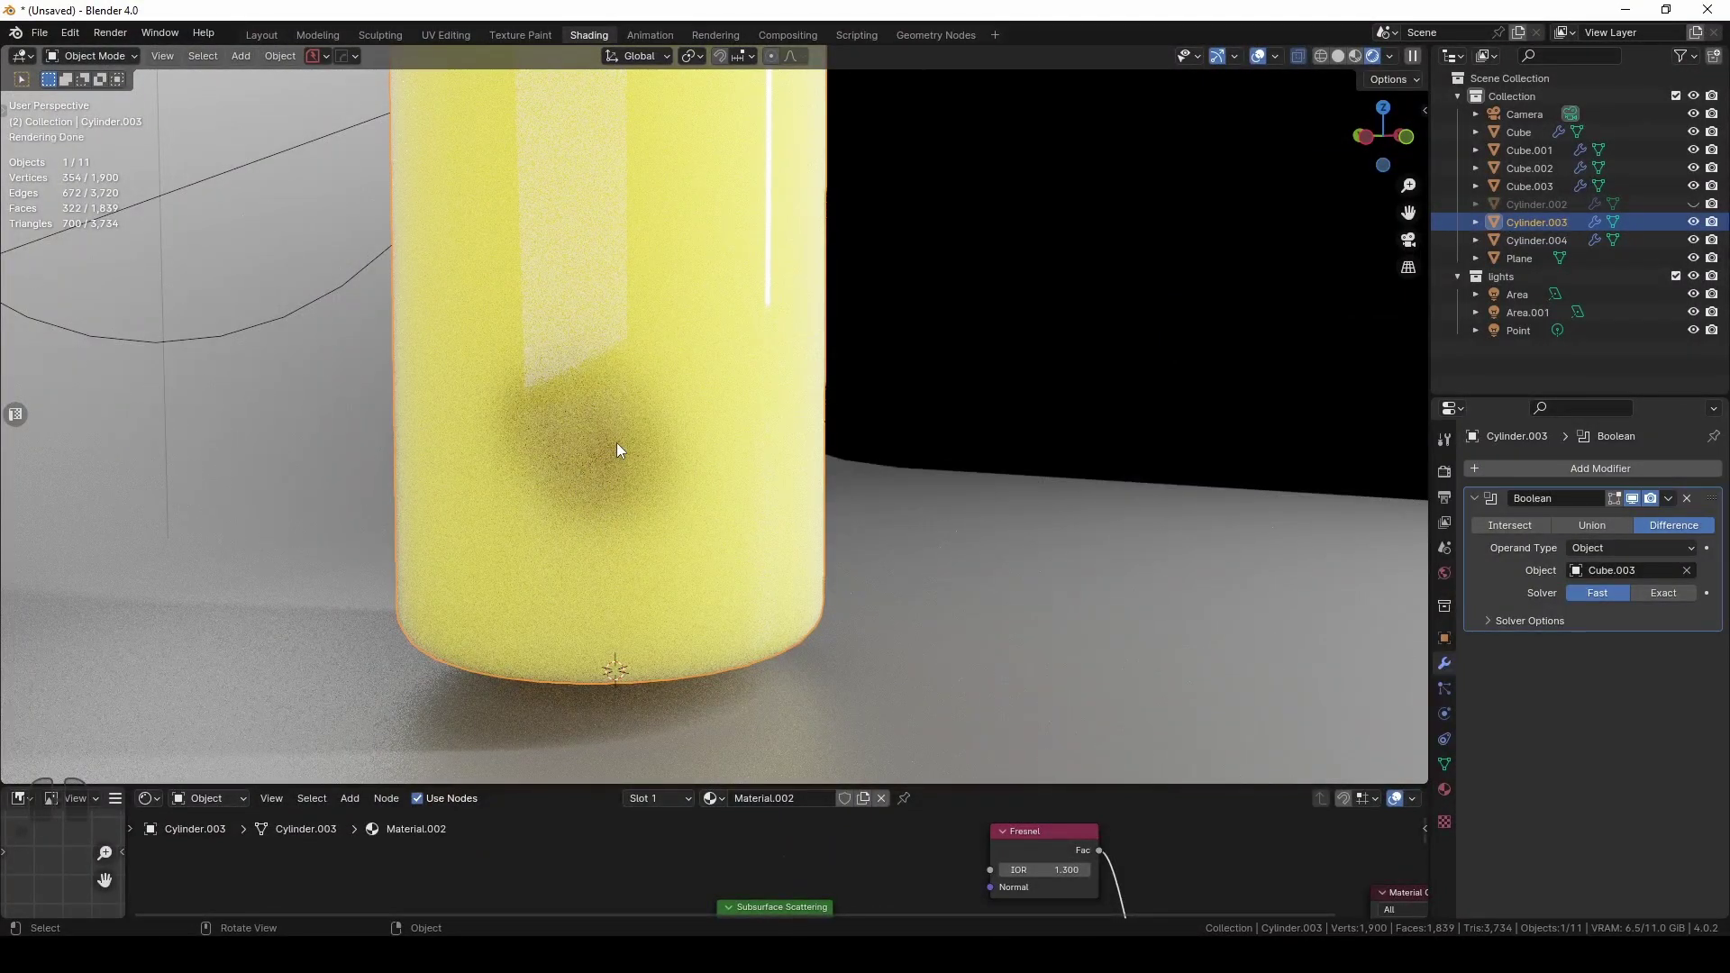
pyautogui.click(614, 443)
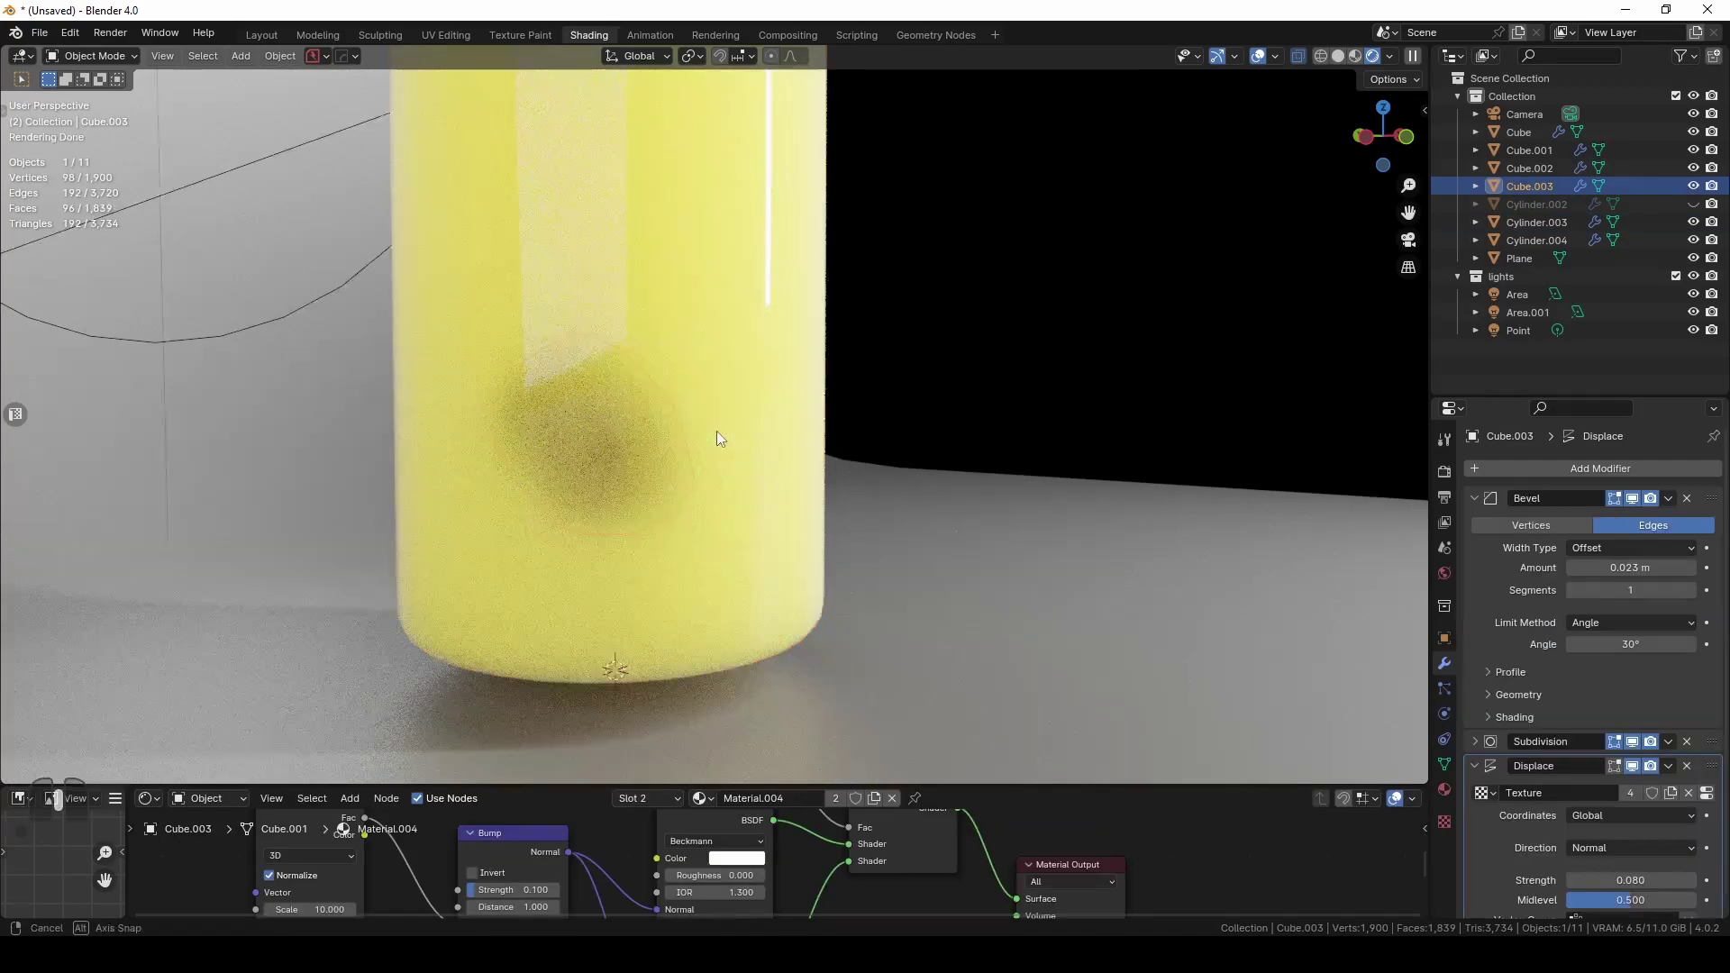
pyautogui.moveTo(737, 434); pyautogui.dragTo(935, 470, button='middle')
pyautogui.scroll(-2, 714, 435)
pyautogui.scroll(3, 935, 469)
pyautogui.scroll(2, 1058, 478)
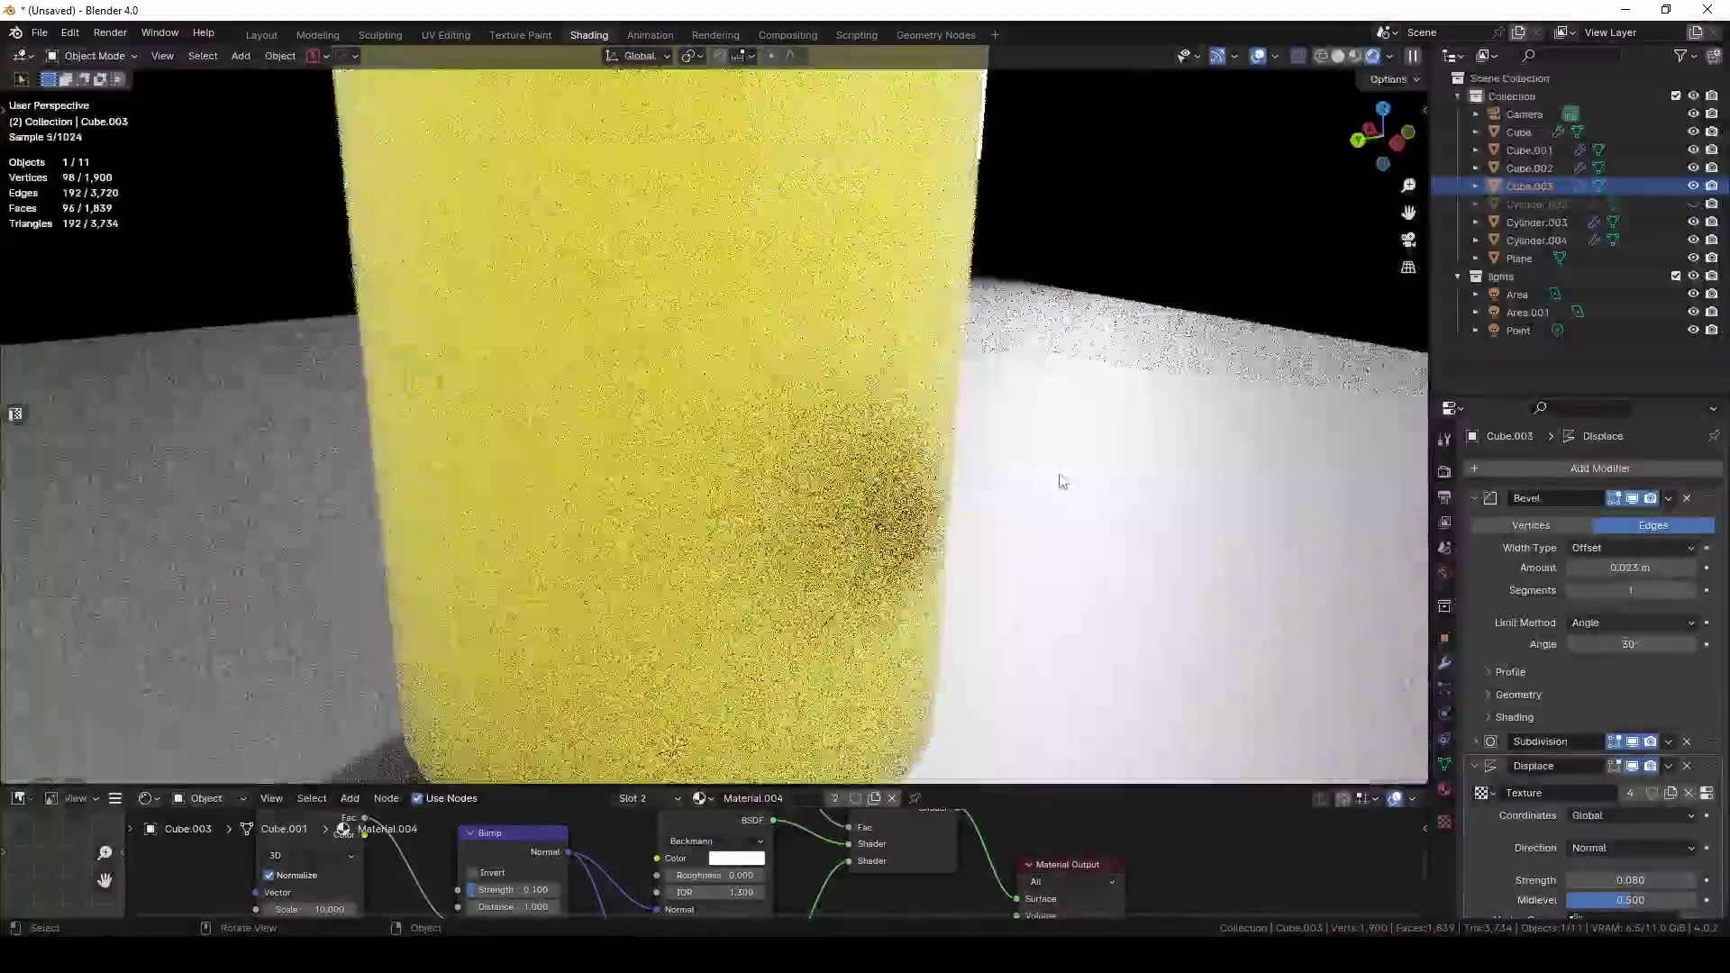
pyautogui.keyDown('shift'); pyautogui.moveTo(1058, 479); pyautogui.dragTo(962, 435, button='middle'); pyautogui.keyUp('shift')
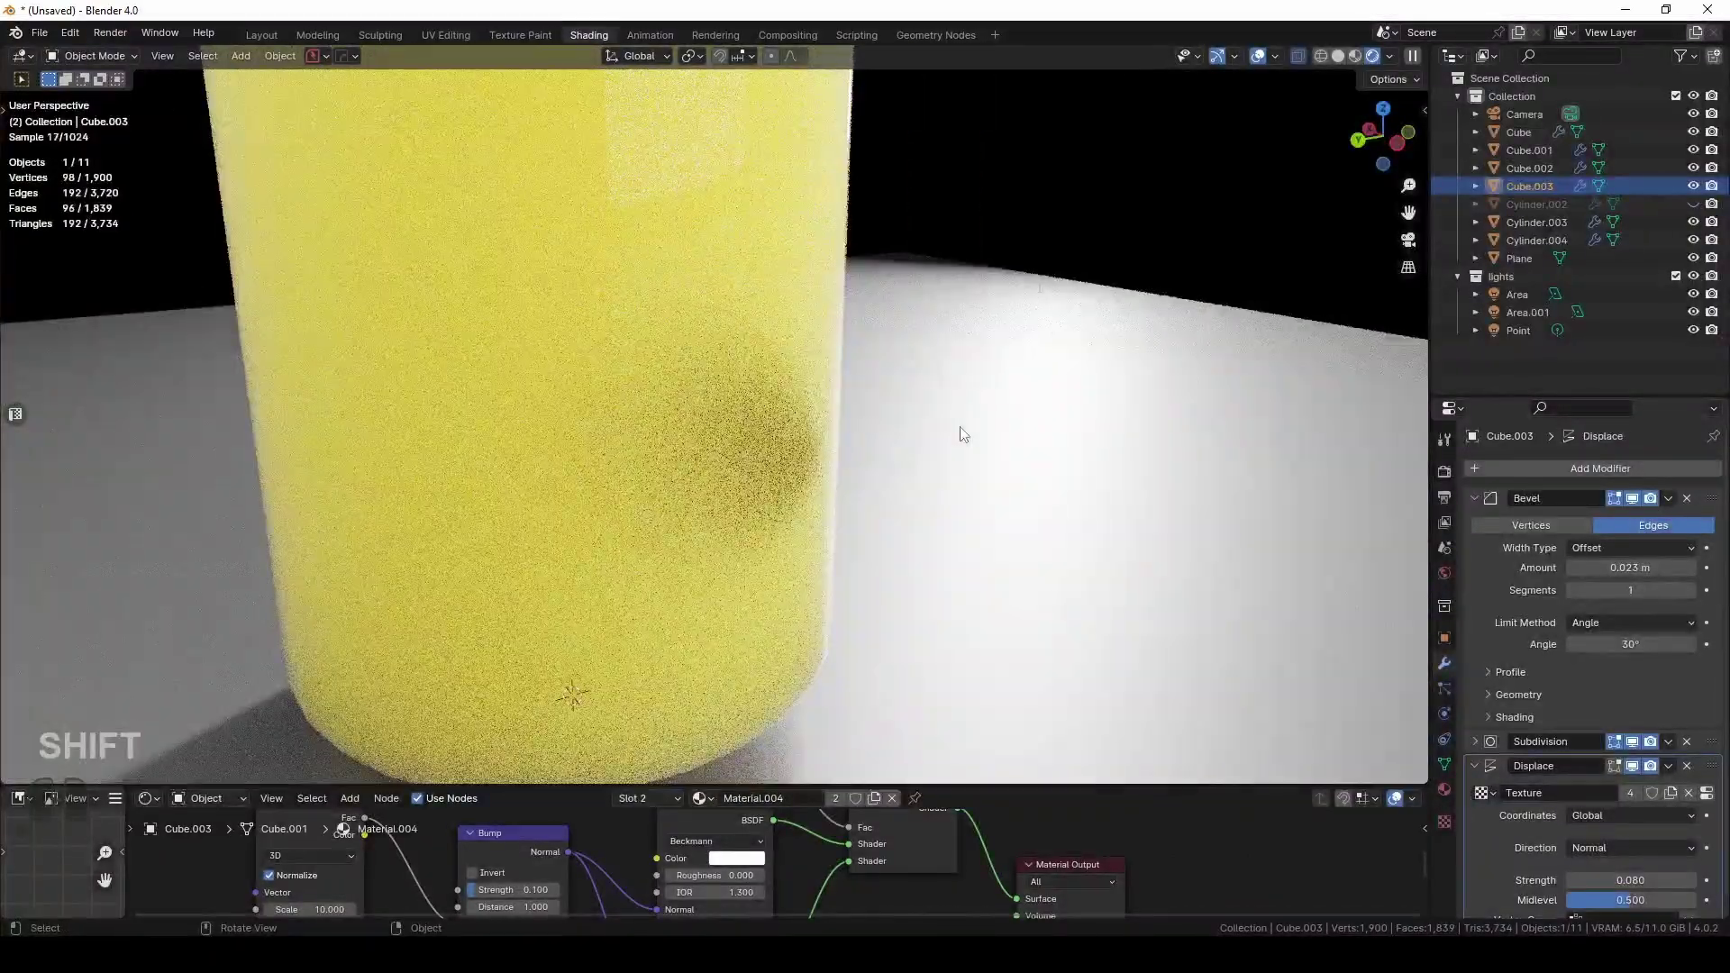
pyautogui.press('g')
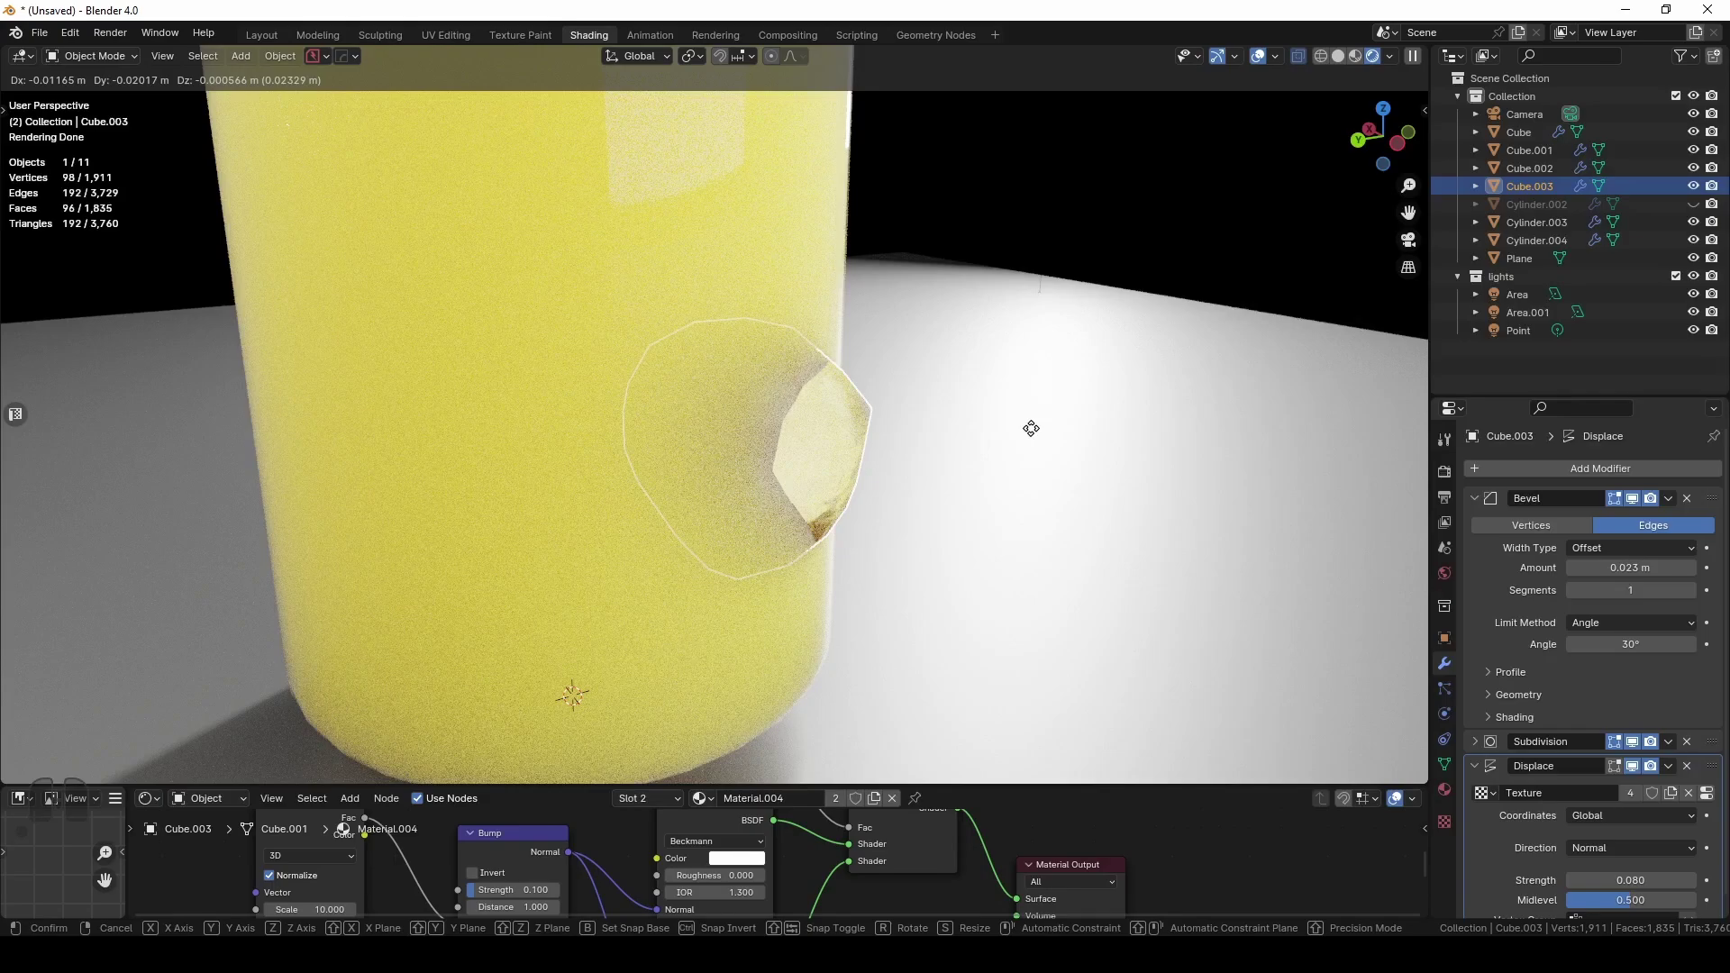
pyautogui.click(1031, 428)
# Duplicate the submerged ice cube in front view and place the copy near the opposite wall of the glass
pyautogui.moveTo(1031, 428); pyautogui.dragTo(784, 413, button='middle')
pyautogui.press('KP_1')
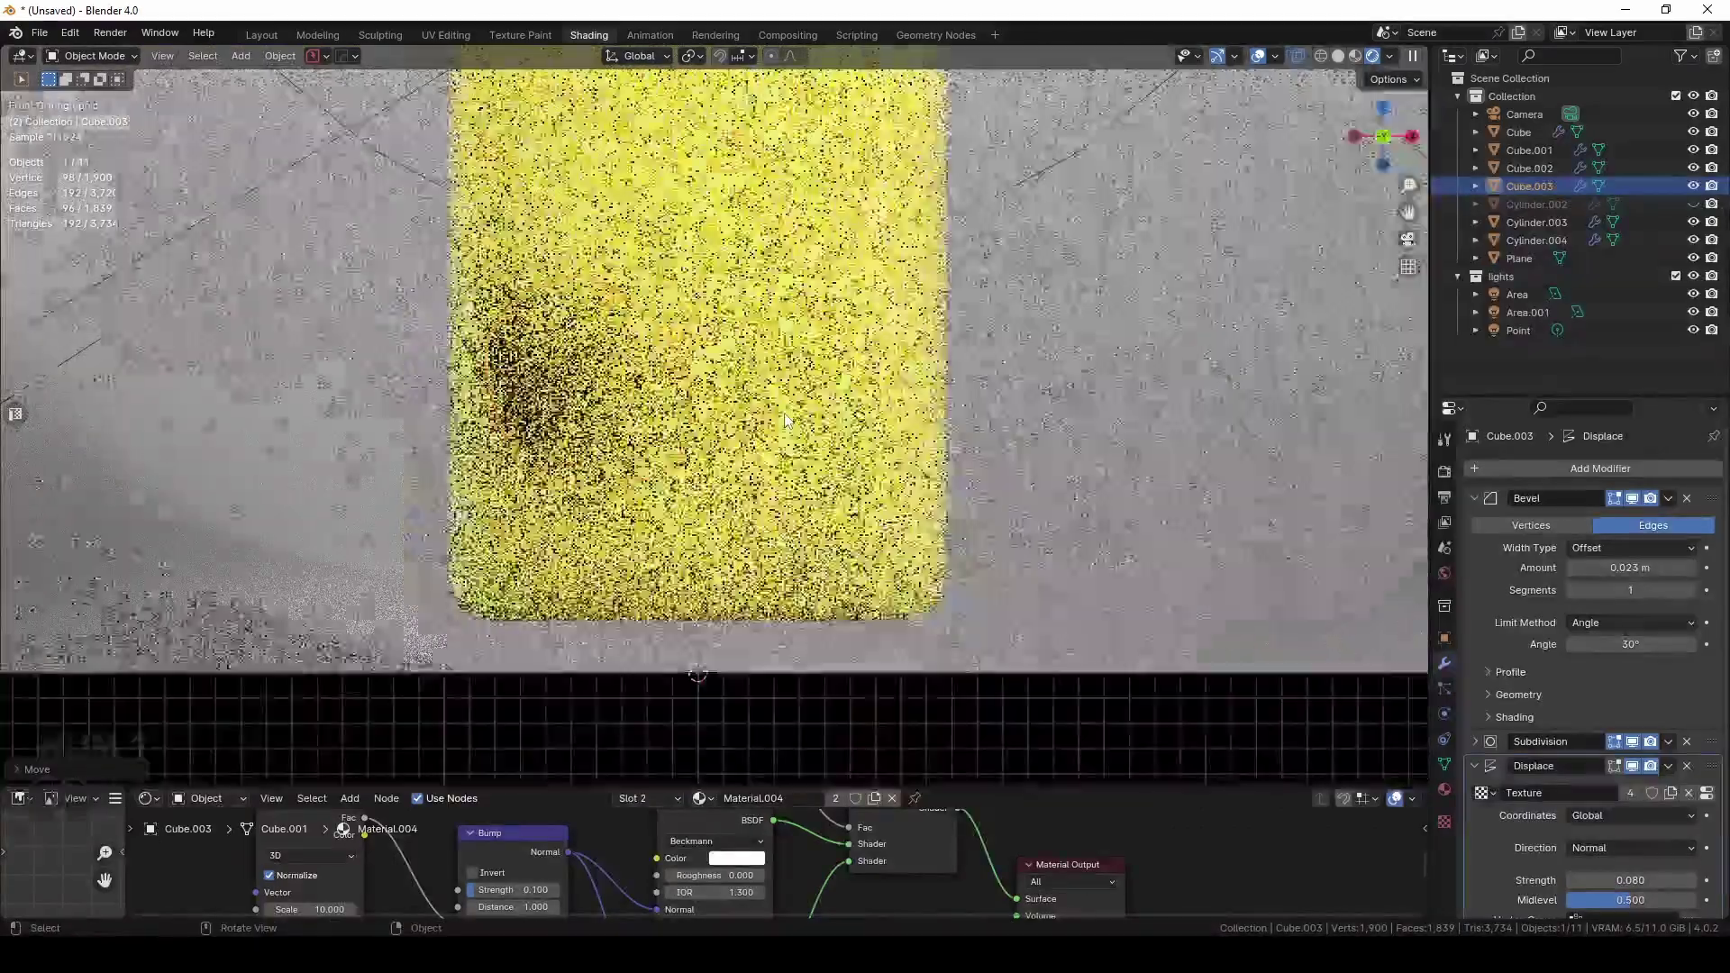
pyautogui.keyDown('shift'); pyautogui.moveTo(899, 319); pyautogui.dragTo(846, 412, button='middle'); pyautogui.keyUp('shift')
pyautogui.scroll(-1, 839, 418)
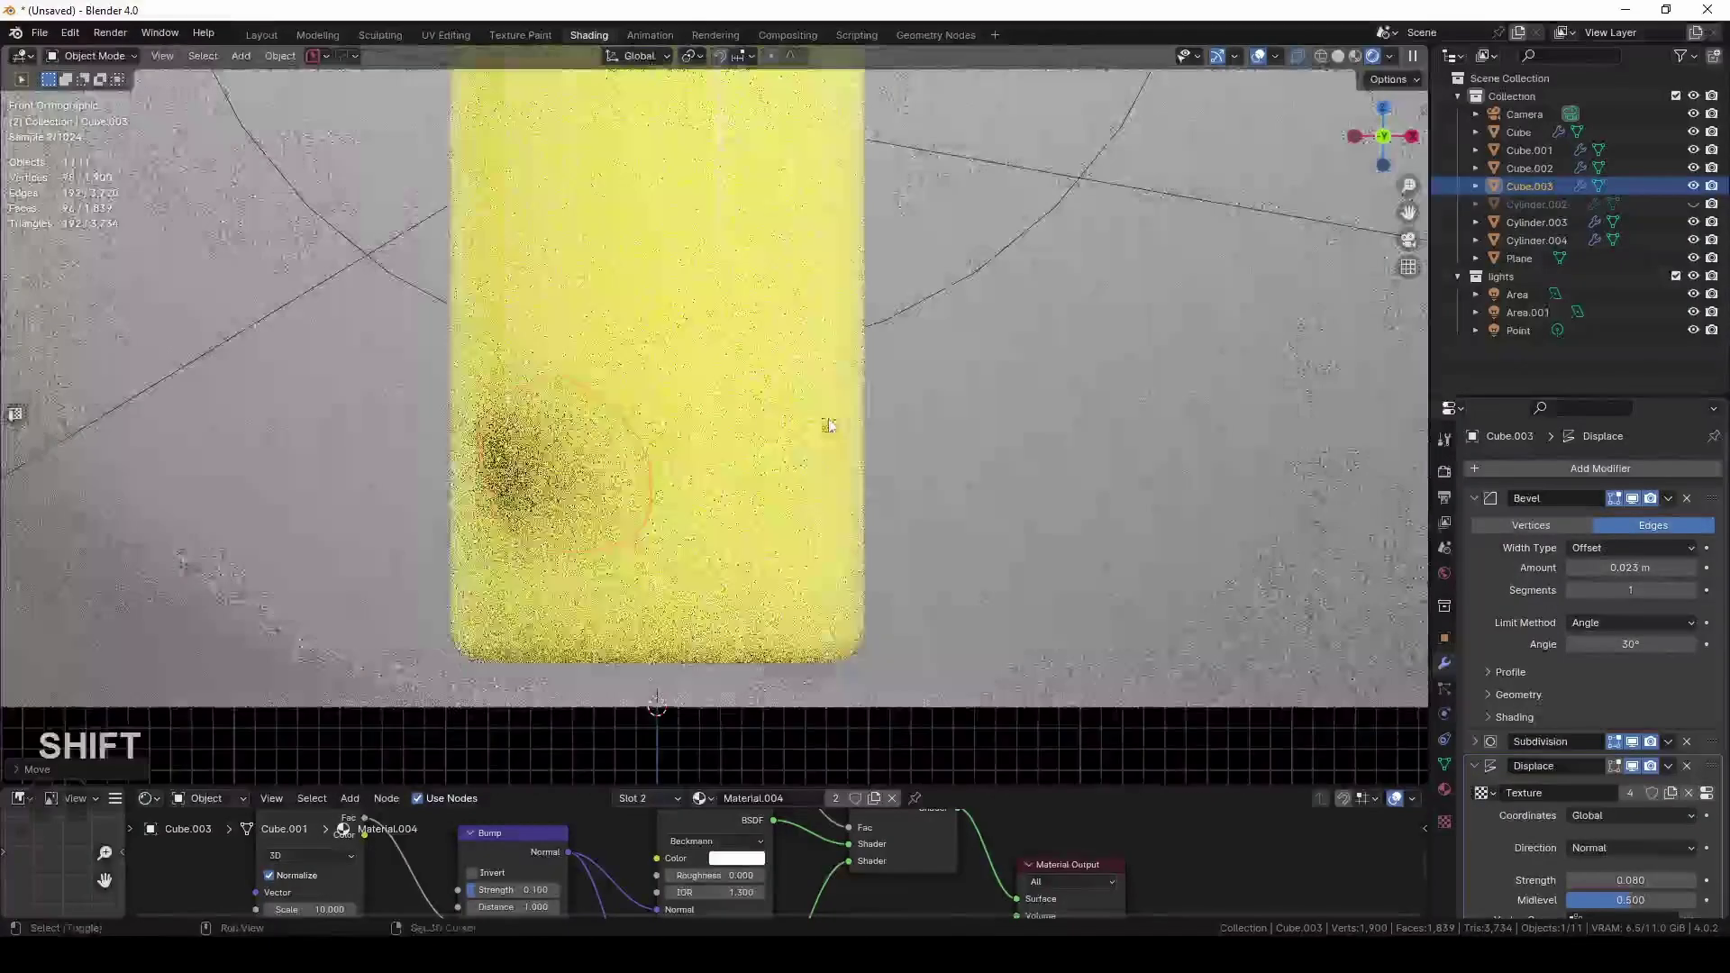
pyautogui.hotkey('shift', 'd')
pyautogui.click(1049, 380)
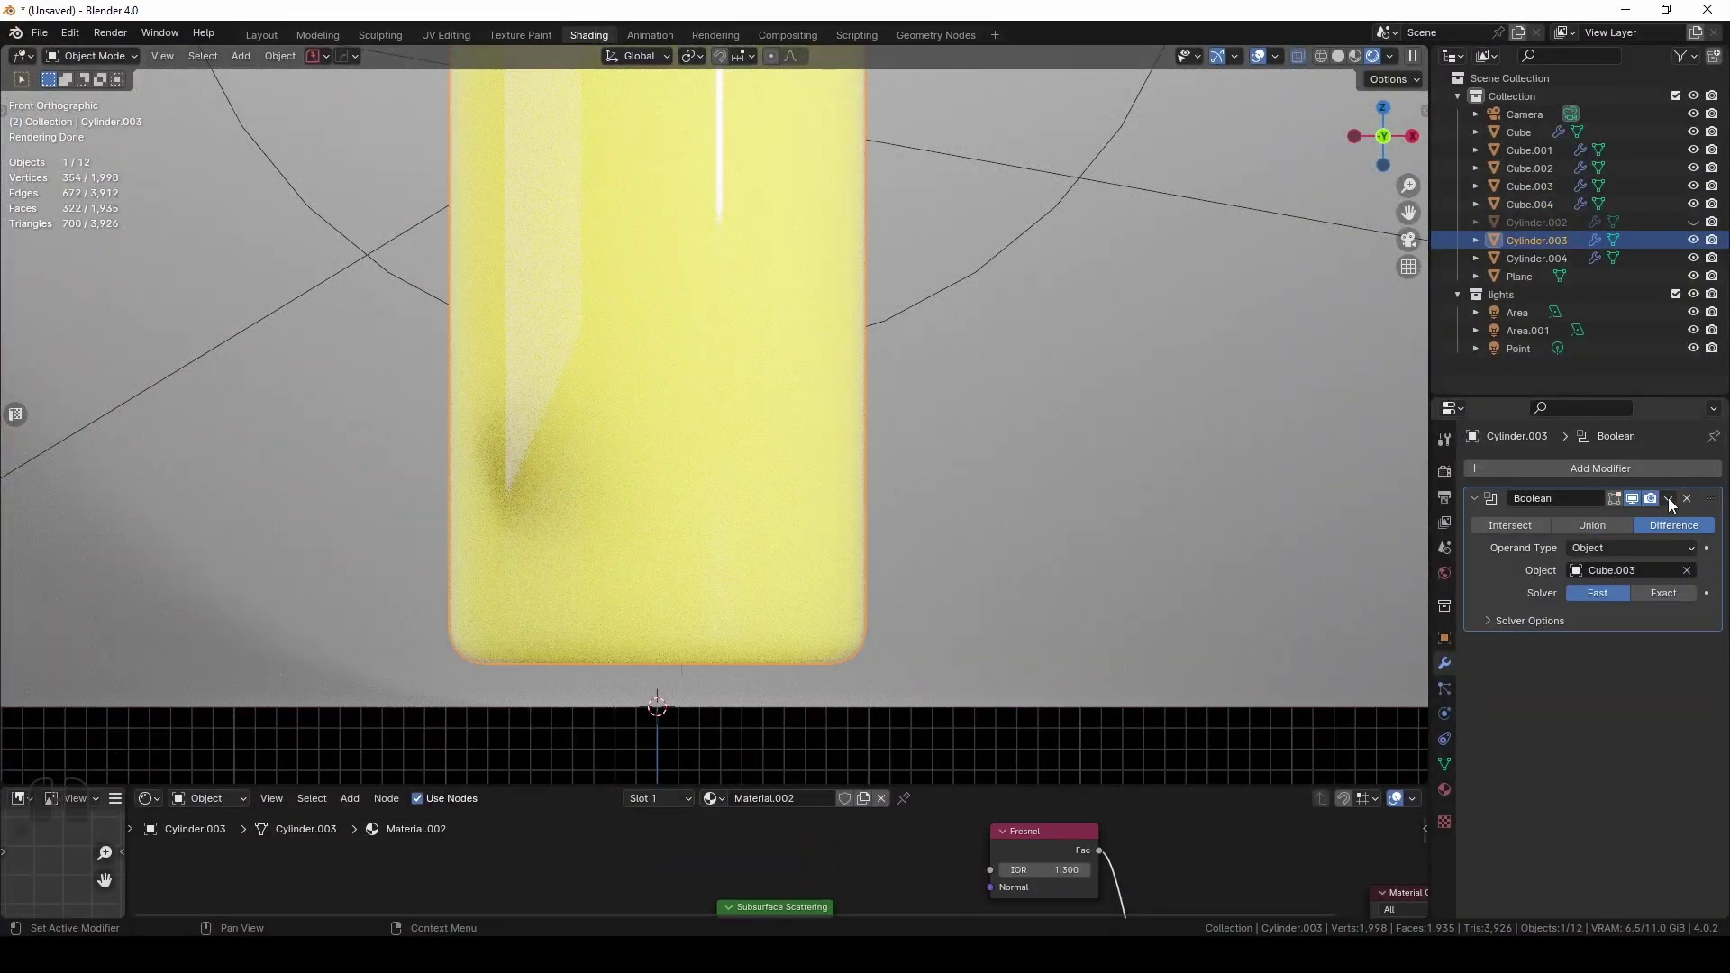
# Duplicate the liquid's Boolean modifier and set the copy's object to Cube.004
pyautogui.click(1668, 499)
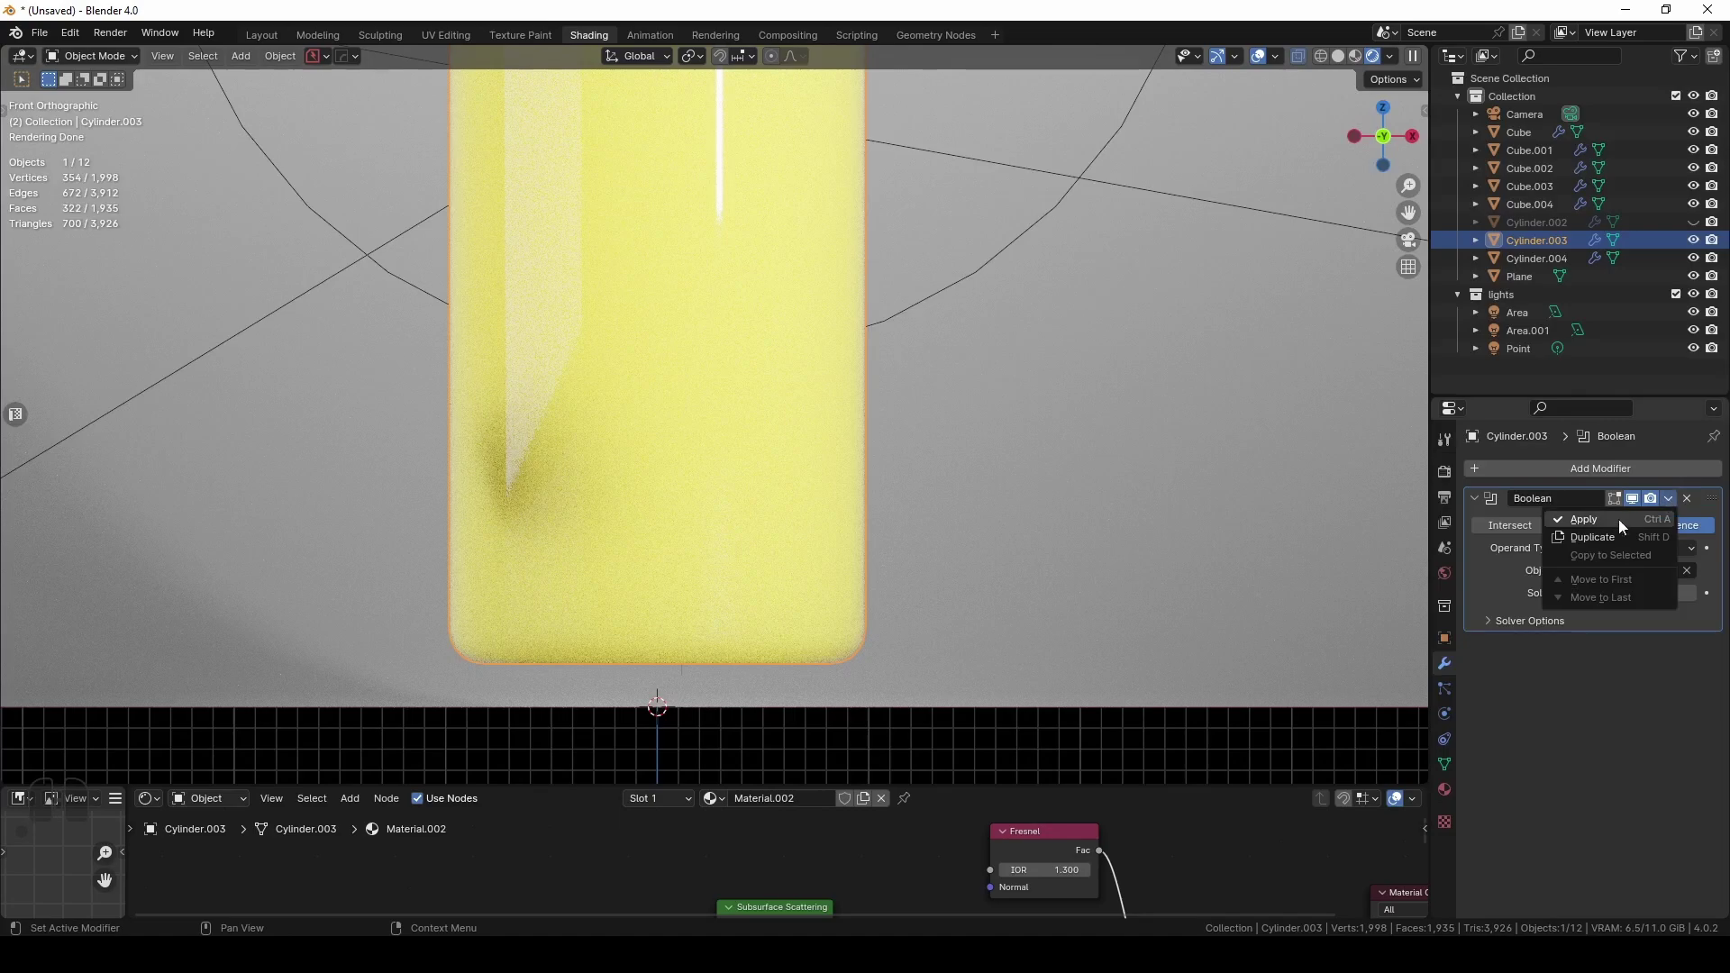
pyautogui.click(1600, 539)
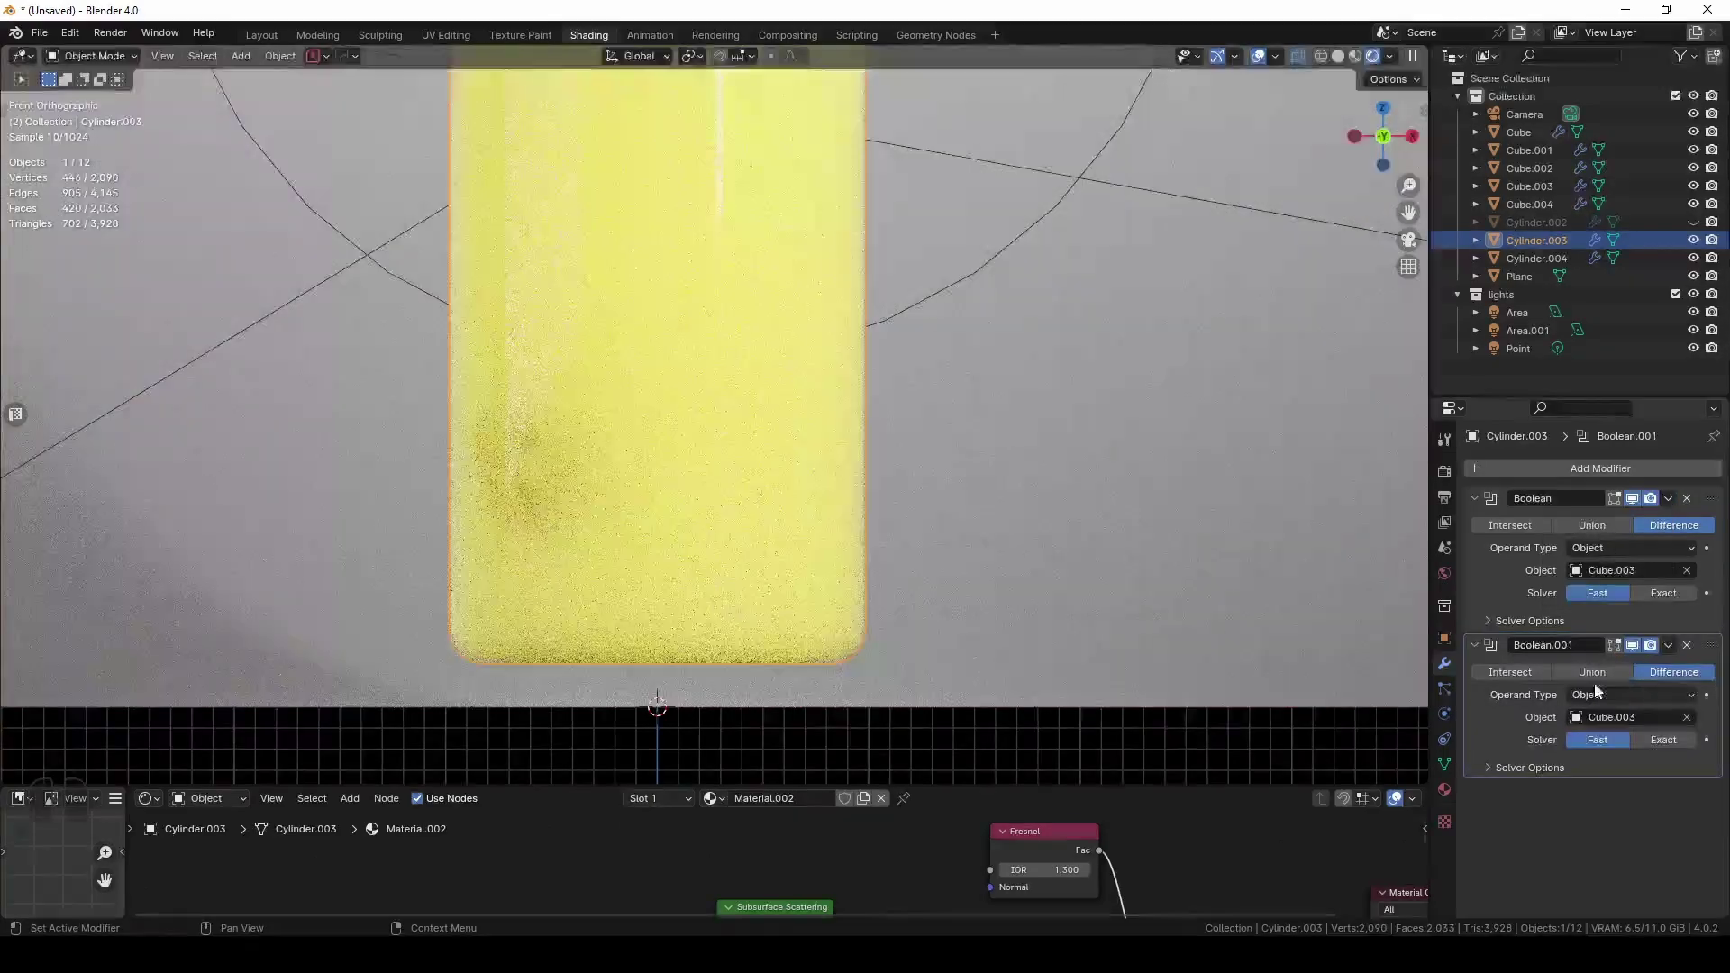
pyautogui.click(1657, 716)
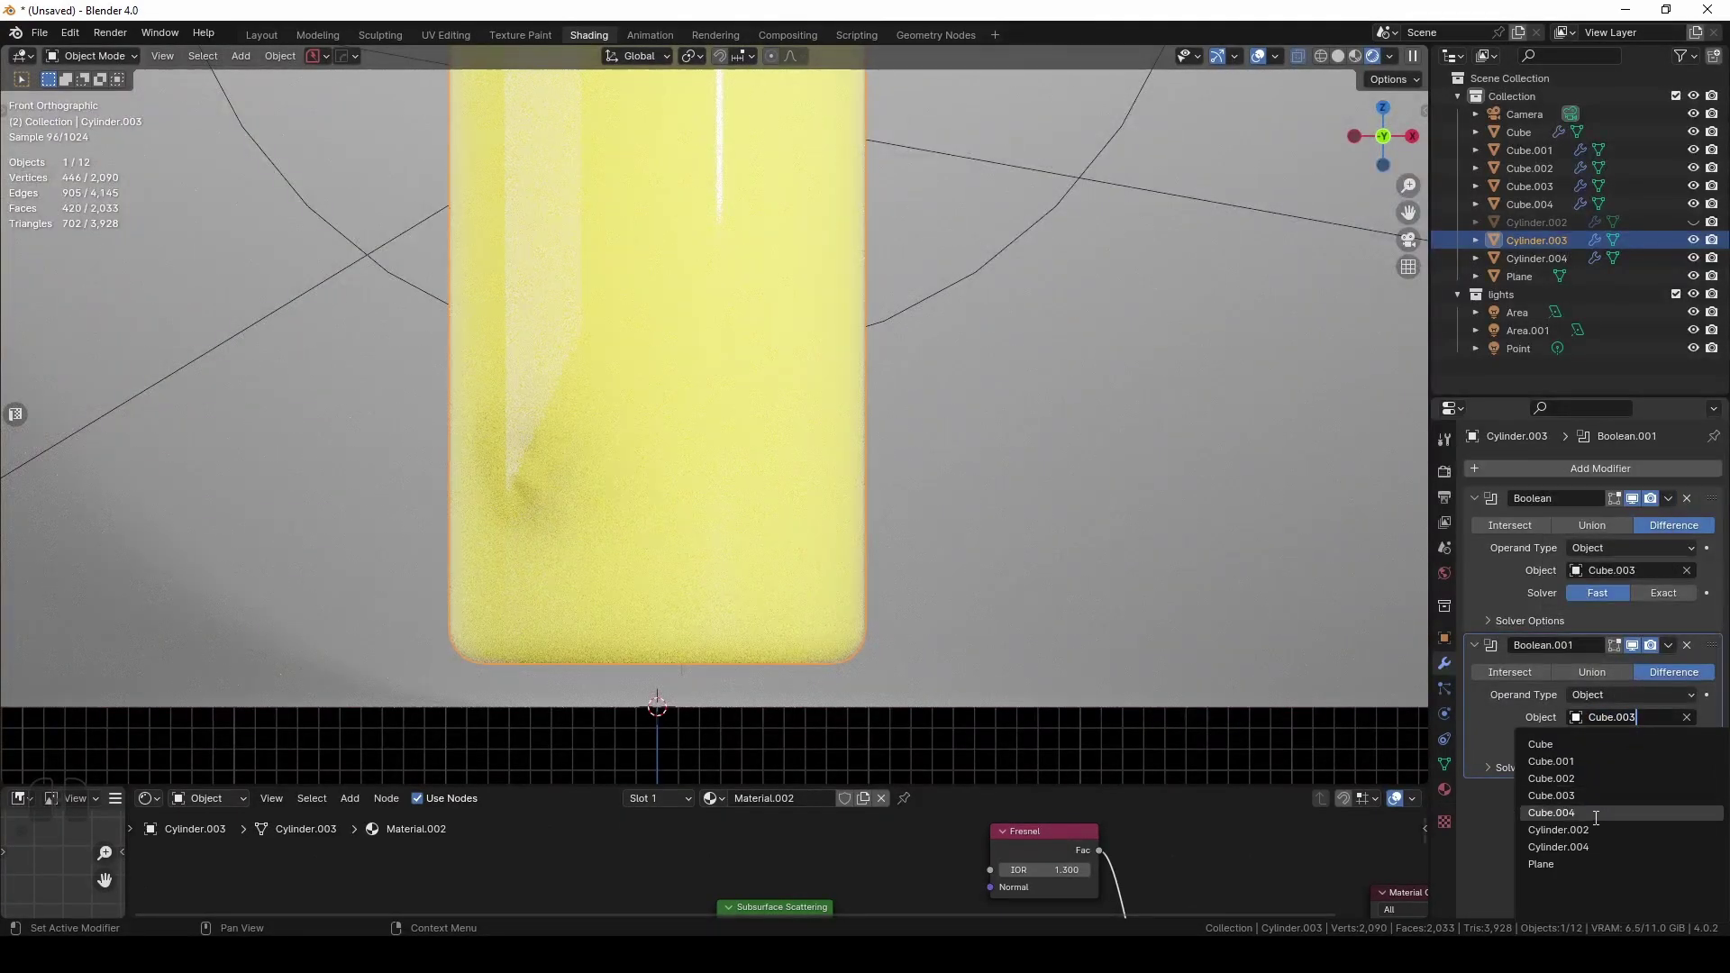
pyautogui.click(1600, 814)
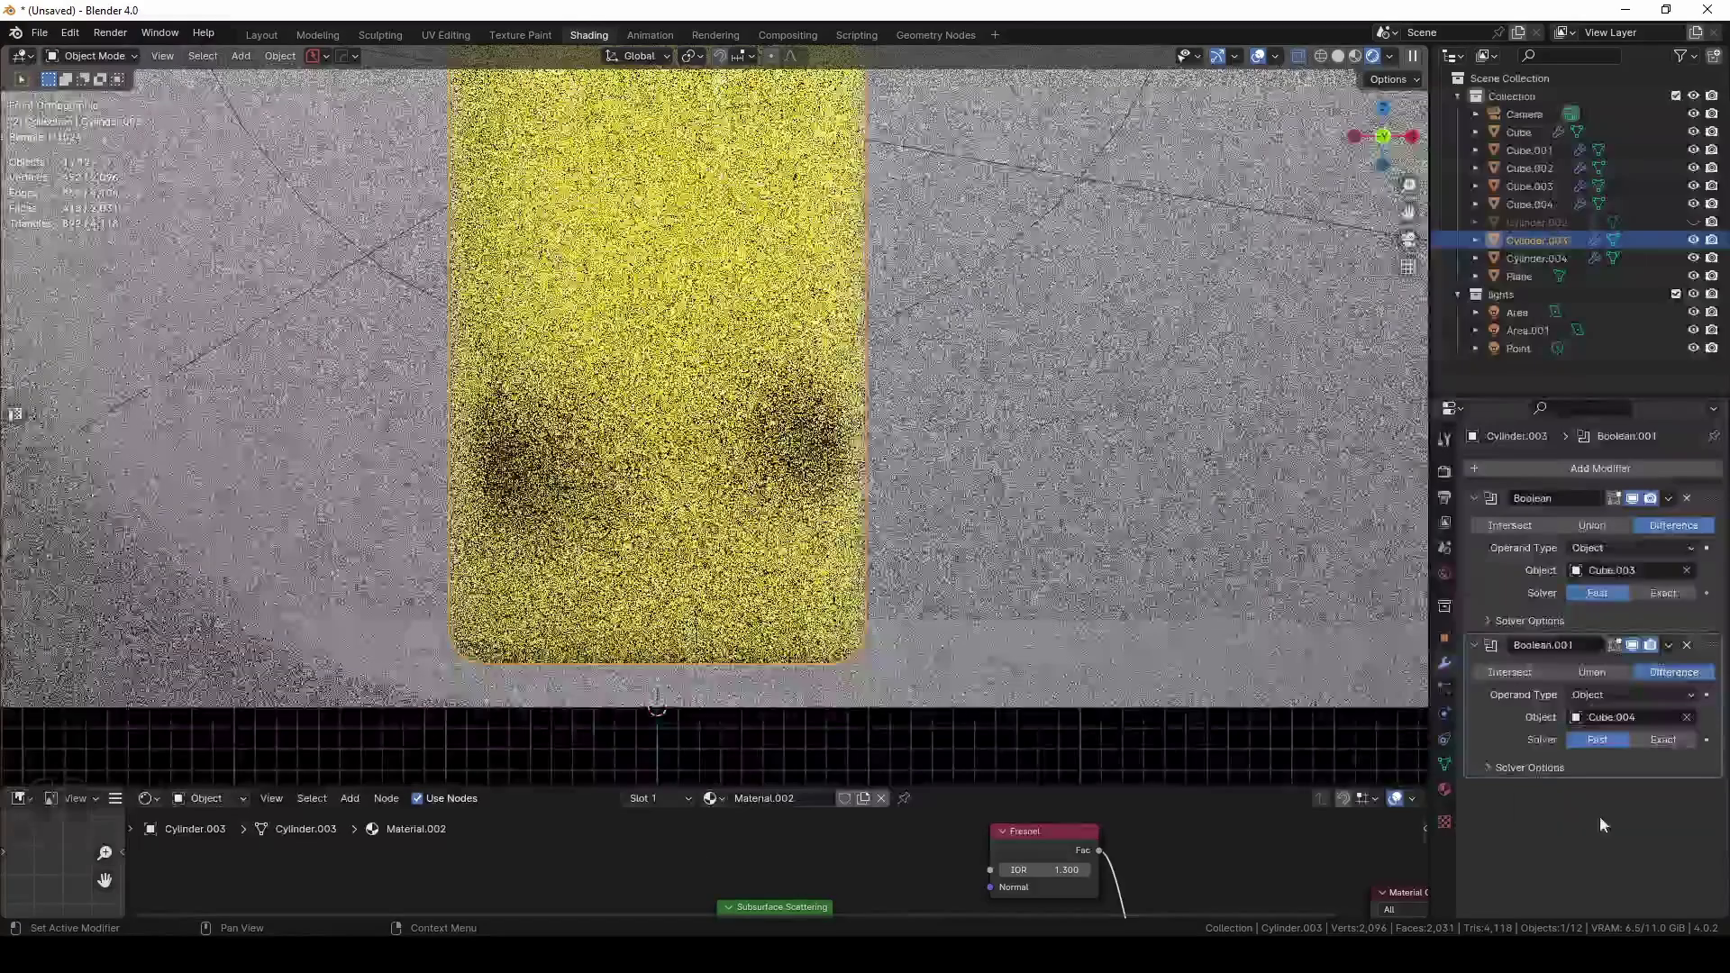
# Duplicate the second submerged ice cube higher in the glass, duplicate the liquid's first Boolean modifier and set Boolean.001's object to Cube.005
pyautogui.click(805, 445)
pyautogui.hotkey('shift', 'd')
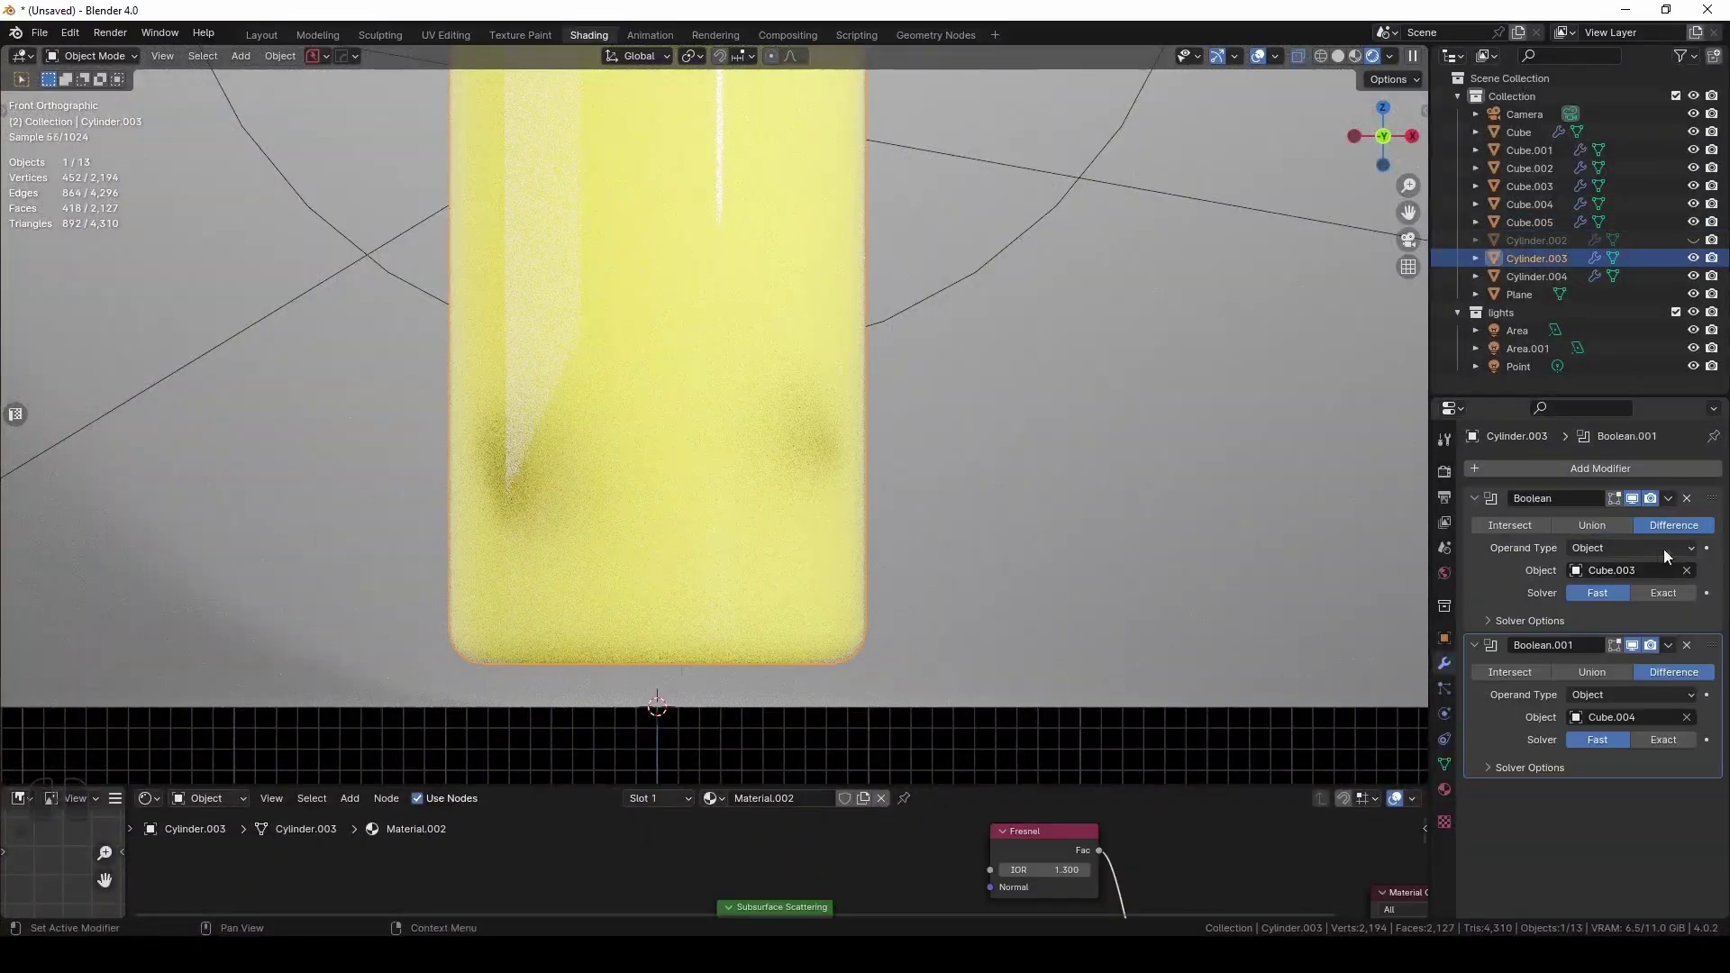
pyautogui.click(1668, 499)
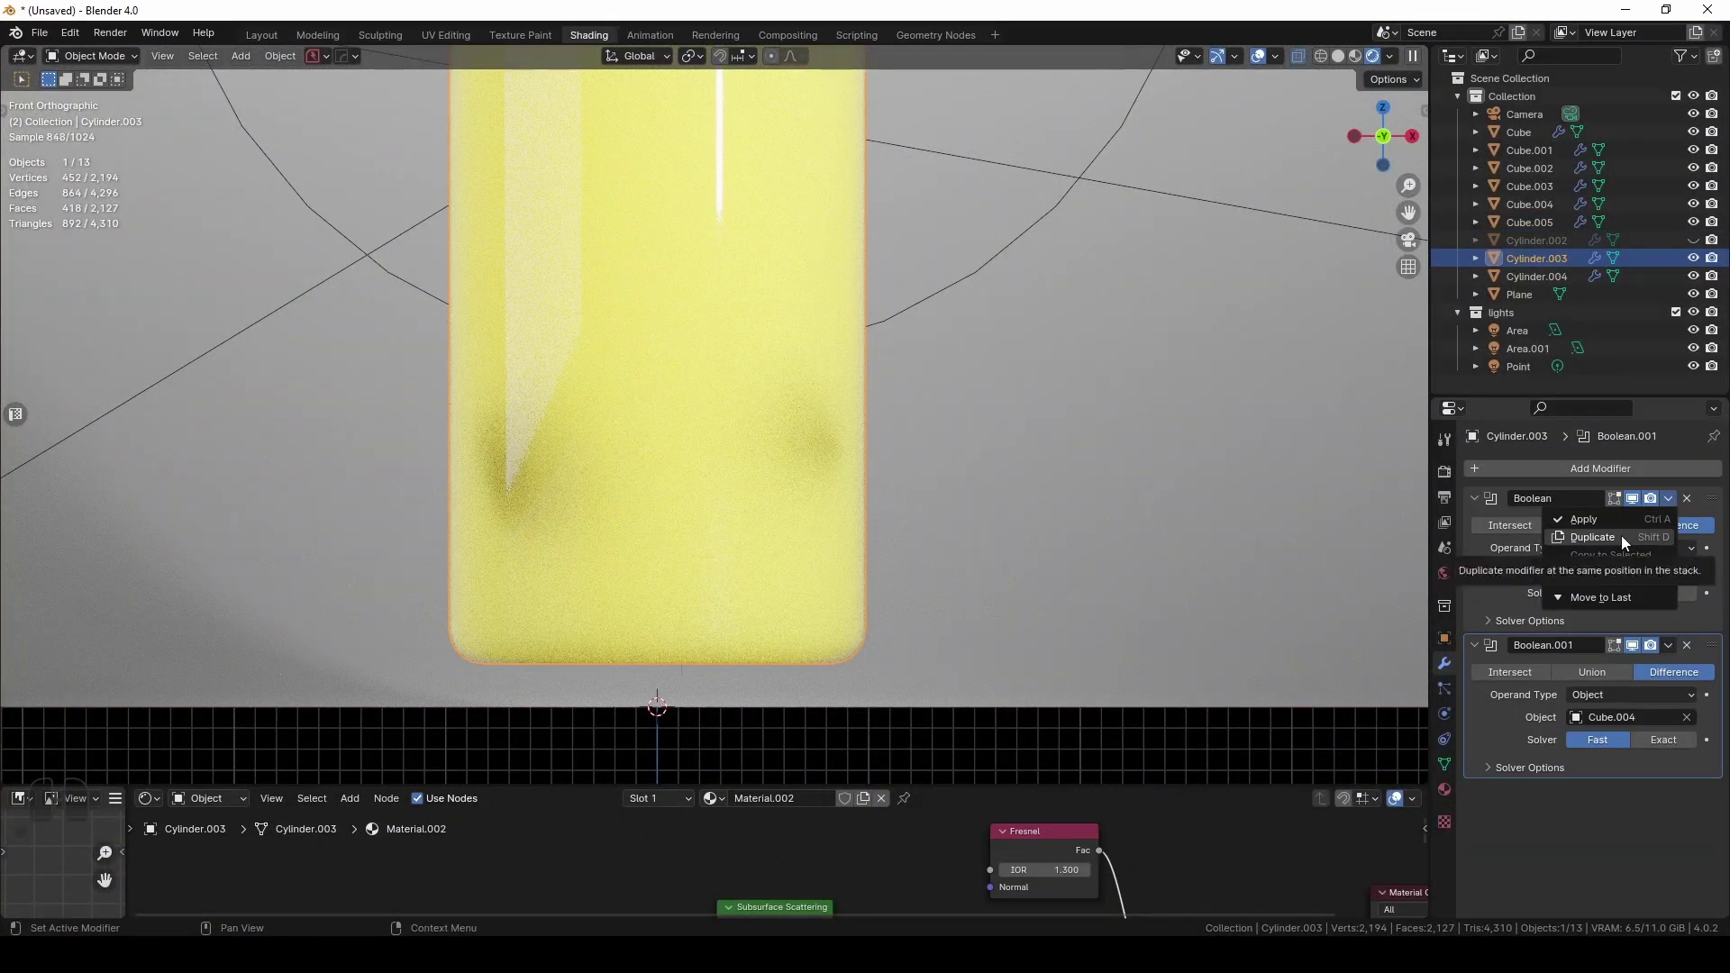
pyautogui.click(1621, 536)
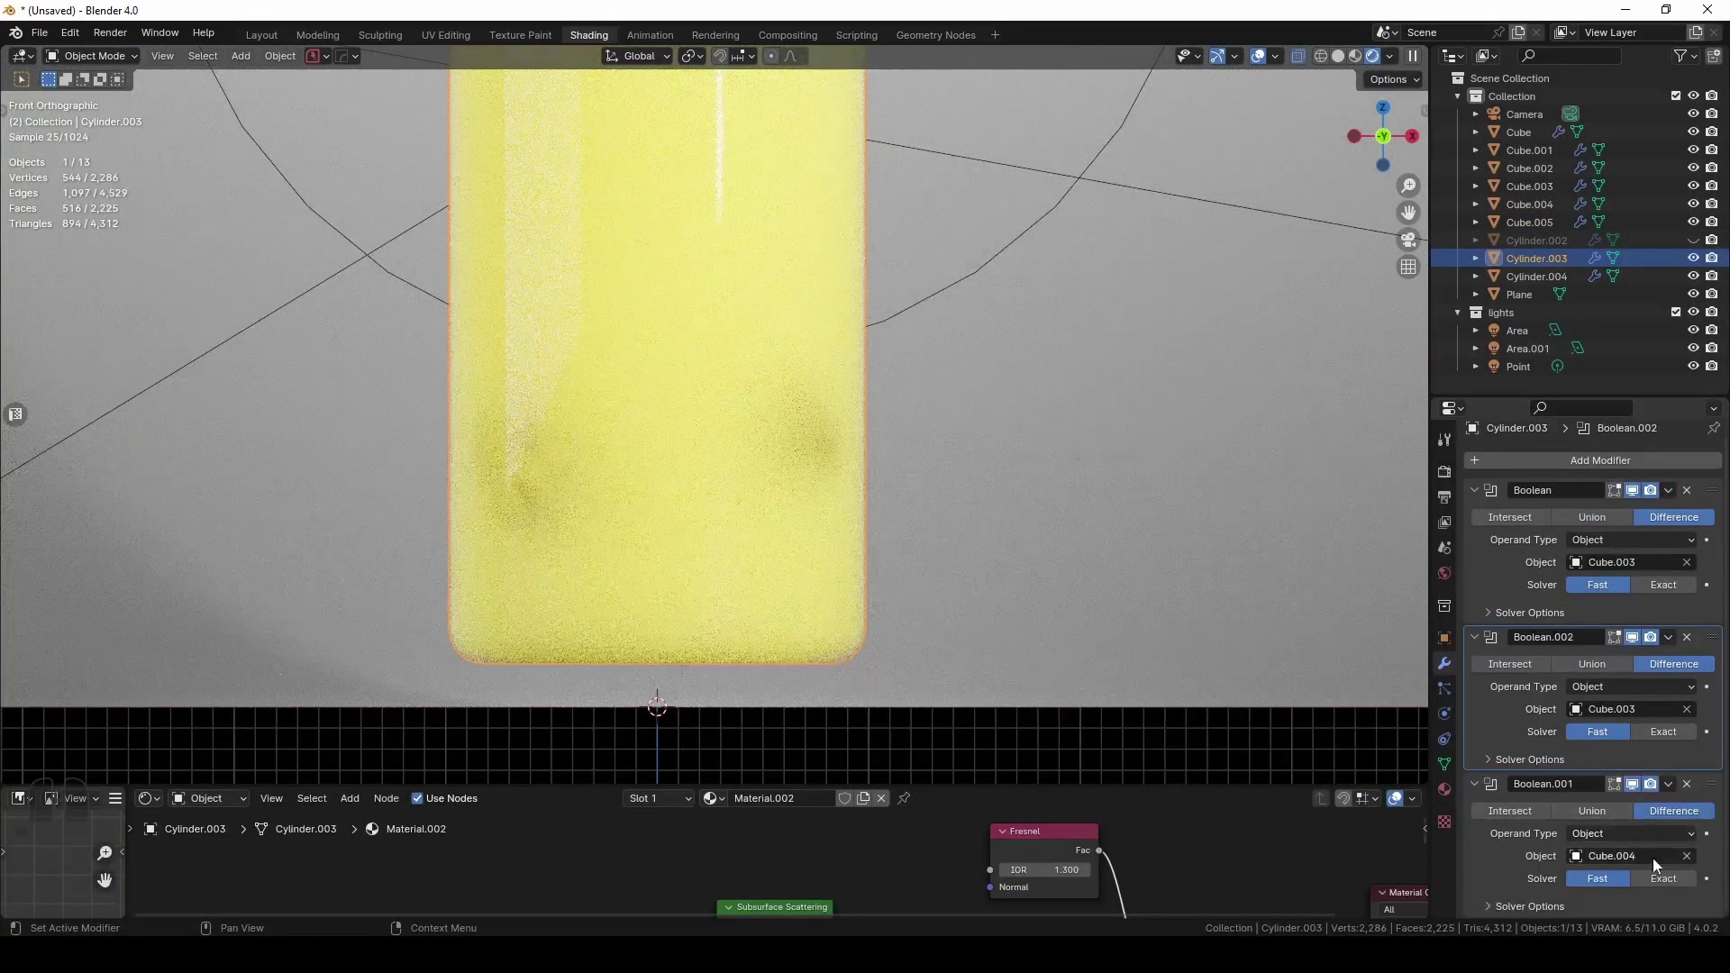
pyautogui.click(1653, 858)
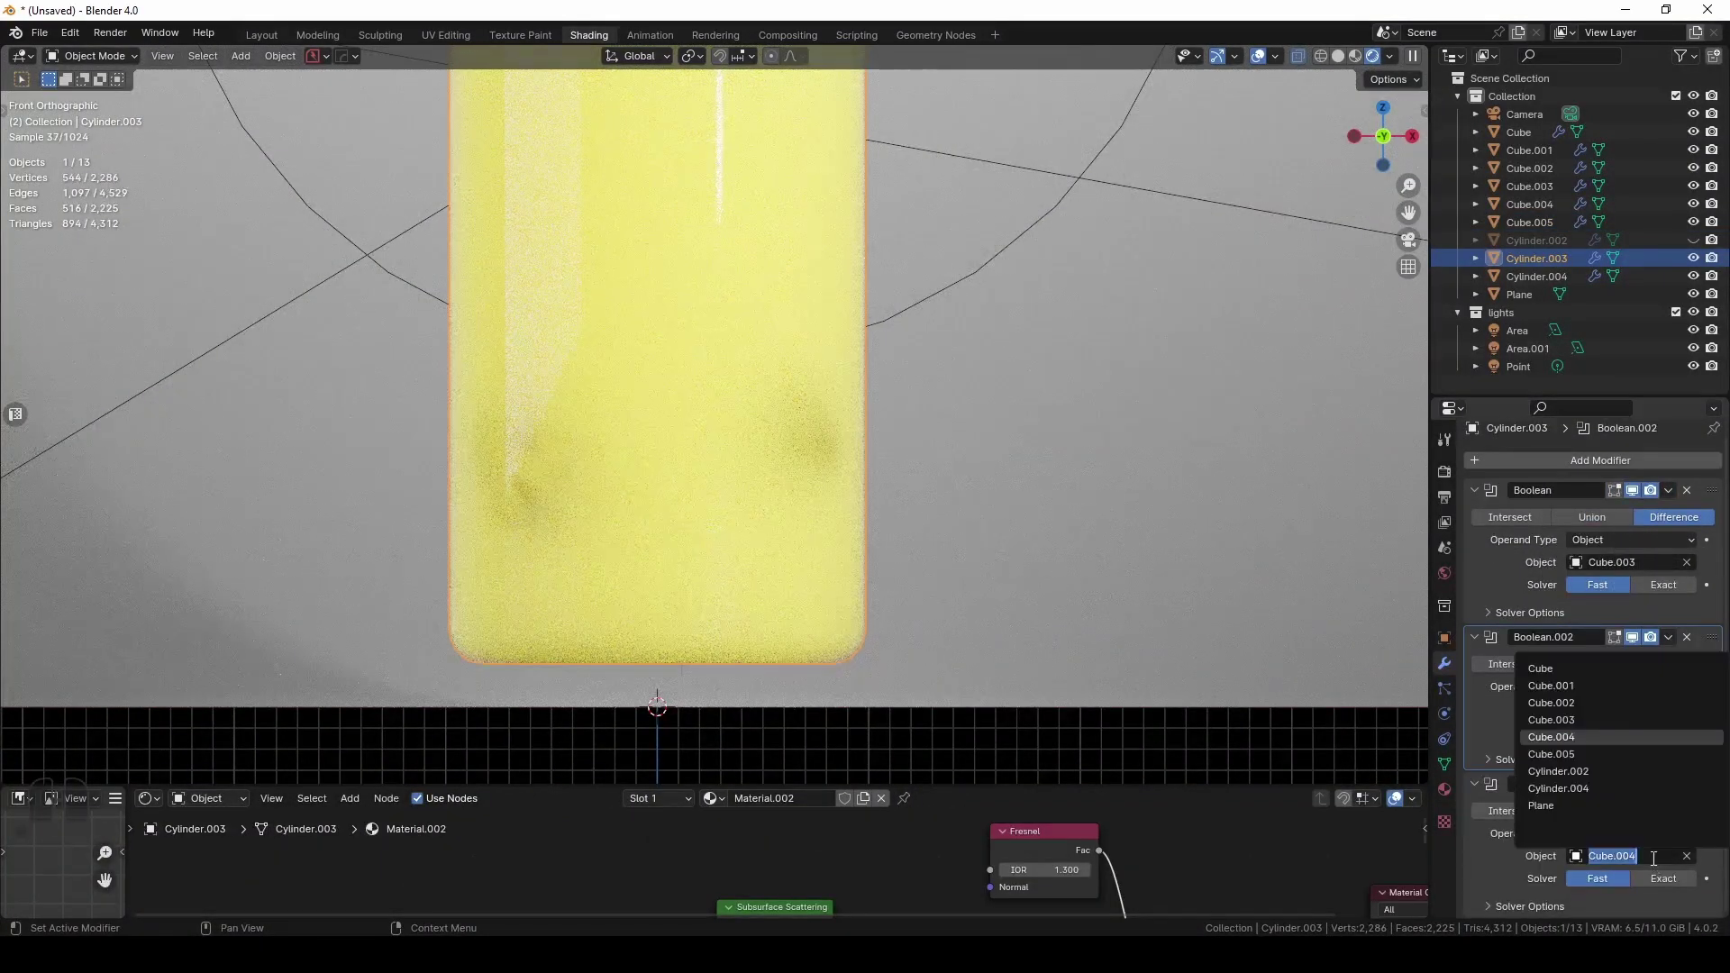
pyautogui.click(1562, 753)
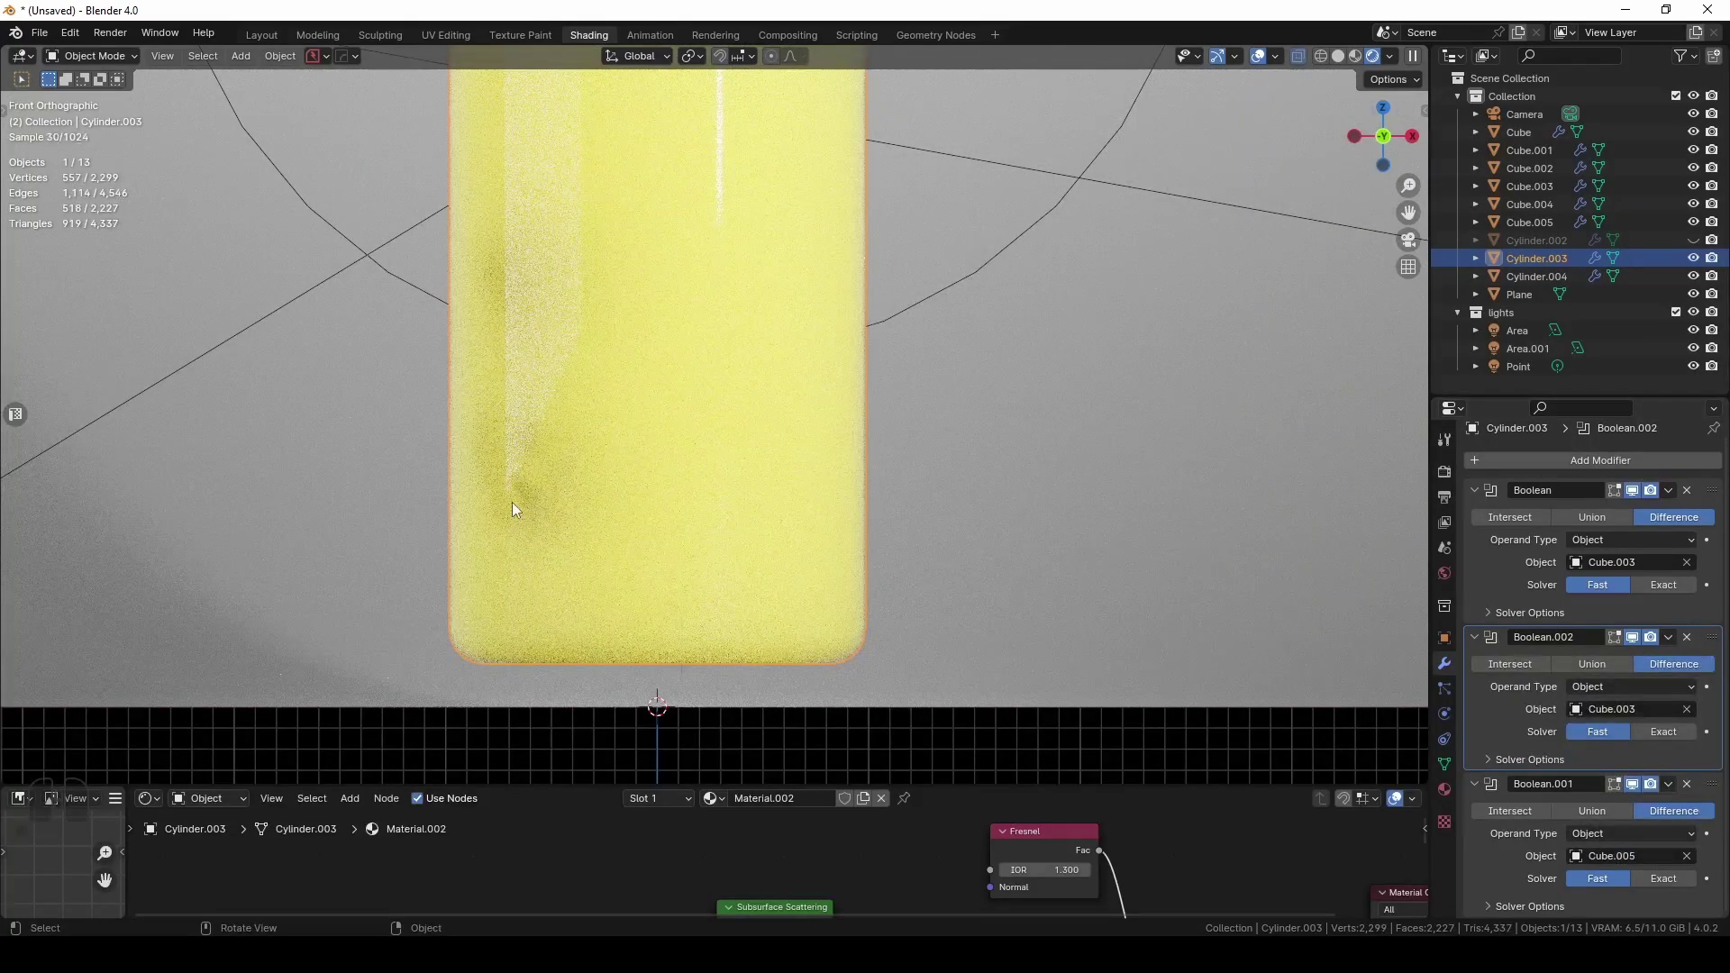
# Select the upper submerged ice cube and nudge it slightly in front view
pyautogui.click(503, 293)
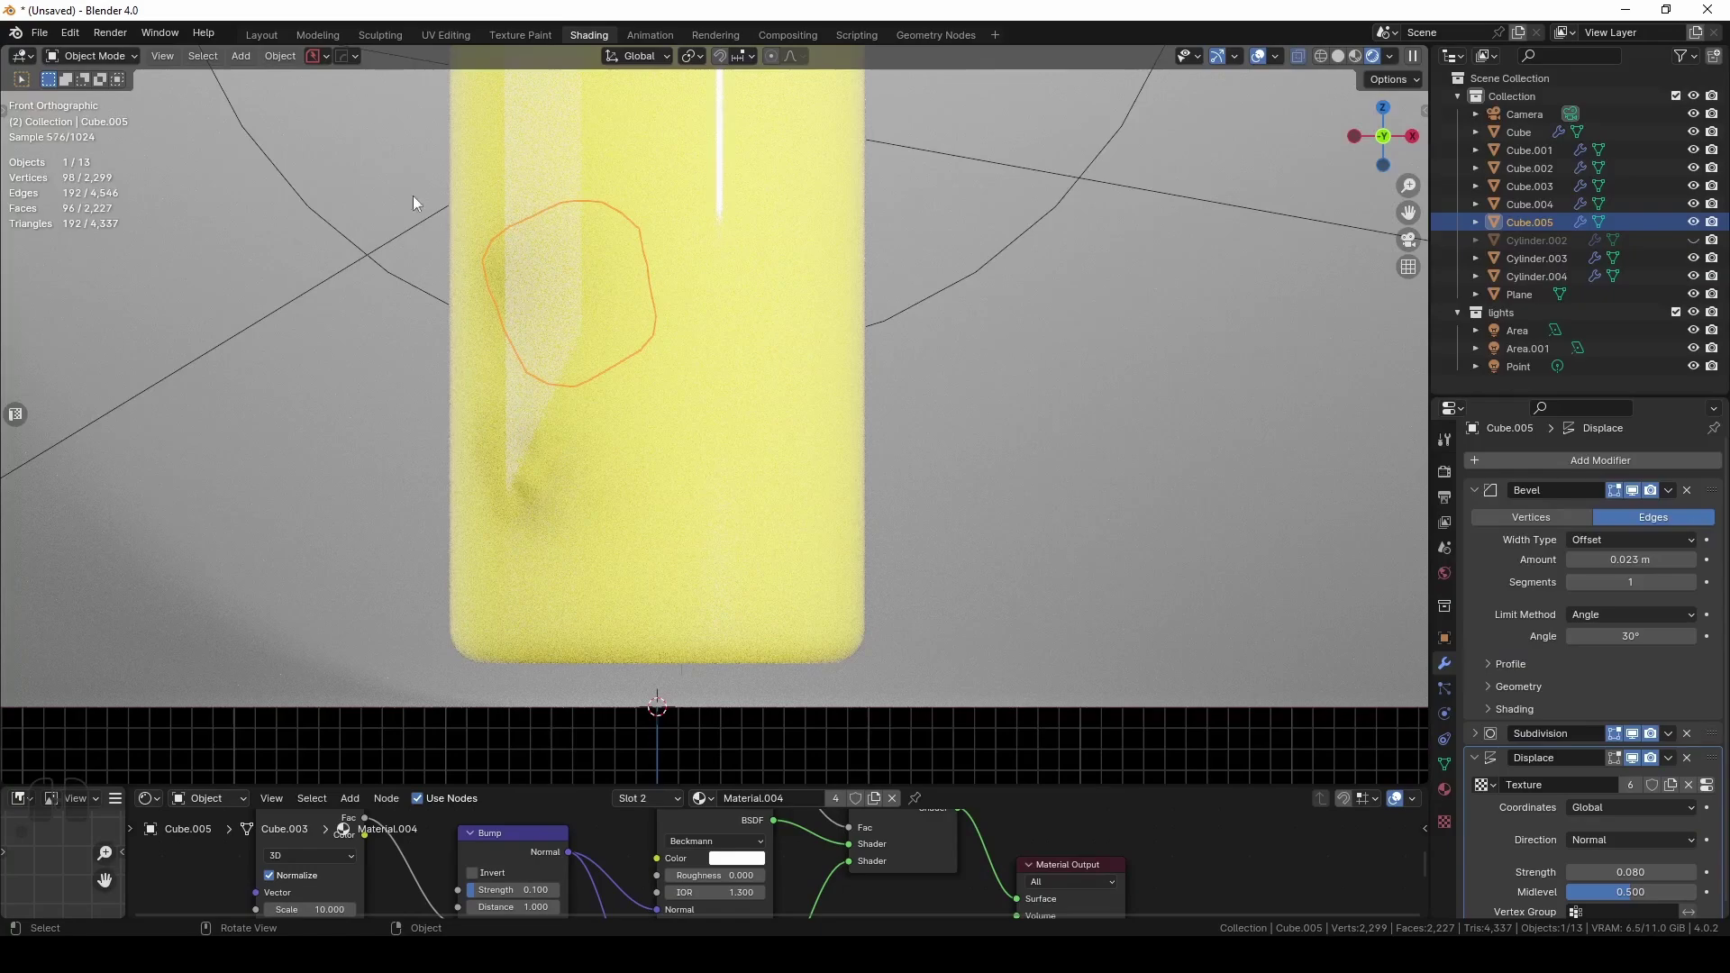
pyautogui.press('g')
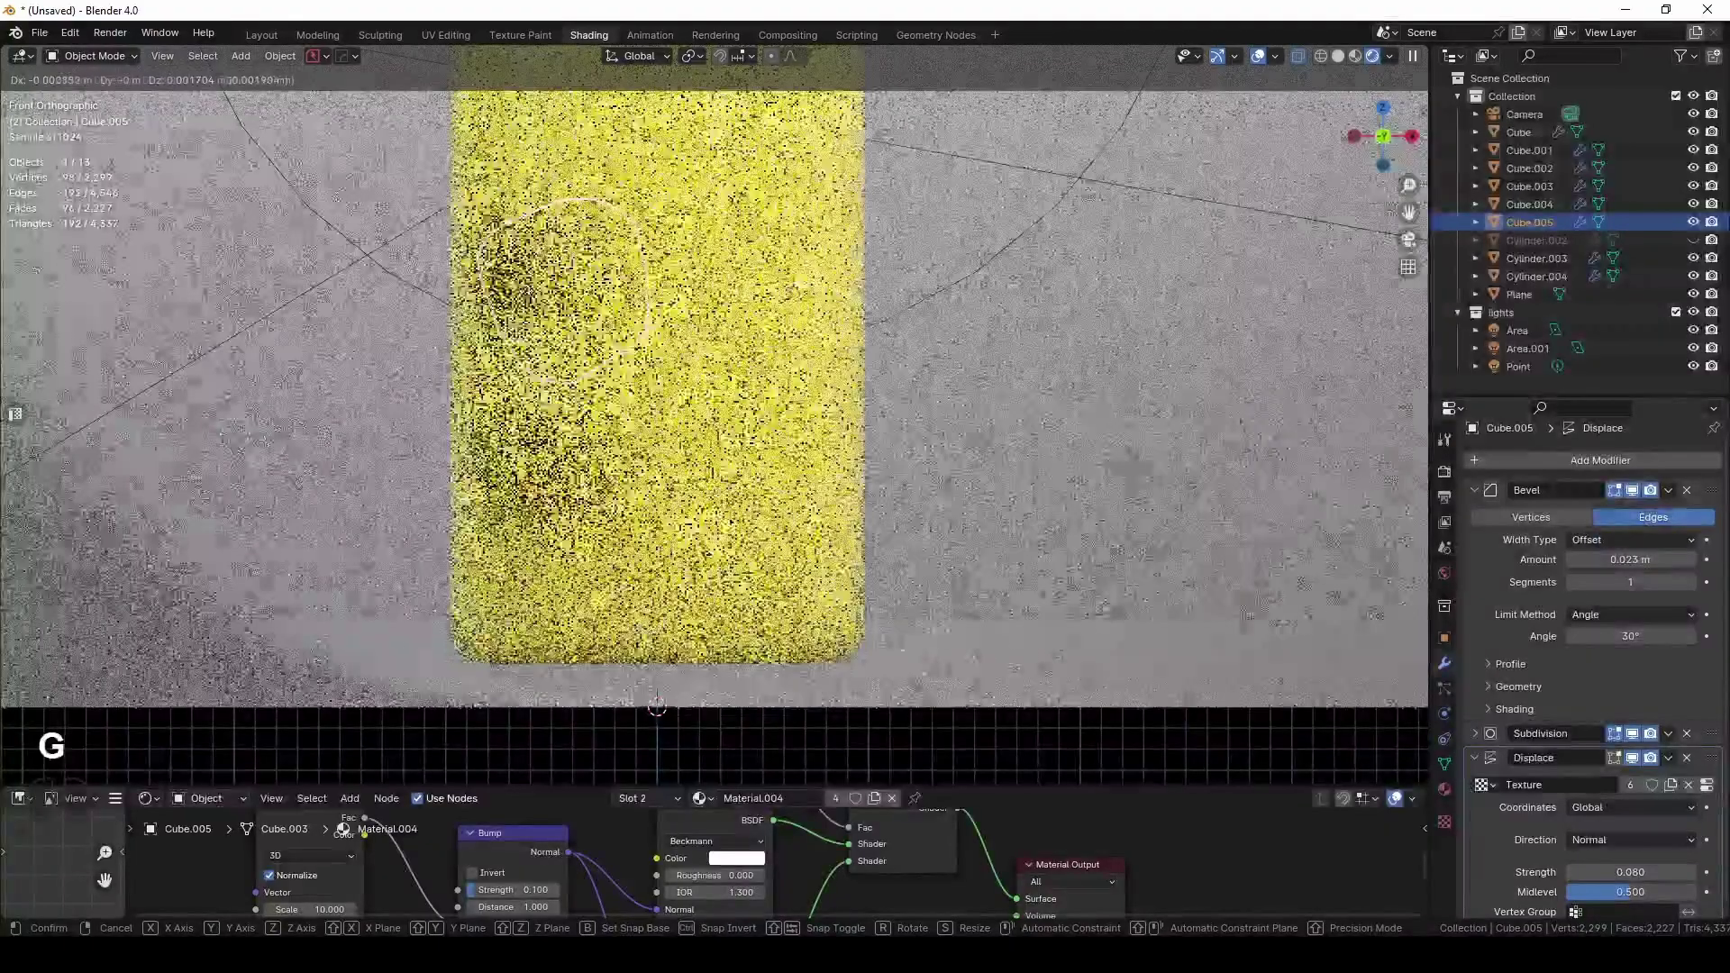
pyautogui.click(530, 292)
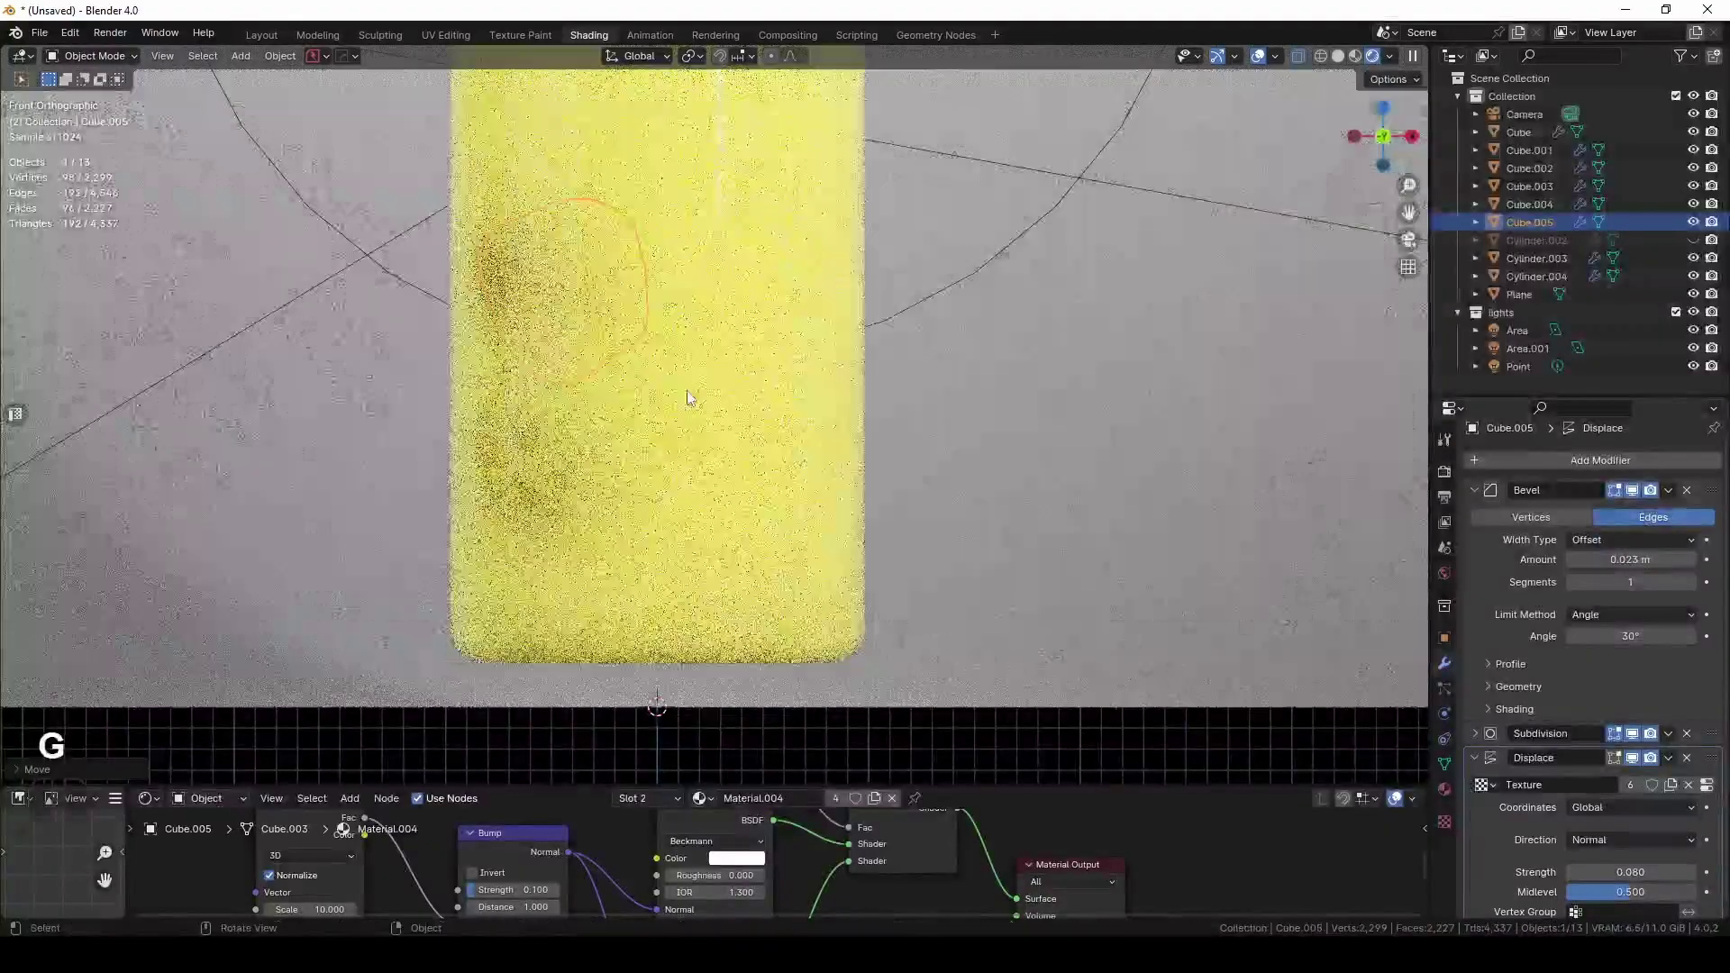
# Reposition the upper submerged ice cube from the top view in solid shading and return to rendered shading
pyautogui.click(685, 400)
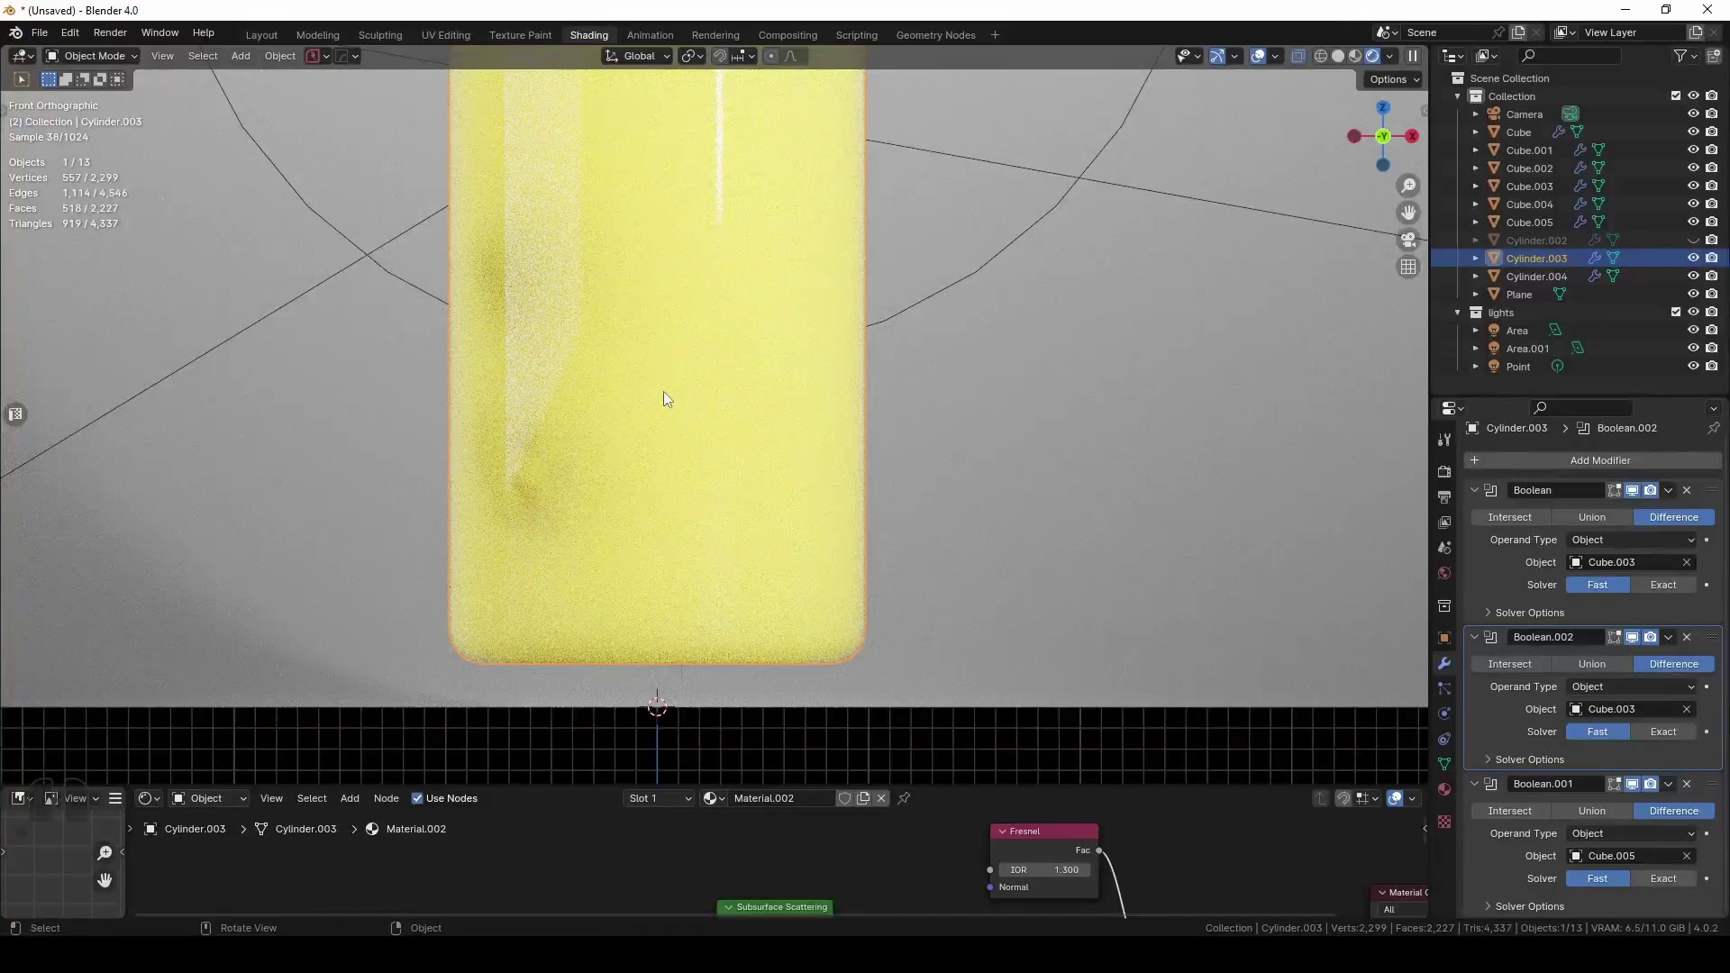
pyautogui.moveTo(455, 256); pyautogui.dragTo(518, 289, button='middle')
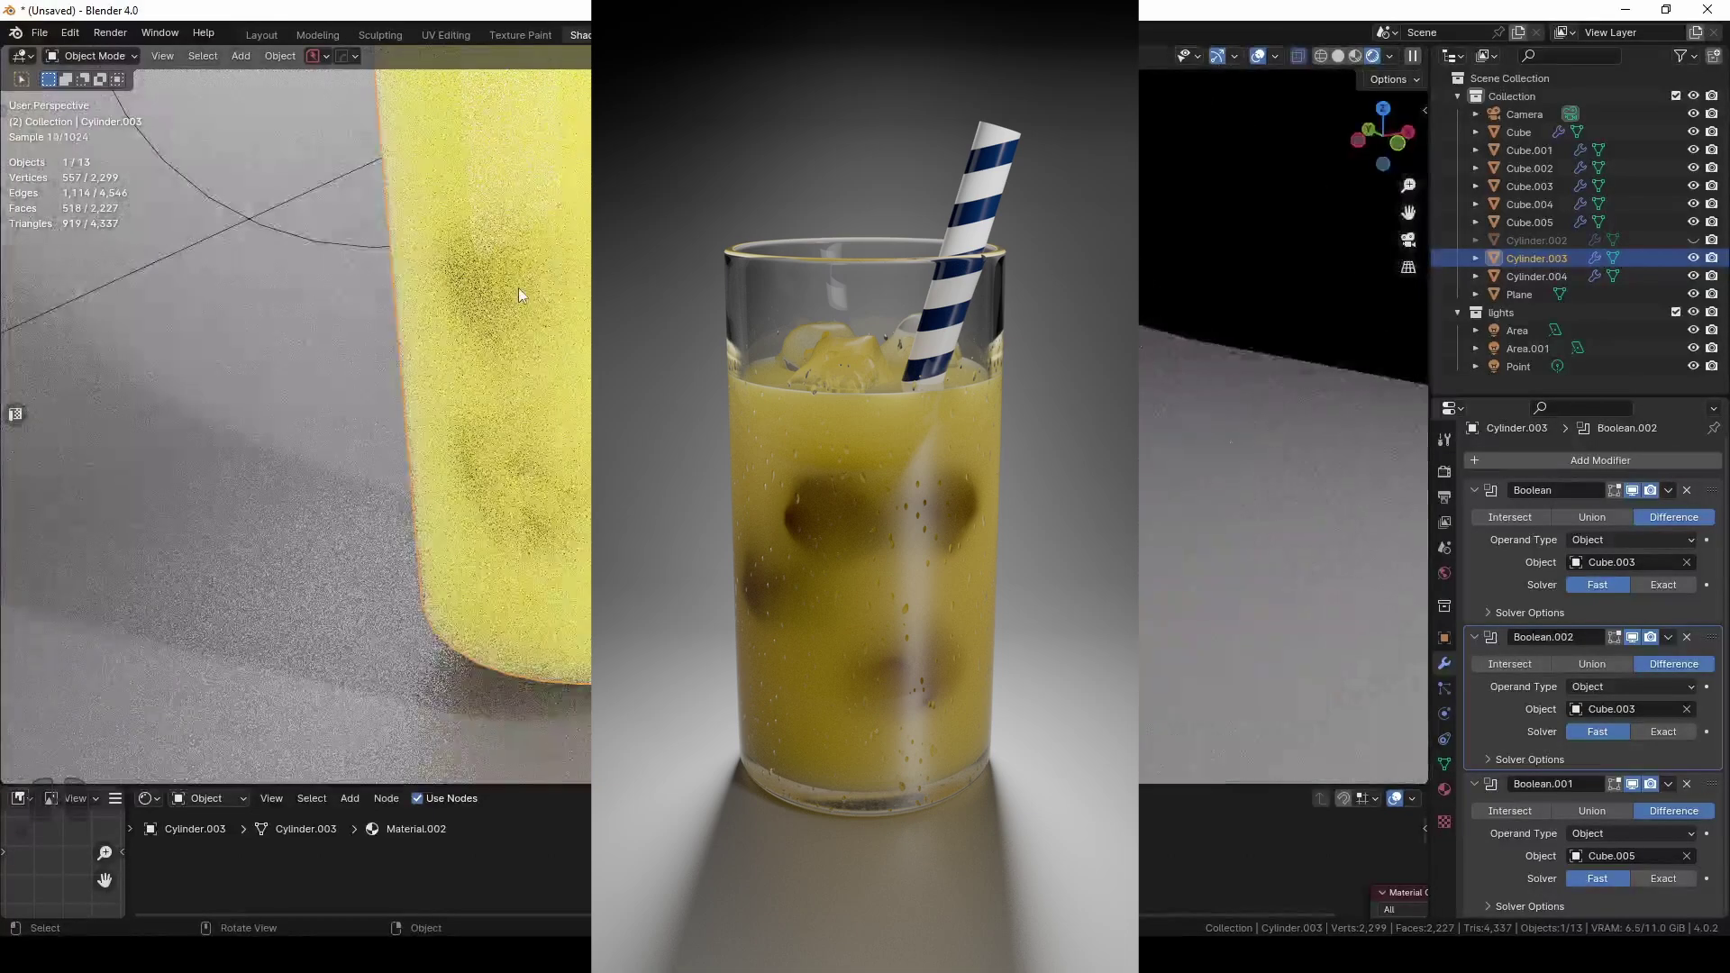
pyautogui.click(1342, 56)
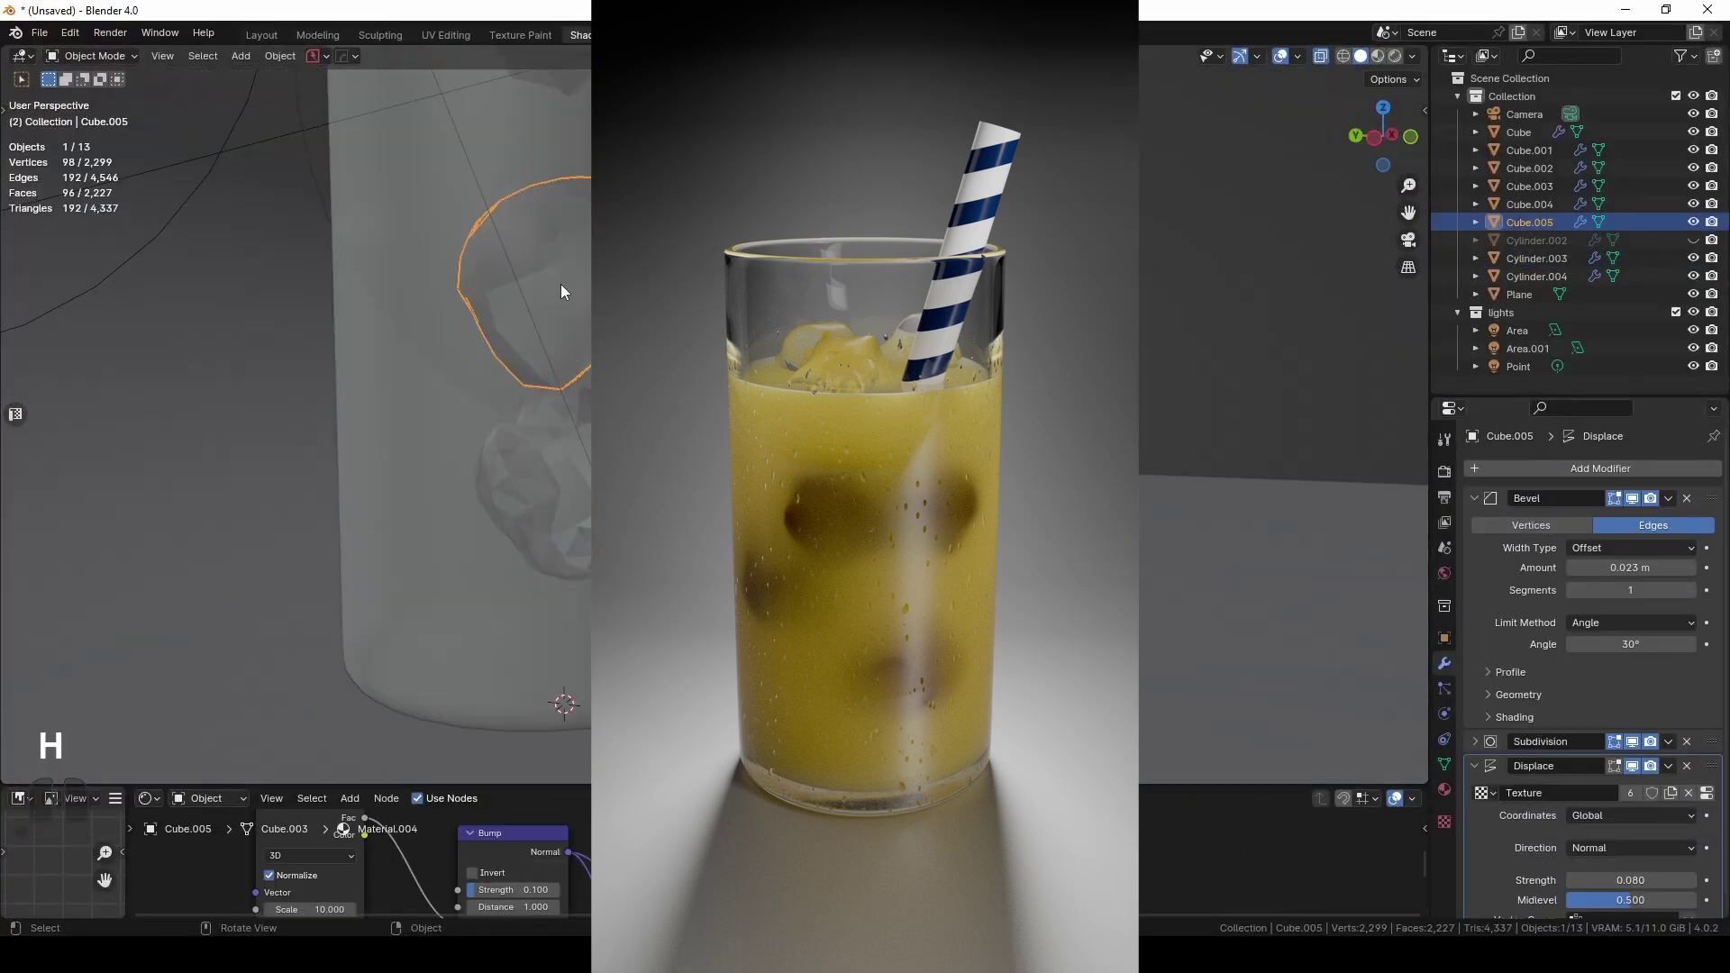
pyautogui.press('g')
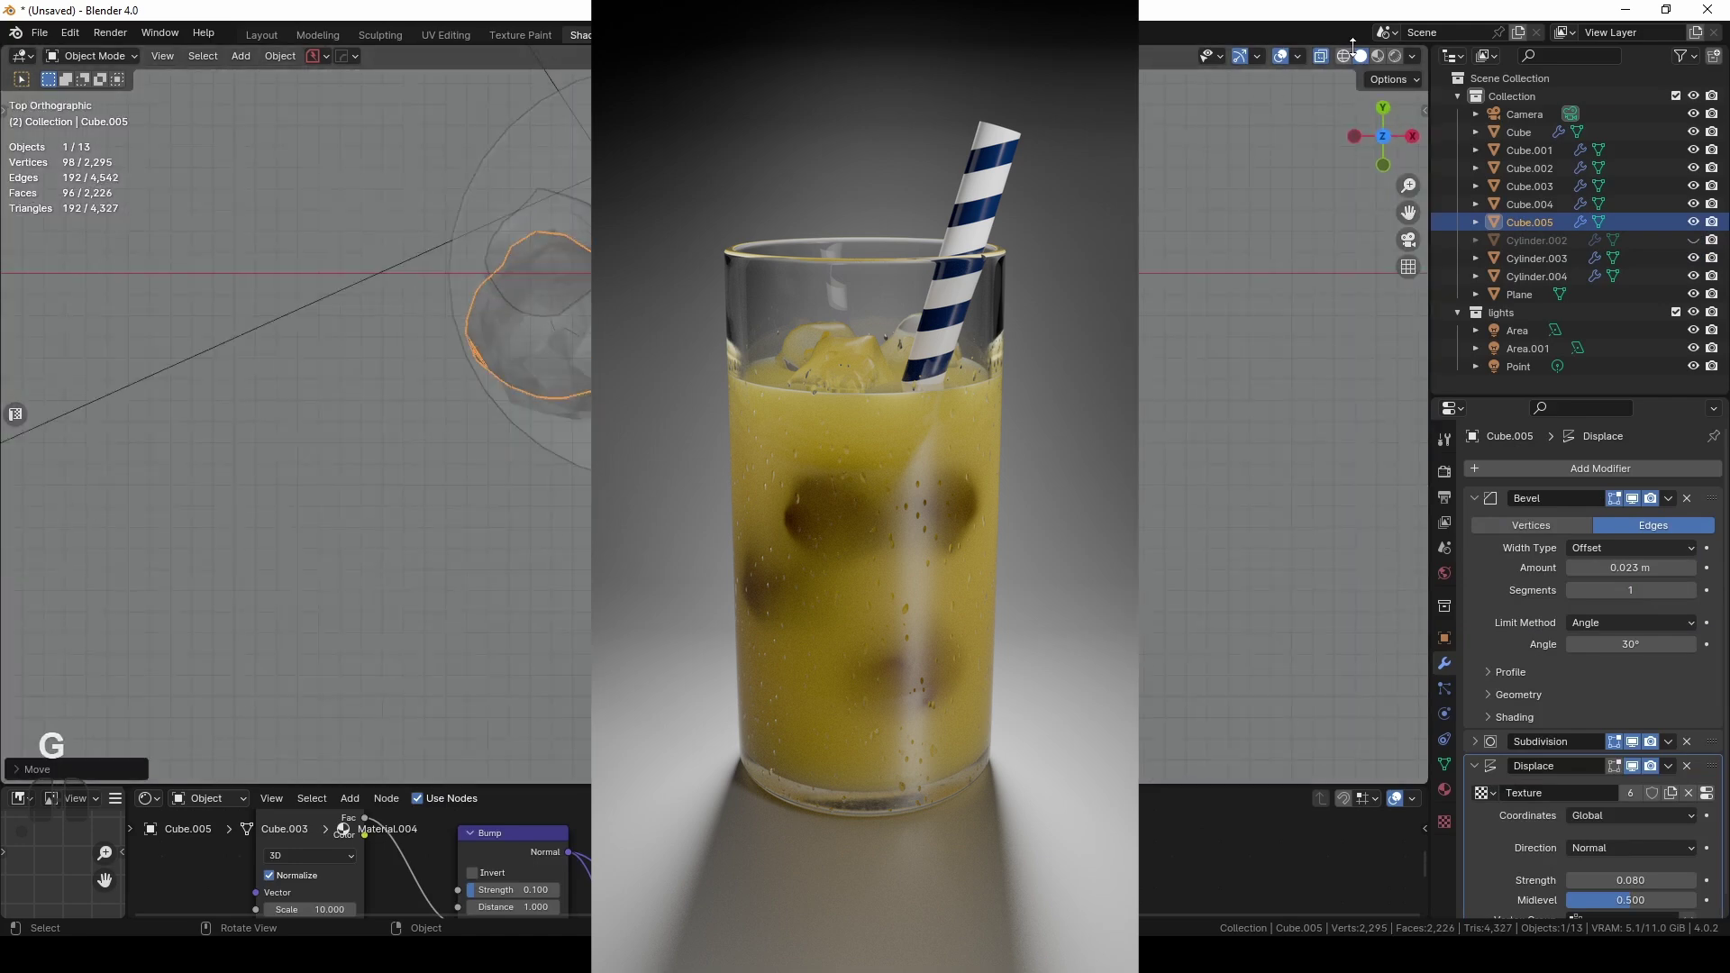
pyautogui.click(1395, 56)
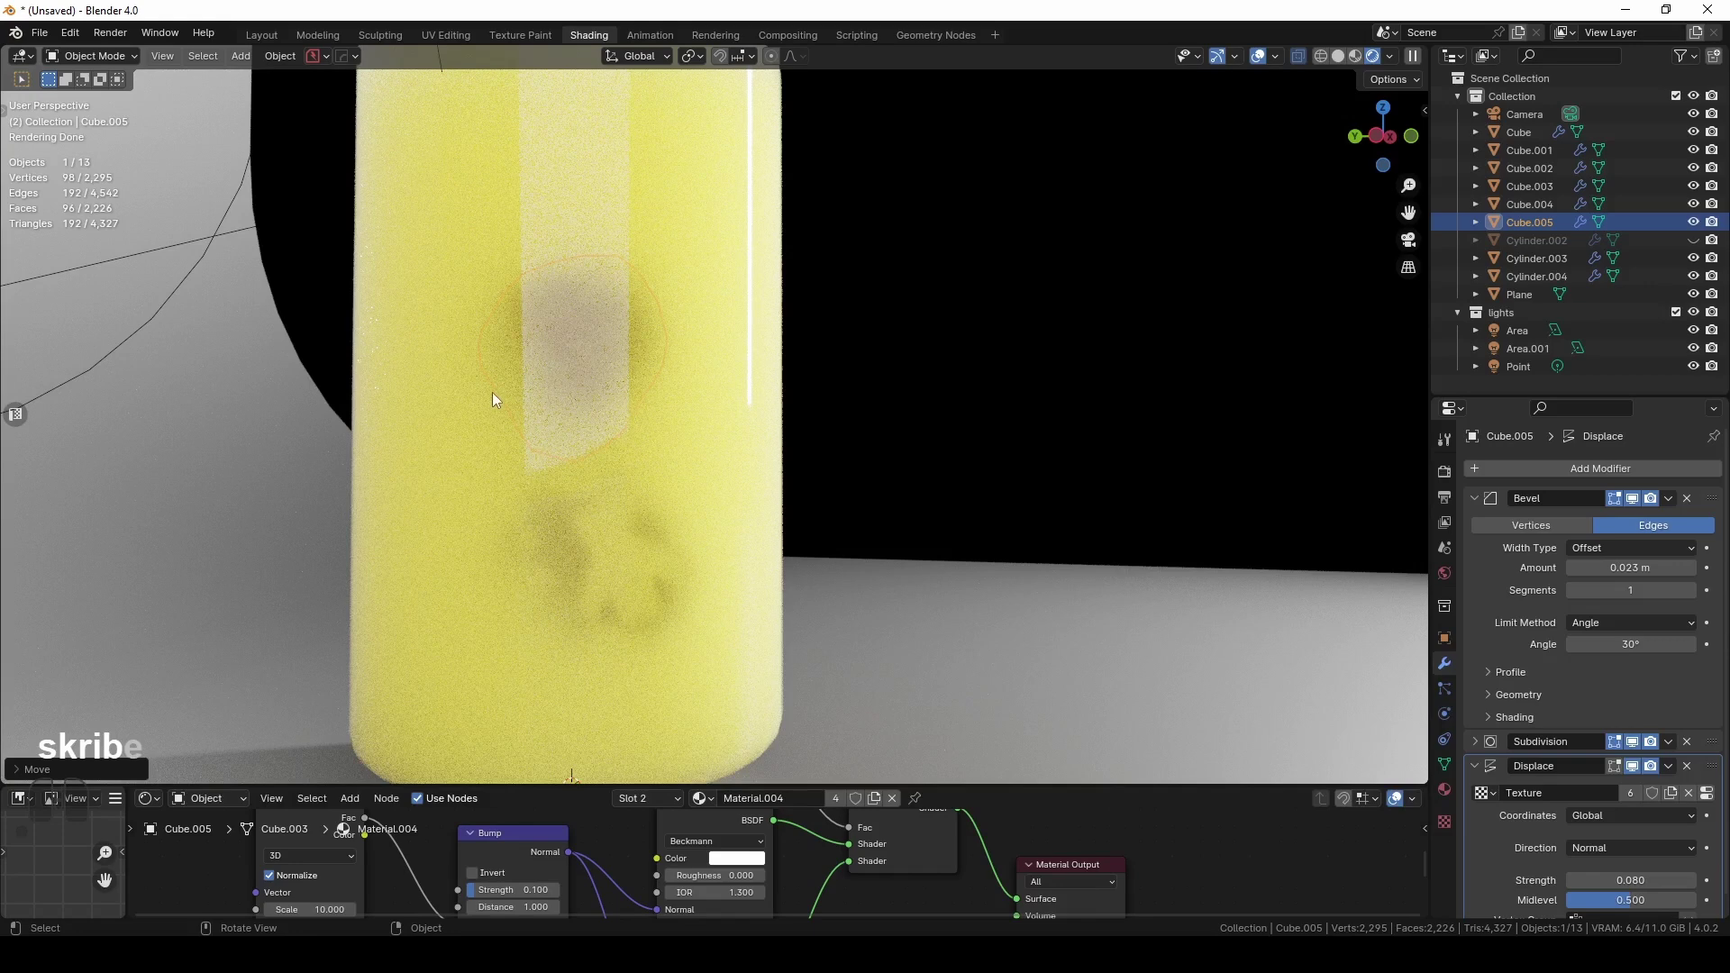
# Remove both material slots from the upper submerged ice cube and create a new material for it
pyautogui.click(1444, 790)
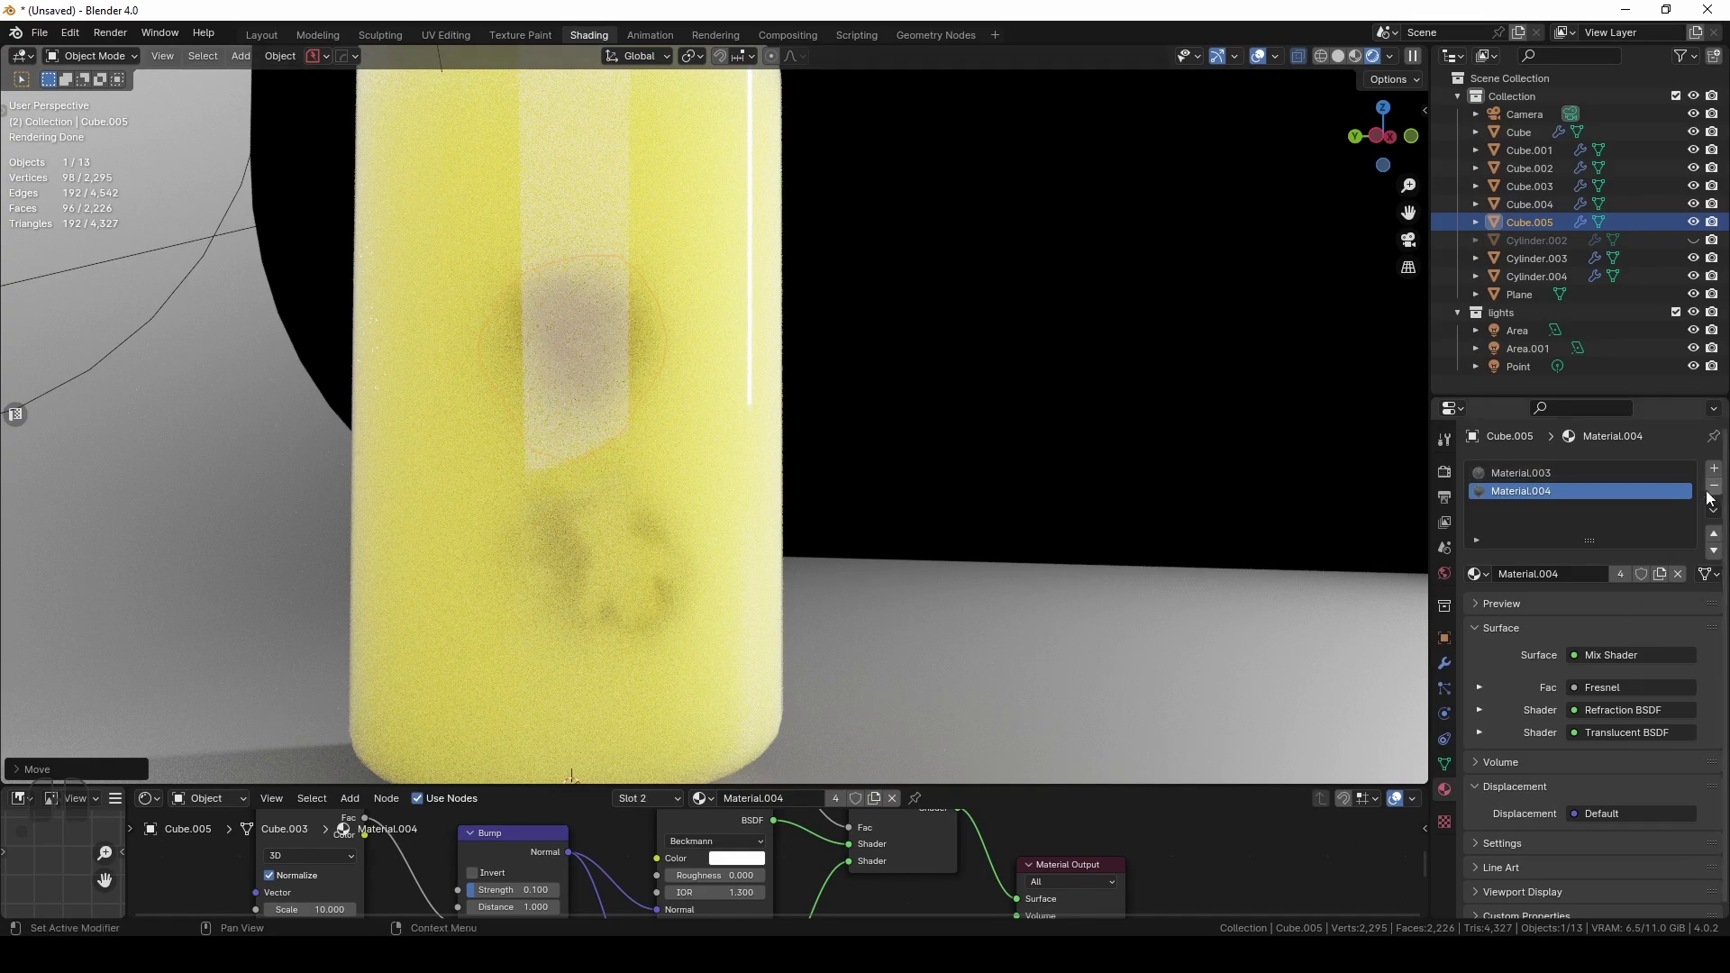
pyautogui.click(1714, 487)
pyautogui.click(1714, 486)
pyautogui.click(1554, 543)
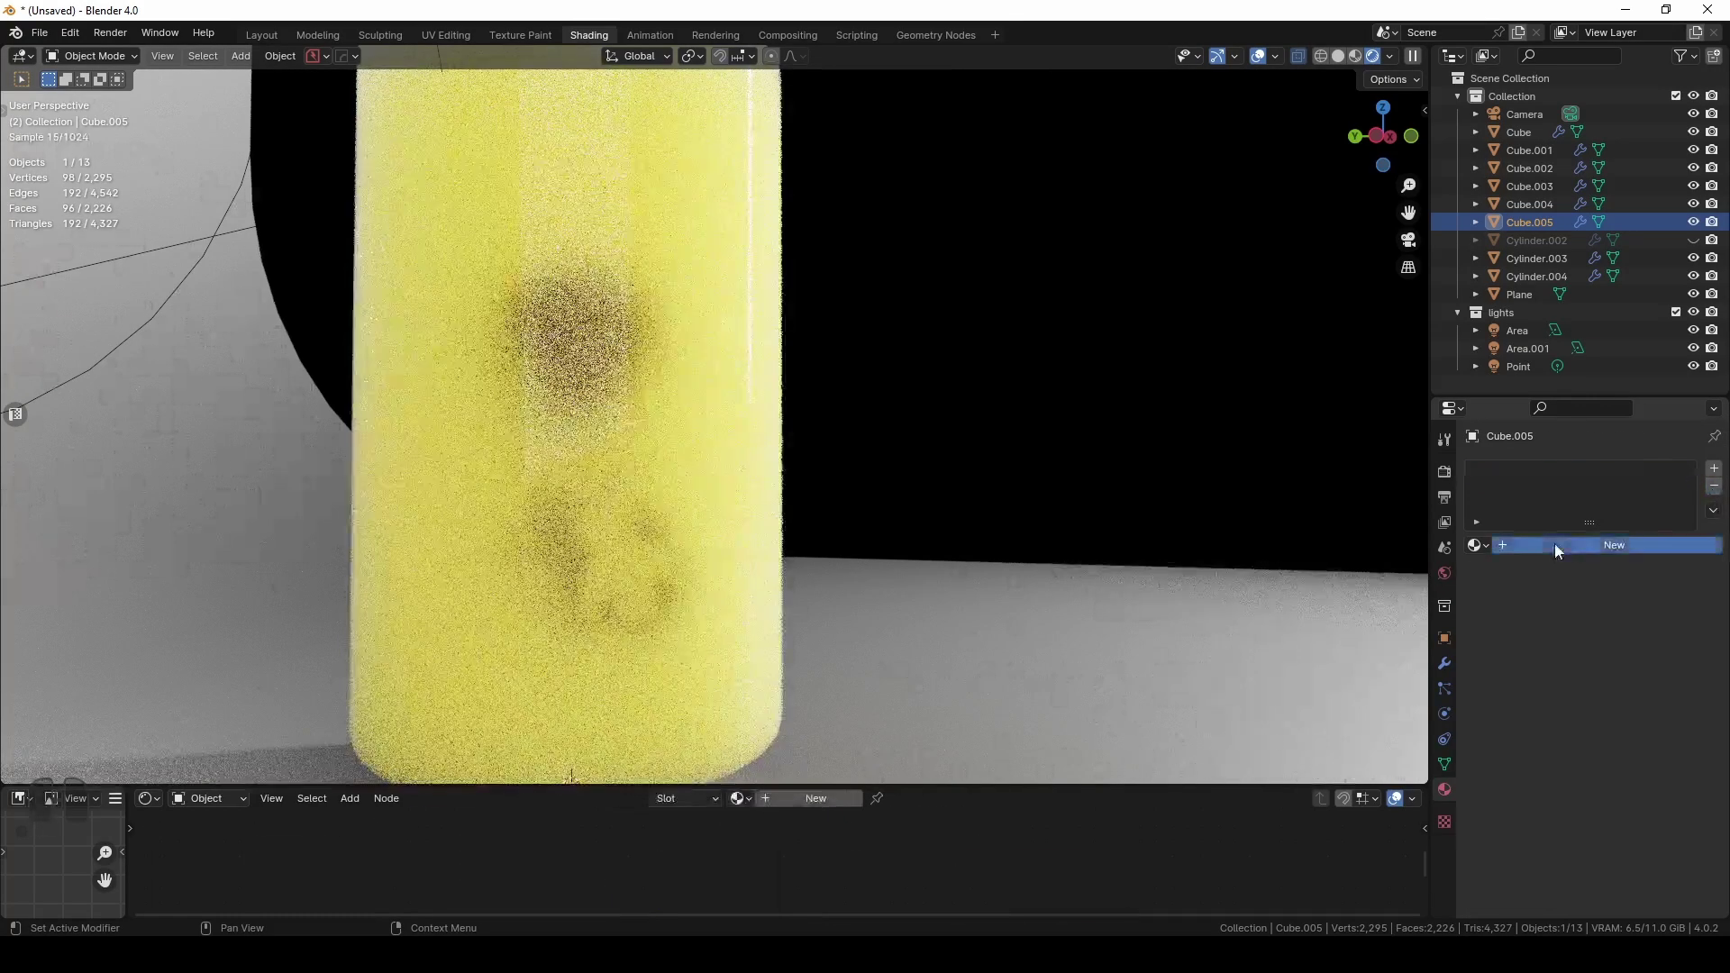
# Replace the upper submerged ice cube's Principled BSDF with an Emission shader connected to the material output's surface
pyautogui.moveTo(998, 783); pyautogui.dragTo(999, 486)
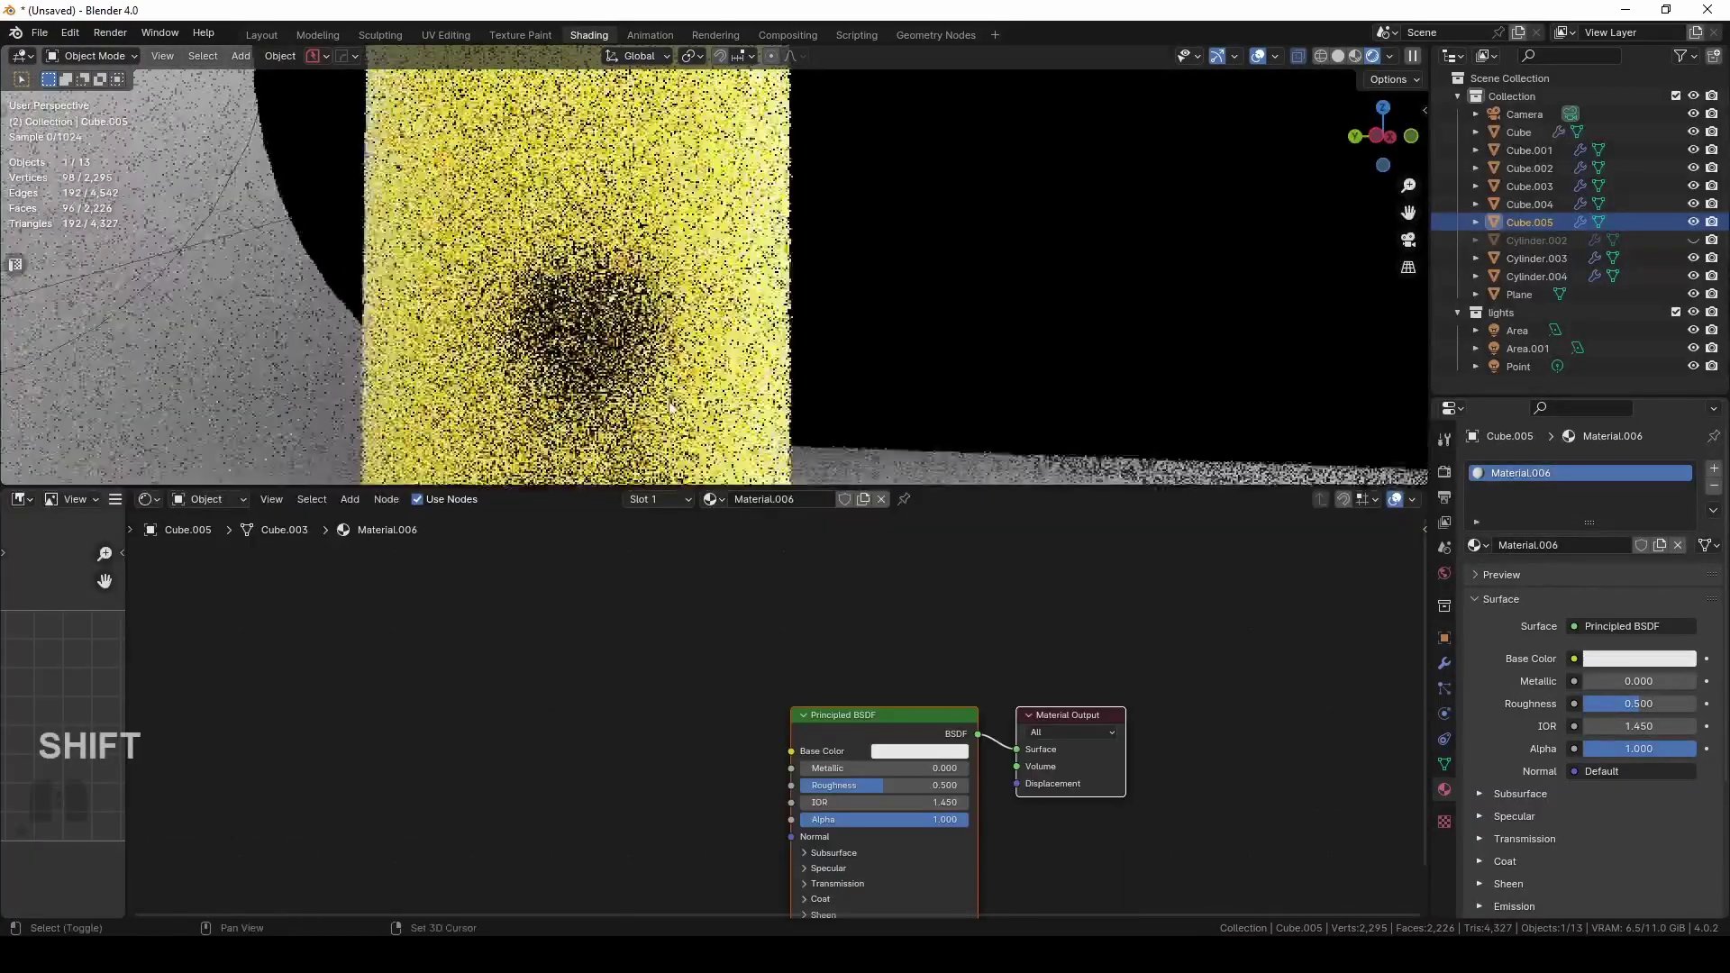
pyautogui.click(858, 721)
pyautogui.press('x')
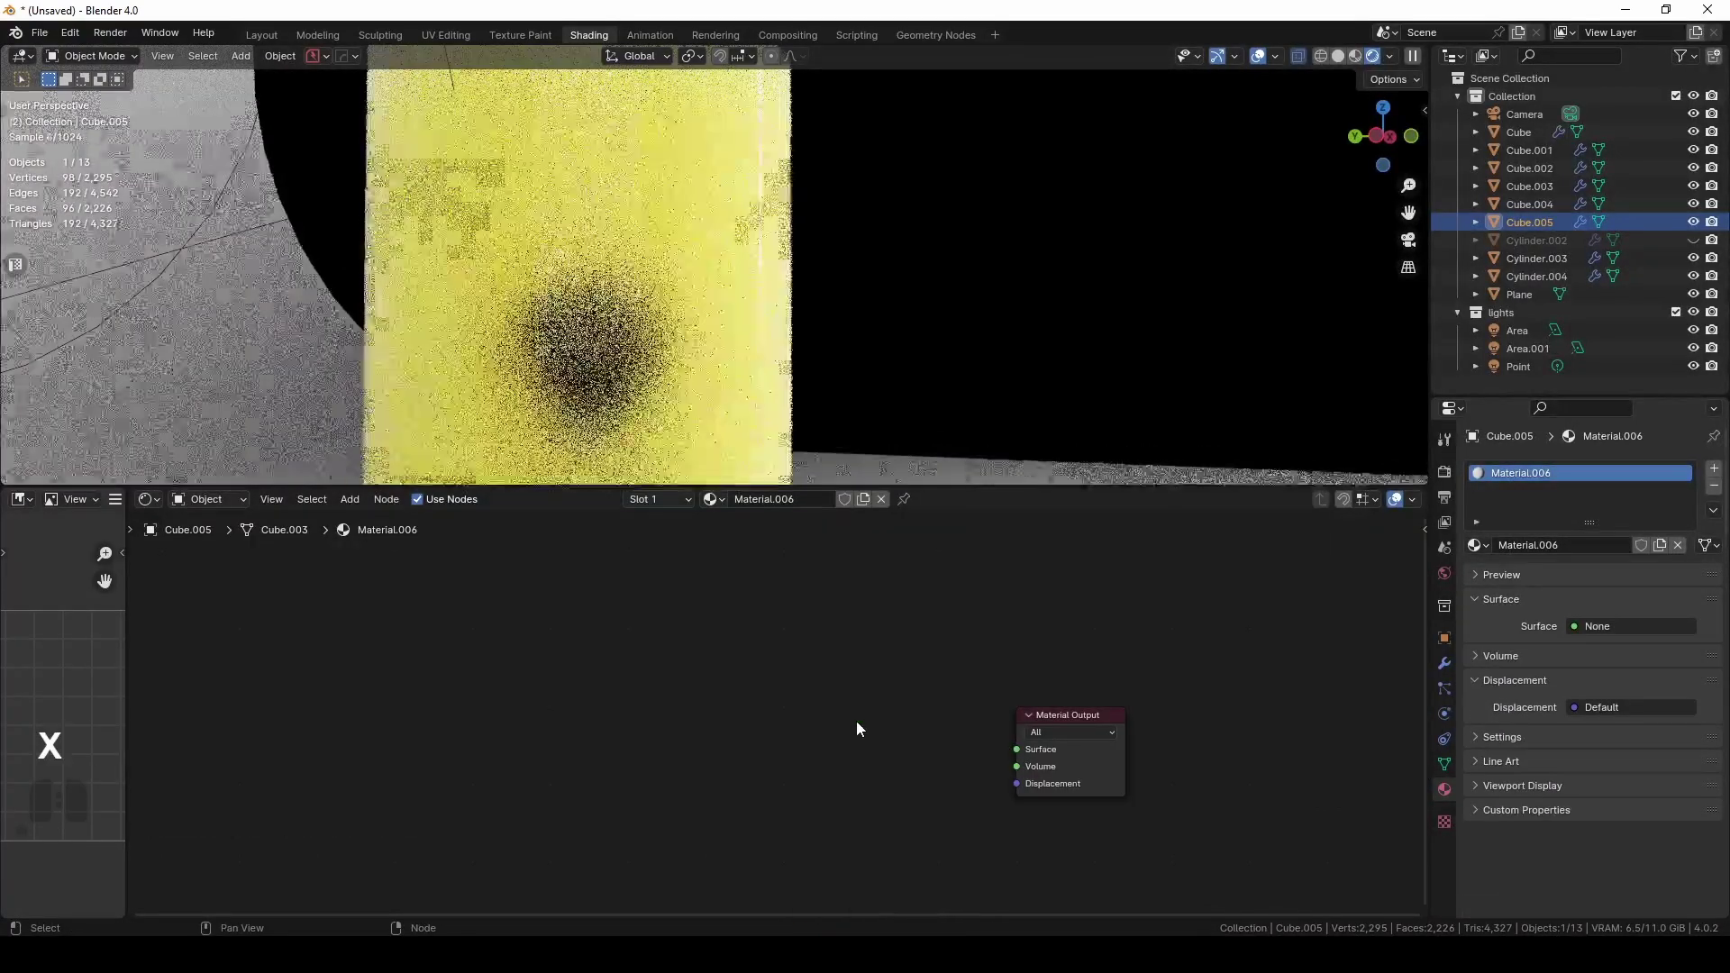
pyautogui.hotkey('shift', 'a')
pyautogui.click(641, 656)
pyautogui.write('emiss')
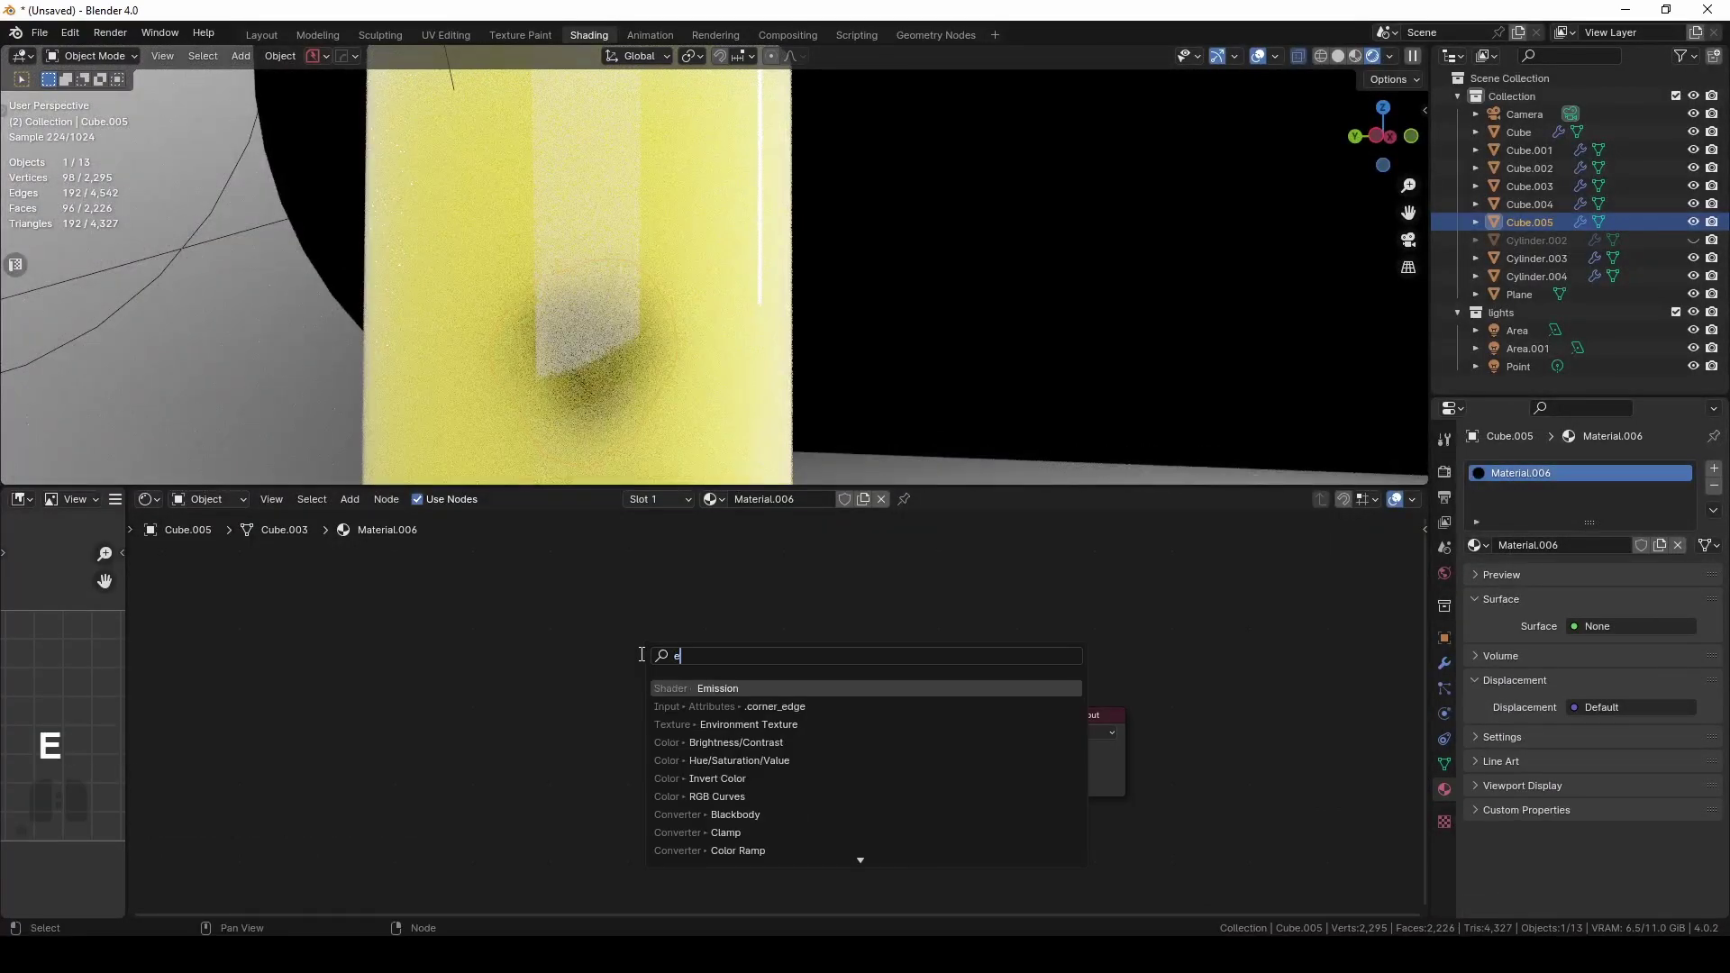
pyautogui.click(708, 689)
pyautogui.click(786, 719)
pyautogui.keyDown('ctrl'); pyautogui.keyDown('shift'); pyautogui.click(785, 719); pyautogui.keyUp('shift'); pyautogui.keyUp('ctrl')
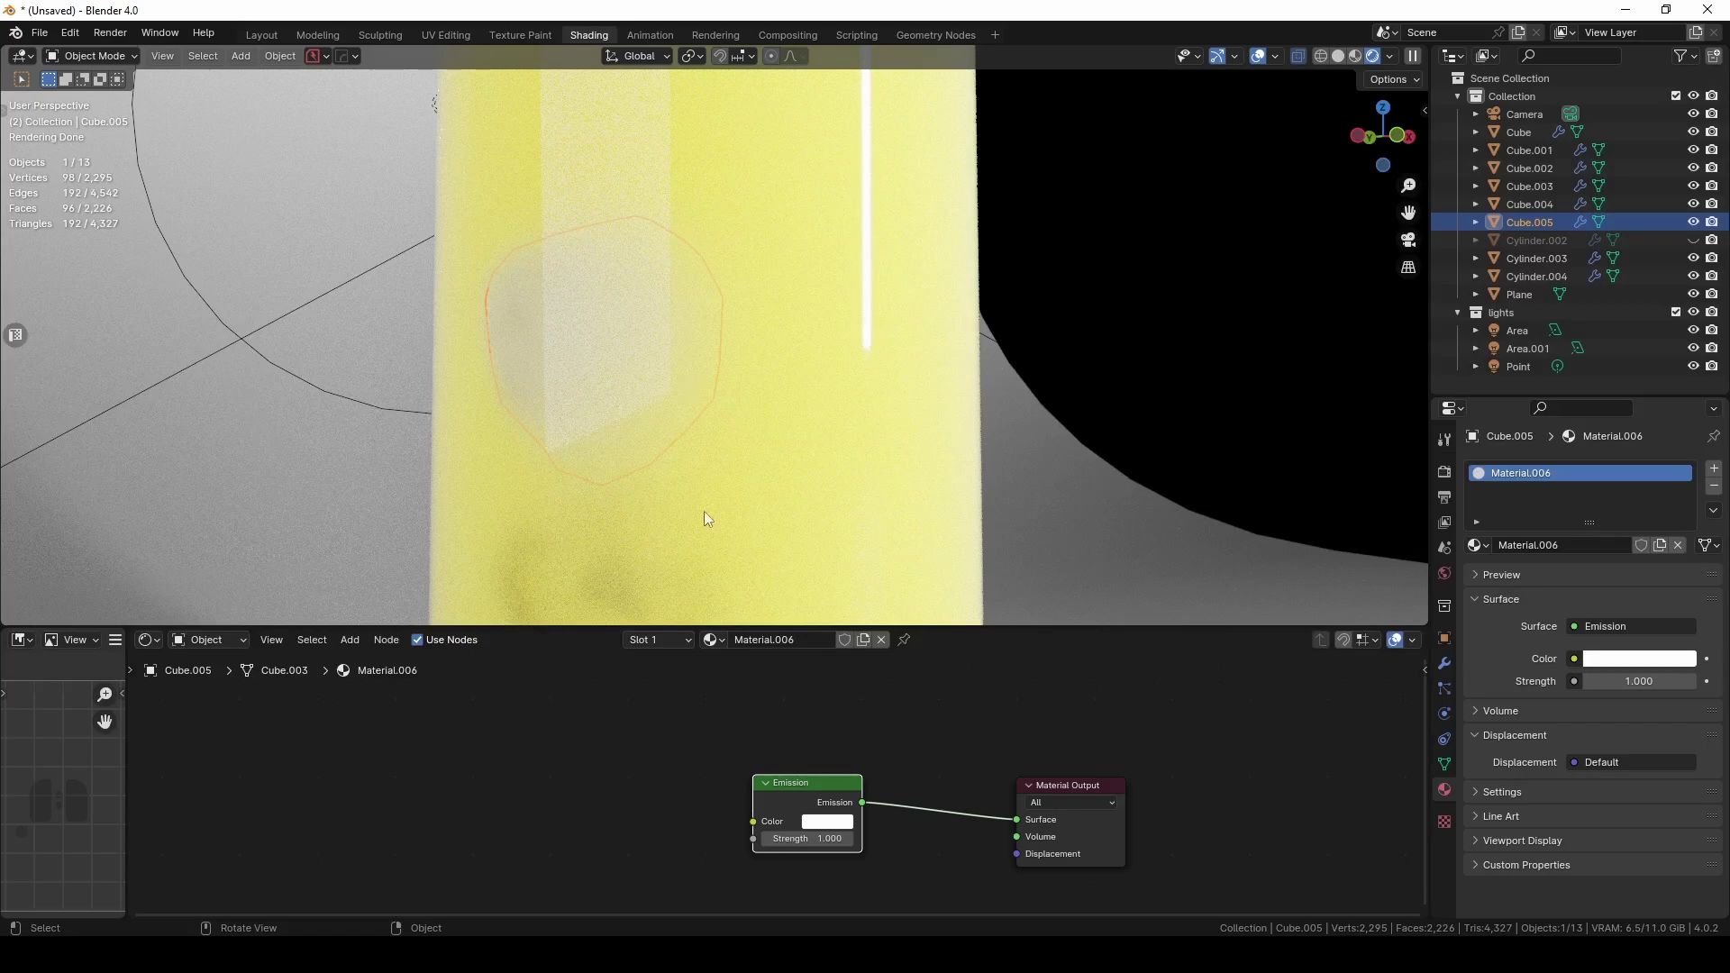
# Remove both material slots from the lower submerged ice cubes and assign them the existing emission material, Material.006
pyautogui.keyDown('shift'); pyautogui.moveTo(706, 385); pyautogui.dragTo(683, 287, button='middle'); pyautogui.keyUp('shift')
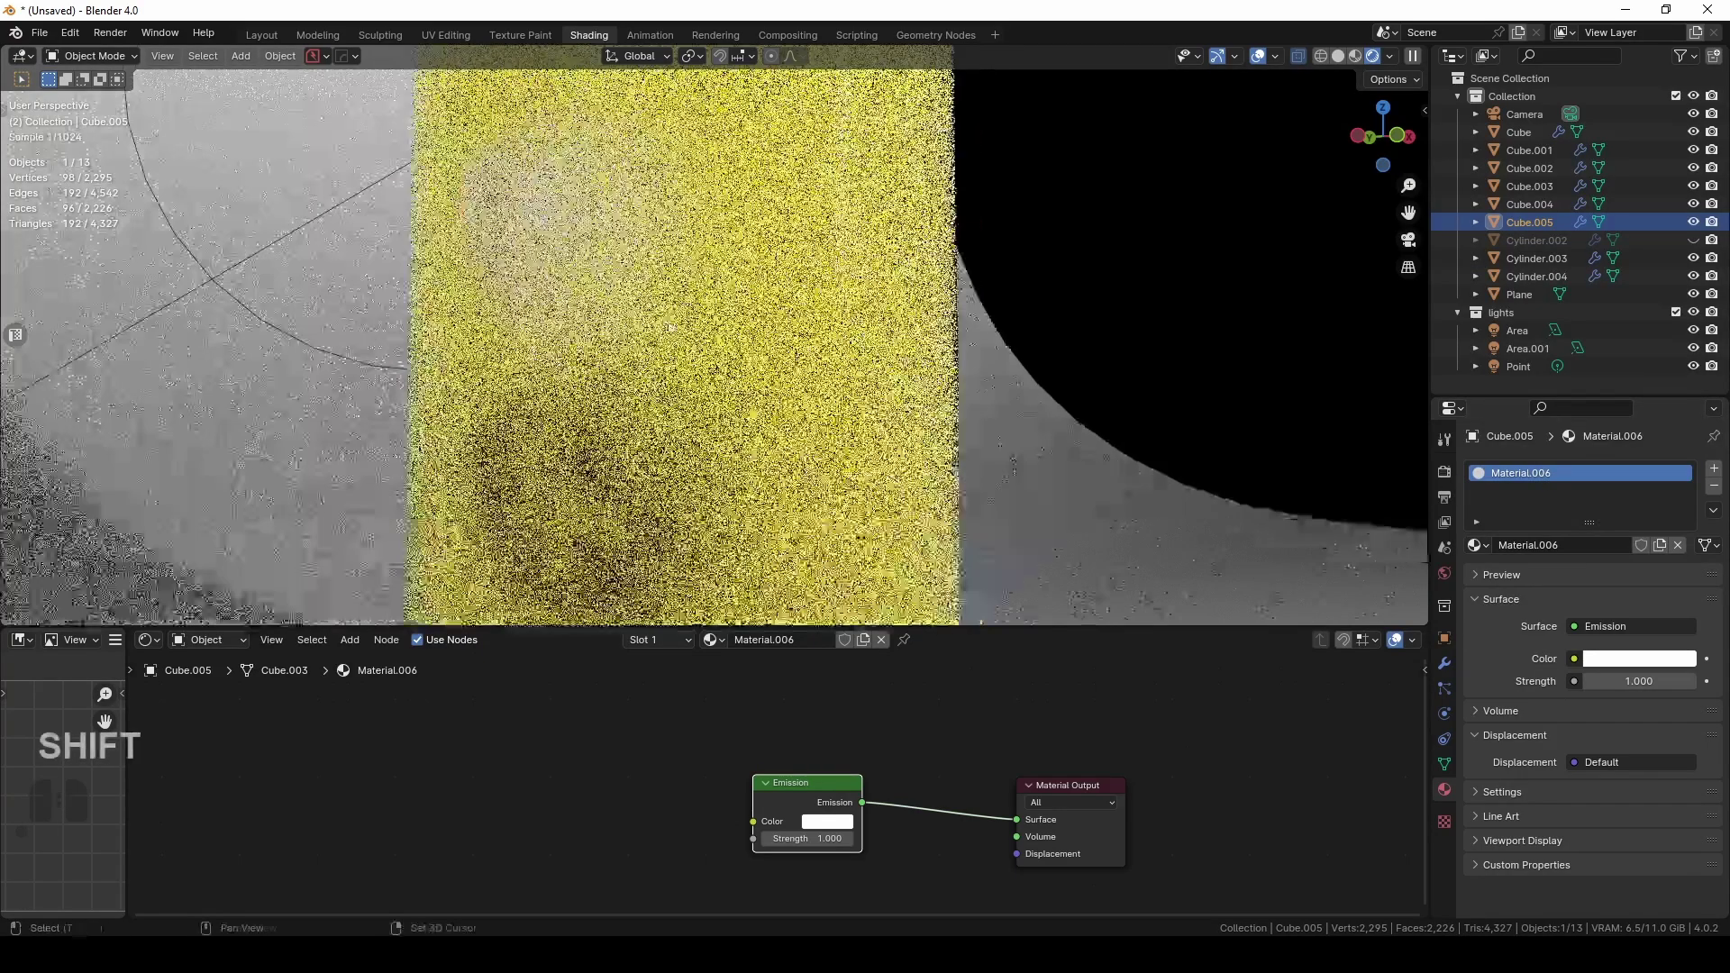
pyautogui.click(640, 483)
pyautogui.click(1714, 486)
pyautogui.click(1714, 485)
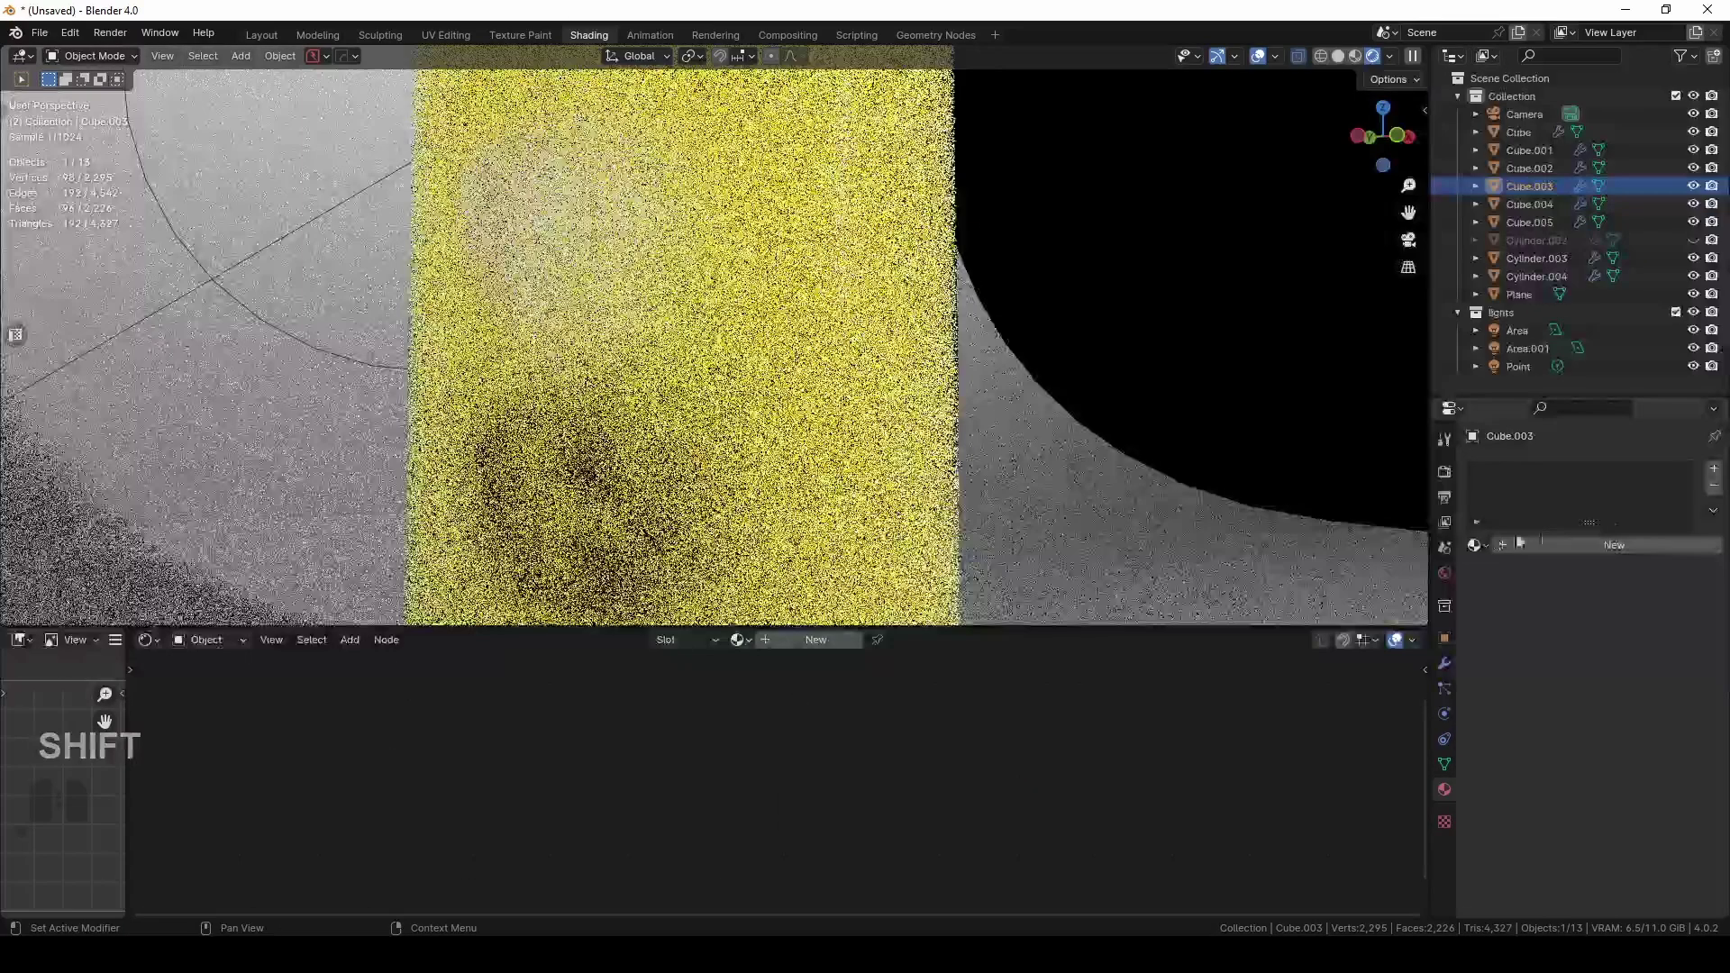
pyautogui.click(1476, 545)
pyautogui.click(1525, 675)
# Try an emission strength of 8.34 on the material shared by the submerged ice cubes
pyautogui.keyDown('shift'); pyautogui.moveTo(919, 505); pyautogui.dragTo(870, 365, button='middle'); pyautogui.keyUp('shift')
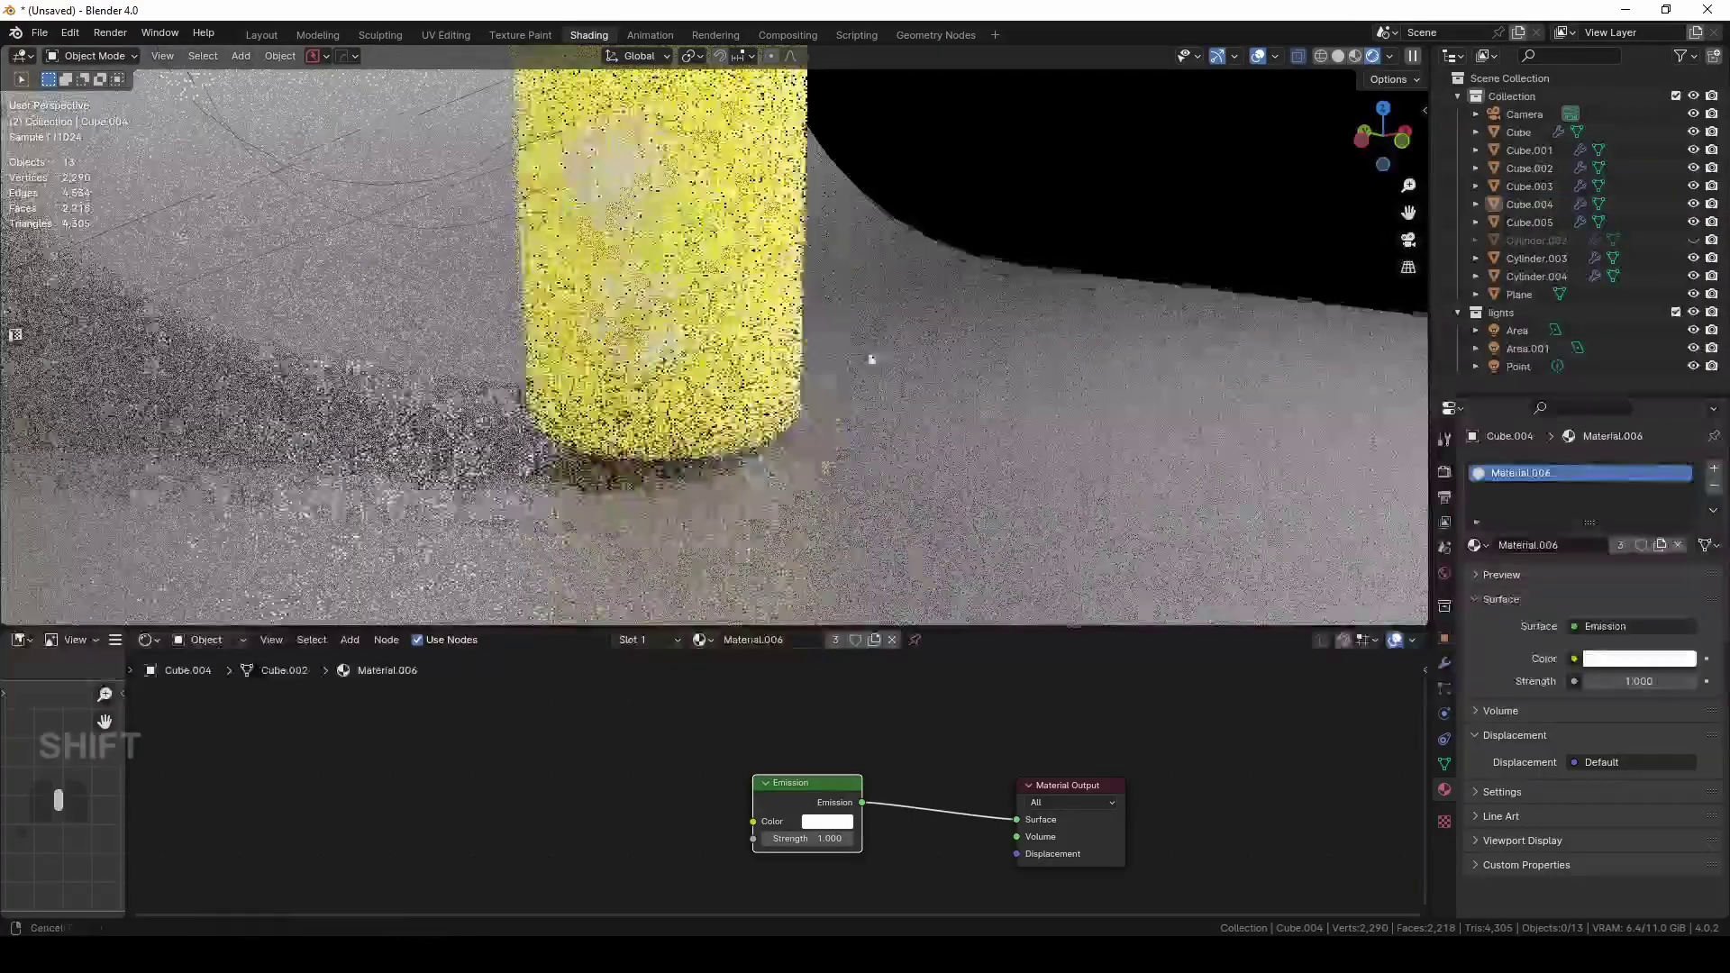
pyautogui.keyDown('shift'); pyautogui.moveTo(640, 226); pyautogui.dragTo(738, 278, button='middle'); pyautogui.keyUp('shift')
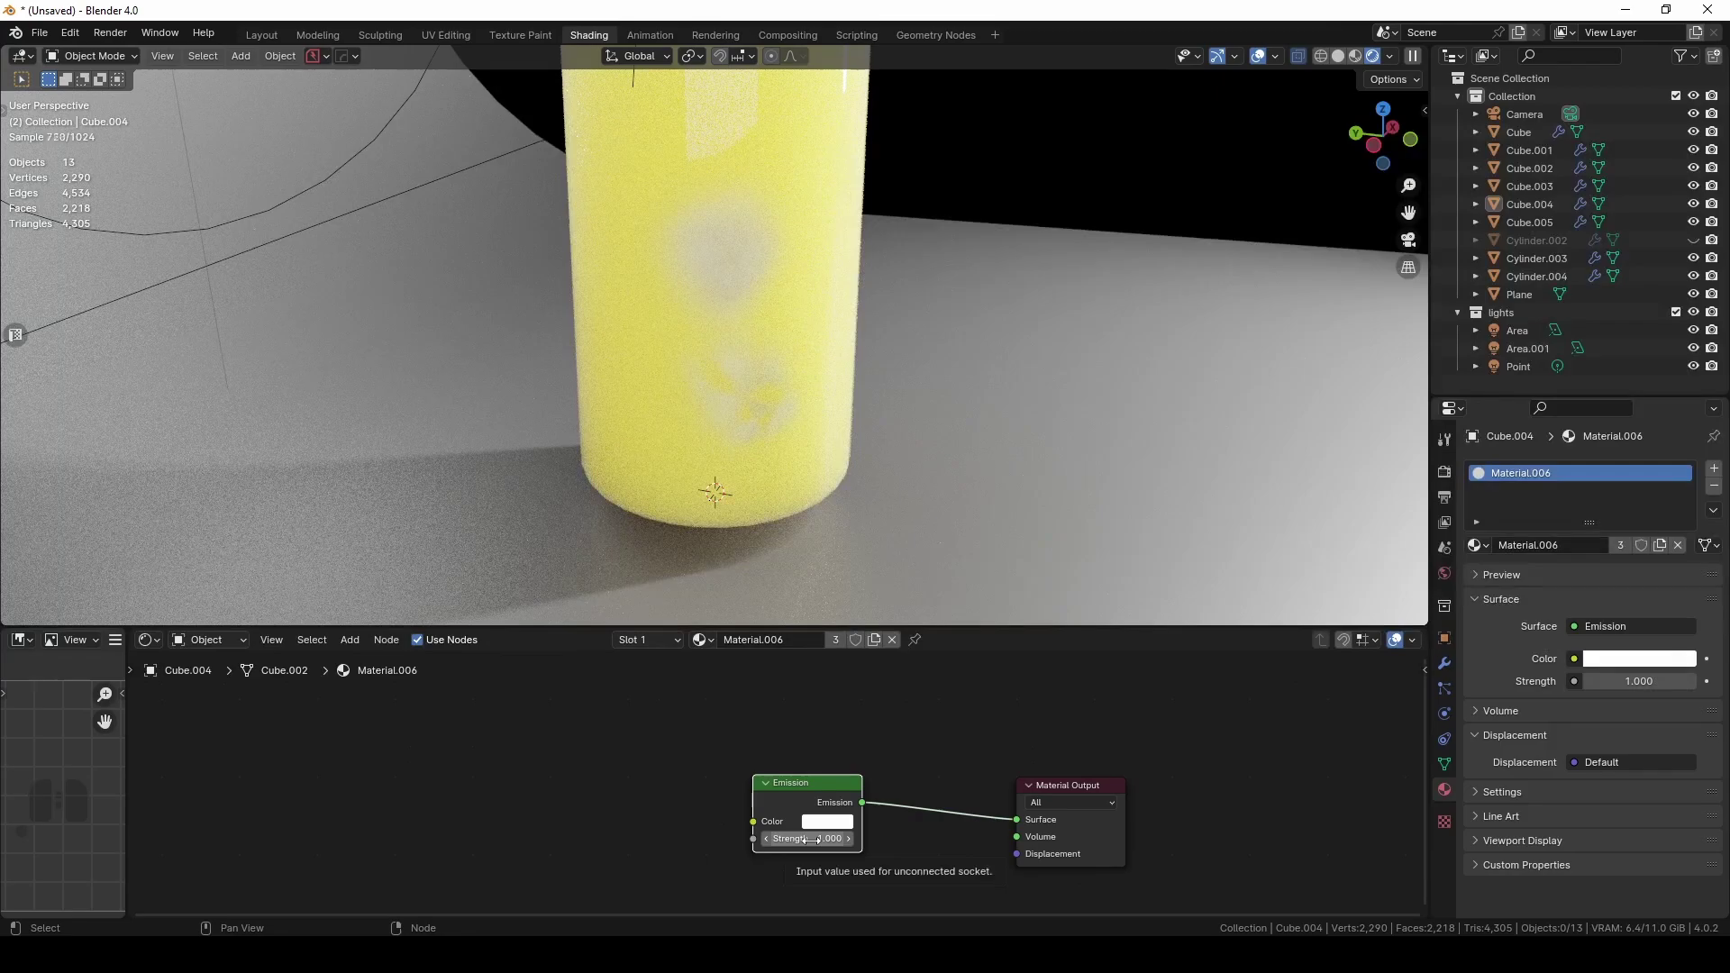
pyautogui.keyDown('shift'); pyautogui.moveTo(806, 840); pyautogui.dragTo(938, 840); pyautogui.keyUp('shift')
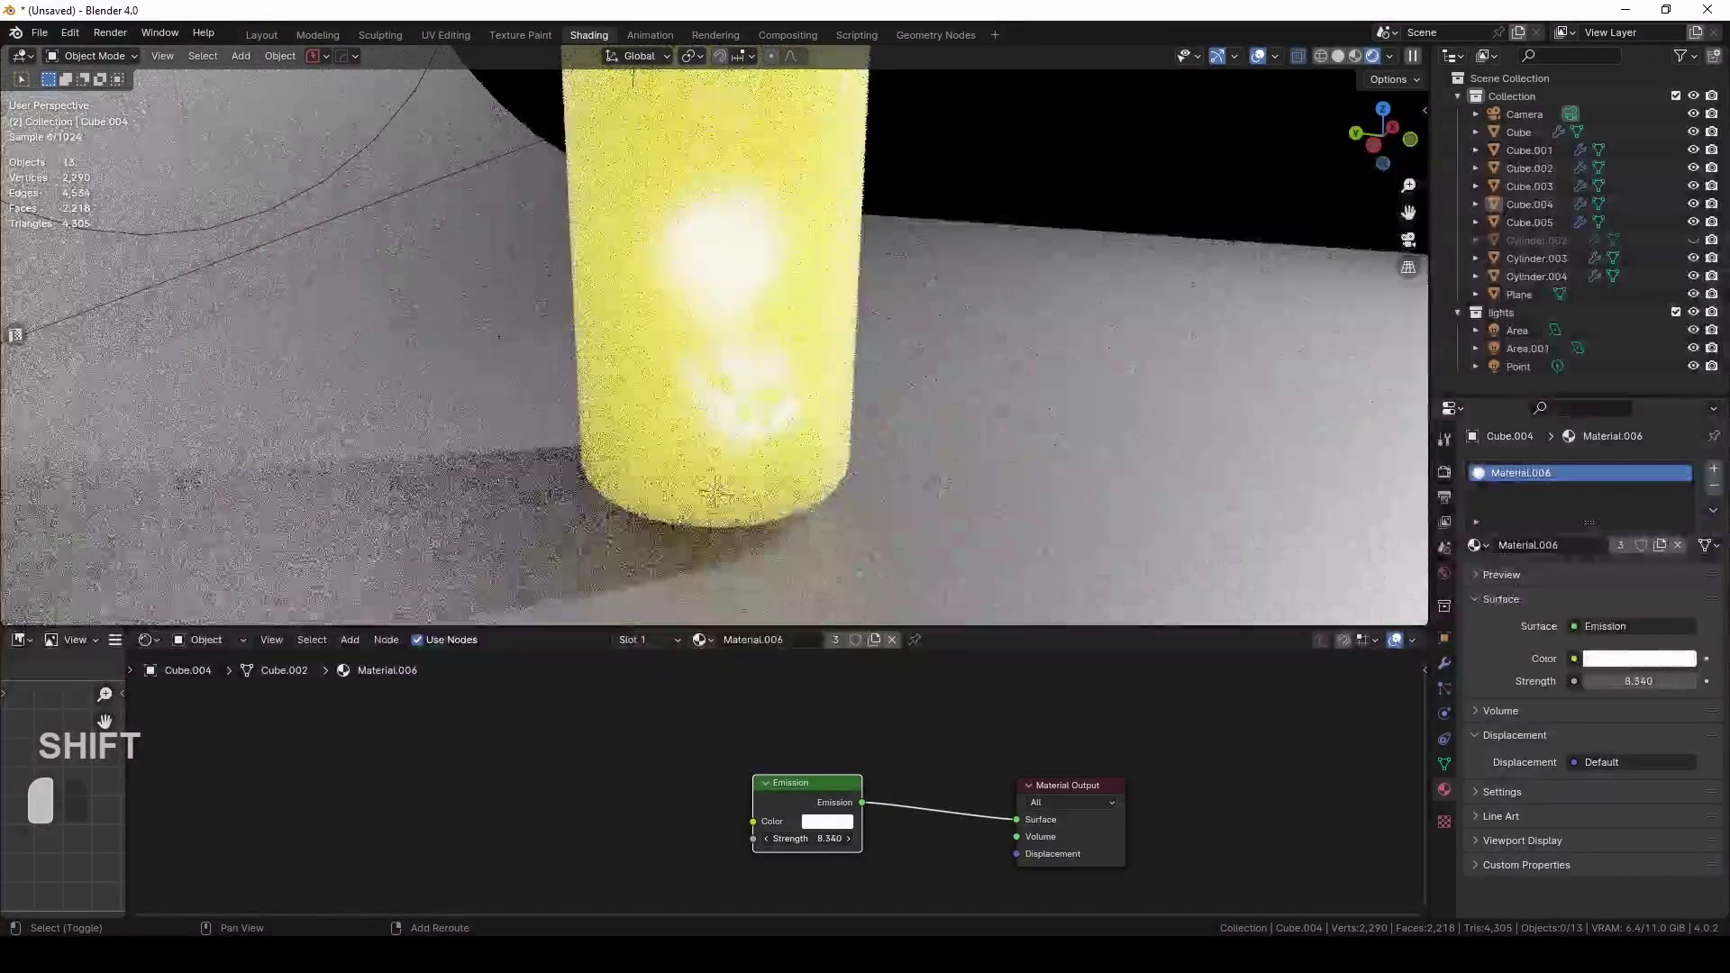
# Move the lower submerged ice cube Cube.003 within the liquid, then reselect it and check its look from above
pyautogui.click(742, 413)
pyautogui.click(742, 408)
pyautogui.press('g')
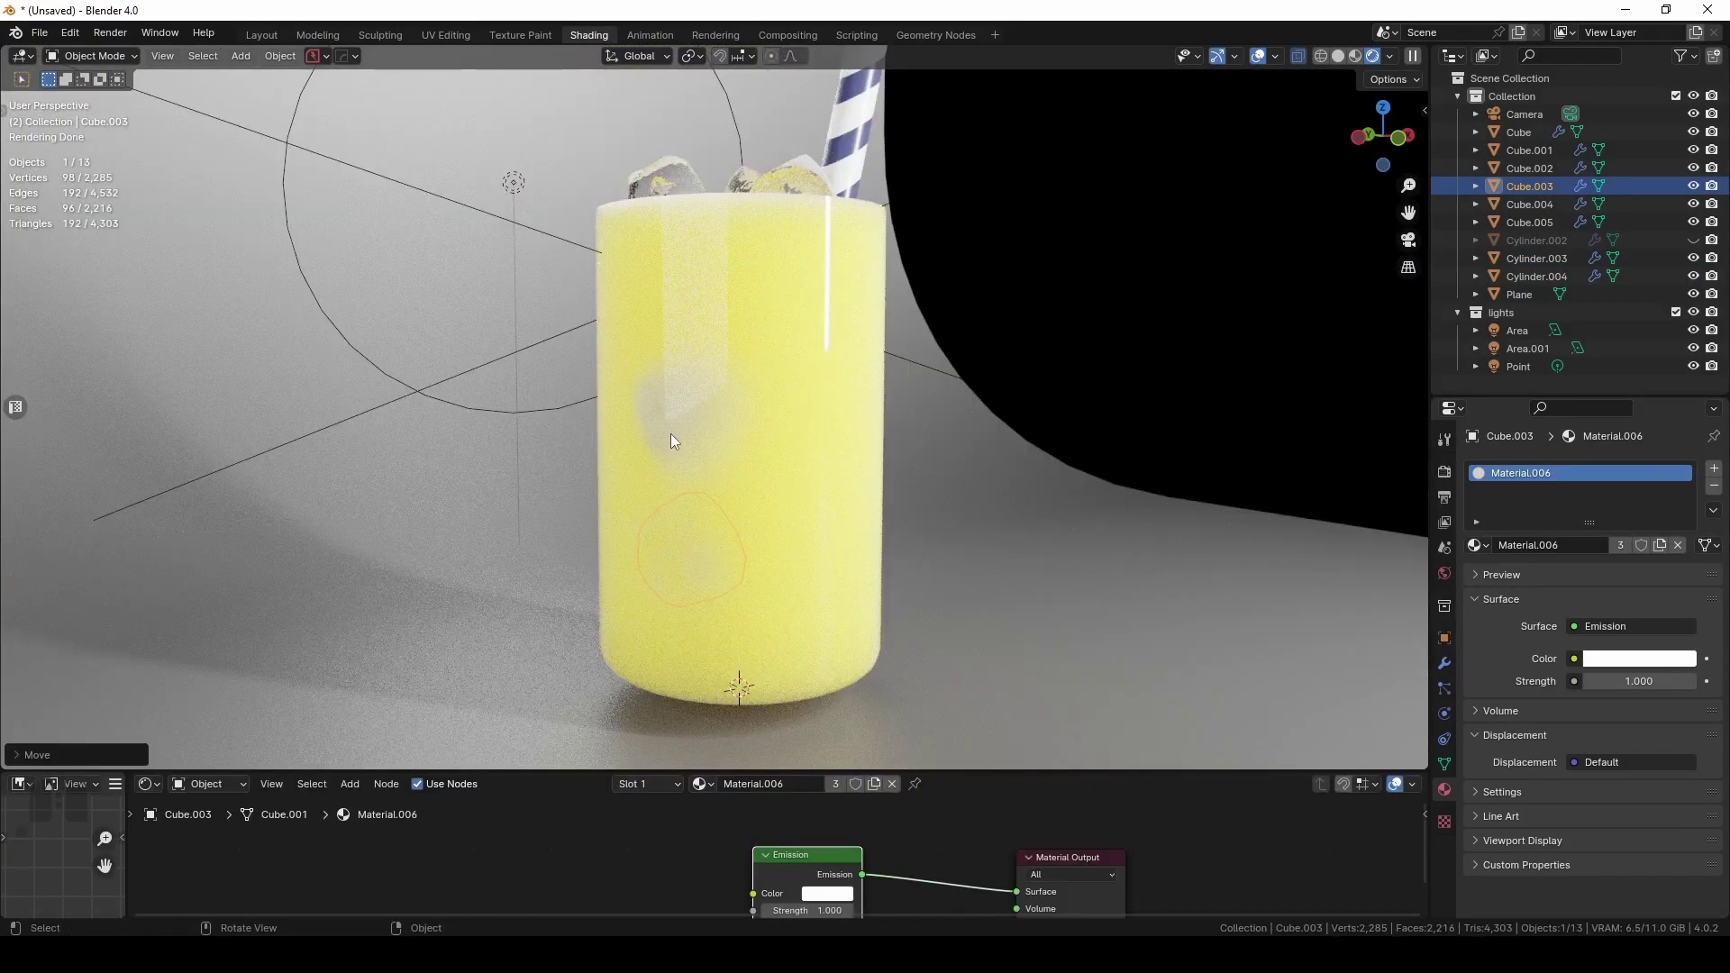
pyautogui.click(779, 240)
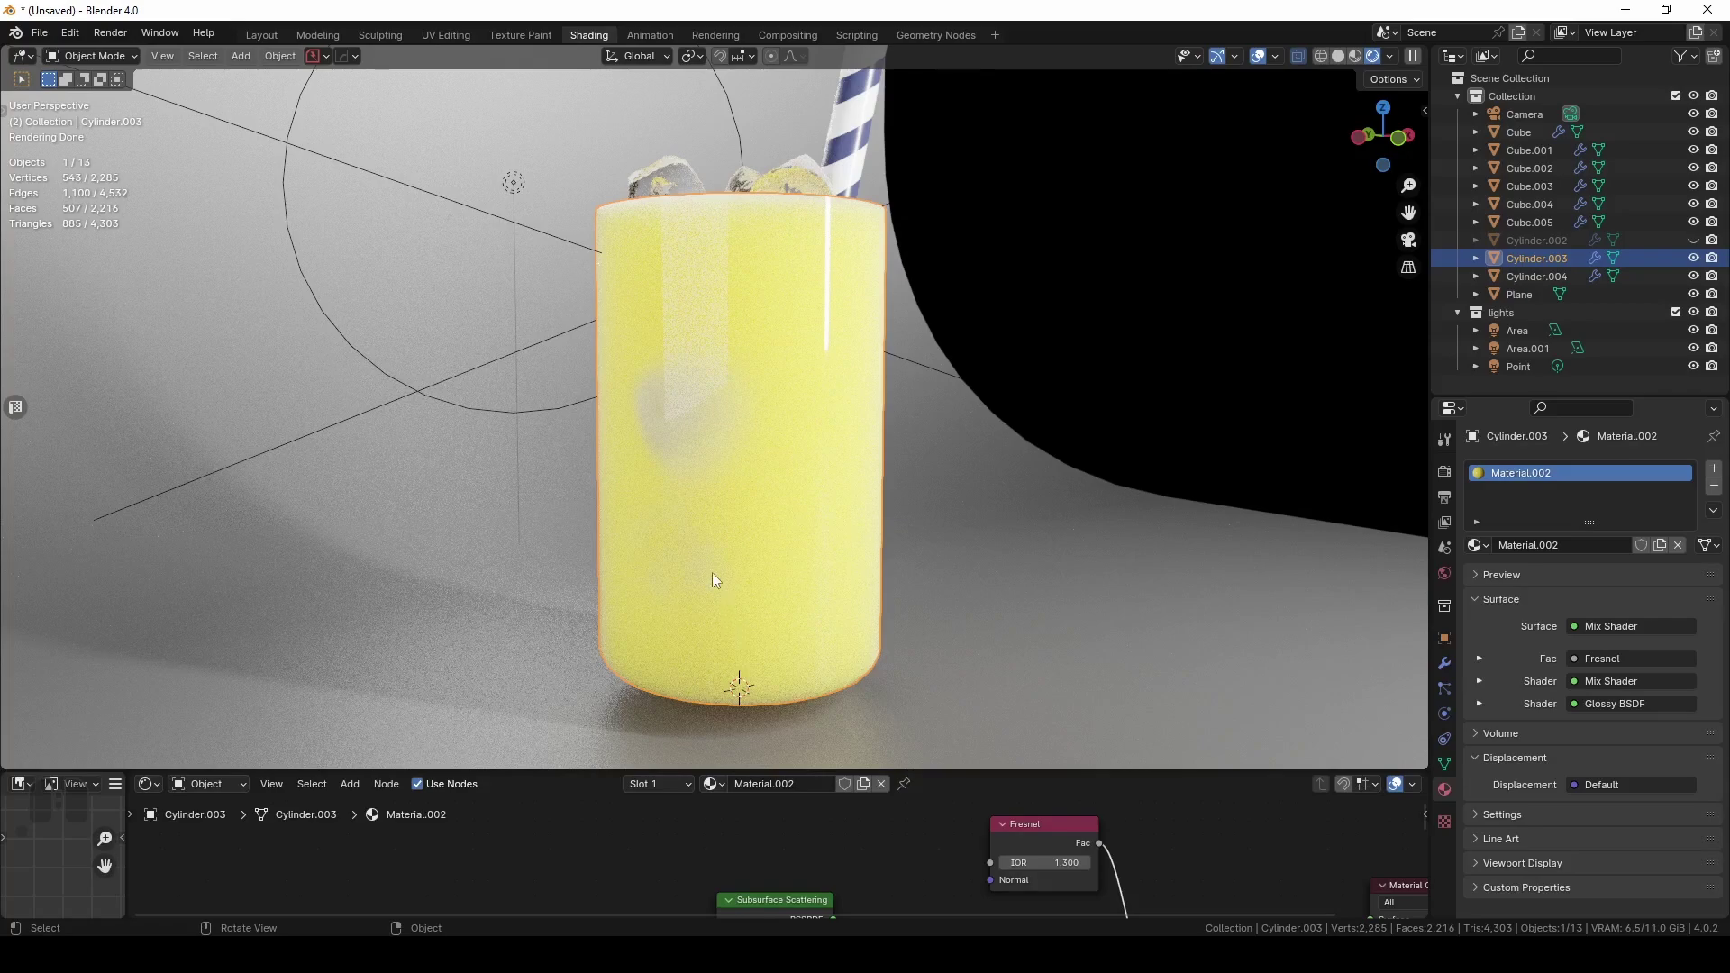
pyautogui.click(700, 546)
pyautogui.moveTo(815, 460); pyautogui.dragTo(730, 427, button='middle')
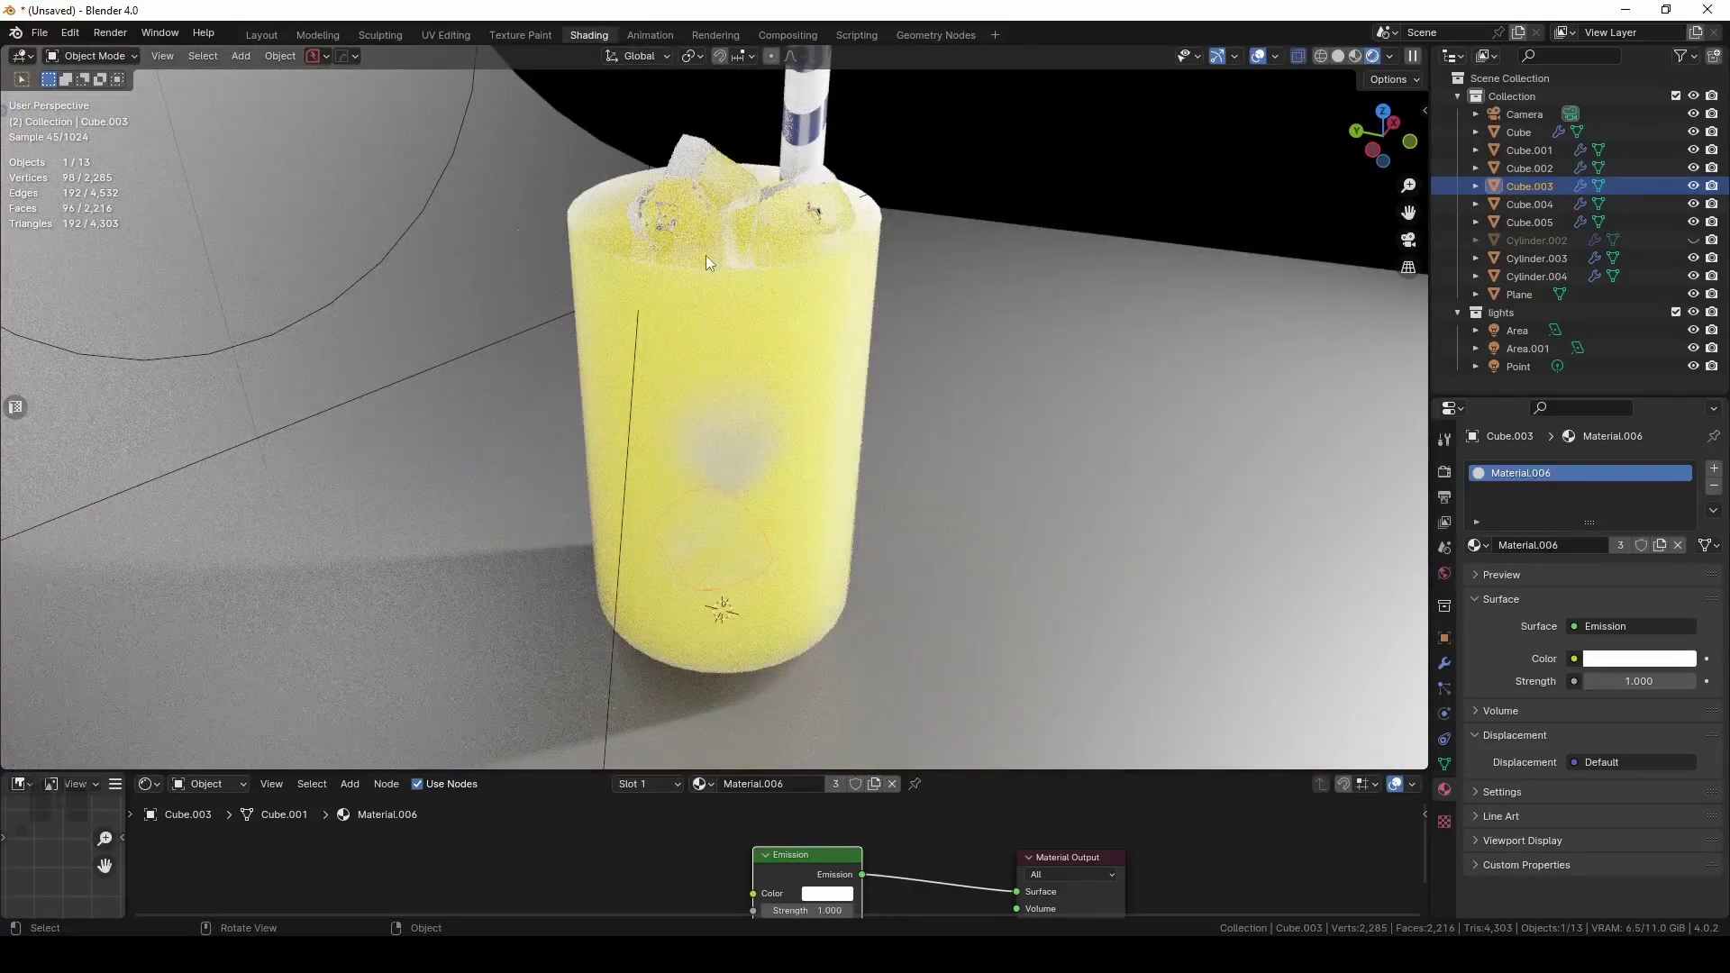
# Switch to solid shading, duplicate the straw in place and remove the Solidify modifier from the copy
pyautogui.click(1339, 56)
pyautogui.moveTo(1019, 342); pyautogui.dragTo(782, 274, button='middle')
pyautogui.click(858, 182)
pyautogui.hotkey('shift', 'd')
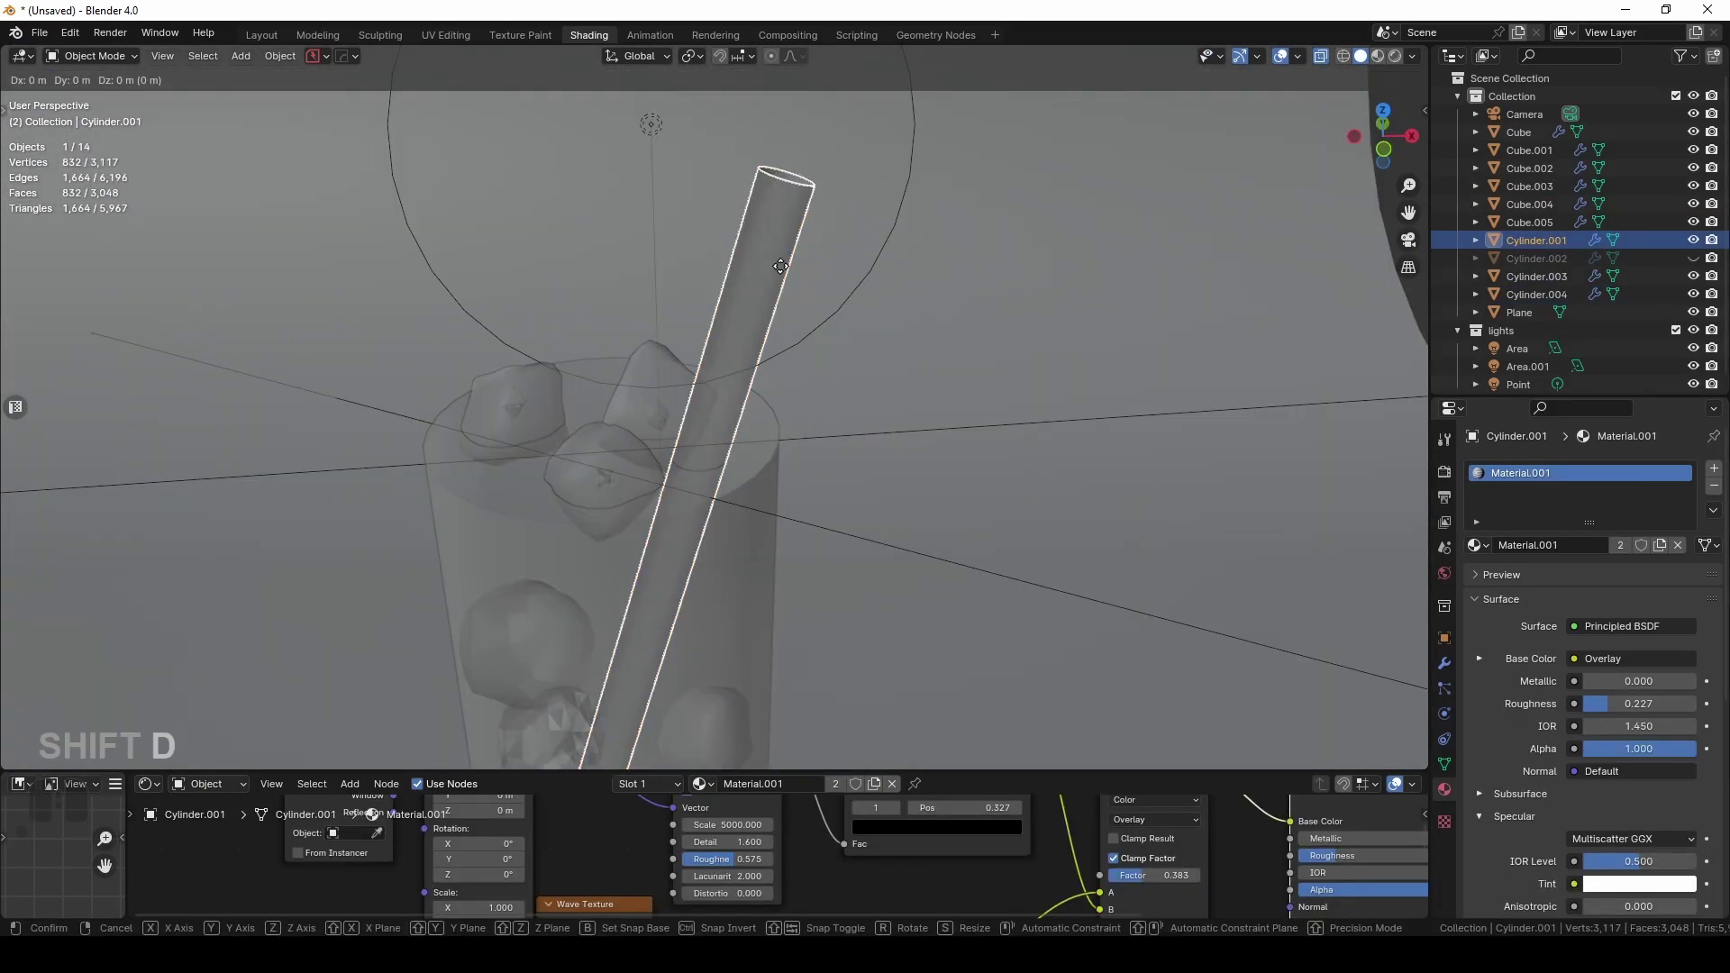
pyautogui.rightClick(782, 273)
pyautogui.click(1444, 663)
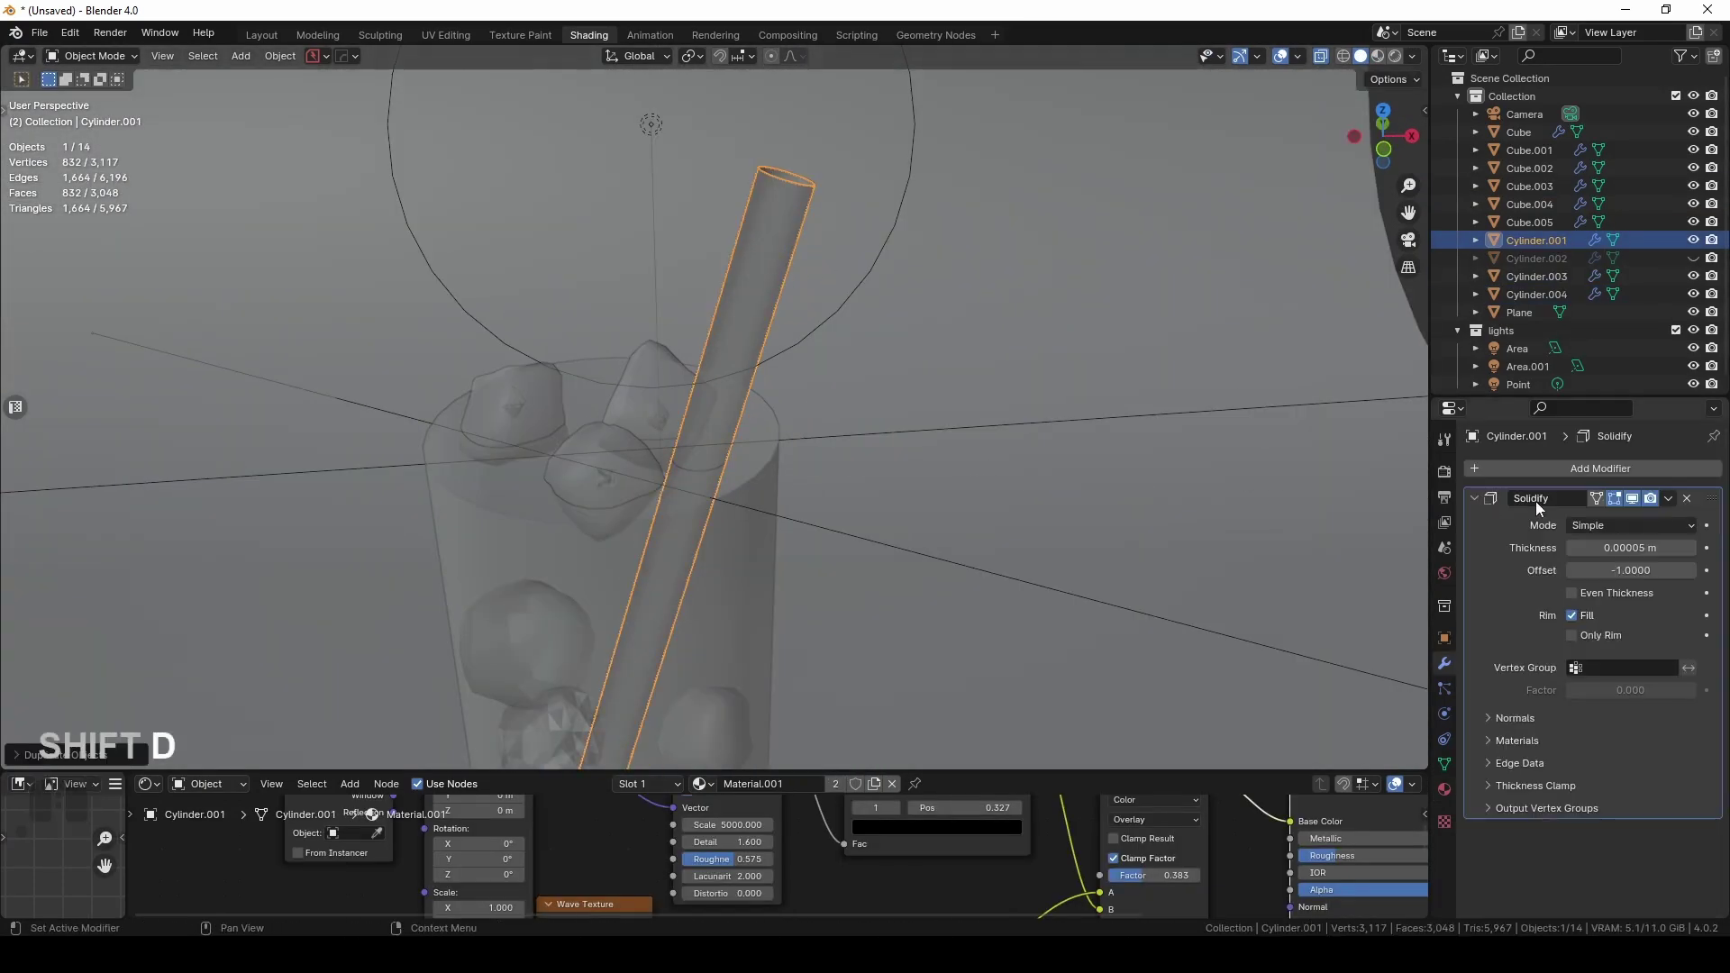
pyautogui.click(1687, 498)
# Hide the objects around the straw copy and fill both of its open ends with faces
pyautogui.moveTo(687, 209); pyautogui.dragTo(857, 229, button='middle')
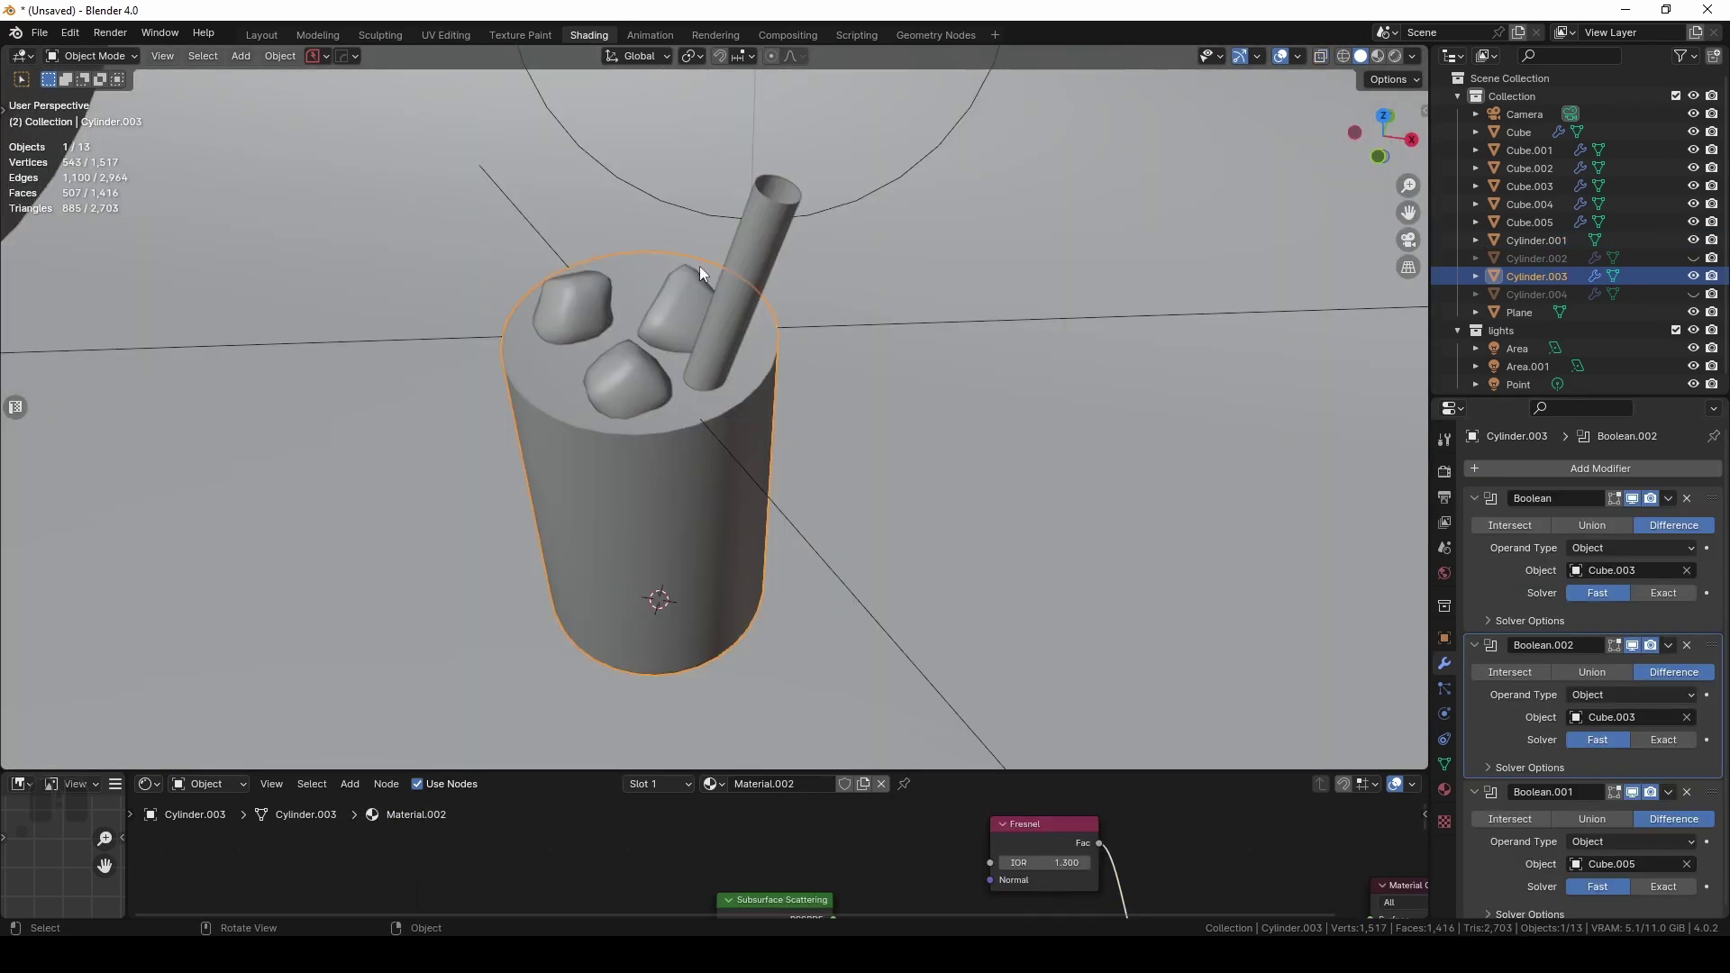
pyautogui.press('h')
pyautogui.moveTo(557, 550); pyautogui.dragTo(619, 647, button='middle')
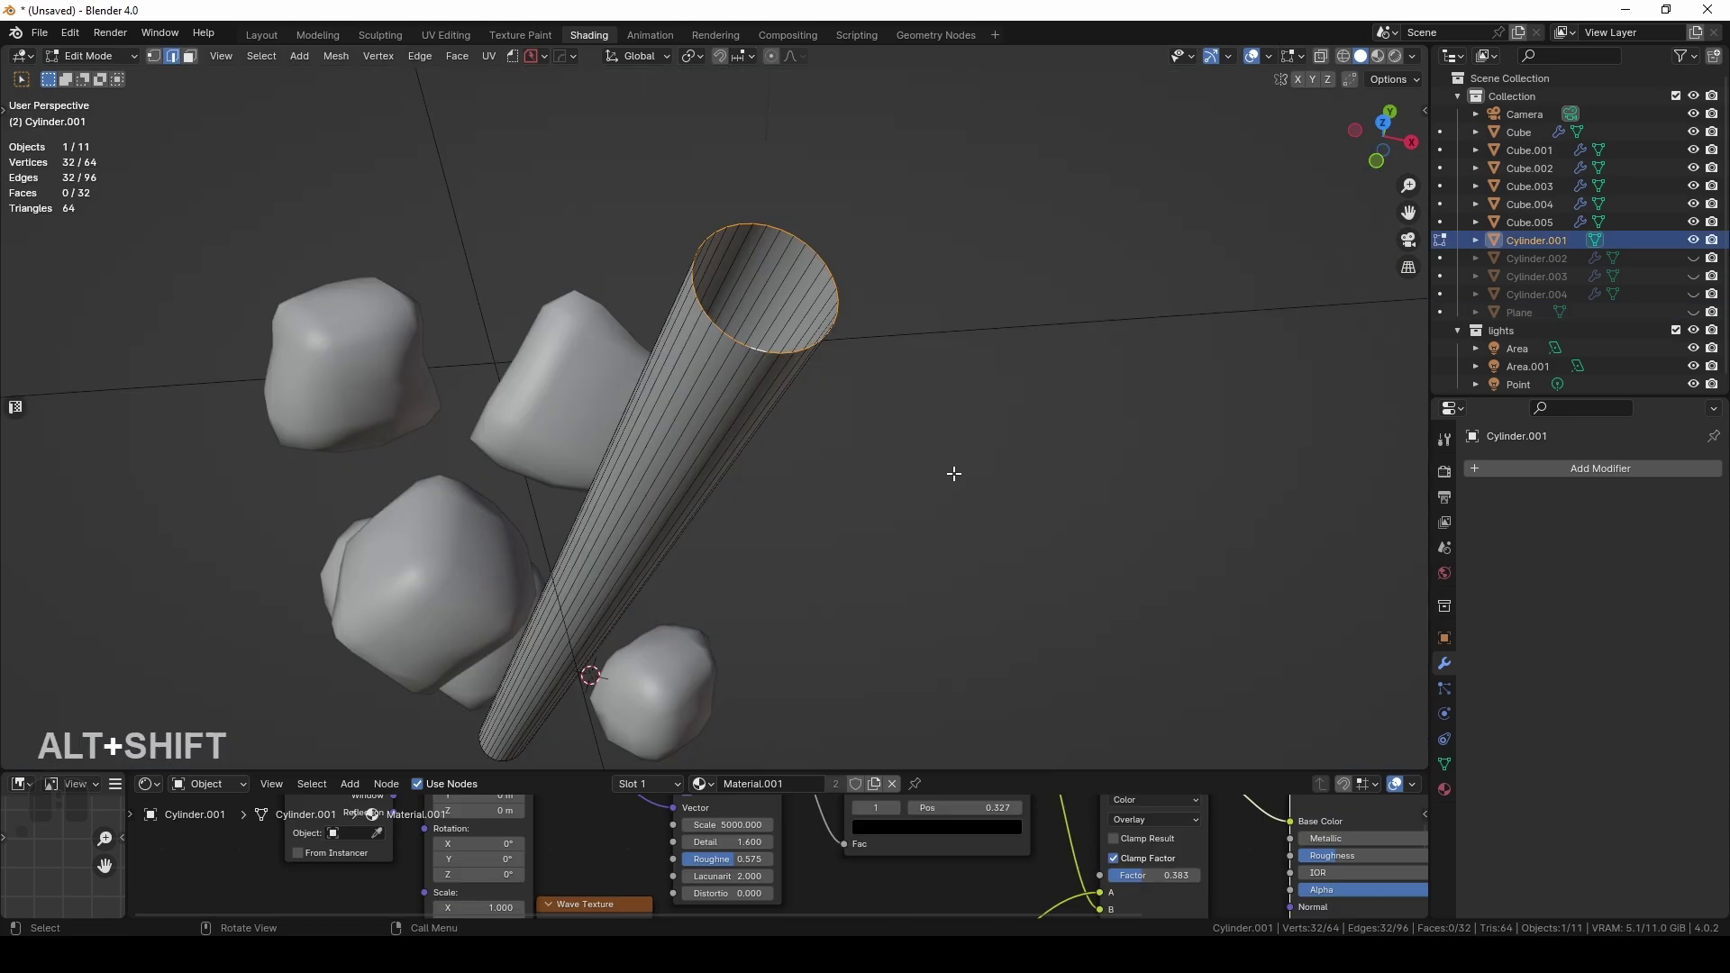
pyautogui.press('f')
pyautogui.scroll(4, 718, 502)
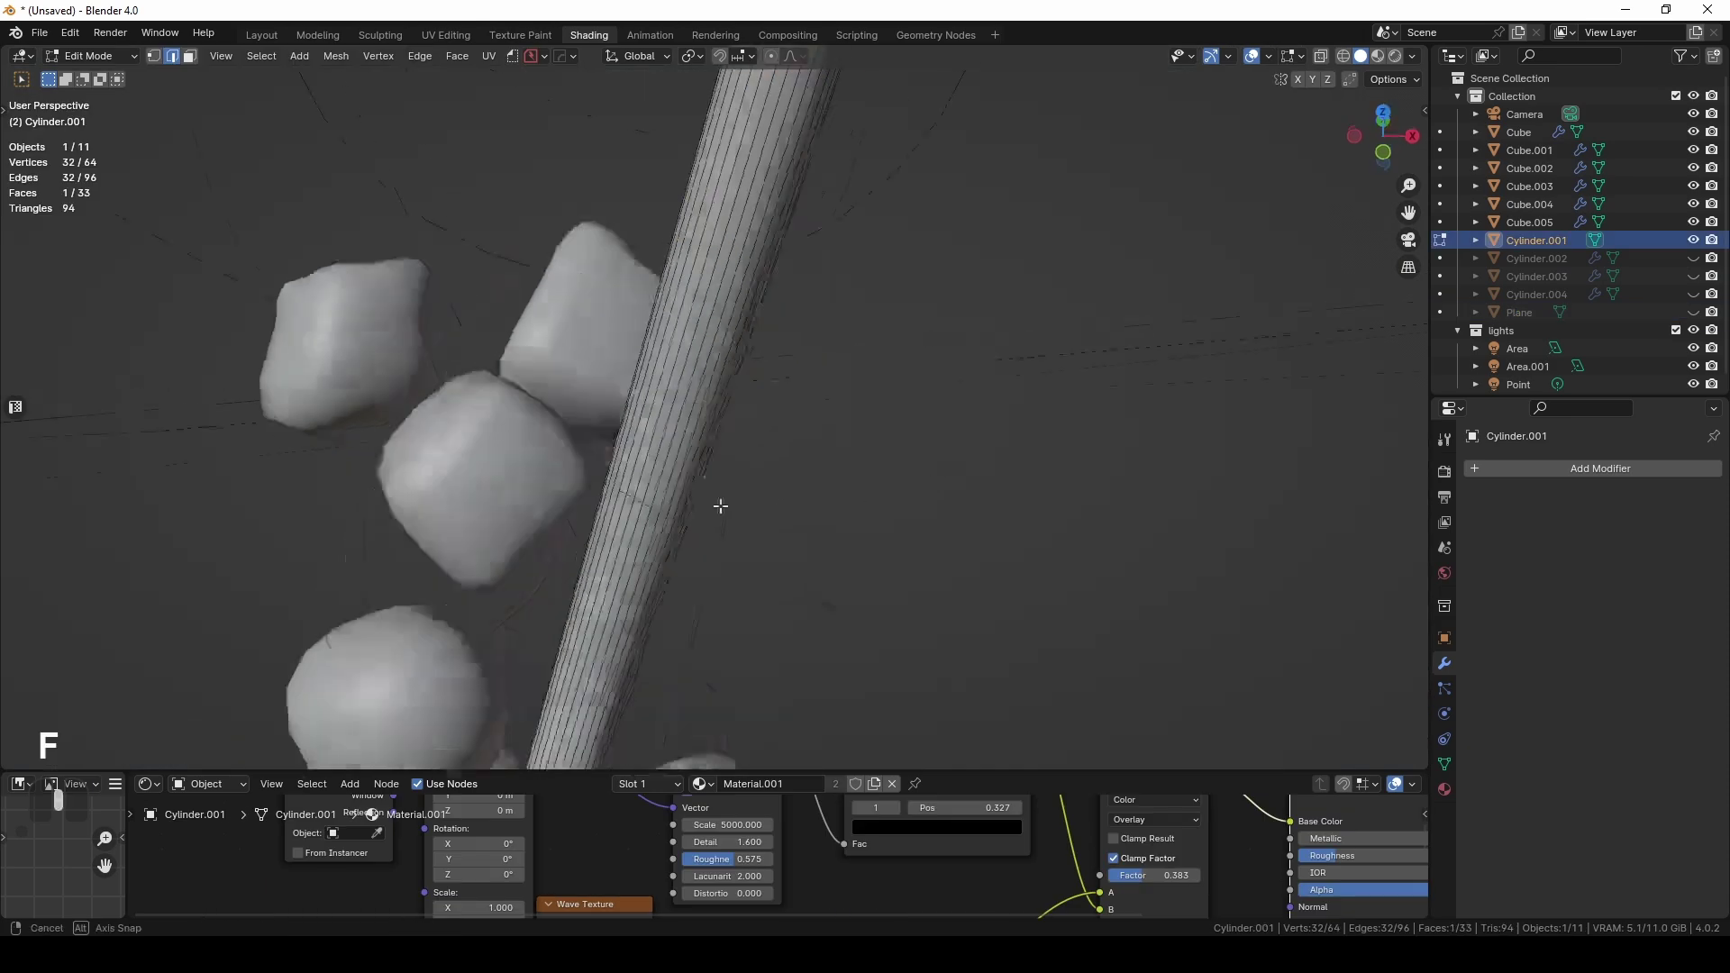
pyautogui.keyDown('shift'); pyautogui.moveTo(718, 502); pyautogui.dragTo(730, 397, button='middle'); pyautogui.keyUp('shift')
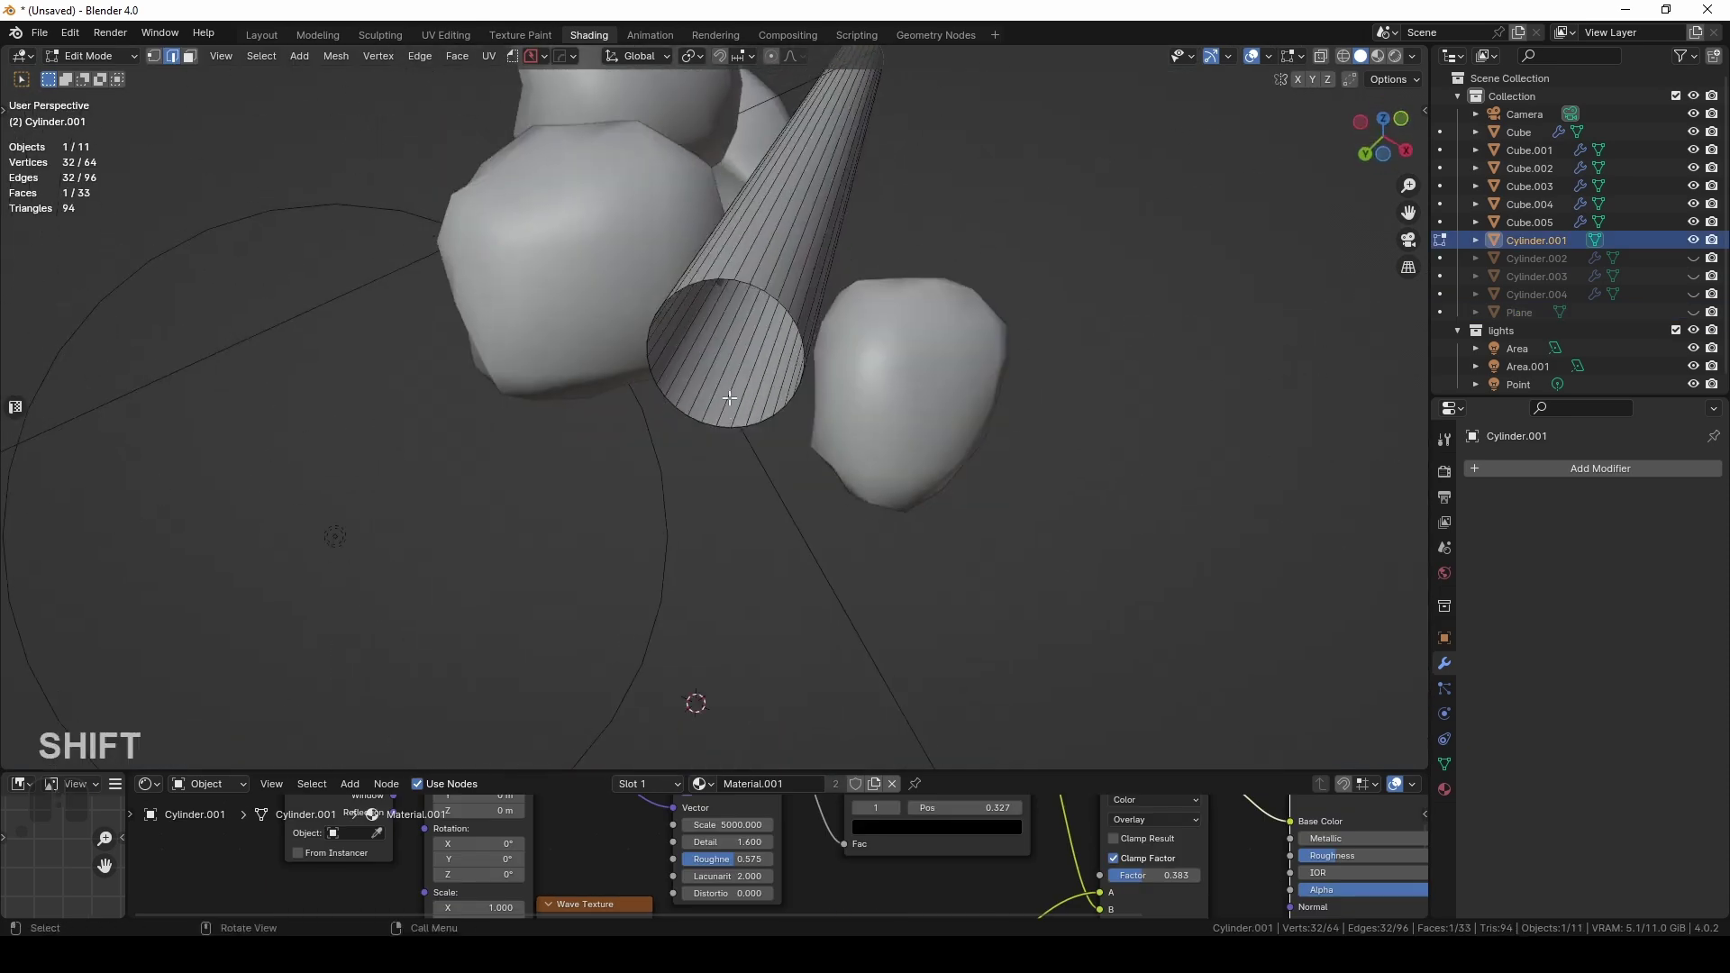
pyautogui.keyDown('alt'); pyautogui.click(755, 285); pyautogui.keyUp('alt')
pyautogui.press('f')
# Select the straw copy's top cap face, leave mesh editing and unhide the hidden objects except the glass
pyautogui.moveTo(755, 285); pyautogui.dragTo(696, 433, button='middle')
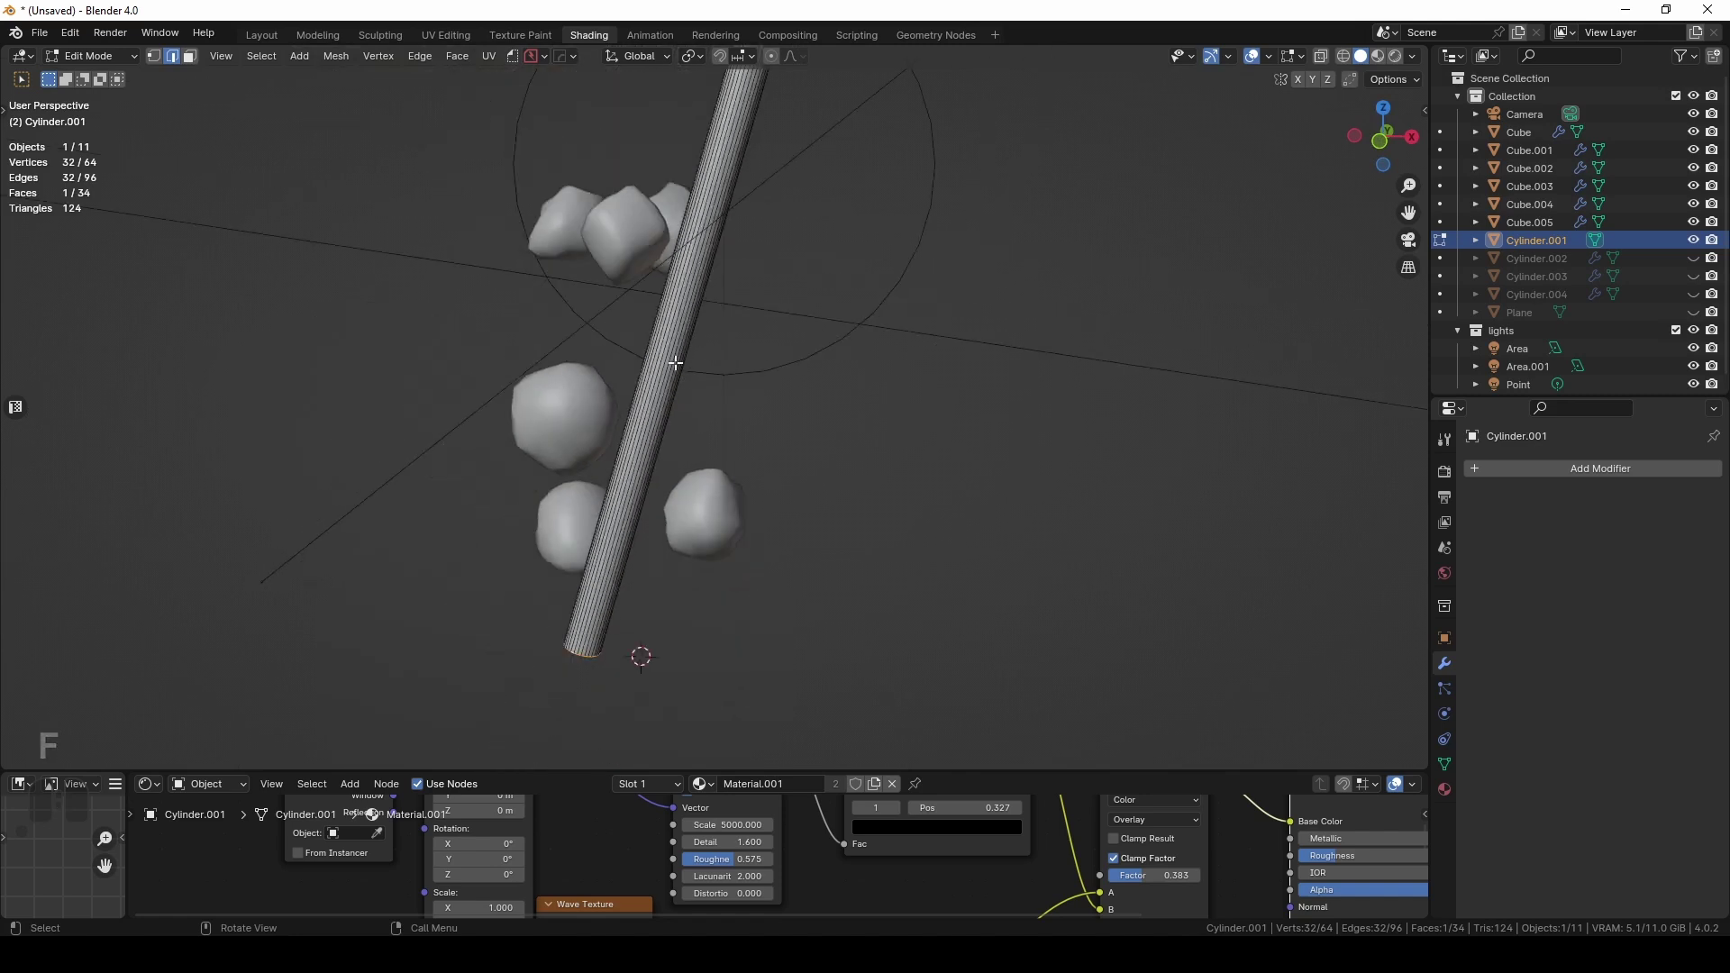
pyautogui.moveTo(676, 363); pyautogui.dragTo(679, 430, button='middle')
pyautogui.press('3')
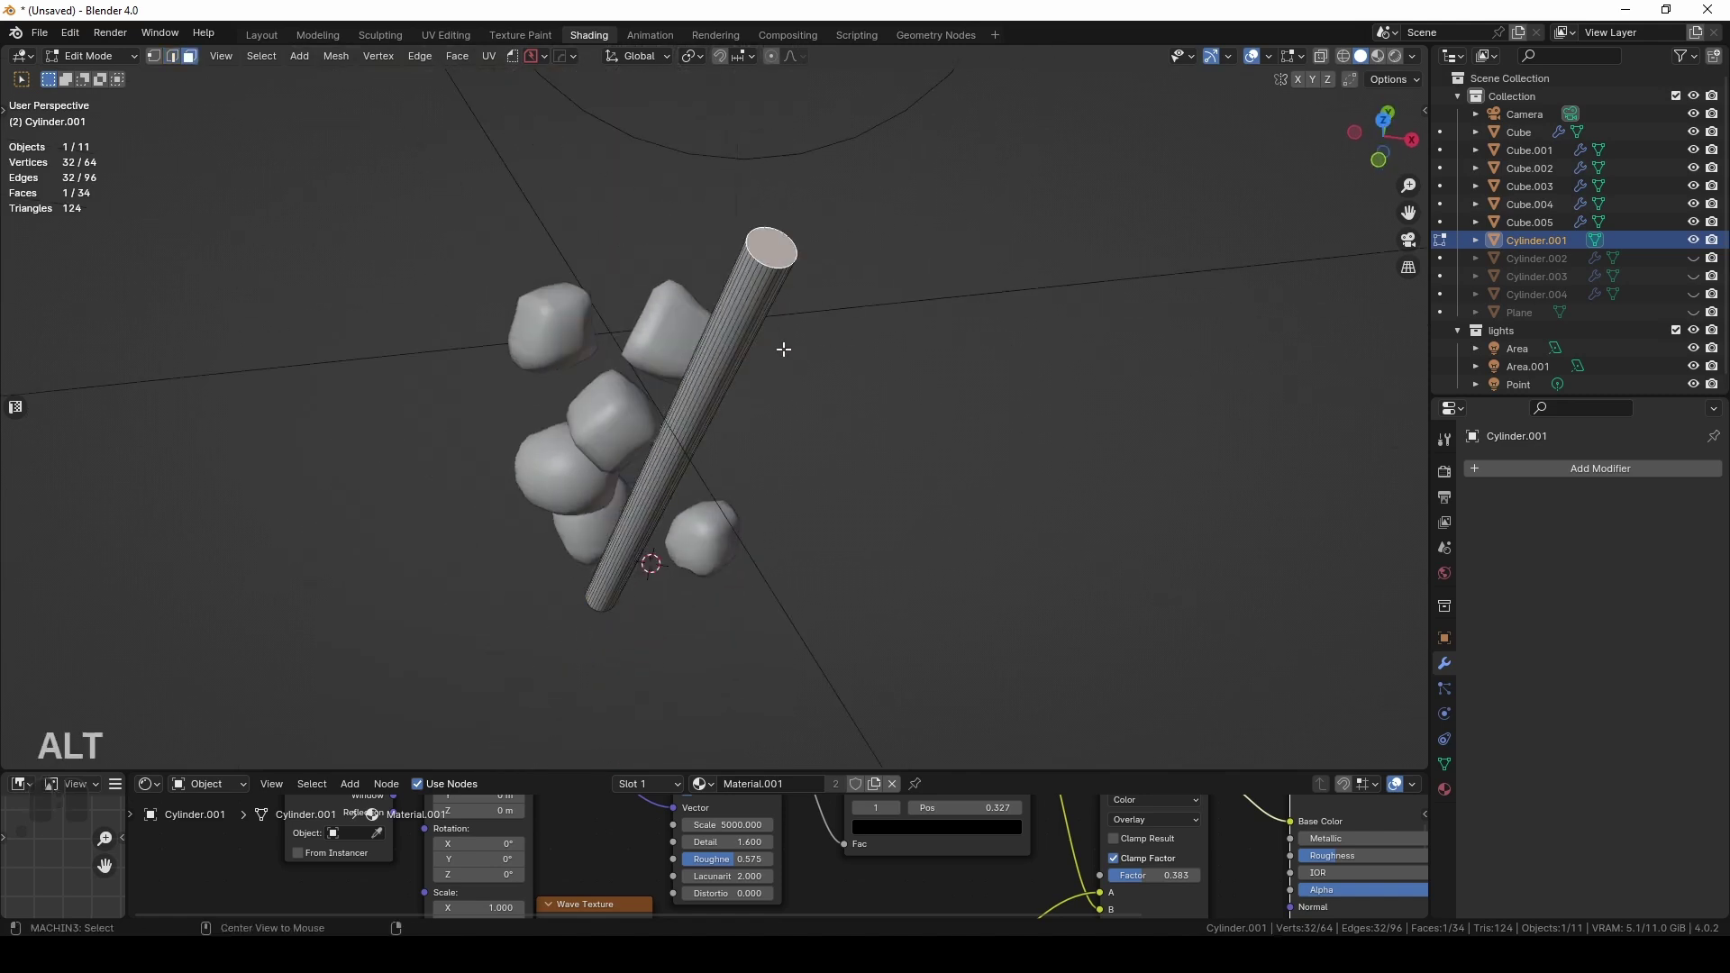
pyautogui.hotkey('alt', 'h')
pyautogui.press('Tab')
pyautogui.hotkey('alt', 'h')
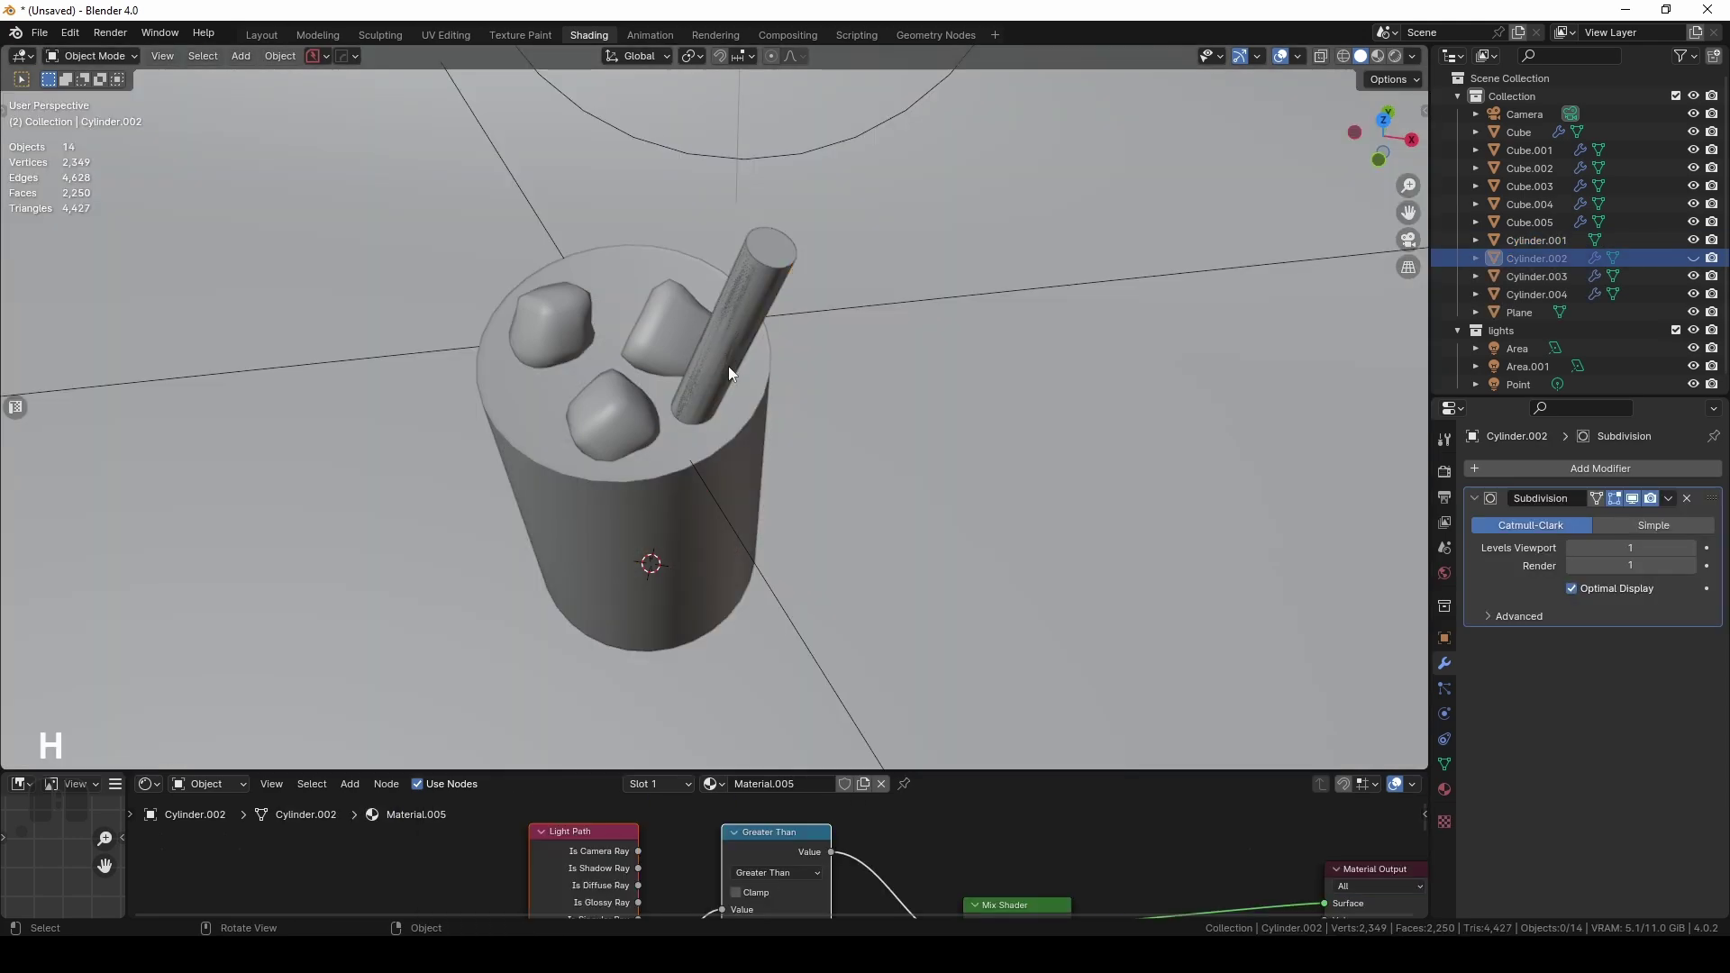
# Slide the straw copy's top cap down along its length to near the liquid's surface
pyautogui.click(768, 256)
pyautogui.press('Tab')
pyautogui.scroll(2, 765, 253)
pyautogui.press('g')
pyautogui.press('g')
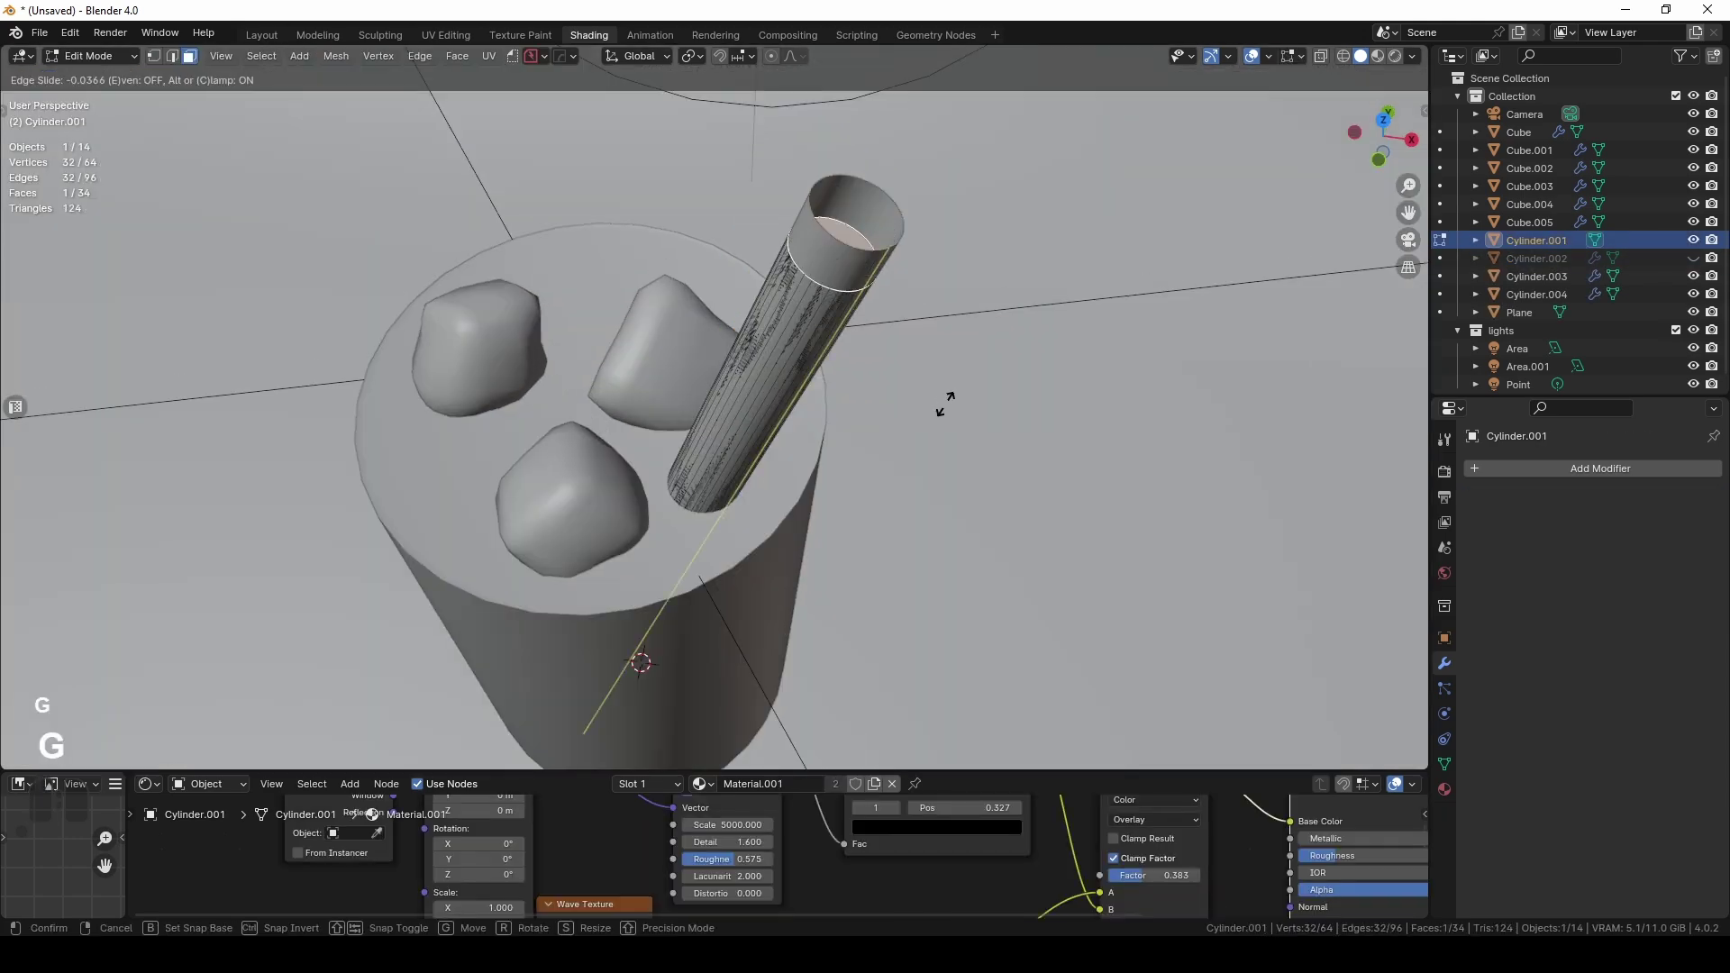
pyautogui.click(870, 712)
pyautogui.press('Tab')
# Hide the original straw, duplicate the liquid's Boolean.001 modifier and set the duplicate's object to the capped straw copy, Cylinder.001
pyautogui.click(786, 332)
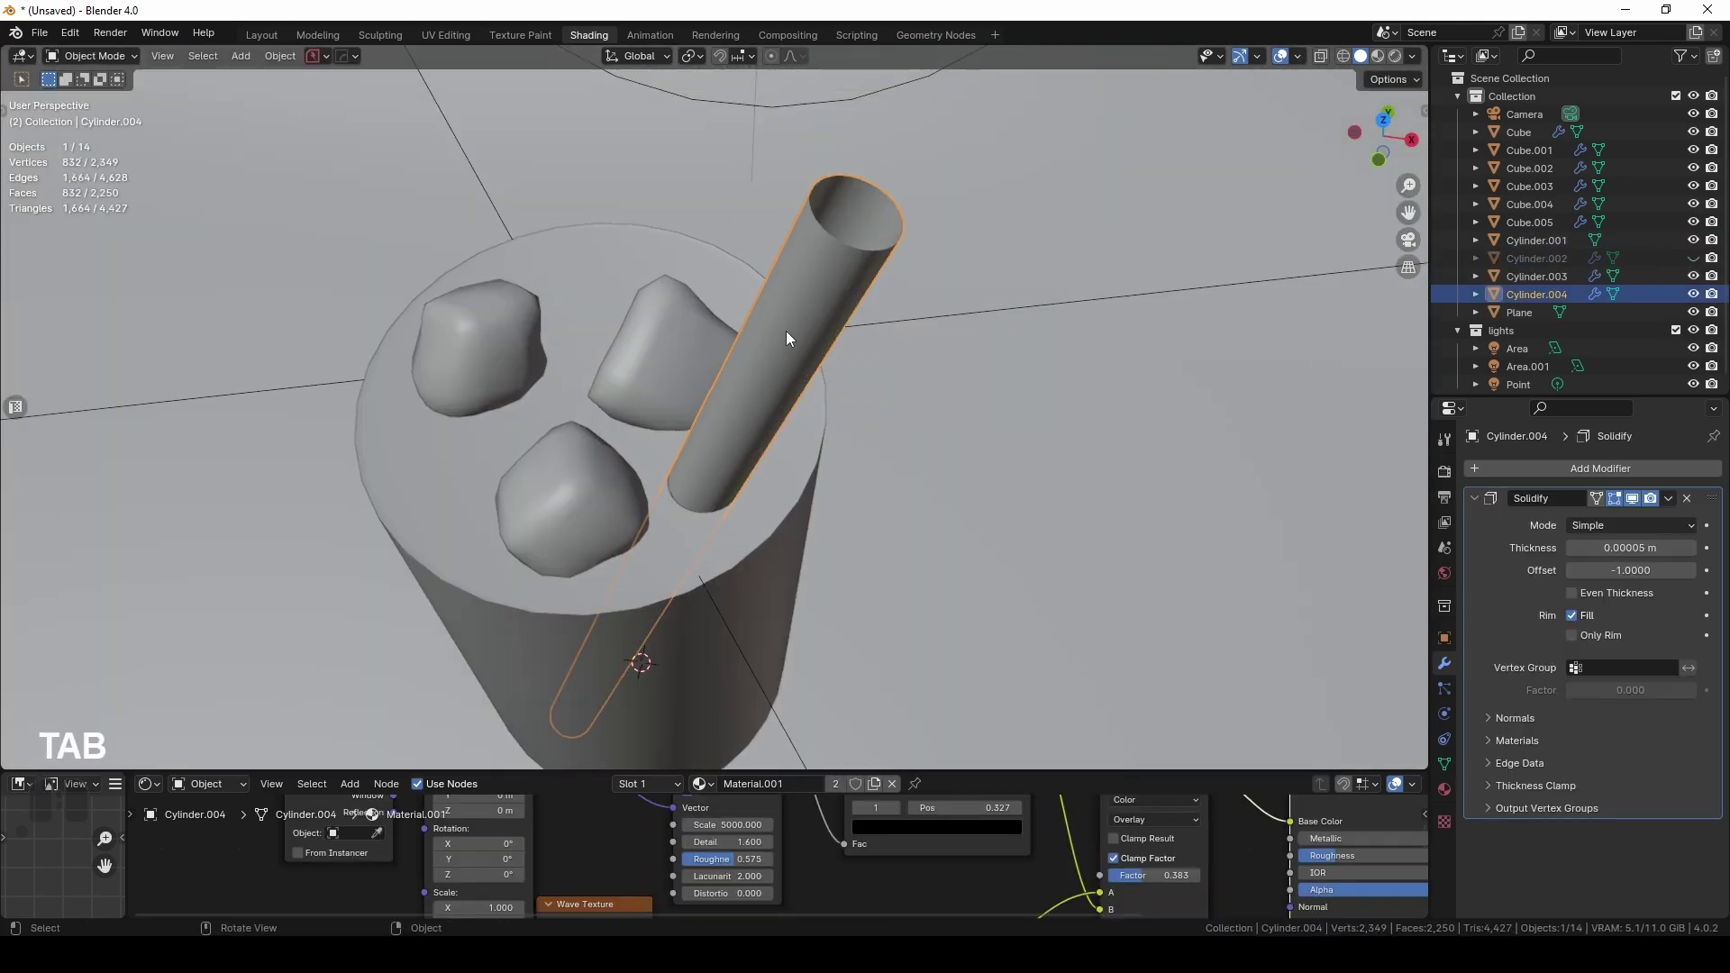
pyautogui.press('h')
pyautogui.click(674, 491)
pyautogui.click(1668, 547)
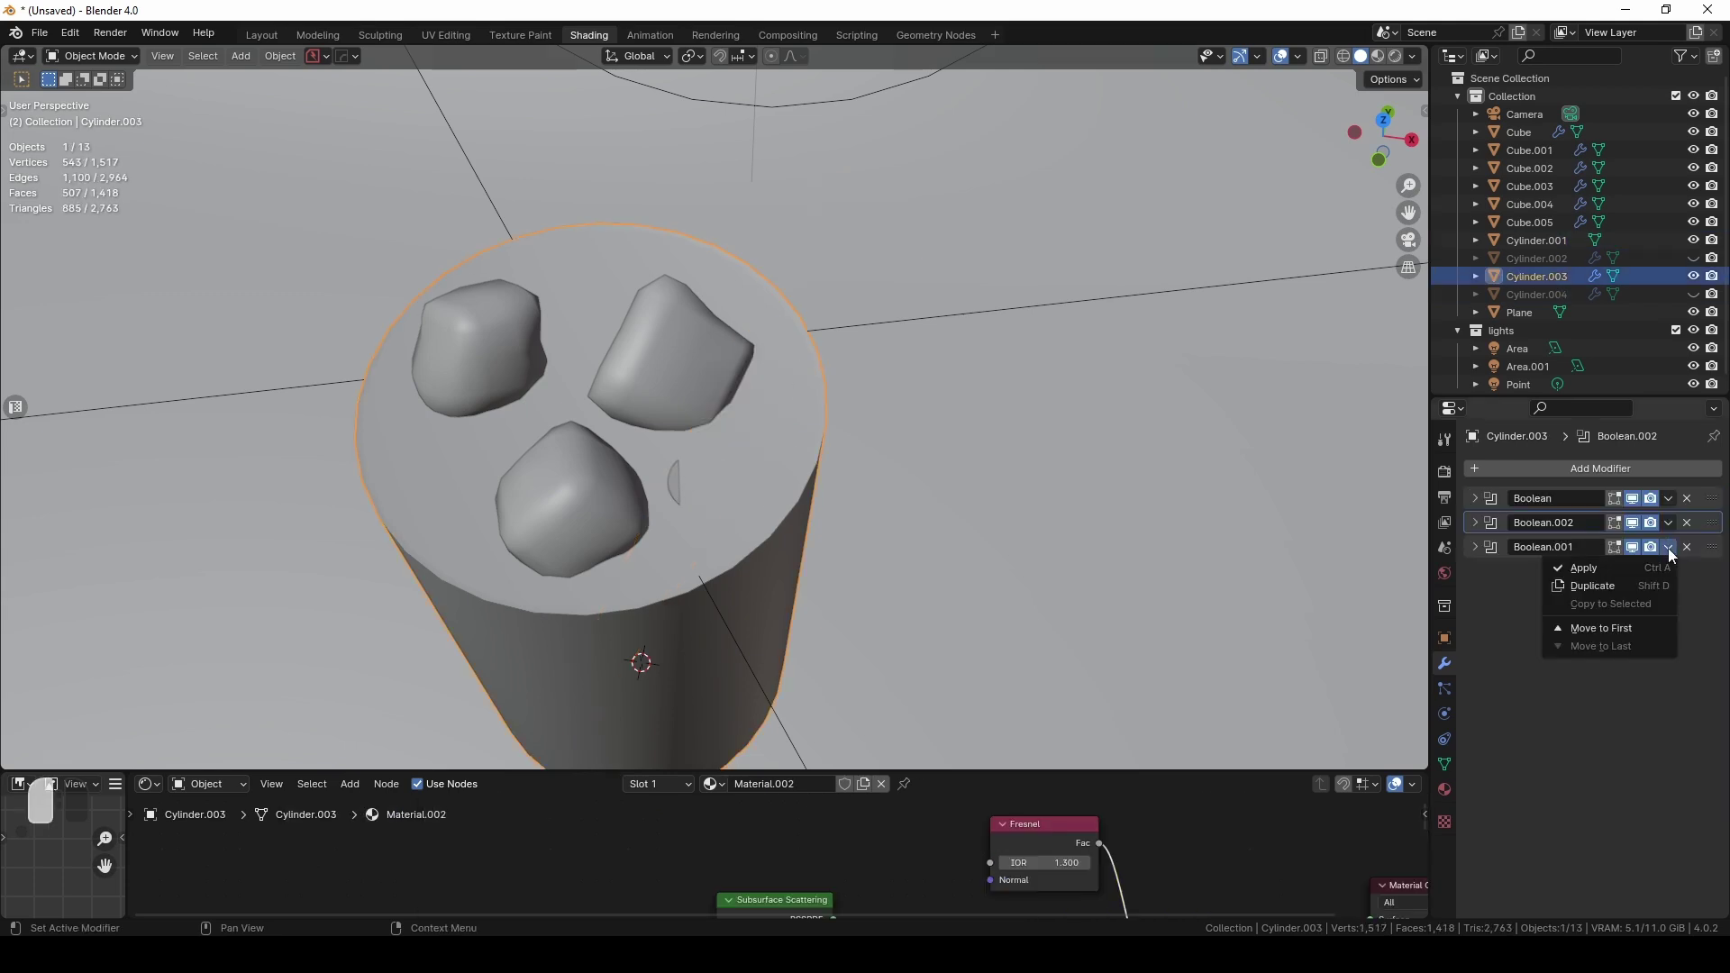
pyautogui.click(1635, 586)
pyautogui.click(1673, 569)
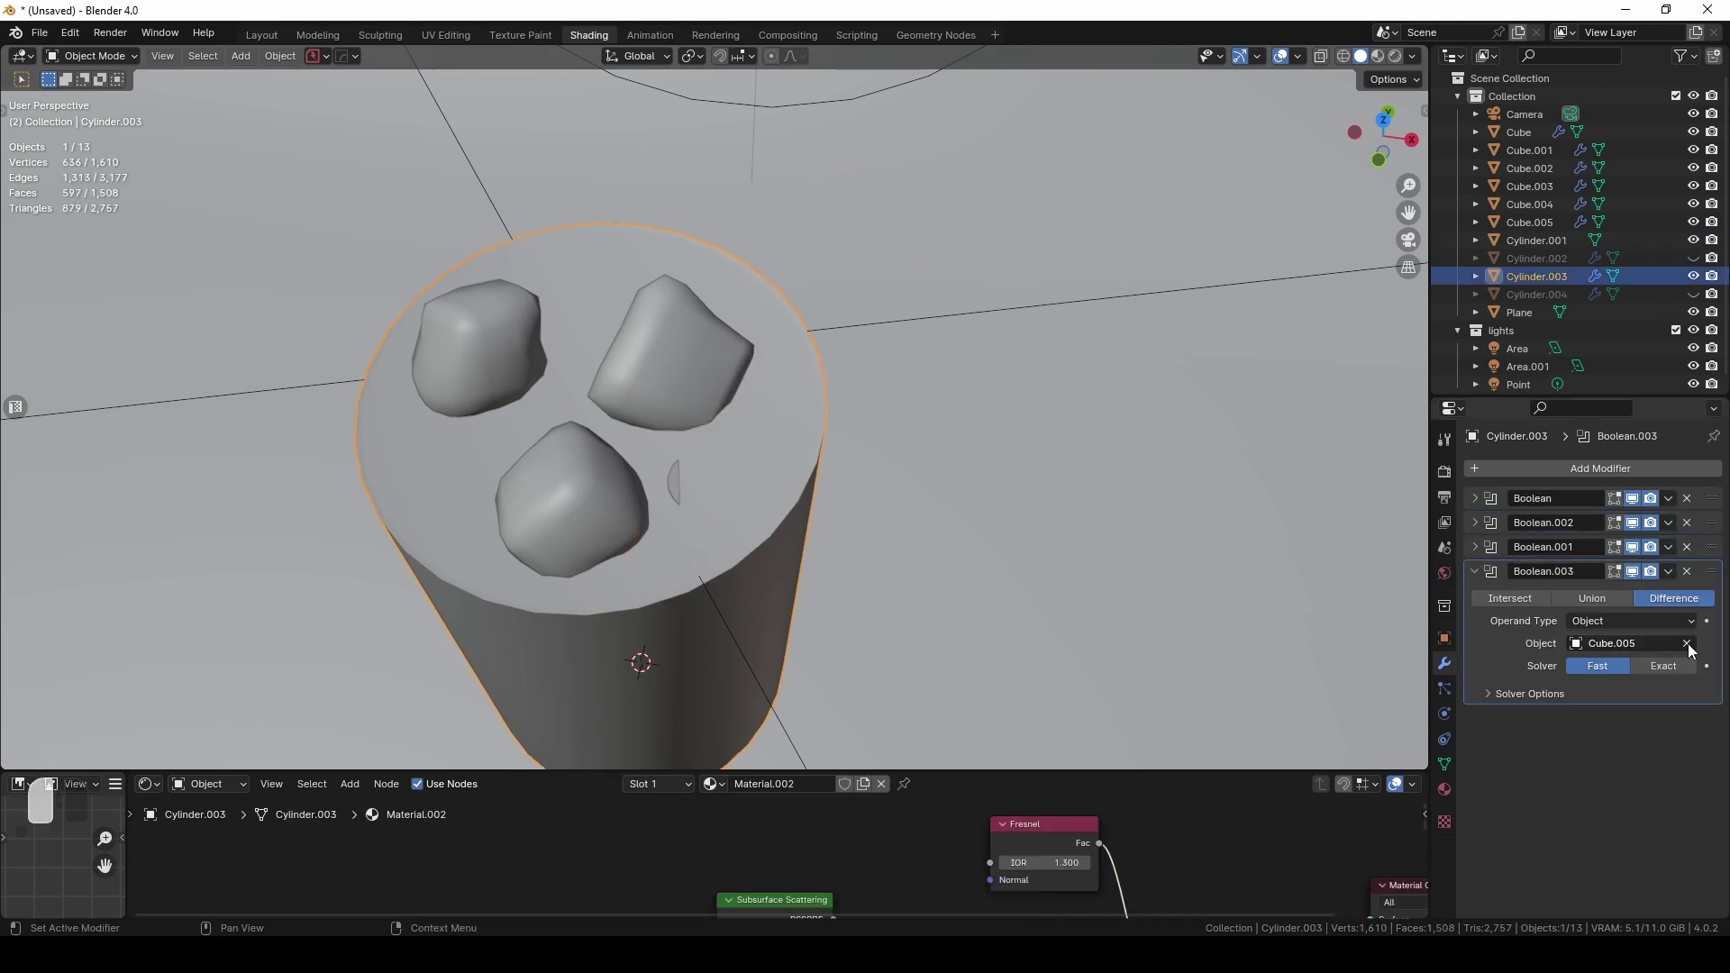
pyautogui.click(1675, 644)
pyautogui.click(1687, 644)
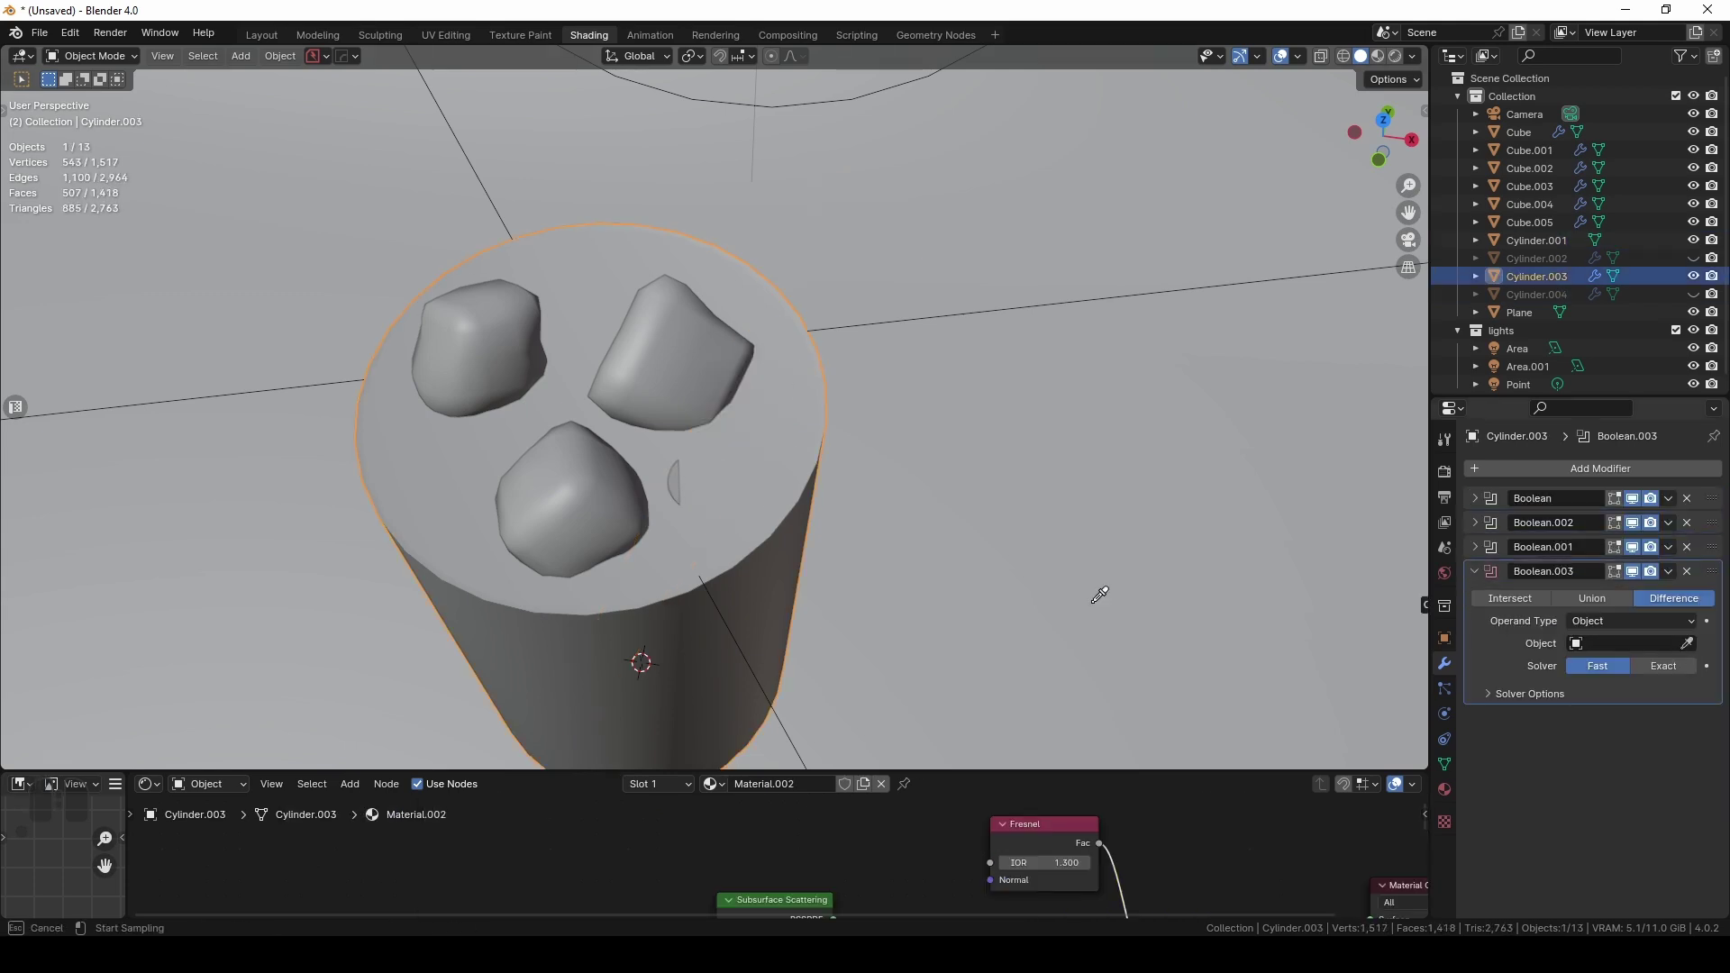
pyautogui.click(676, 478)
# Slide the straw copy's protruding top cap a little further along its length at the liquid's surface
pyautogui.scroll(4, 676, 485)
pyautogui.moveTo(676, 485); pyautogui.dragTo(716, 451, button='middle')
pyautogui.click(721, 447)
pyautogui.press('Tab')
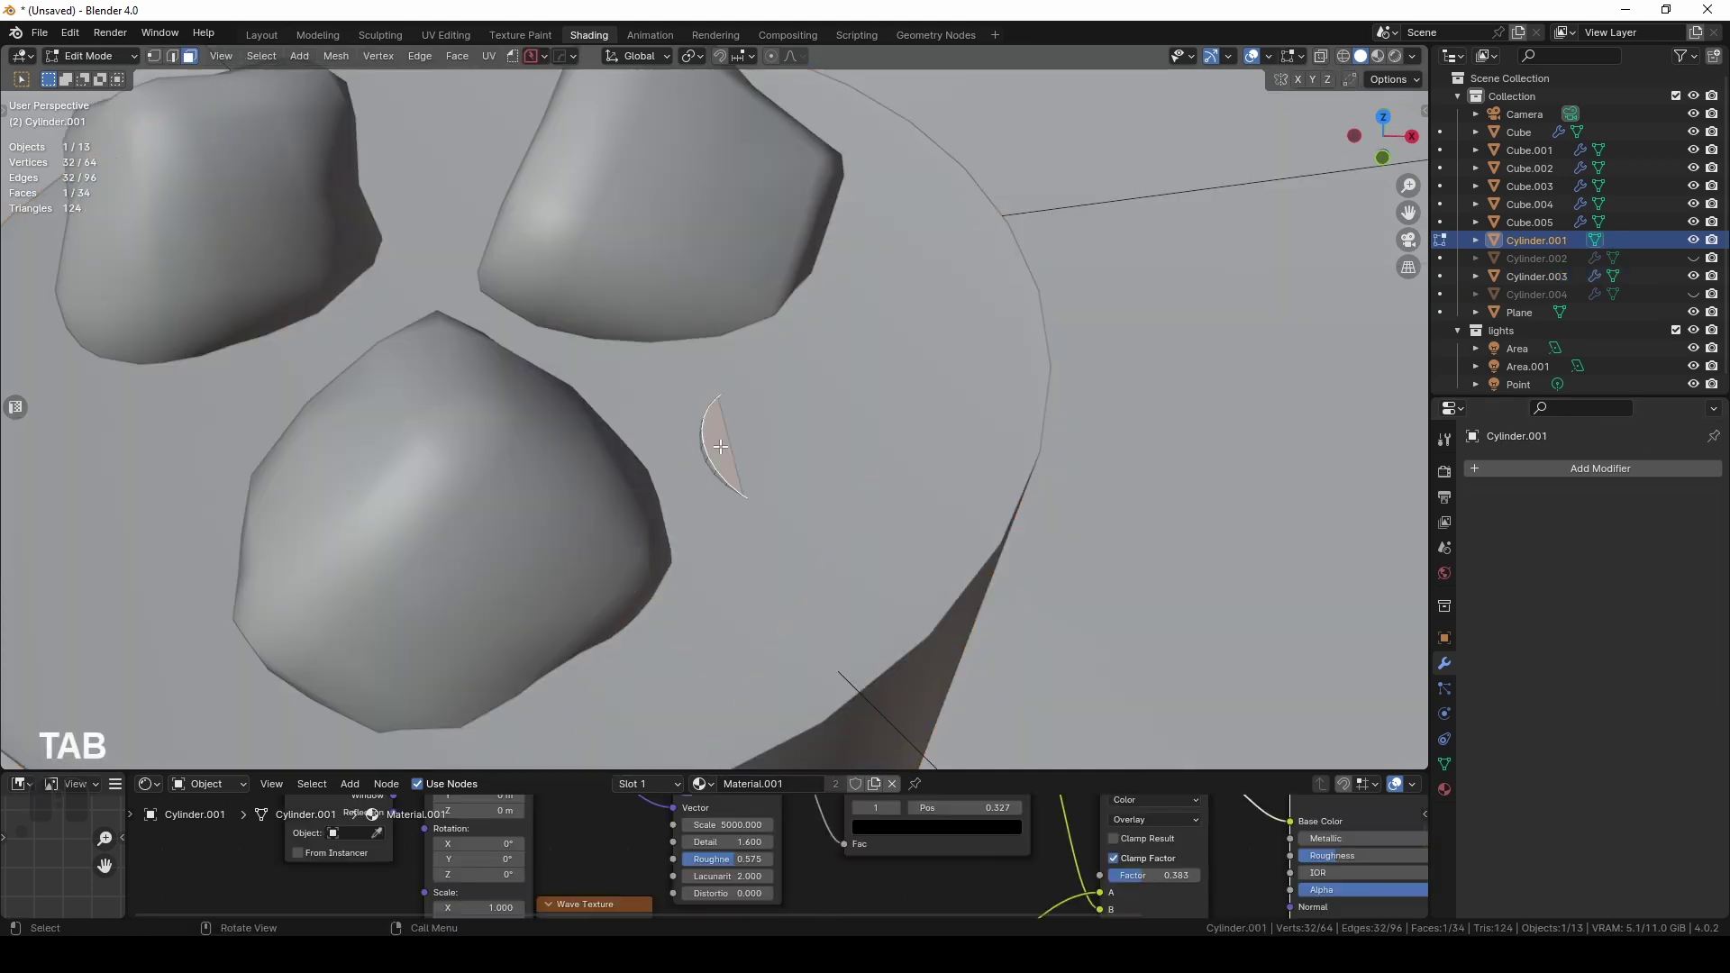
pyautogui.press('g')
pyautogui.press('g')
pyautogui.click(719, 483)
# Check the shortened straw copy inside the liquid with X-ray display and undo the last change
pyautogui.hotkey('alt', 'z')
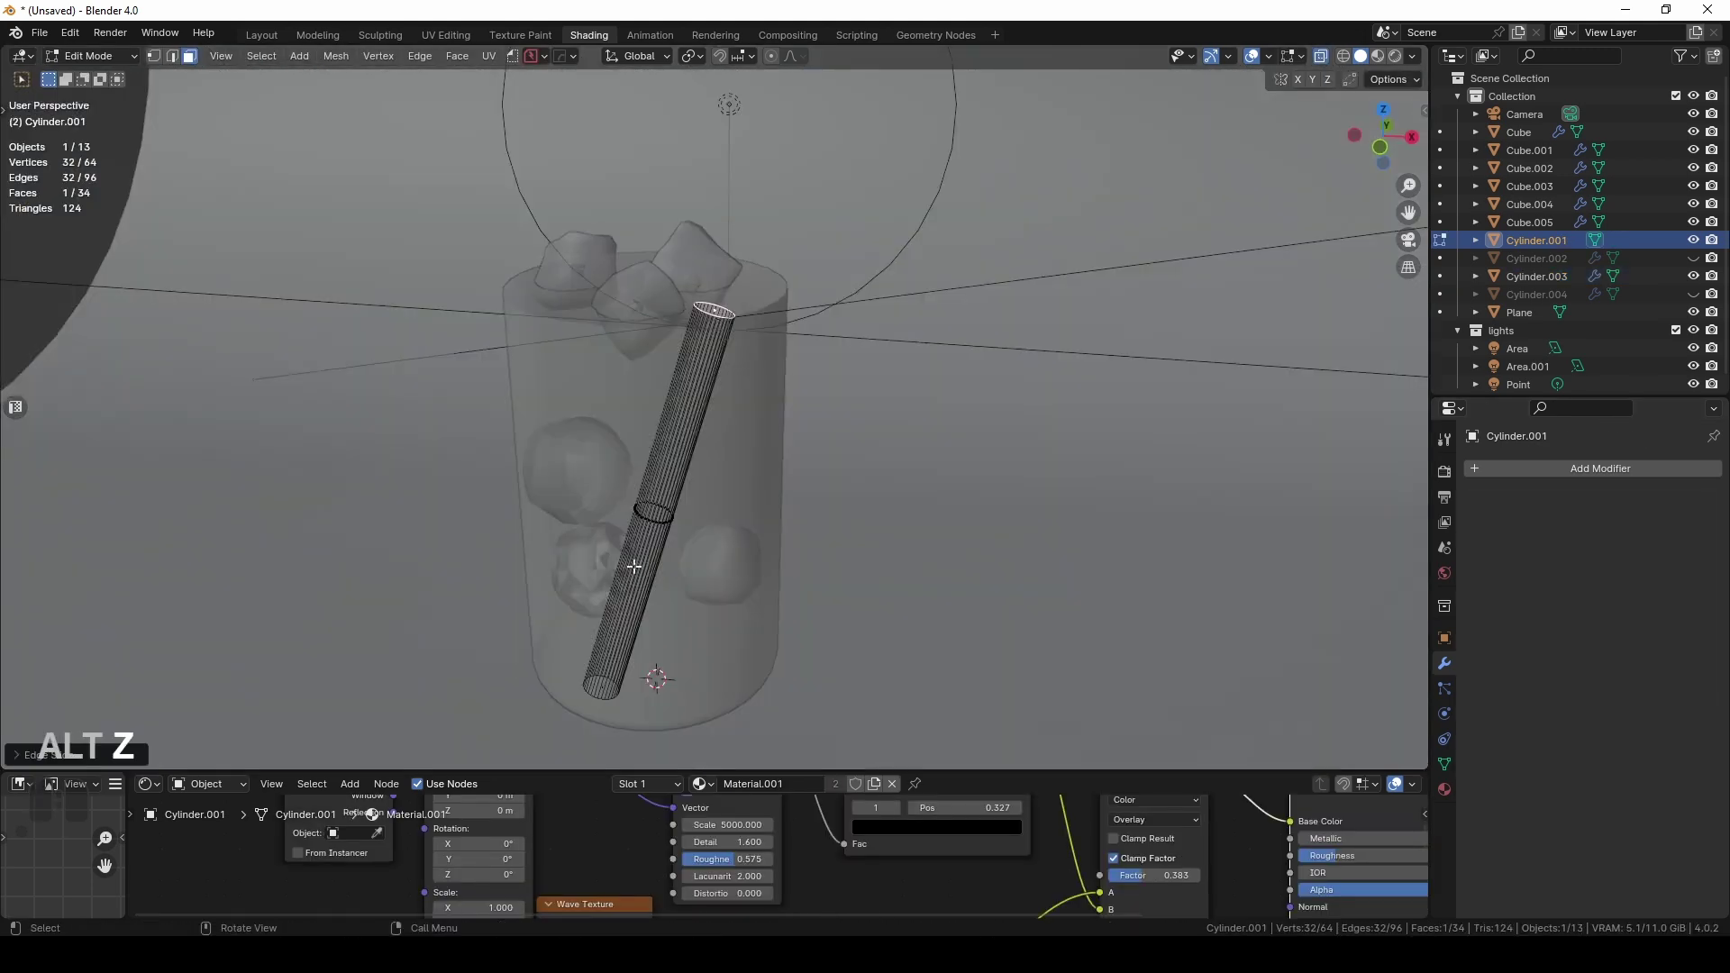
pyautogui.moveTo(690, 475); pyautogui.dragTo(583, 662, button='middle')
pyautogui.hotkey('ctrl', 'z')
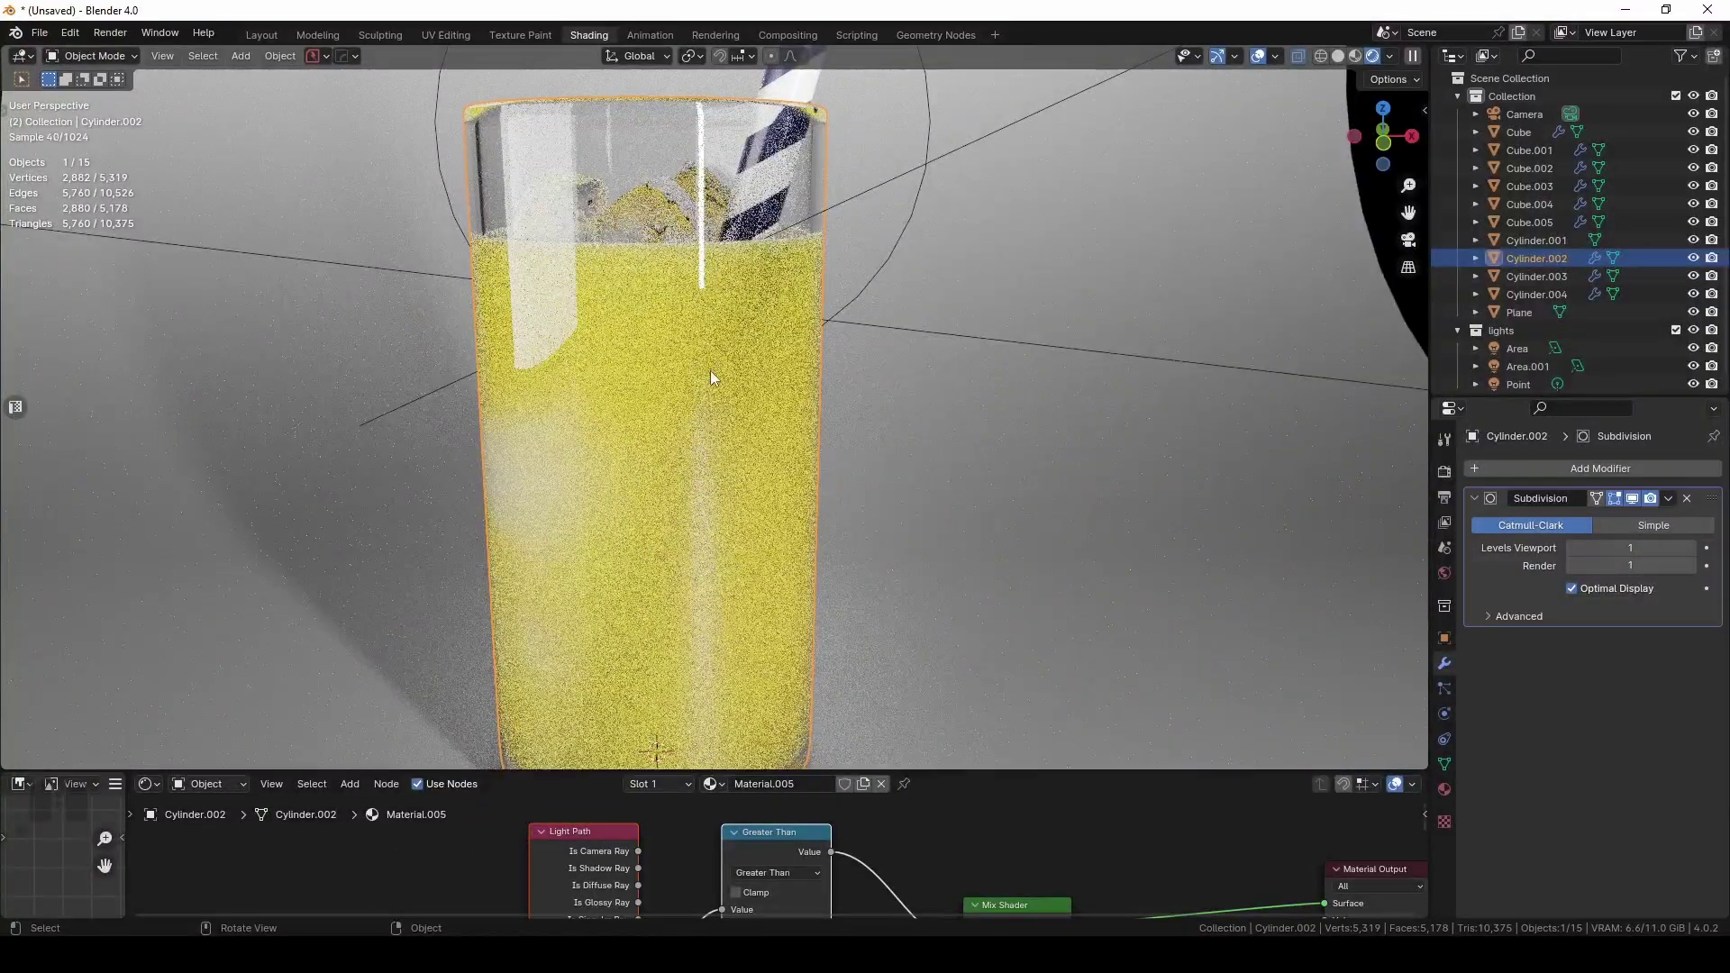
# Hide the ground plane and expose the underside of the glass
pyautogui.scroll(-3, 675, 491)
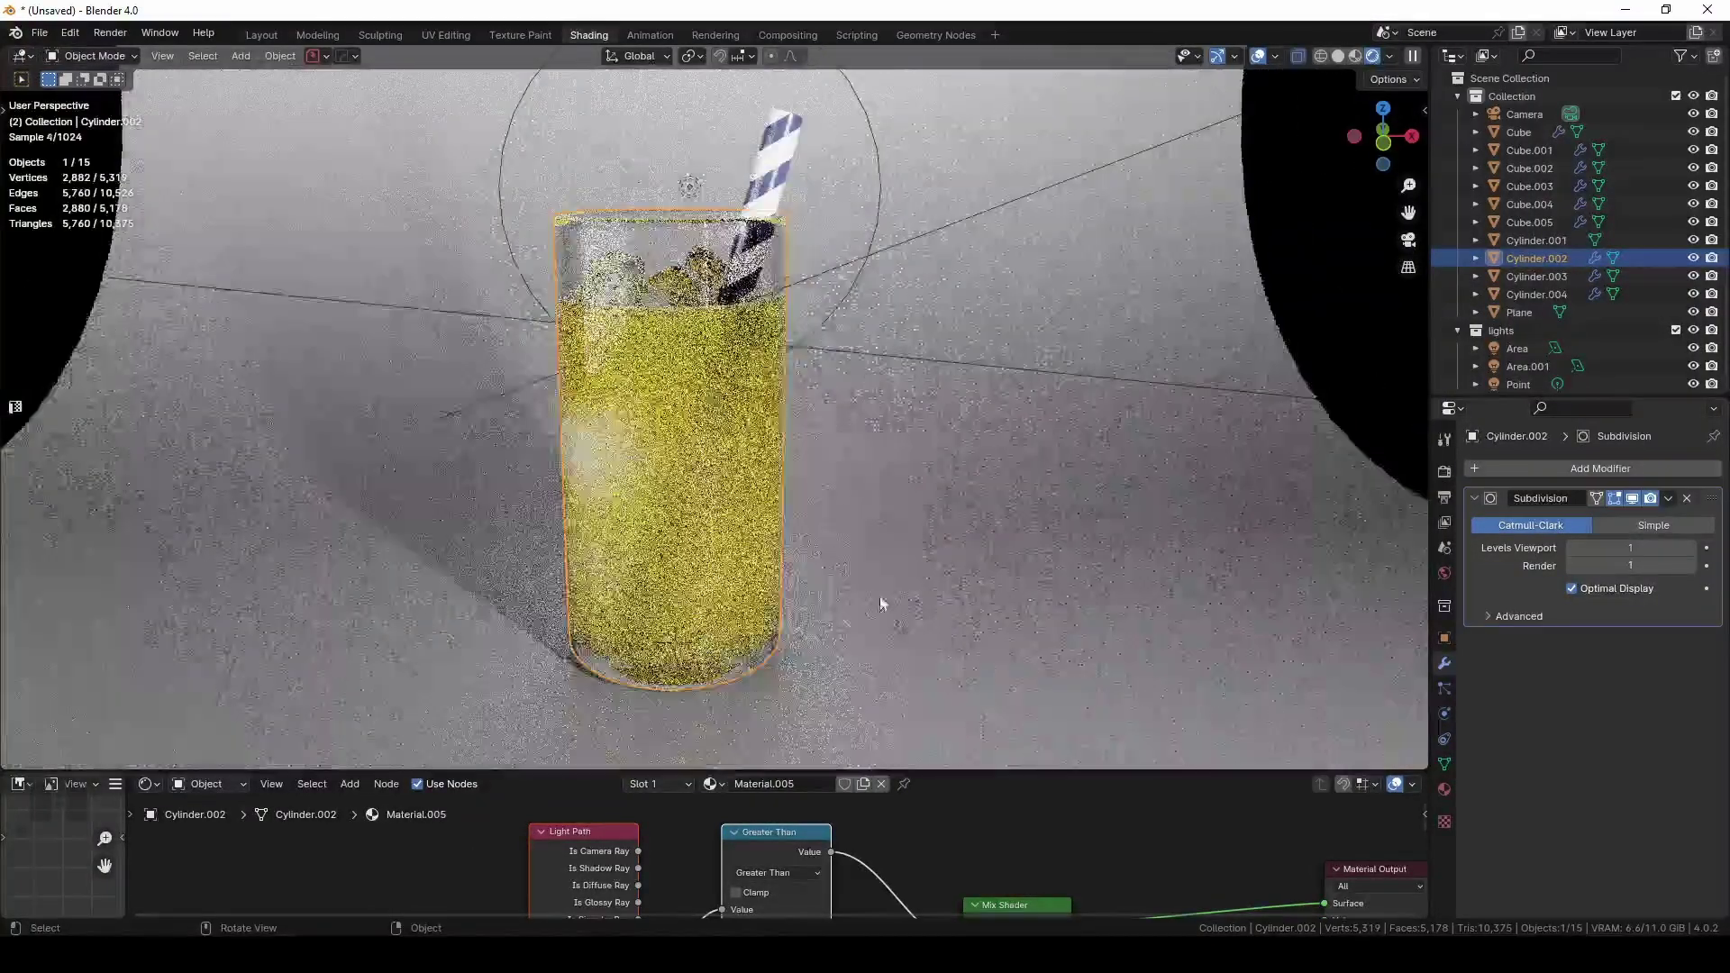
pyautogui.click(900, 560)
pyautogui.press('h')
pyautogui.moveTo(649, 651); pyautogui.dragTo(672, 571, button='middle')
# Select the glass's outer bottom face, grow the selection over the whole outer wall and open the glass's material settings
pyautogui.press('Tab')
pyautogui.press('3')
pyautogui.click(676, 579)
pyautogui.hotkey('alt', 'z')
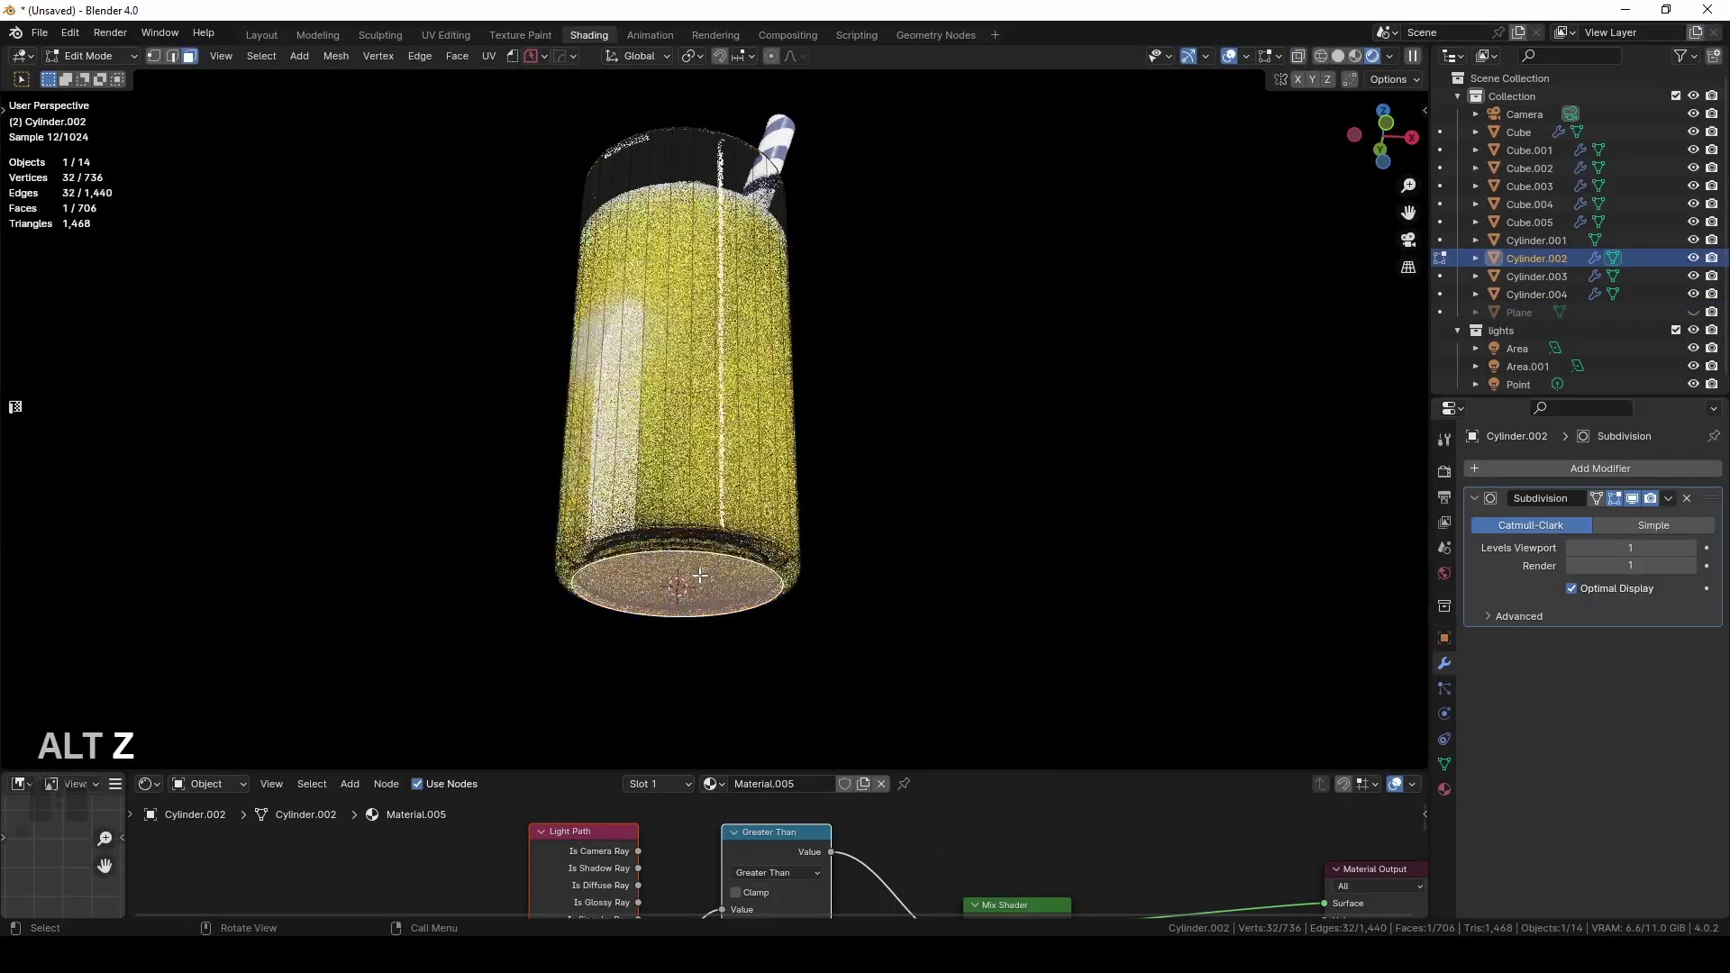
pyautogui.press('ctrl+KP_Add')
pyautogui.press('ctrl+KP_Add')
pyautogui.press('ctrl+KP_Add')
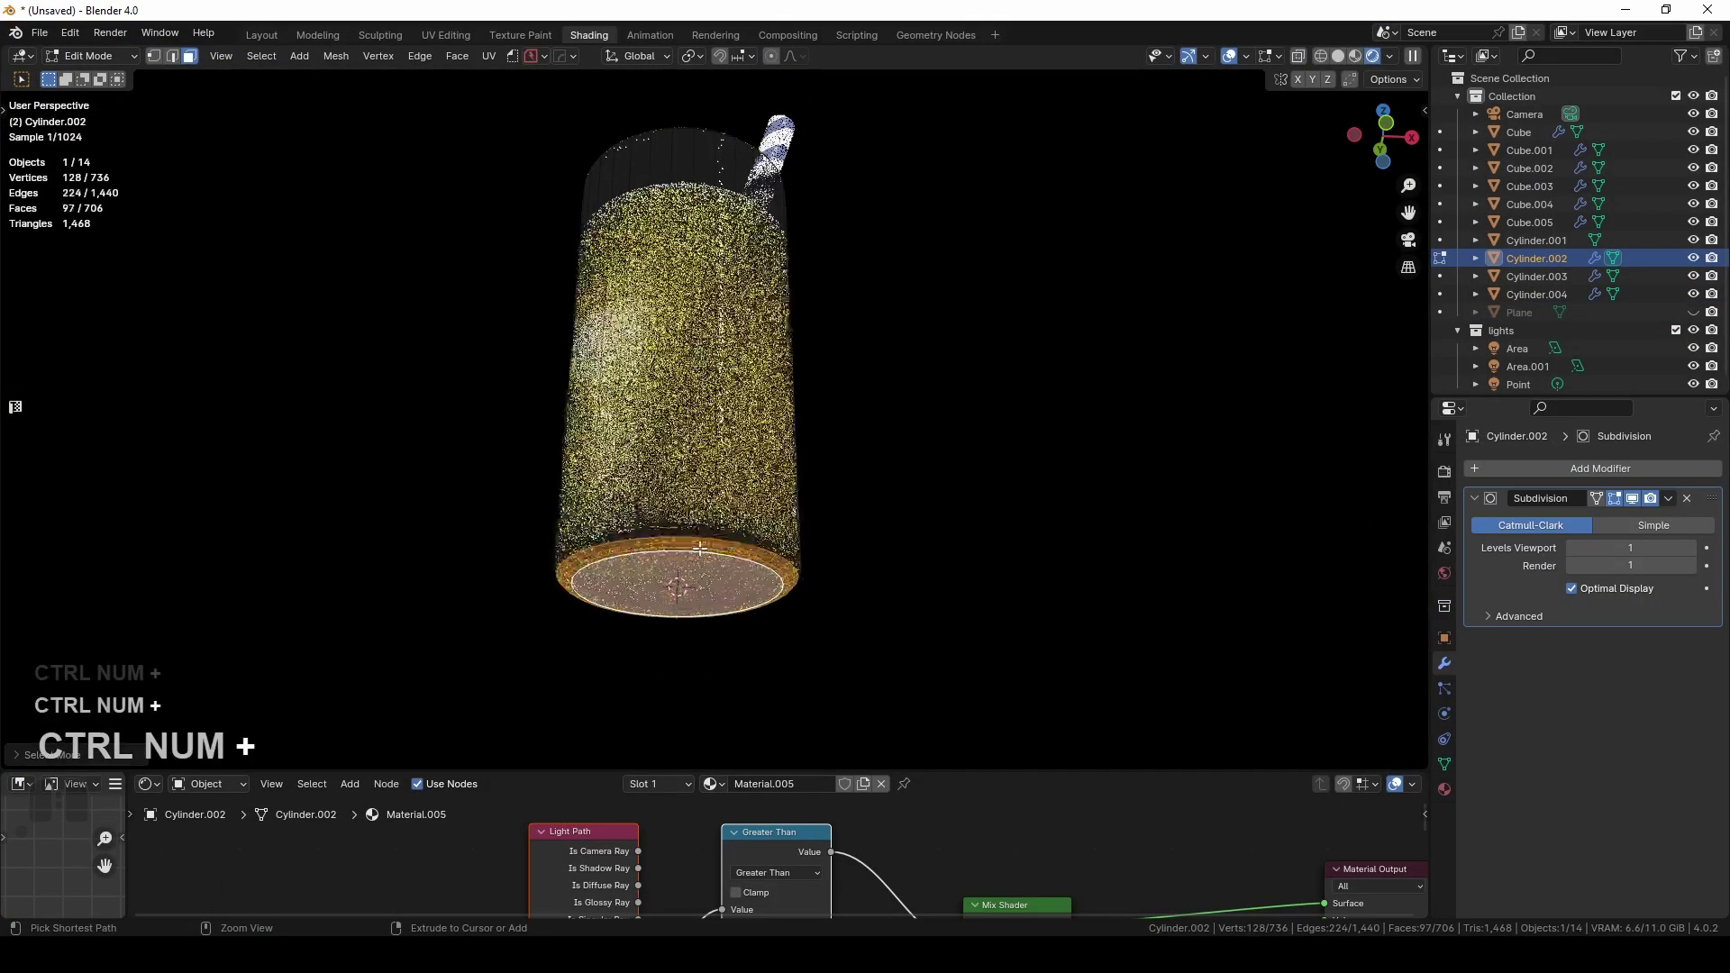
pyautogui.press('ctrl+KP_Add')
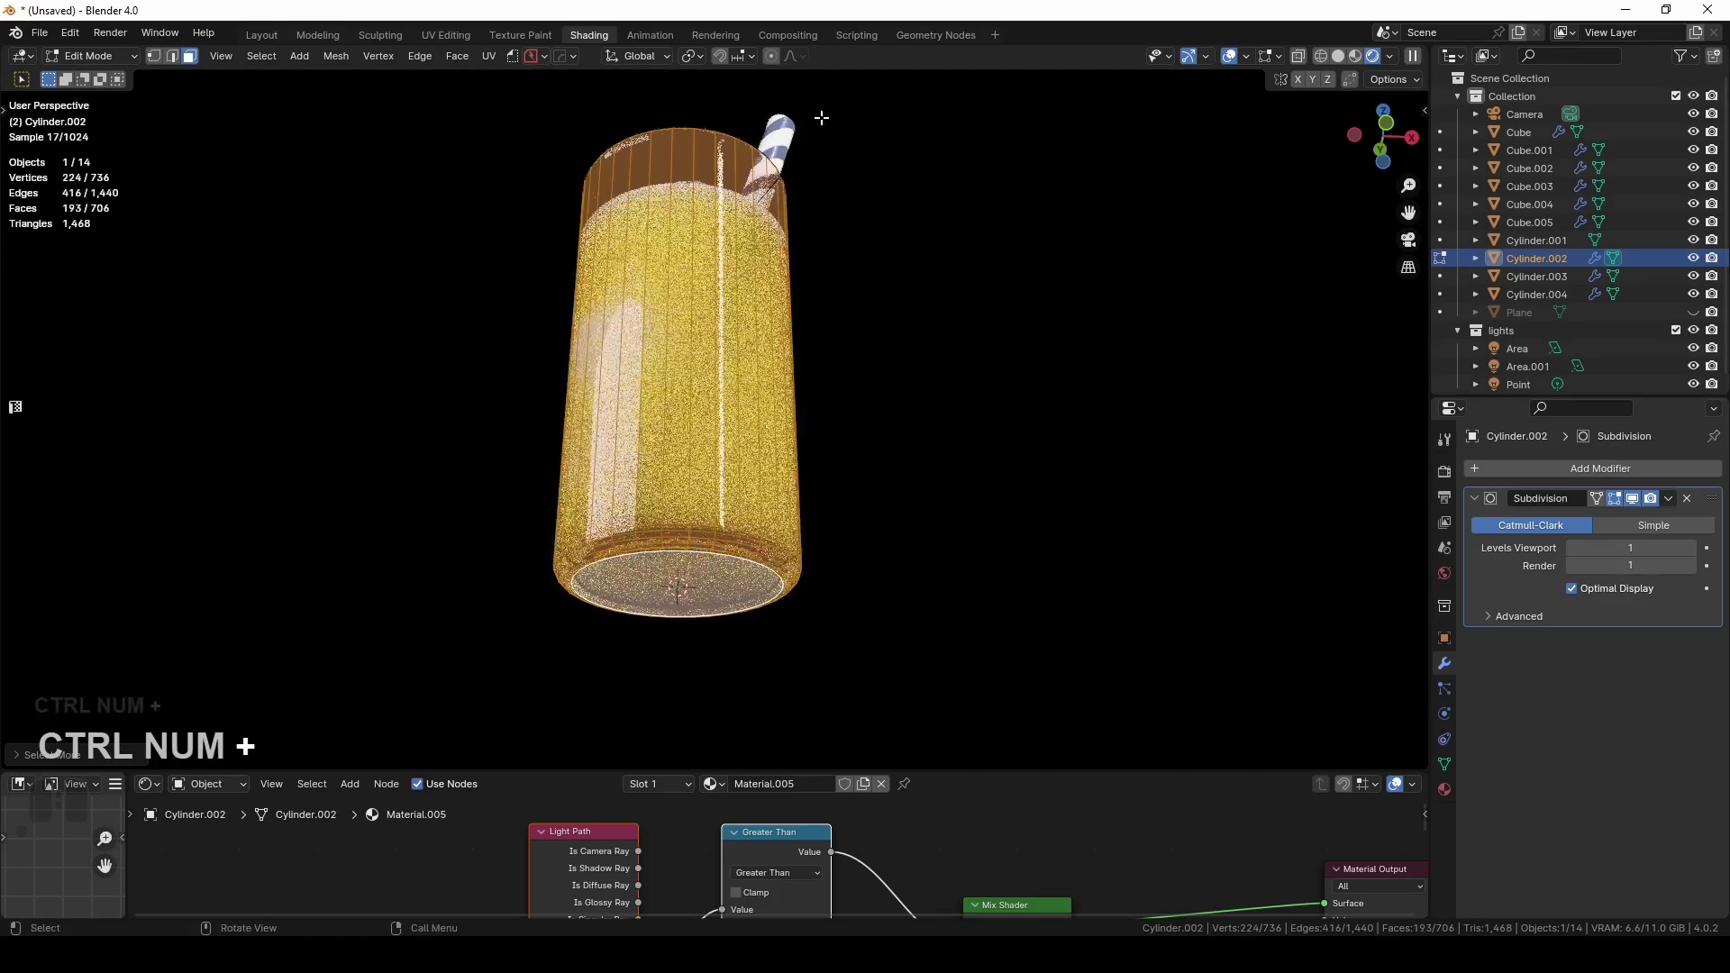
pyautogui.moveTo(823, 116); pyautogui.dragTo(803, 243, button='middle')
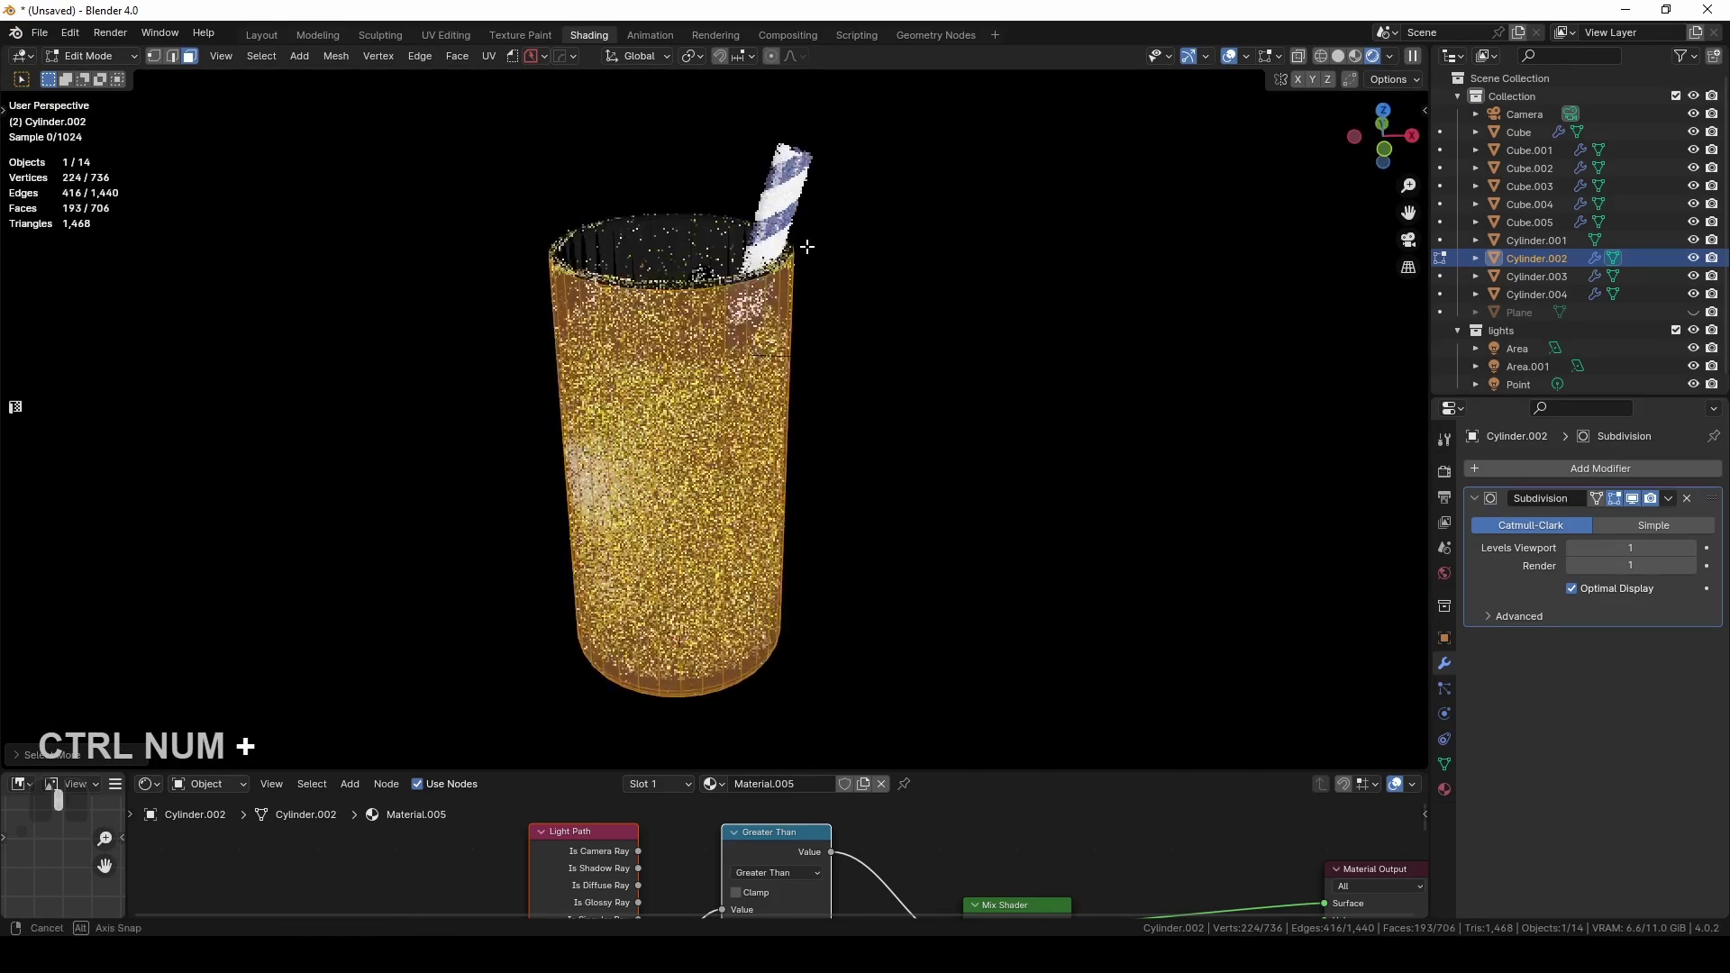
pyautogui.click(1445, 789)
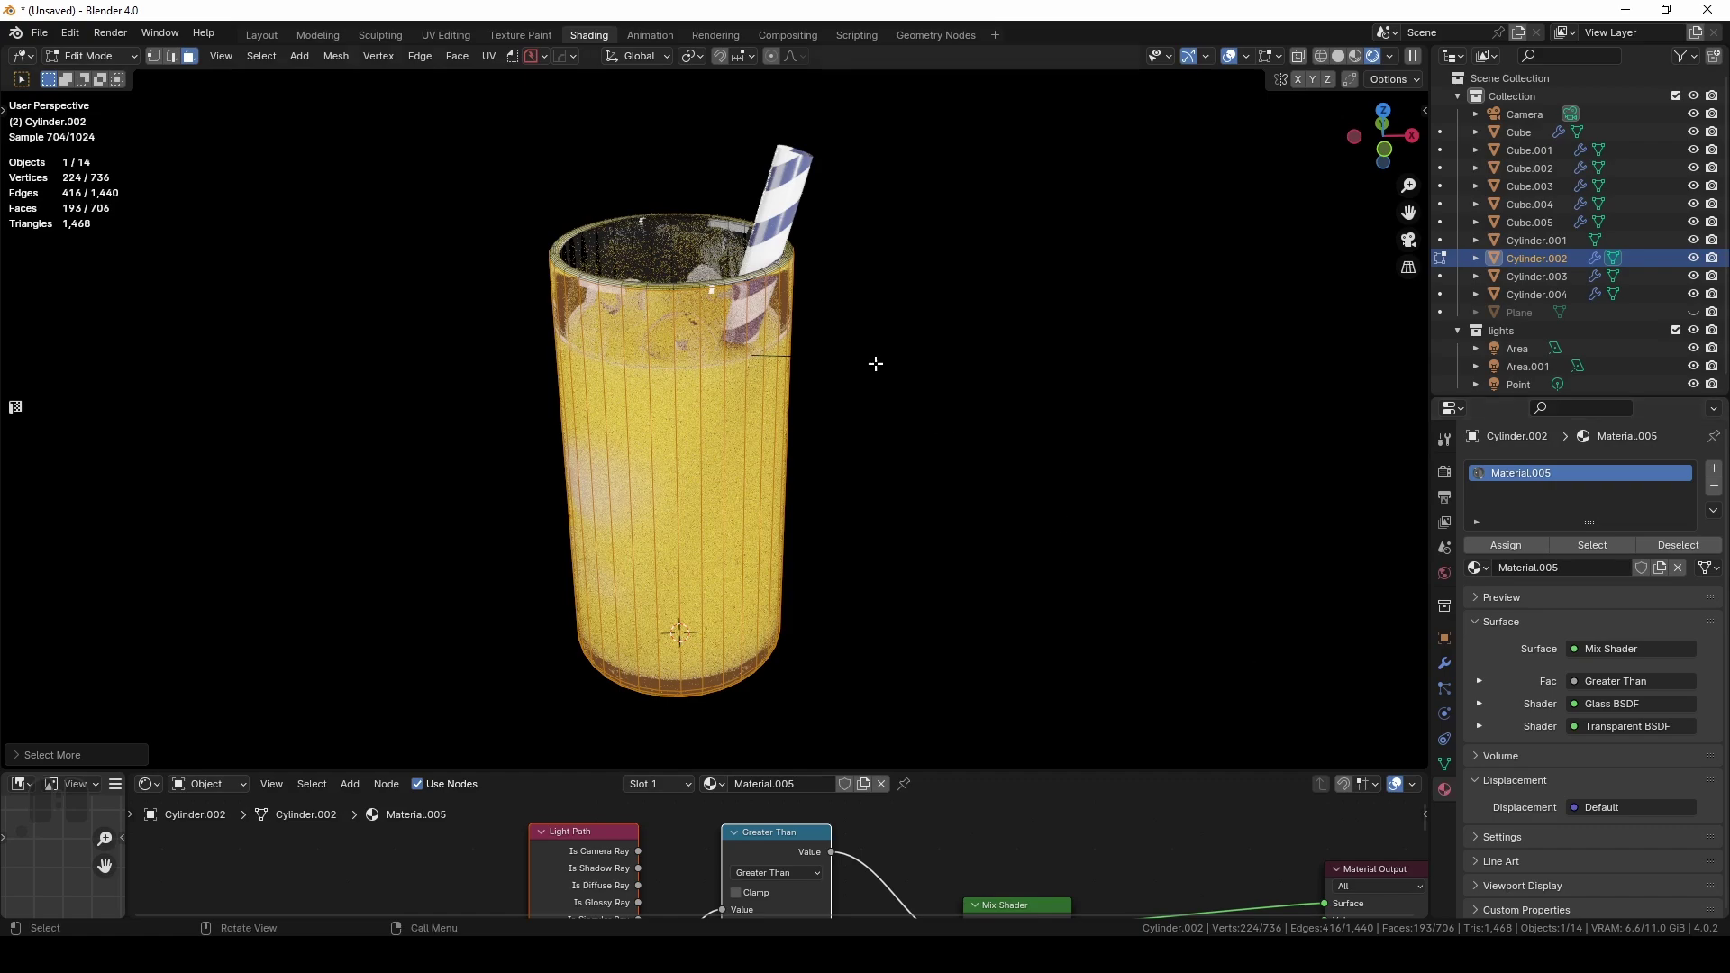
# Add a second material slot to the glass and choose Material.005 for it
pyautogui.scroll(4, 875, 364)
pyautogui.moveTo(1429, 496); pyautogui.dragTo(1402, 493)
pyautogui.click(1713, 468)
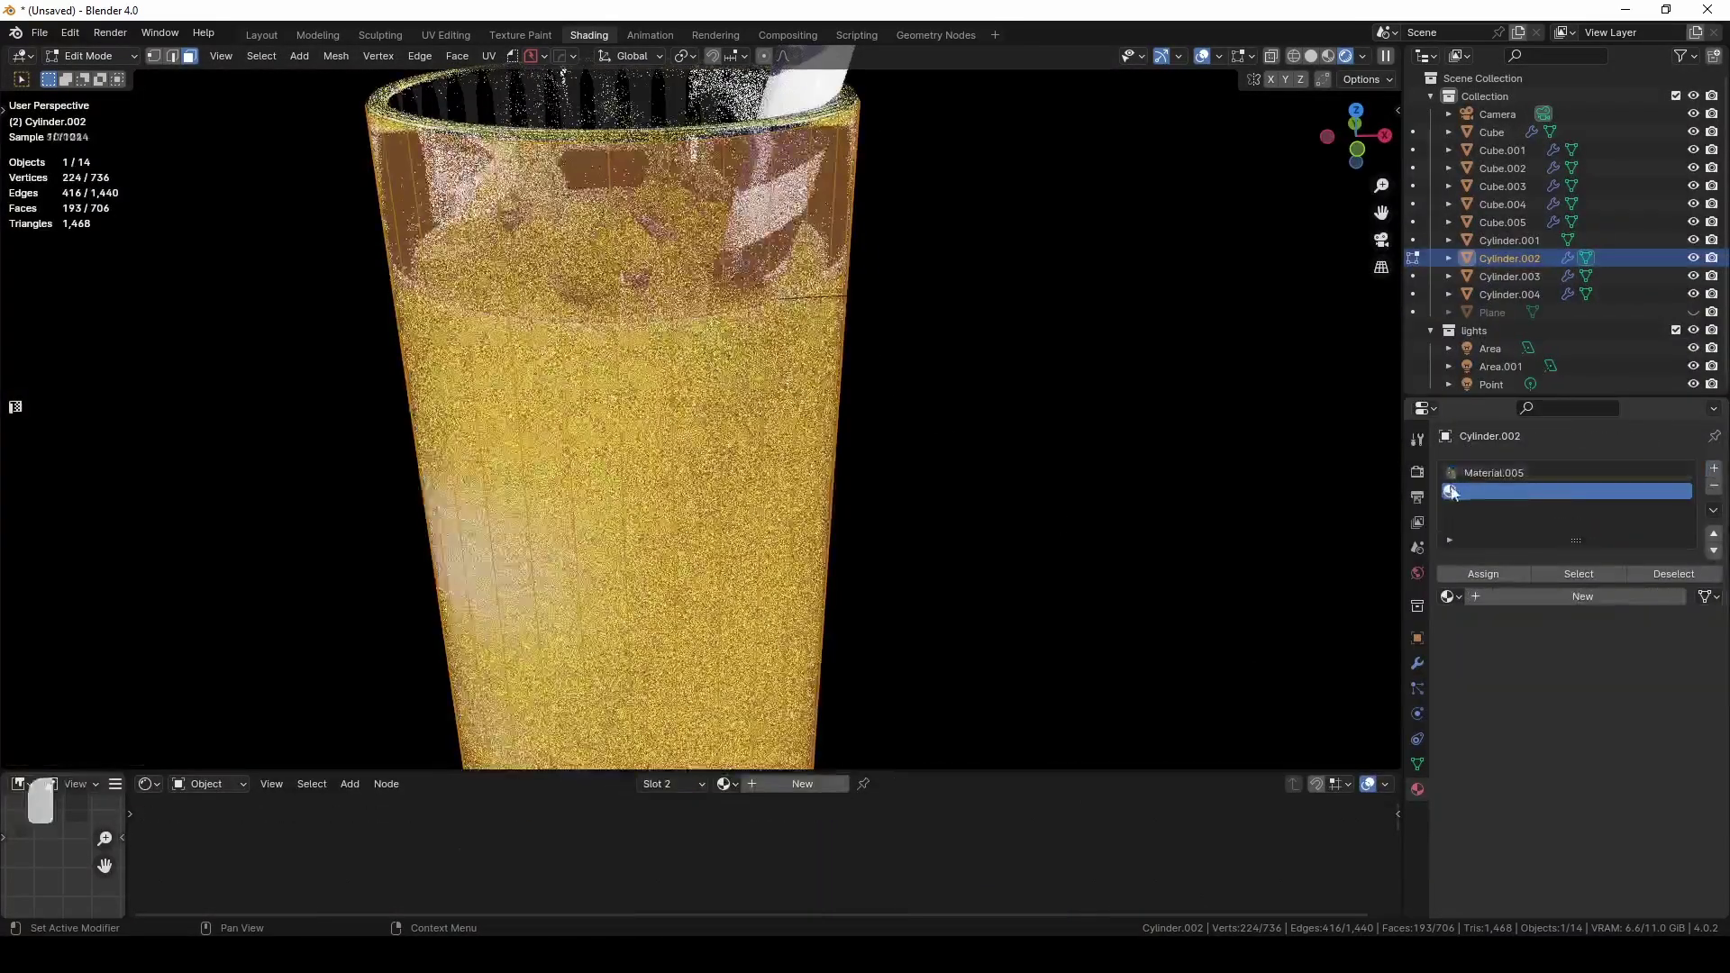
pyautogui.click(1449, 597)
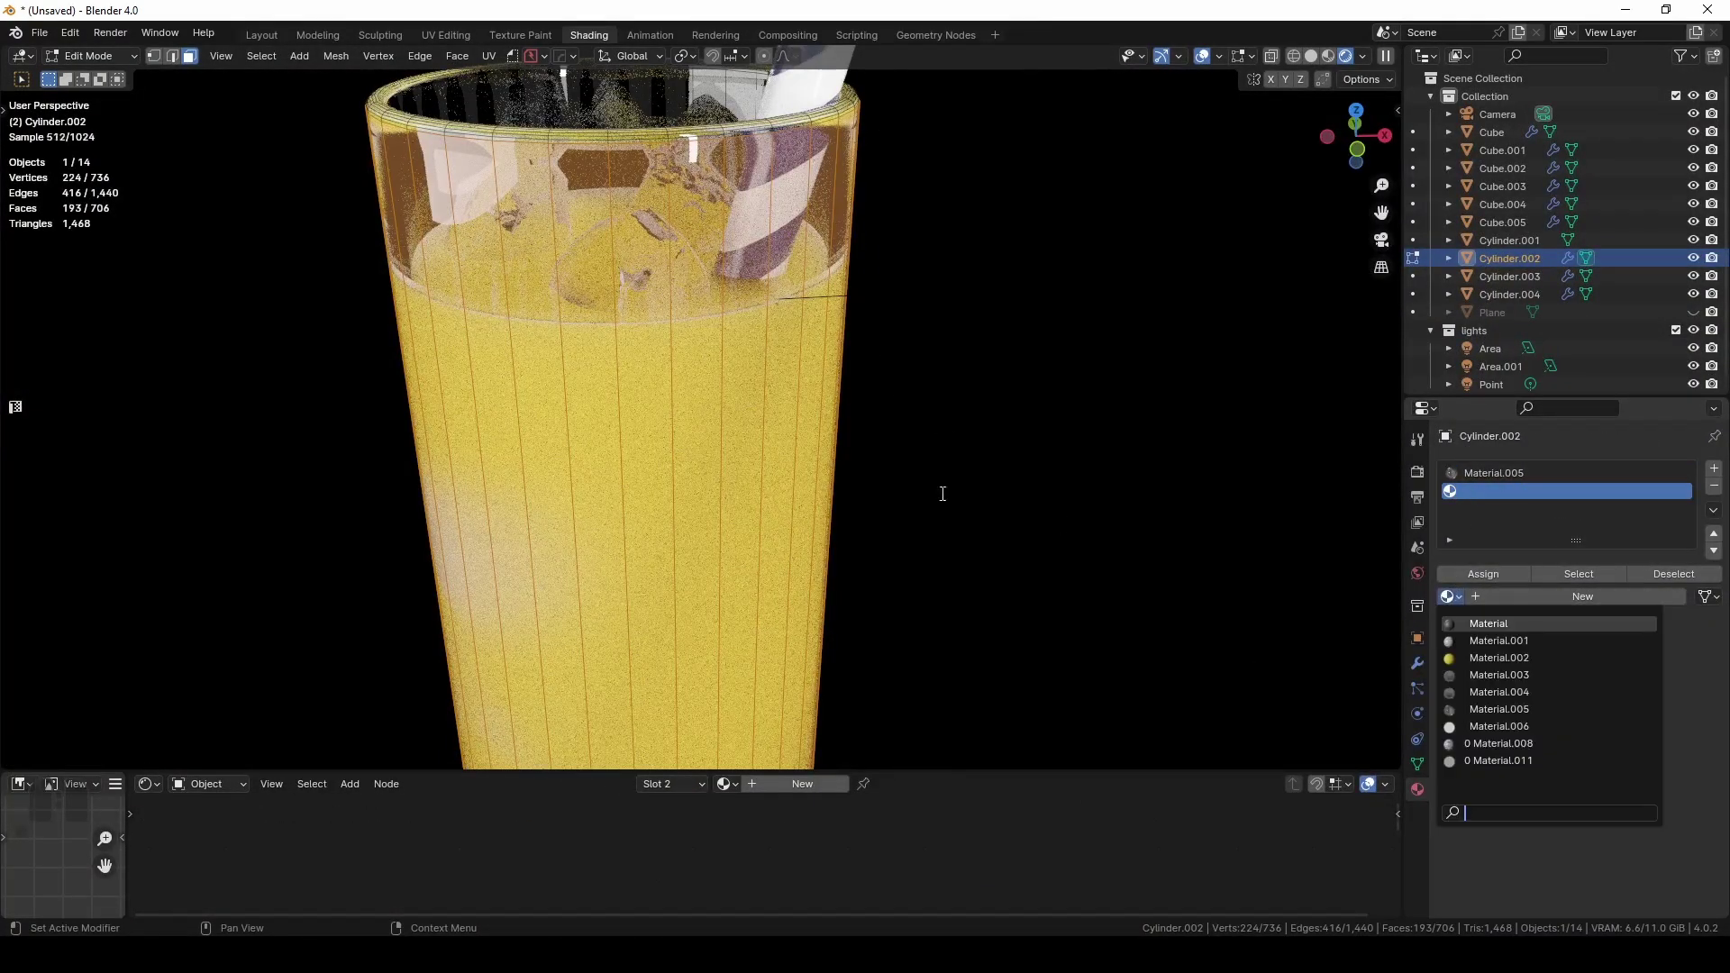
pyautogui.click(1555, 707)
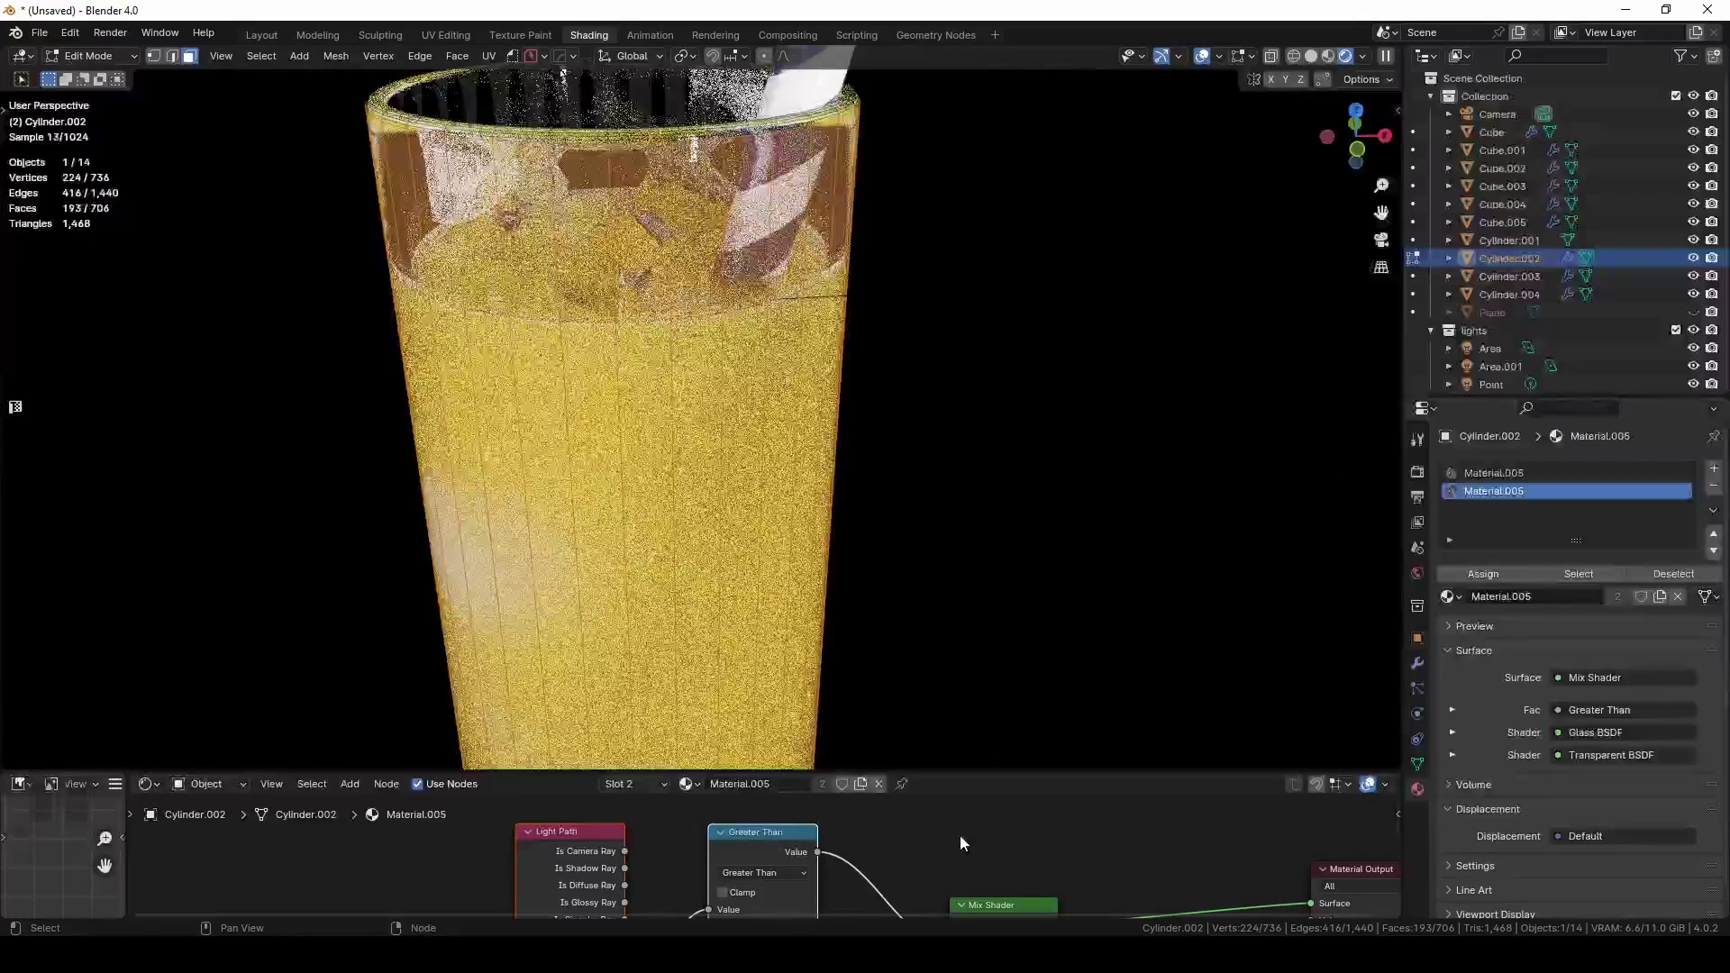
# Assign the second slot's material to the selected outer wall and make that material a single-user copy
pyautogui.click(1469, 574)
pyautogui.press('Tab')
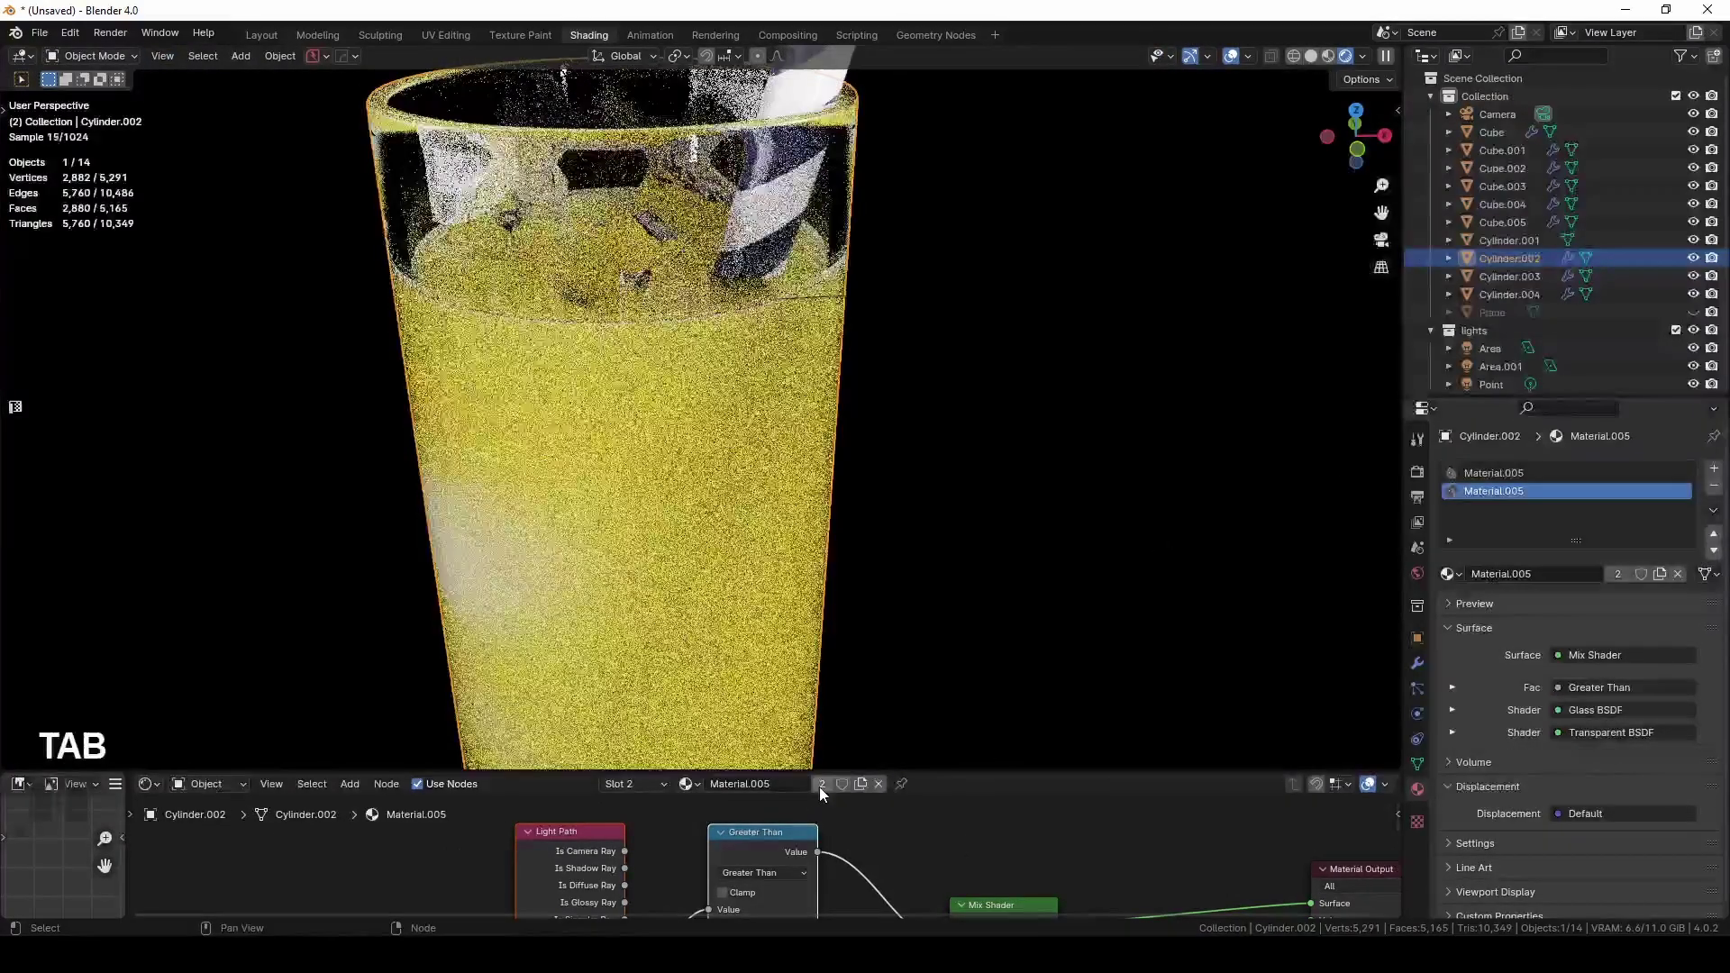
pyautogui.click(821, 784)
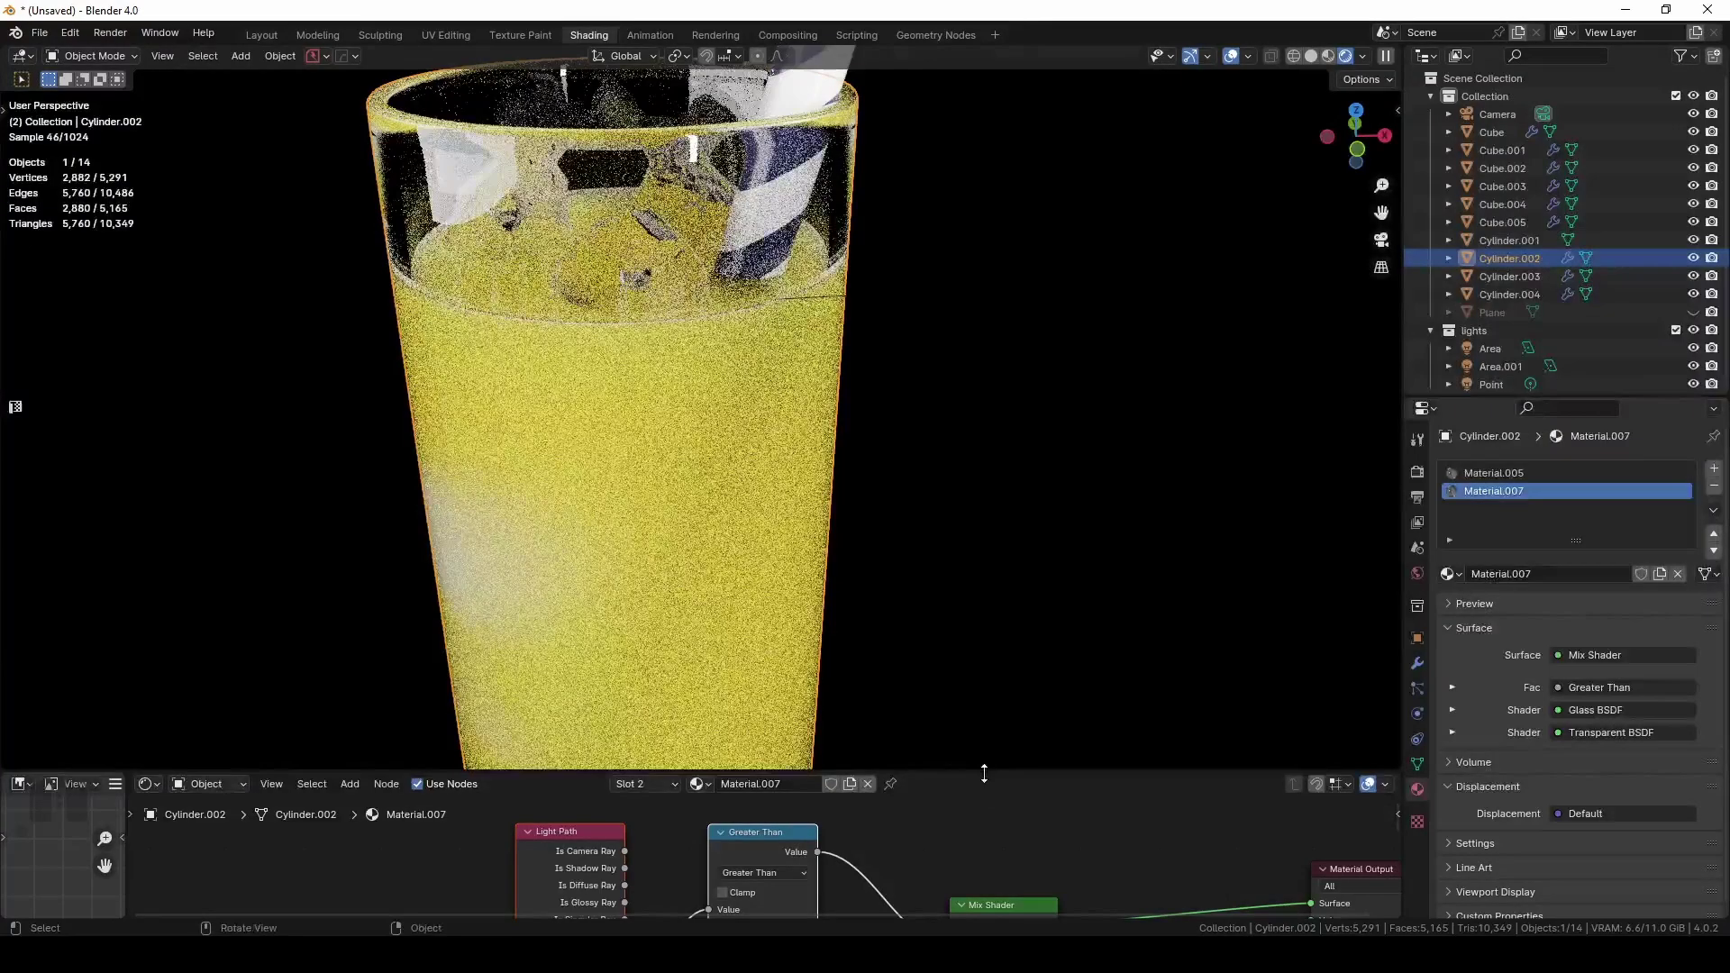
# Add a Voronoi Texture node to the outer wall's material and preview its distance output on the glass
pyautogui.moveTo(985, 772); pyautogui.dragTo(965, 335)
pyautogui.moveTo(859, 892); pyautogui.dragTo(903, 558, button='middle')
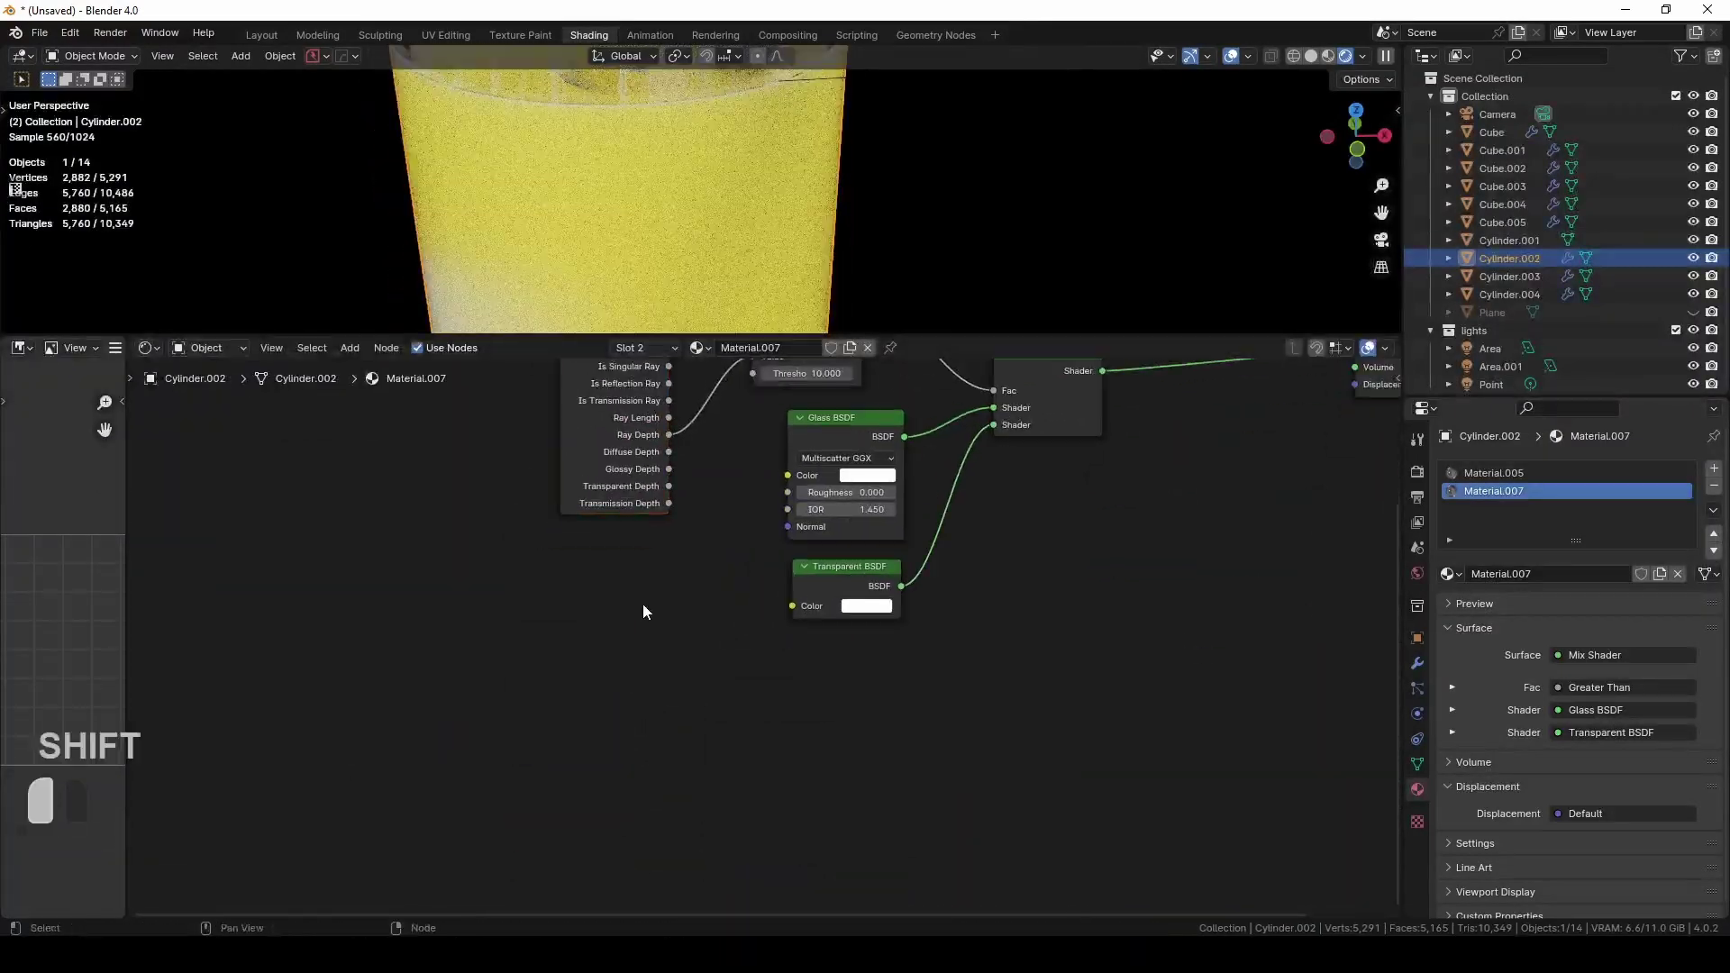
pyautogui.hotkey('shift', 'a')
pyautogui.click(631, 597)
pyautogui.write('voronoi')
pyautogui.press('Return')
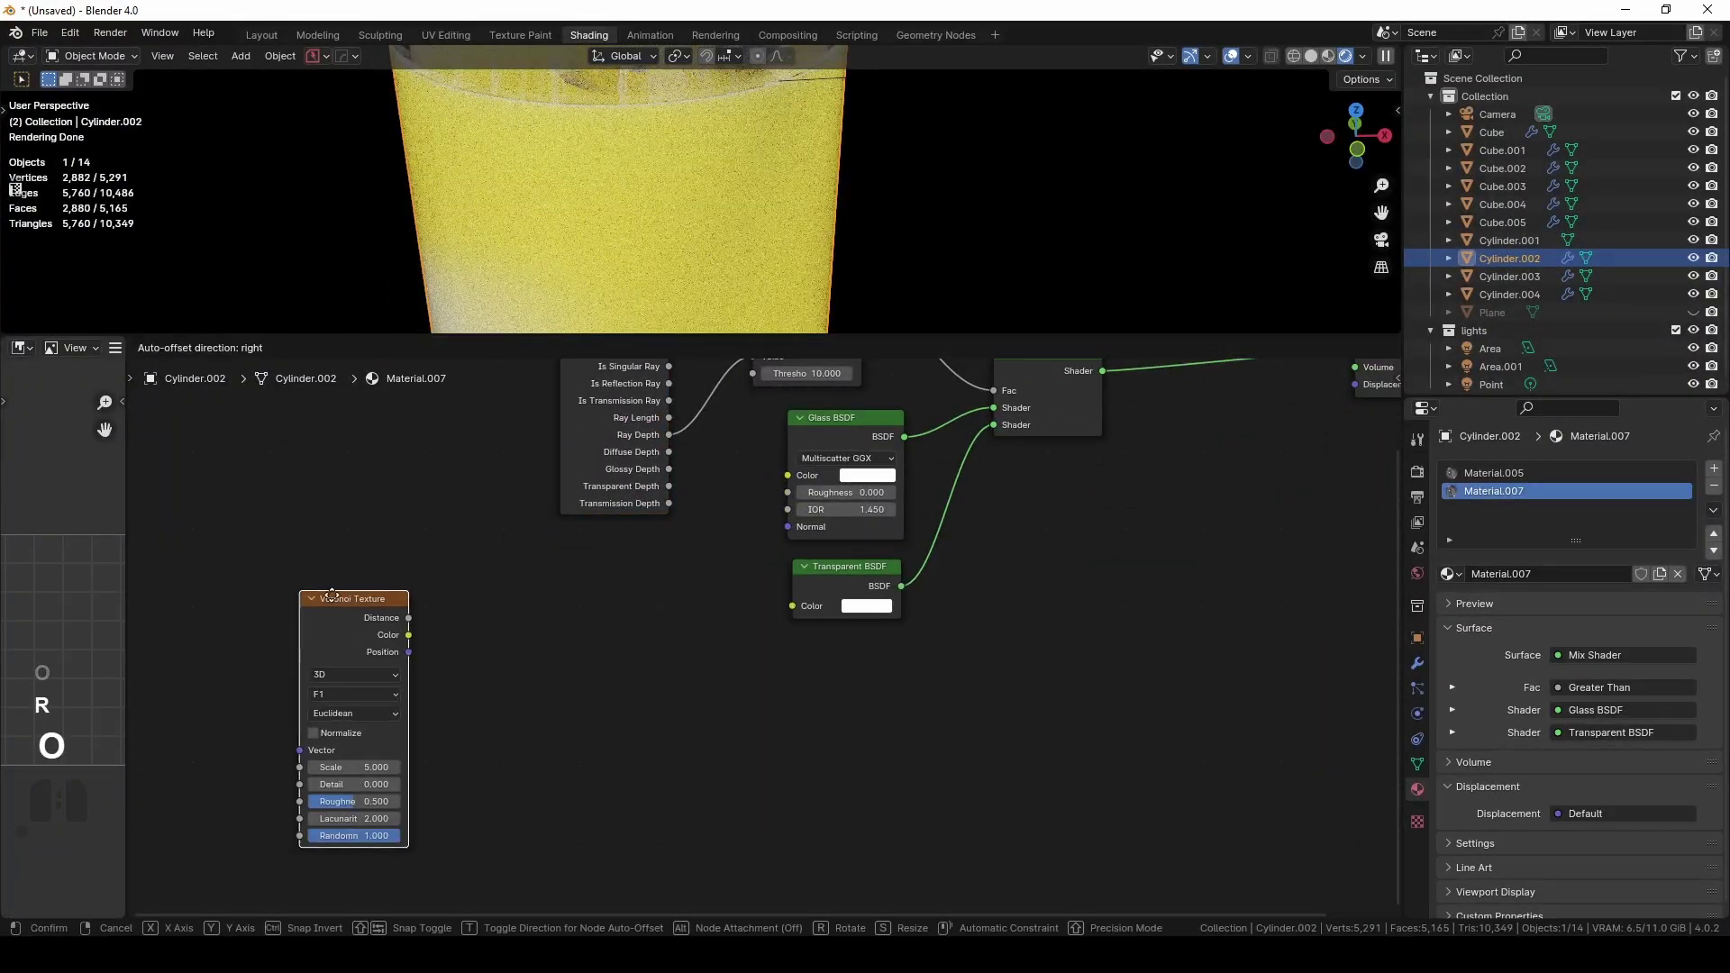
pyautogui.click(413, 602)
pyautogui.keyDown('ctrl'); pyautogui.keyDown('shift'); pyautogui.click(408, 606); pyautogui.keyUp('shift'); pyautogui.keyUp('ctrl')
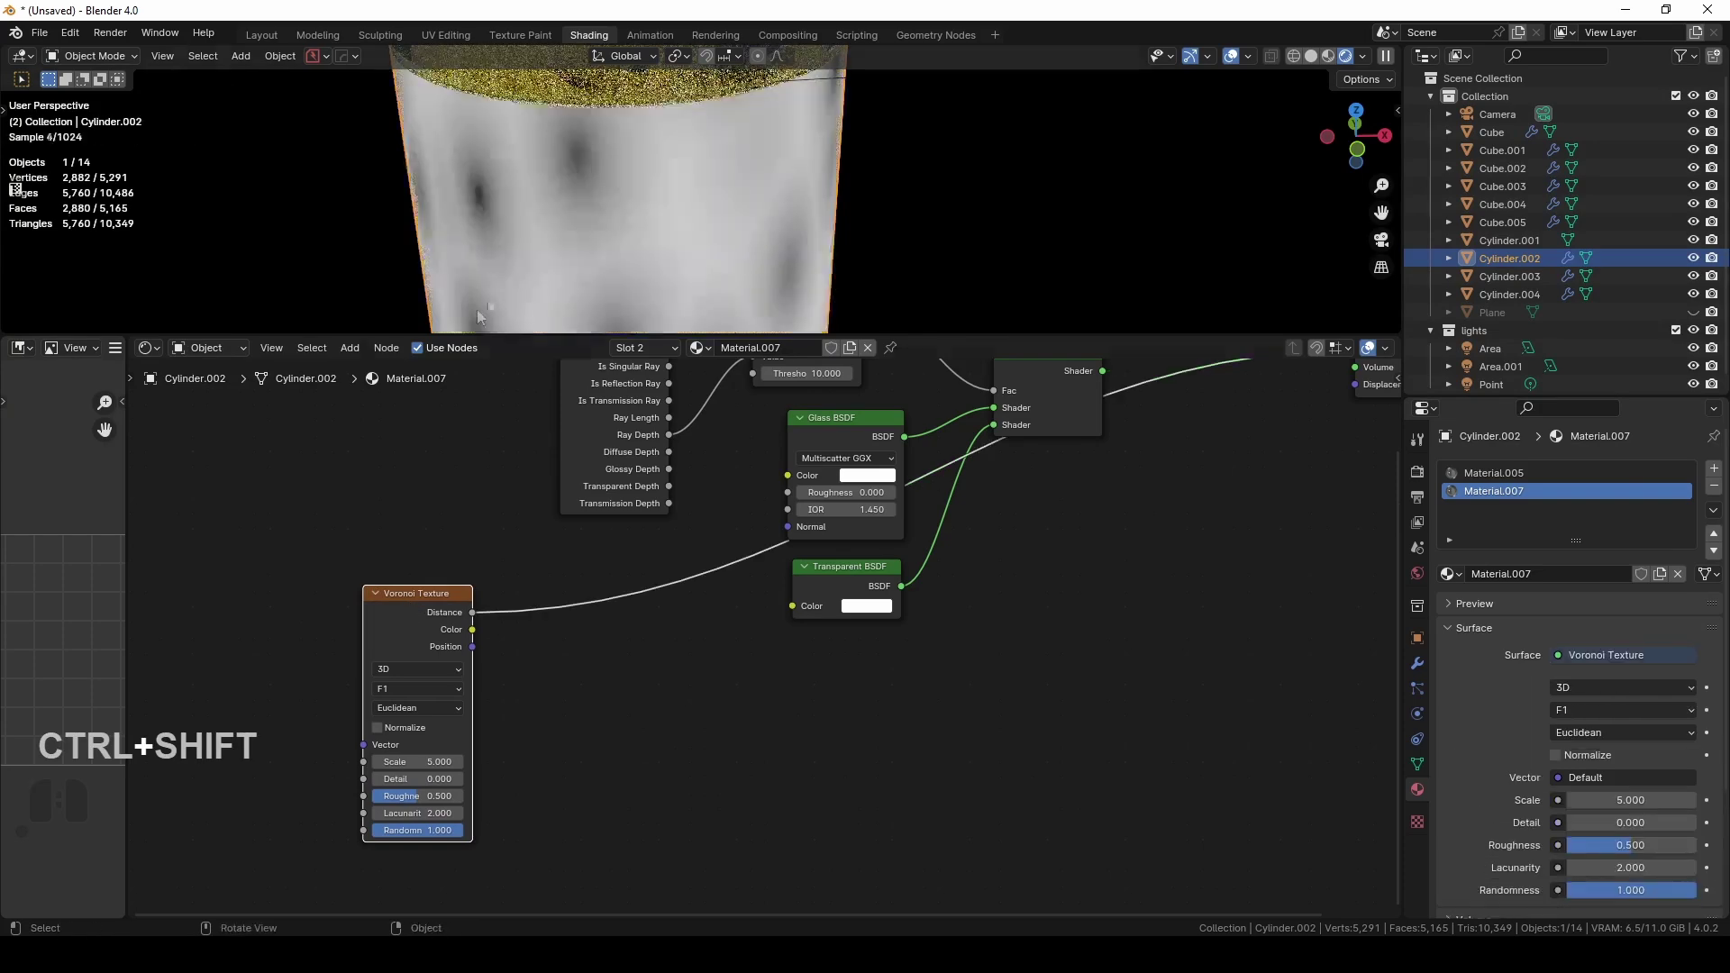
# Set the Voronoi texture's scale to 30 and its feature output to Smooth F1
pyautogui.moveTo(415, 602)
pyautogui.mouseDown()
pyautogui.moveTo(791, 698)
pyautogui.moveTo(404, 634)
pyautogui.moveTo(421, 635)
pyautogui.mouseUp()
pyautogui.scroll(-4, 605, 252)
pyautogui.moveTo(629, 238); pyautogui.dragTo(633, 181, button='middle')
pyautogui.moveTo(644, 335); pyautogui.dragTo(641, 443)
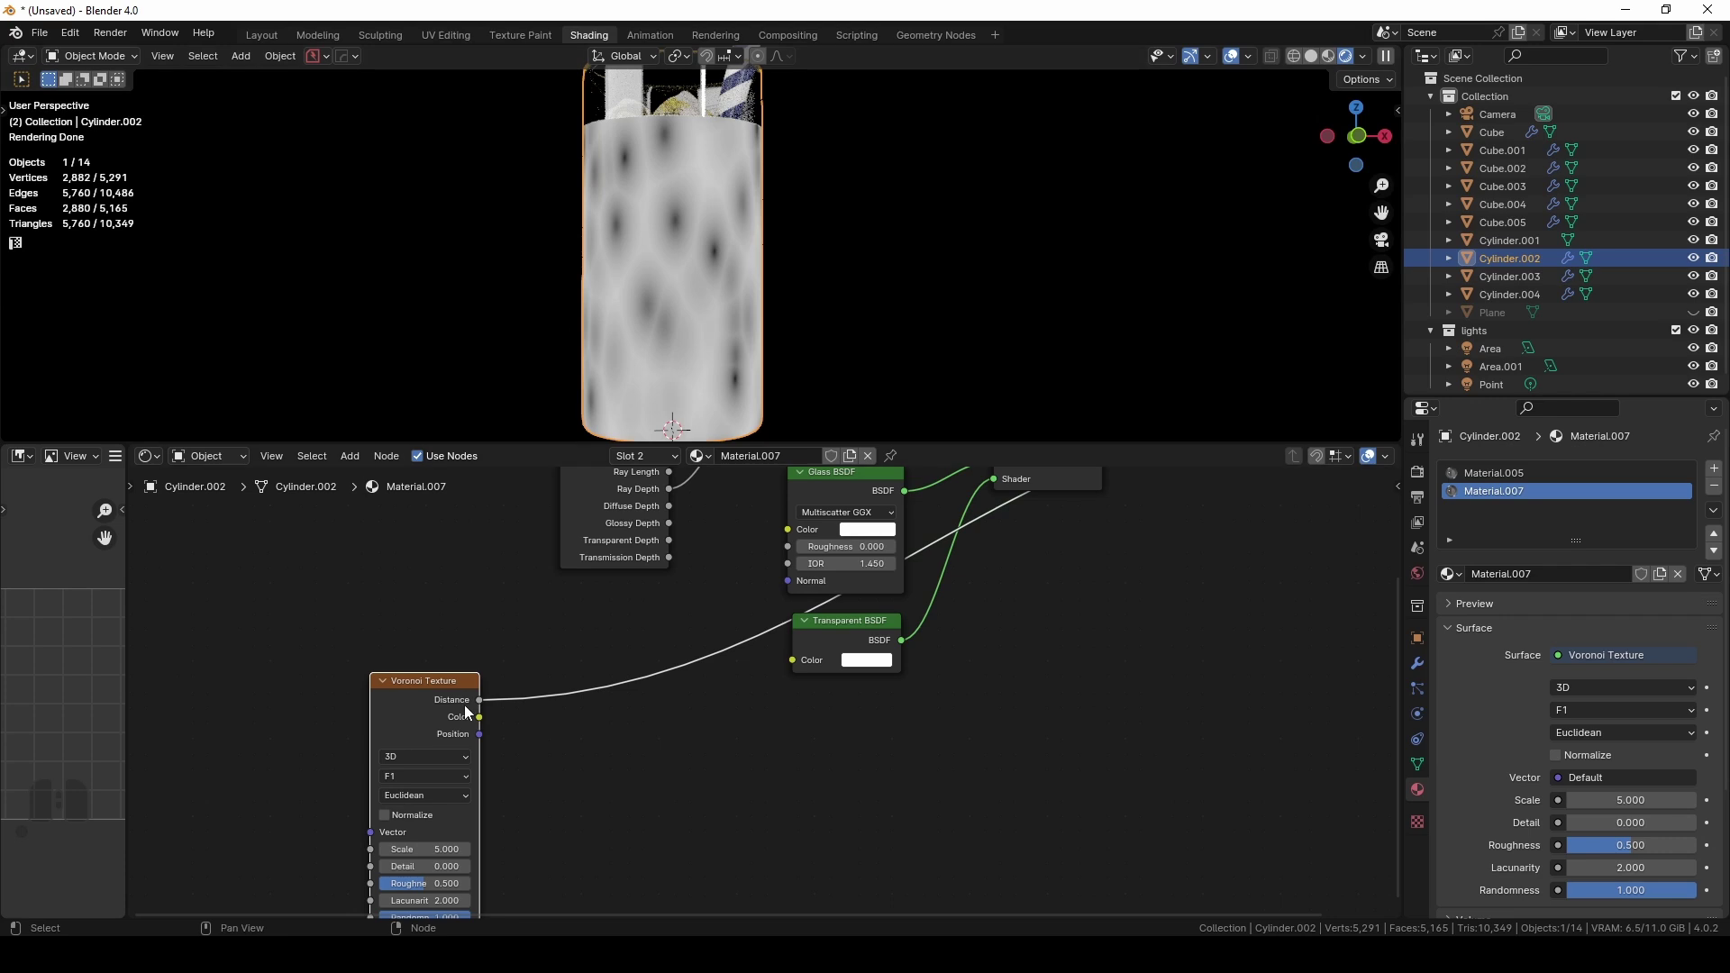
pyautogui.moveTo(417, 697); pyautogui.dragTo(425, 654)
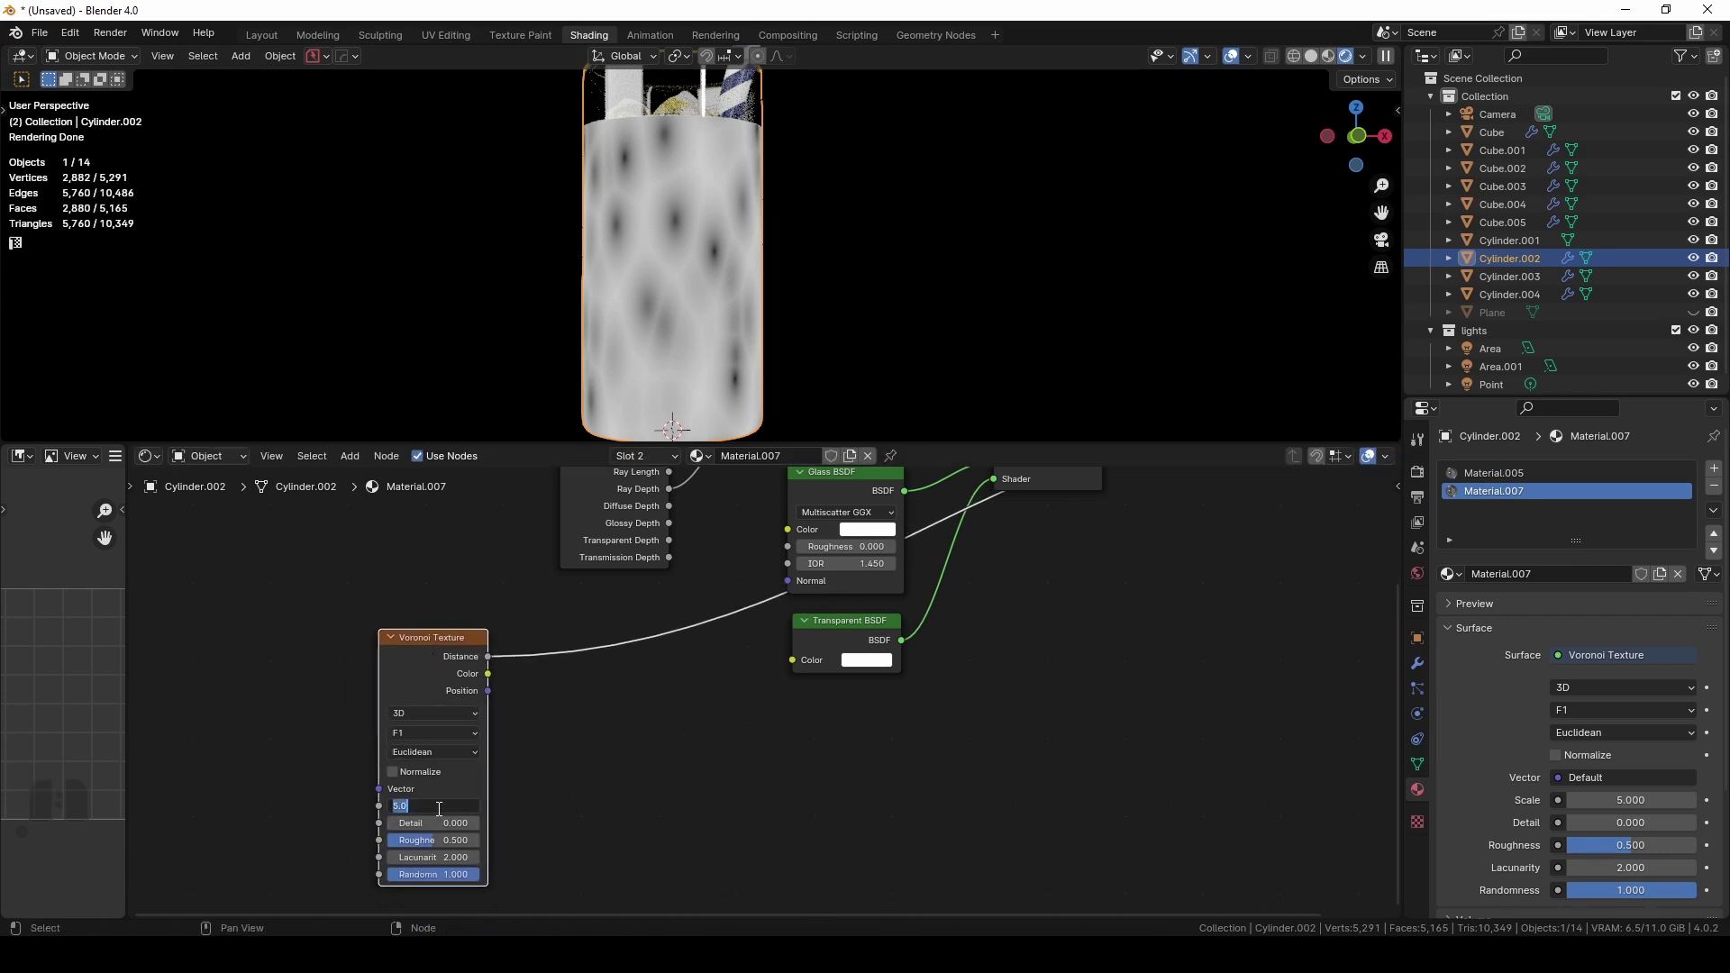
pyautogui.press('Return')
pyautogui.click(430, 734)
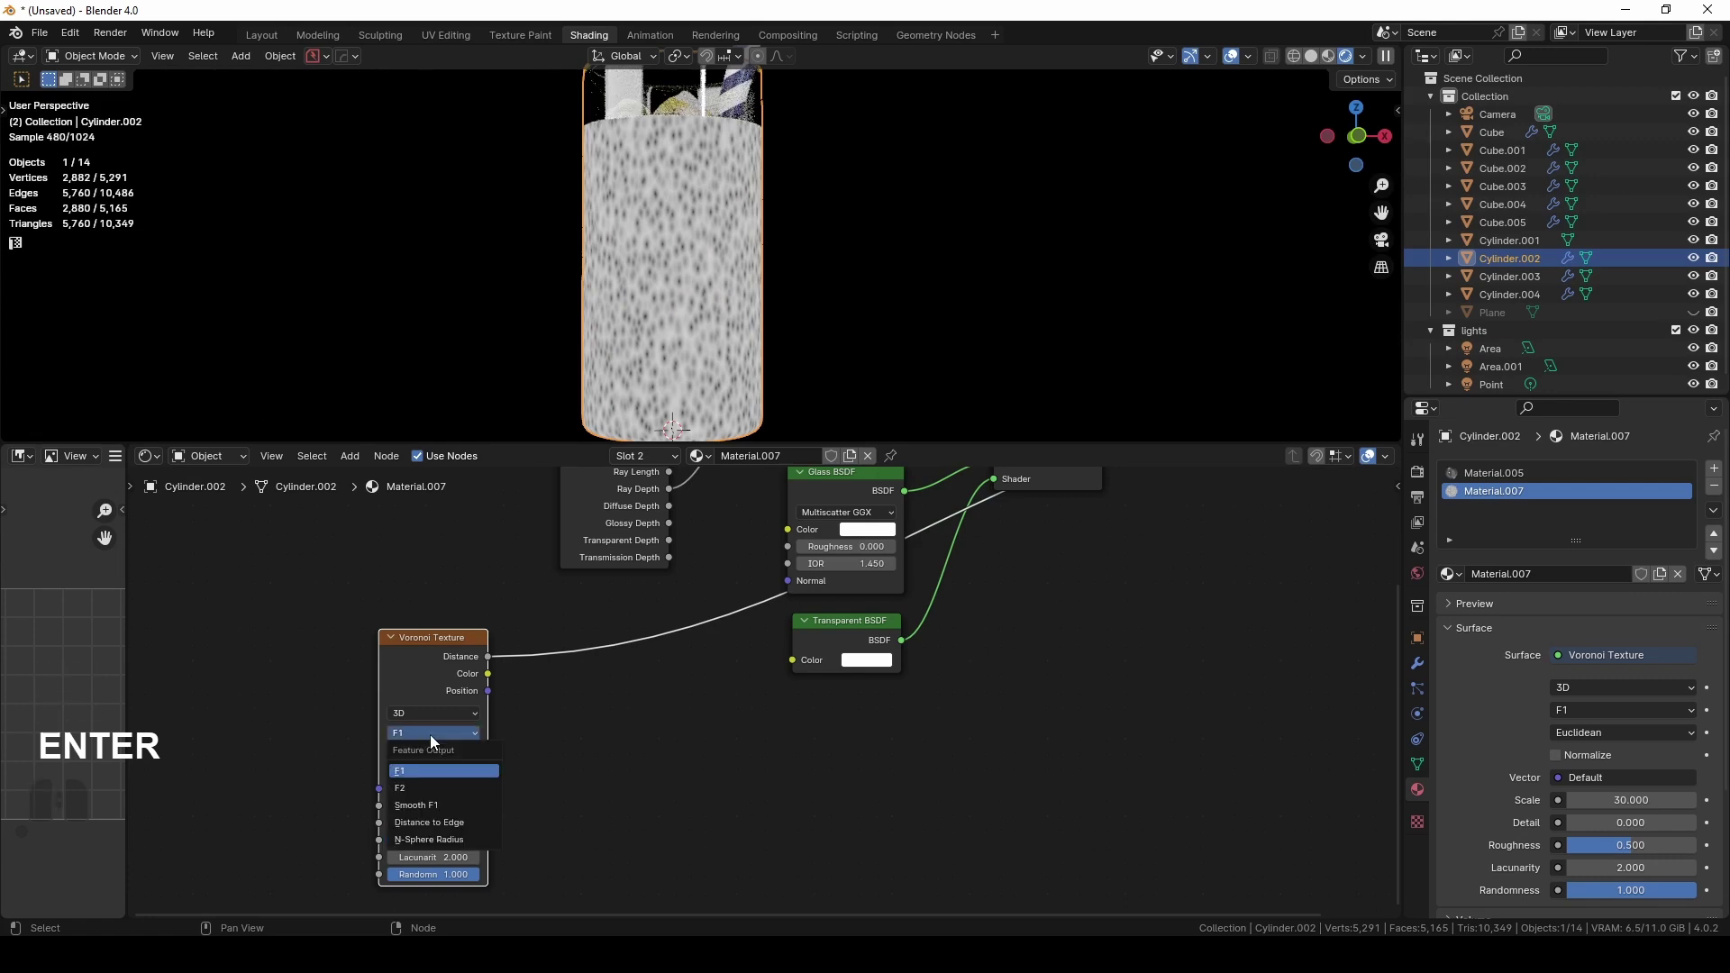
pyautogui.click(441, 804)
pyautogui.scroll(2, 640, 150)
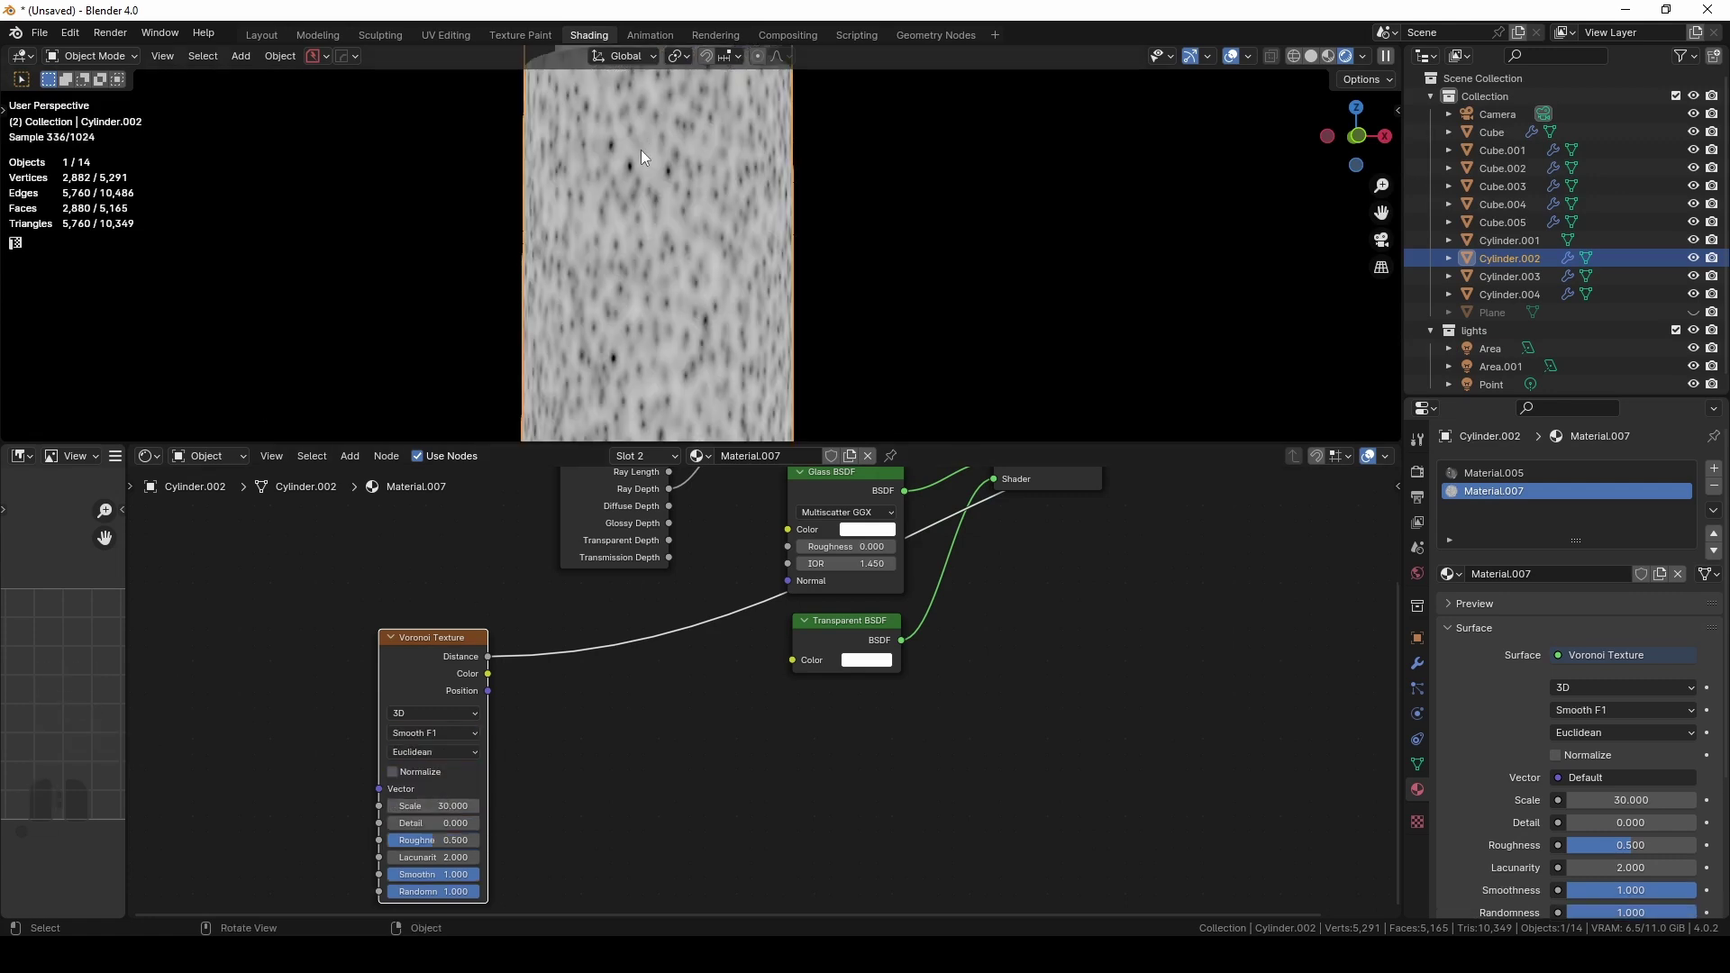
# Insert a Color Ramp after the Voronoi Texture node and flip its colors
pyautogui.moveTo(422, 657); pyautogui.dragTo(352, 645)
pyautogui.click(487, 581)
pyautogui.hotkey('shift', 'a')
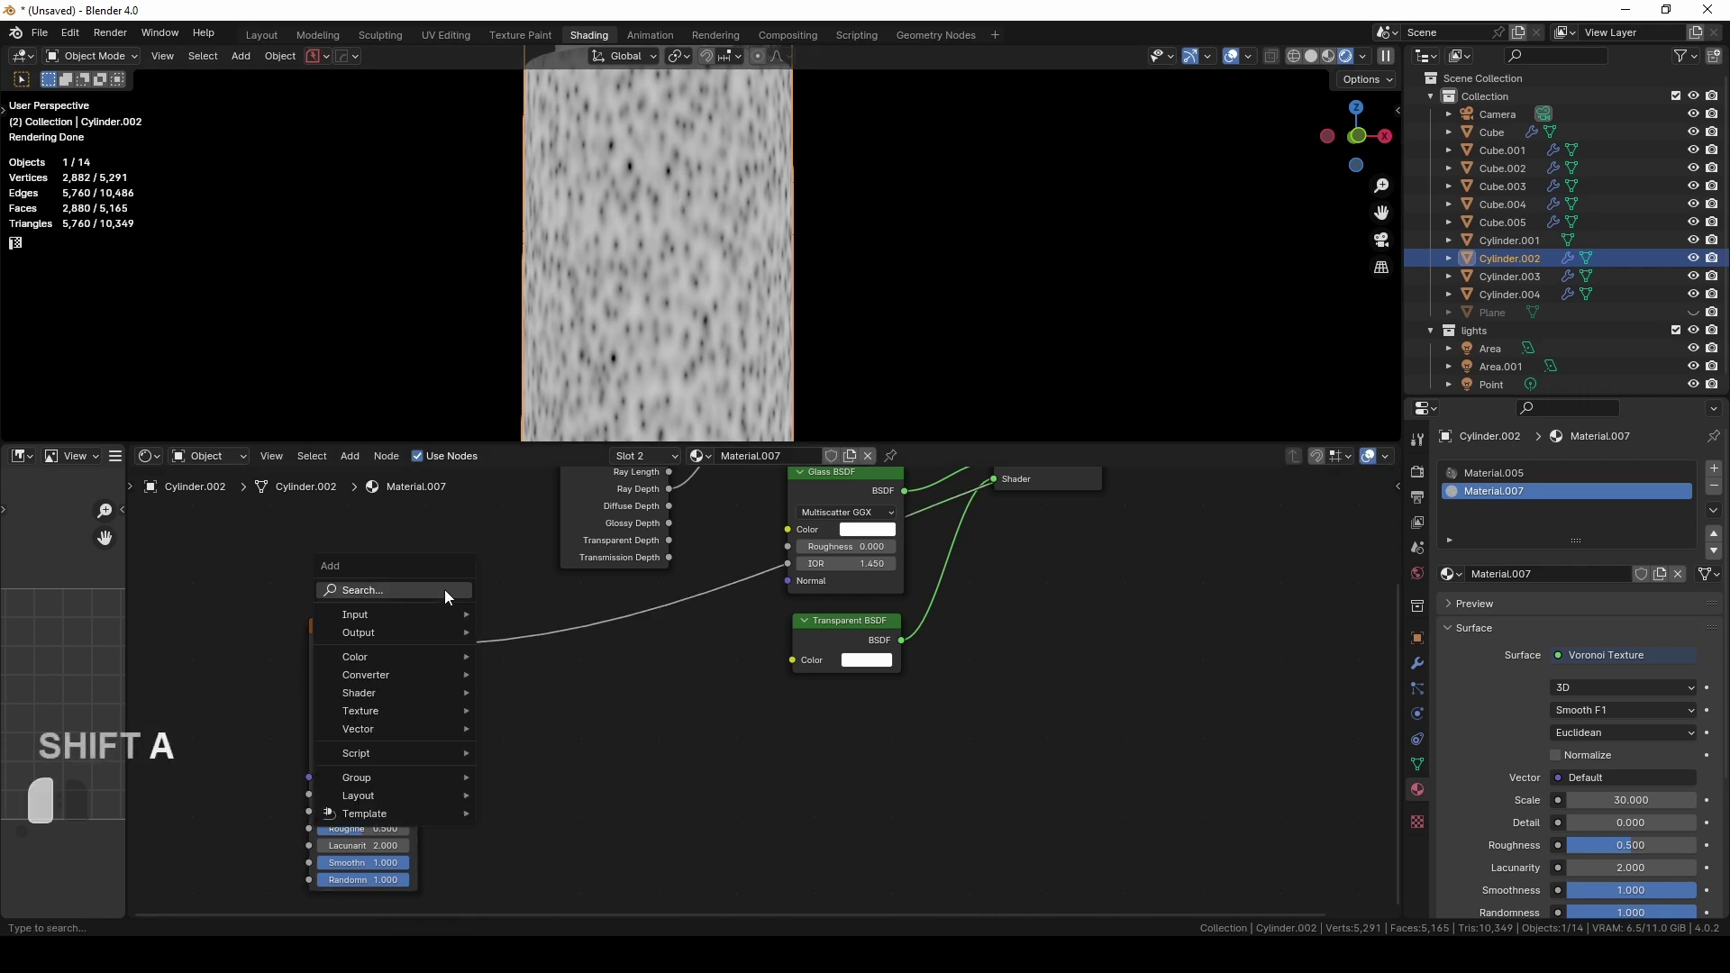
pyautogui.write('colo')
pyautogui.click(559, 634)
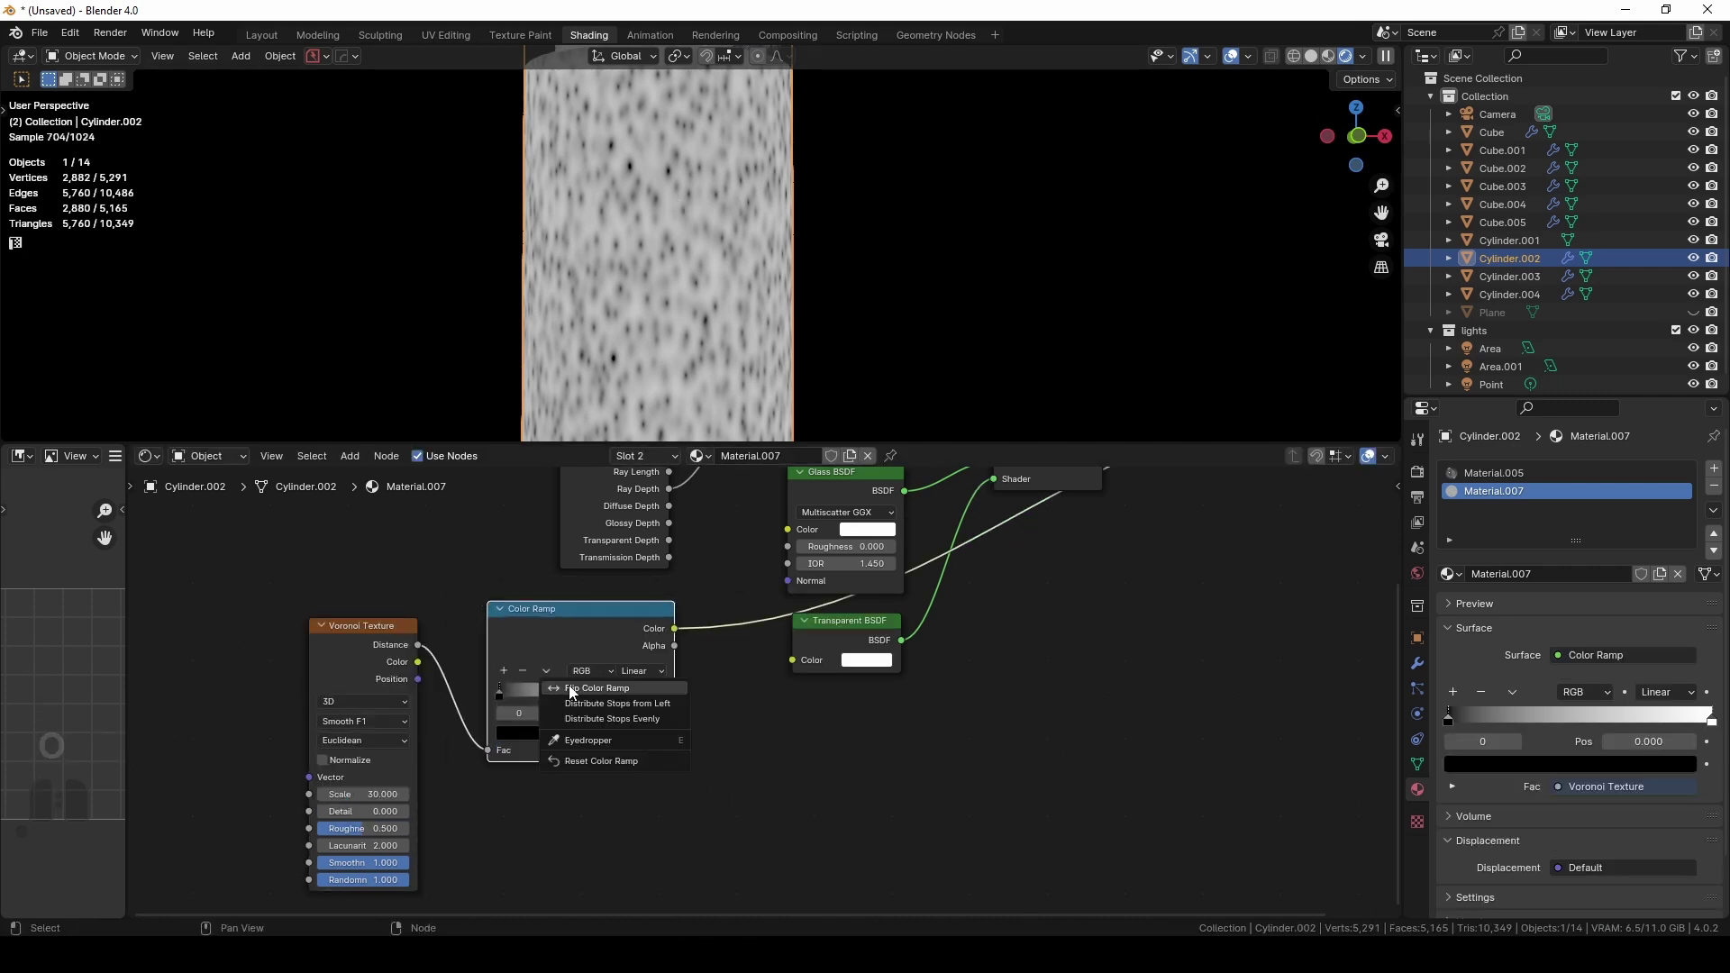
pyautogui.click(509, 695)
# Move the Color Ramp's black stop to position 0.168 to isolate small white droplets
pyautogui.scroll(2, 508, 694)
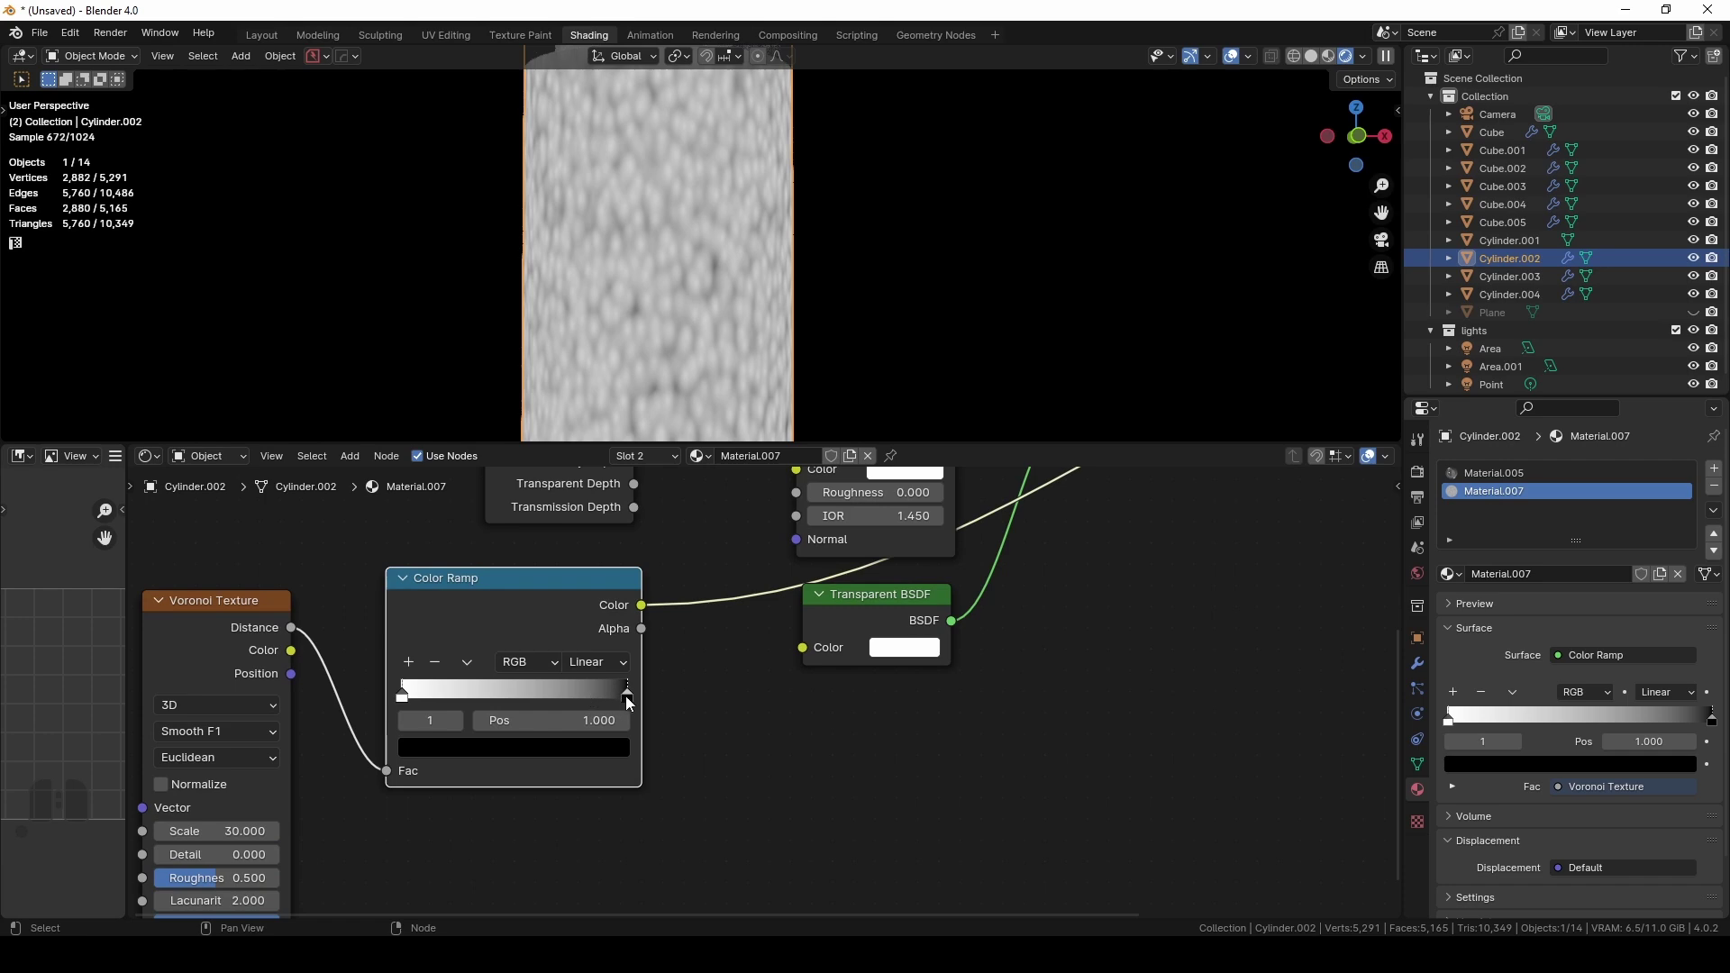
pyautogui.moveTo(627, 702); pyautogui.dragTo(433, 712)
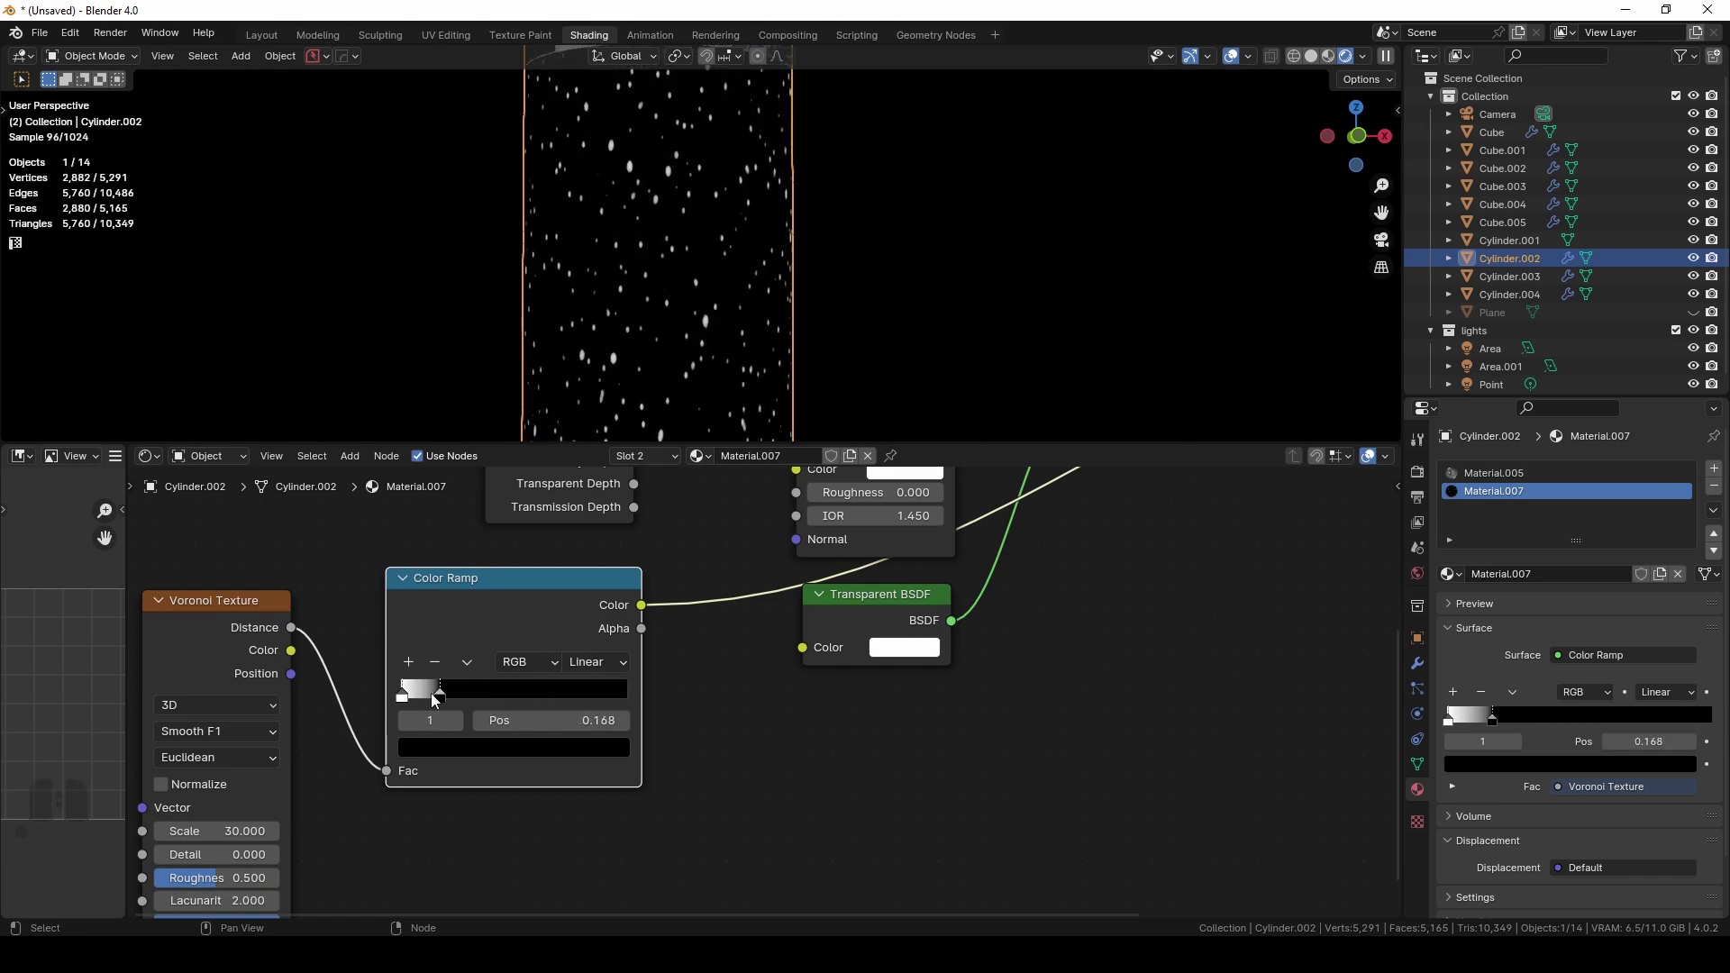
pyautogui.moveTo(645, 221); pyautogui.dragTo(683, 245, button='middle')
pyautogui.moveTo(491, 642); pyautogui.dragTo(371, 721, button='middle')
pyautogui.moveTo(372, 721); pyautogui.dragTo(339, 721)
pyautogui.moveTo(339, 721); pyautogui.dragTo(493, 723, button='middle')
pyautogui.scroll(-1, 493, 723)
# Make room beside the texture nodes, insert a Bump node and feed the Color Ramp's color into its Height
pyautogui.keyDown('shift'); pyautogui.click(283, 733); pyautogui.keyUp('shift')
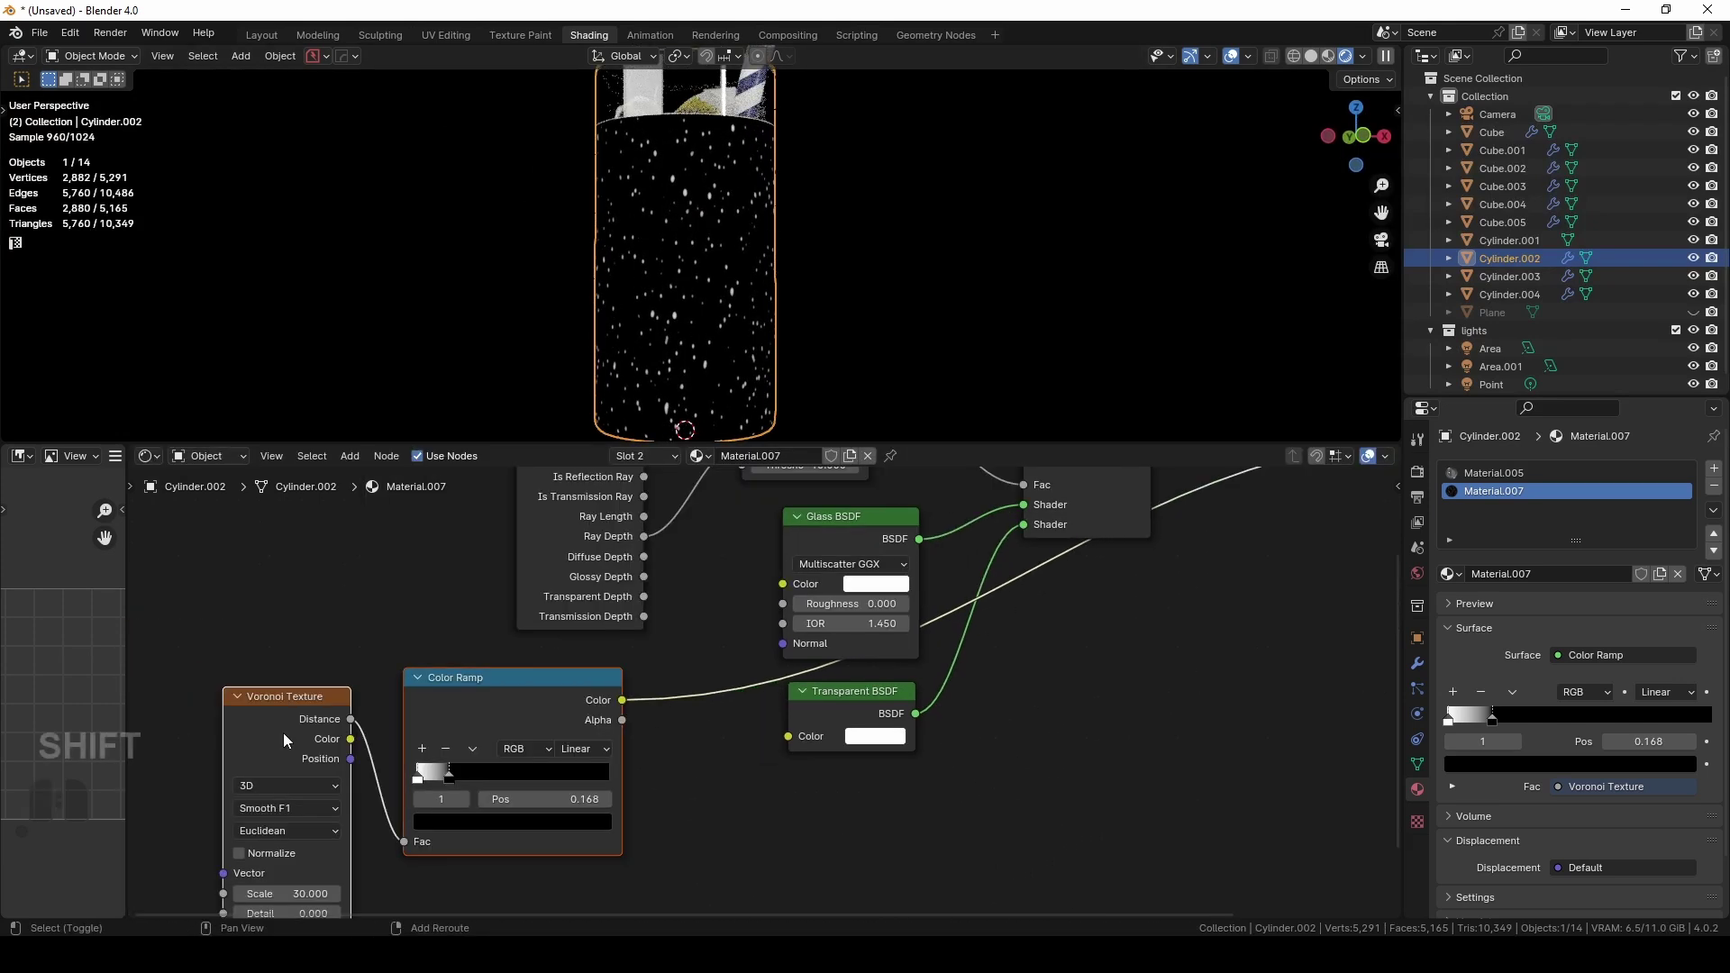
pyautogui.press('g')
pyautogui.click(118, 738)
pyautogui.hotkey('shift', 'a')
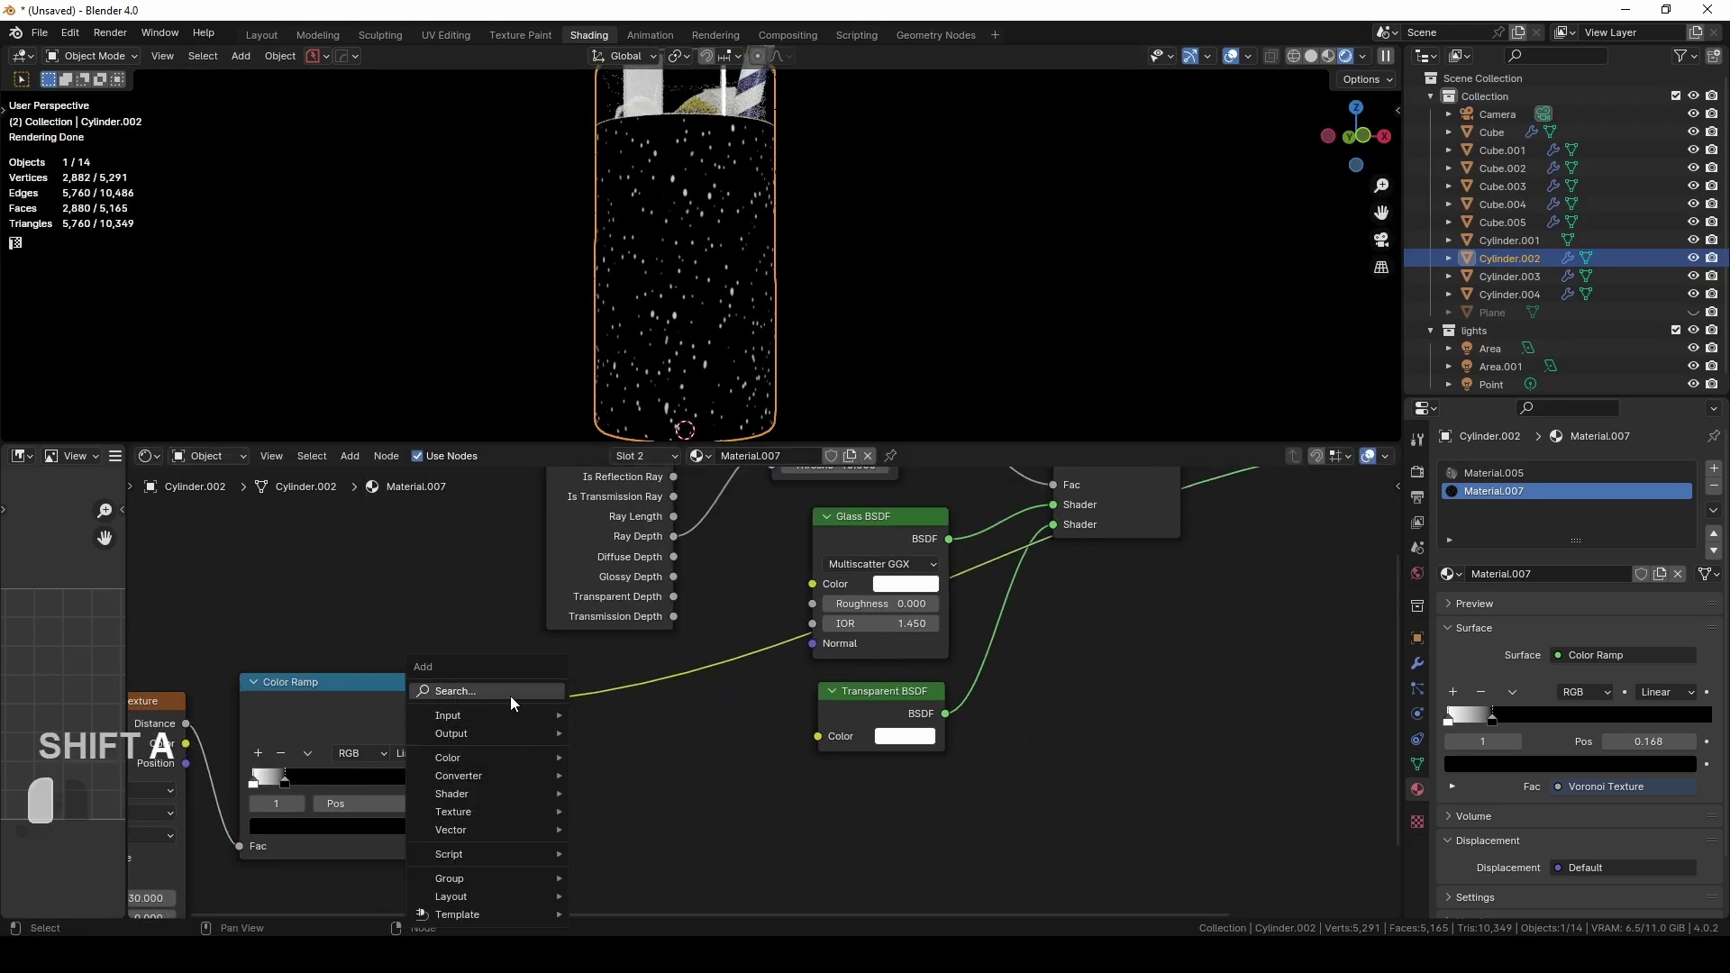
pyautogui.write('bump')
pyautogui.press('Return')
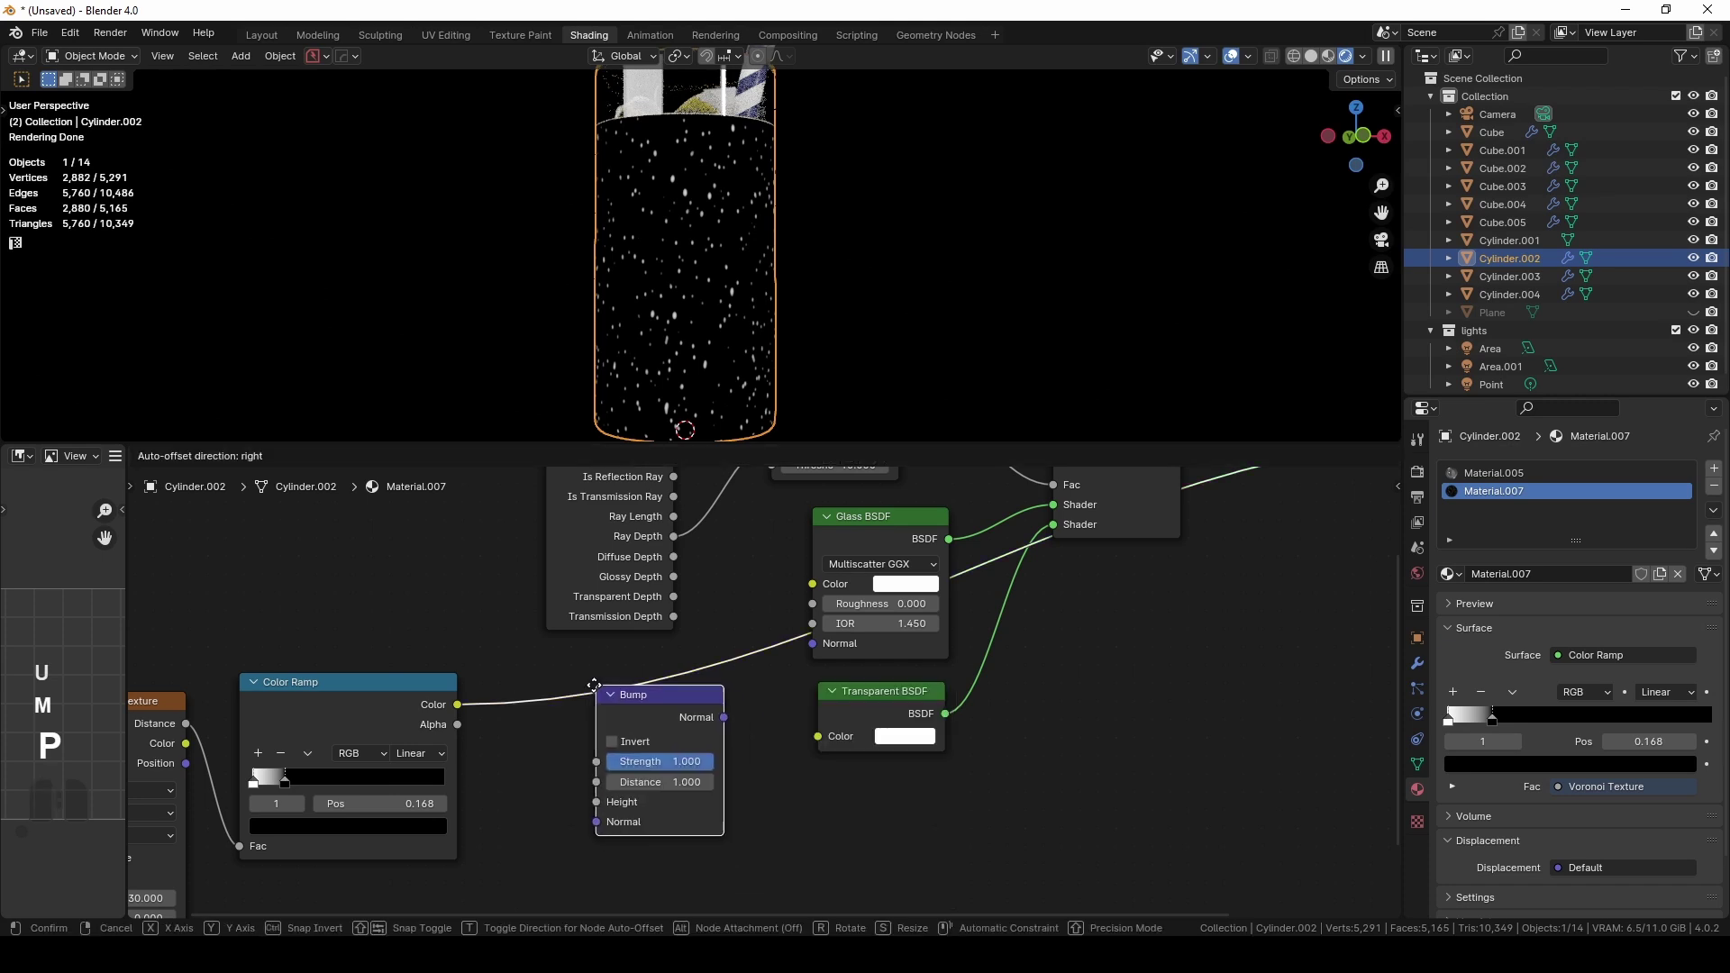
pyautogui.click(594, 685)
pyautogui.moveTo(577, 817); pyautogui.dragTo(577, 790)
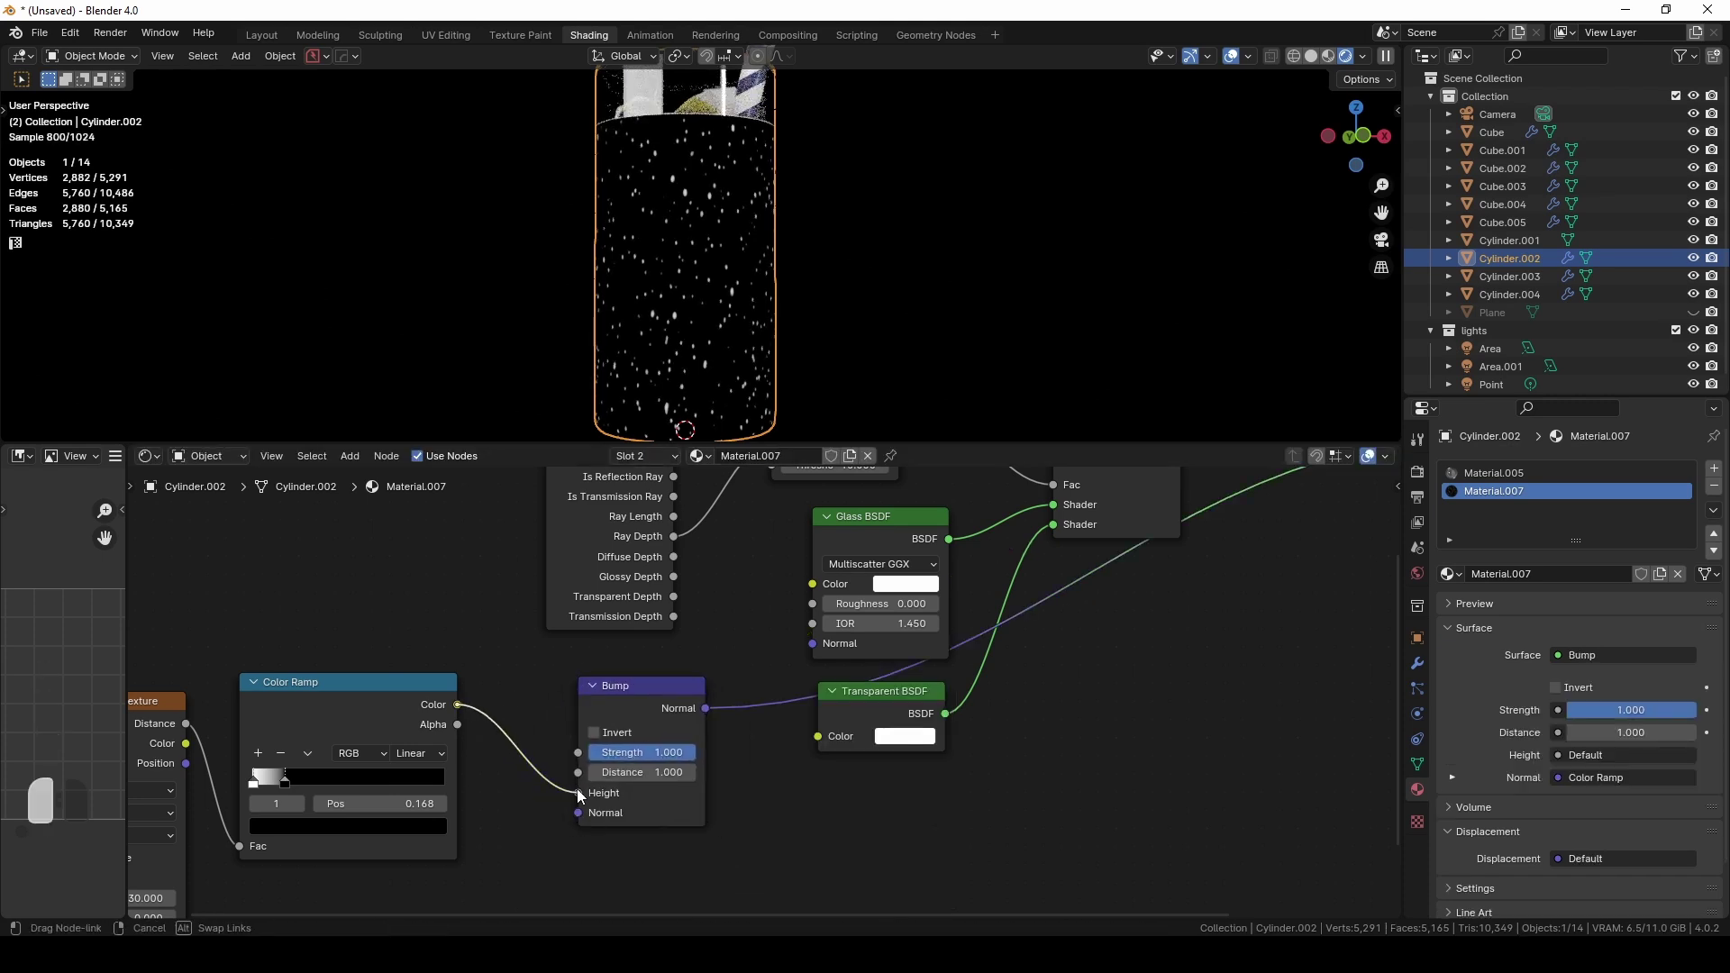
# Set the Bump node's strength to 0.05 and its distance to 0.1
pyautogui.click(671, 750)
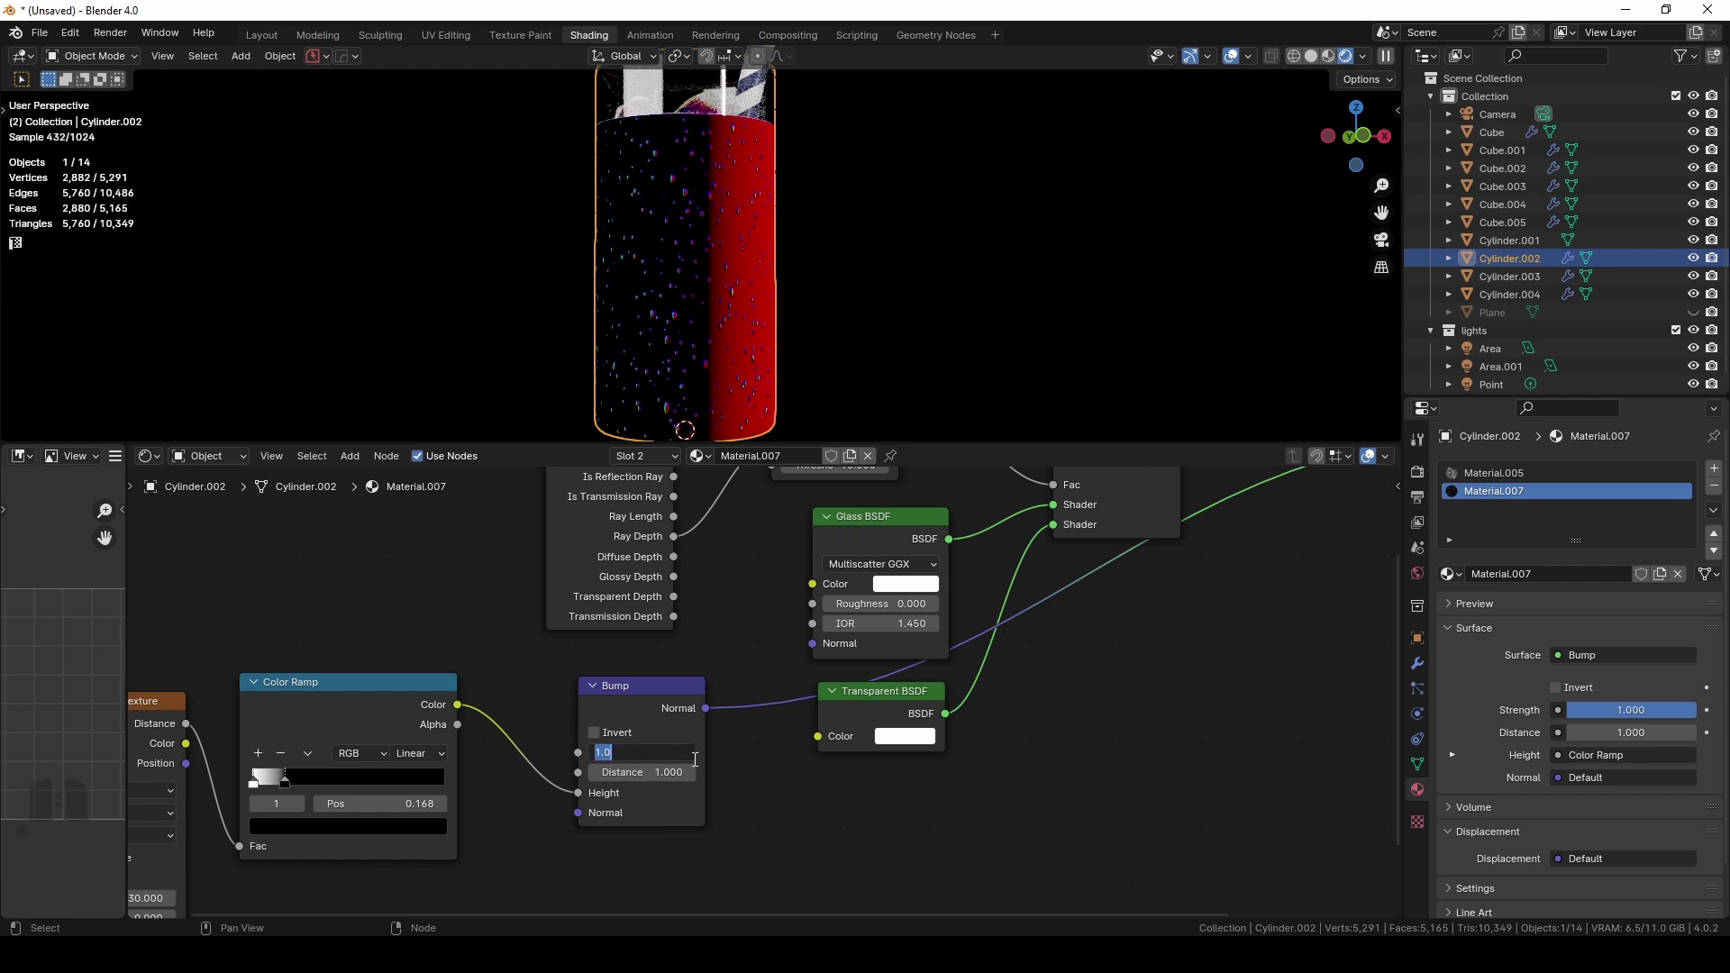
pyautogui.write('0.05')
pyautogui.press('Return')
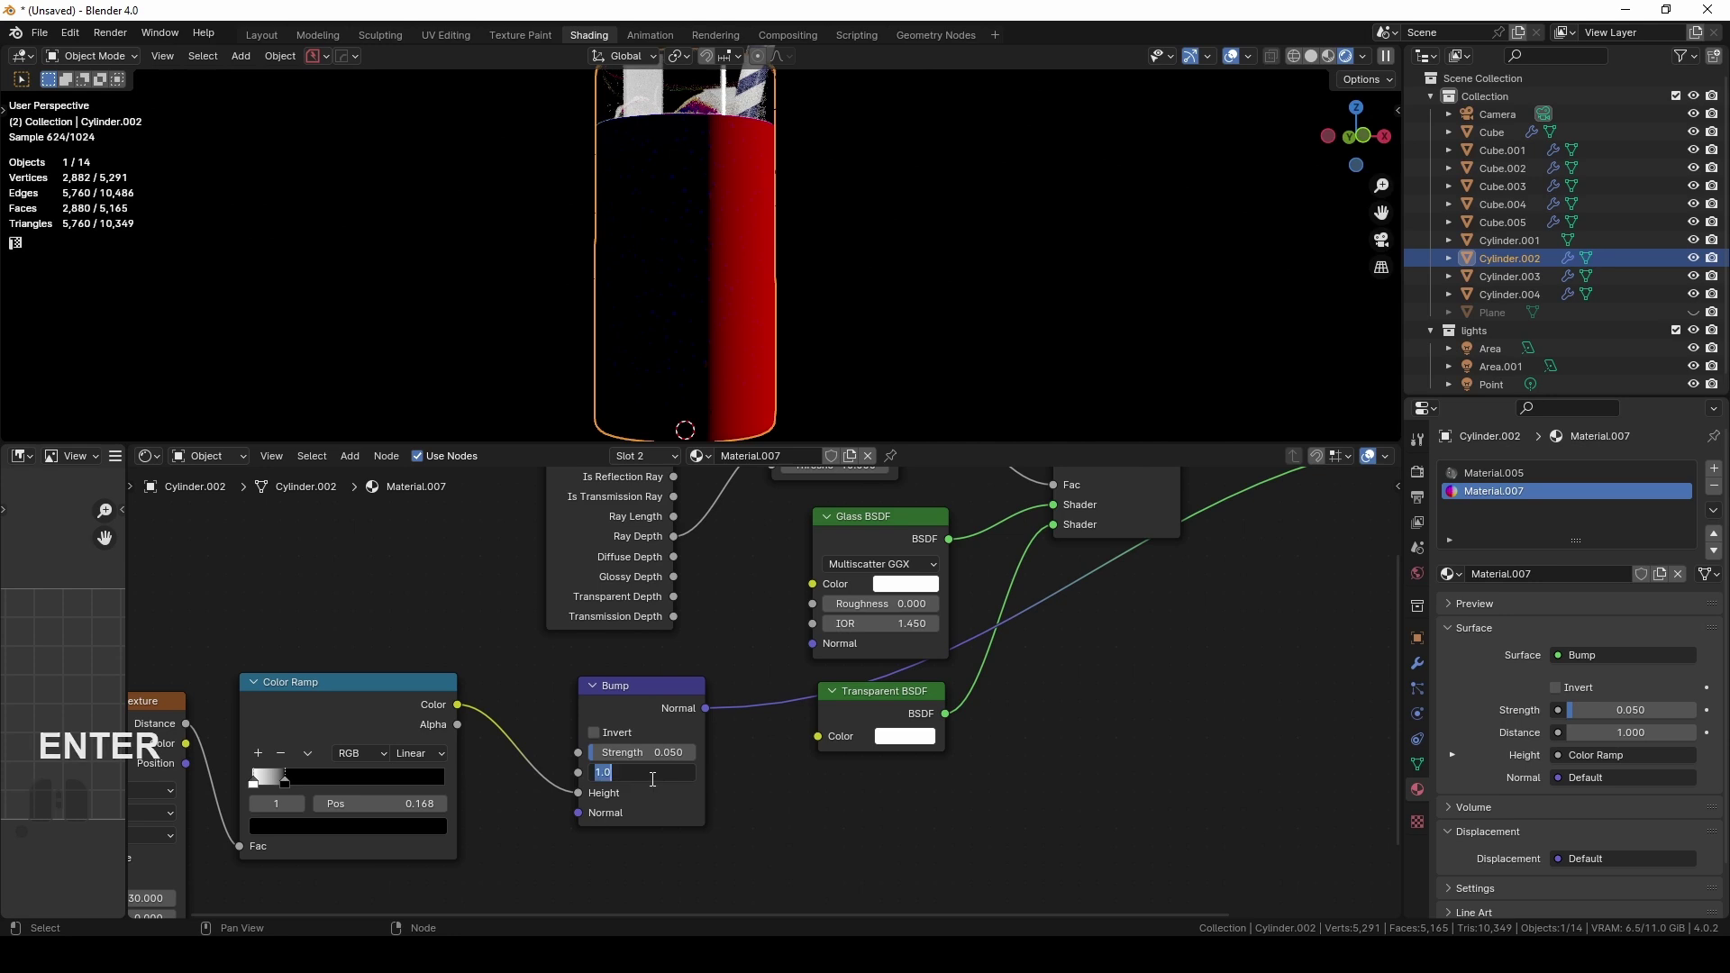
pyautogui.write('.1')
pyautogui.press('Return')
# Connect the Bump normal to the Glass BSDF's Normal and link the Mix Shader back to the material output
pyautogui.moveTo(702, 710); pyautogui.dragTo(760, 674)
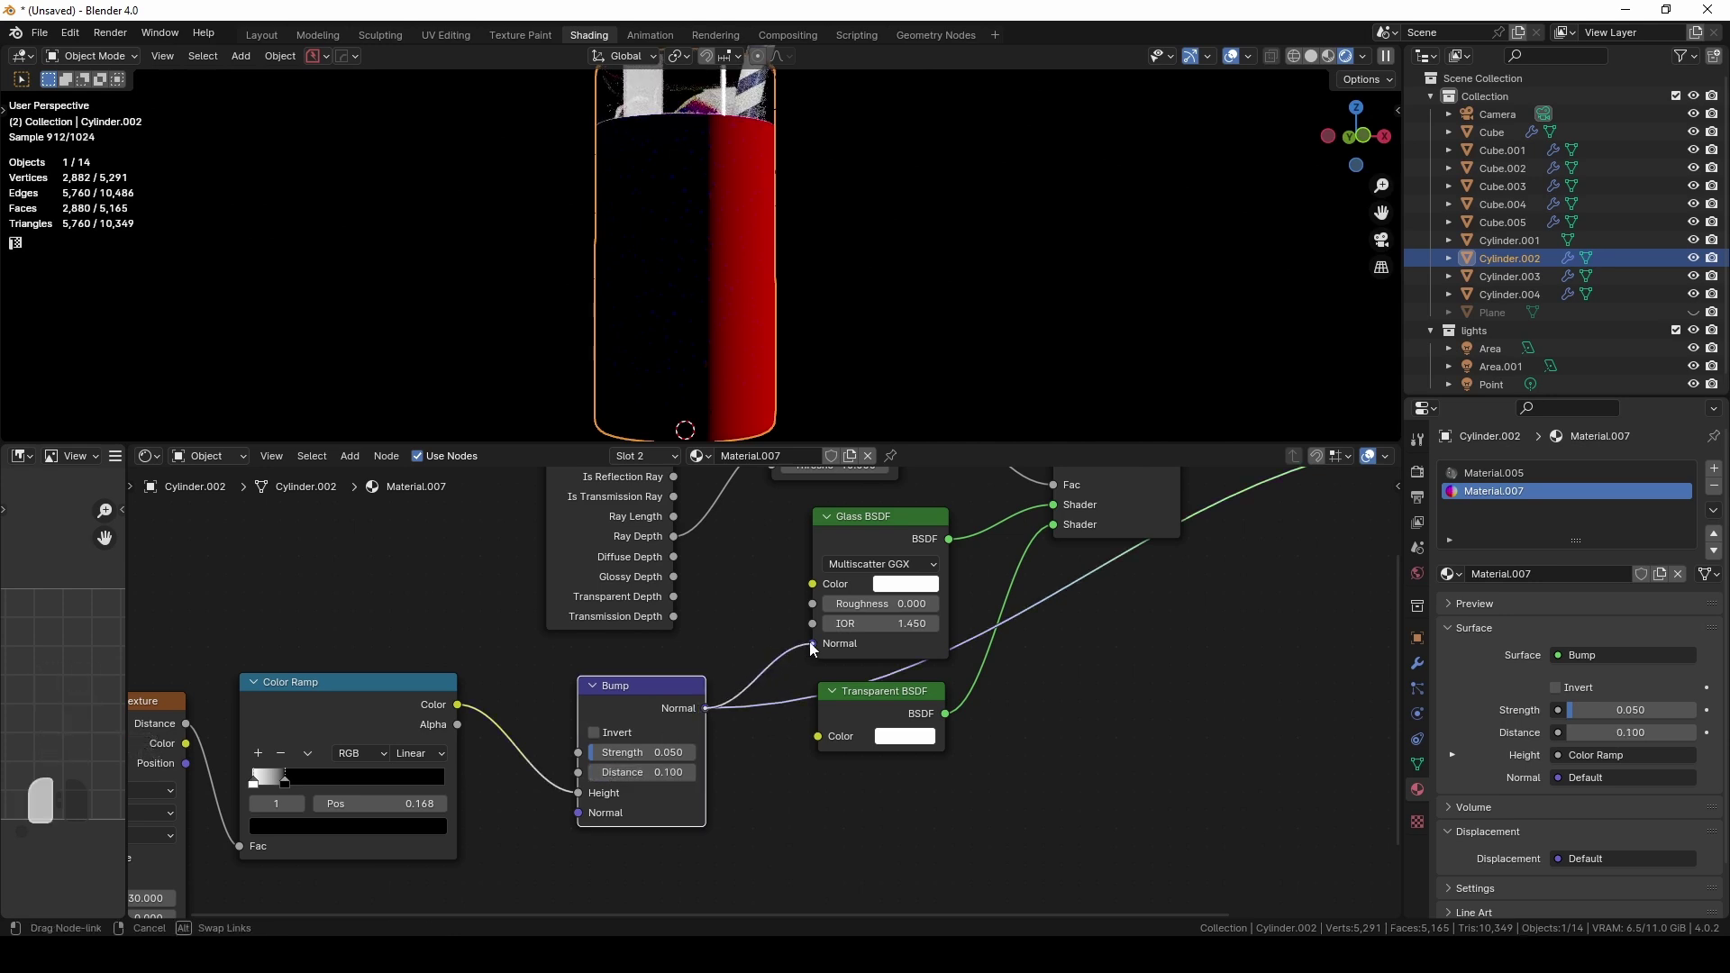
pyautogui.moveTo(811, 645); pyautogui.dragTo(813, 644)
pyautogui.moveTo(813, 644); pyautogui.dragTo(654, 734, button='middle')
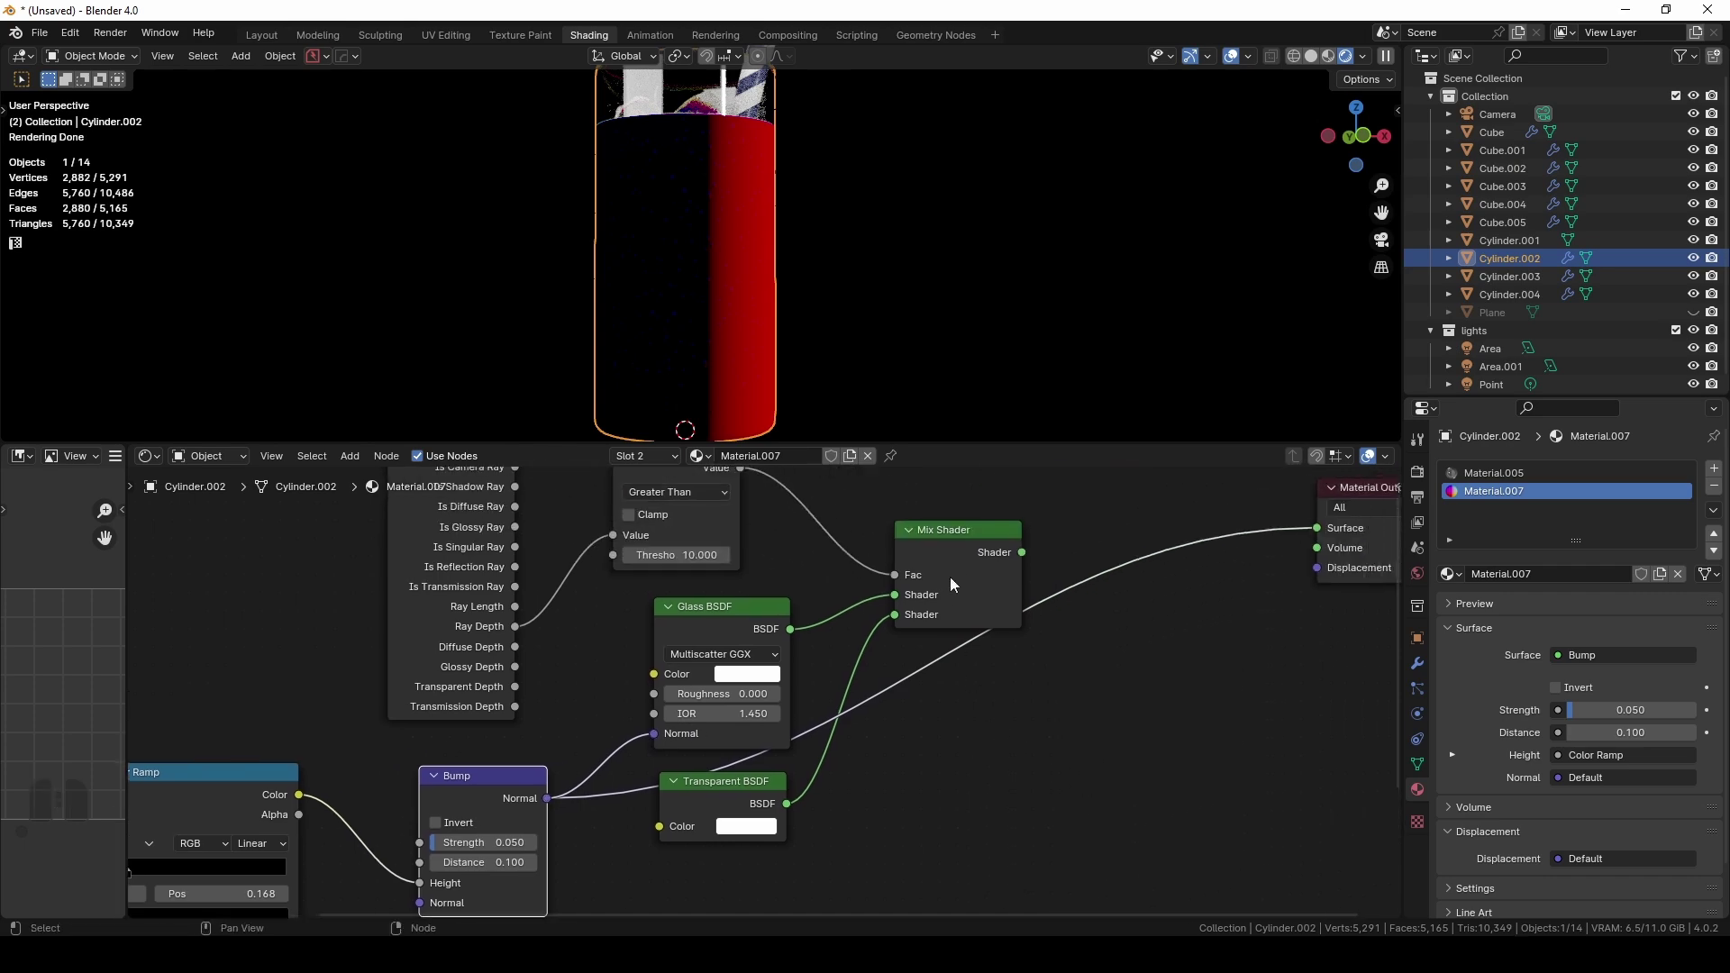
pyautogui.keyDown('ctrl'); pyautogui.keyDown('shift'); pyautogui.click(996, 584); pyautogui.keyUp('shift'); pyautogui.keyUp('ctrl')
pyautogui.hotkey('ctrl', 'z')
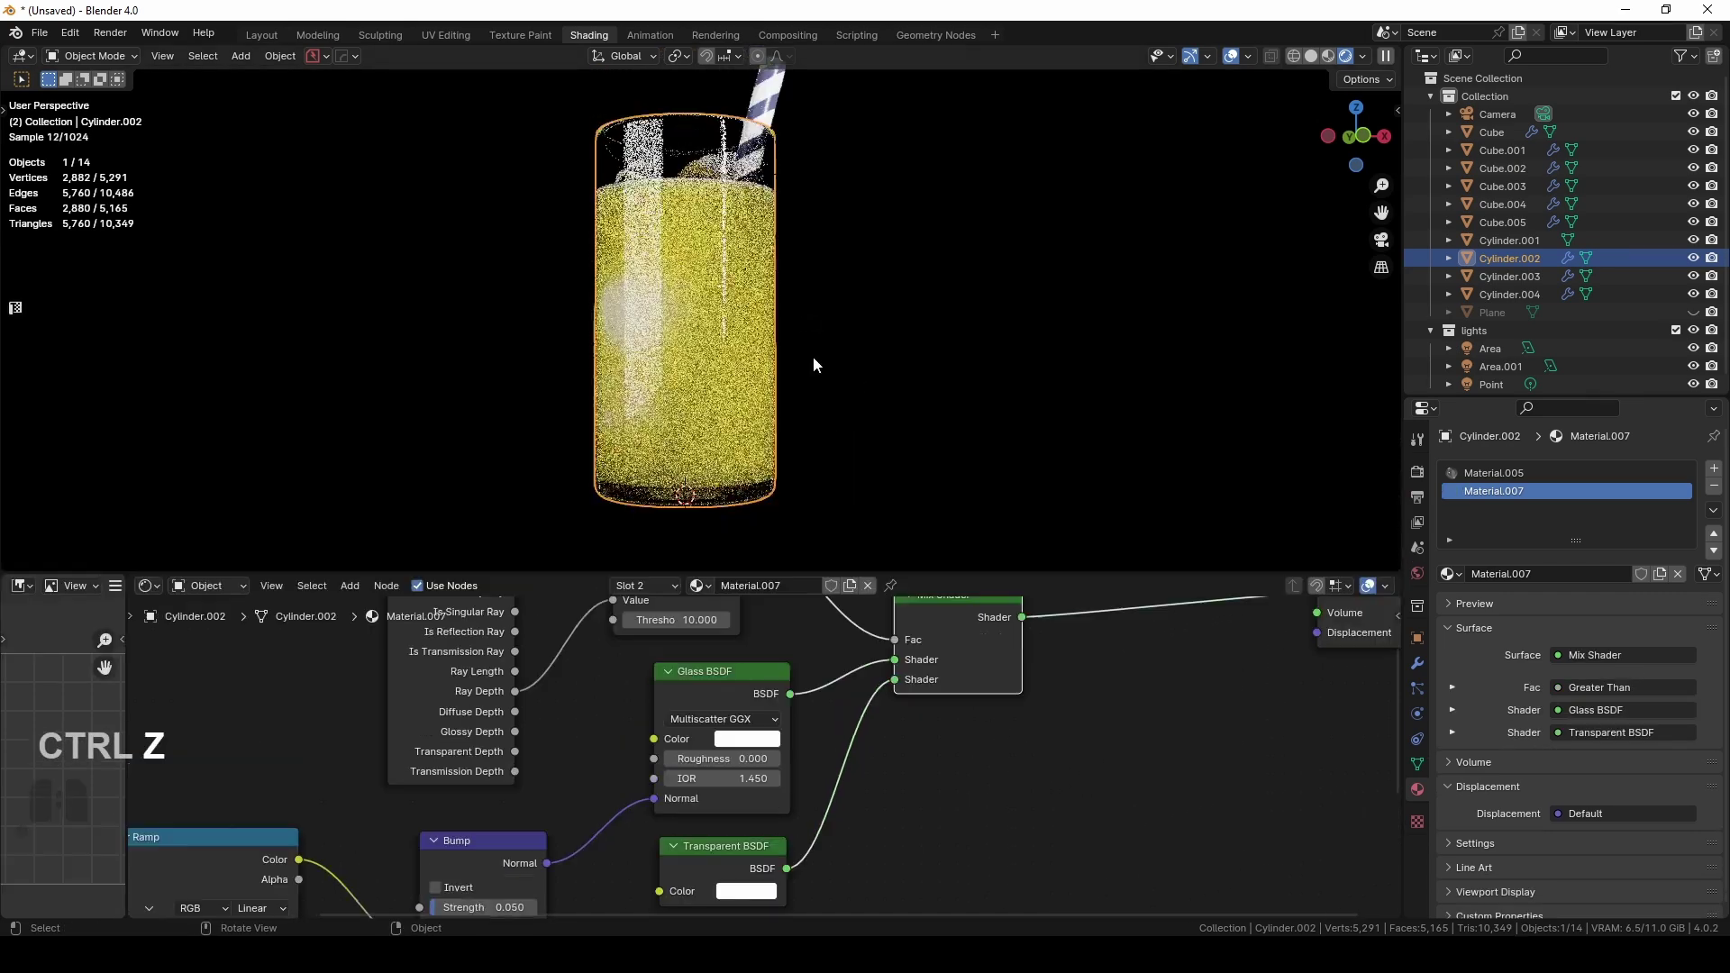
# Unhide the ground plane and hide the yellow liquid inside the glass
pyautogui.hotkey('alt', 'h')
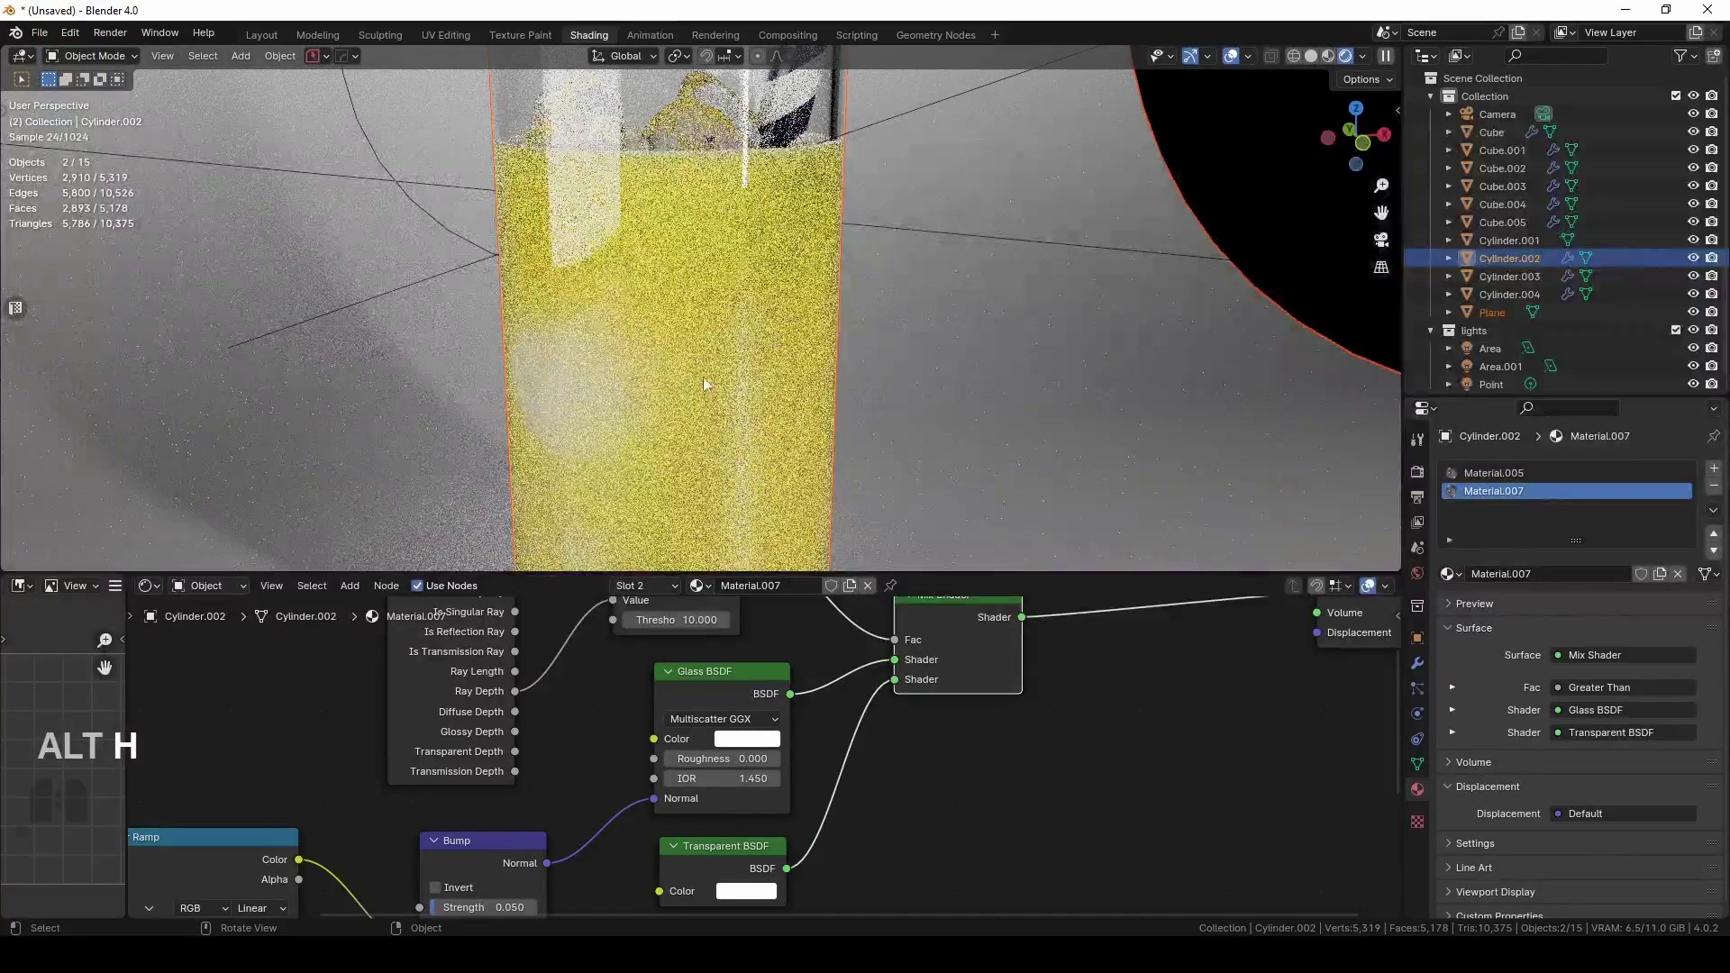
pyautogui.click(641, 209)
pyautogui.press('h')
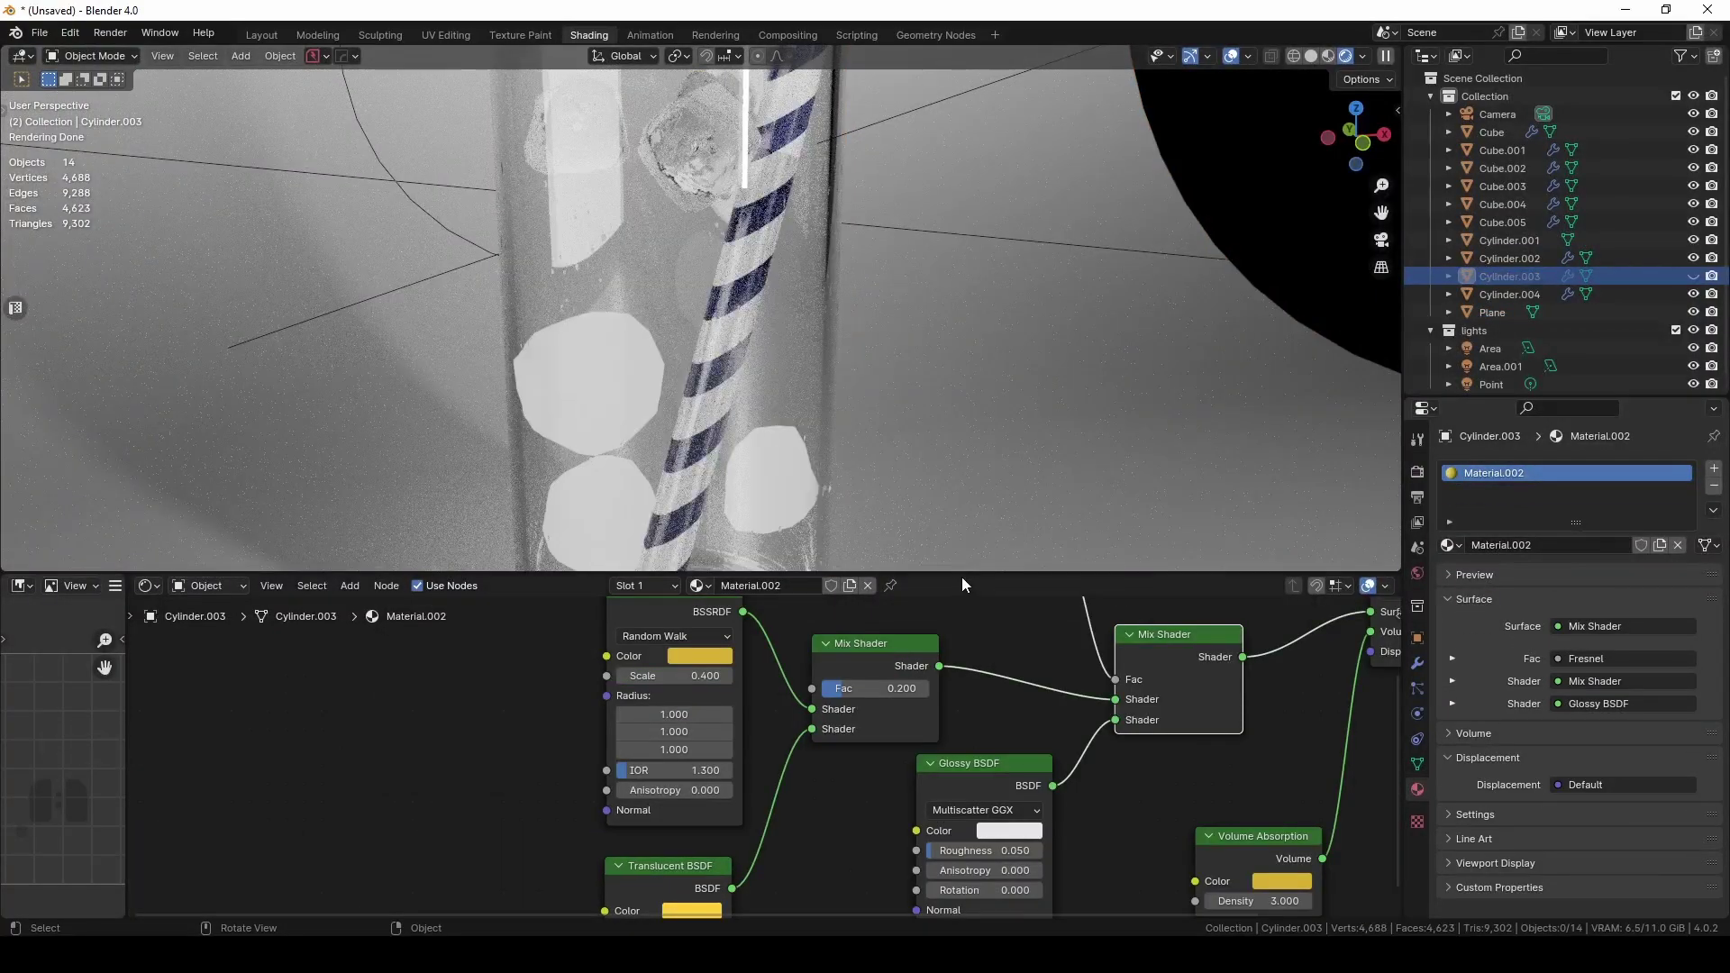
# Examine the droplet bumps on the glass wall up close from several angles and unhide the liquid
pyautogui.moveTo(960, 576); pyautogui.dragTo(901, 762)
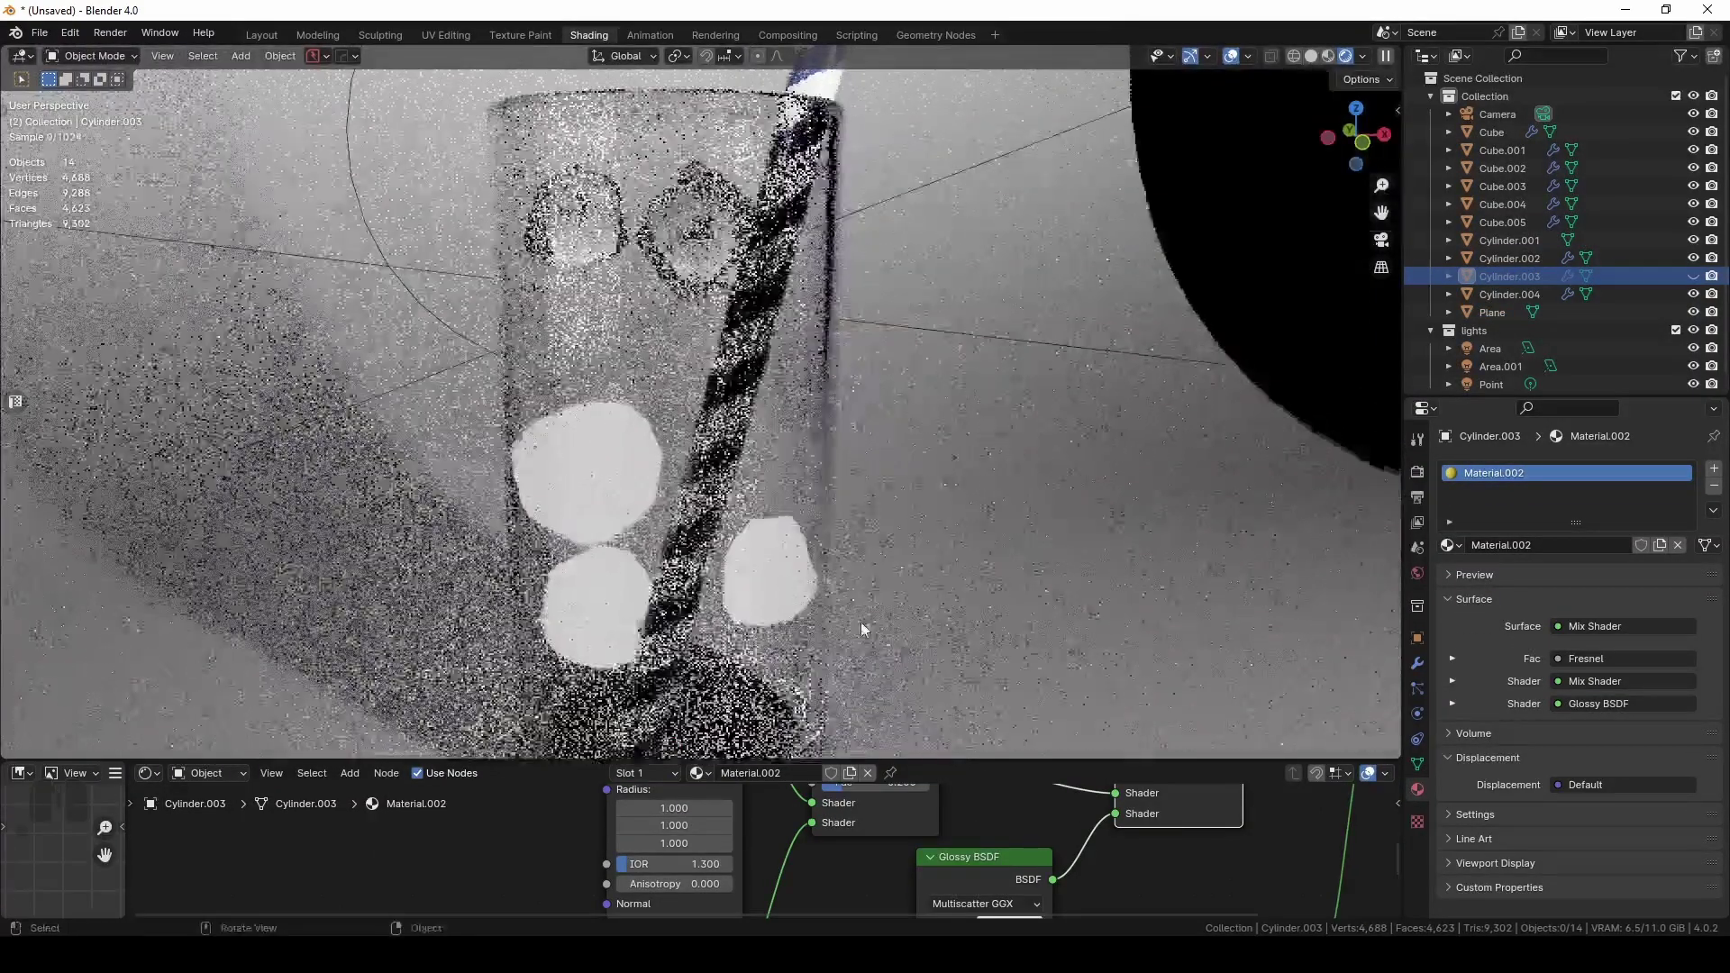
pyautogui.keyDown('shift'); pyautogui.moveTo(830, 539); pyautogui.dragTo(737, 243, button='middle'); pyautogui.keyUp('shift')
pyautogui.scroll(4, 819, 487)
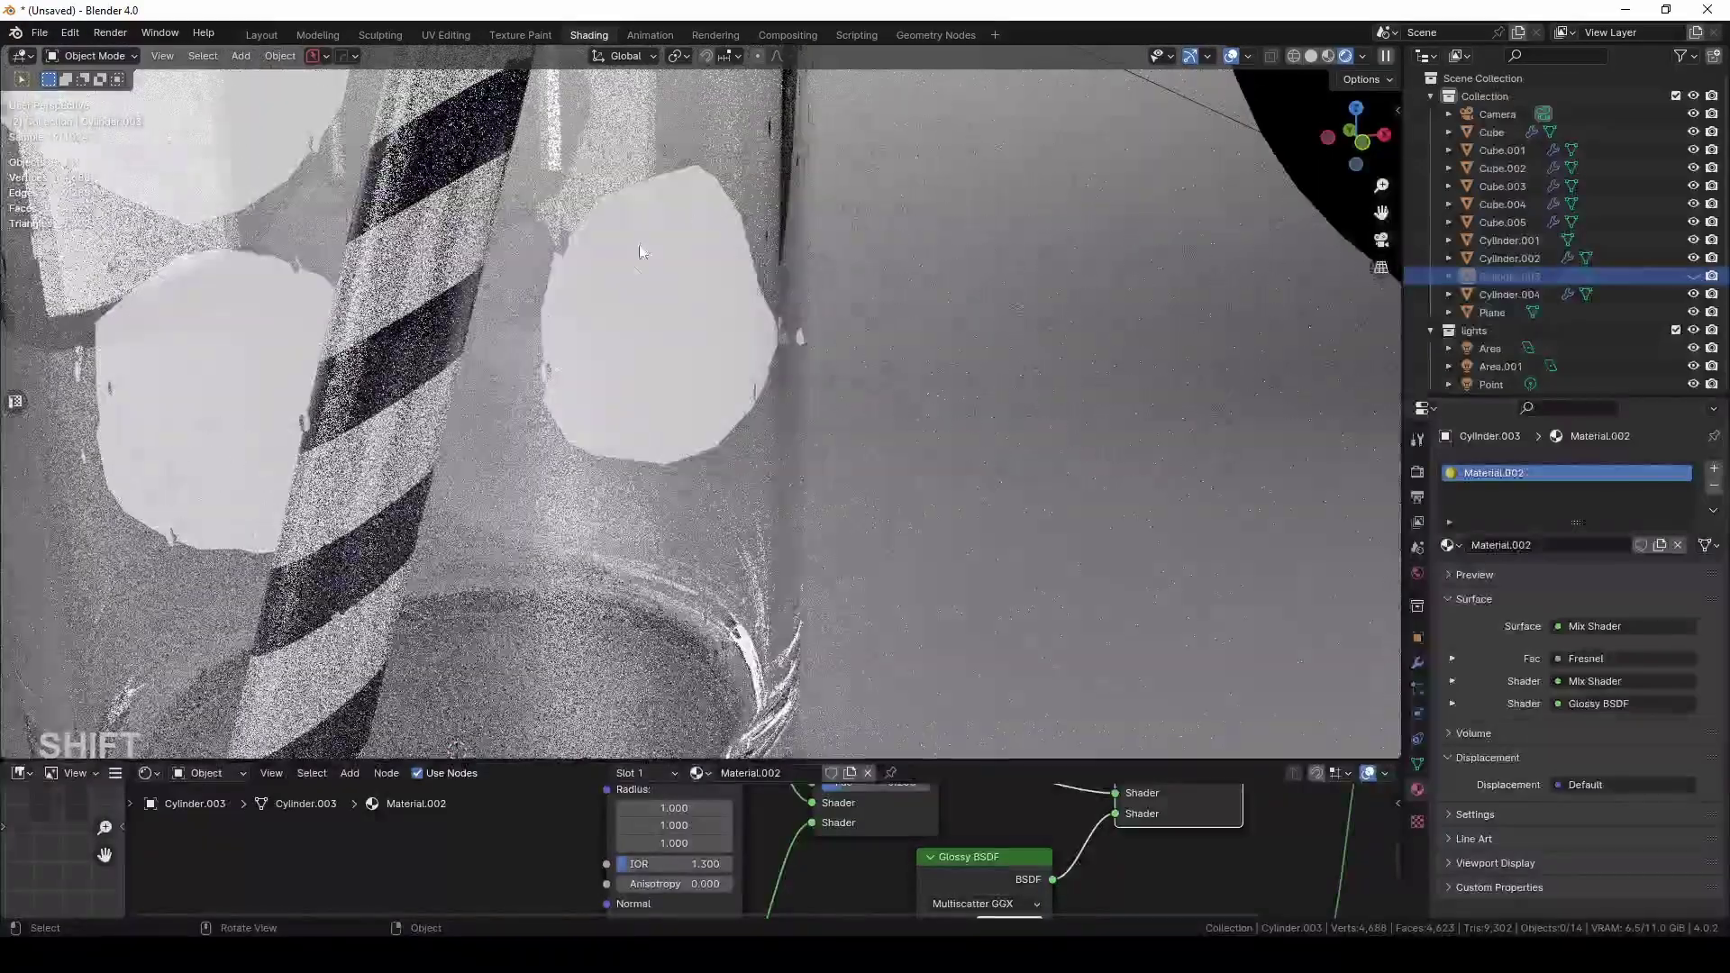
pyautogui.keyDown('shift'); pyautogui.moveTo(396, 492); pyautogui.dragTo(700, 465, button='middle'); pyautogui.keyUp('shift')
pyautogui.scroll(-5, 732, 492)
pyautogui.scroll(1, 731, 492)
pyautogui.keyDown('shift'); pyautogui.moveTo(732, 76); pyautogui.dragTo(744, 290, button='middle'); pyautogui.keyUp('shift')
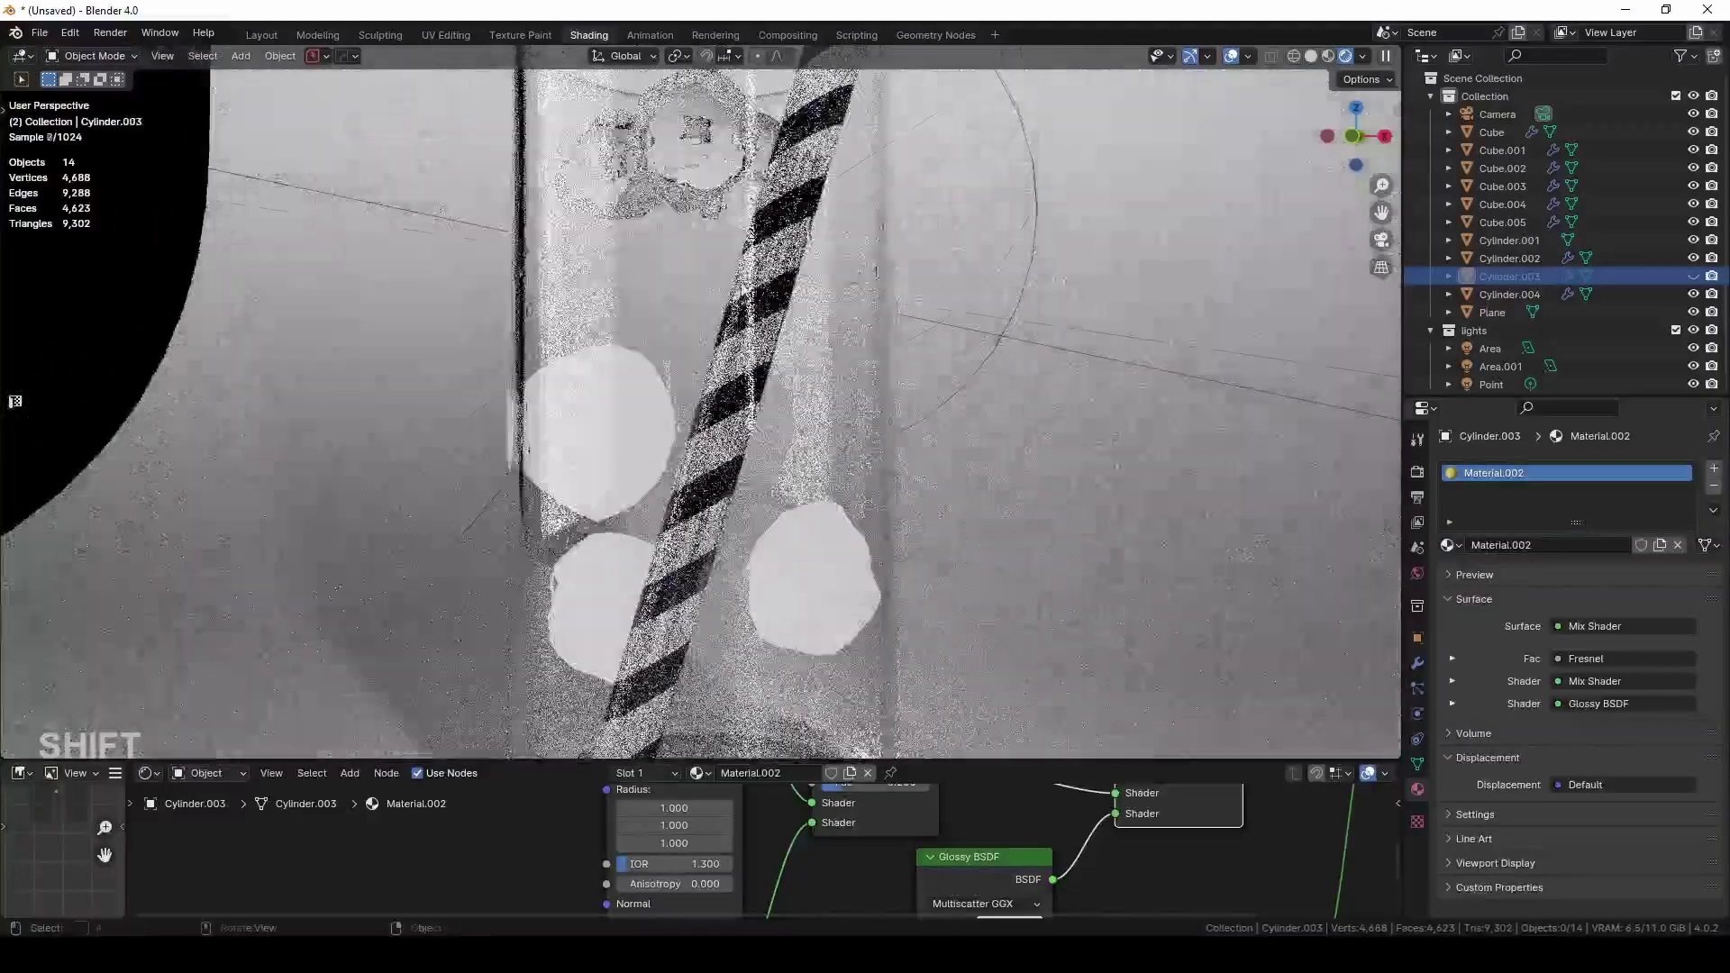
pyautogui.scroll(-4, 745, 335)
pyautogui.hotkey('alt', 'h')
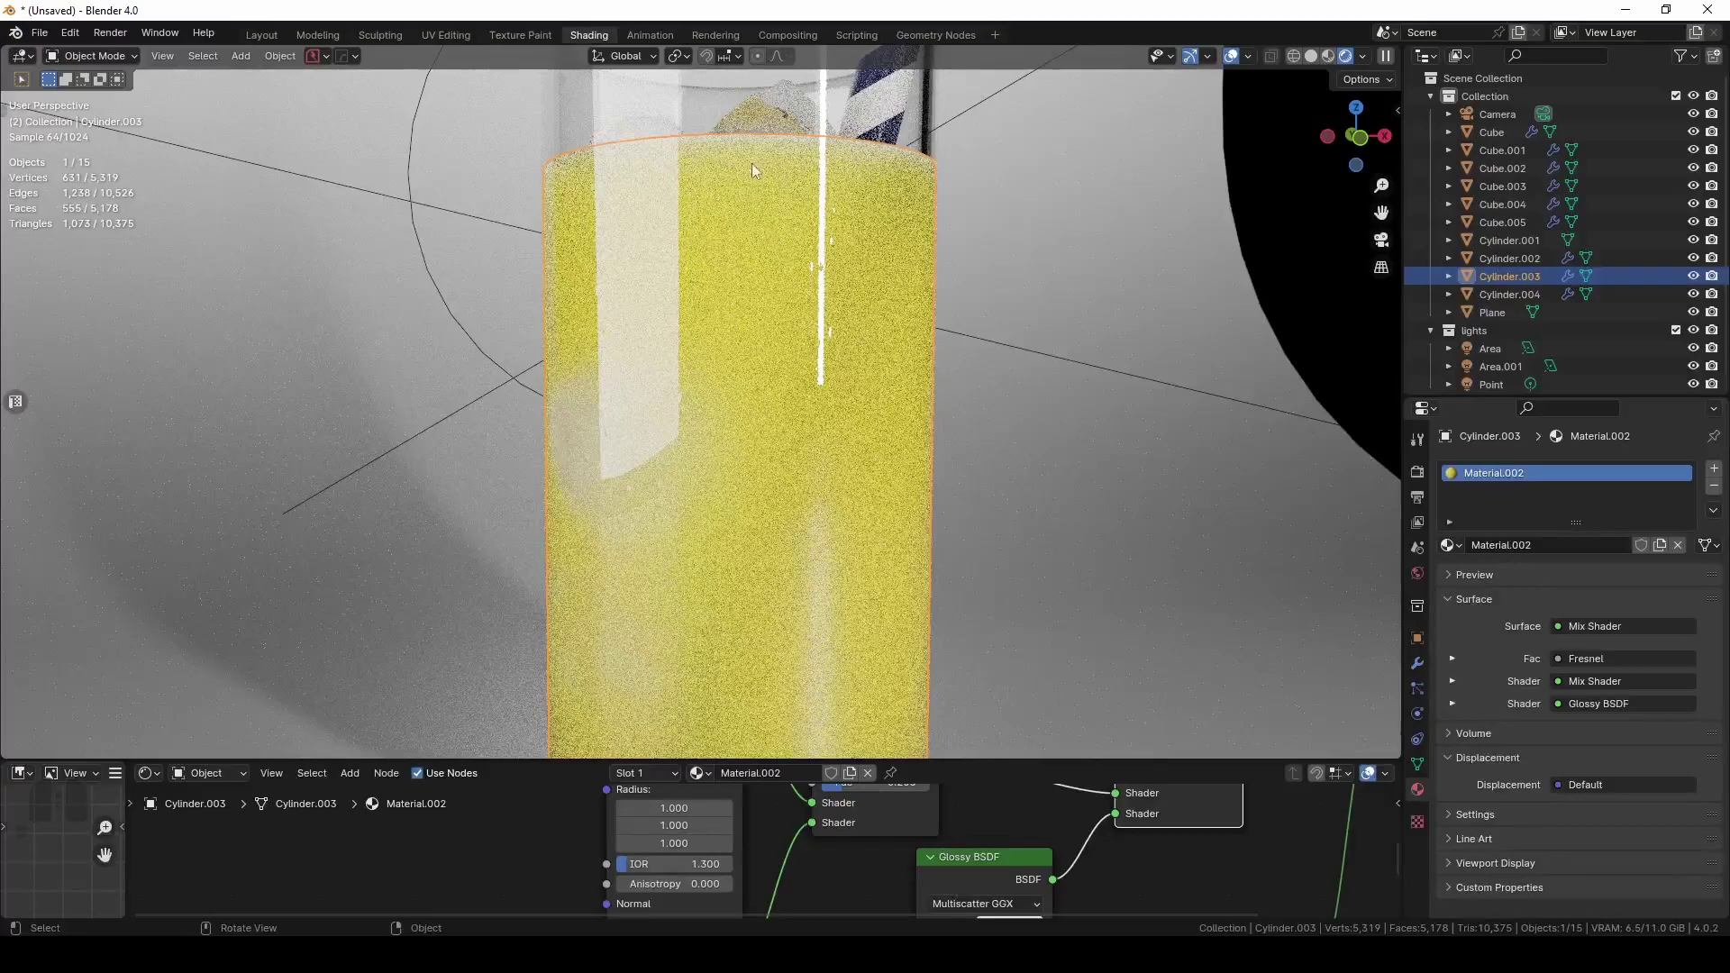
pyautogui.moveTo(748, 188); pyautogui.dragTo(750, 321, button='middle')
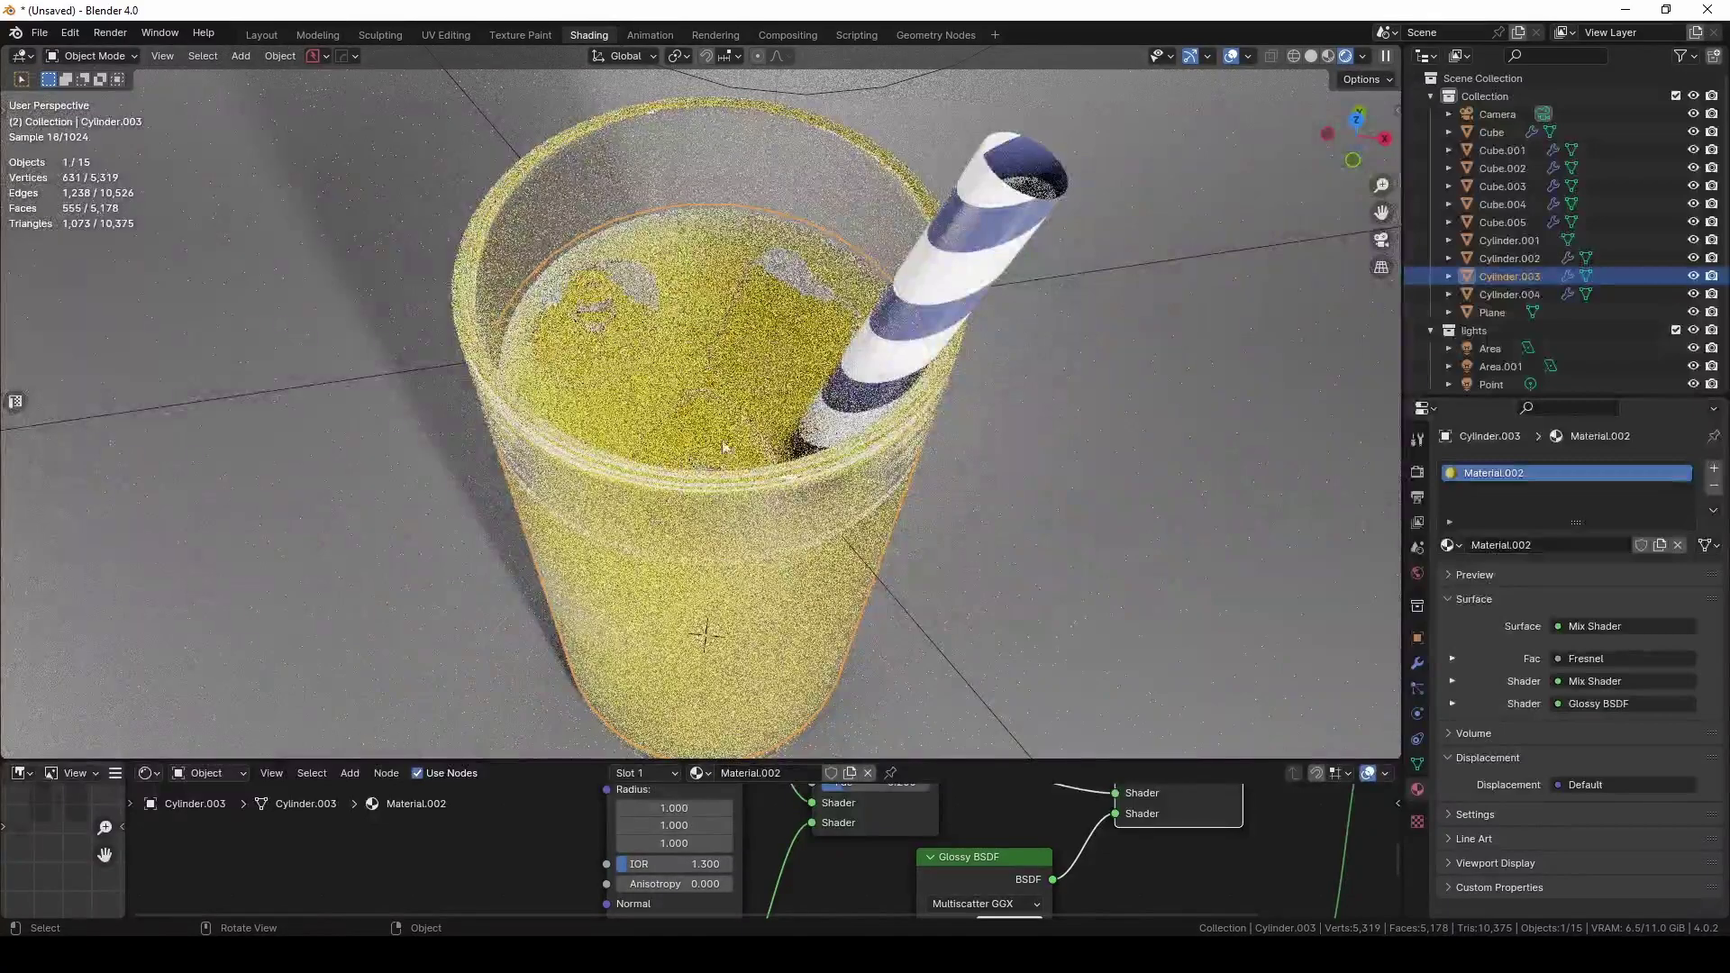
# Try to duplicate an ice cube at the liquid's surface and undo the duplication
pyautogui.click(719, 442)
pyautogui.hotkey('shift', 'd')
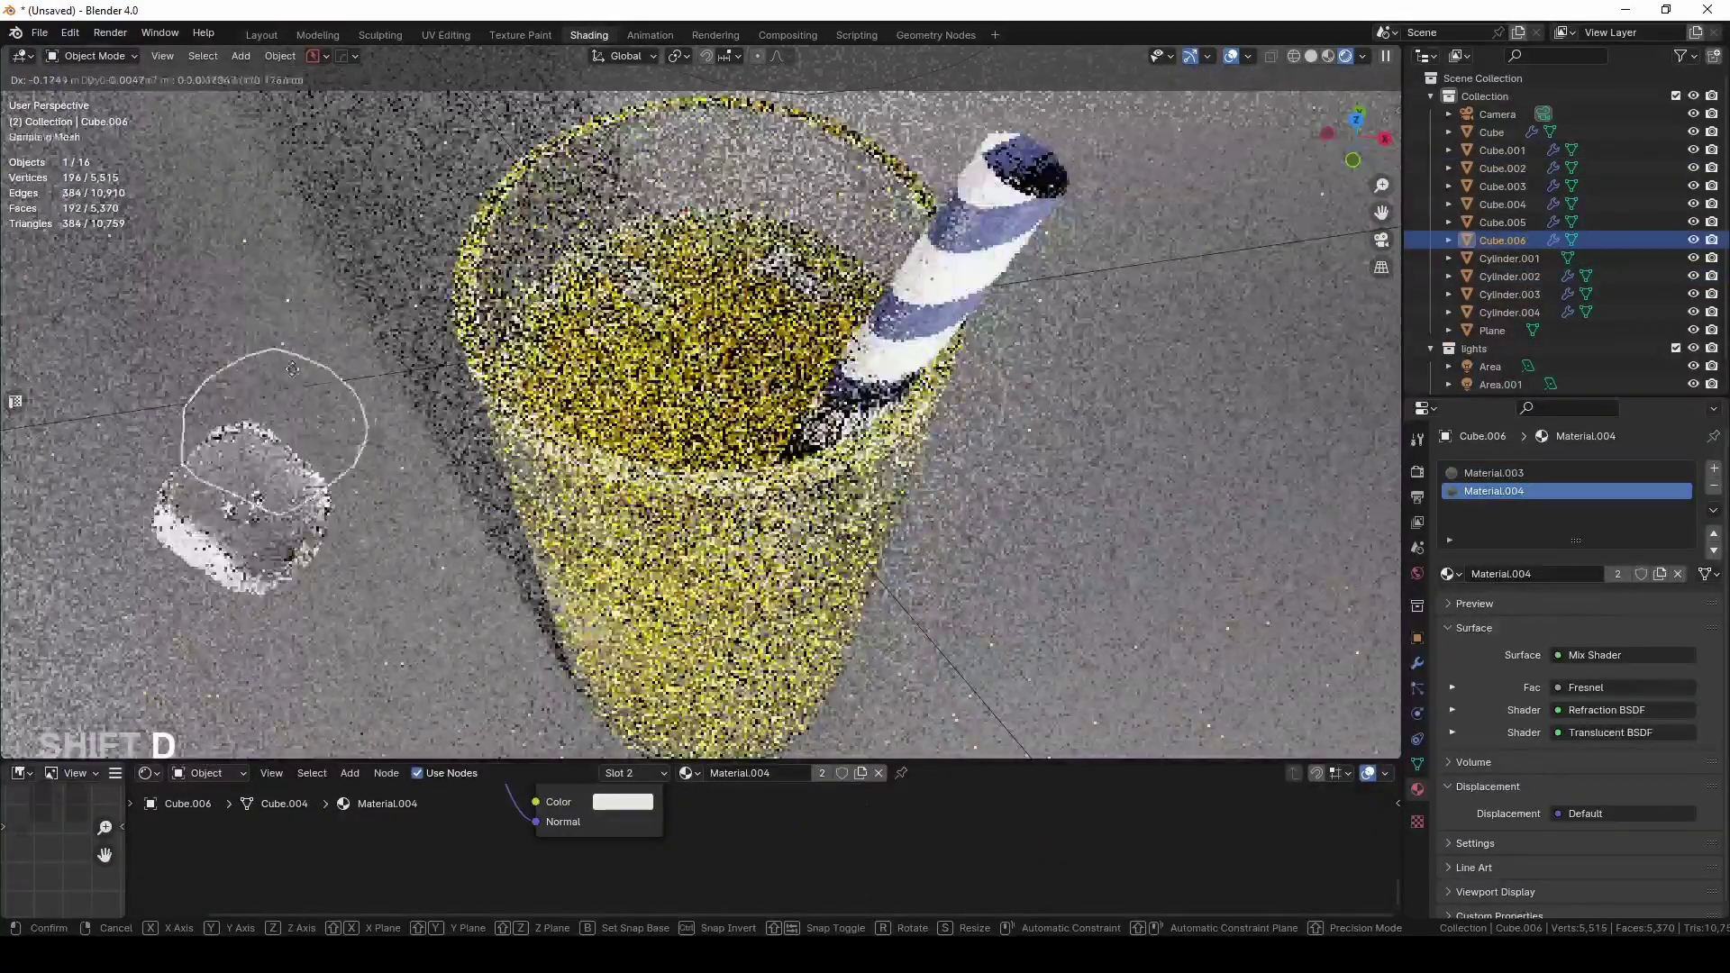
pyautogui.rightClick(282, 278)
pyautogui.hotkey('ctrl', 'z')
pyautogui.moveTo(694, 505); pyautogui.dragTo(728, 416, button='middle')
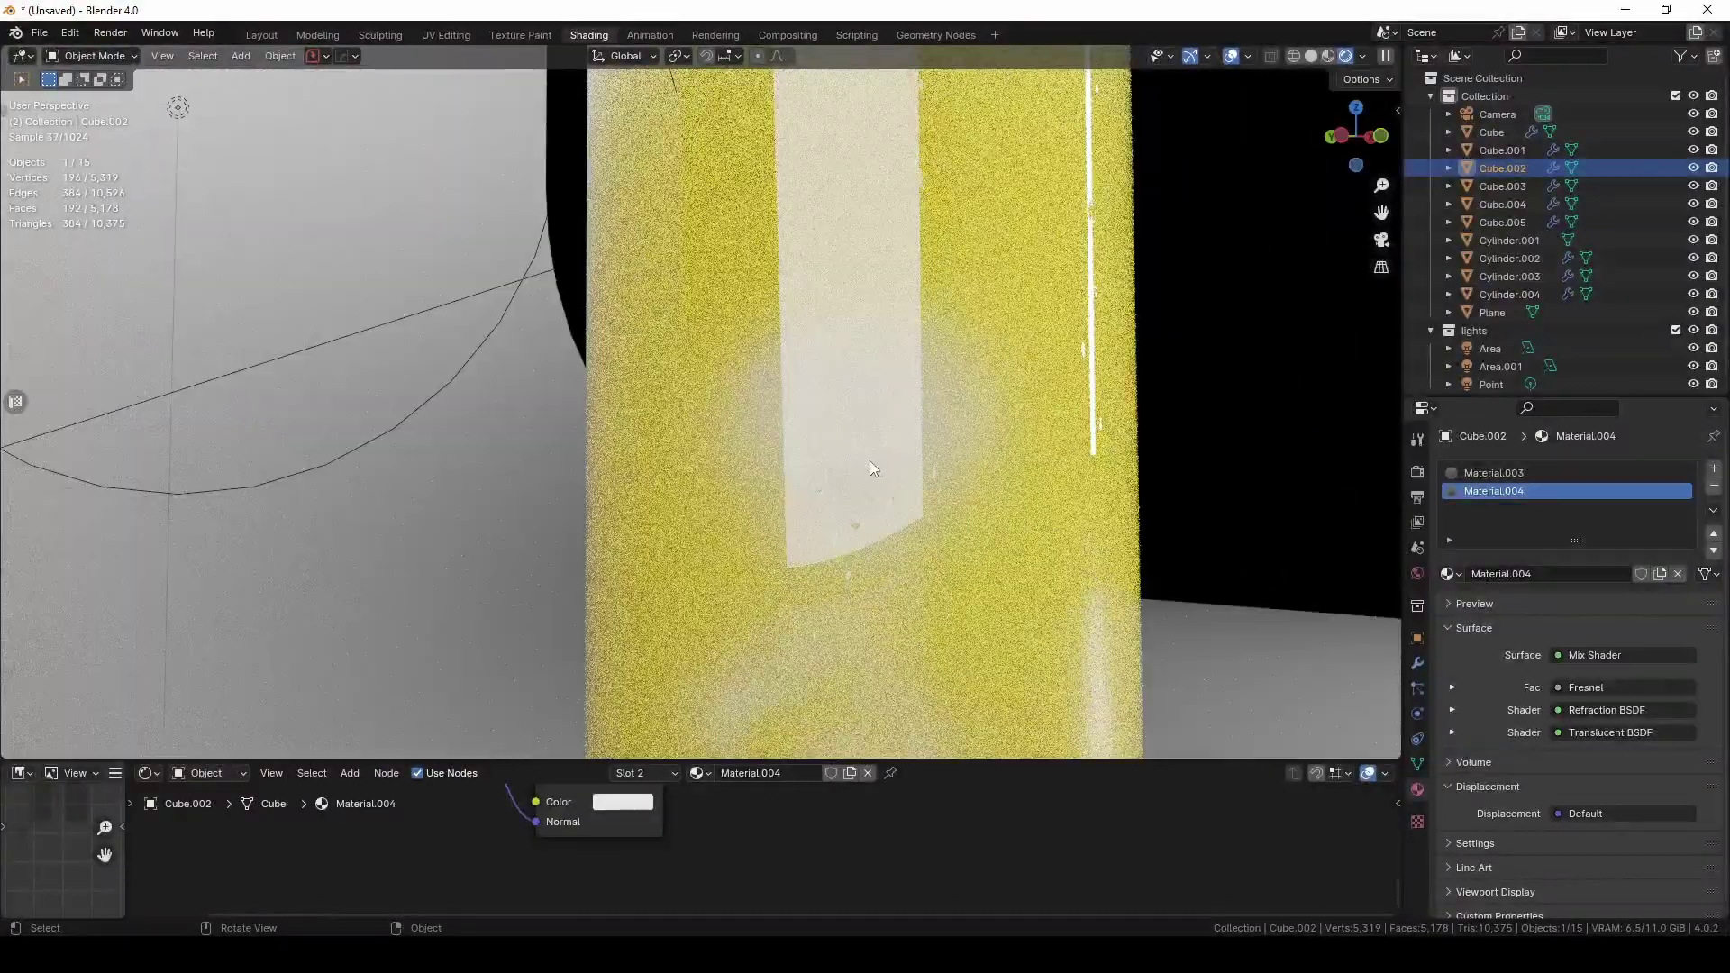
pyautogui.moveTo(870, 463); pyautogui.dragTo(933, 473, button='middle')
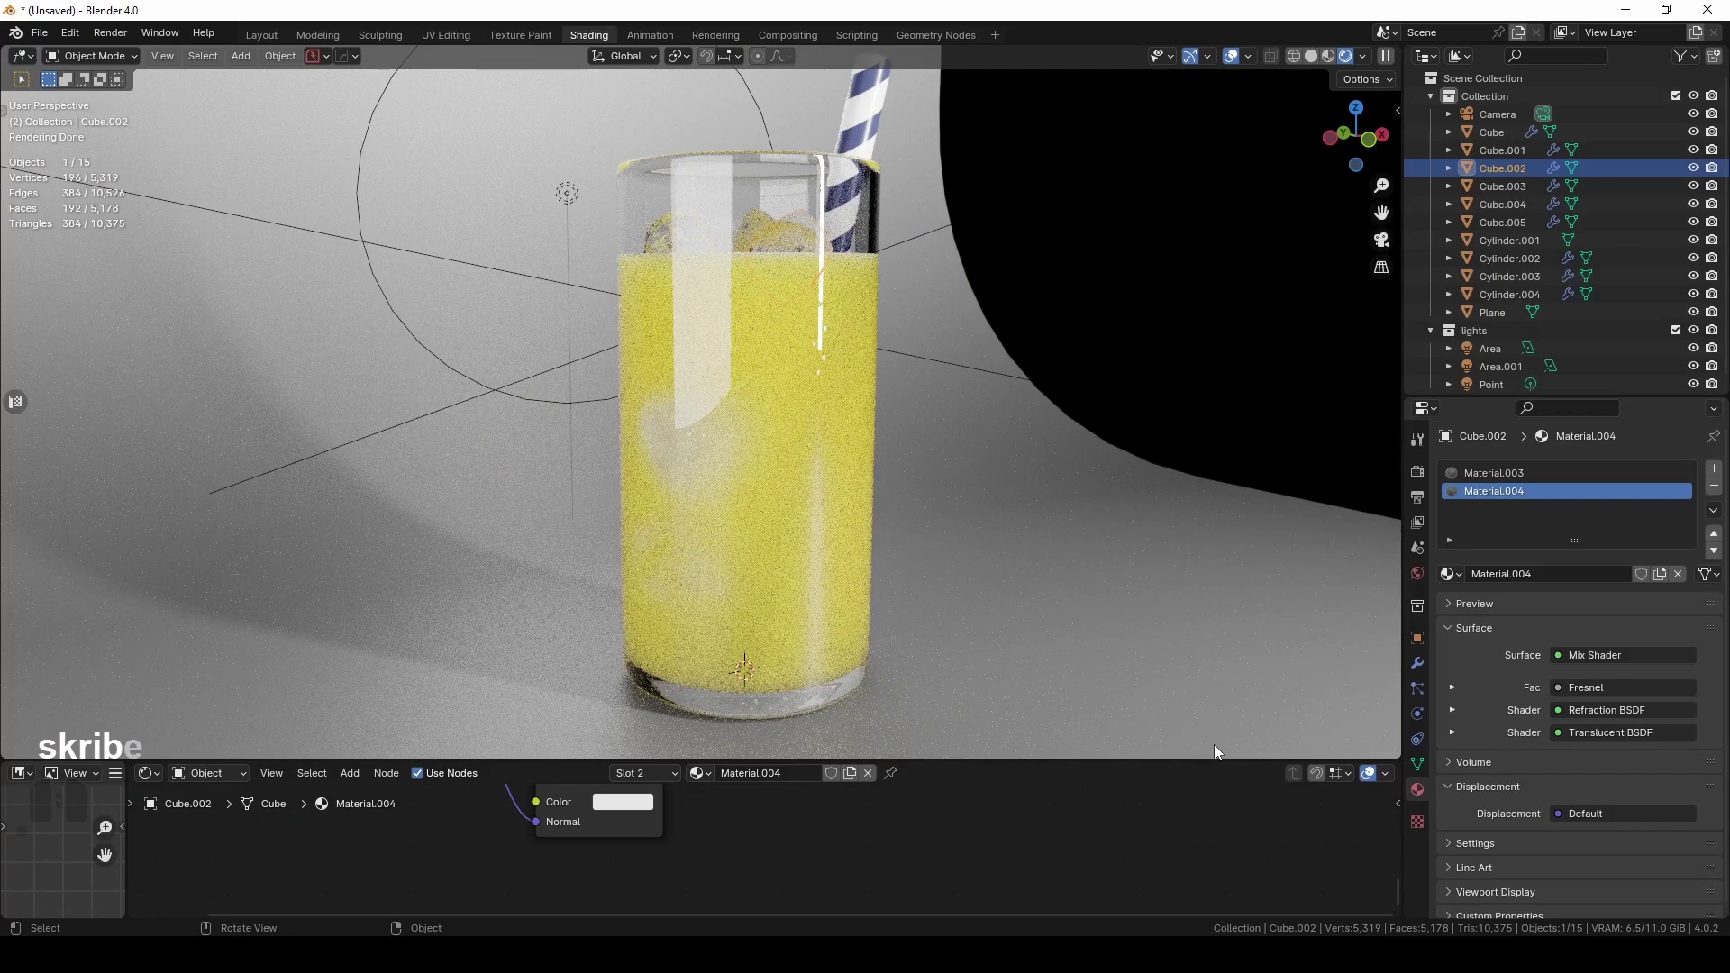